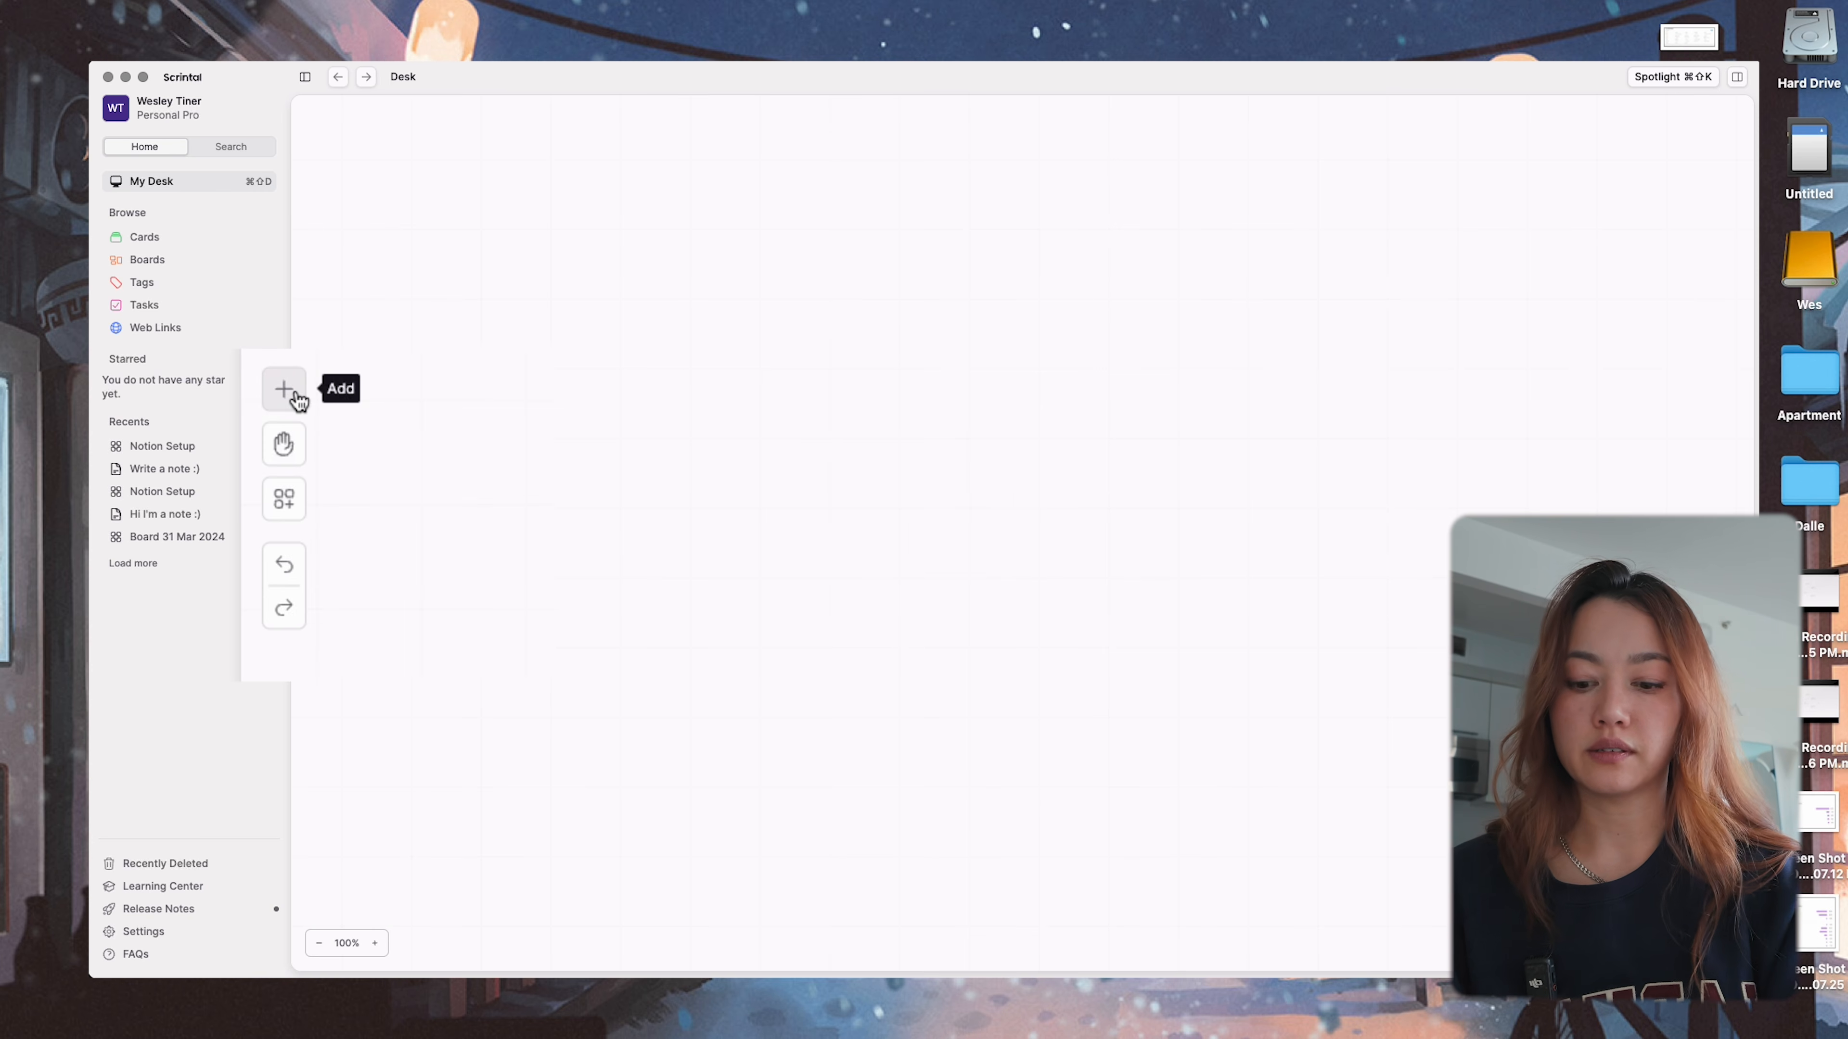
- Add a card to the desk titled "Write a note :)" with the body text "Write more notes!"
click(294, 395)
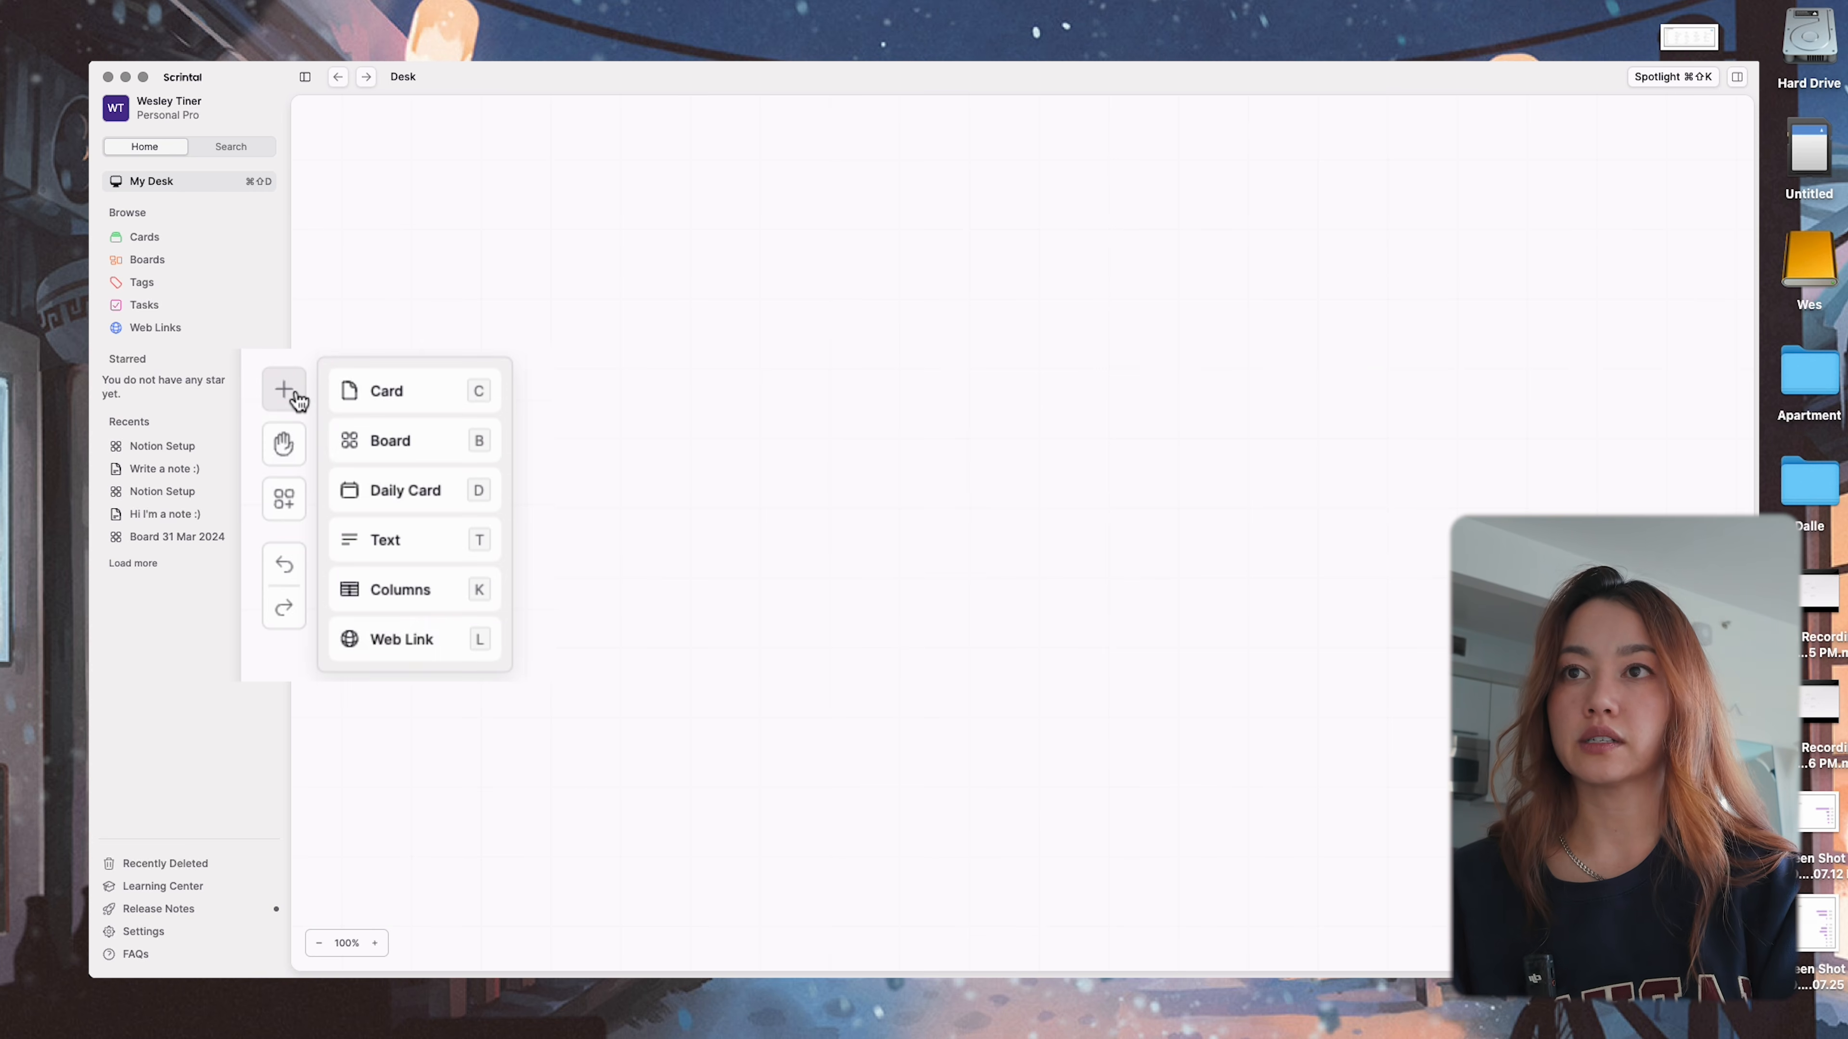
click(415, 393)
text(Write a note :)
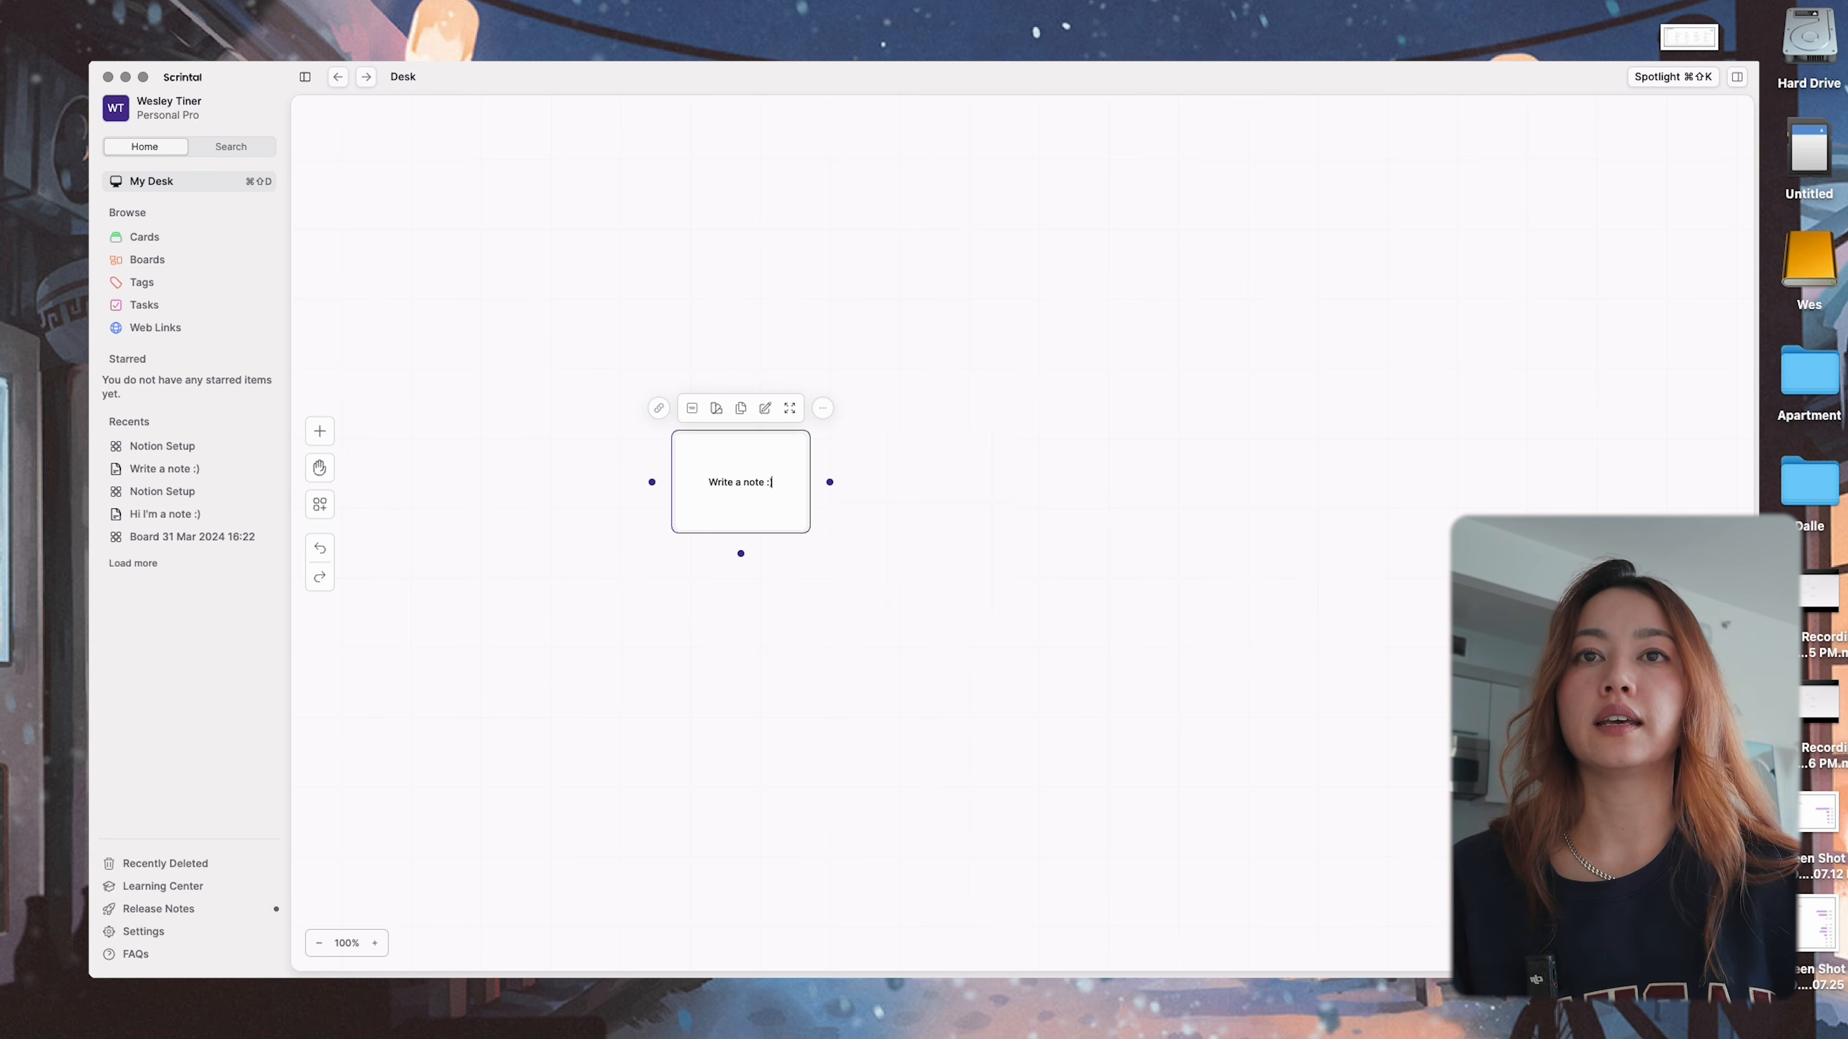
double_click(725, 449)
text(Write more note)
text(s!)
click(319, 432)
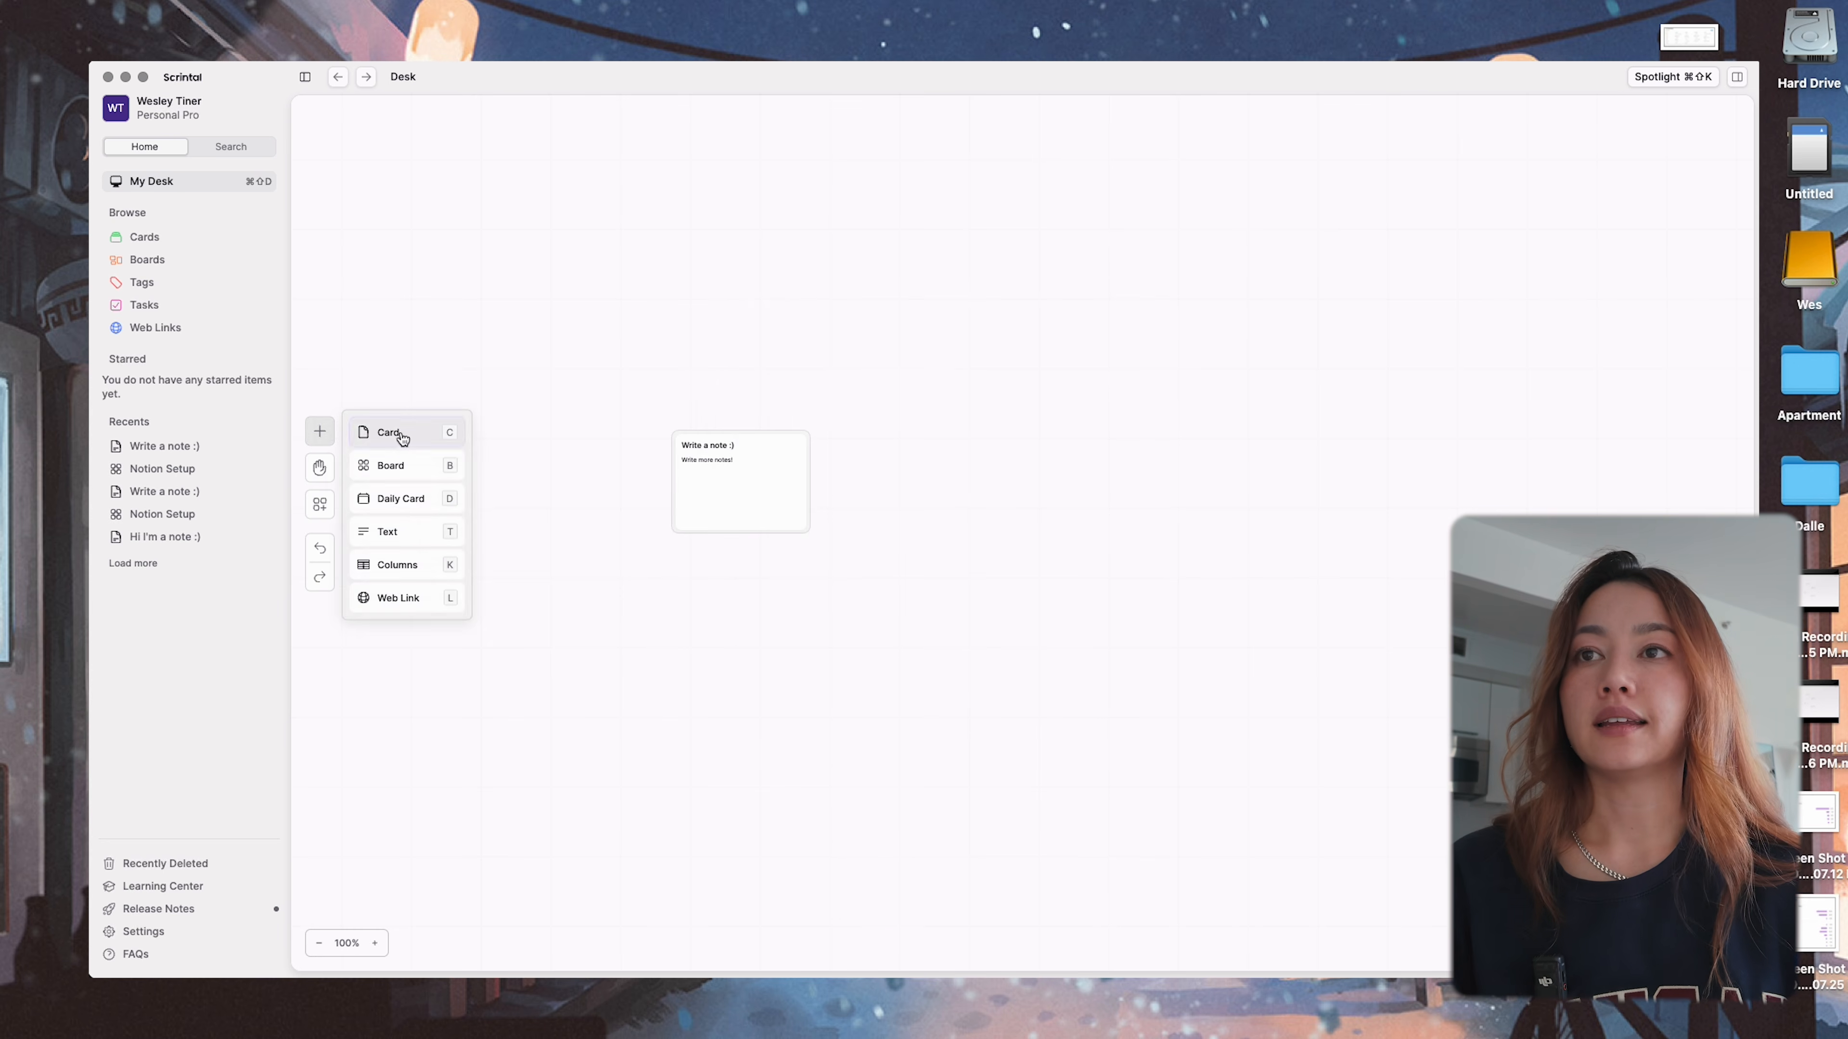
click(400, 435)
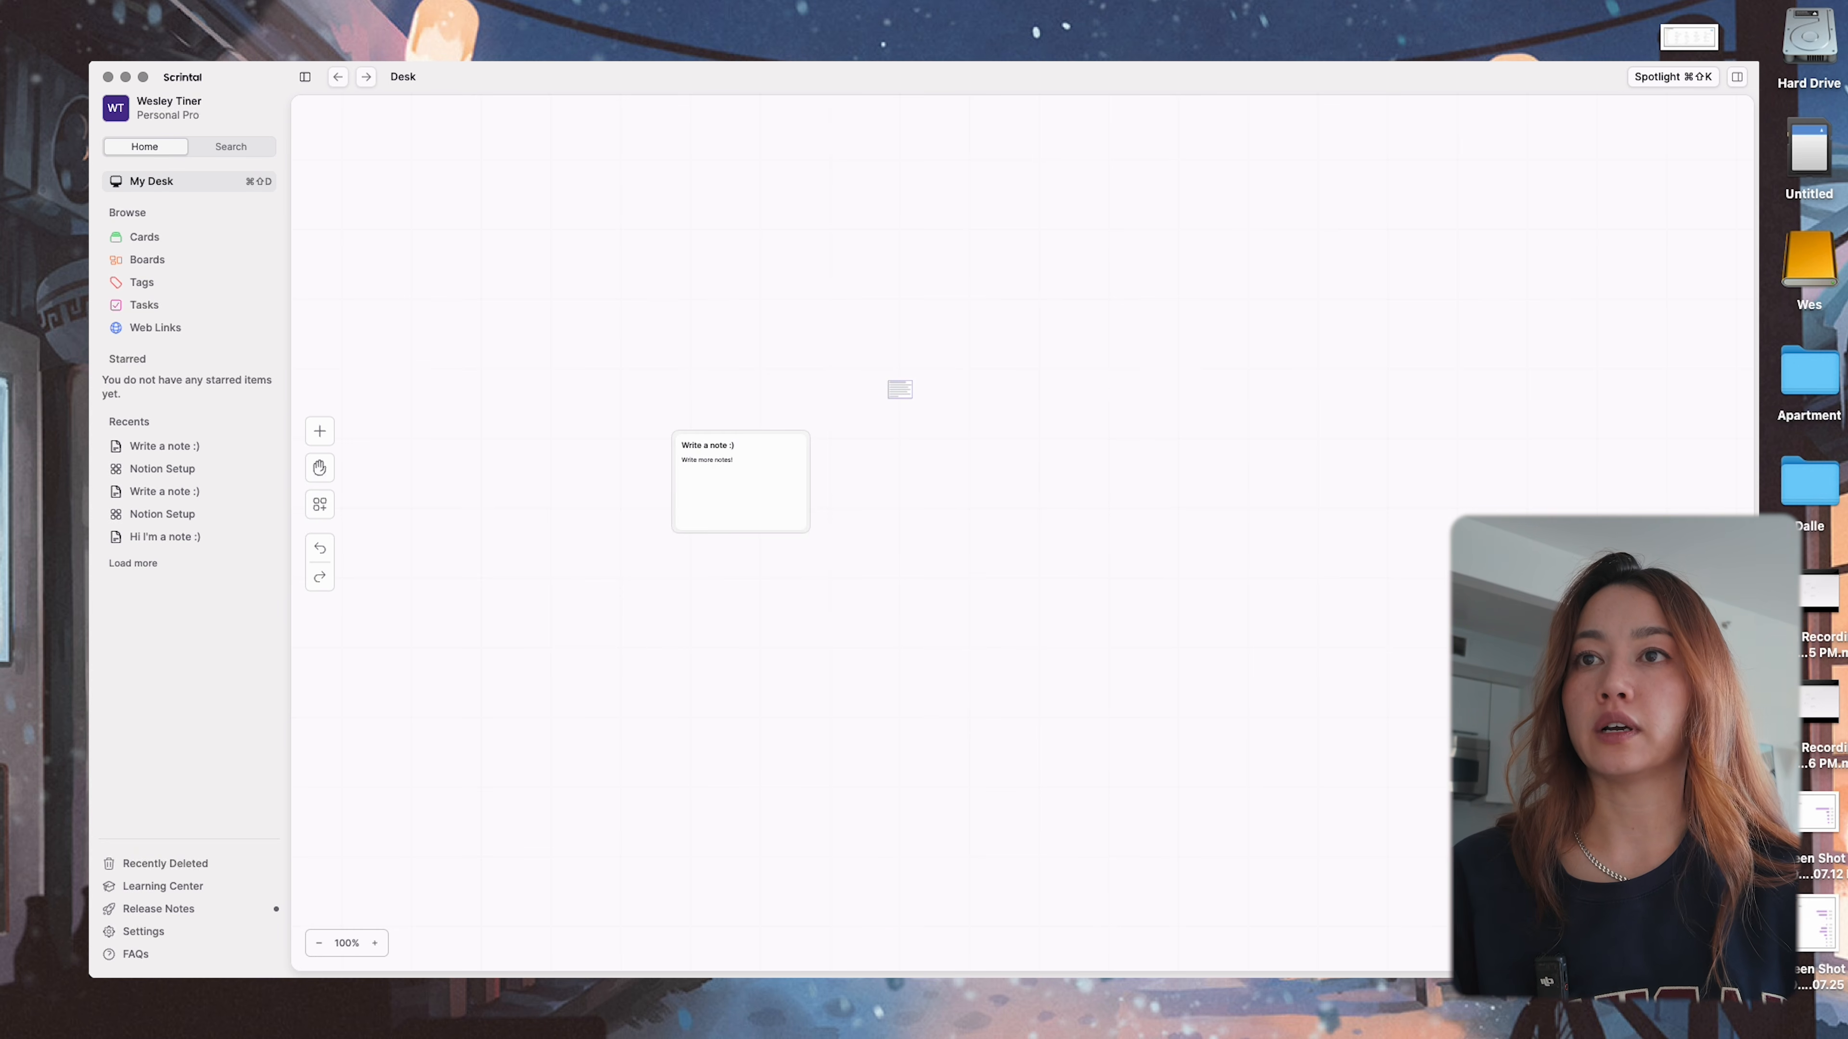
click(900, 389)
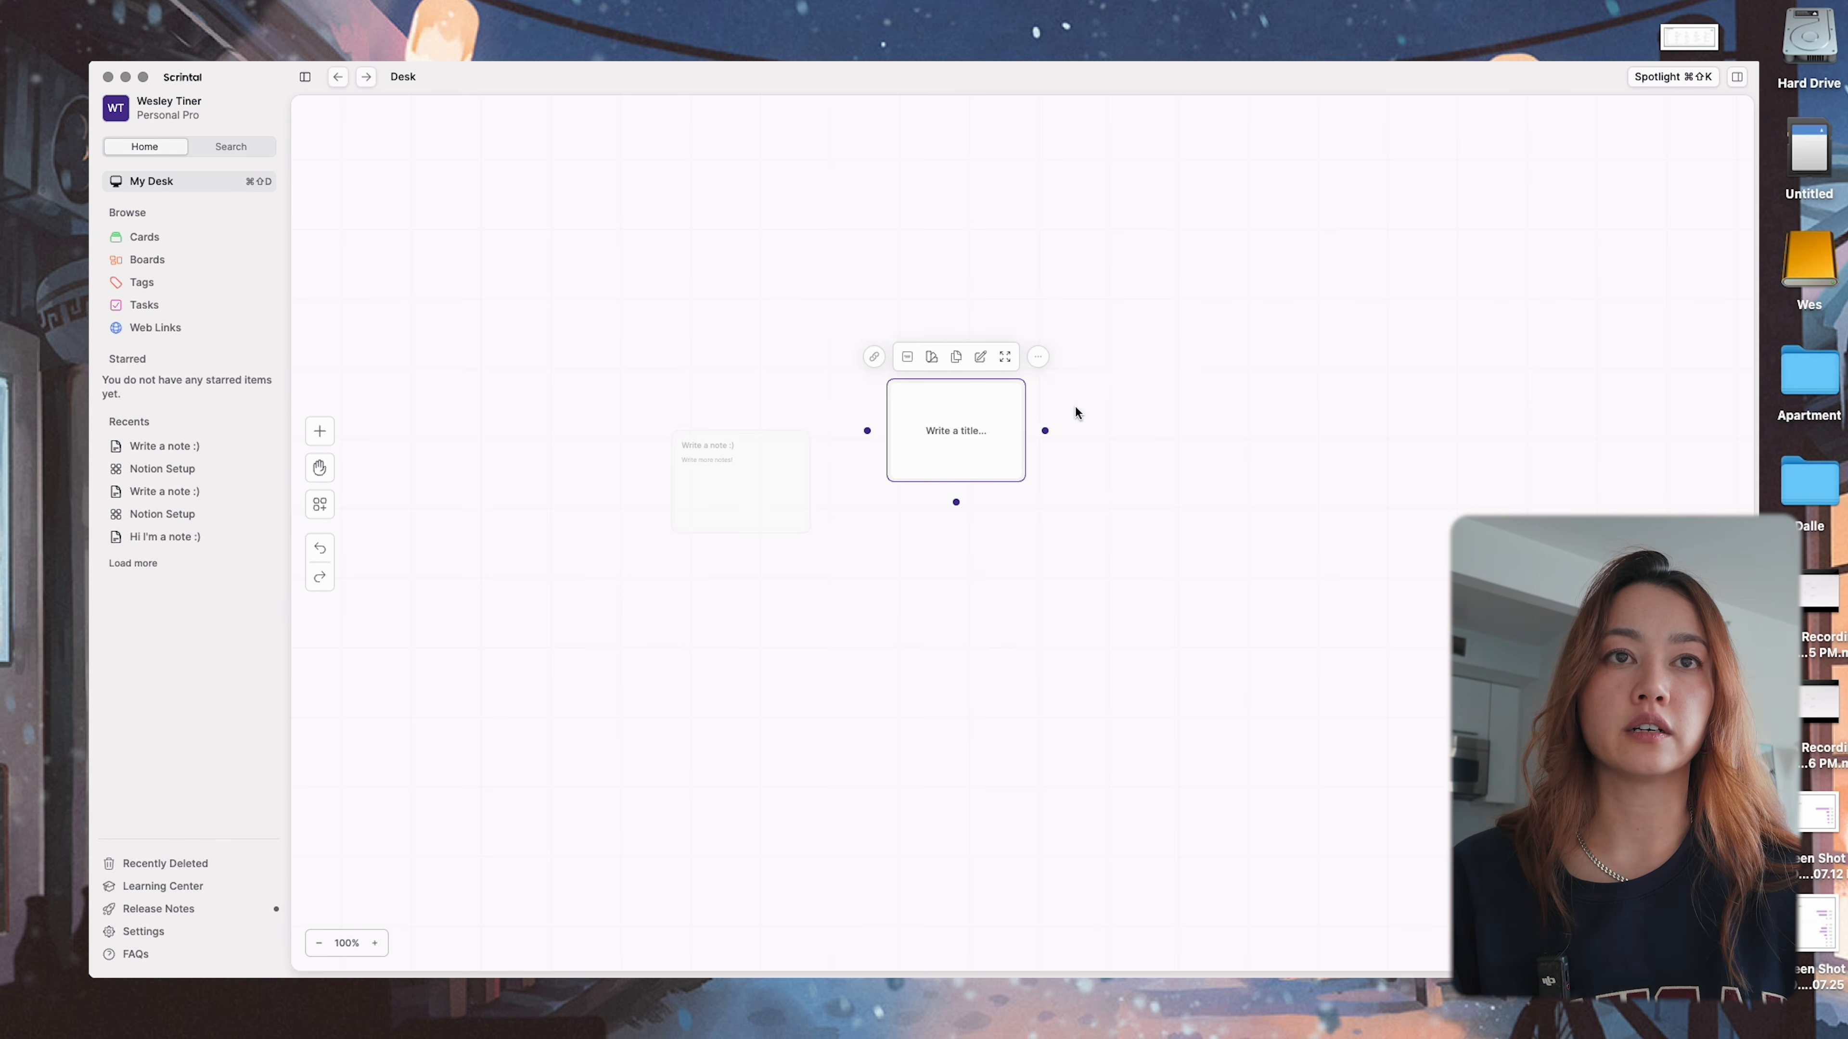
click(1327, 430)
click(963, 434)
key(Delete)
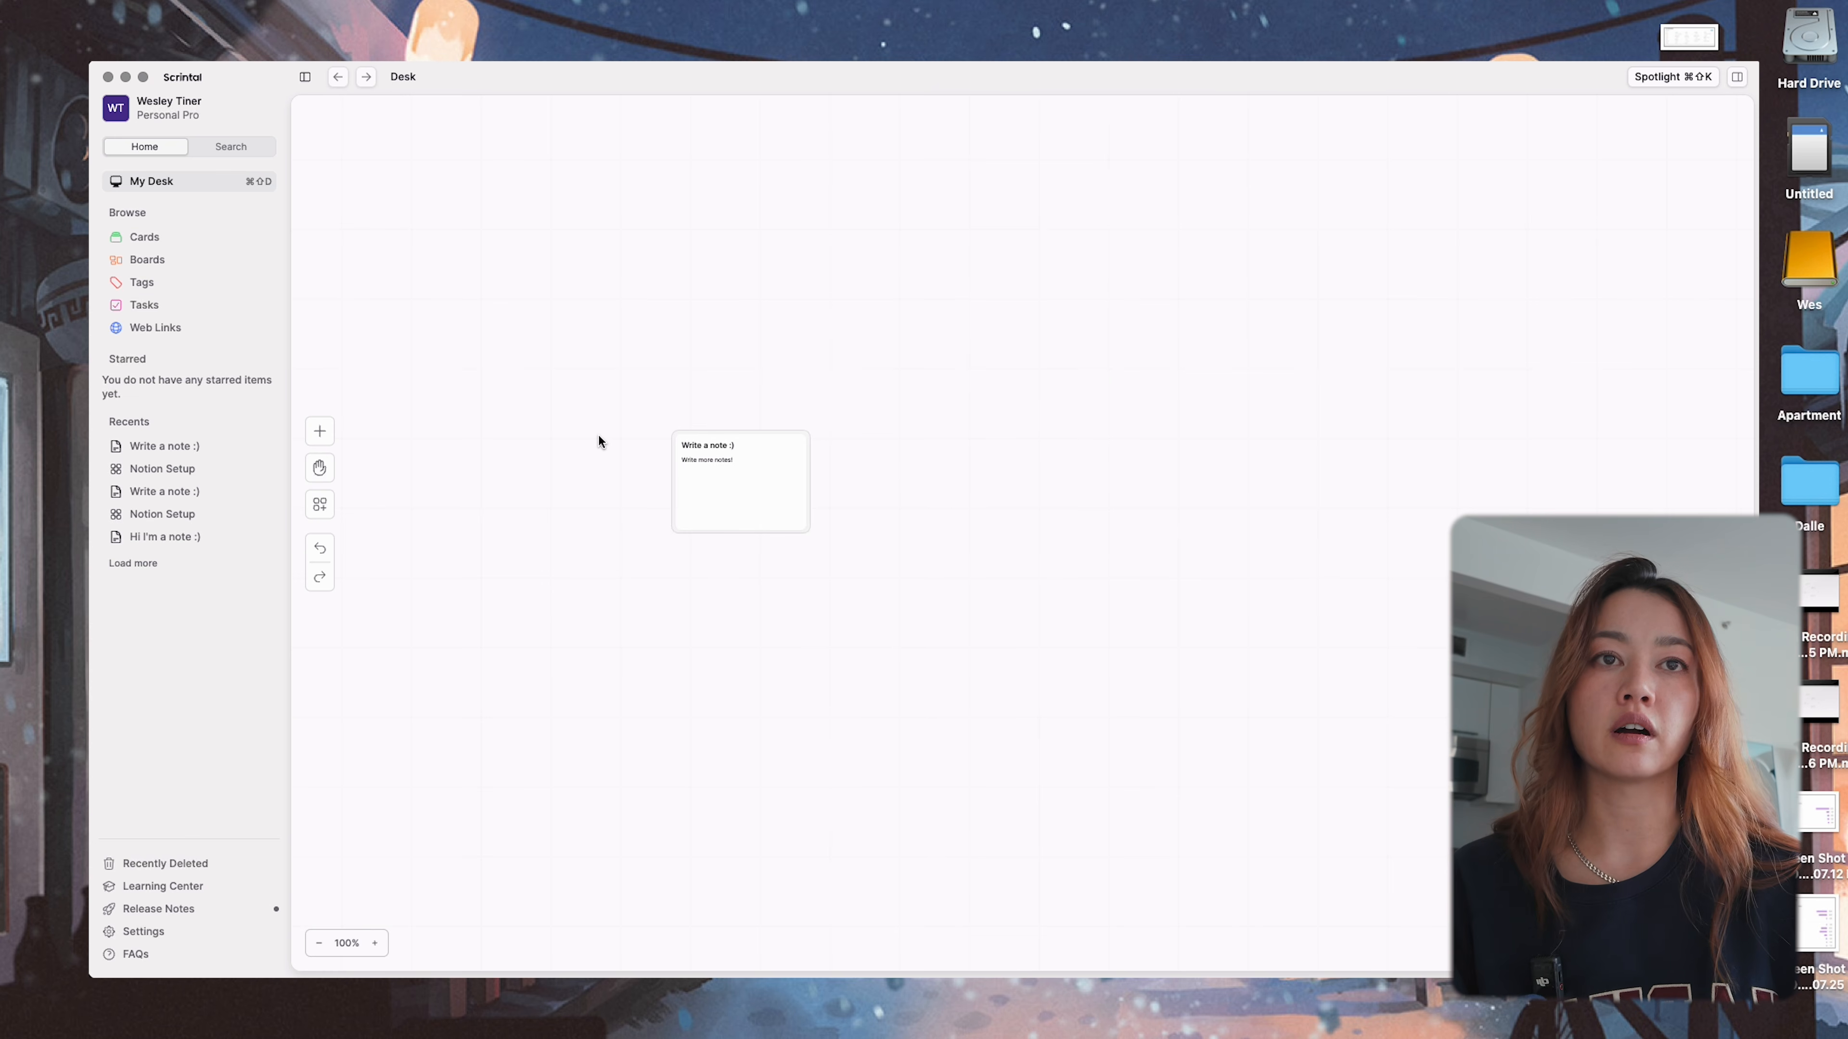
- Add a board named "Notion workspace brainstorm" beside the note card on the desk and open it
click(325, 434)
click(383, 429)
click(1118, 485)
double_click(1119, 484)
text(Notion)
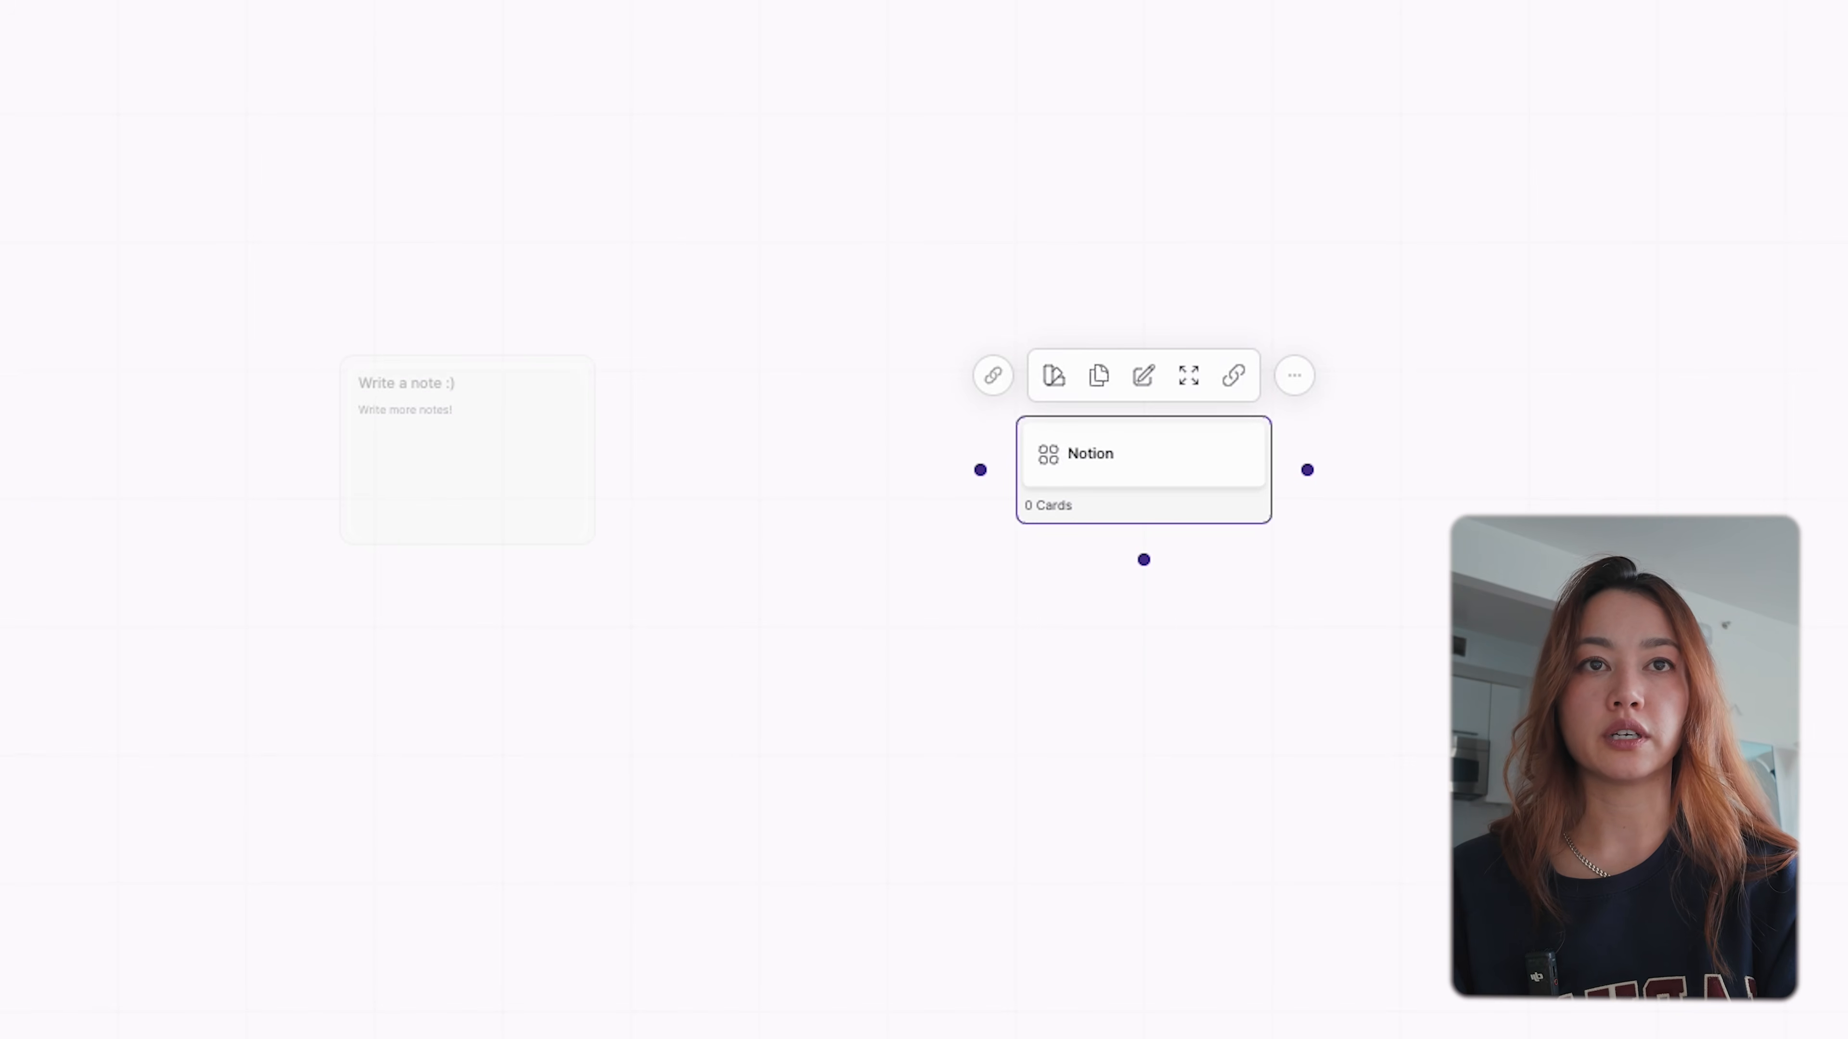
text( workspace brainstorm)
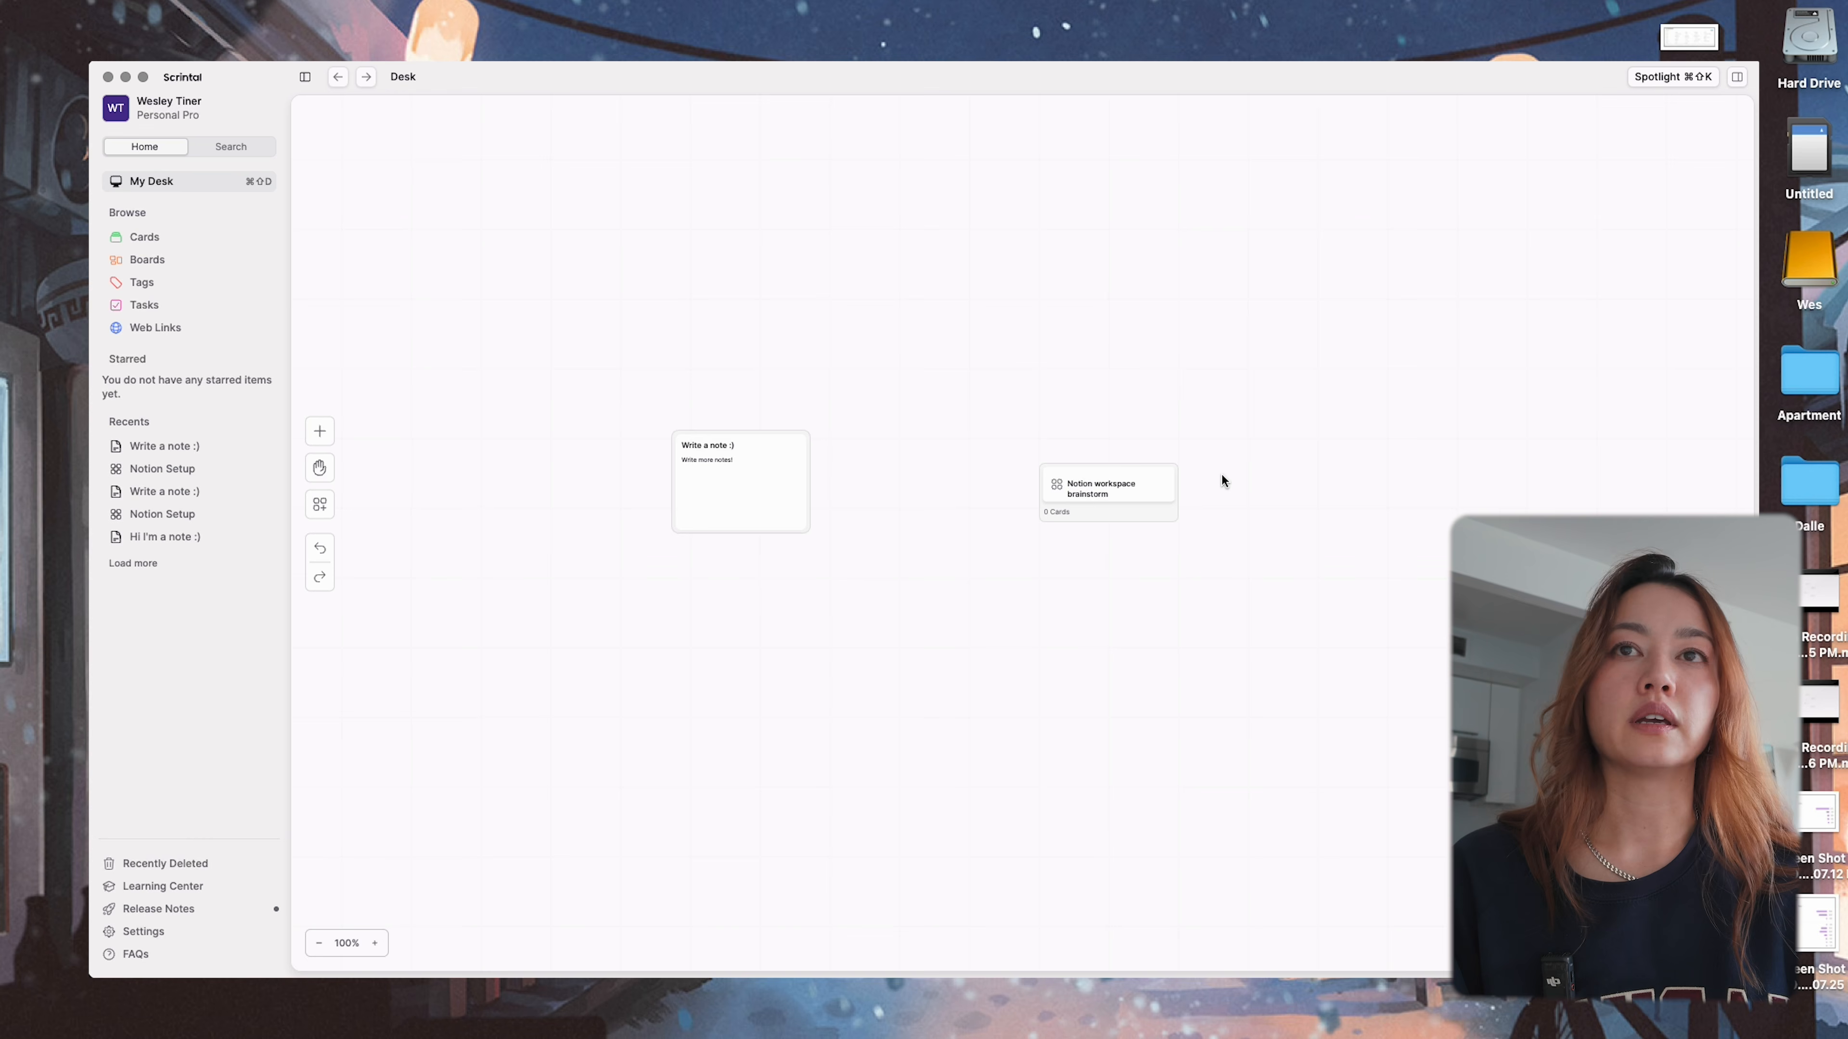
double_click(1204, 445)
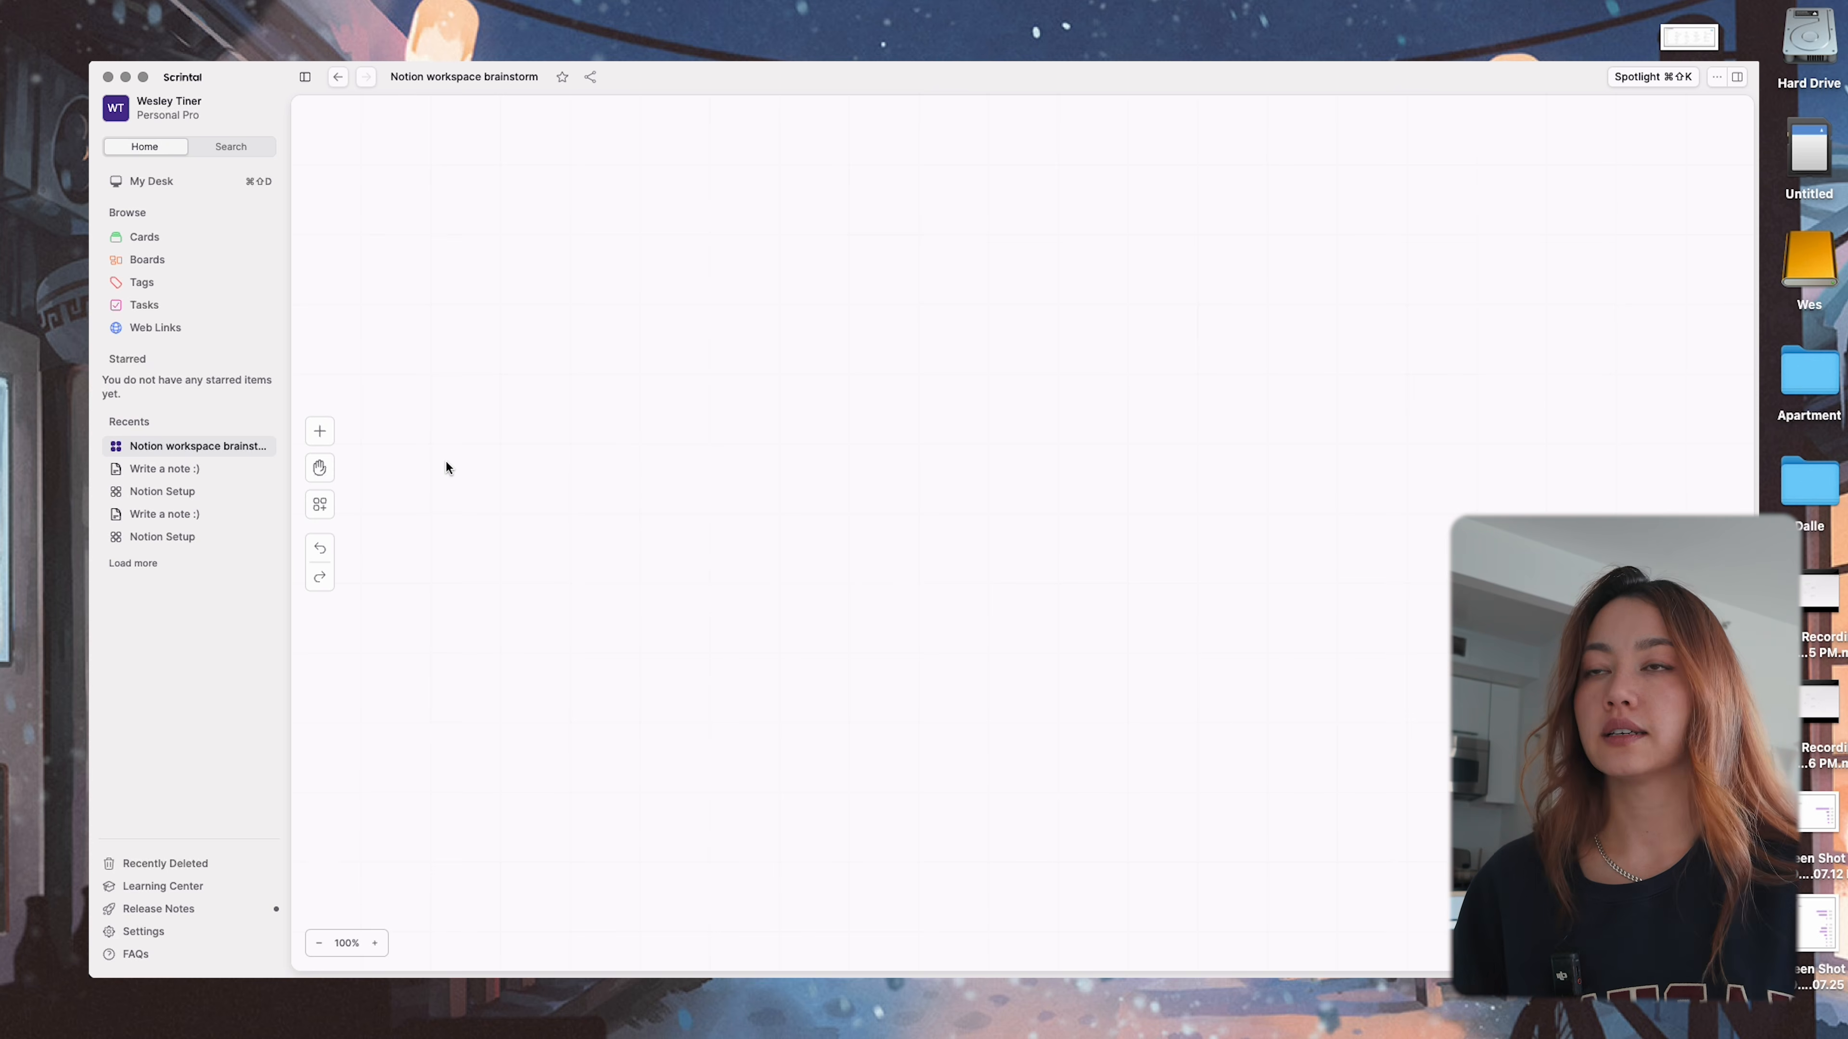
- Add a card titled "Planning my day" to the empty brainstorm board
click(320, 431)
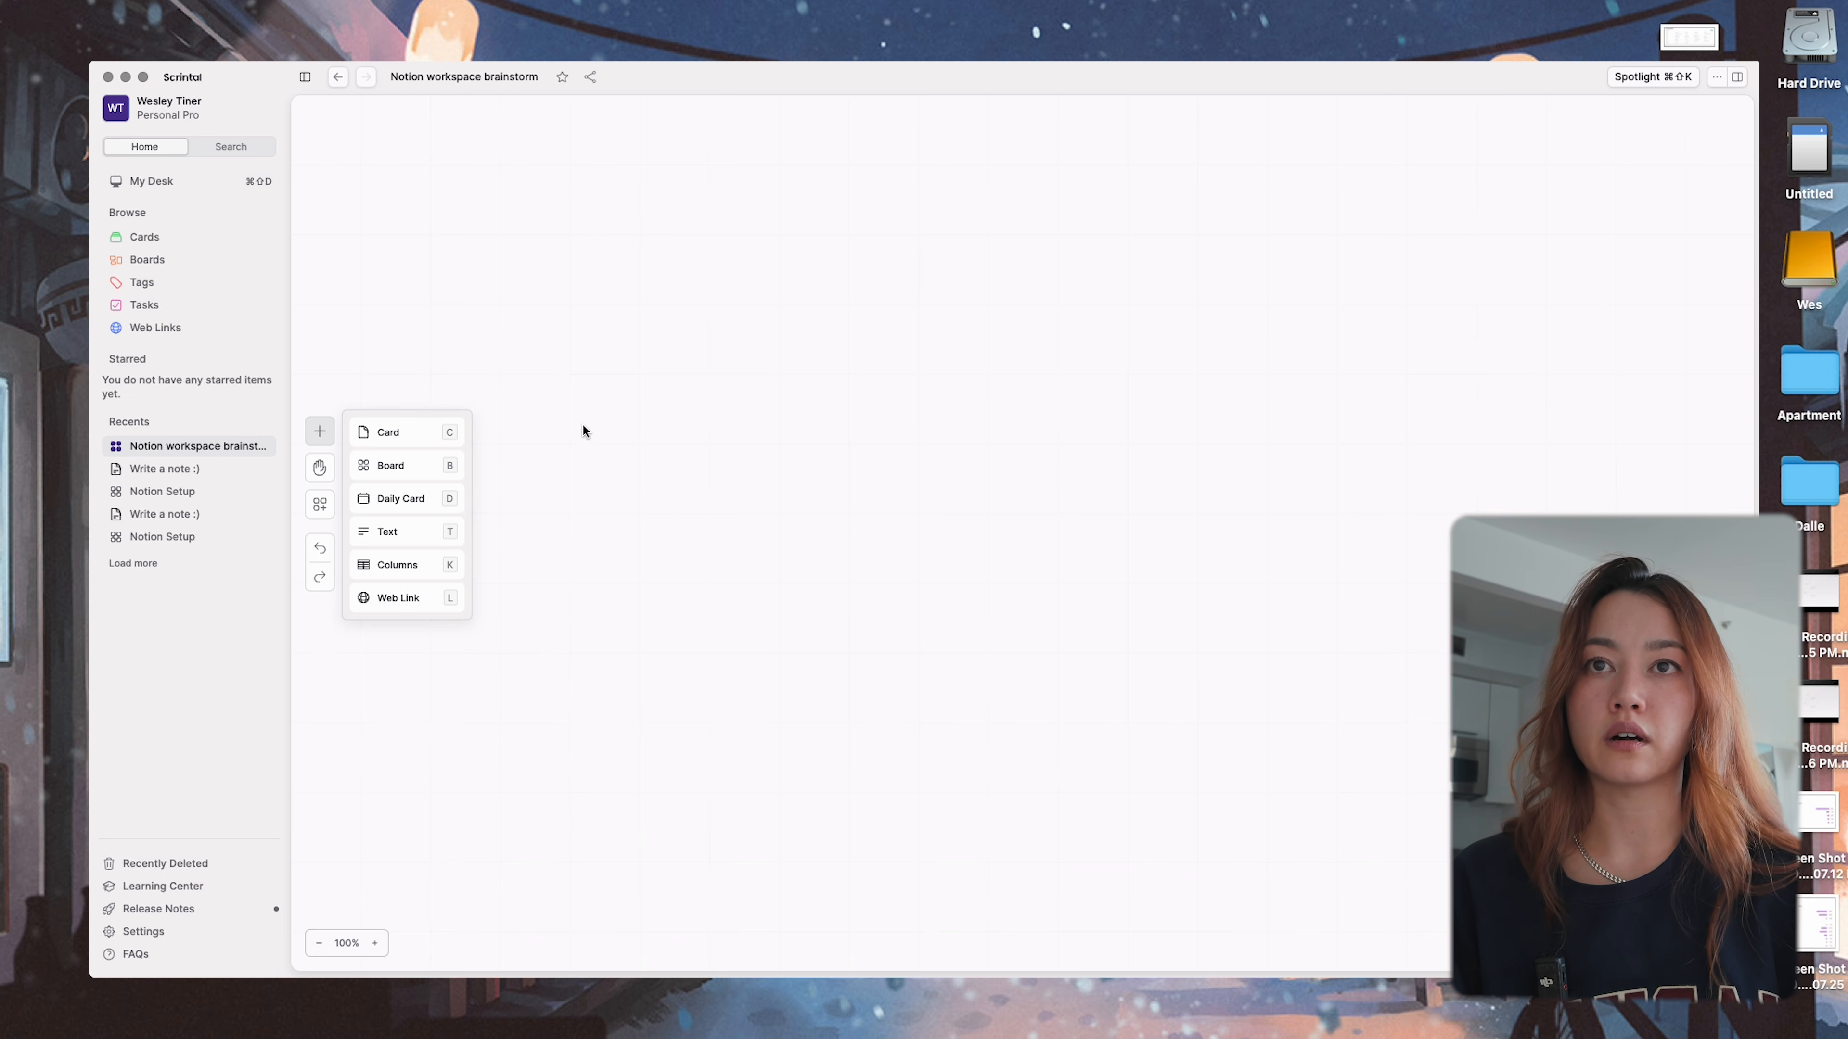
click(393, 431)
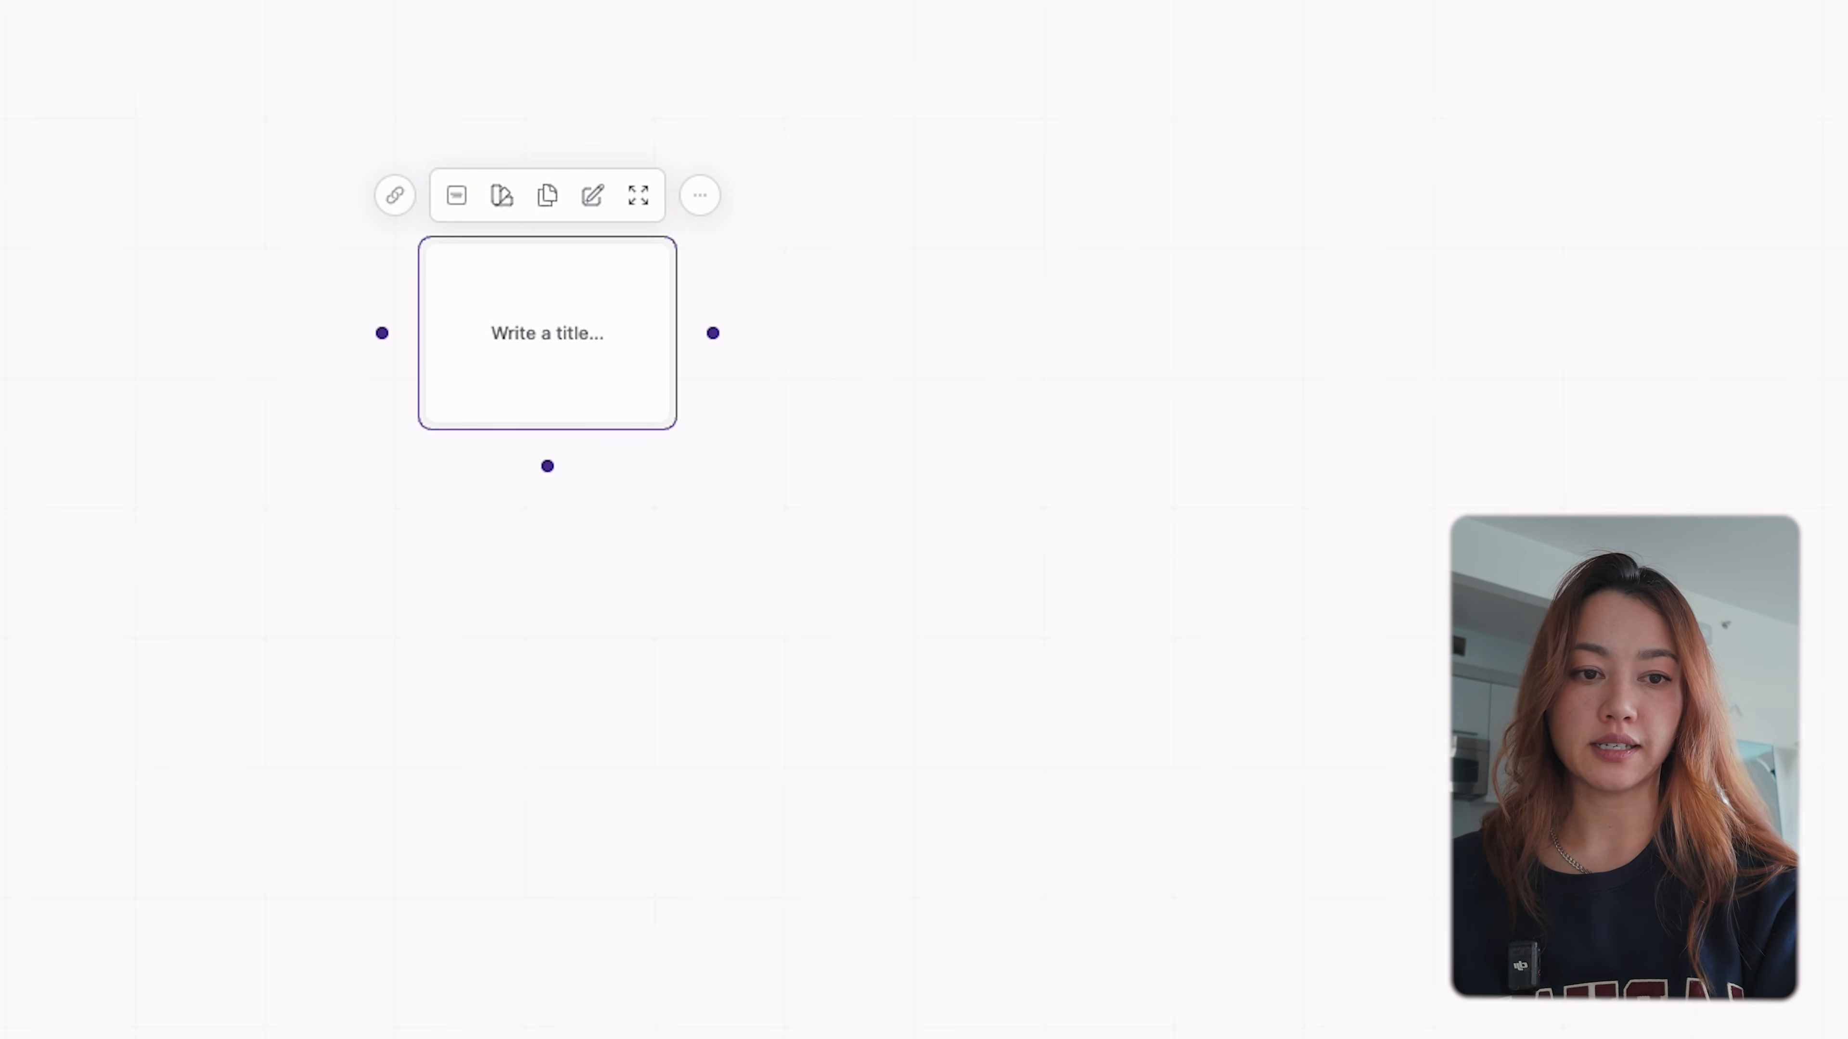
text(Planning my)
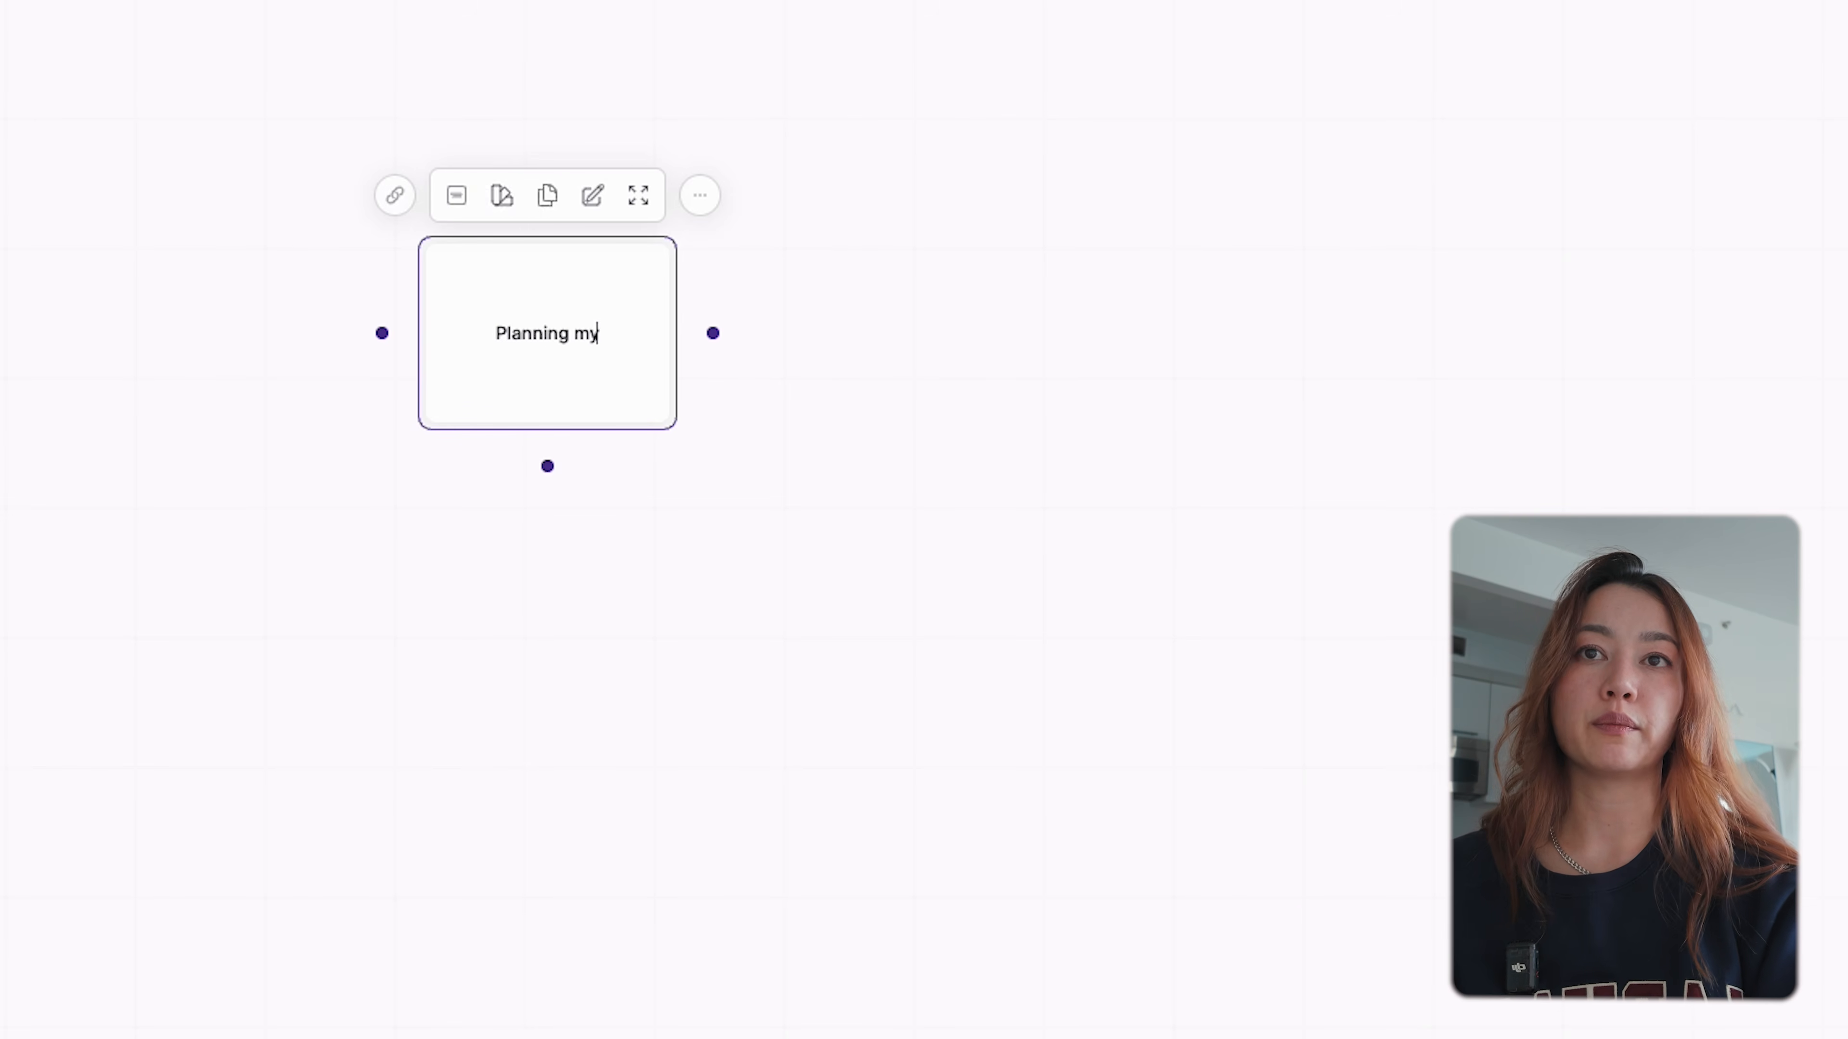
text( day)
click(458, 191)
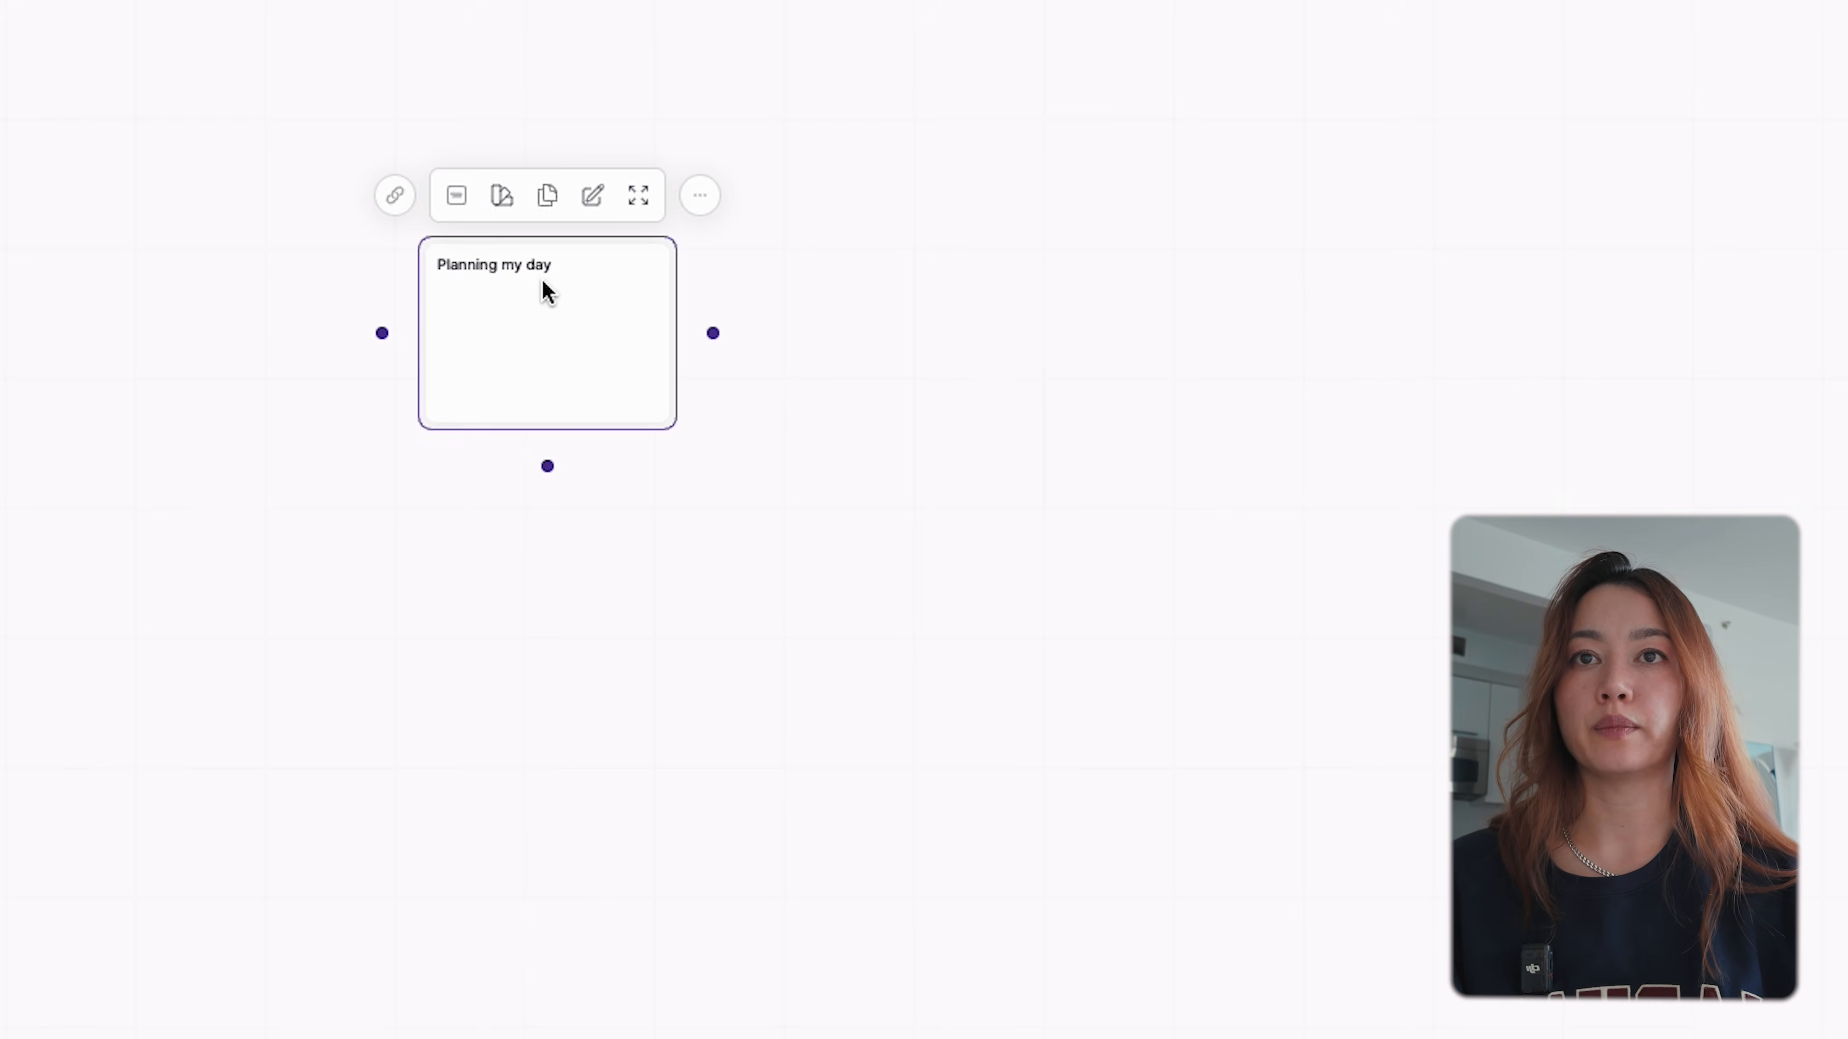
- Duplicate the "Planning my day" card directly below it and retitle the copy "Taking notes for school & keeping track of assignments"
key(super+v)
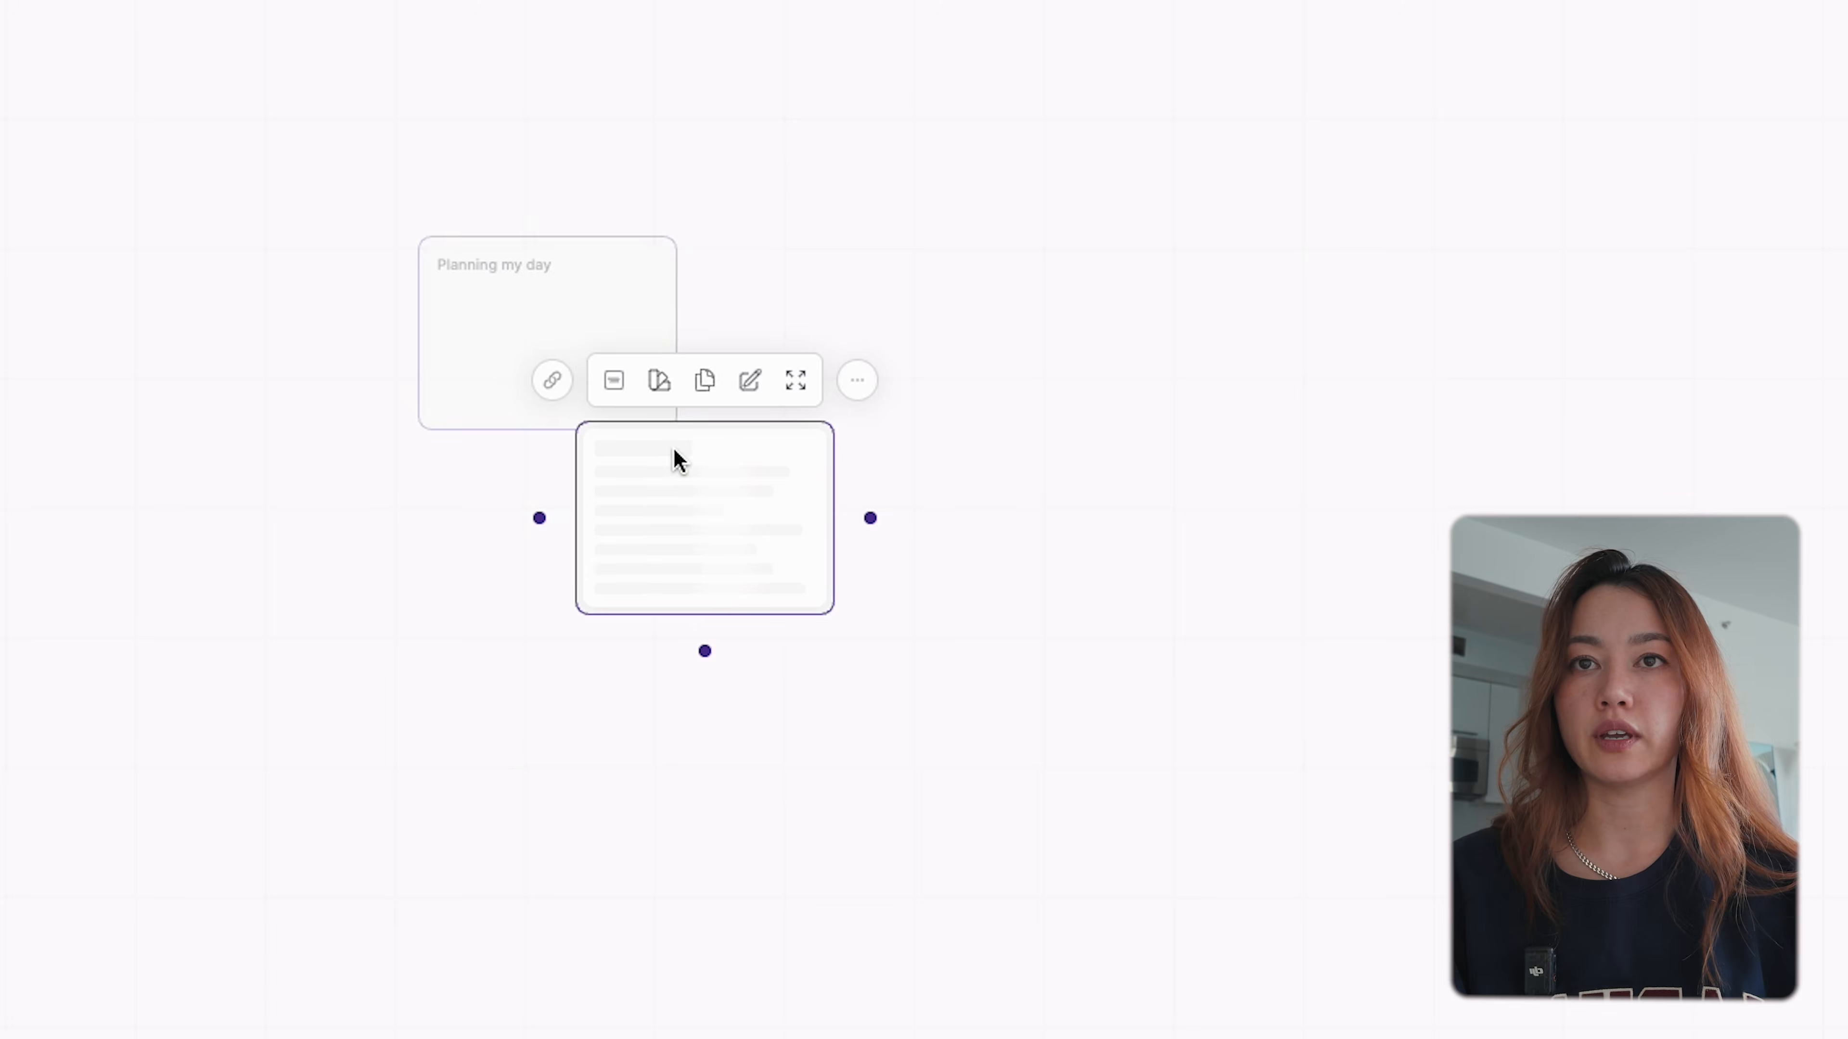
drag(685, 476, 531, 533)
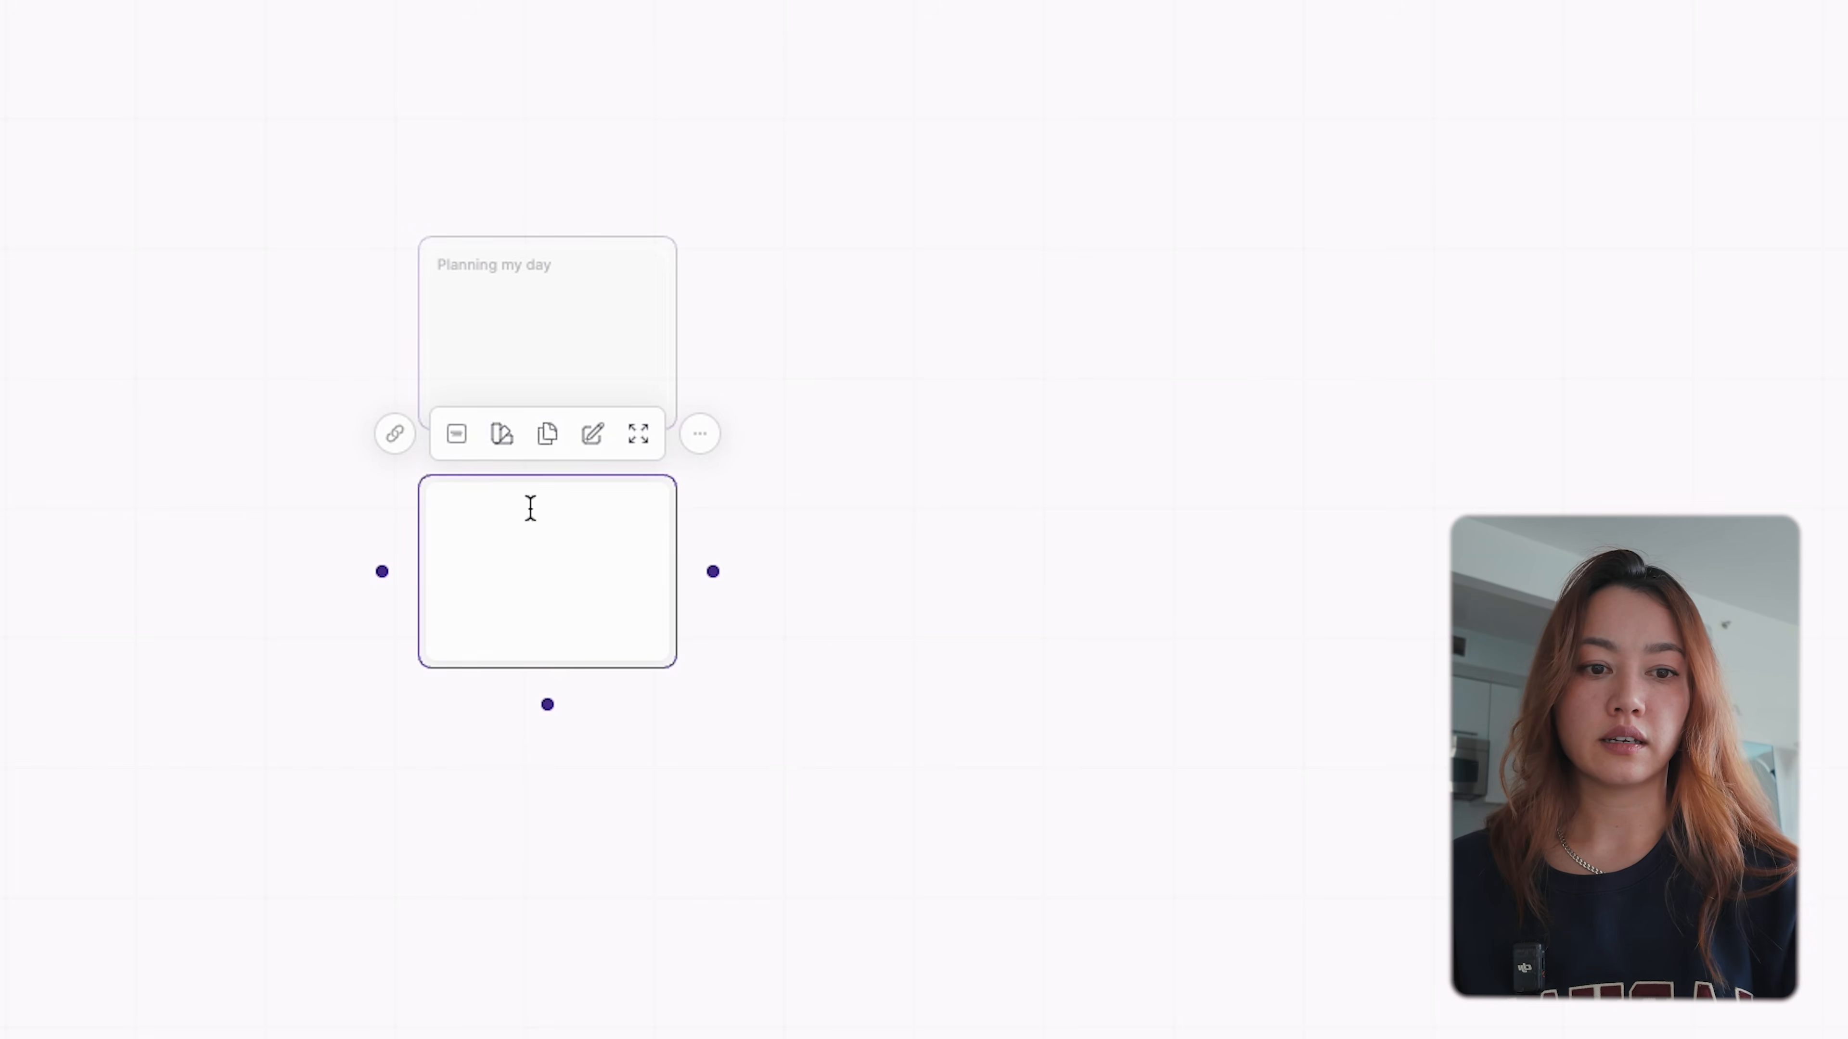
double_click(532, 516)
text(Taking notes fo)
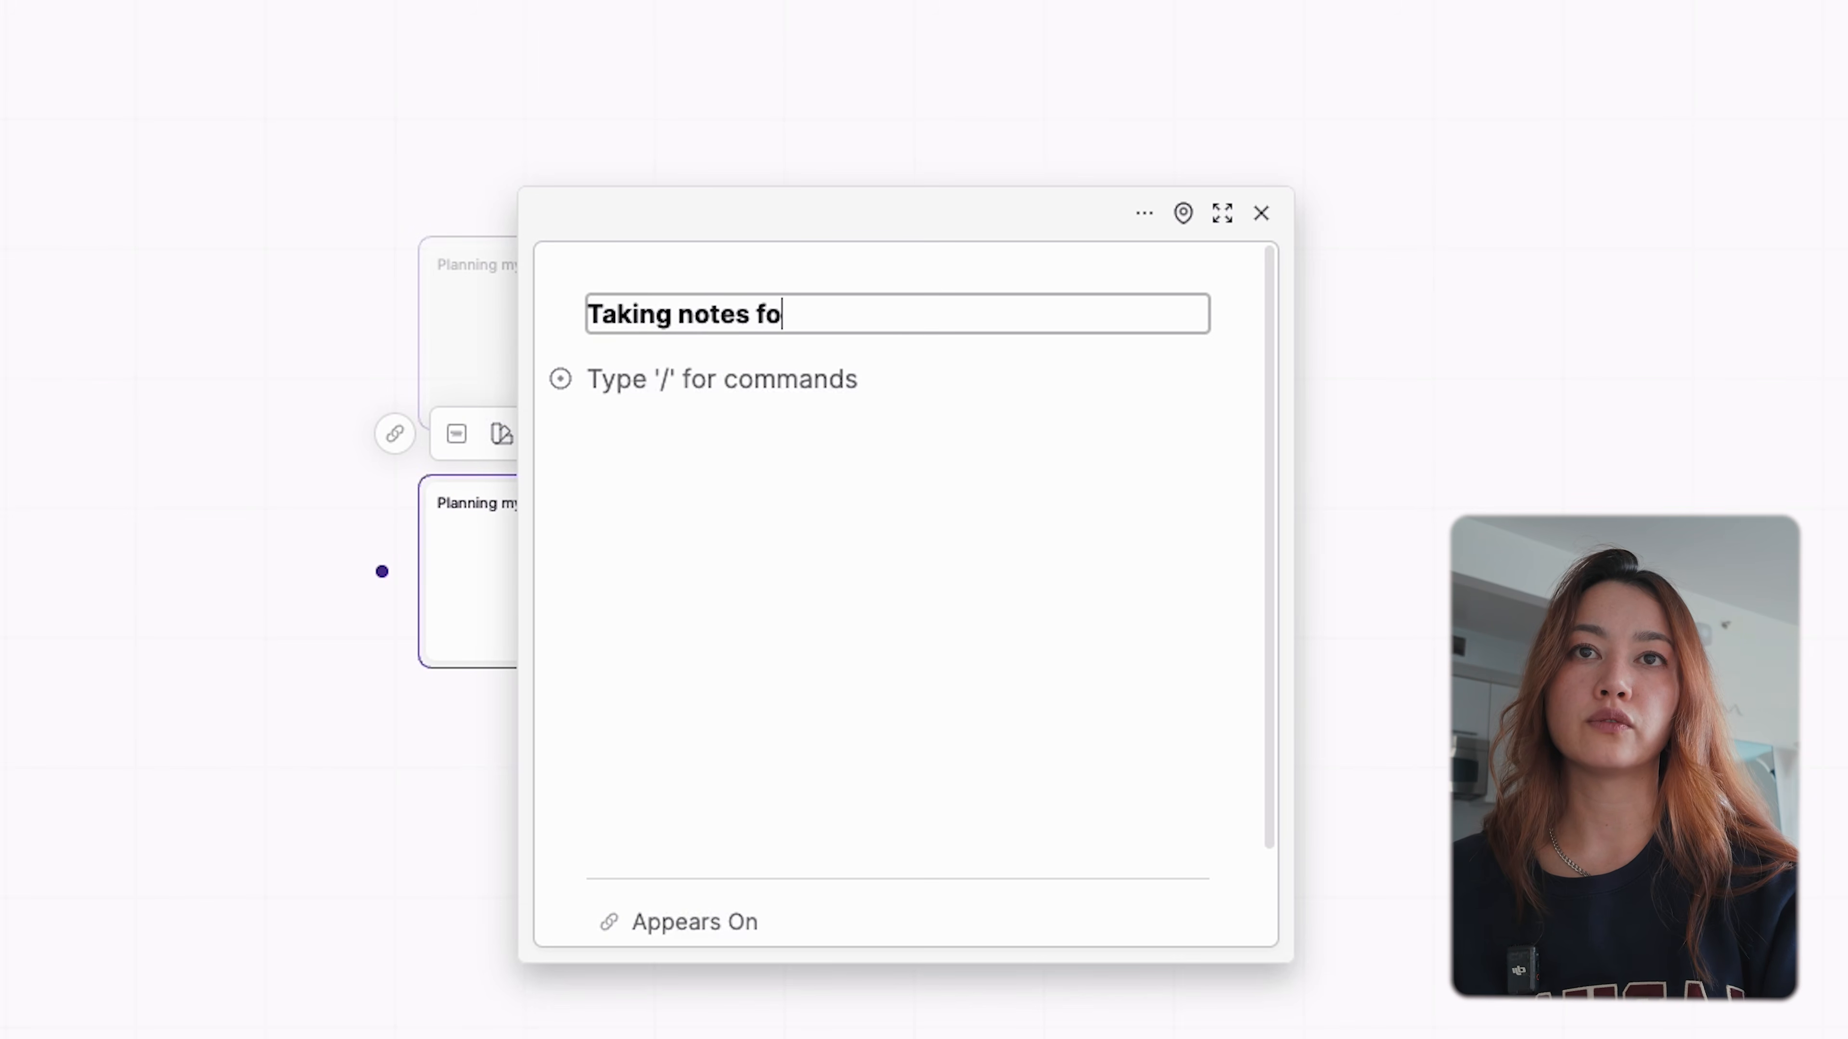
text(r school & keeping trac)
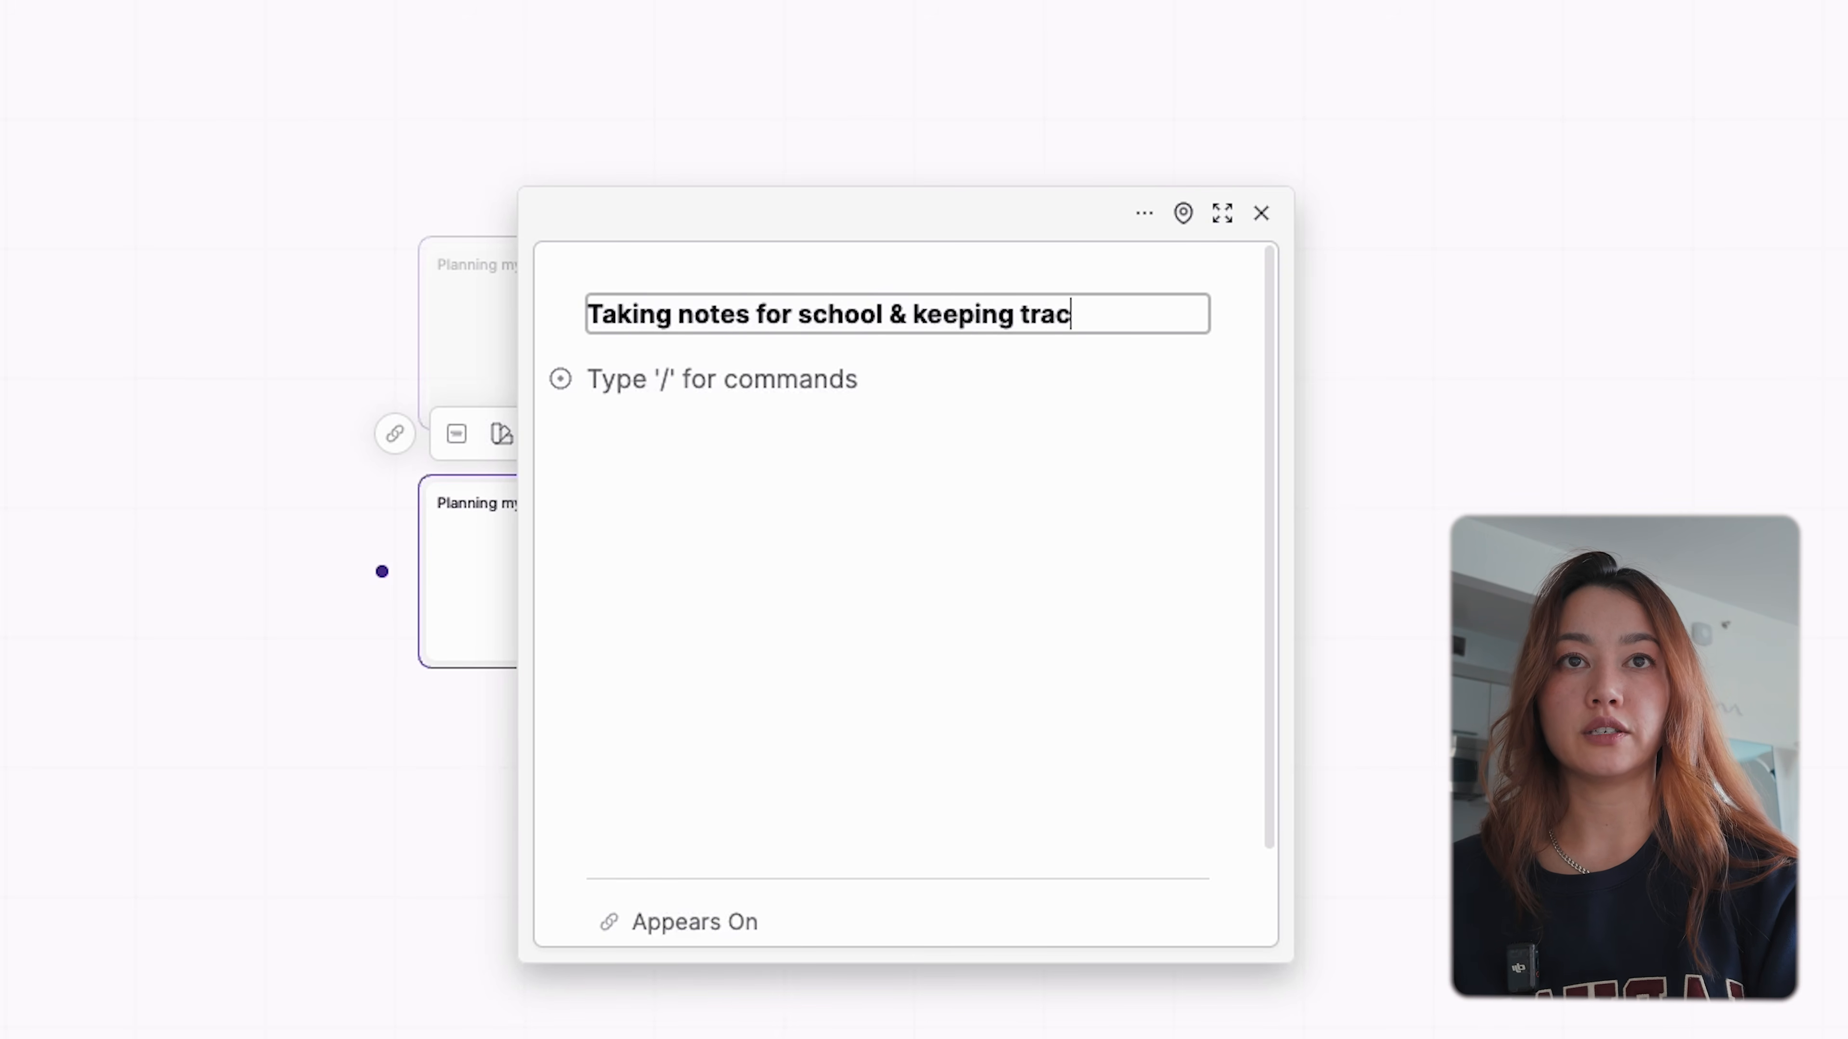
text(k of assignments)
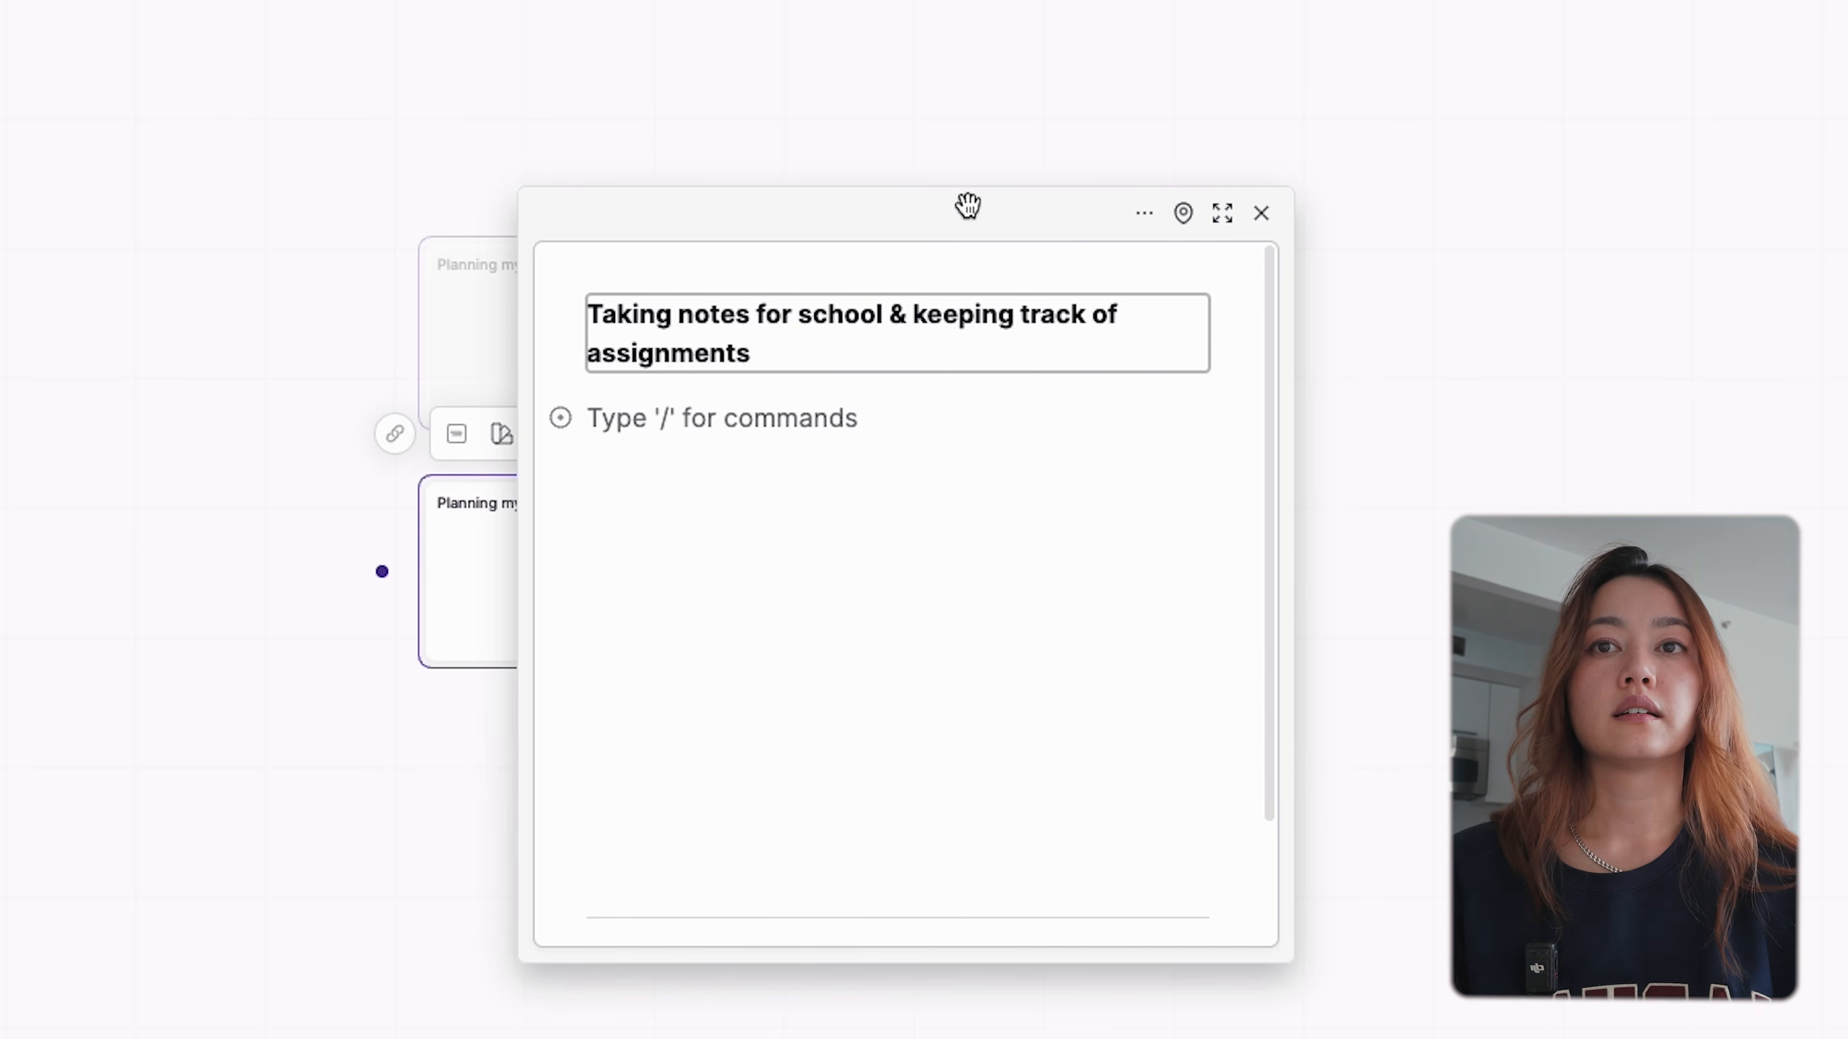
click(1261, 214)
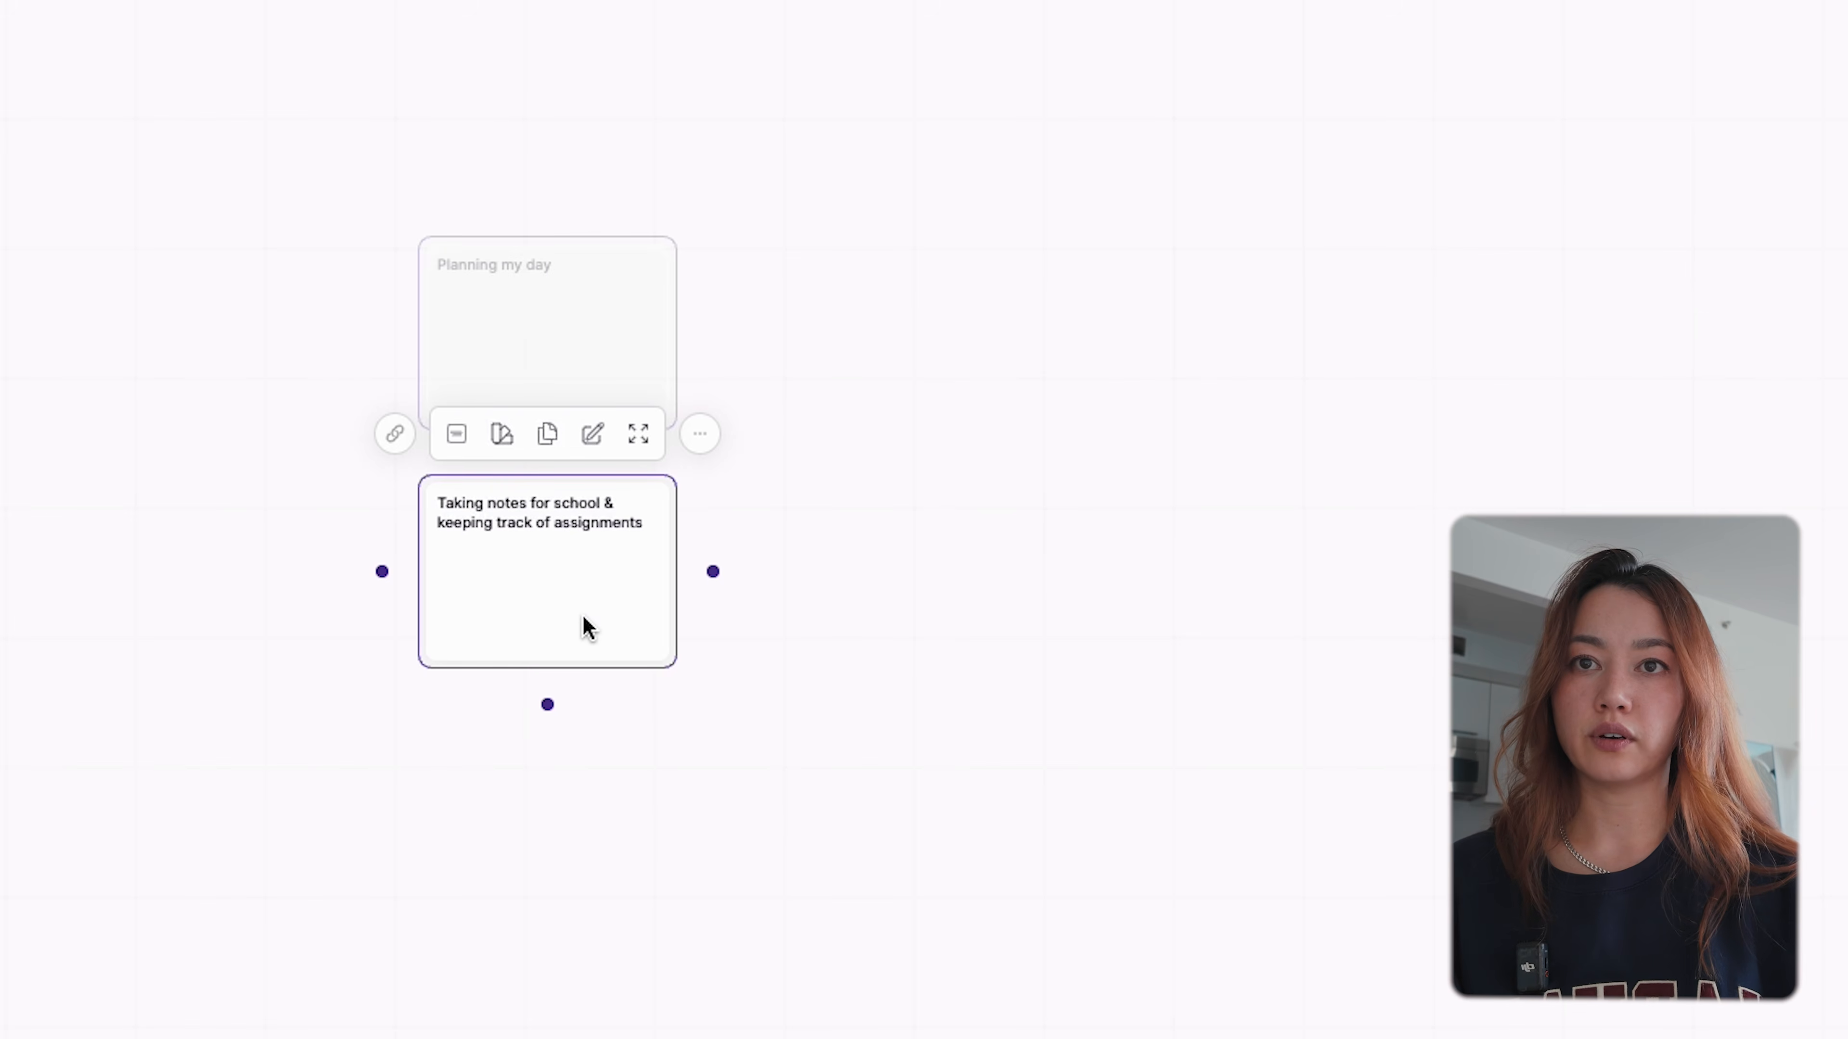
- Duplicate the school notes card below the other two and retitle the copy "Track my routines and habits"
key(super+v)
drag(662, 752, 624, 780)
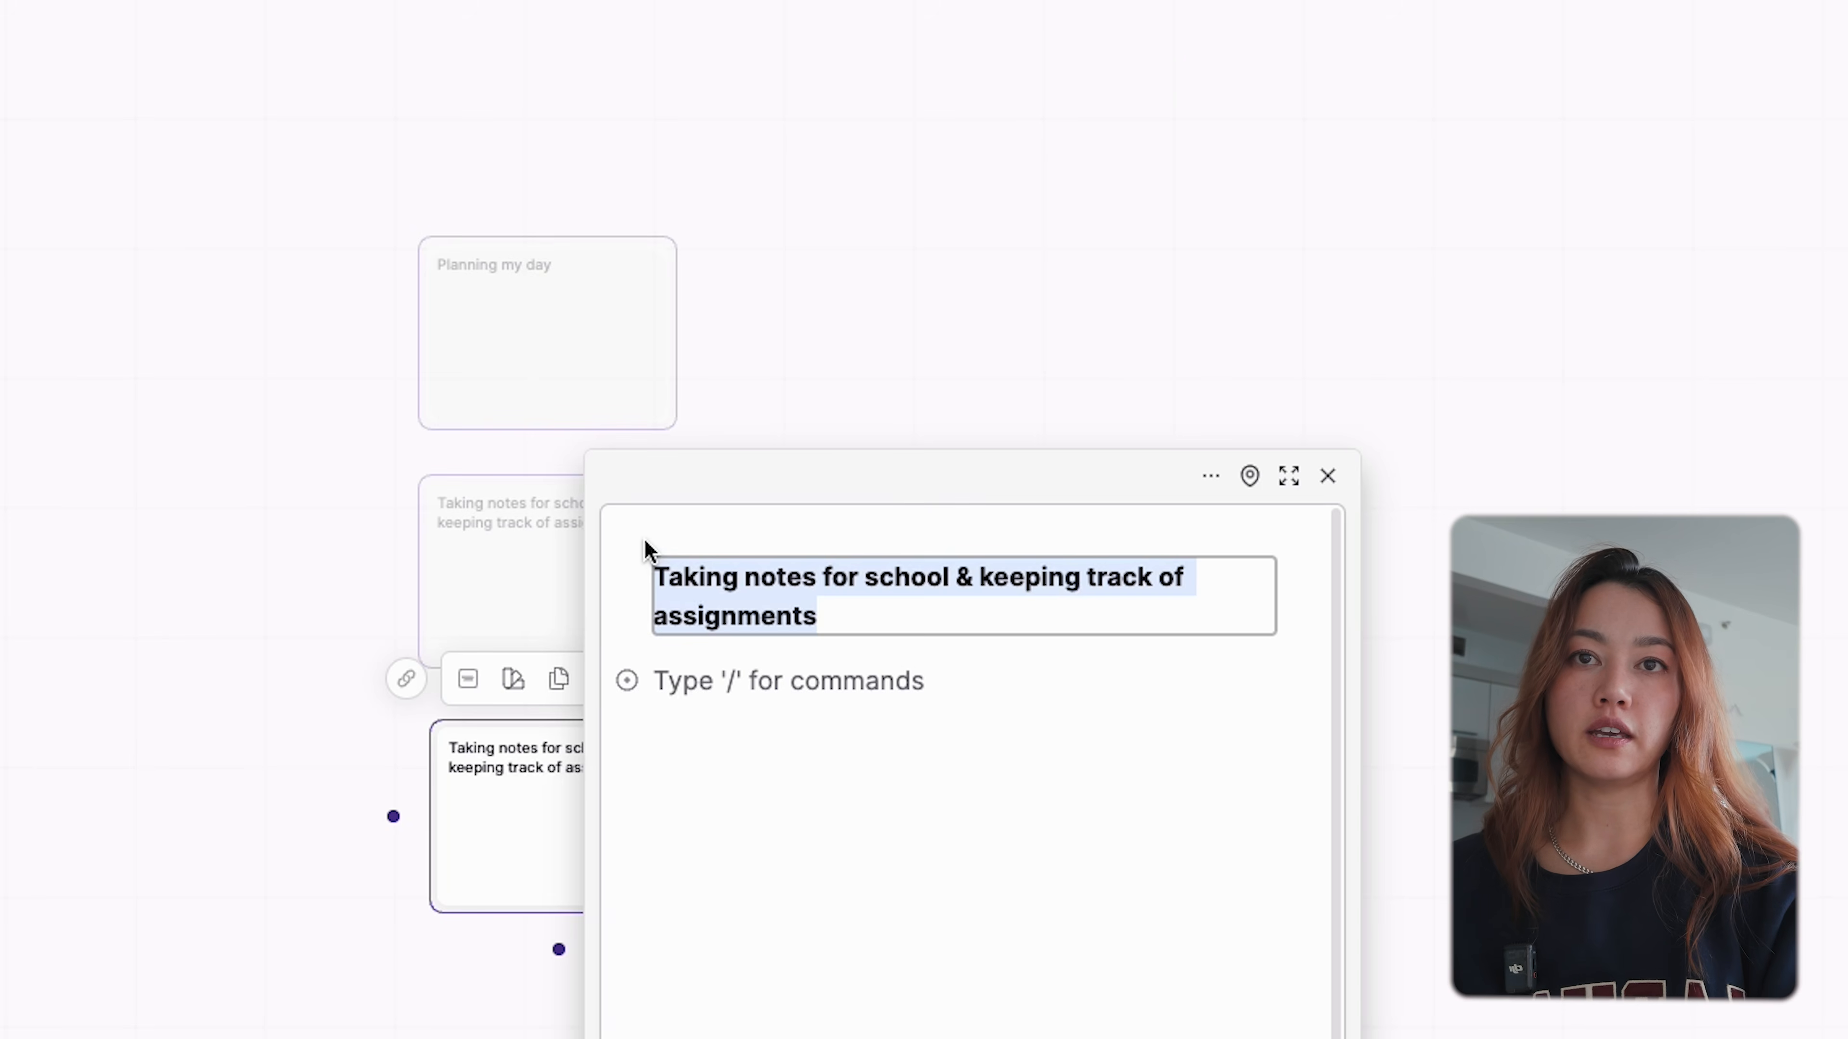
text(Track)
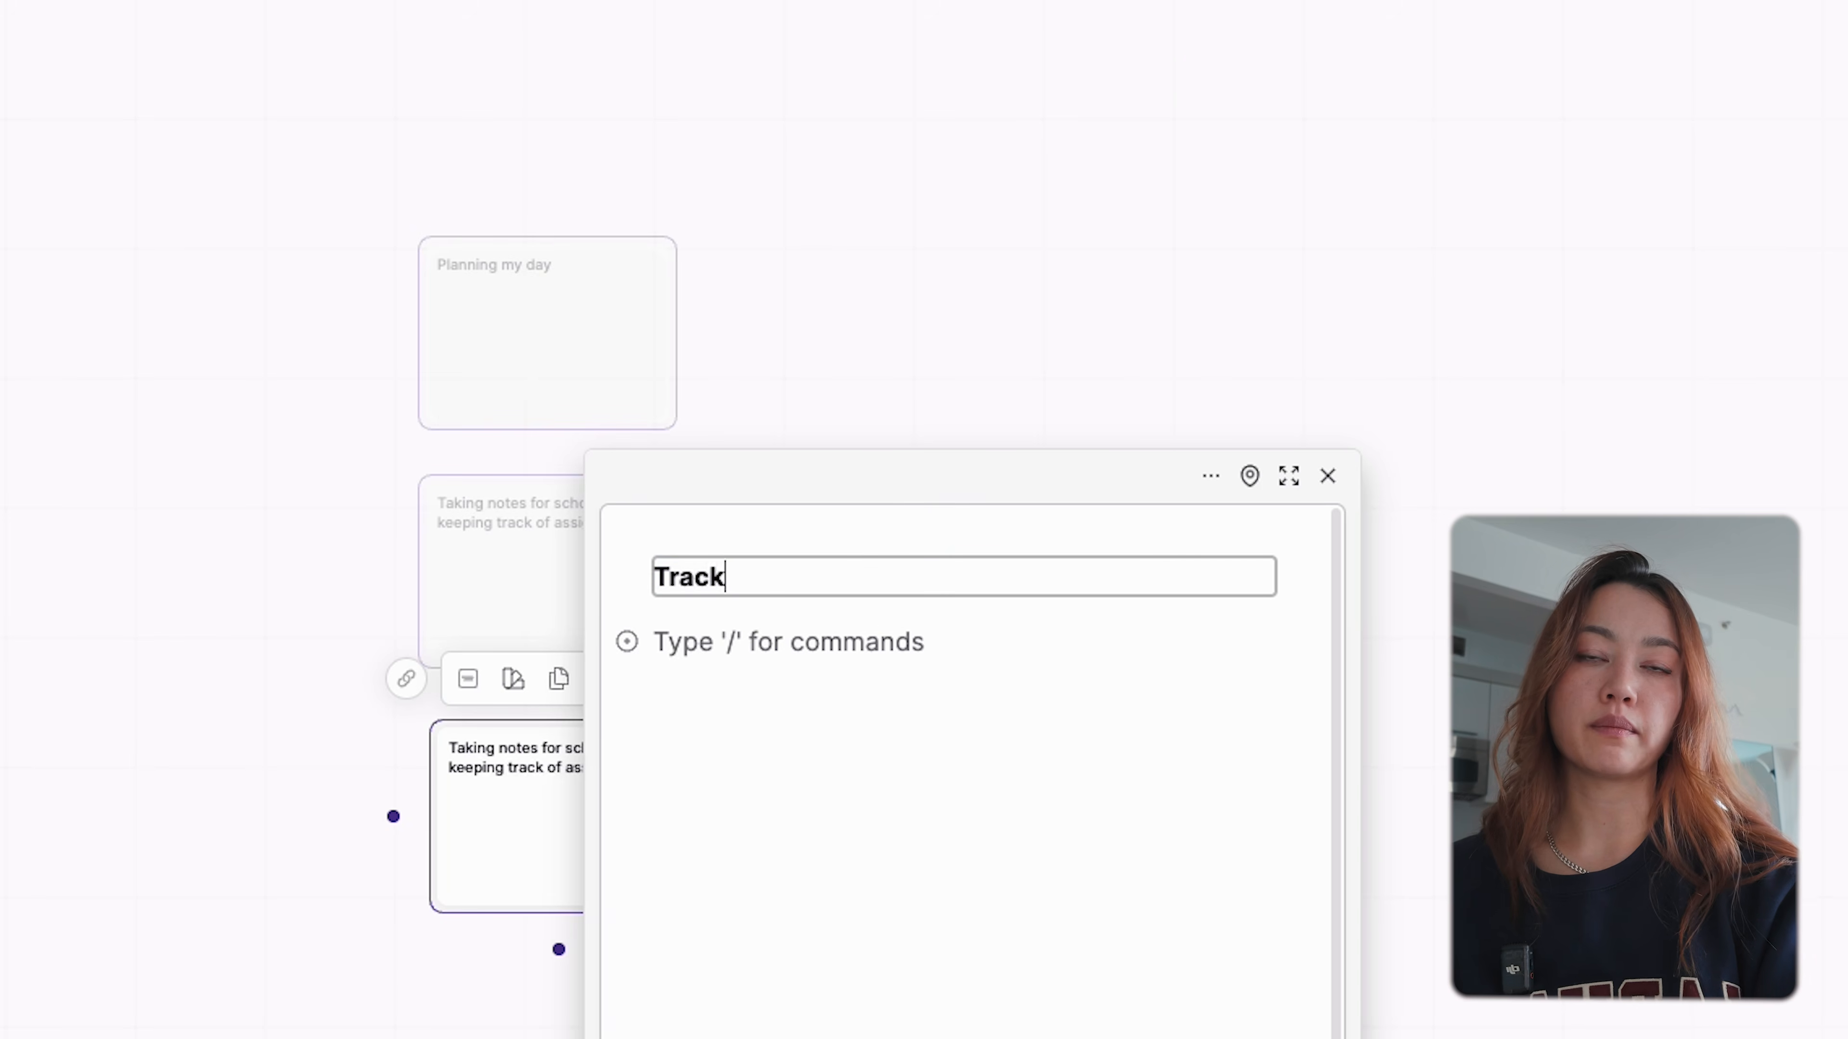
text( my routines and hab)
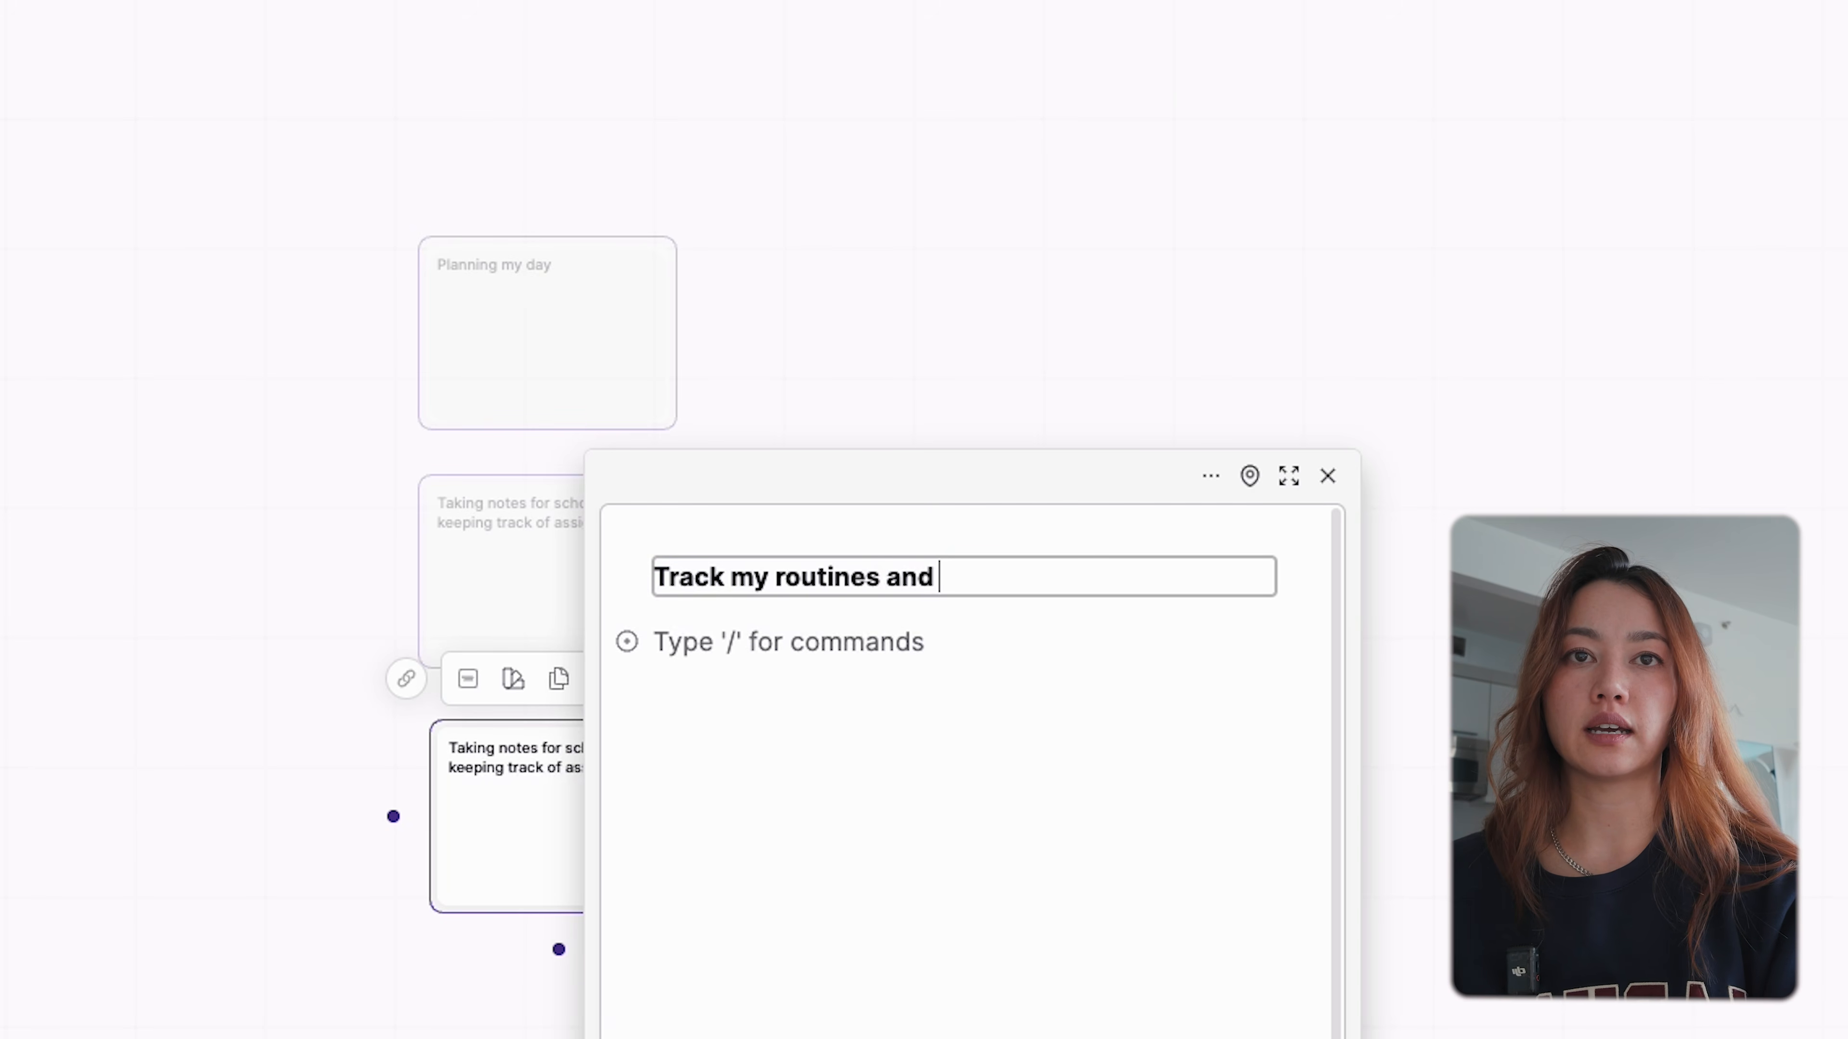
text(its)
click(1327, 476)
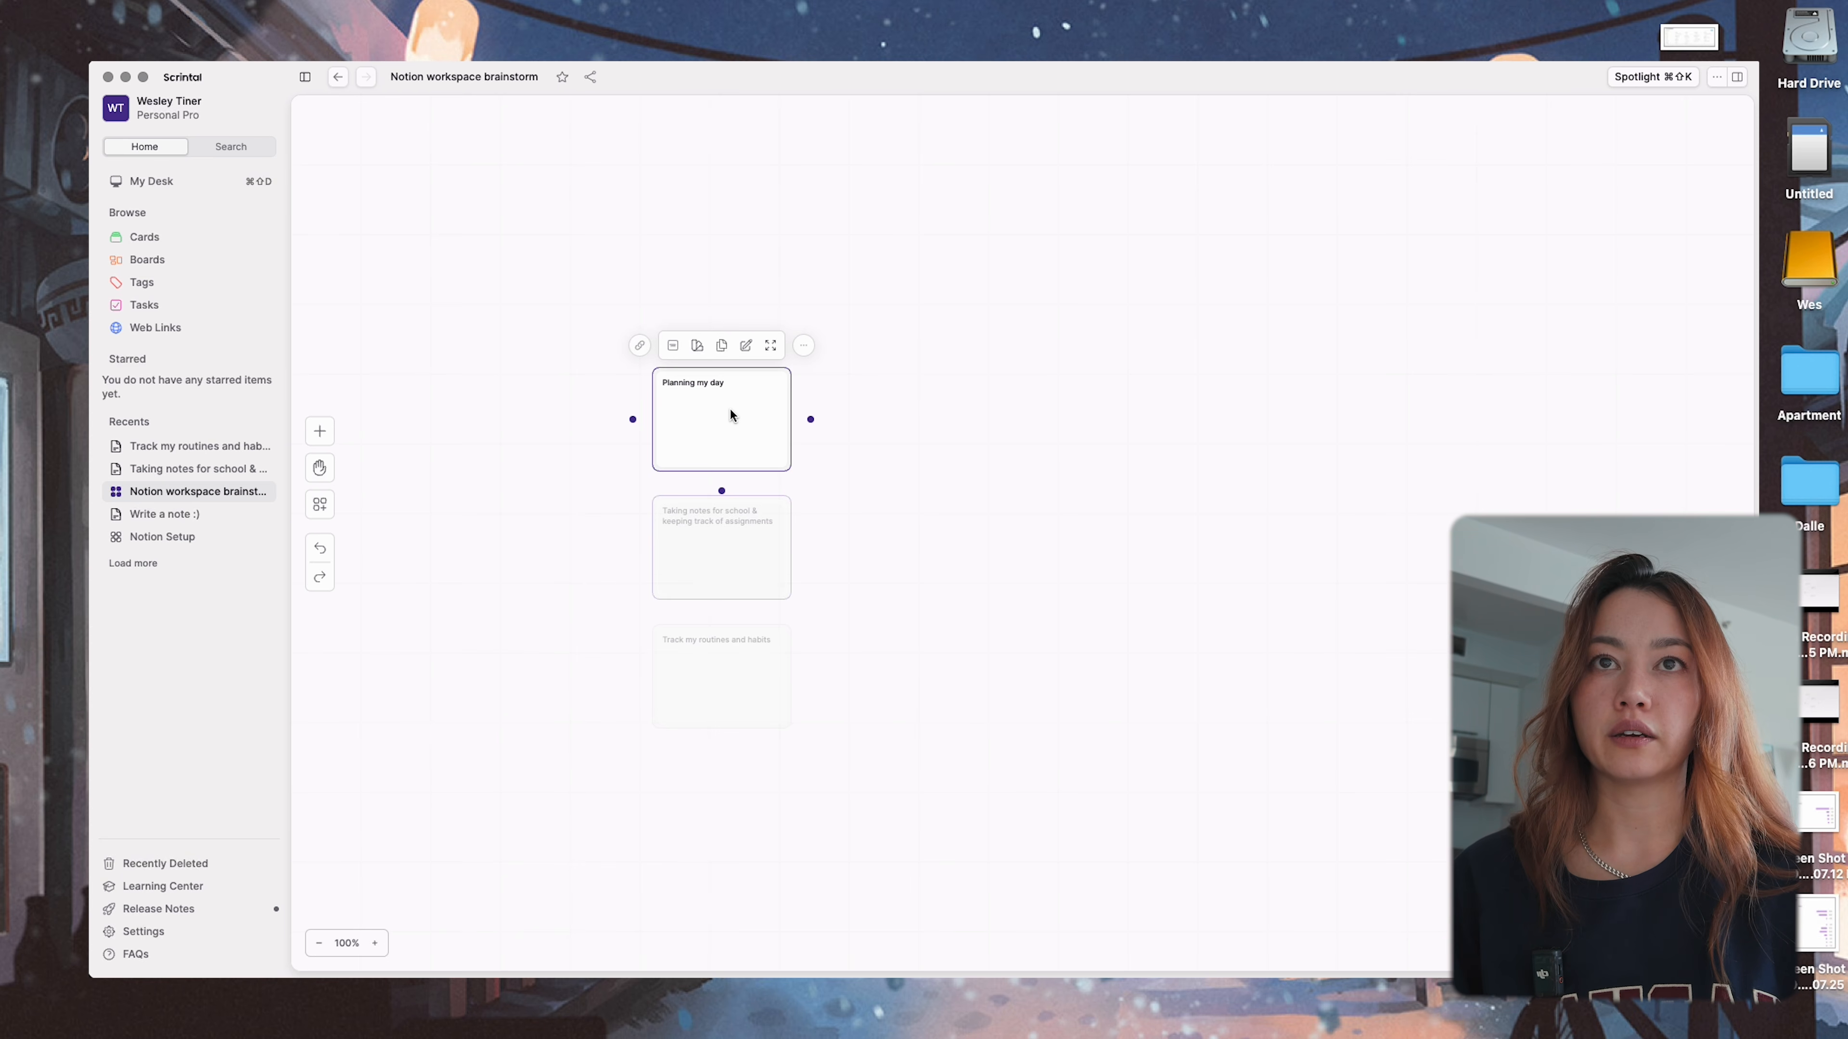
- In the "Planning my day" card, write a numbered list: "See my daily tasks", "See active projets", "See my habits for the day"
double_click(731, 413)
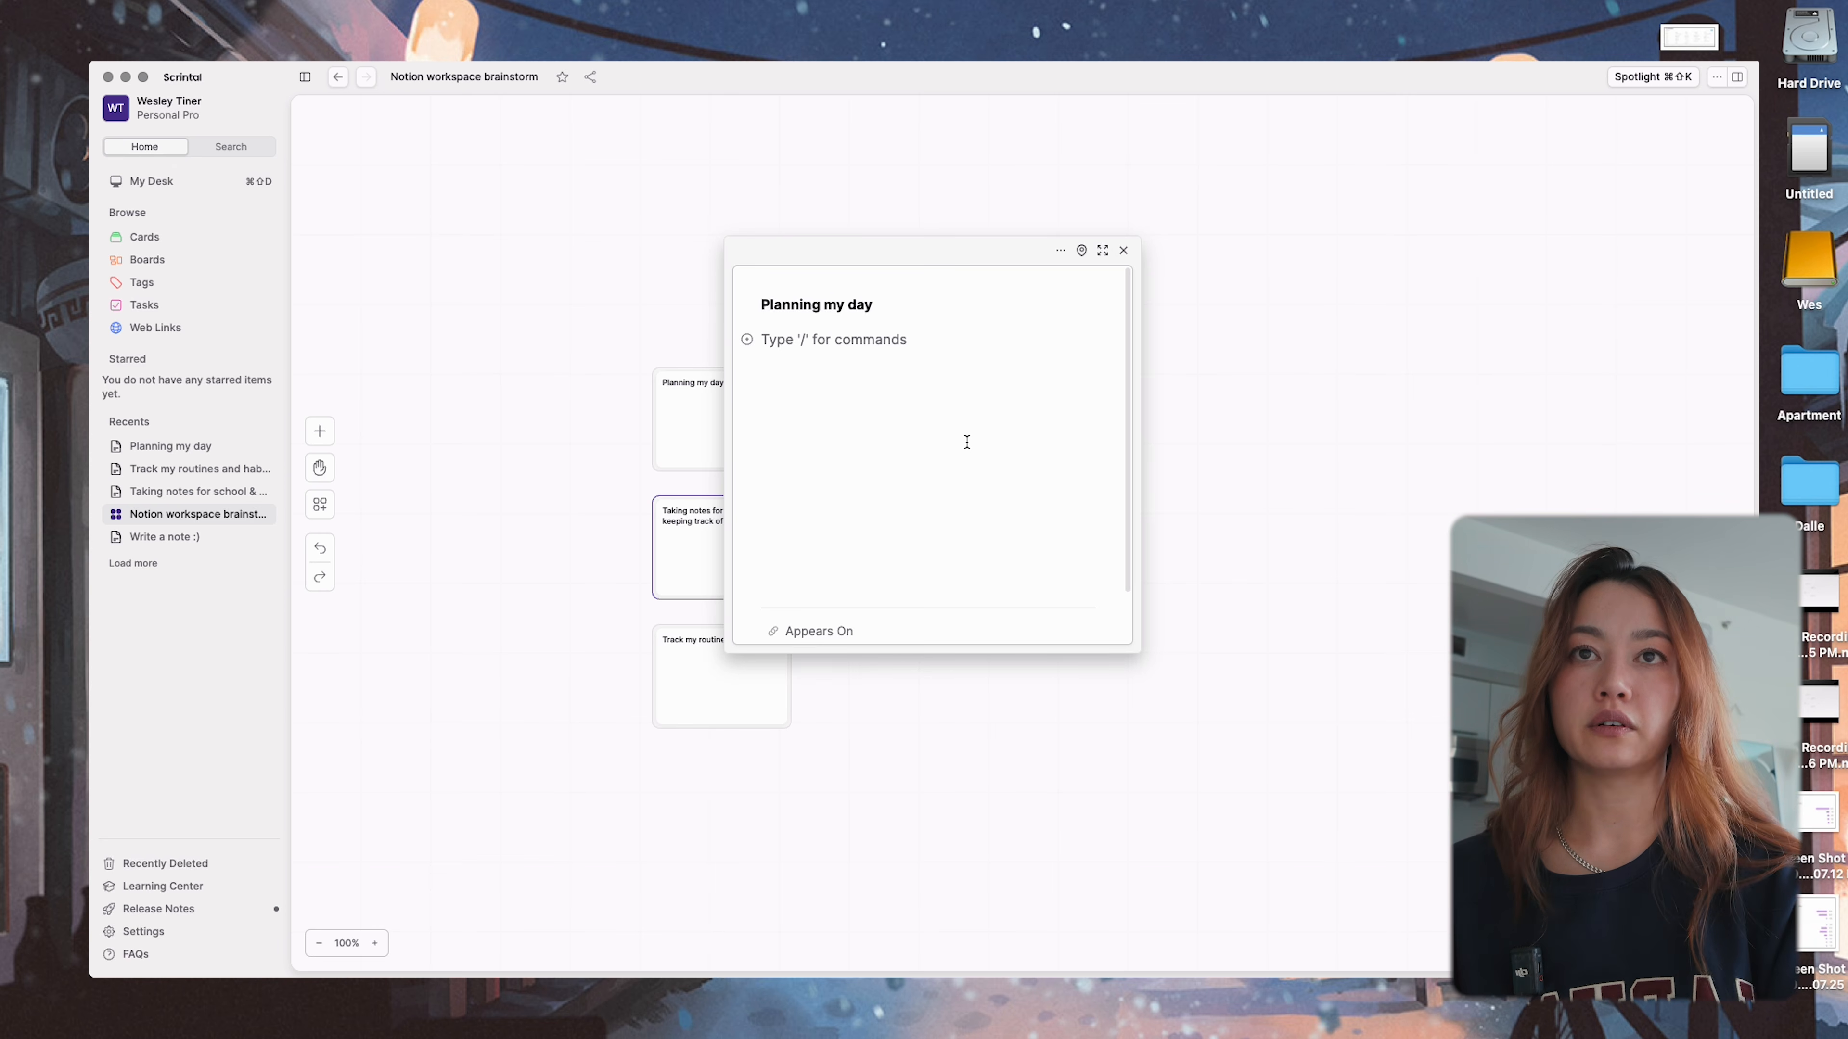
text(1)
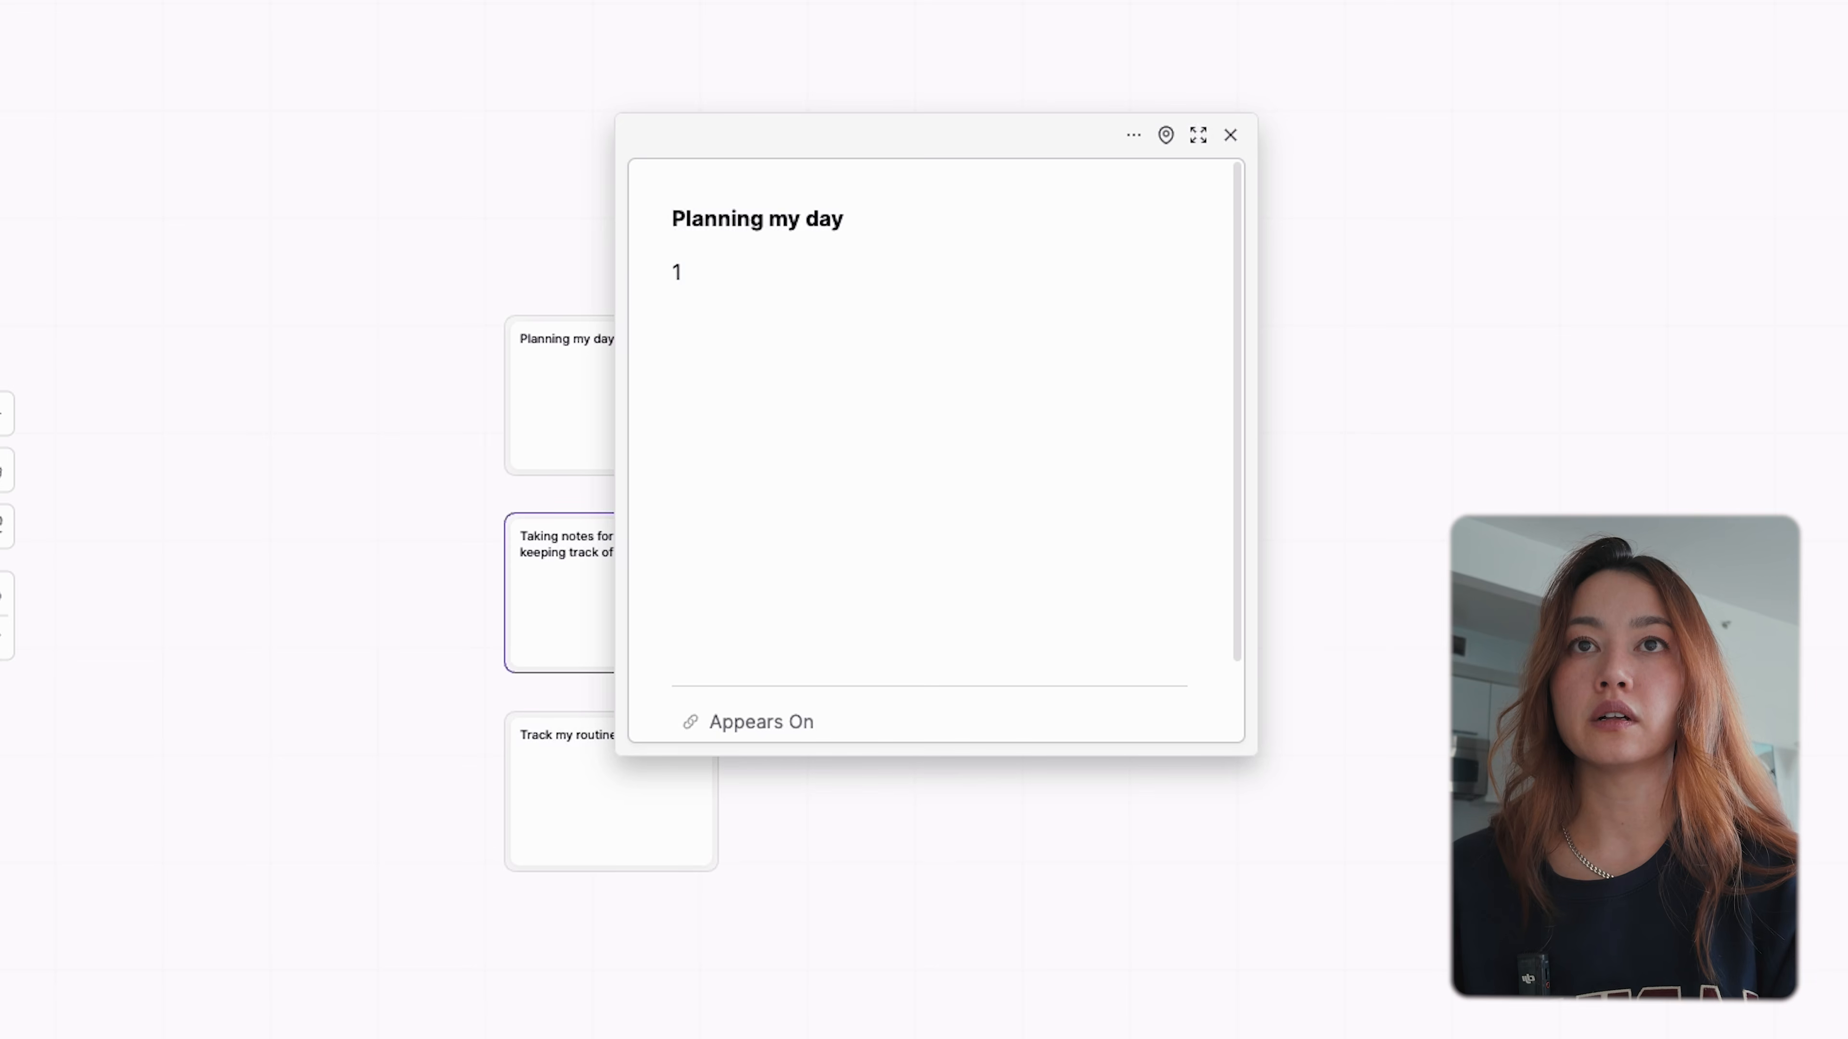
text(. See my)
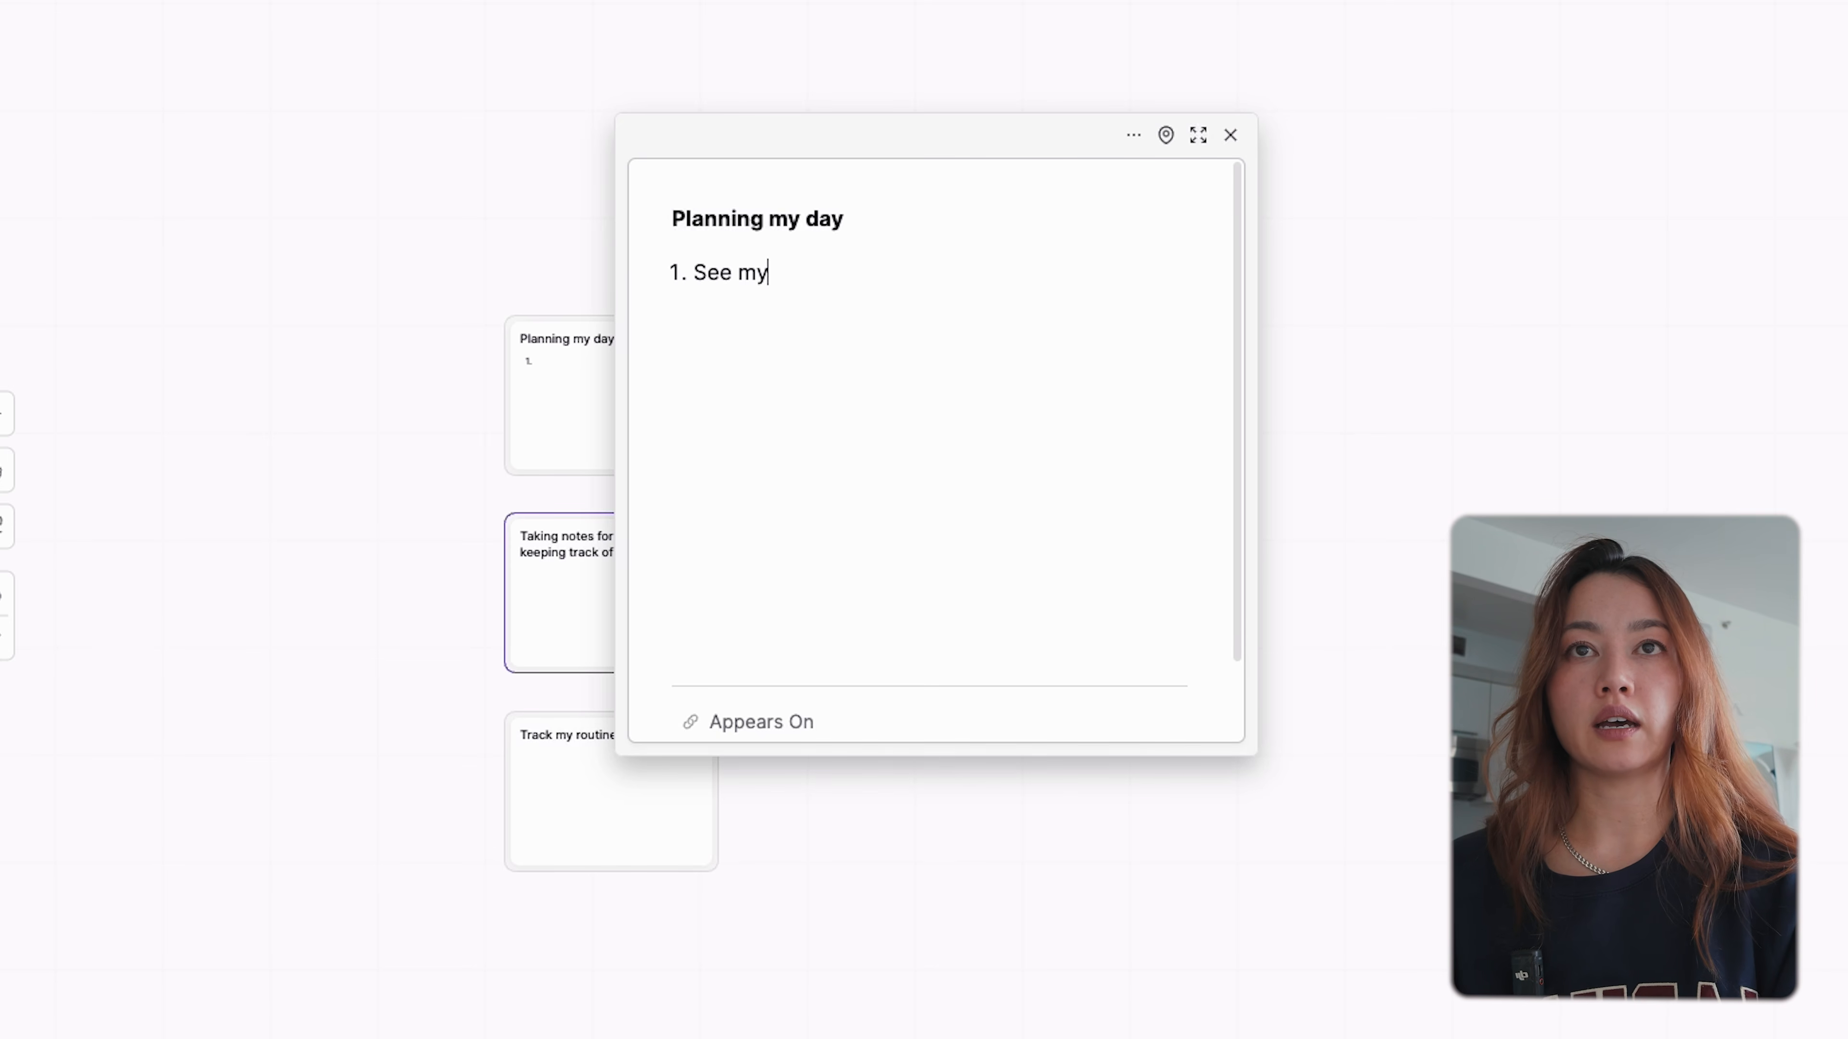
text( daily tasks)
key(Return)
text(See active projets)
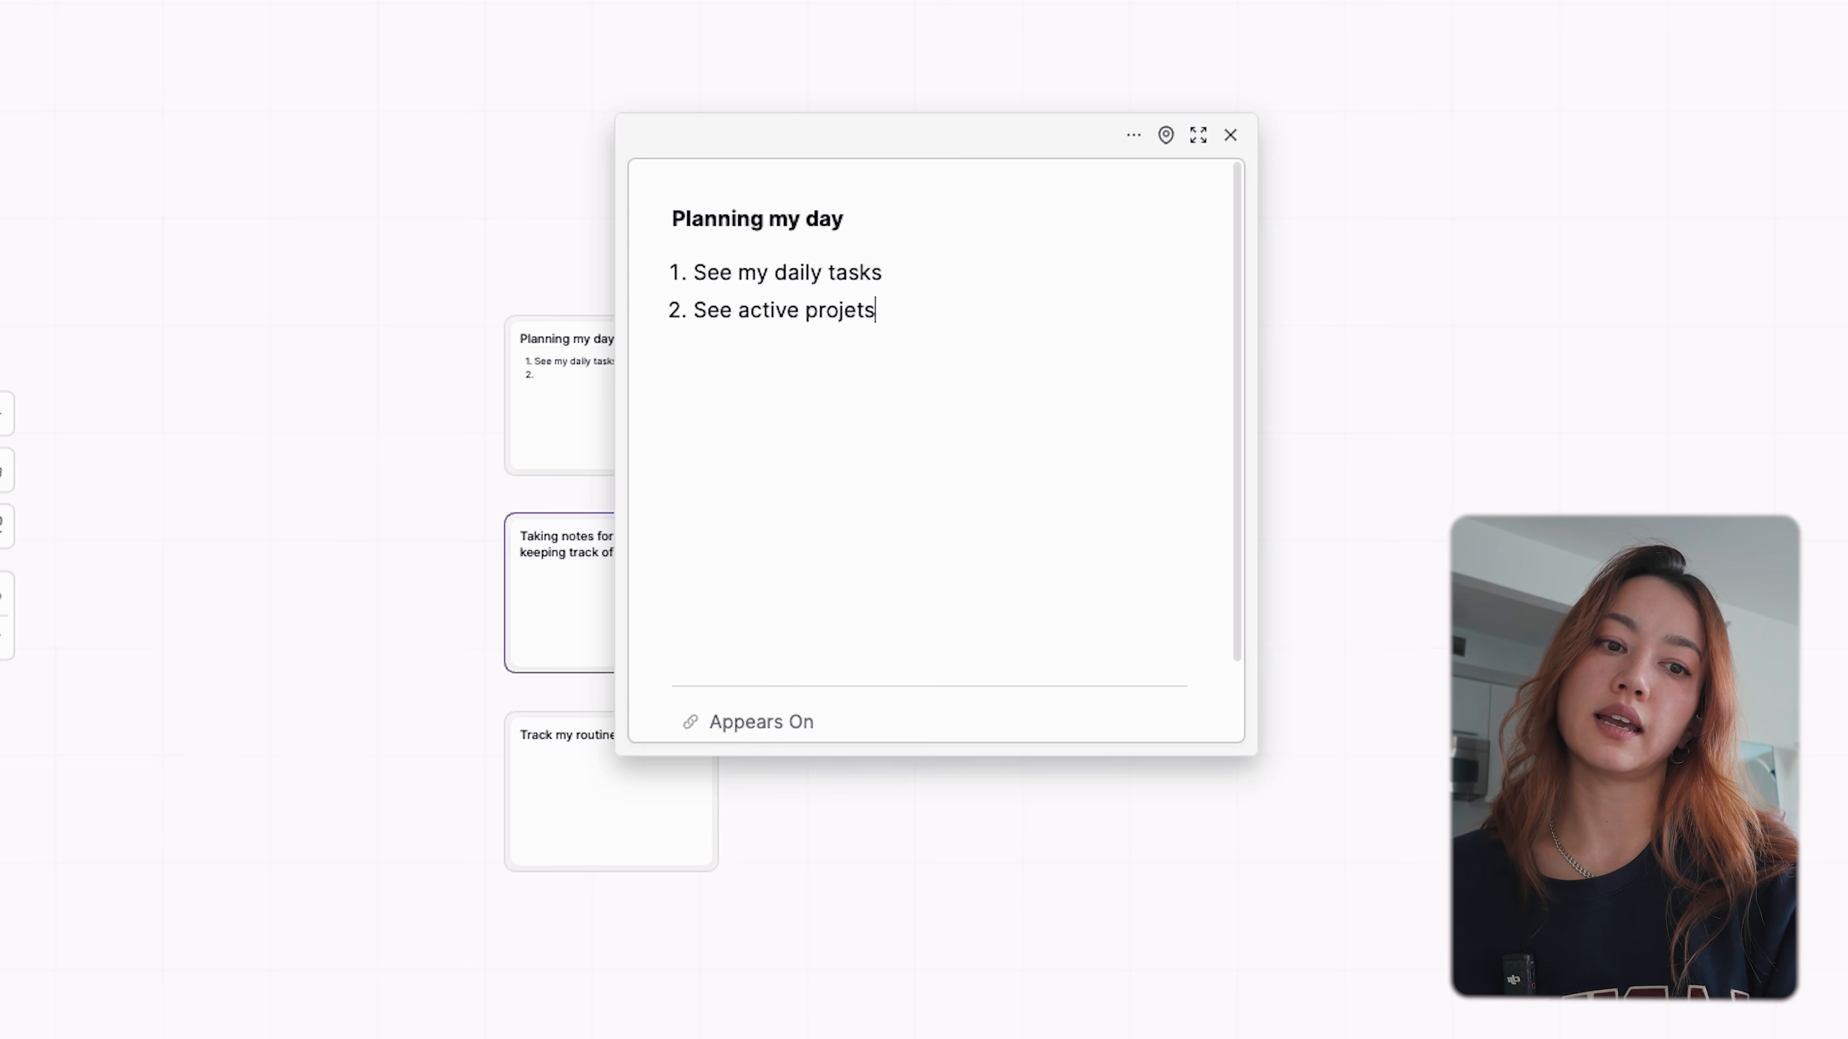
key(Return)
text(See my habits for the da)
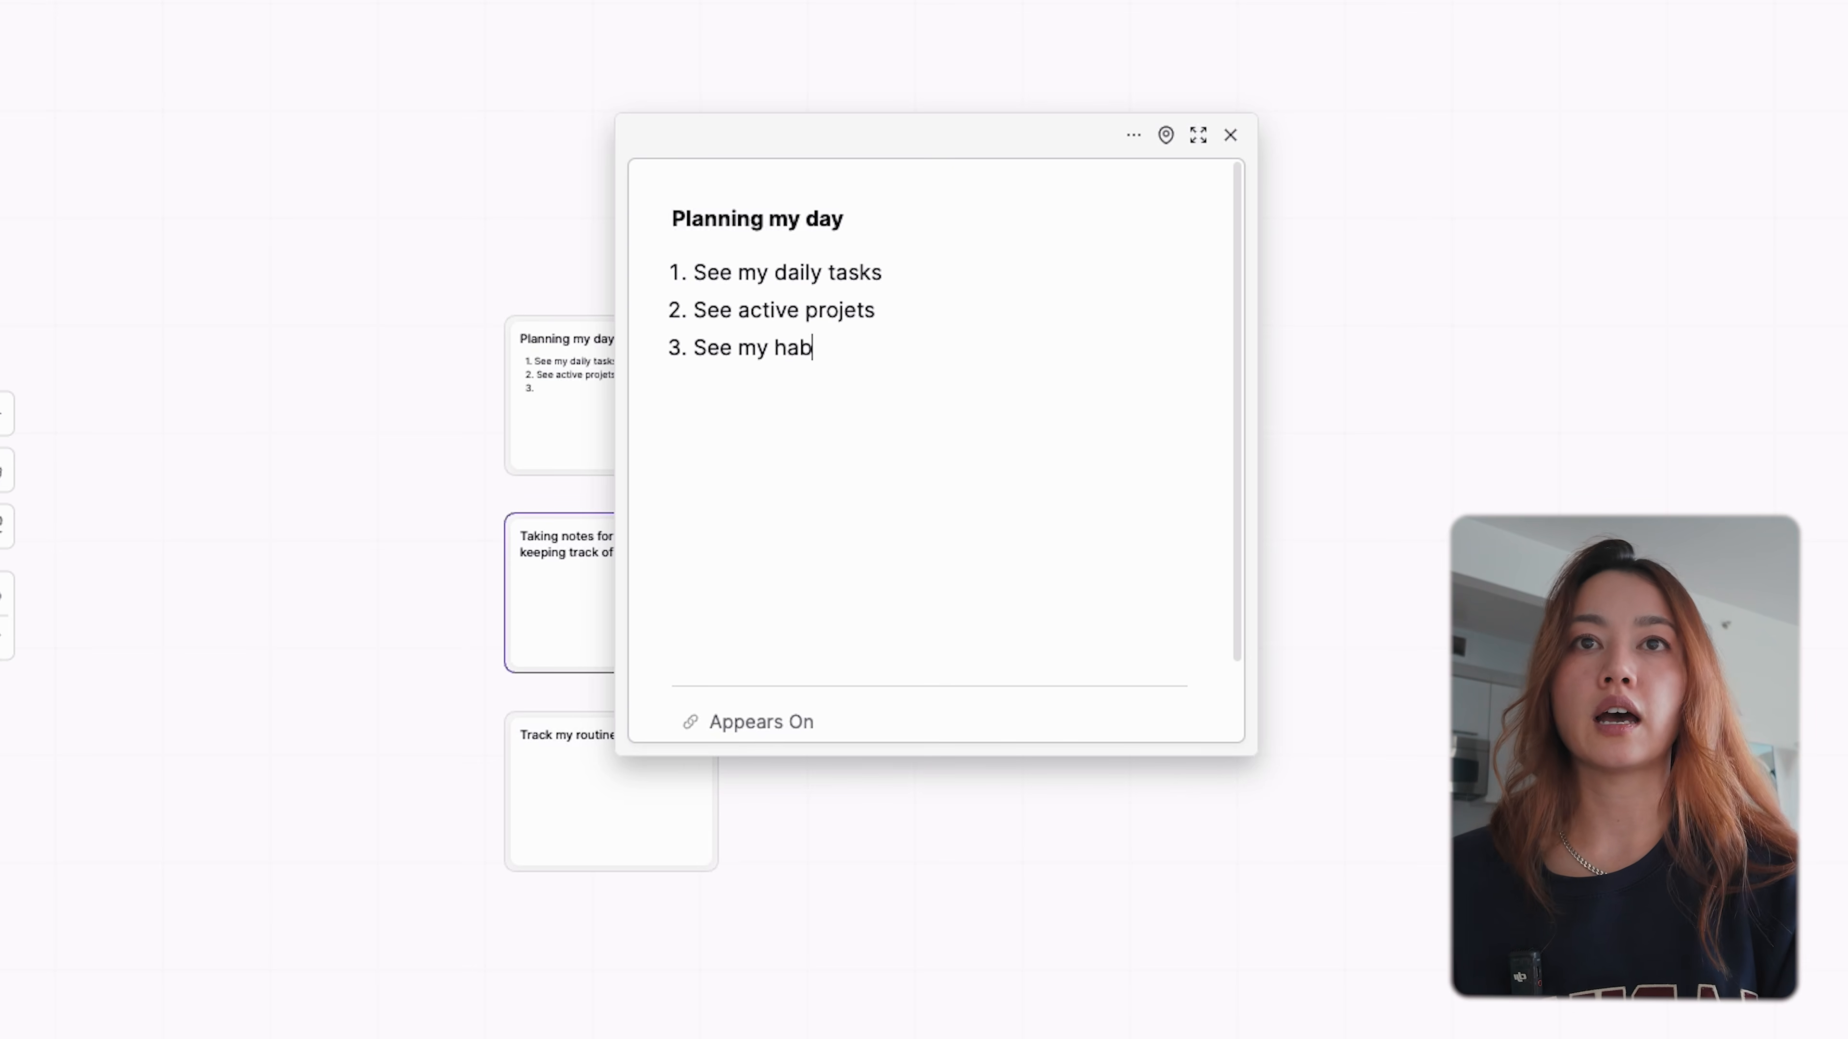
text(y)
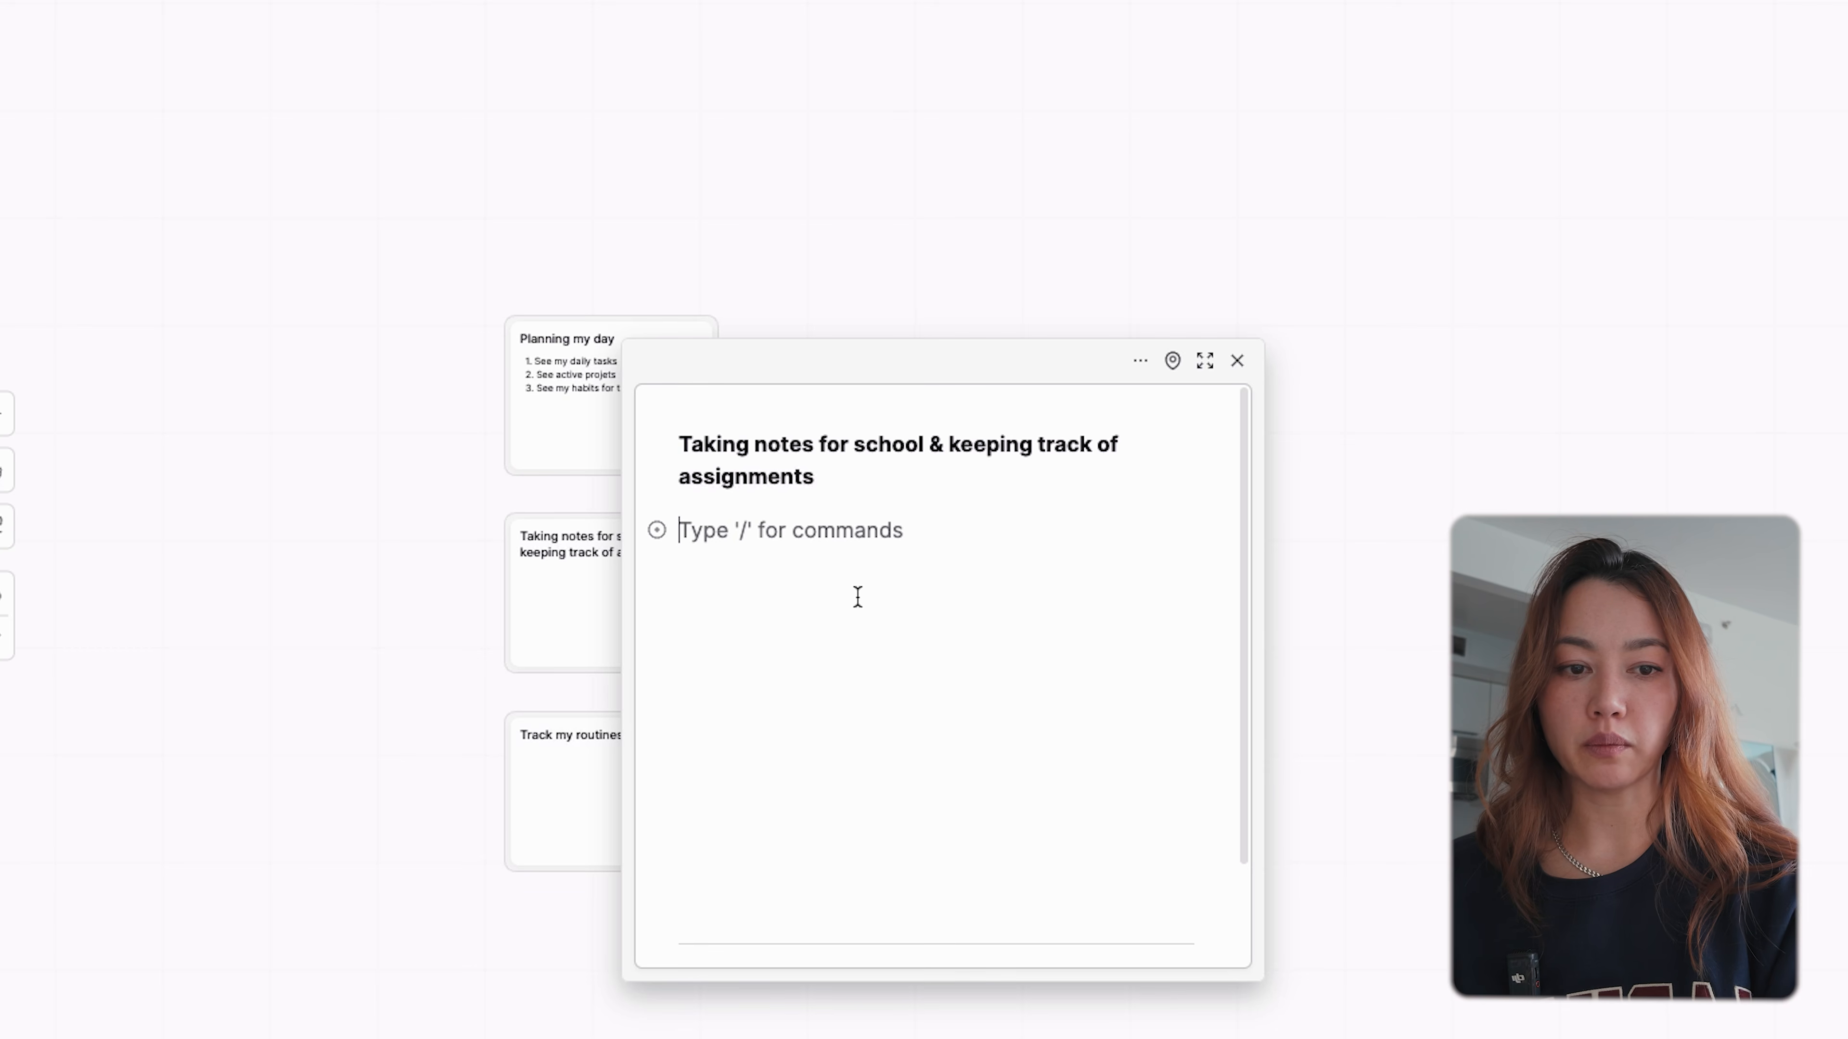
- In the school notes card, write a numbered list: "Take notes", "Review notes", "See upcoming assignments", "See what I need to do this week"
text(1. Take notes)
key(Return)
text(Review note)
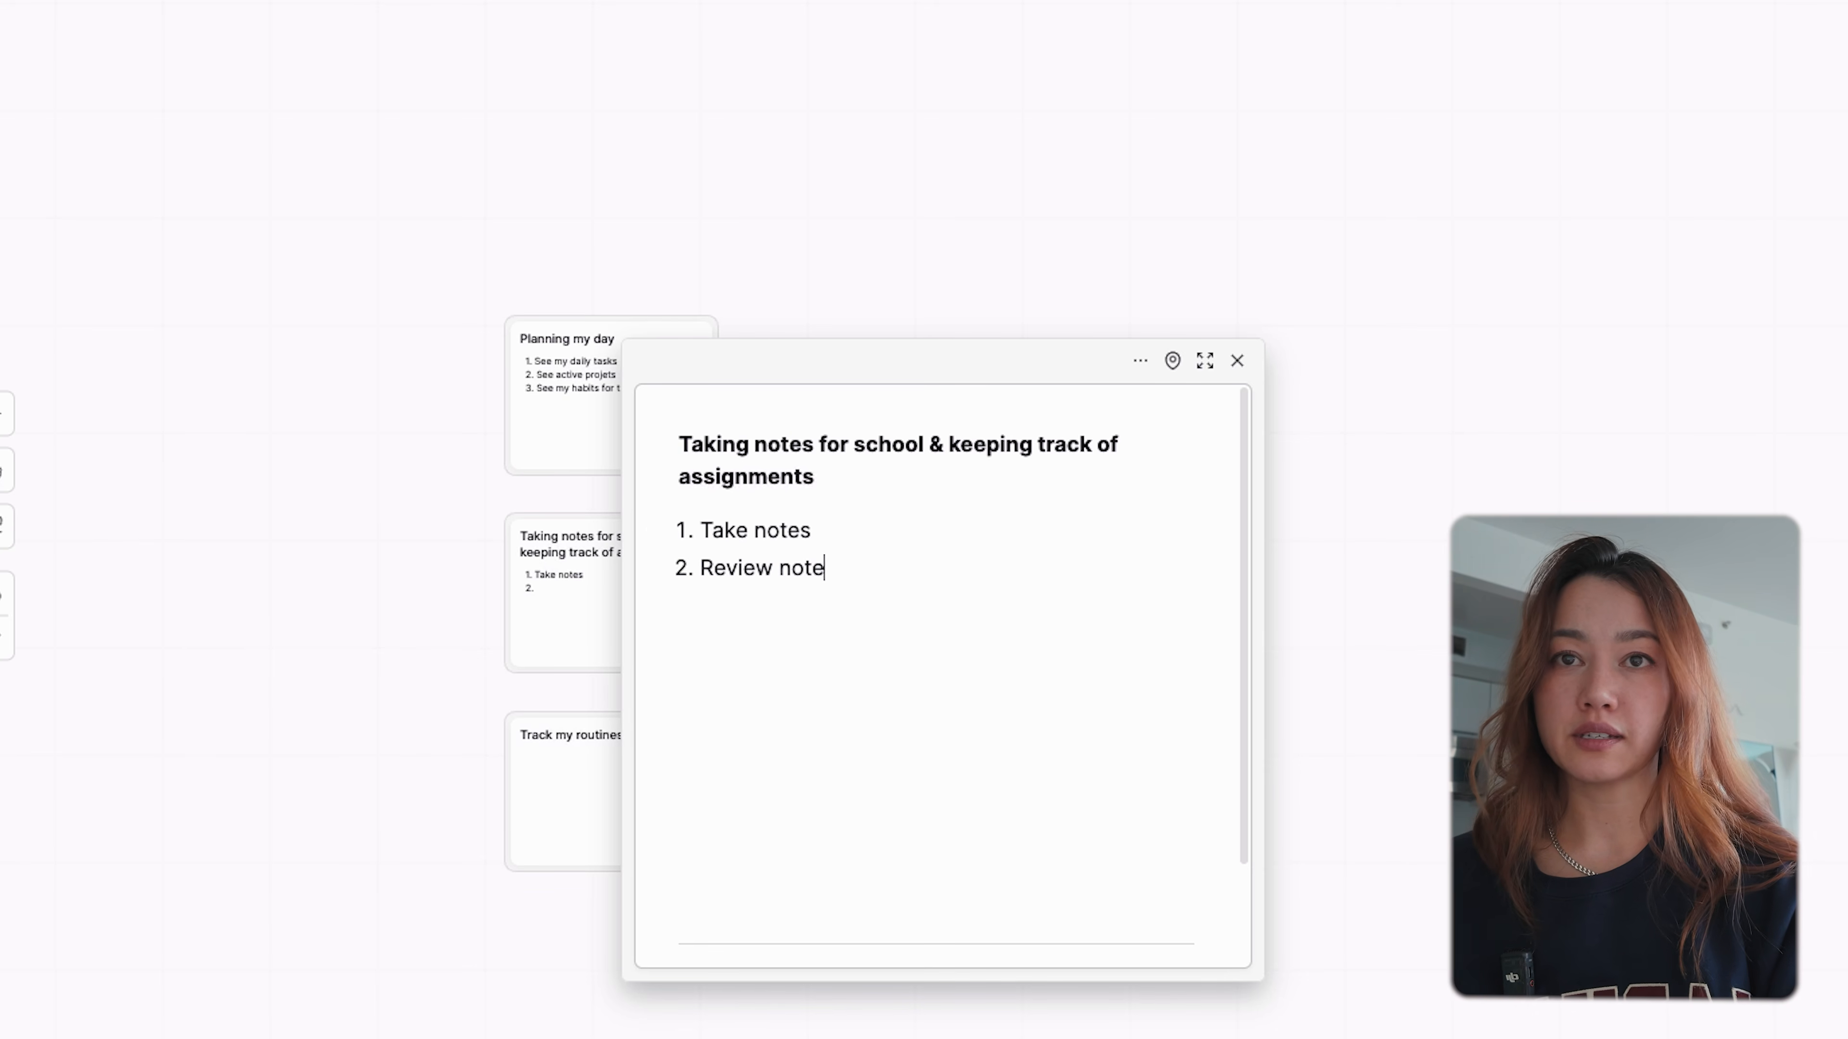
text(s)
key(Return)
text(See upcoming assignments)
key(Return)
text(See what I need to do this week)
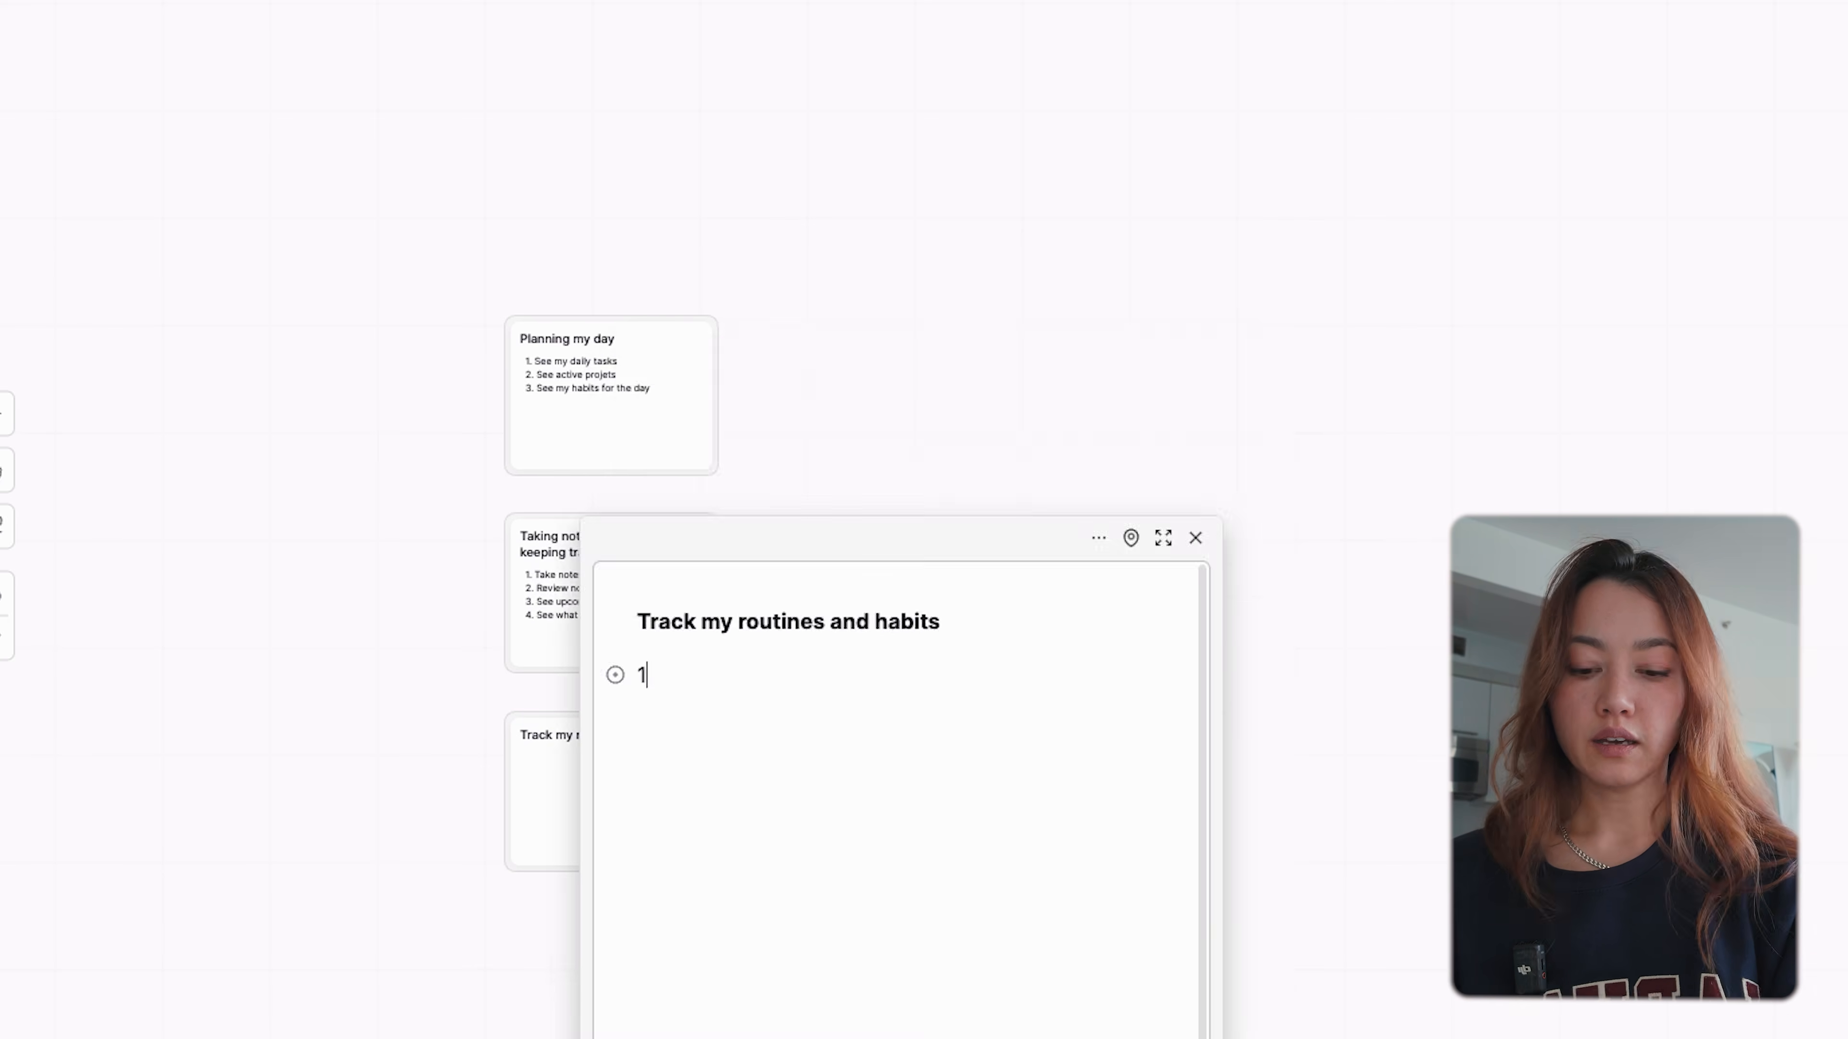
- In the routines and habits card, write a numbered list: "See my daily habits", "See my morning routine", "See my evening routine", "Plan an ideal day/week"
text(. )
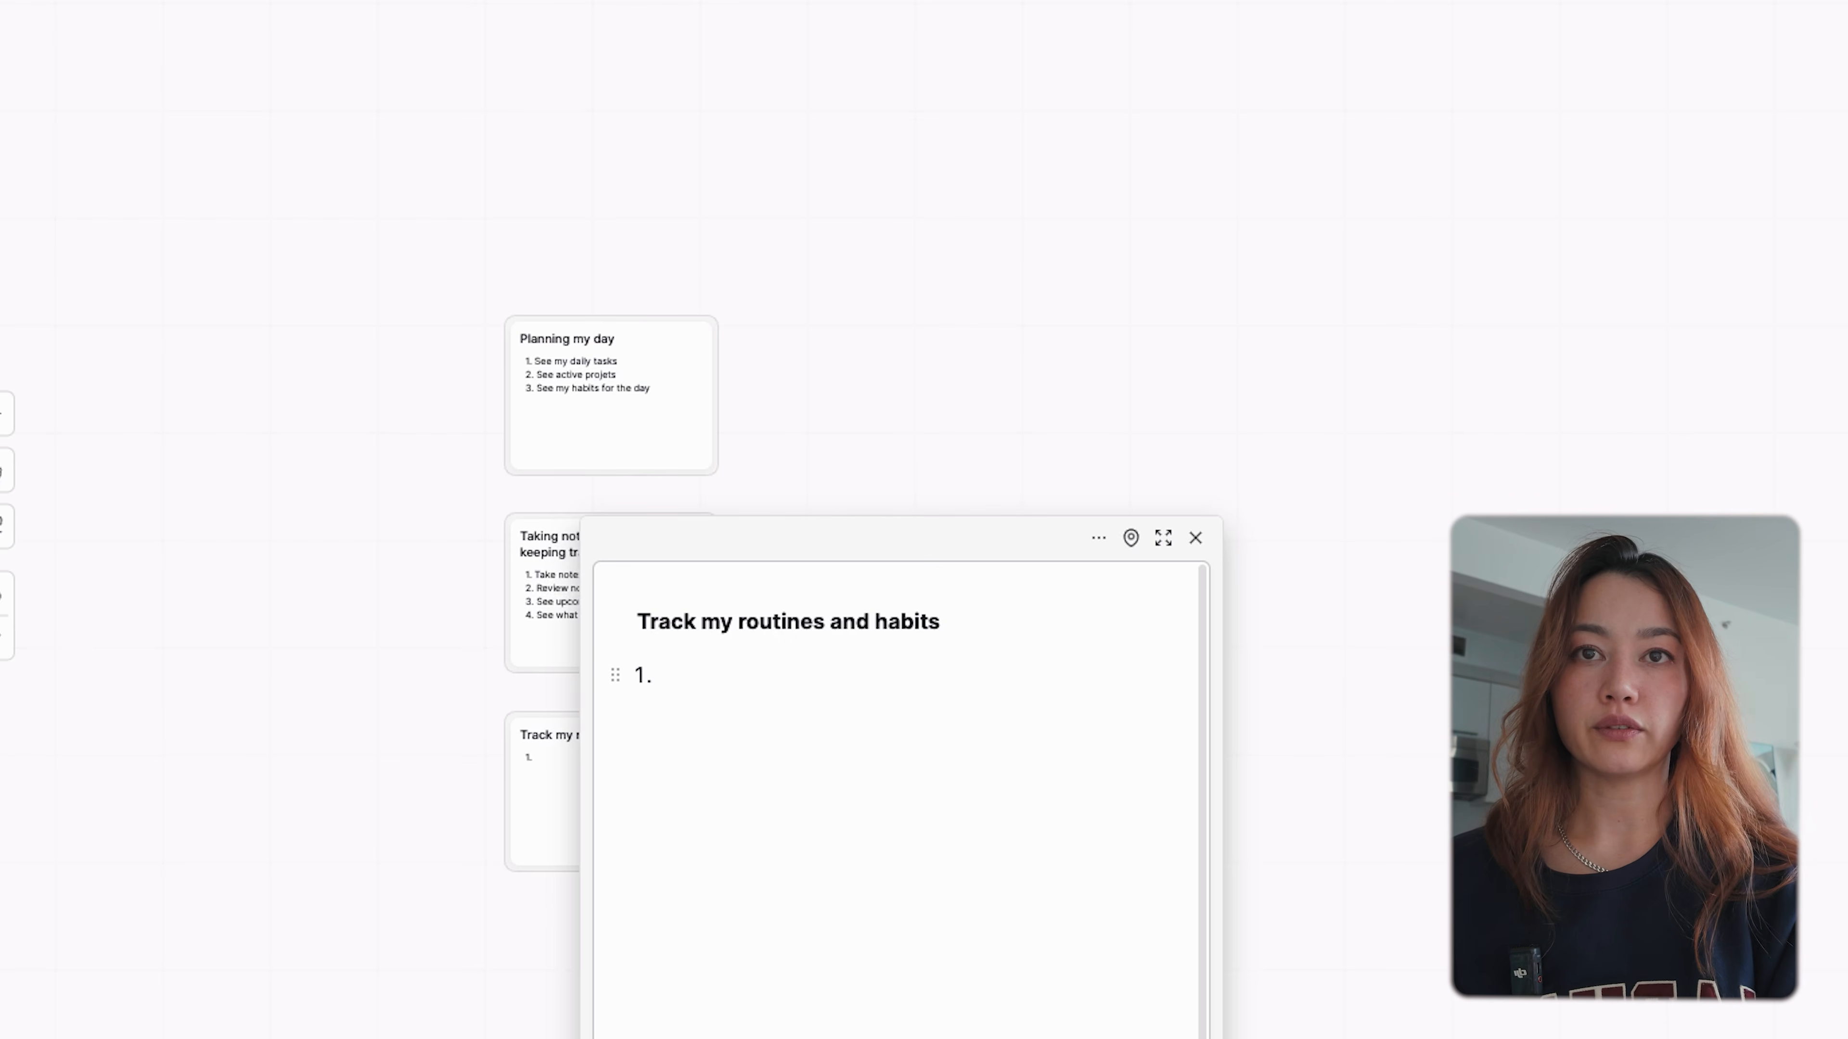
text(S)
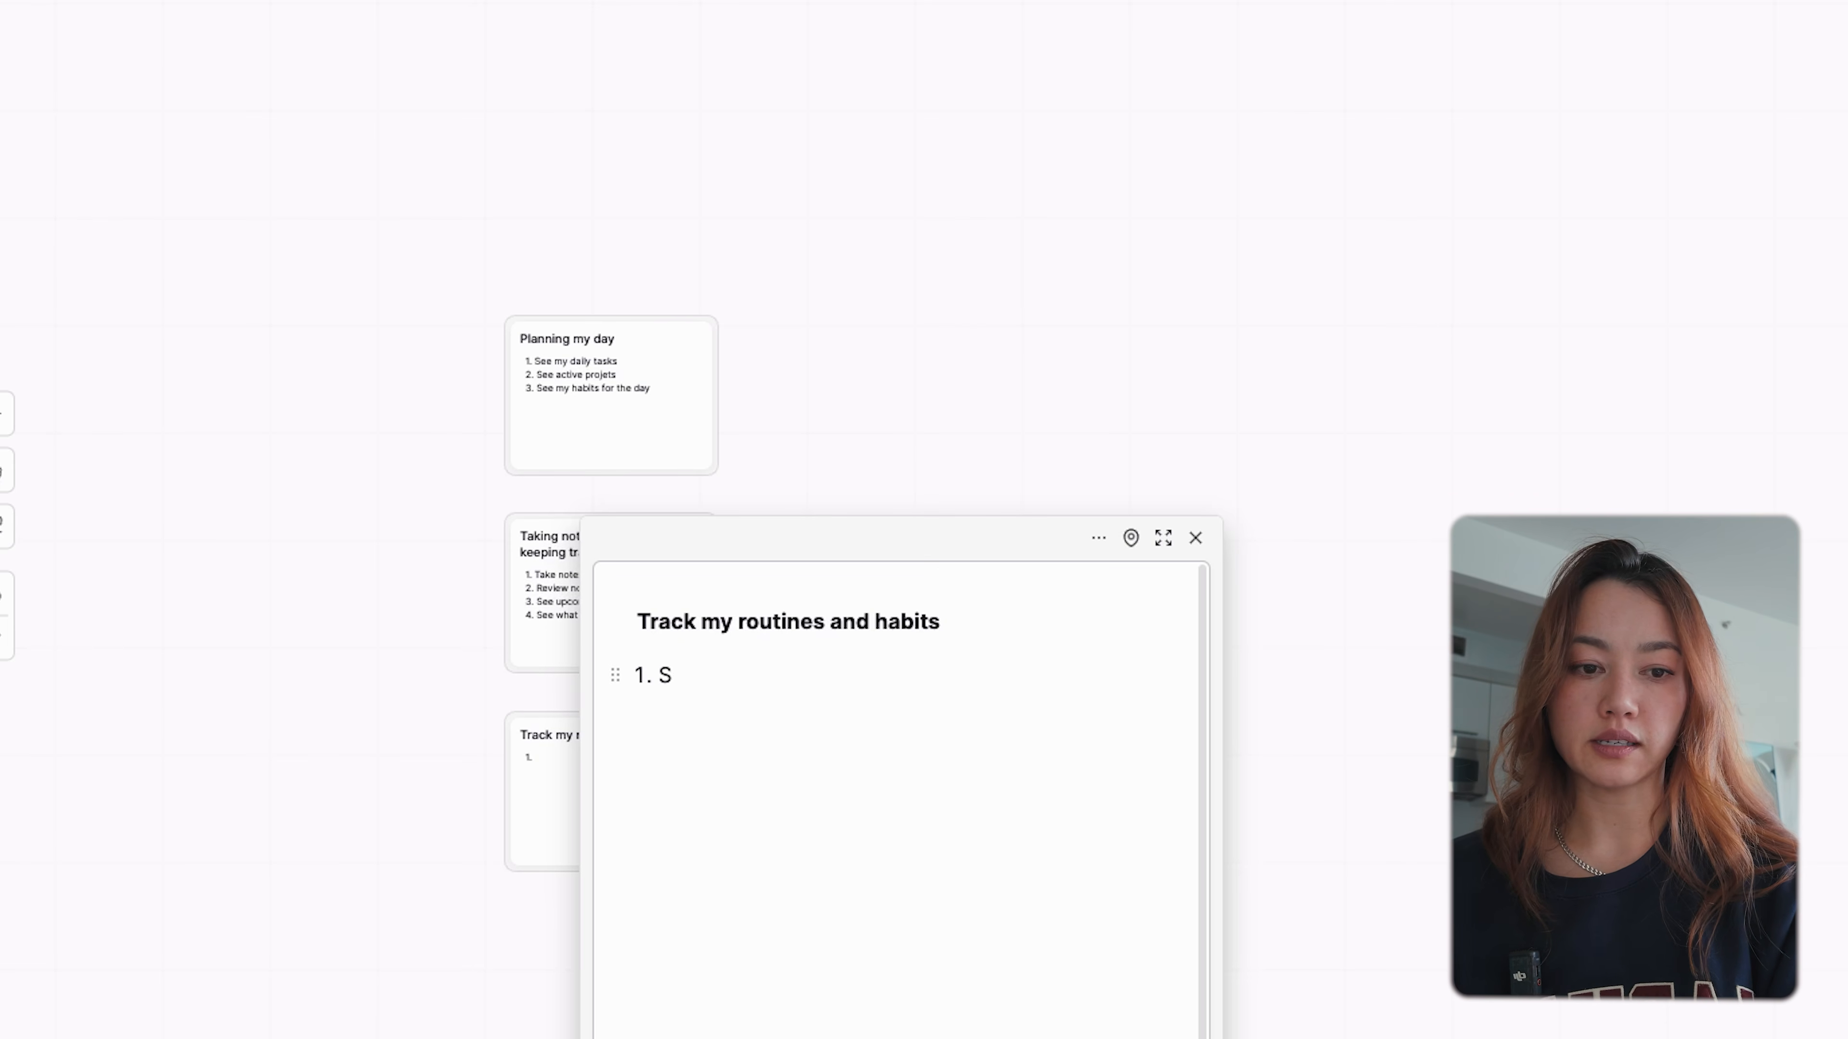
text(ee my daily habits)
key(Return)
text(See my morning routine)
key(Return)
text(See my e)
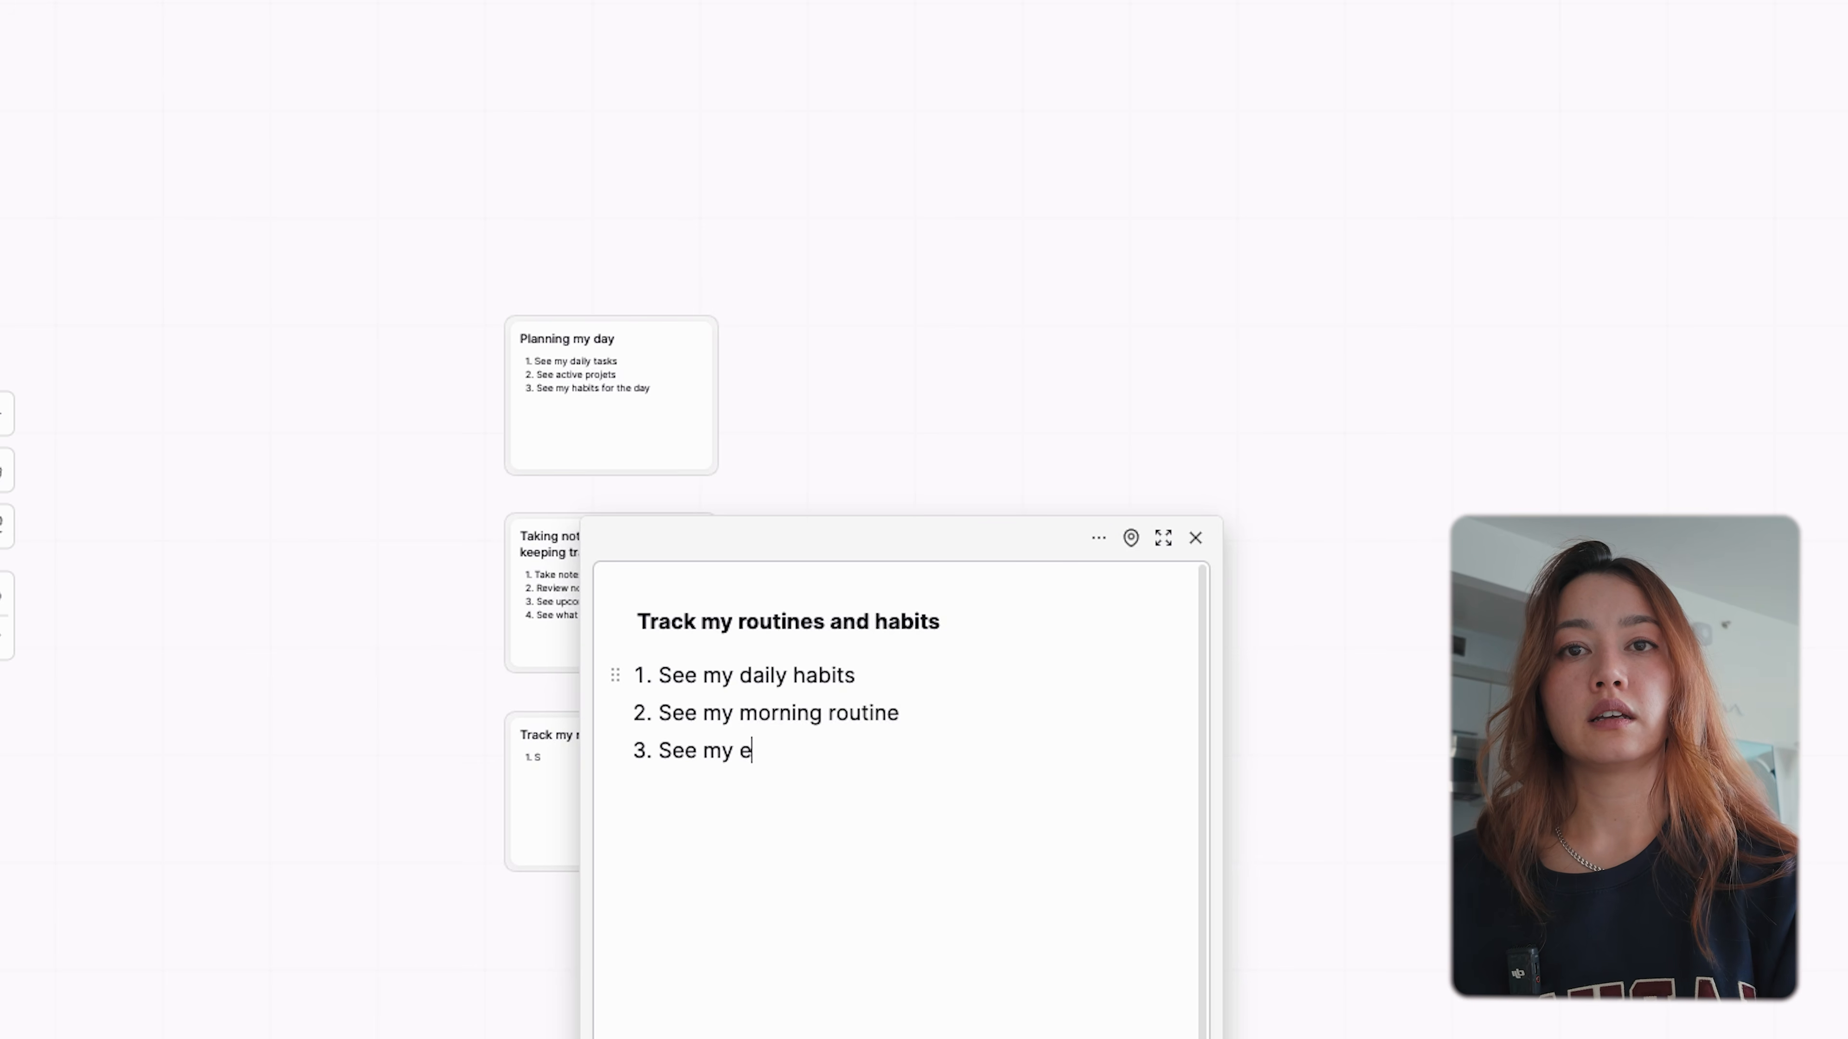
text(vening routine)
key(Return)
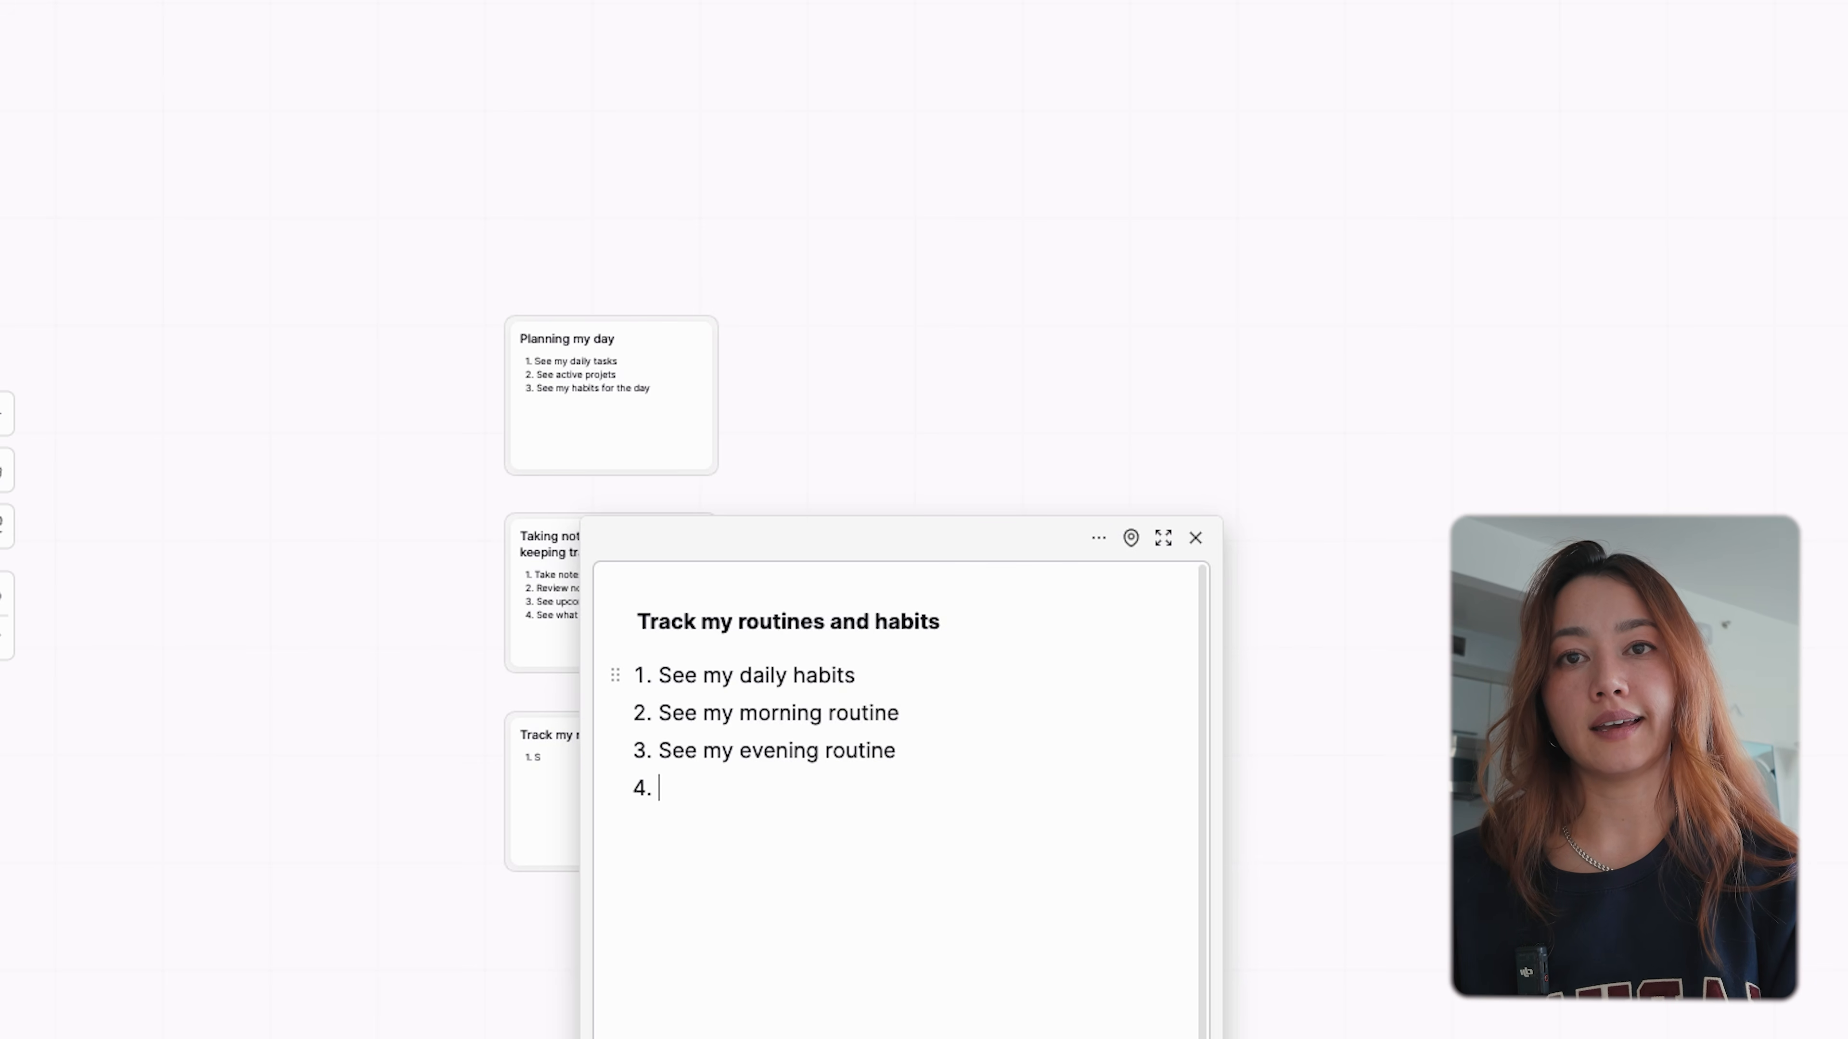
text(Plan an)
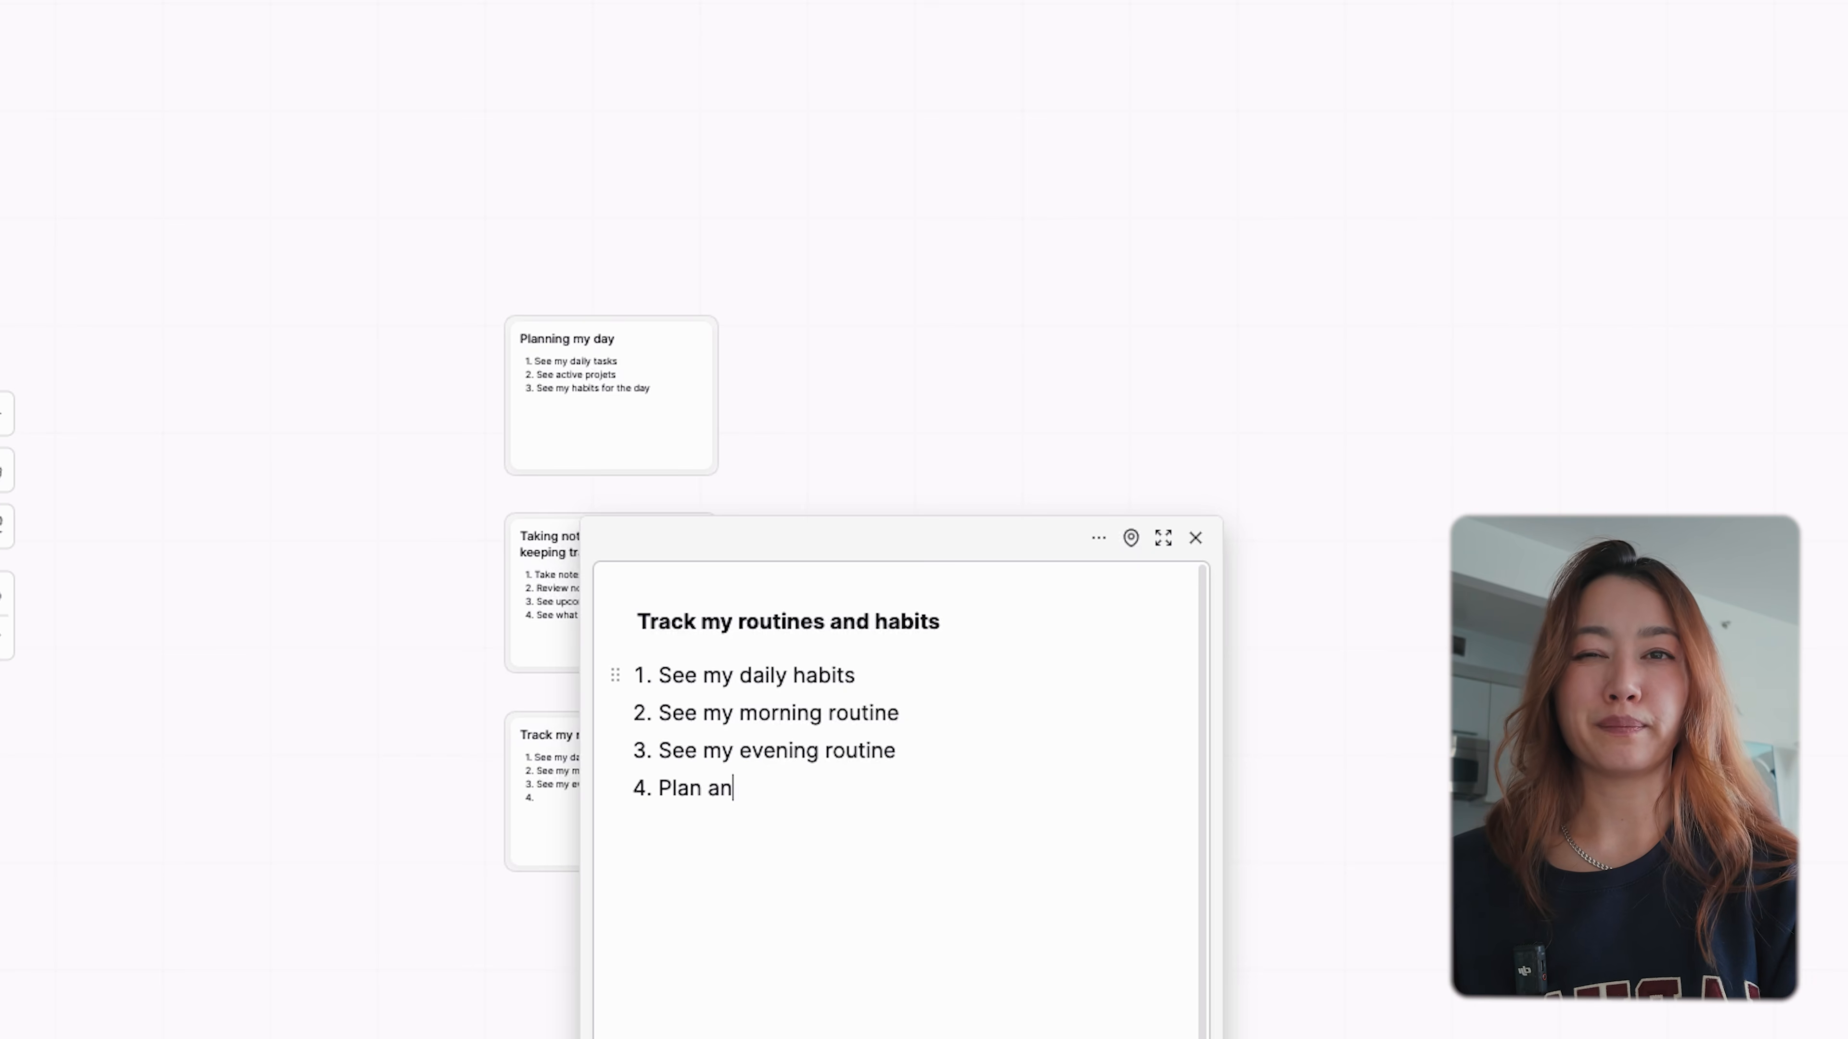
text( ideal day/week)
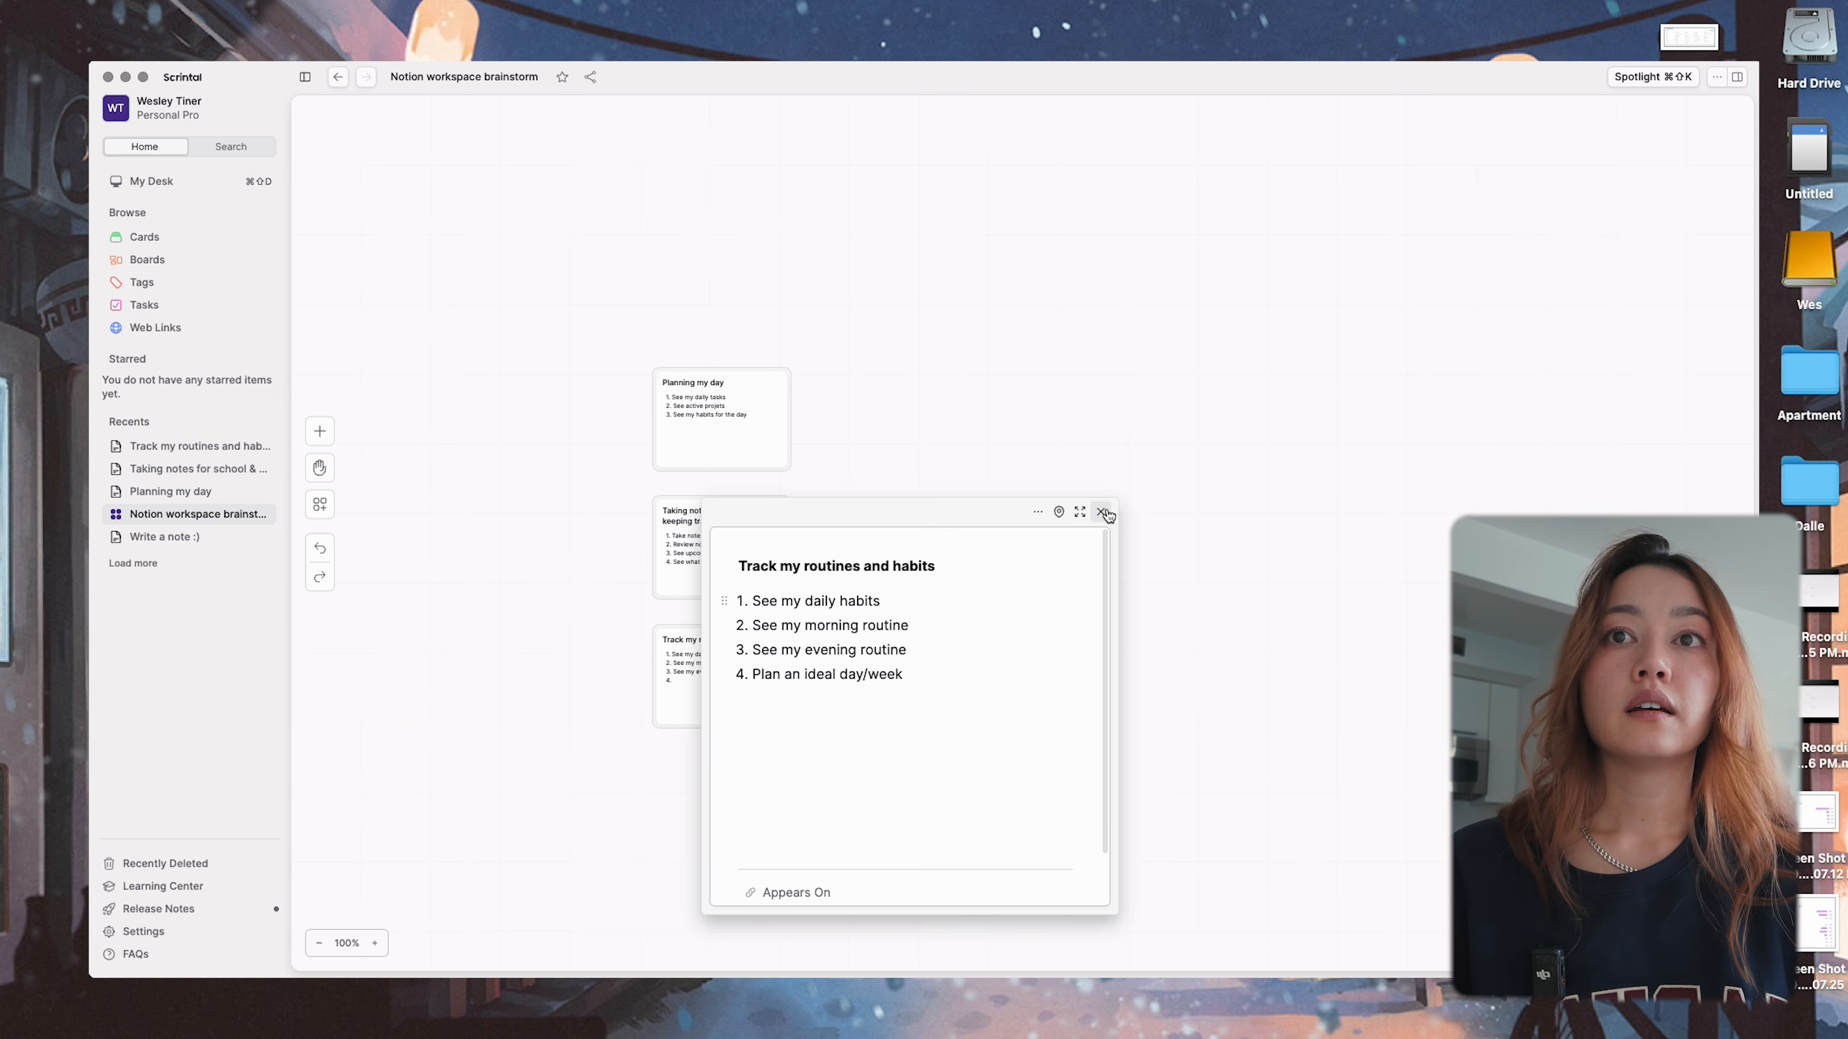
click(1195, 538)
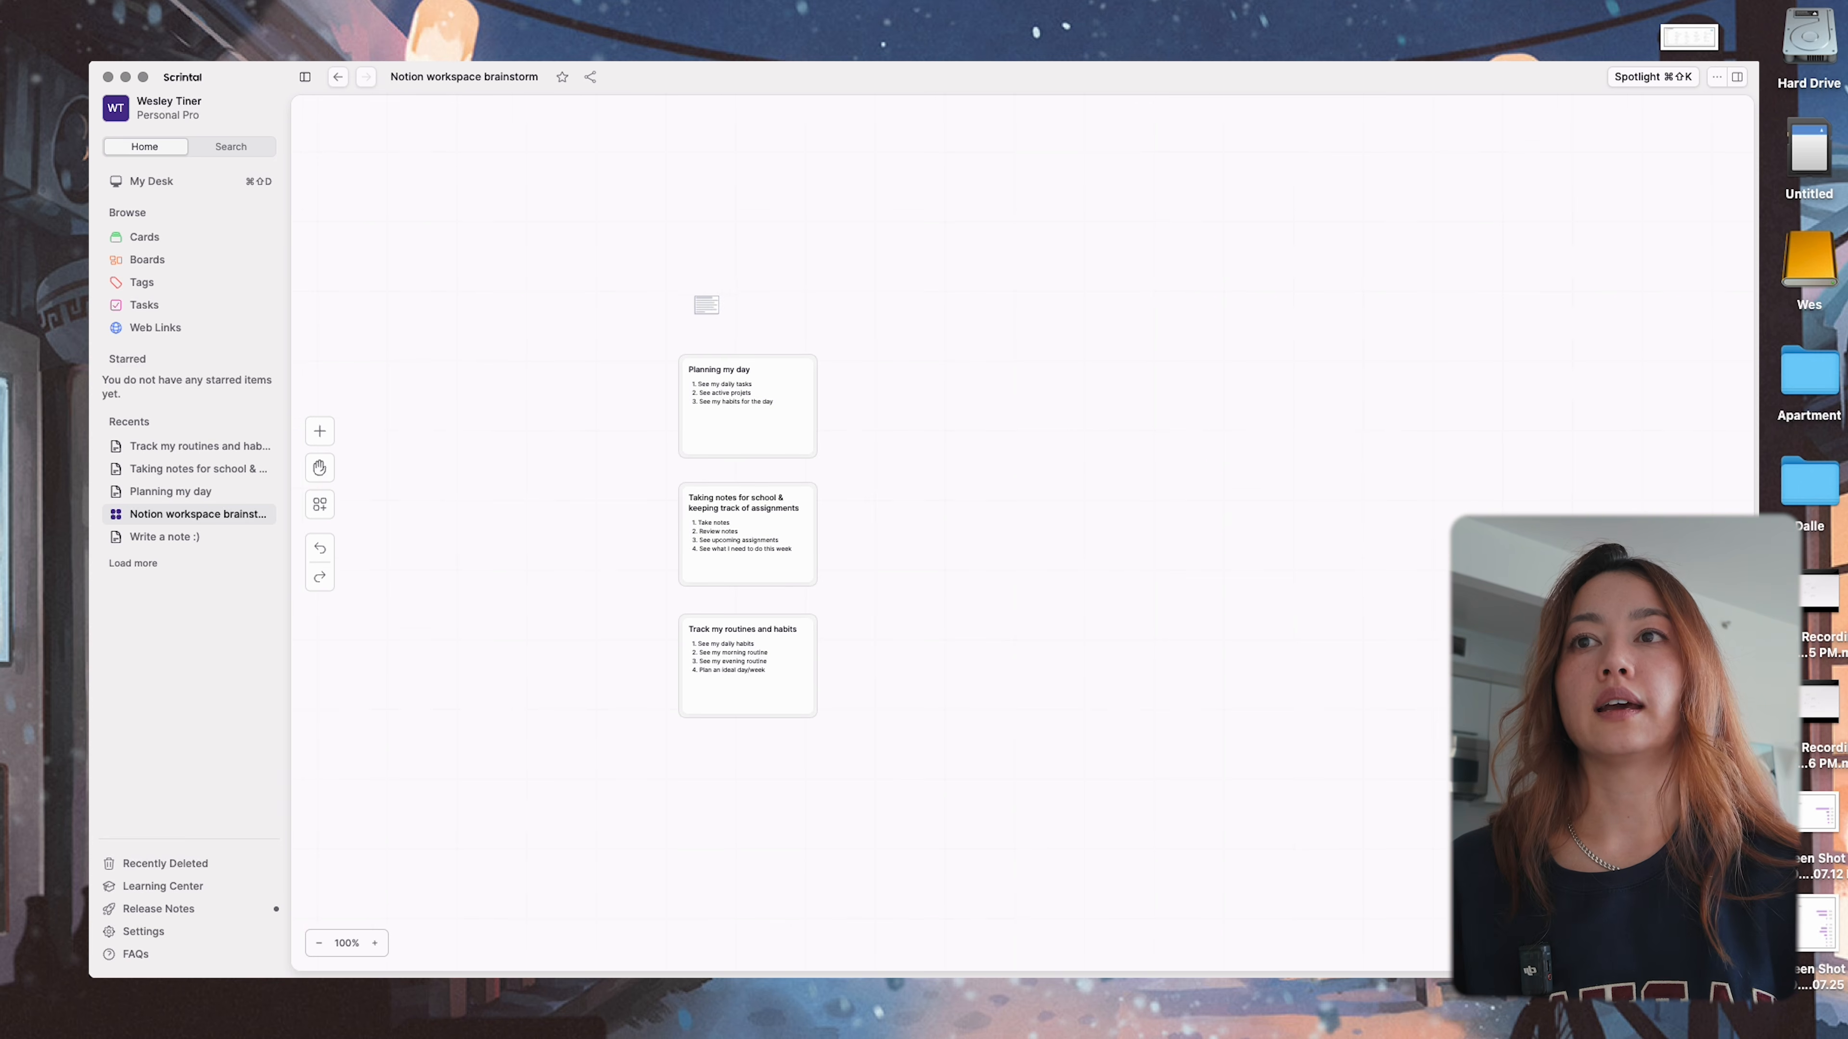
- Add a "Dashboards" text heading above the column of three cards and colour the cards yellow
click(689, 287)
text(Dashboards)
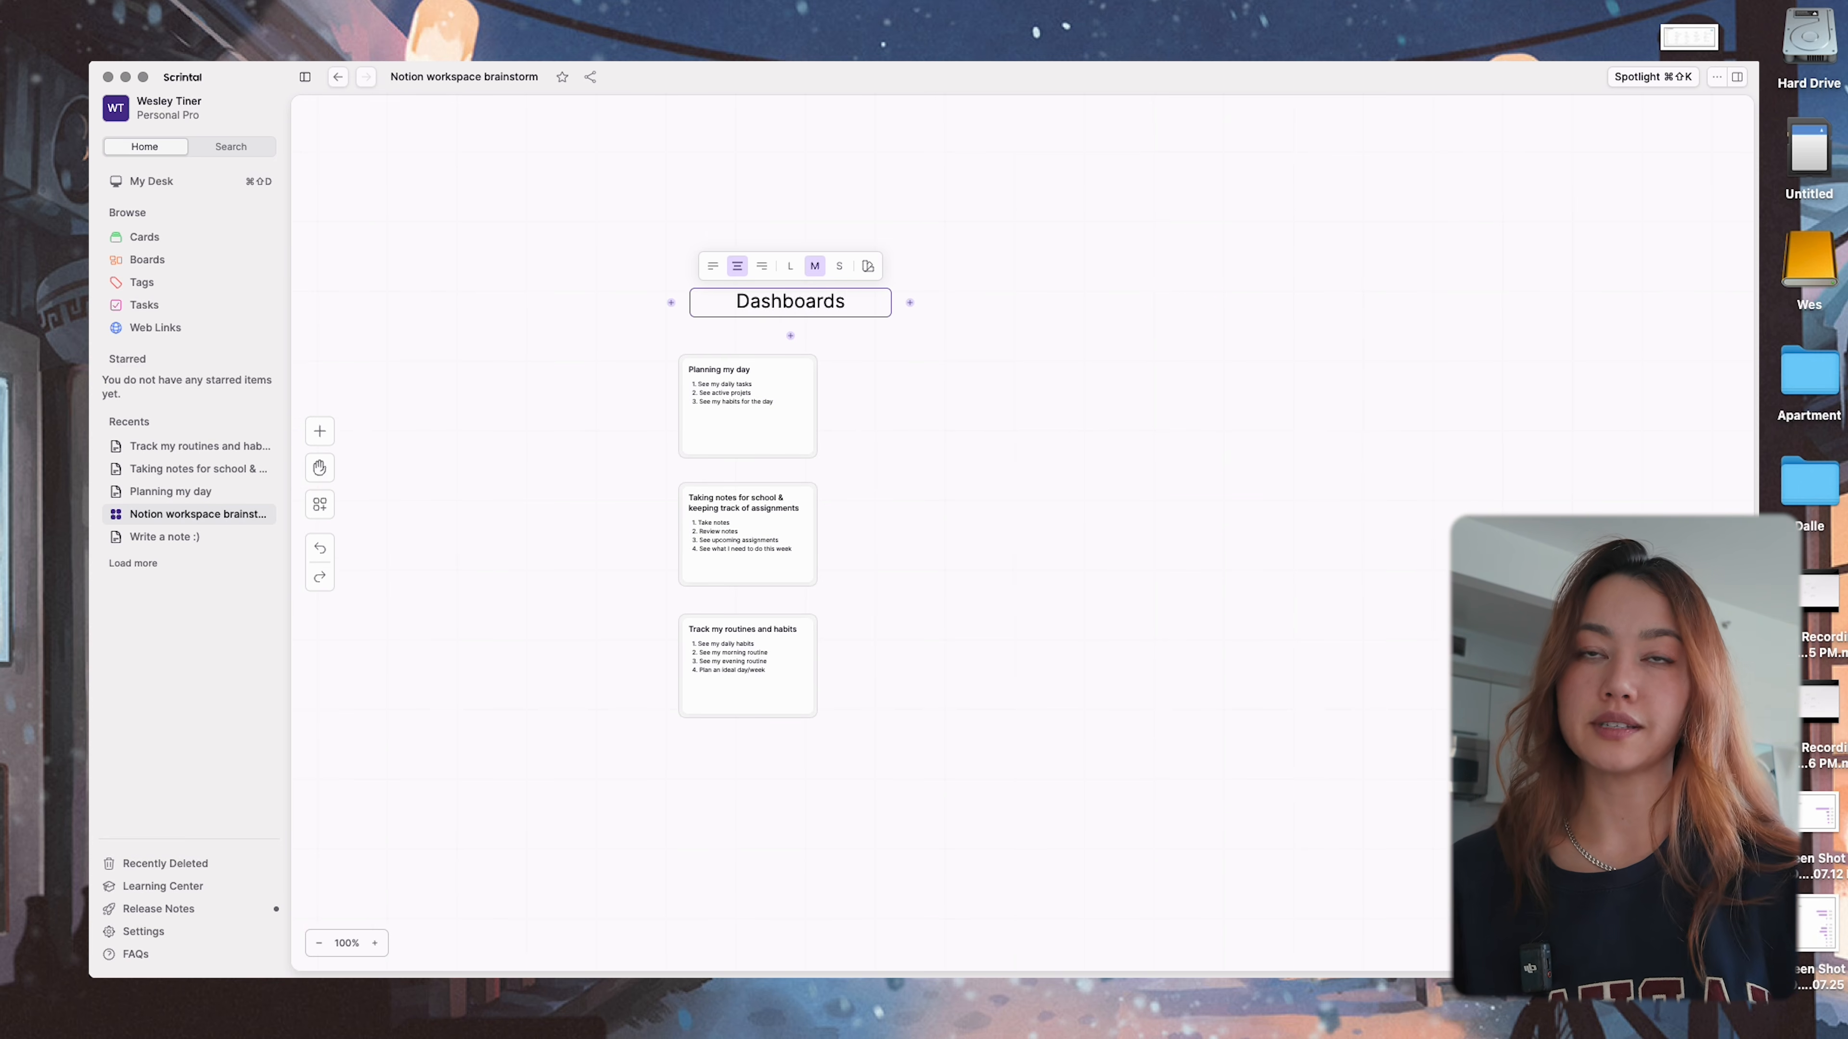
drag(573, 240, 1137, 1038)
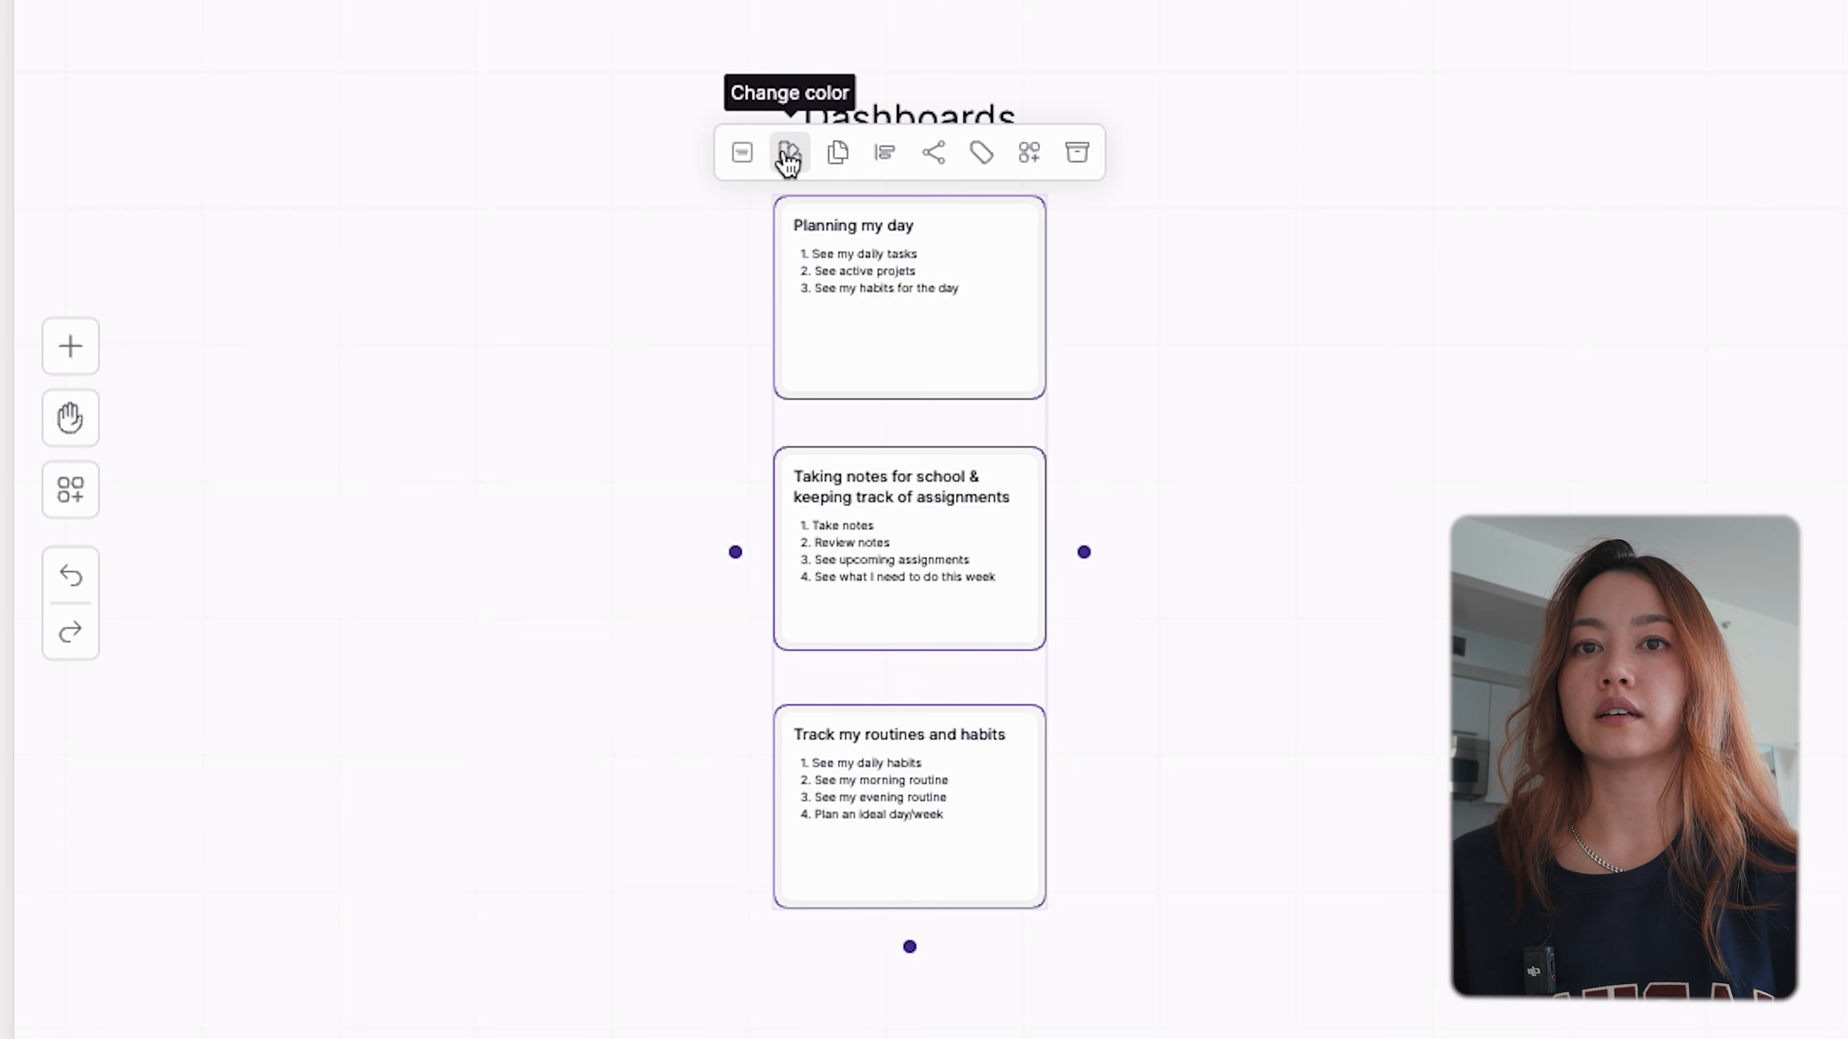
click(788, 159)
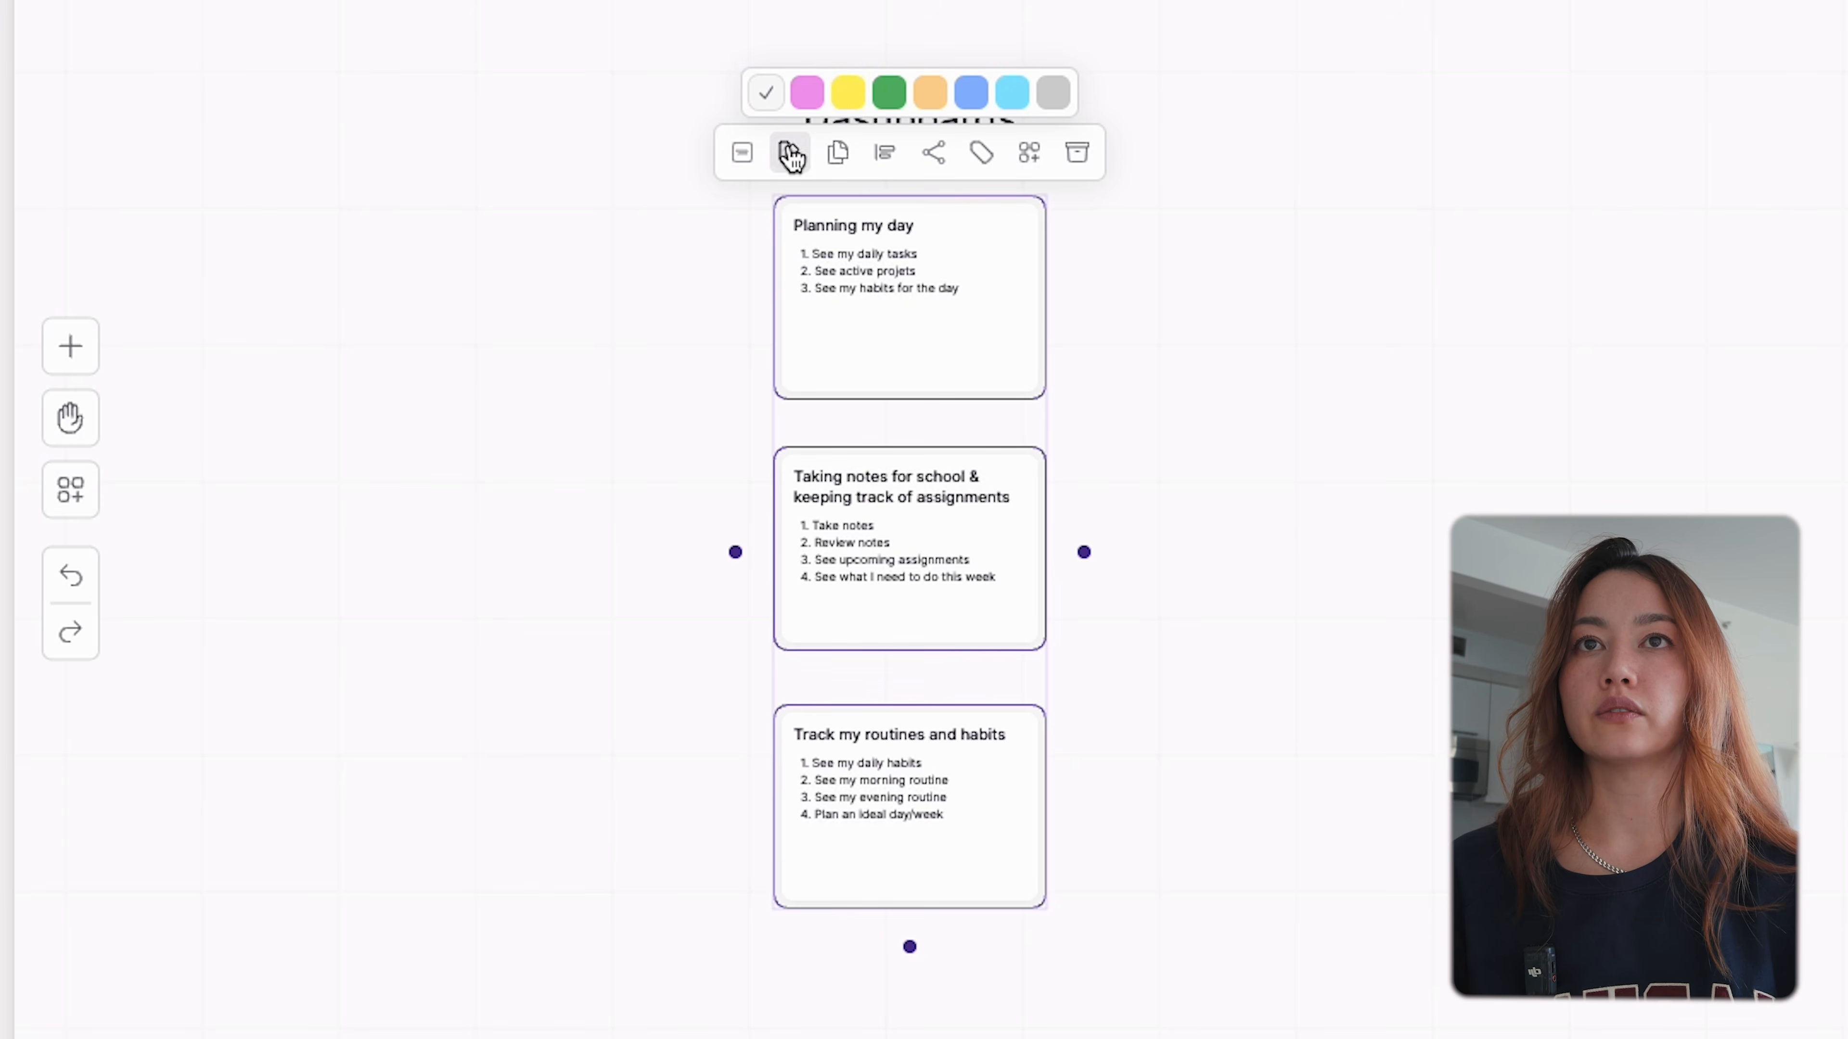
click(848, 94)
click(1738, 371)
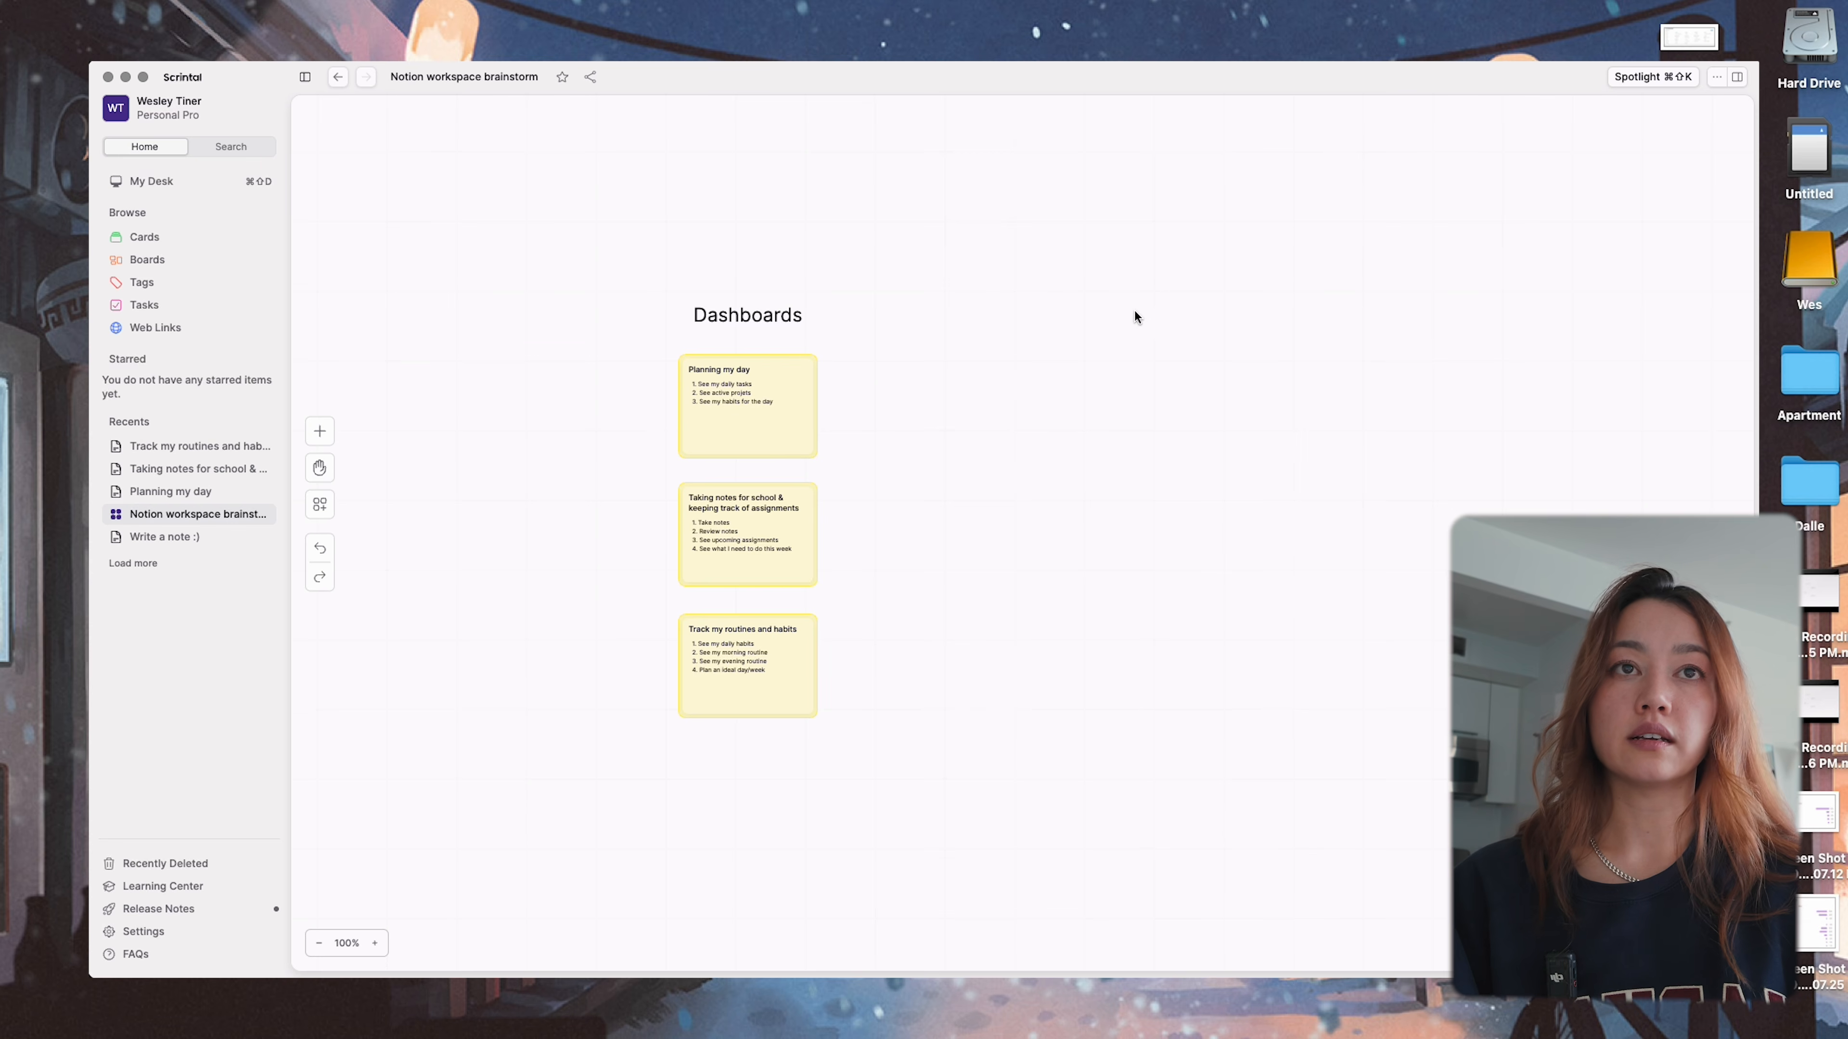
- Add a "Databases" text heading in the empty area beside "Dashboards" and align it at the same height
double_click(1134, 311)
text(Databases)
click(1235, 241)
drag(1243, 330, 1247, 321)
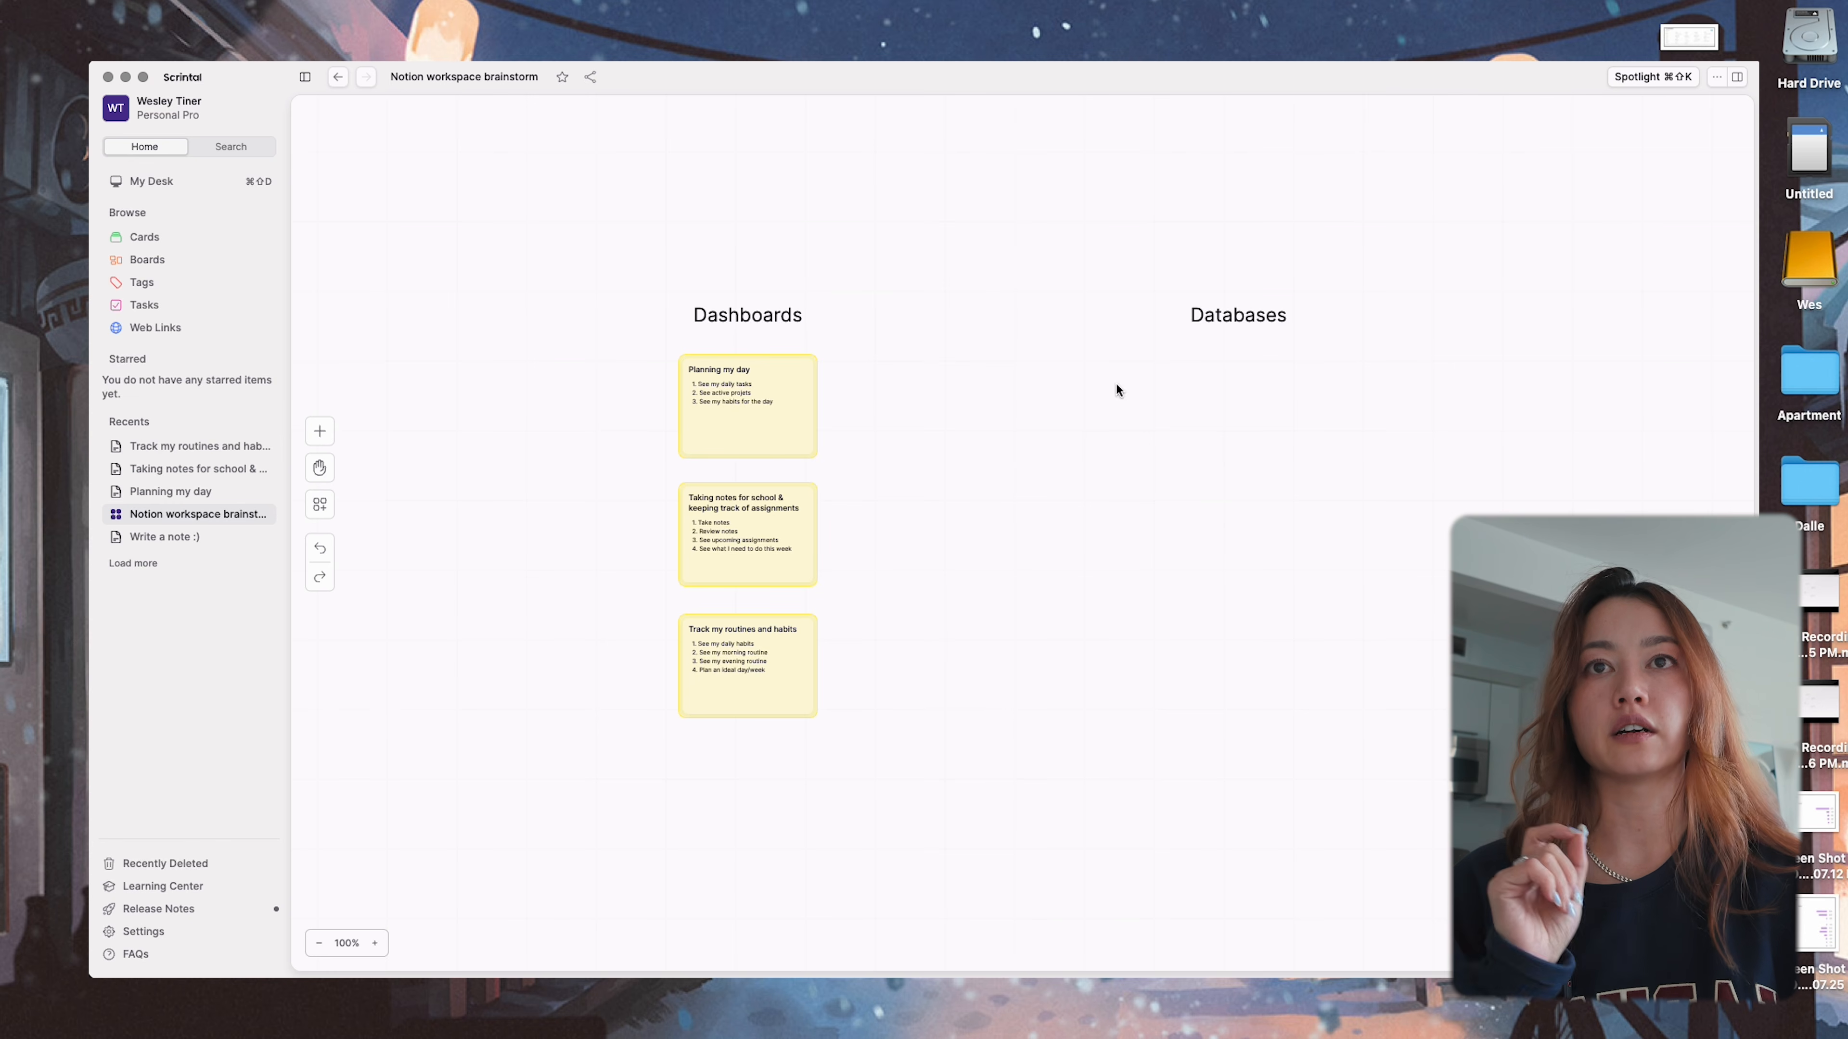
- Add a new card under the "Databases" heading and title it "Tasks"
click(320, 427)
click(393, 429)
click(1176, 380)
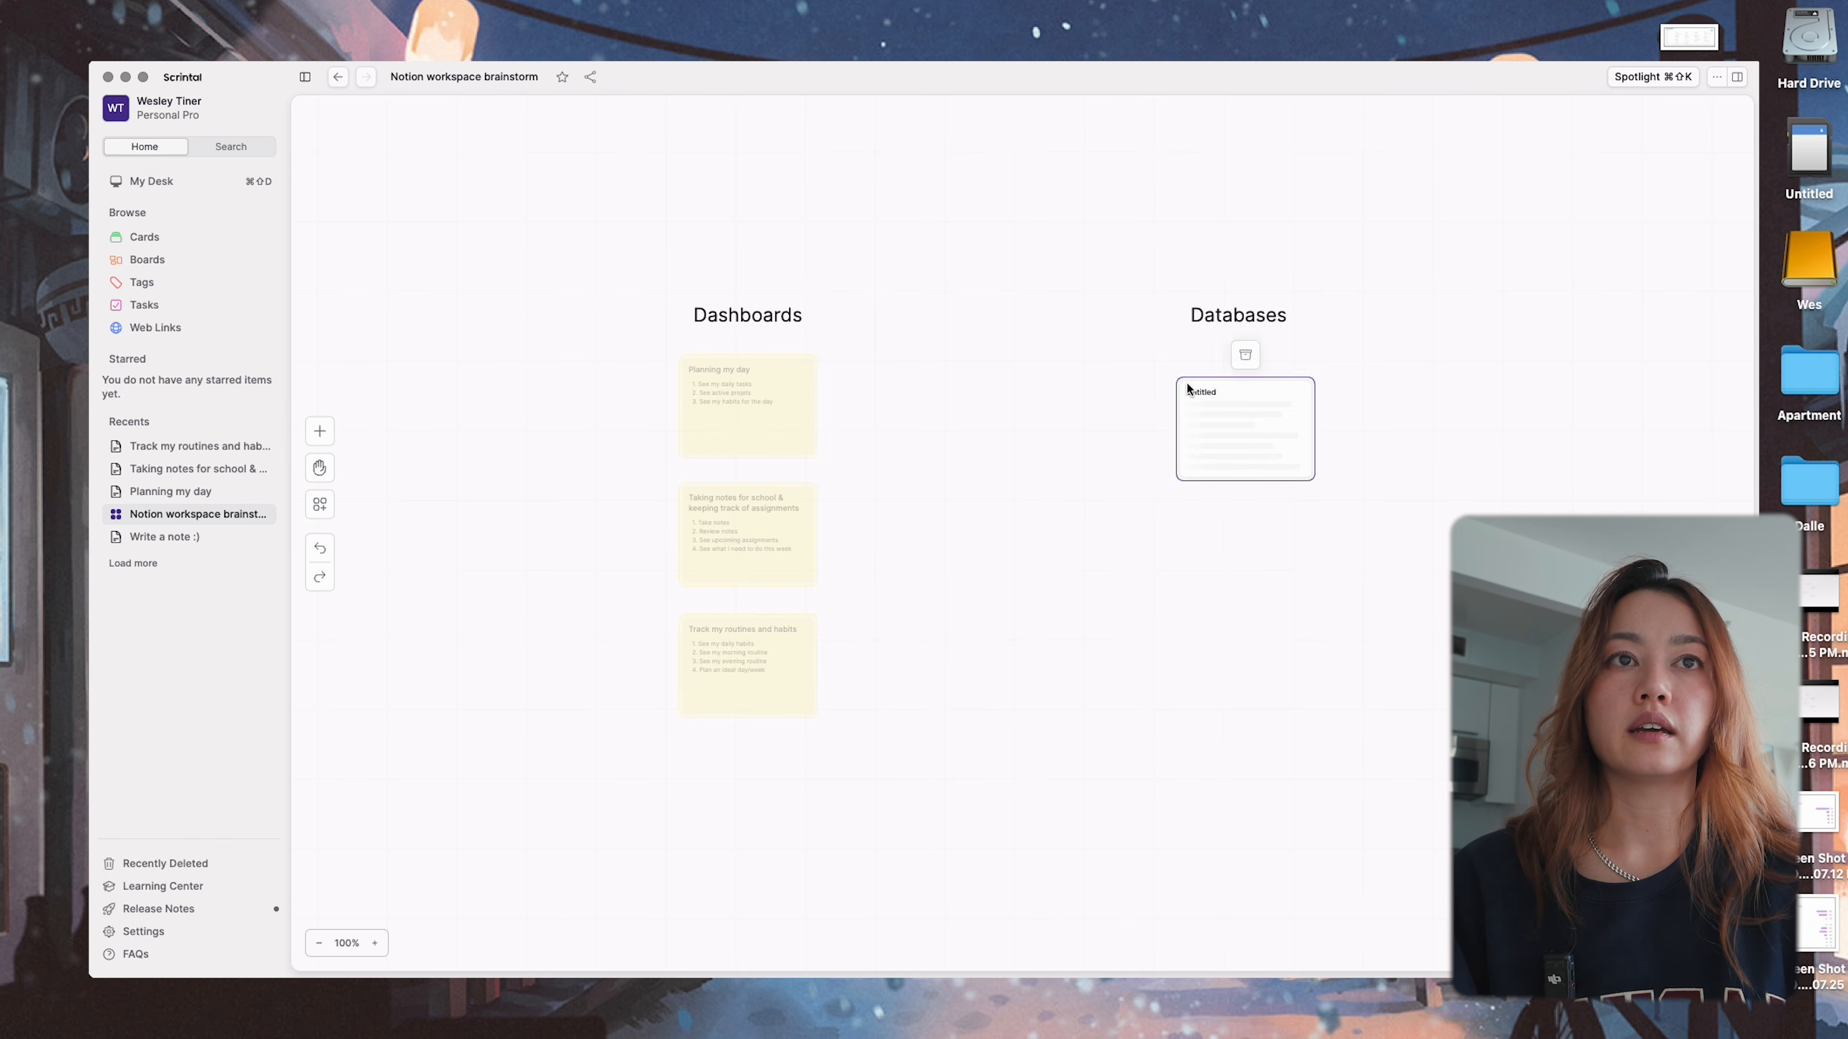
drag(1480, 396, 1471, 337)
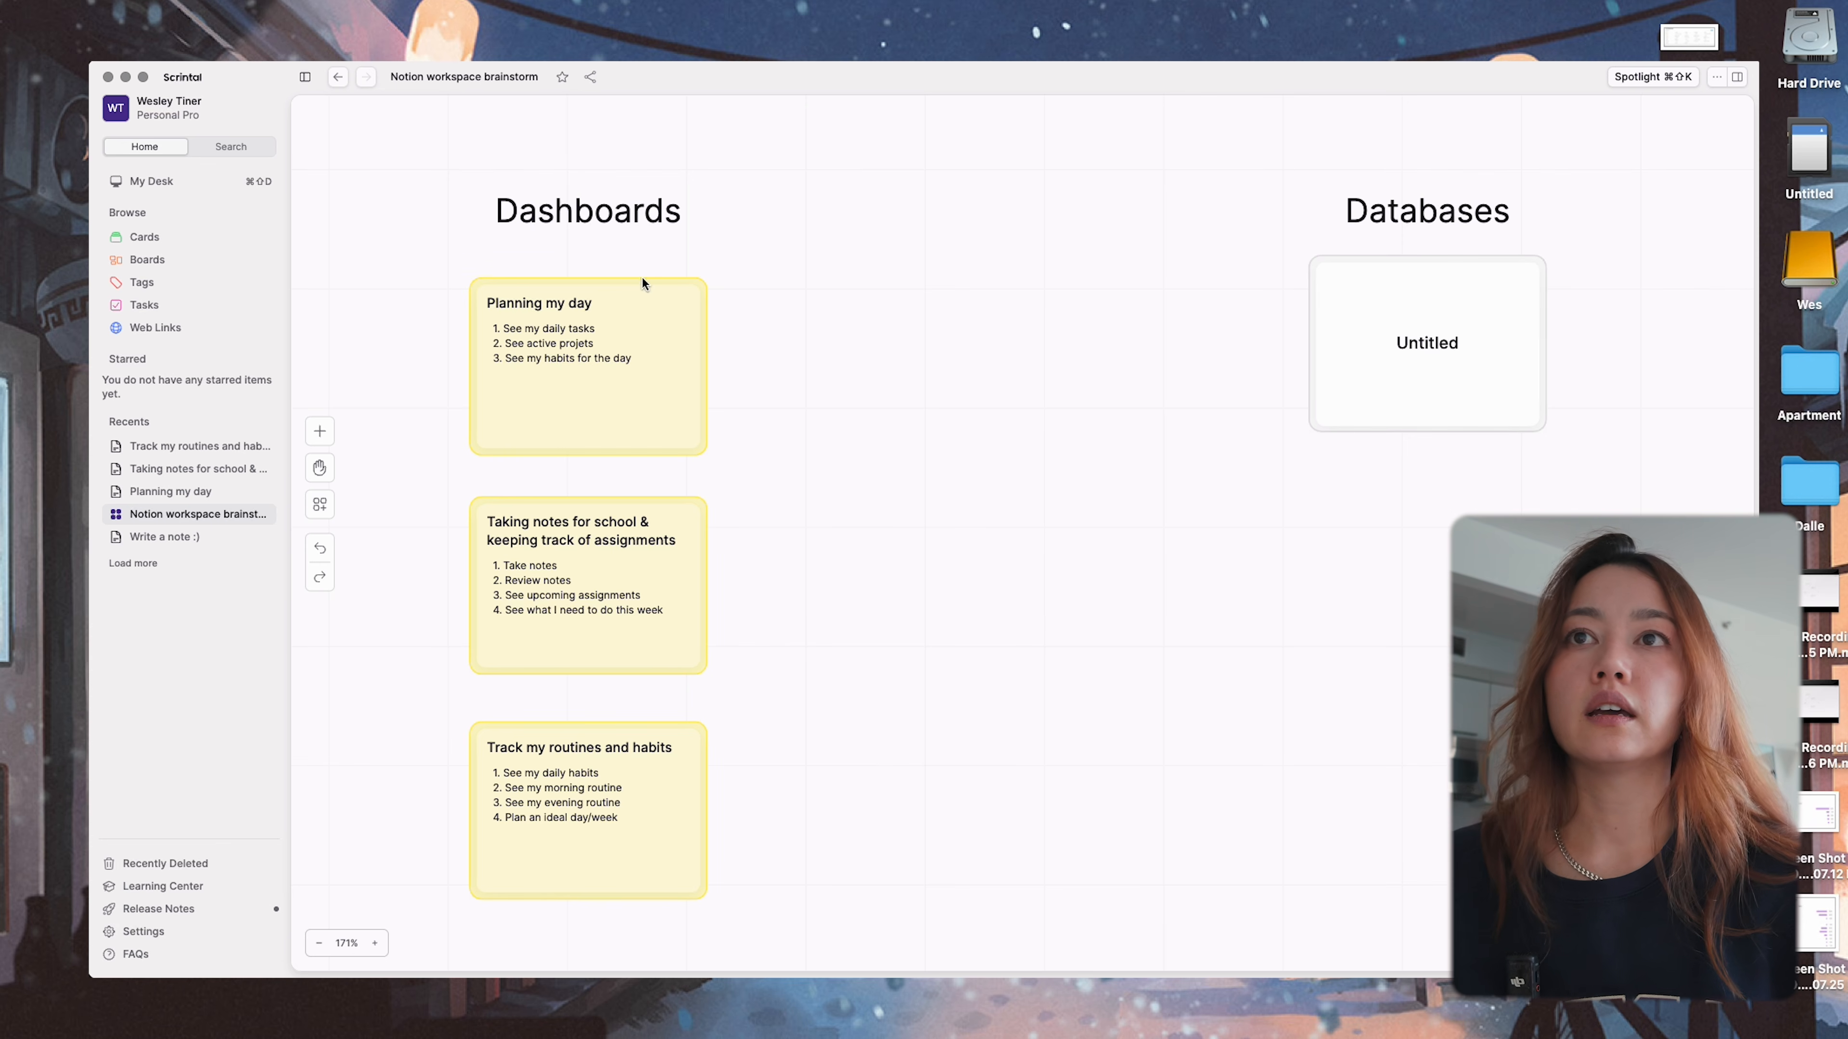
double_click(1443, 347)
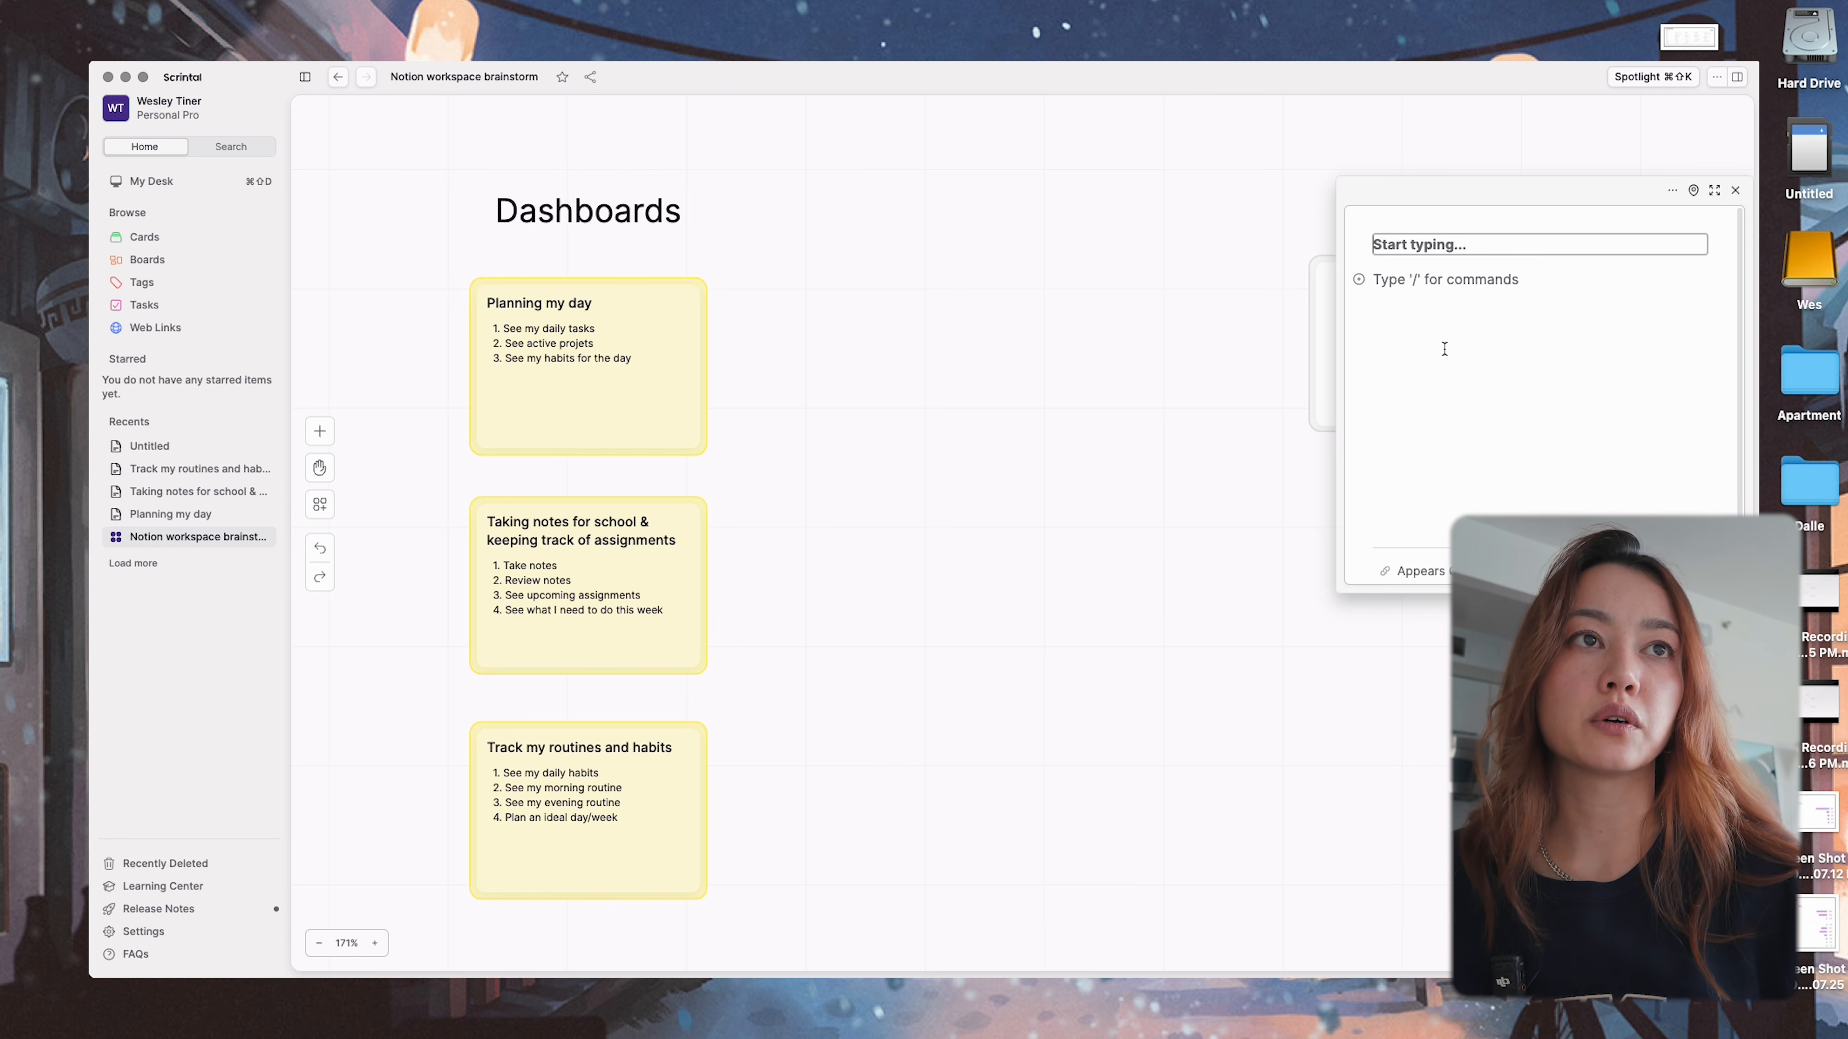
key(Escape)
text(Tasks)
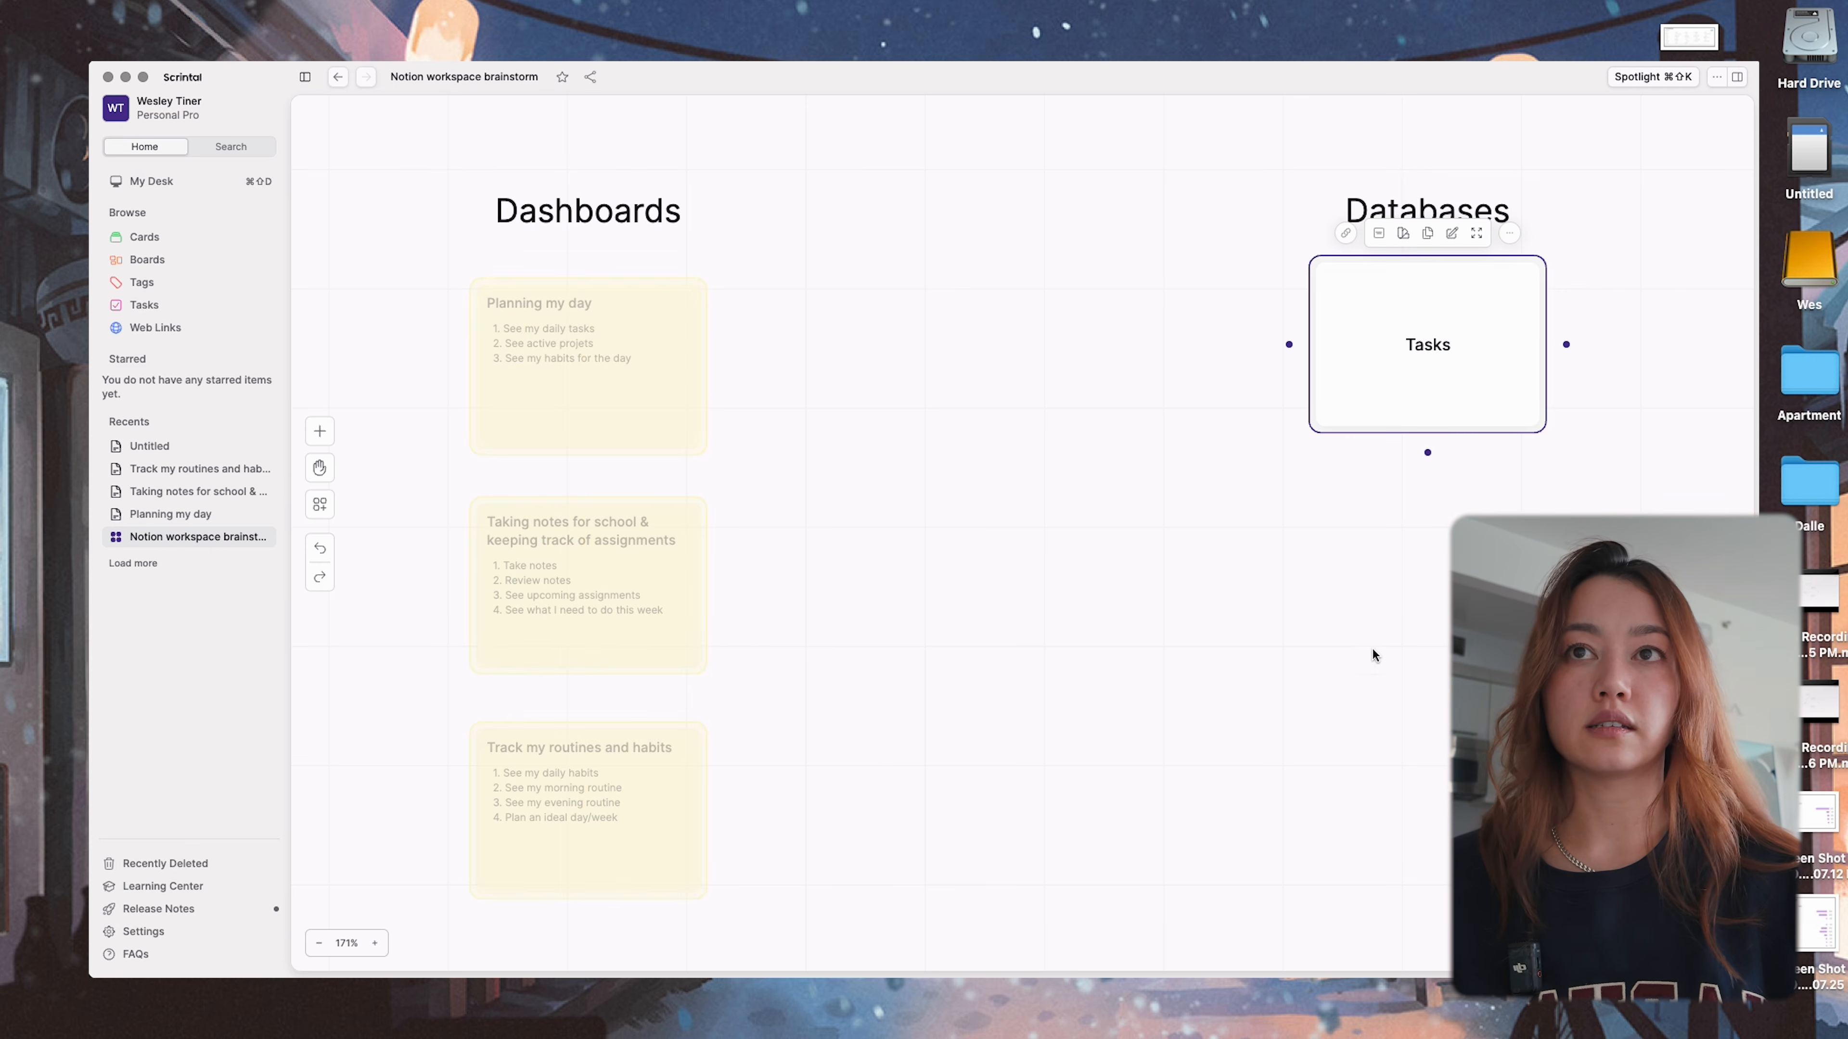
click(1369, 627)
click(1413, 416)
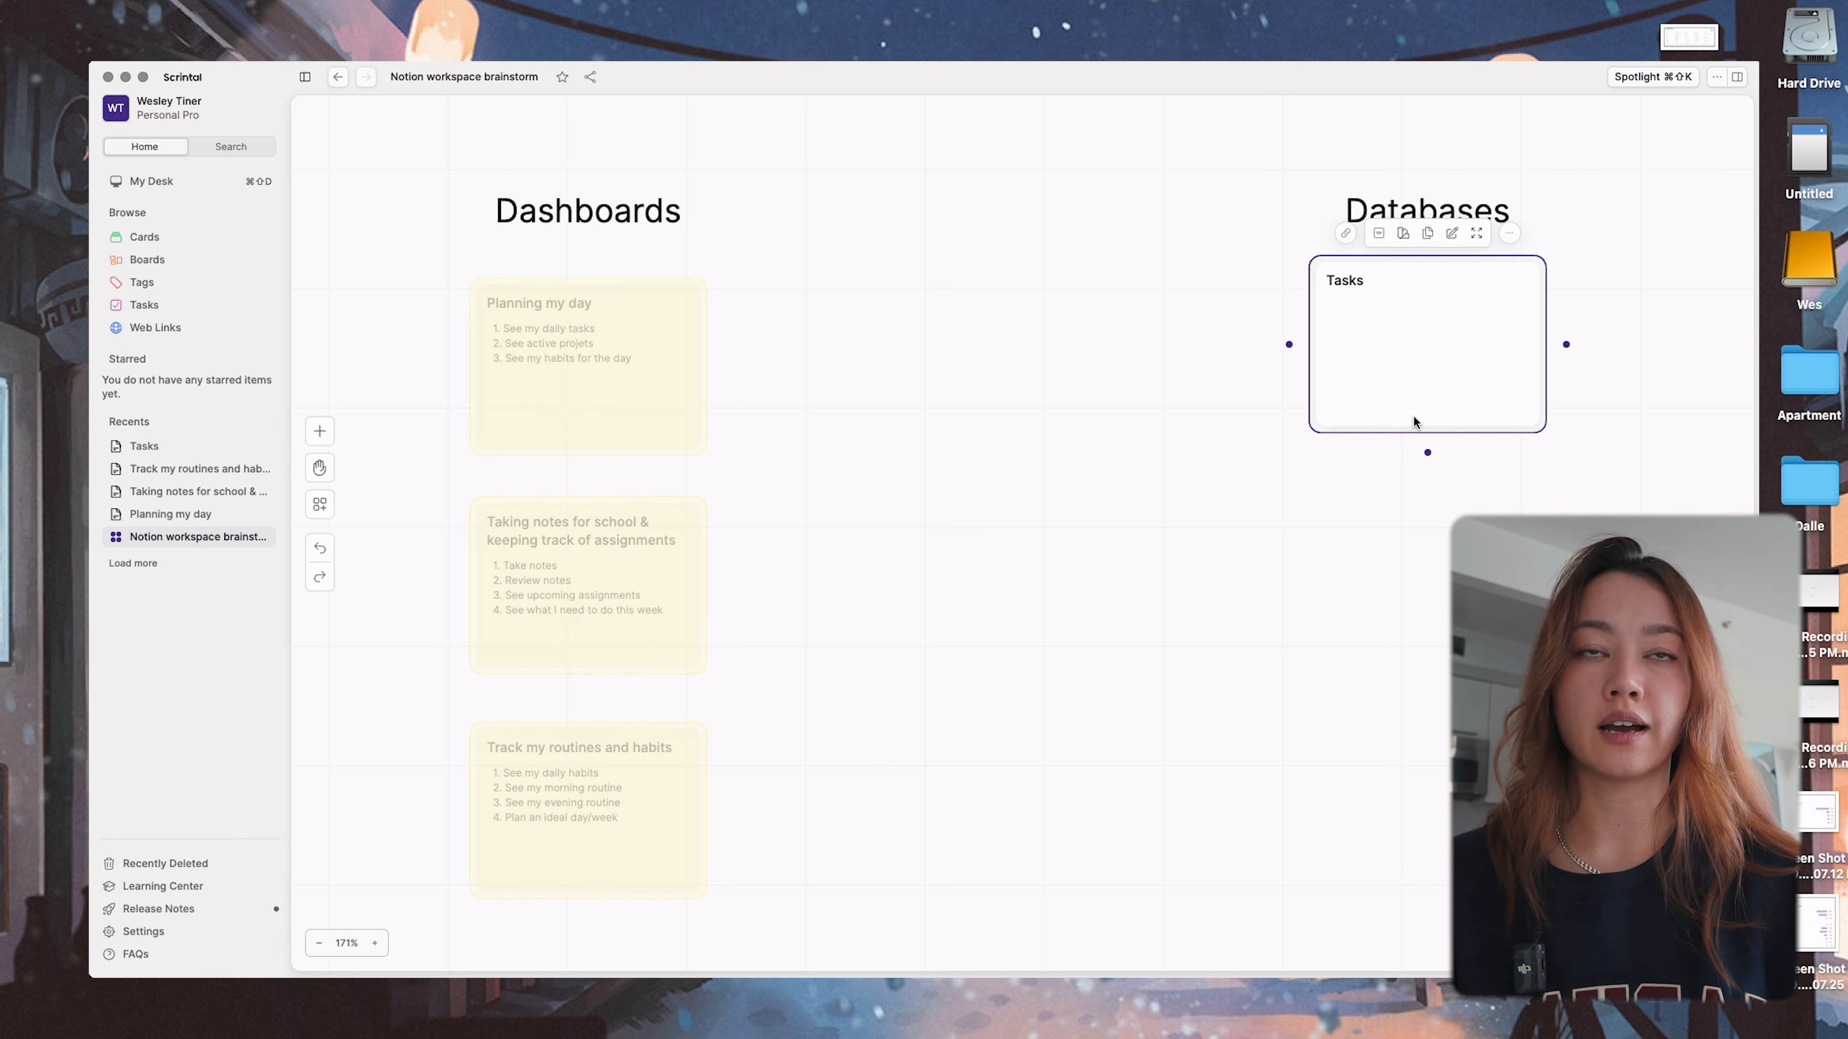
- Switch the "Tasks" card to the compact title-only display and colour it light blue
click(1380, 234)
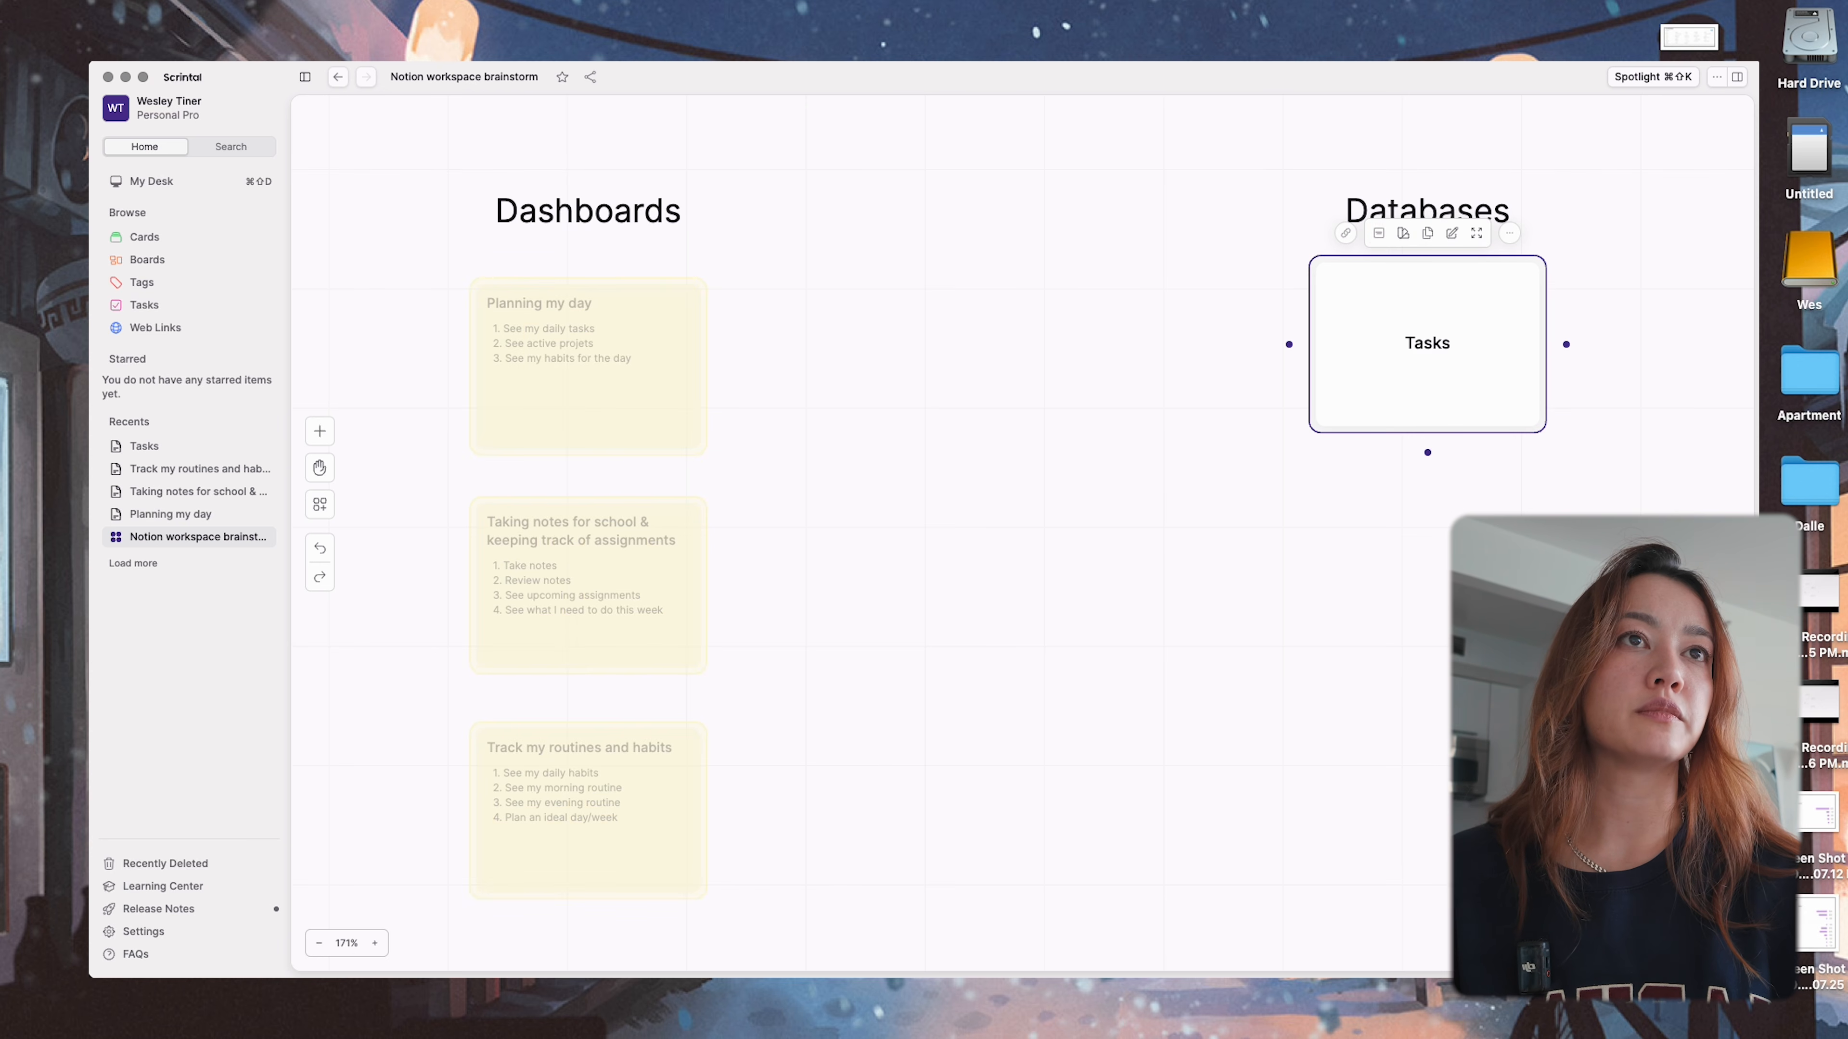
click(1377, 235)
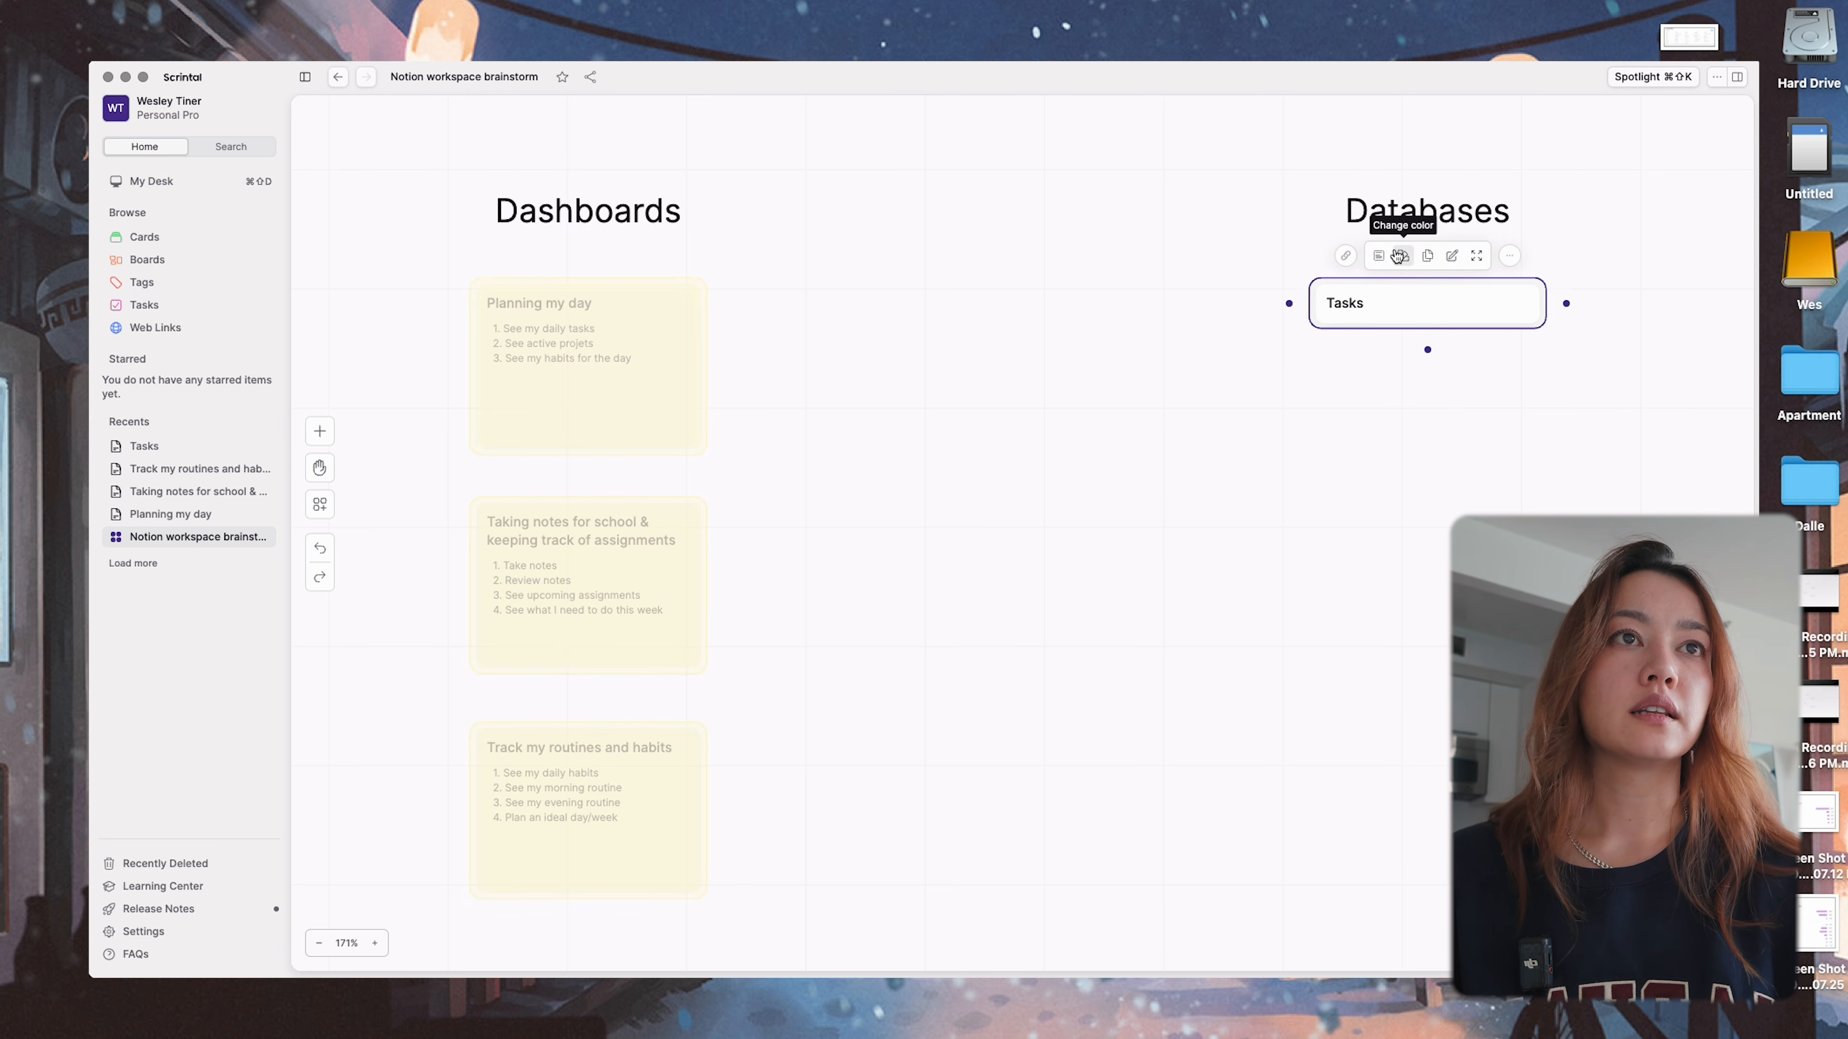
click(1397, 255)
click(1469, 265)
- Duplicate the "Tasks" card directly below it and retitle the copy "Projects"
click(1444, 309)
key(super+c)
key(super+v)
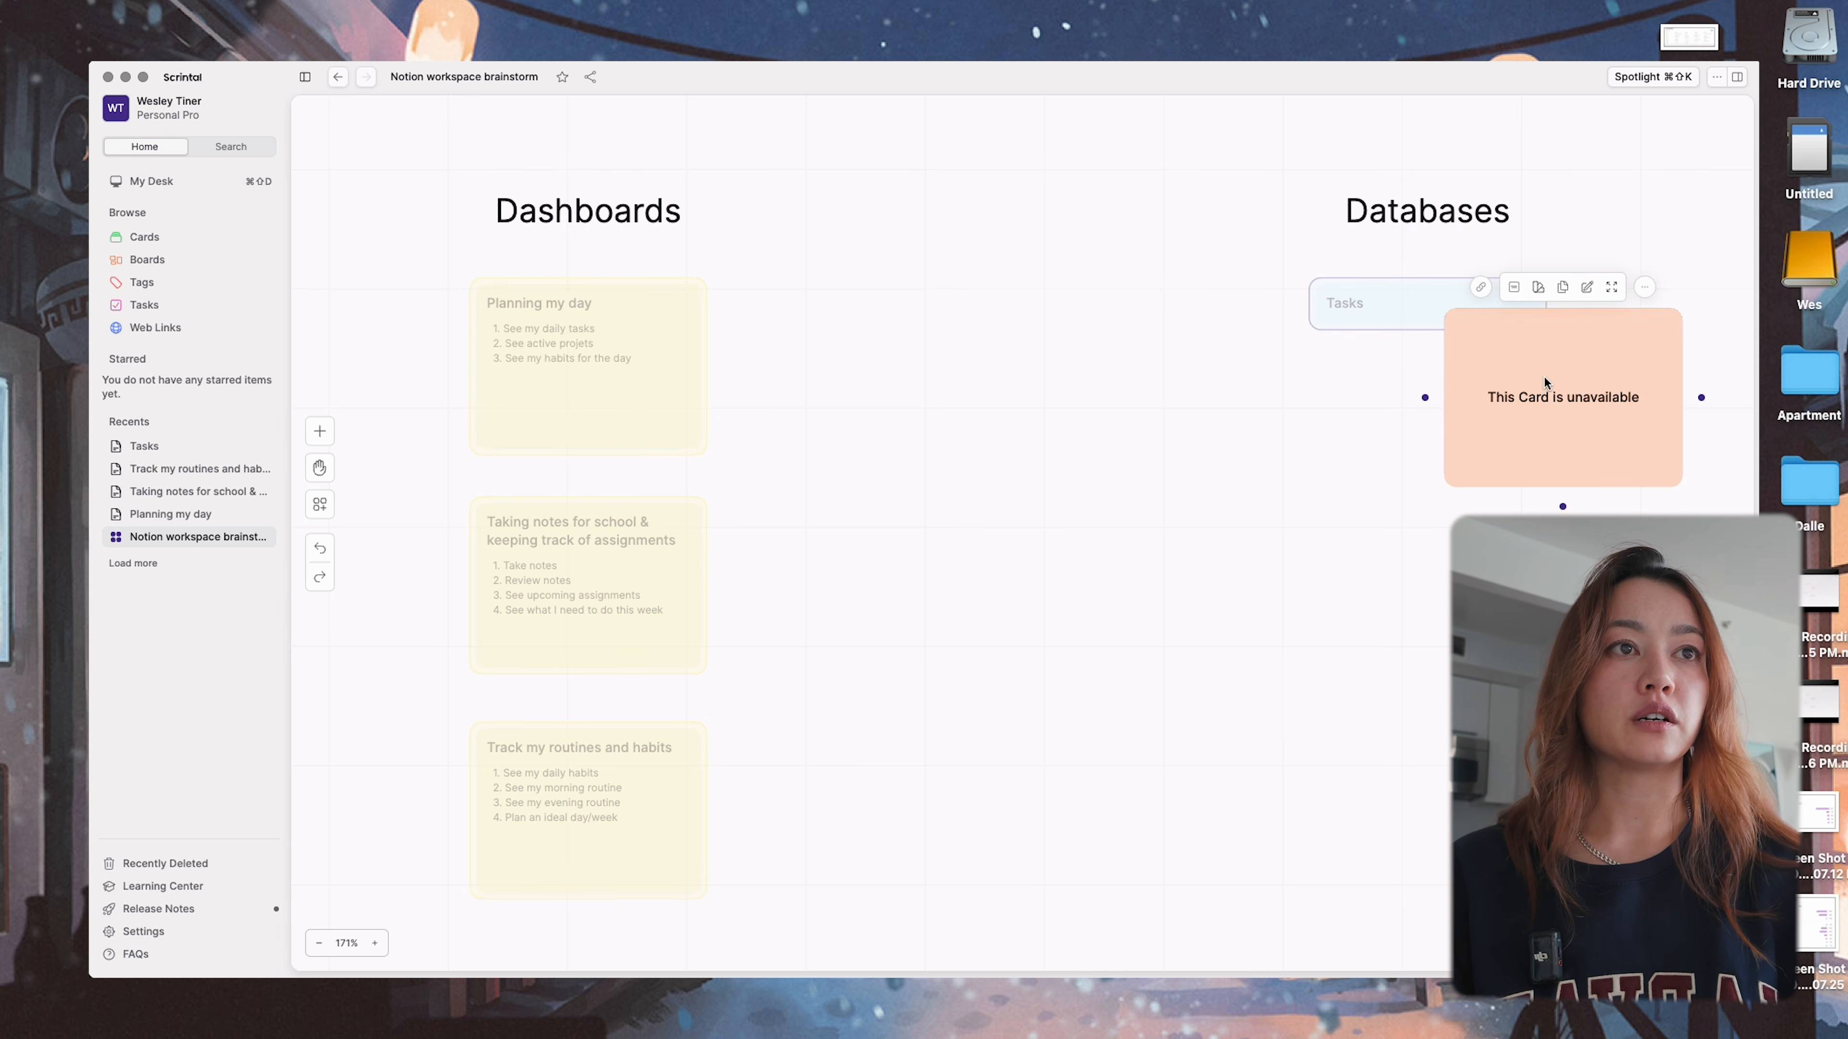
drag(1460, 335, 1326, 386)
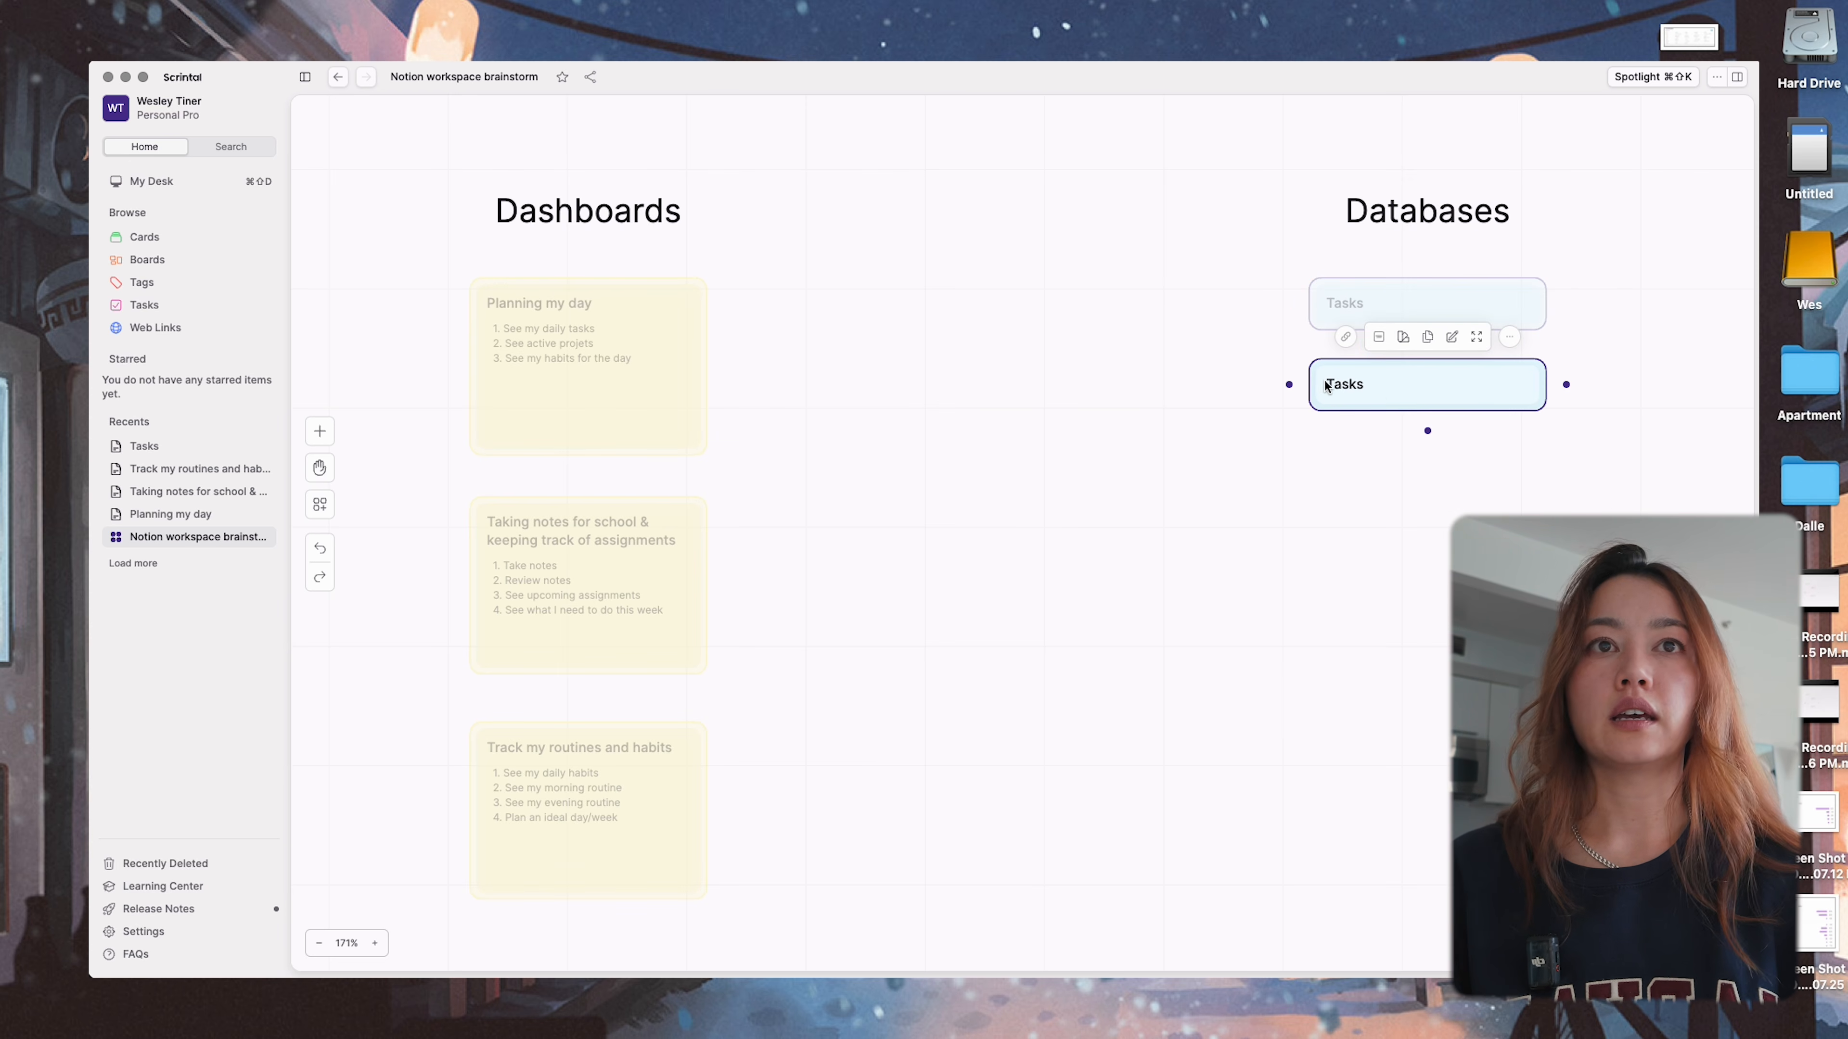
double_click(1358, 384)
text(Pr)
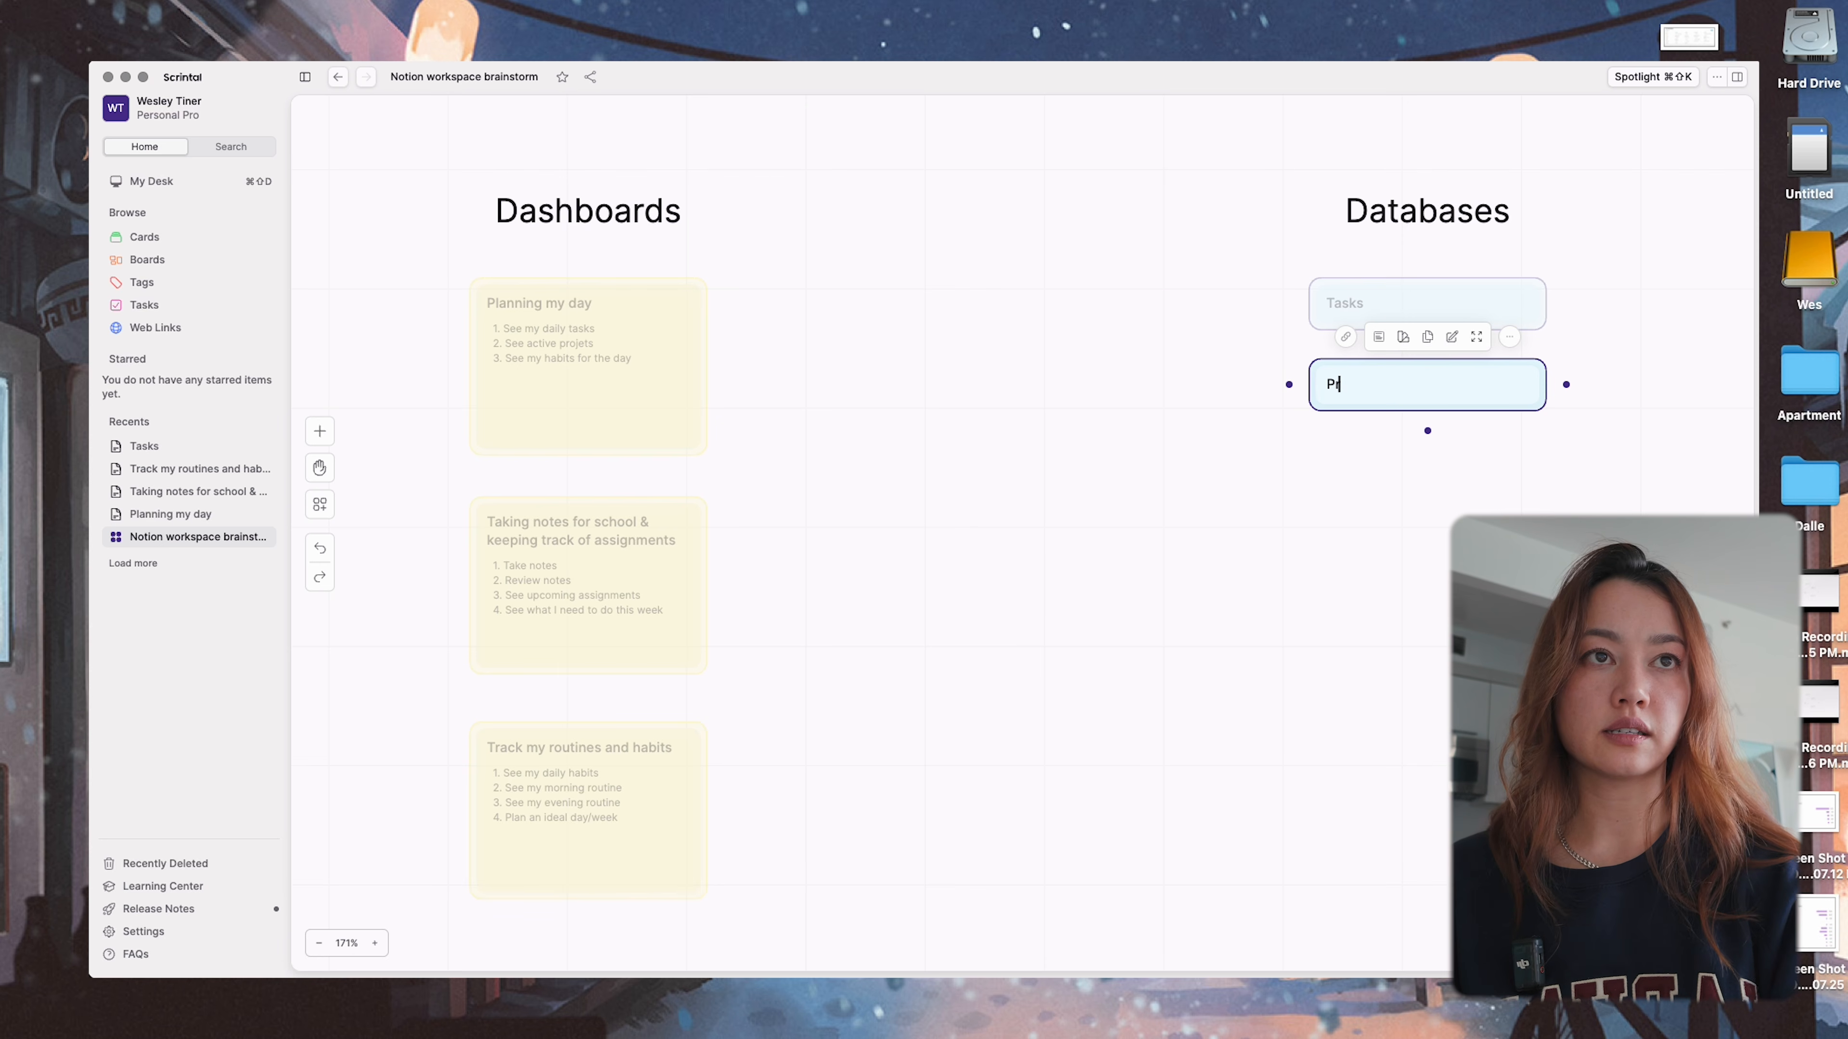
text(ojects)
click(1373, 507)
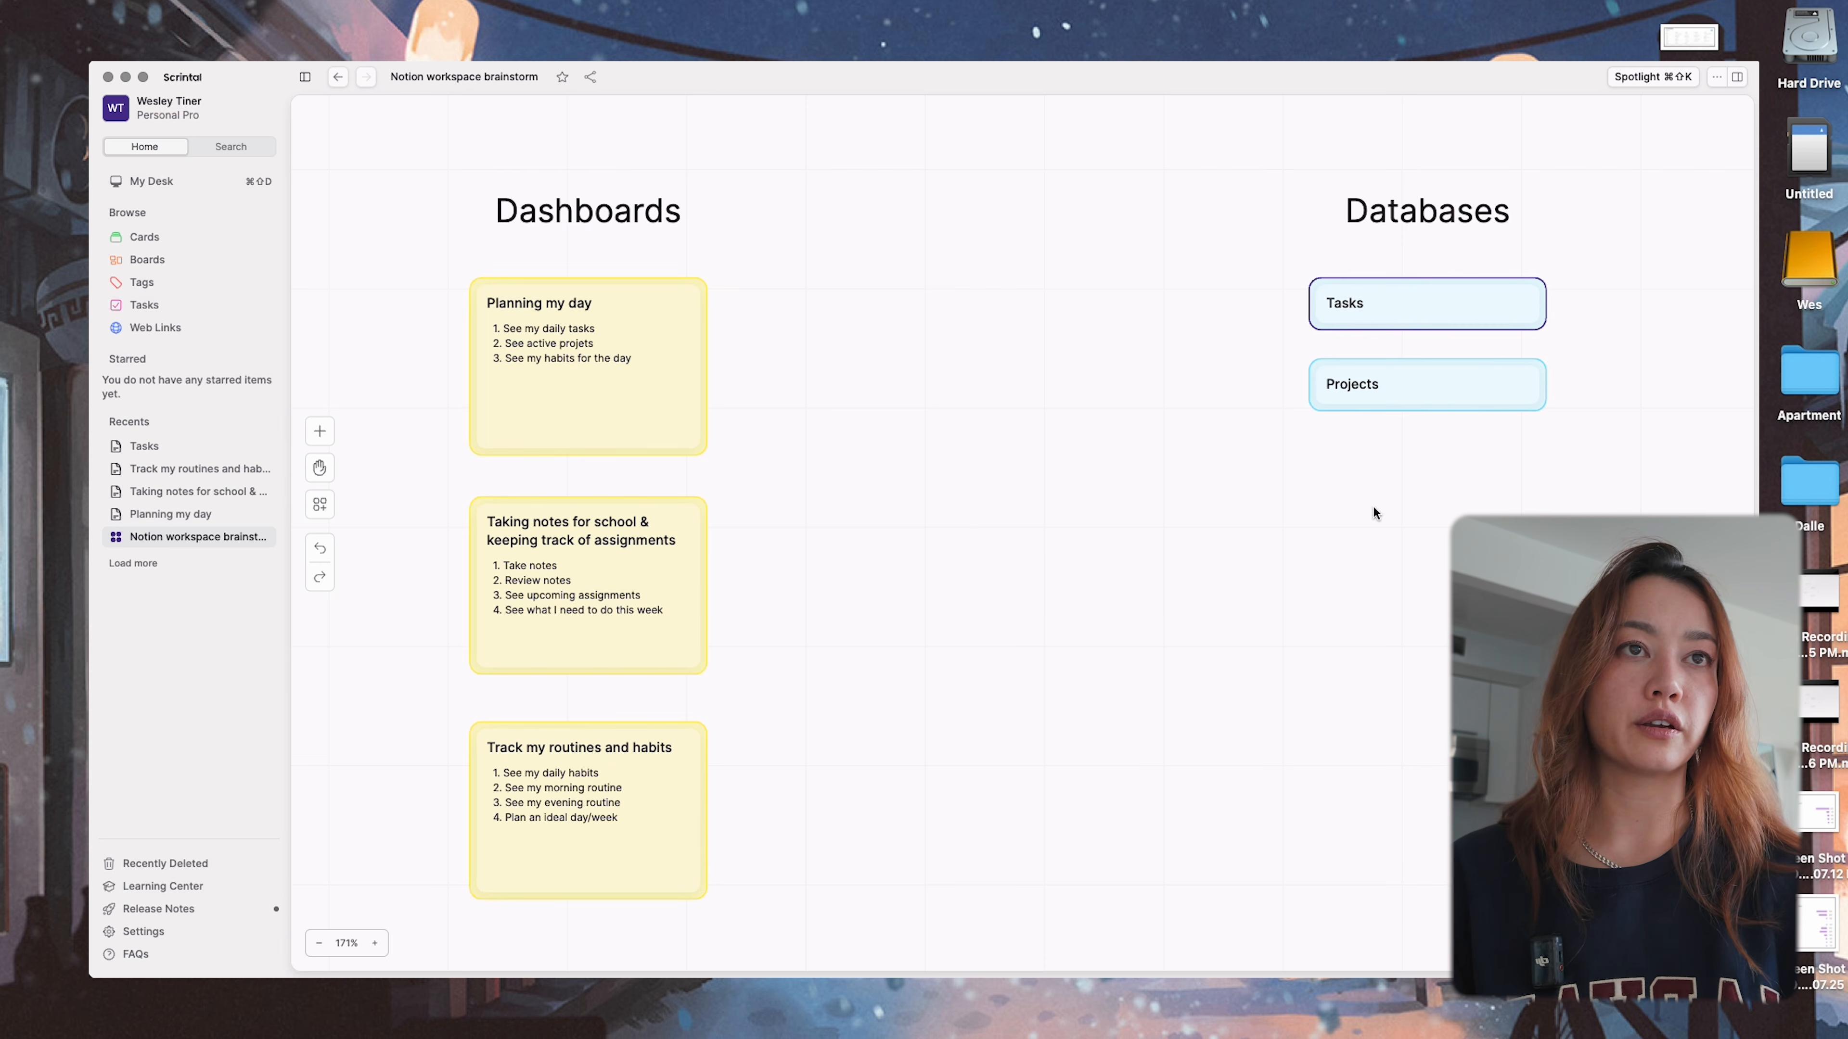
- Place another copy of the database card below "Projects" and retitle it "Habits"
click(1436, 386)
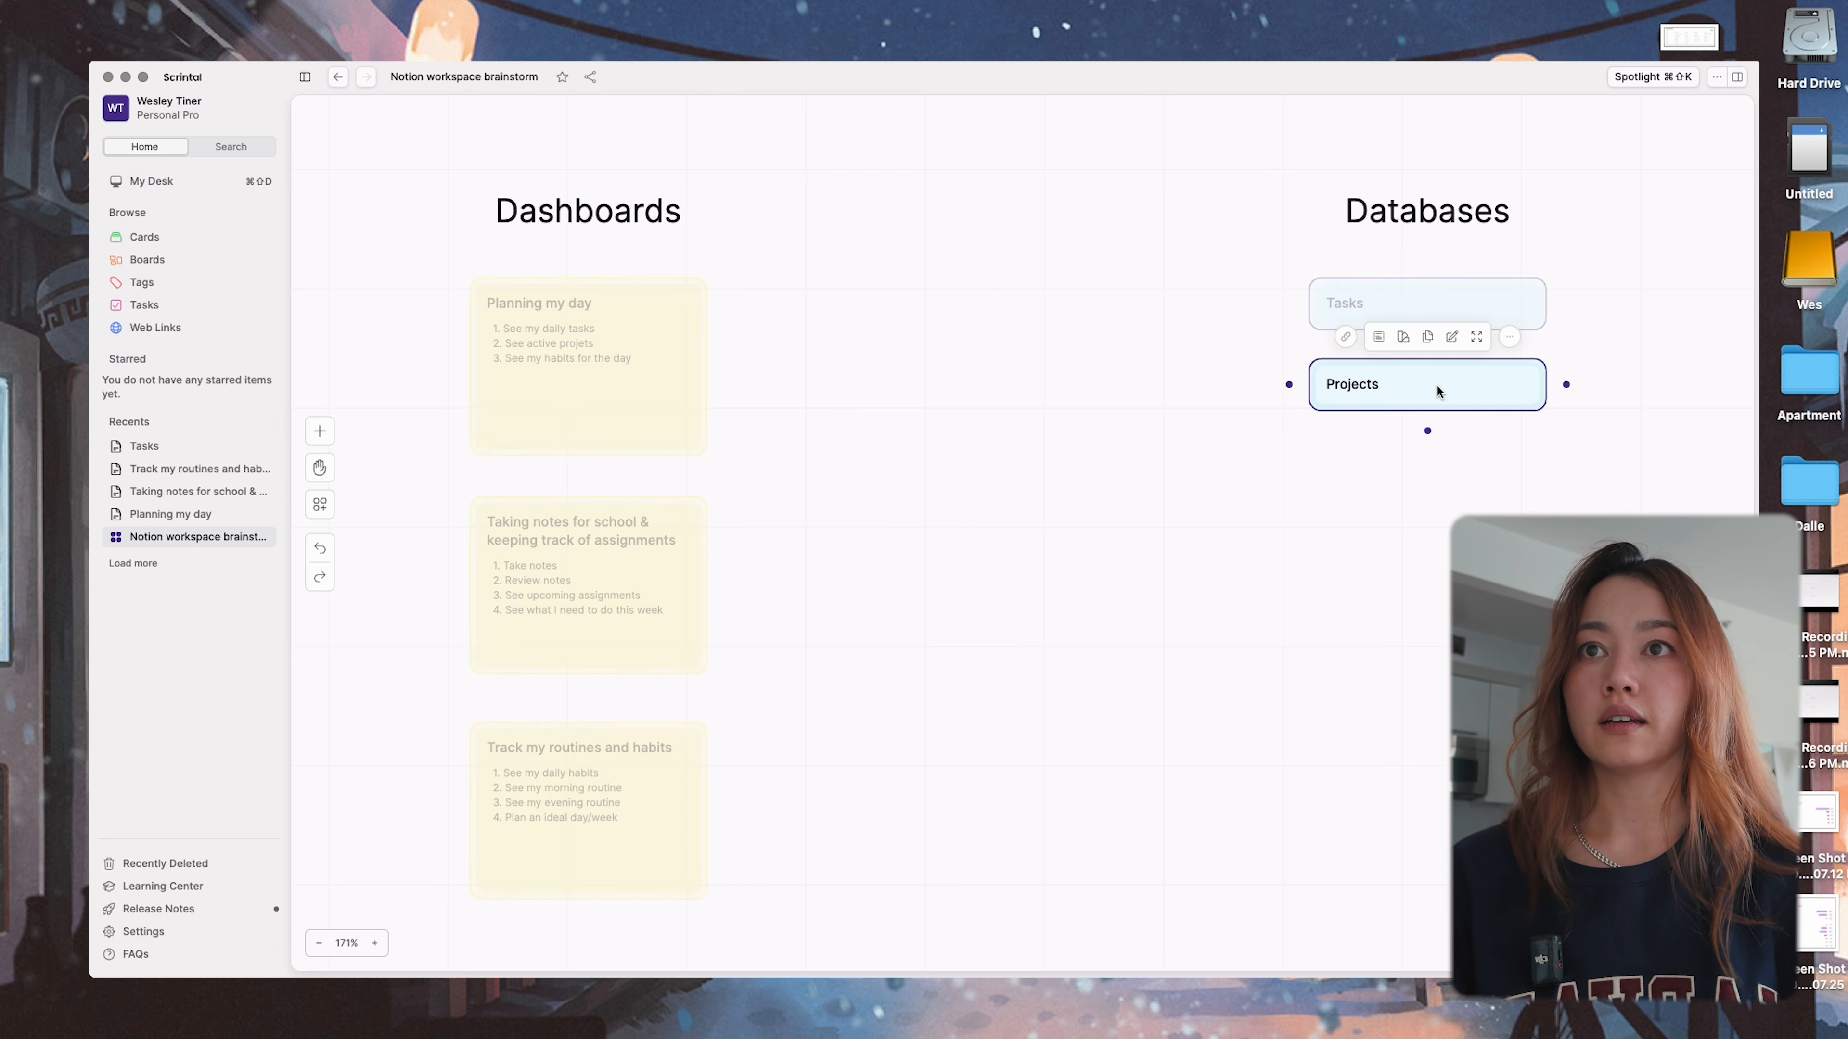
key(super+v)
drag(1527, 470, 1377, 475)
click(1374, 472)
key(super+a)
text(Hab)
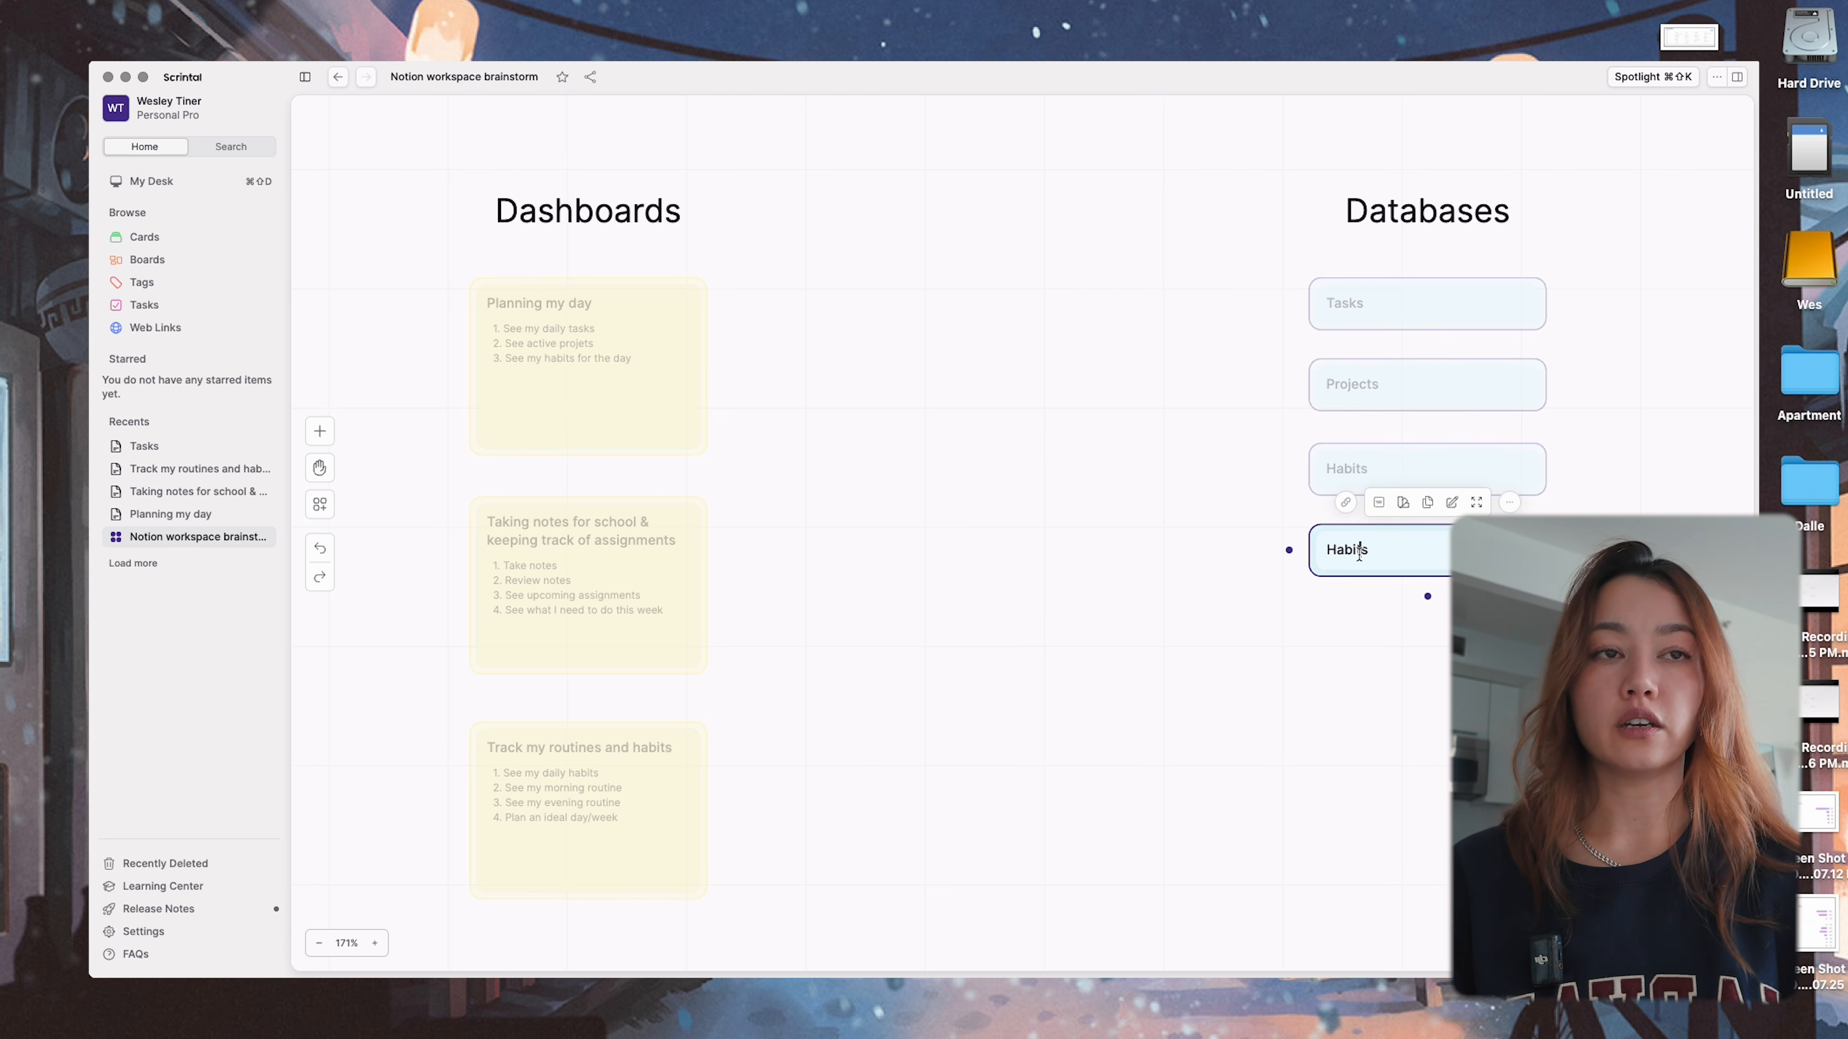
- Retitle the duplicate card below "Habits" as "Notes"
double_click(1361, 551)
text(Notes)
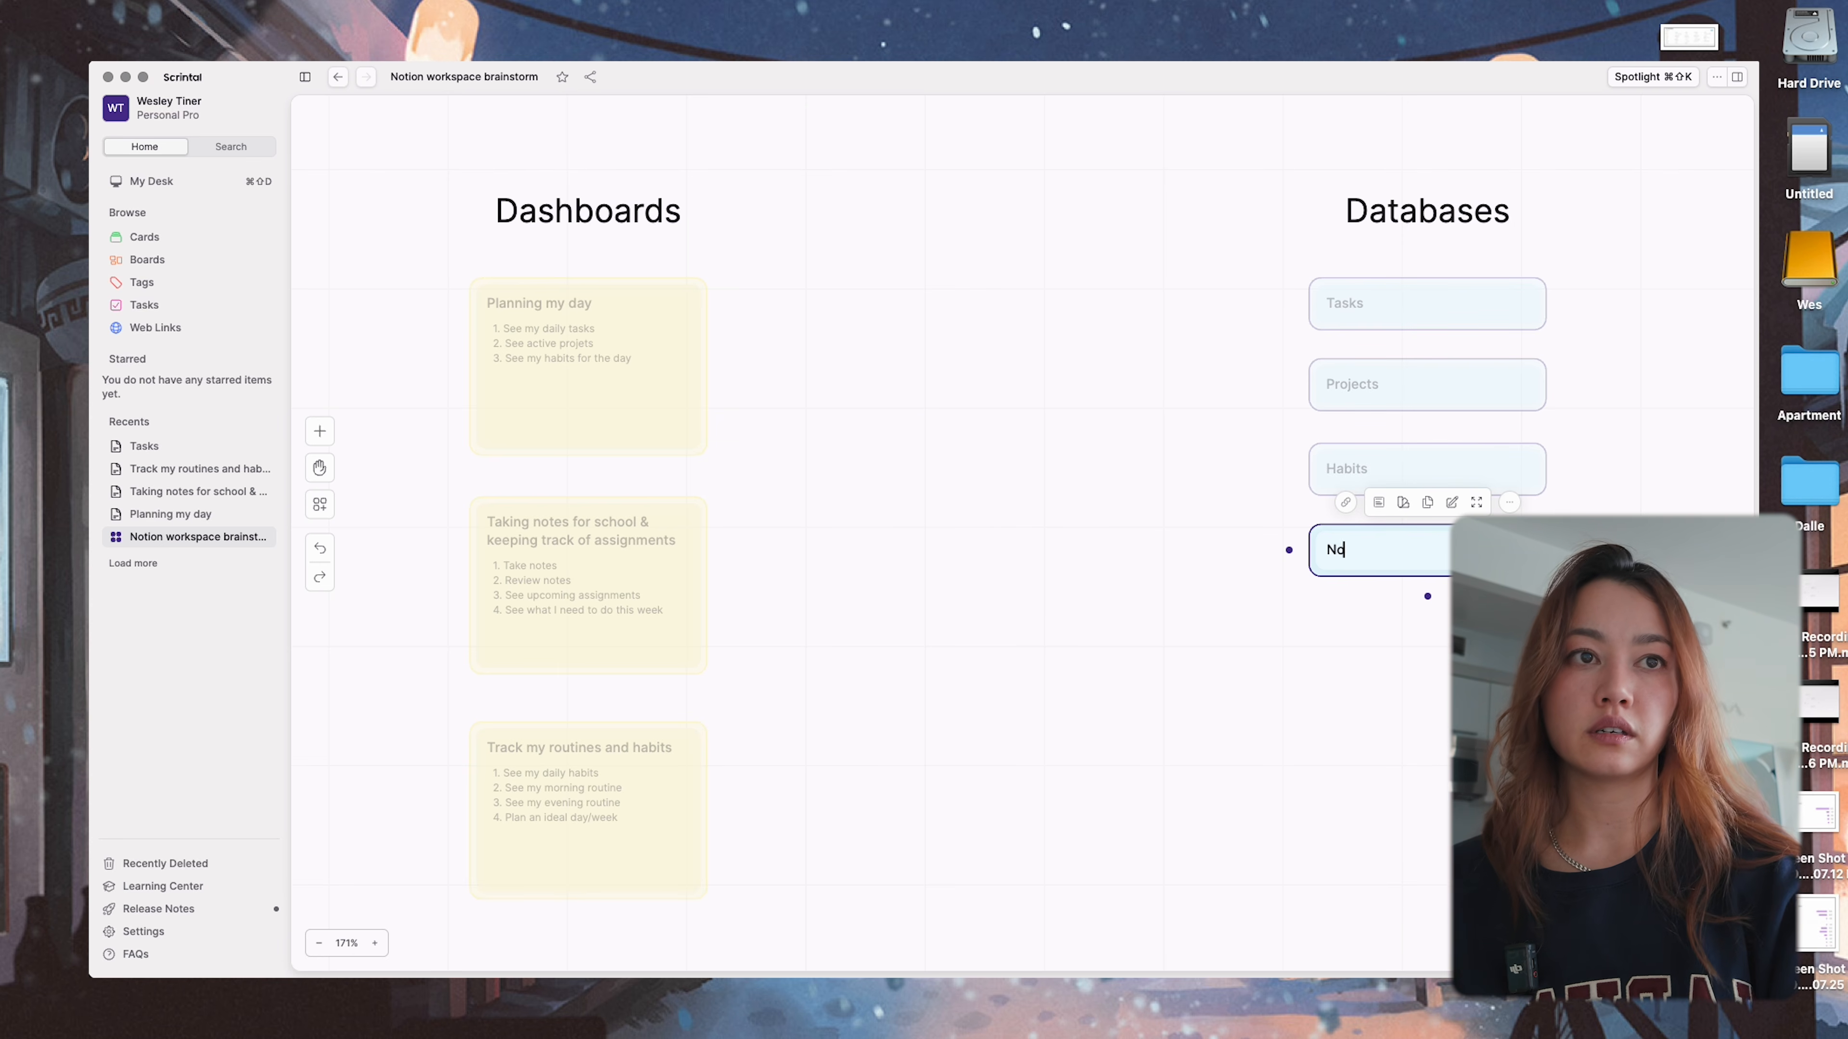
click(1439, 677)
- Retitle the duplicate card below "Notes" as "Routines checklist"
scroll(1439, 678, down, 2)
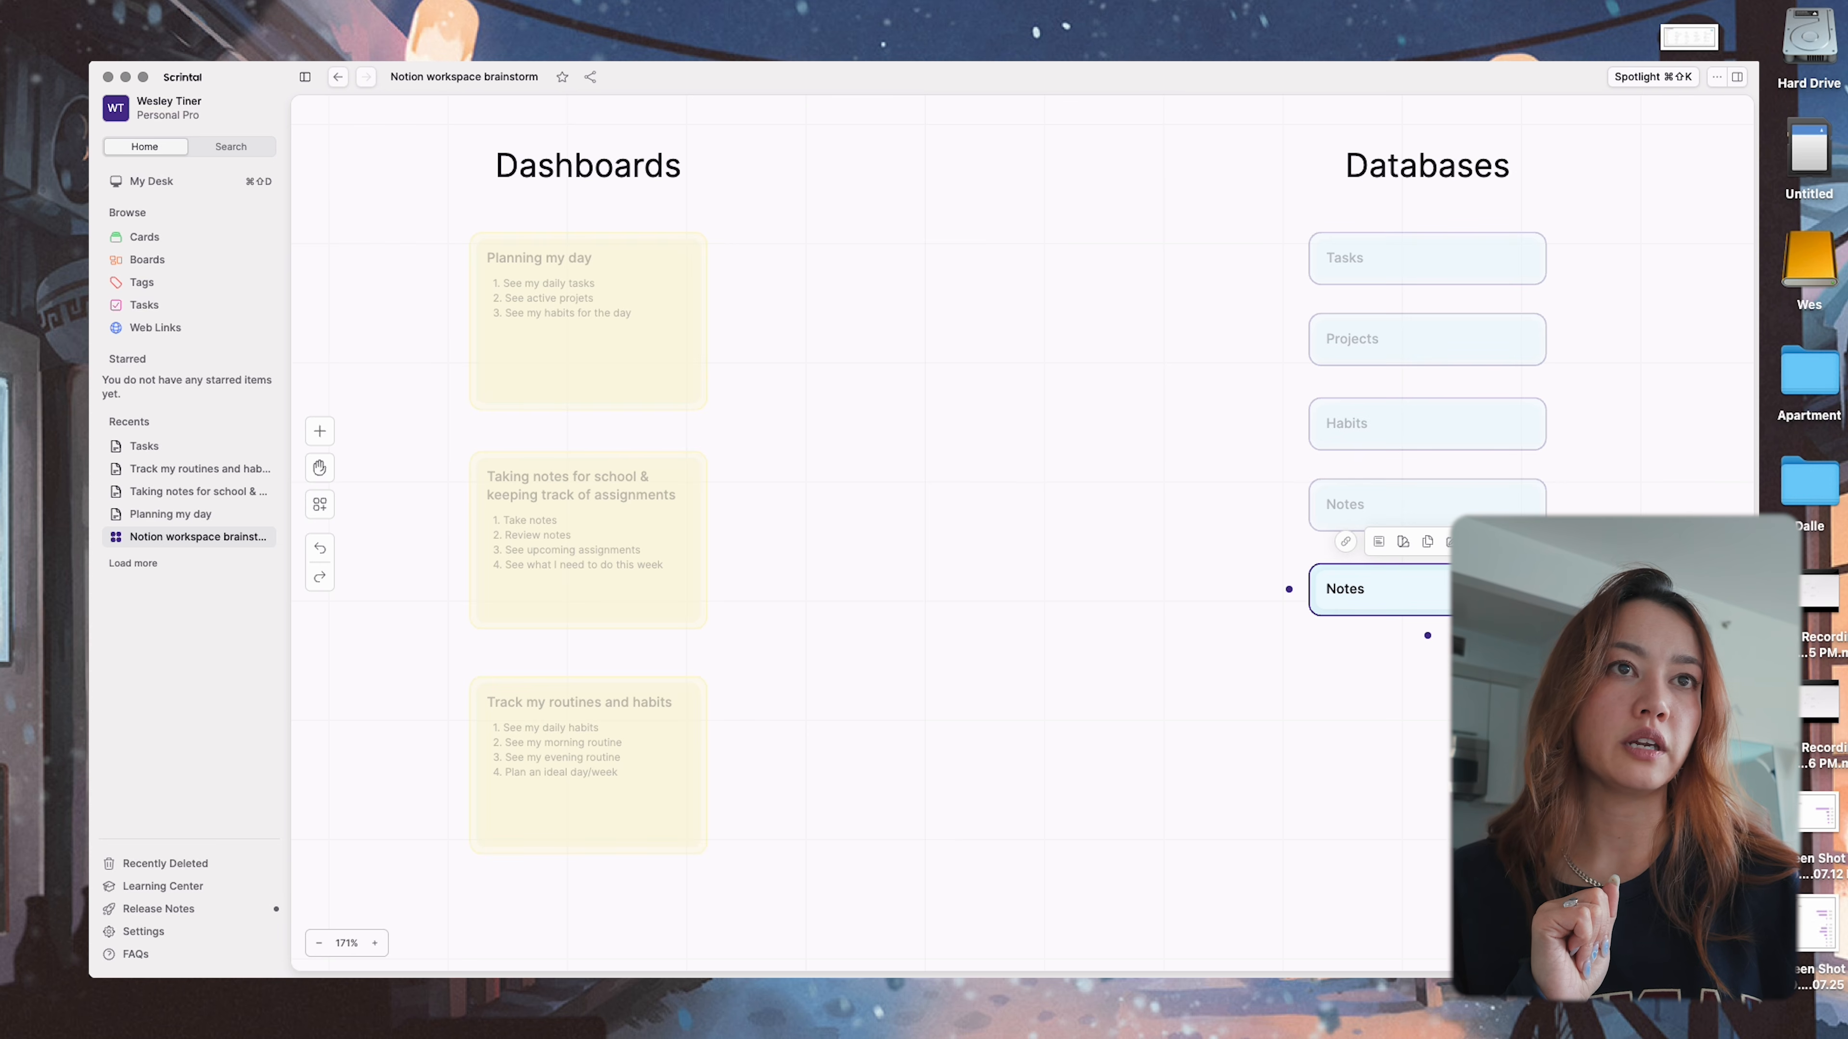
text(Routine)
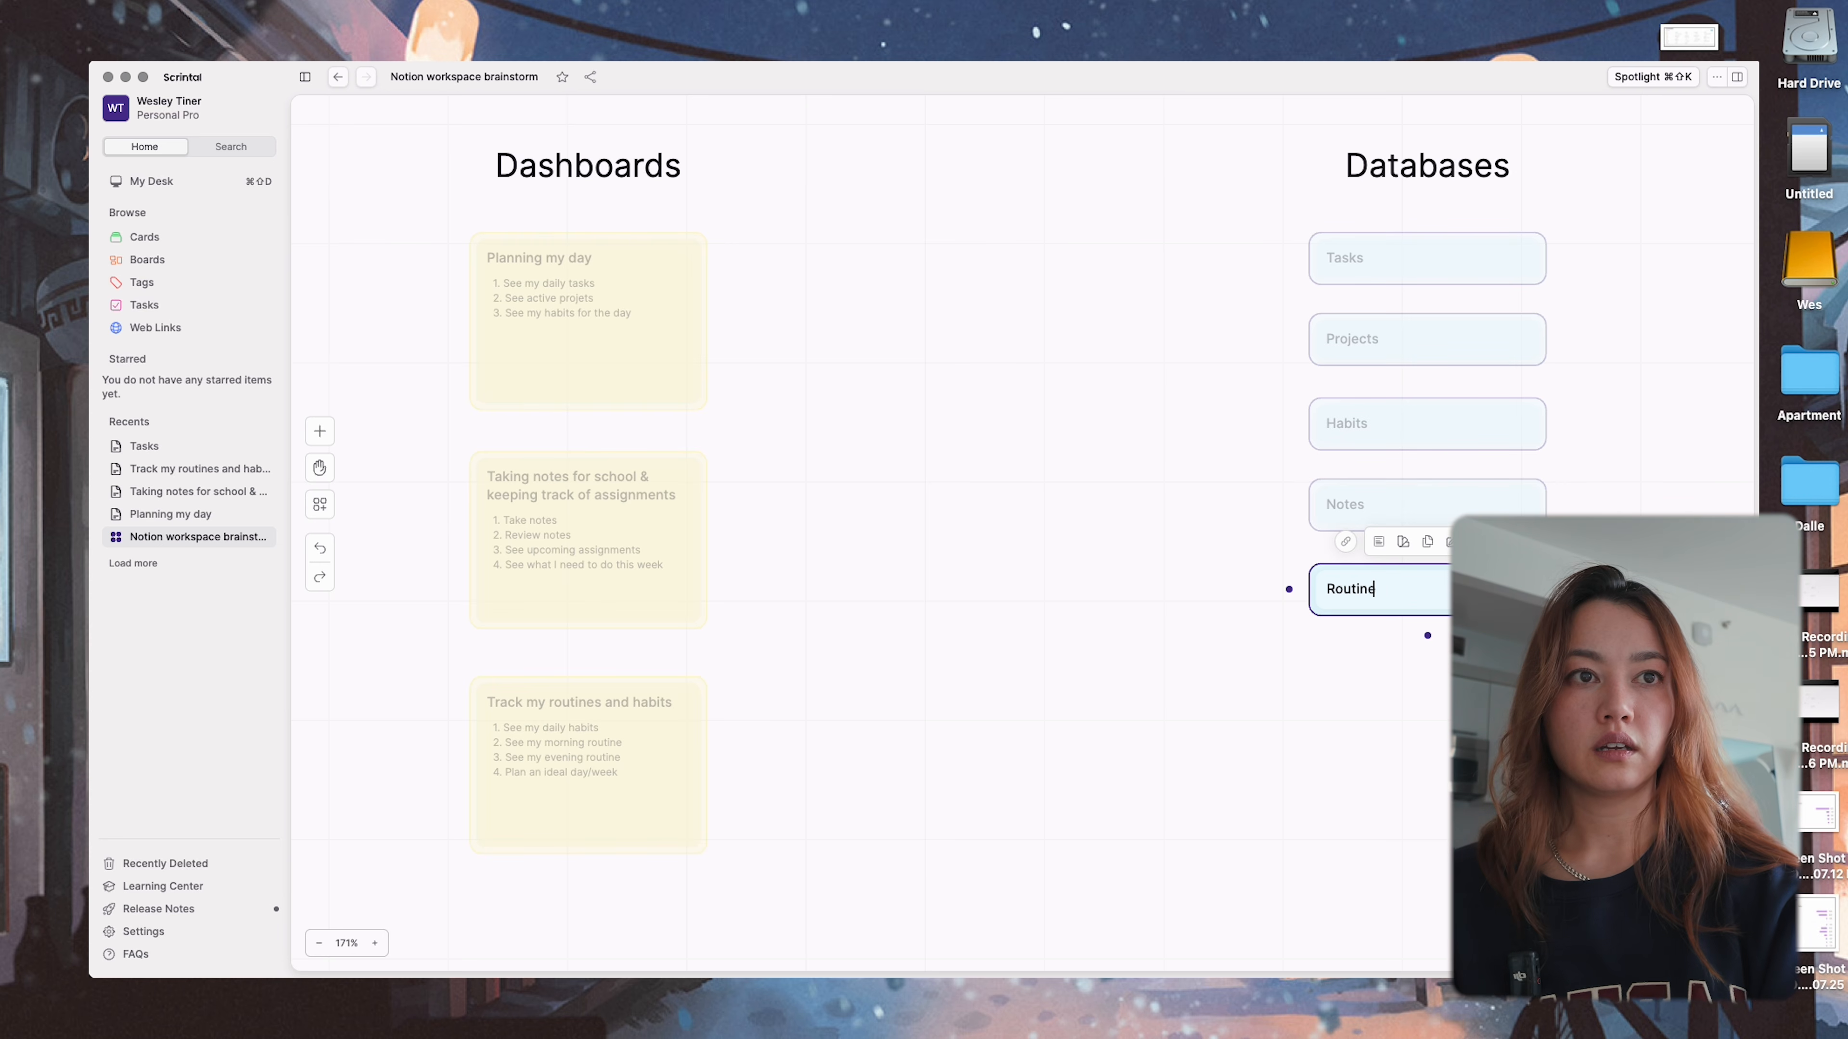
text(s checklist)
click(1324, 780)
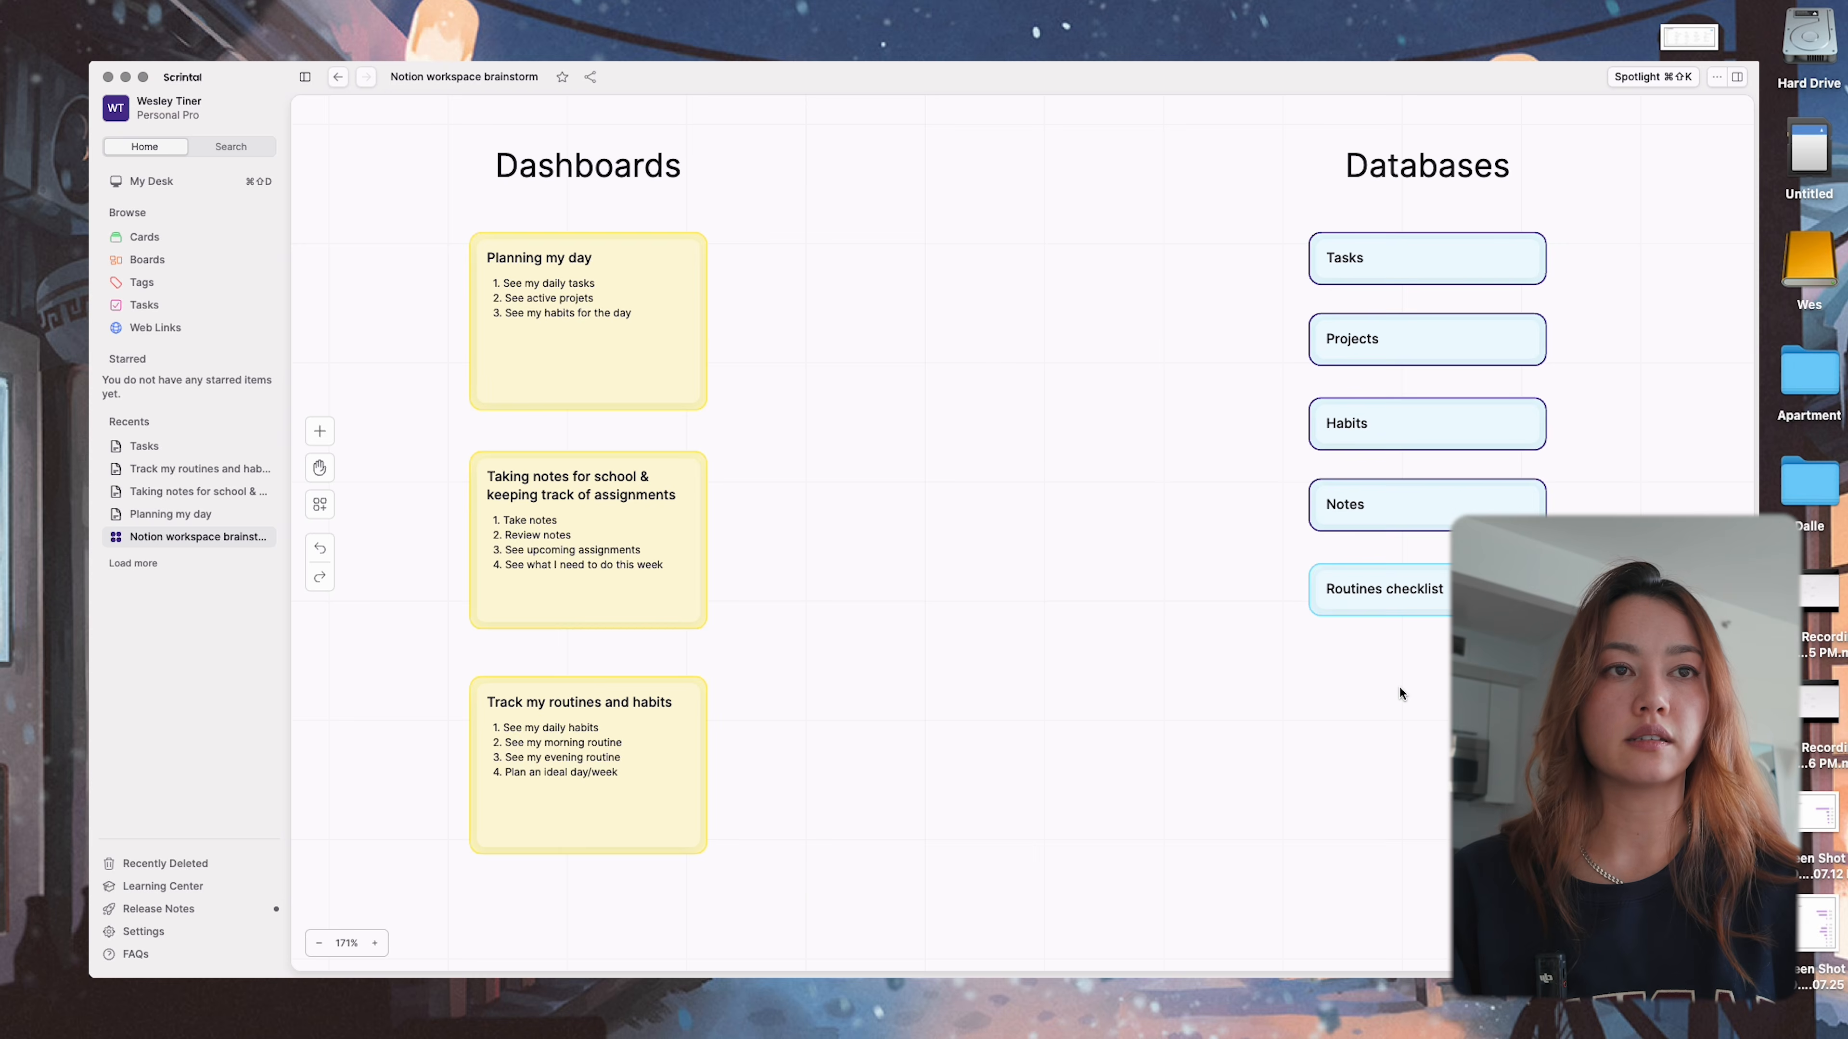
- Add a compact pink card titled "See daily tasks" between the Dashboards and Databases columns
scroll(1021, 267, right, 2)
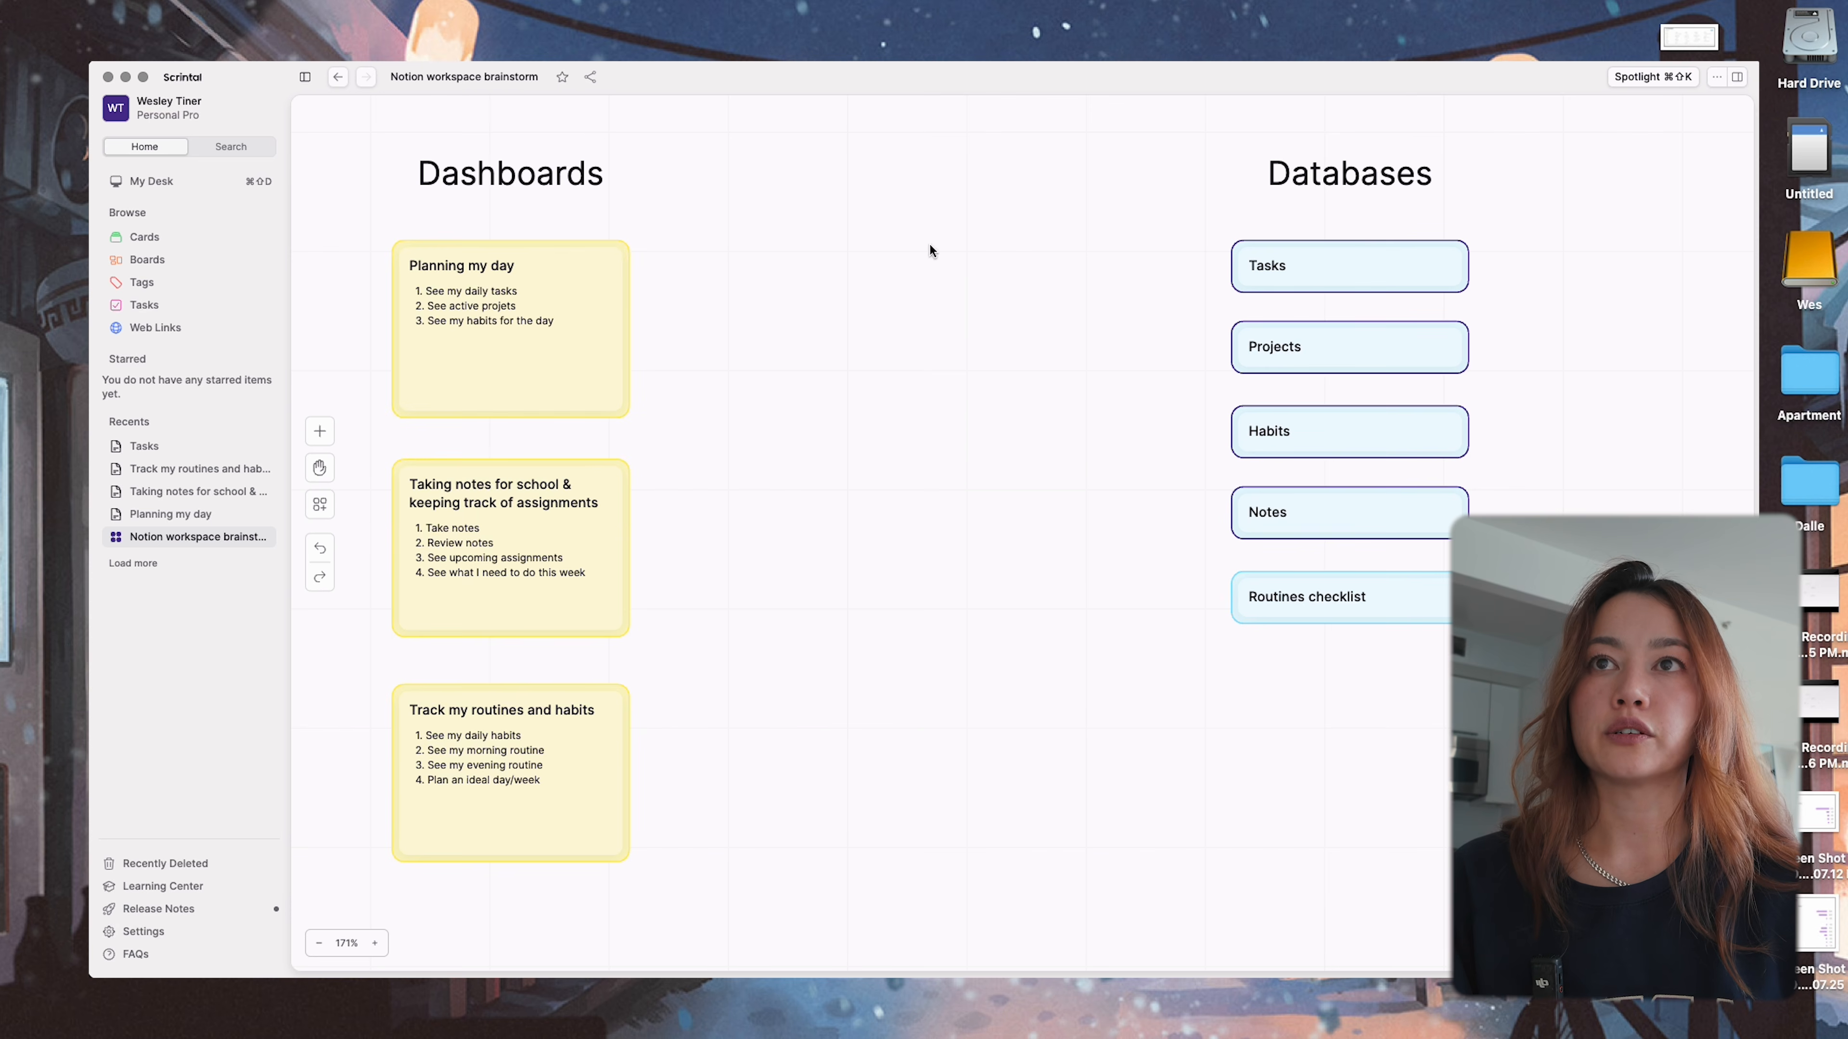
double_click(948, 304)
click(958, 342)
text(See daily tasks)
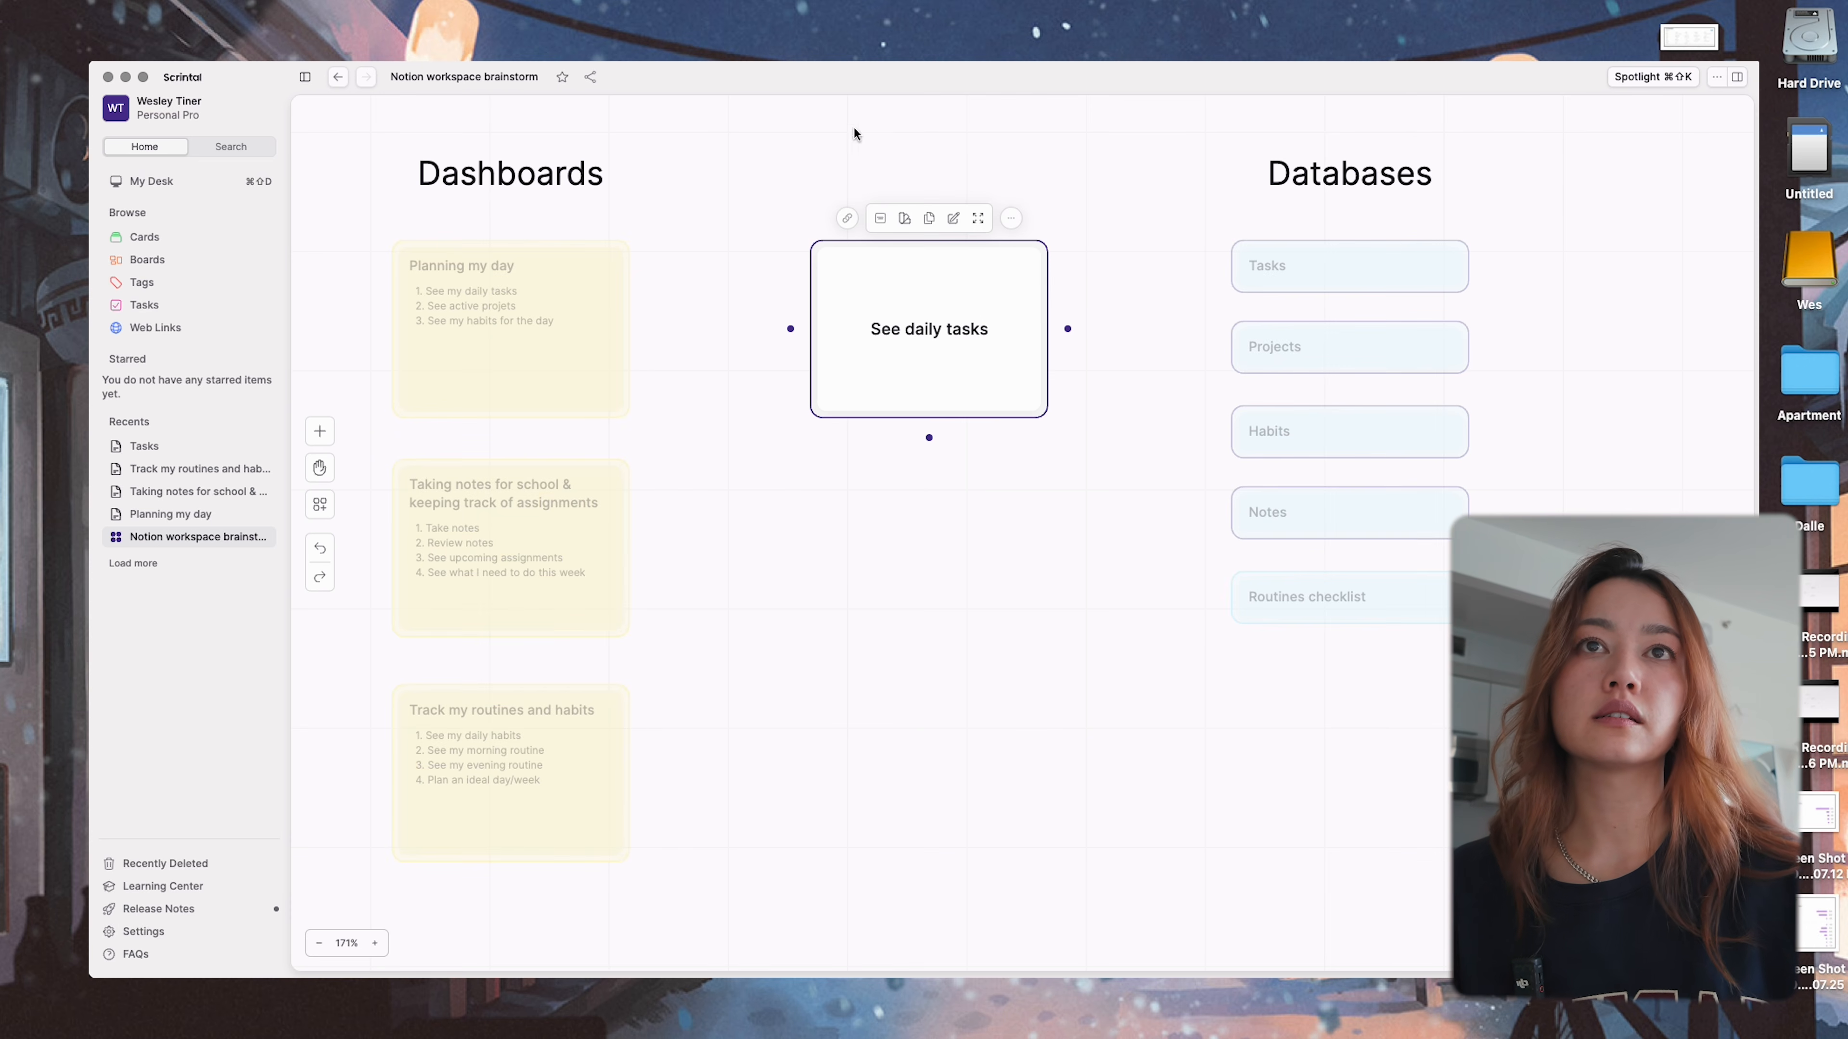
click(904, 218)
- Below "See daily tasks", title two pink copies of the card "See active projects" and "See daily habits"
text(See)
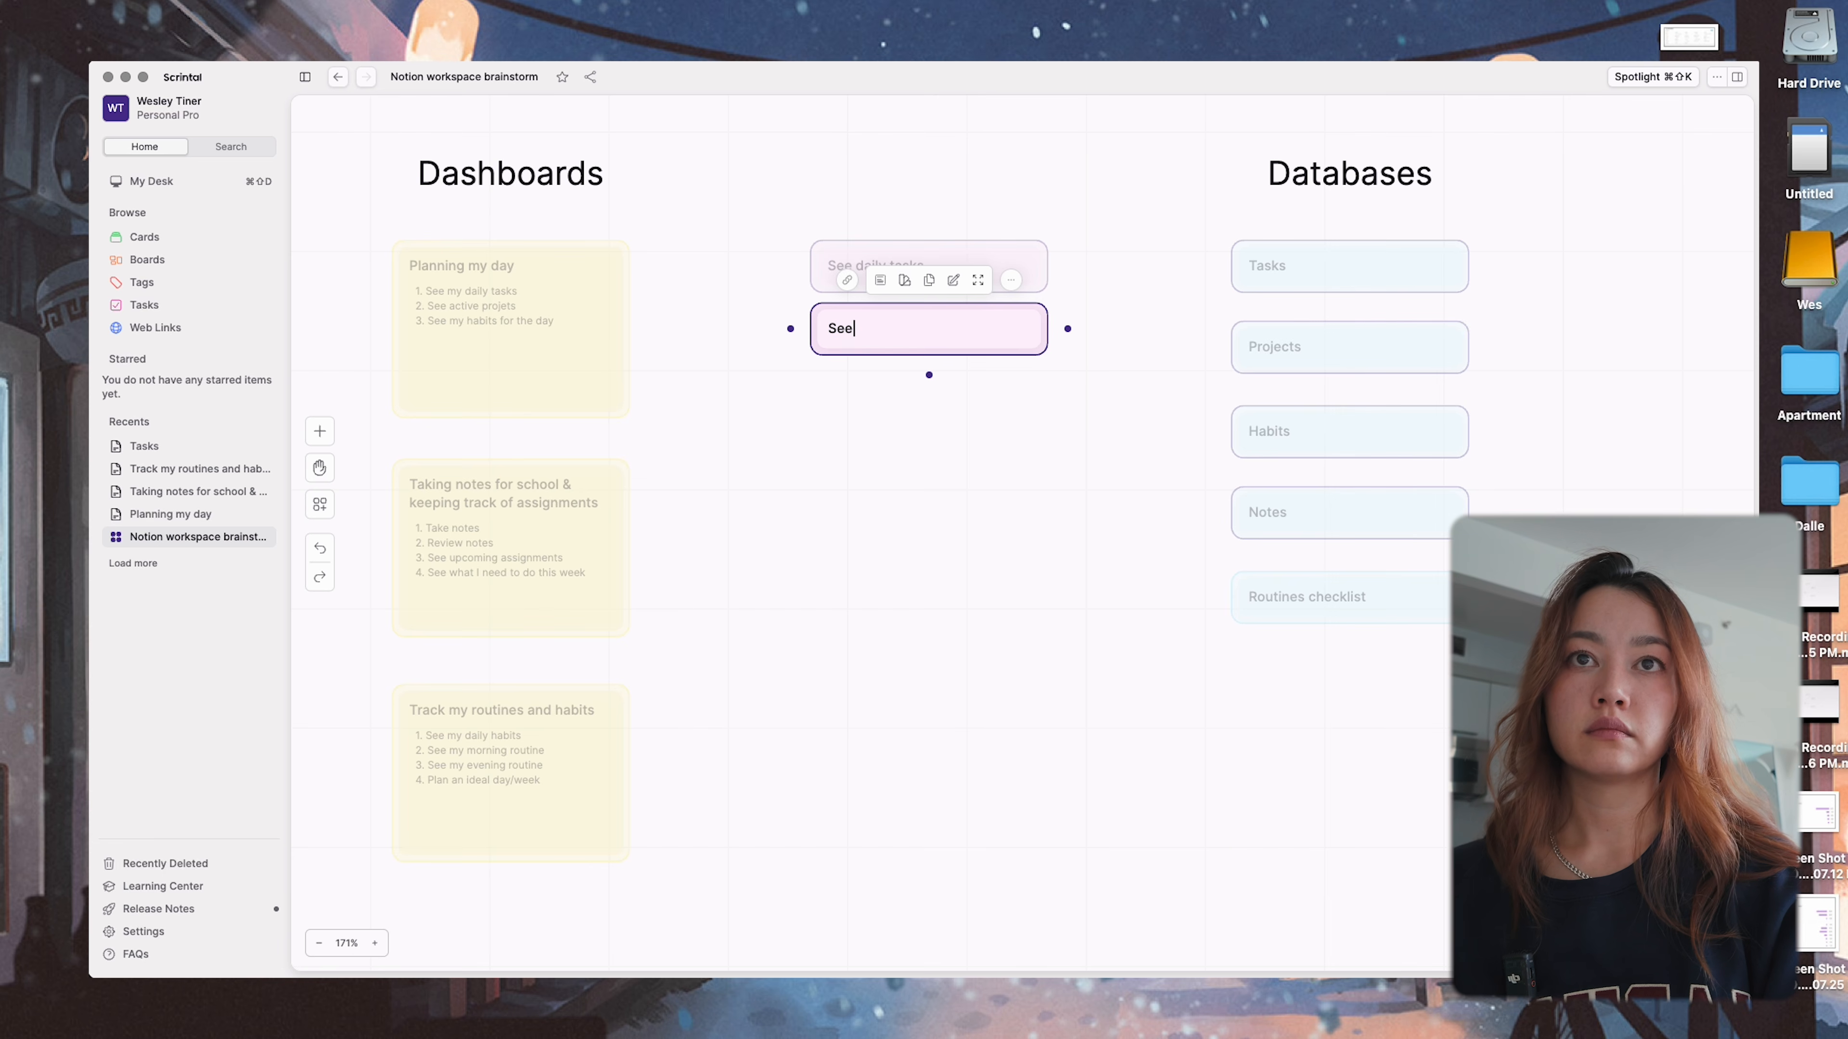
text( active projects)
drag(866, 339, 861, 413)
triple_click(861, 409)
text(See da)
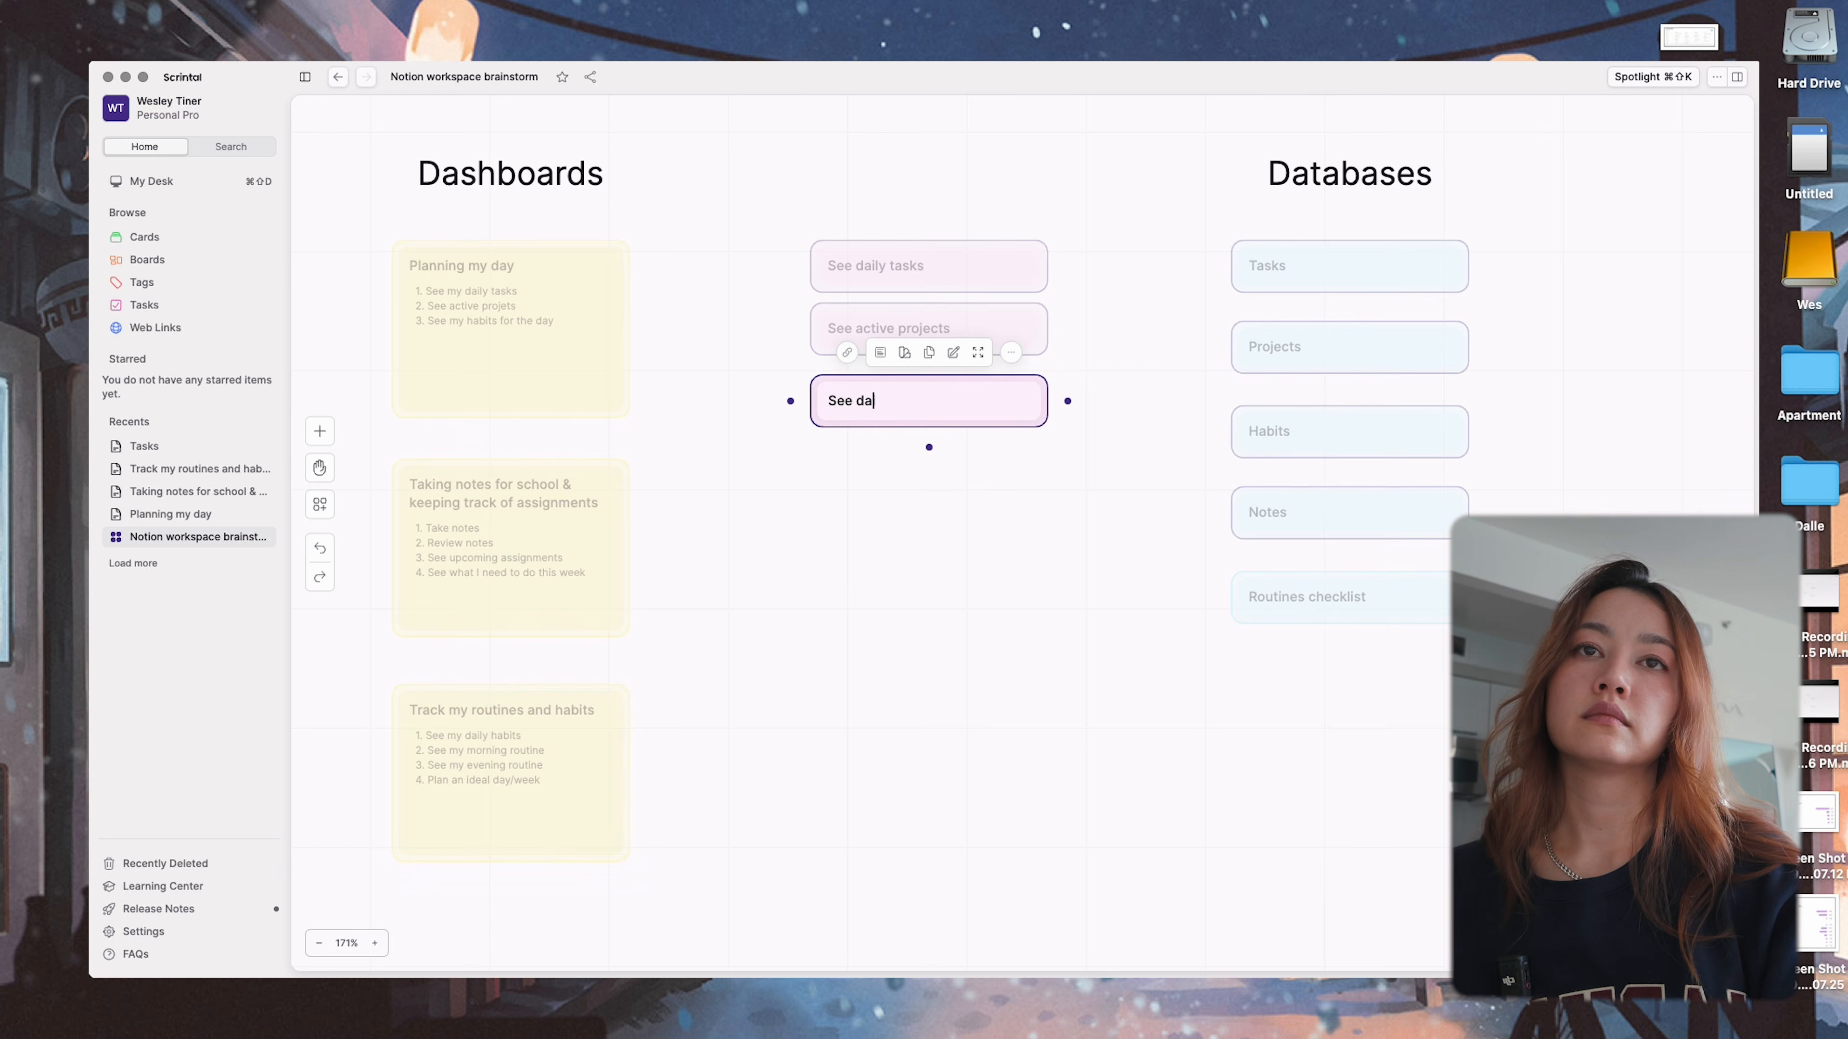
text(ily habits)
- Duplicate two more pink cards below "See daily habits" and title them "Take notes" and "Review notes"
scroll(873, 408, down, 3)
drag(872, 170, 918, 370)
triple_click(884, 306)
text(Take notes)
triple_click(857, 376)
text(Review notes)
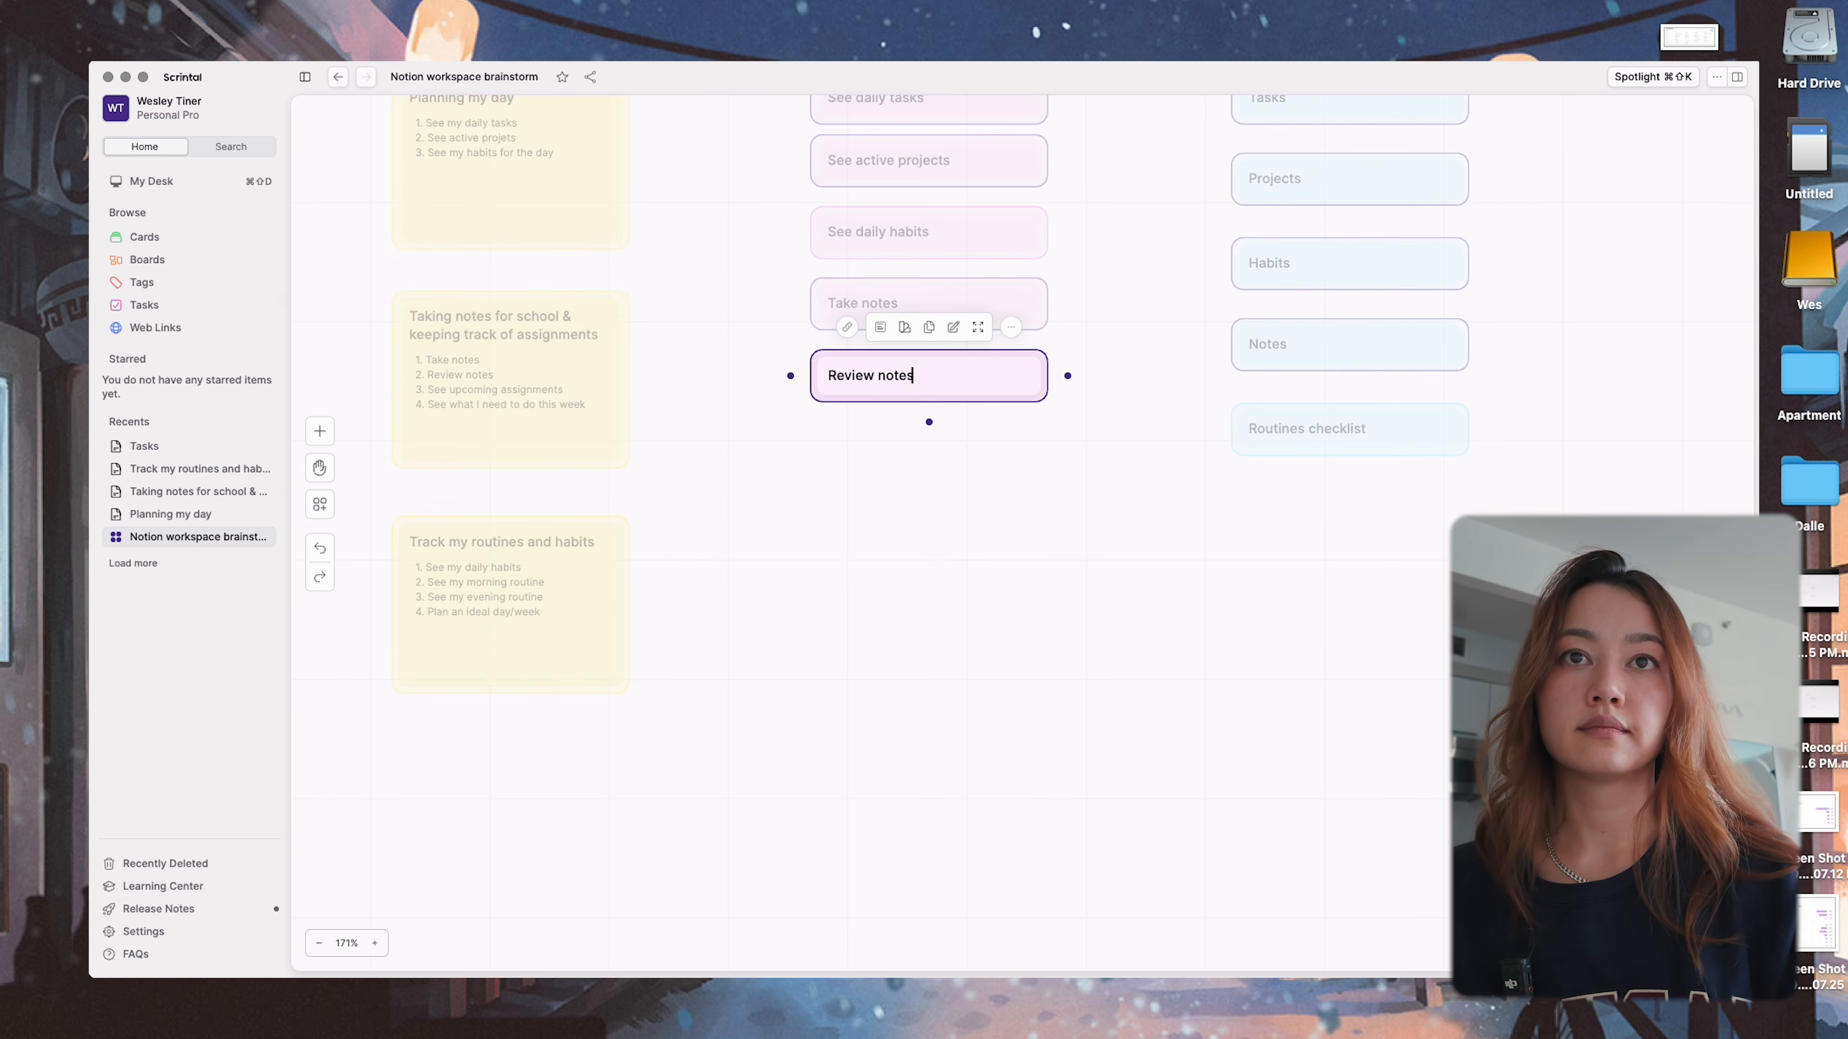
click(1137, 456)
scroll(1137, 456, up, 3)
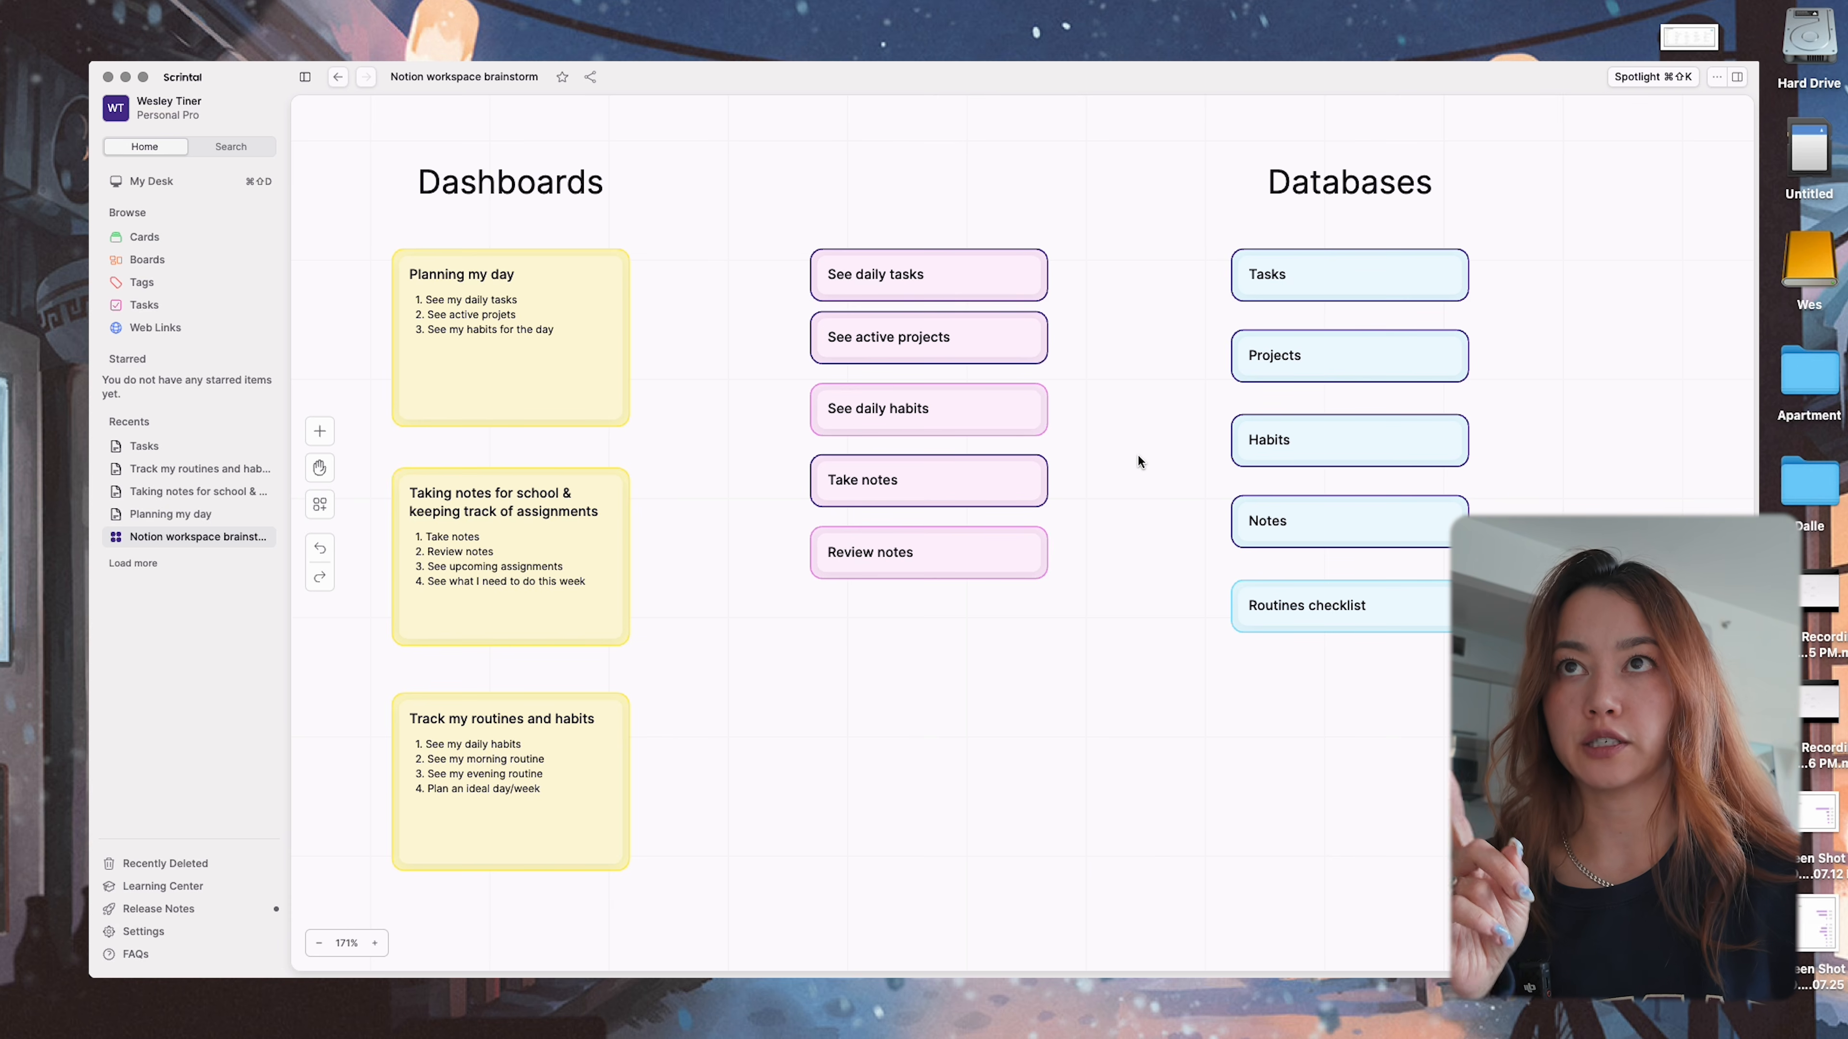
- Add a text heading "Views" above the pink cards, in line with the Dashboards and Databases headings
double_click(843, 184)
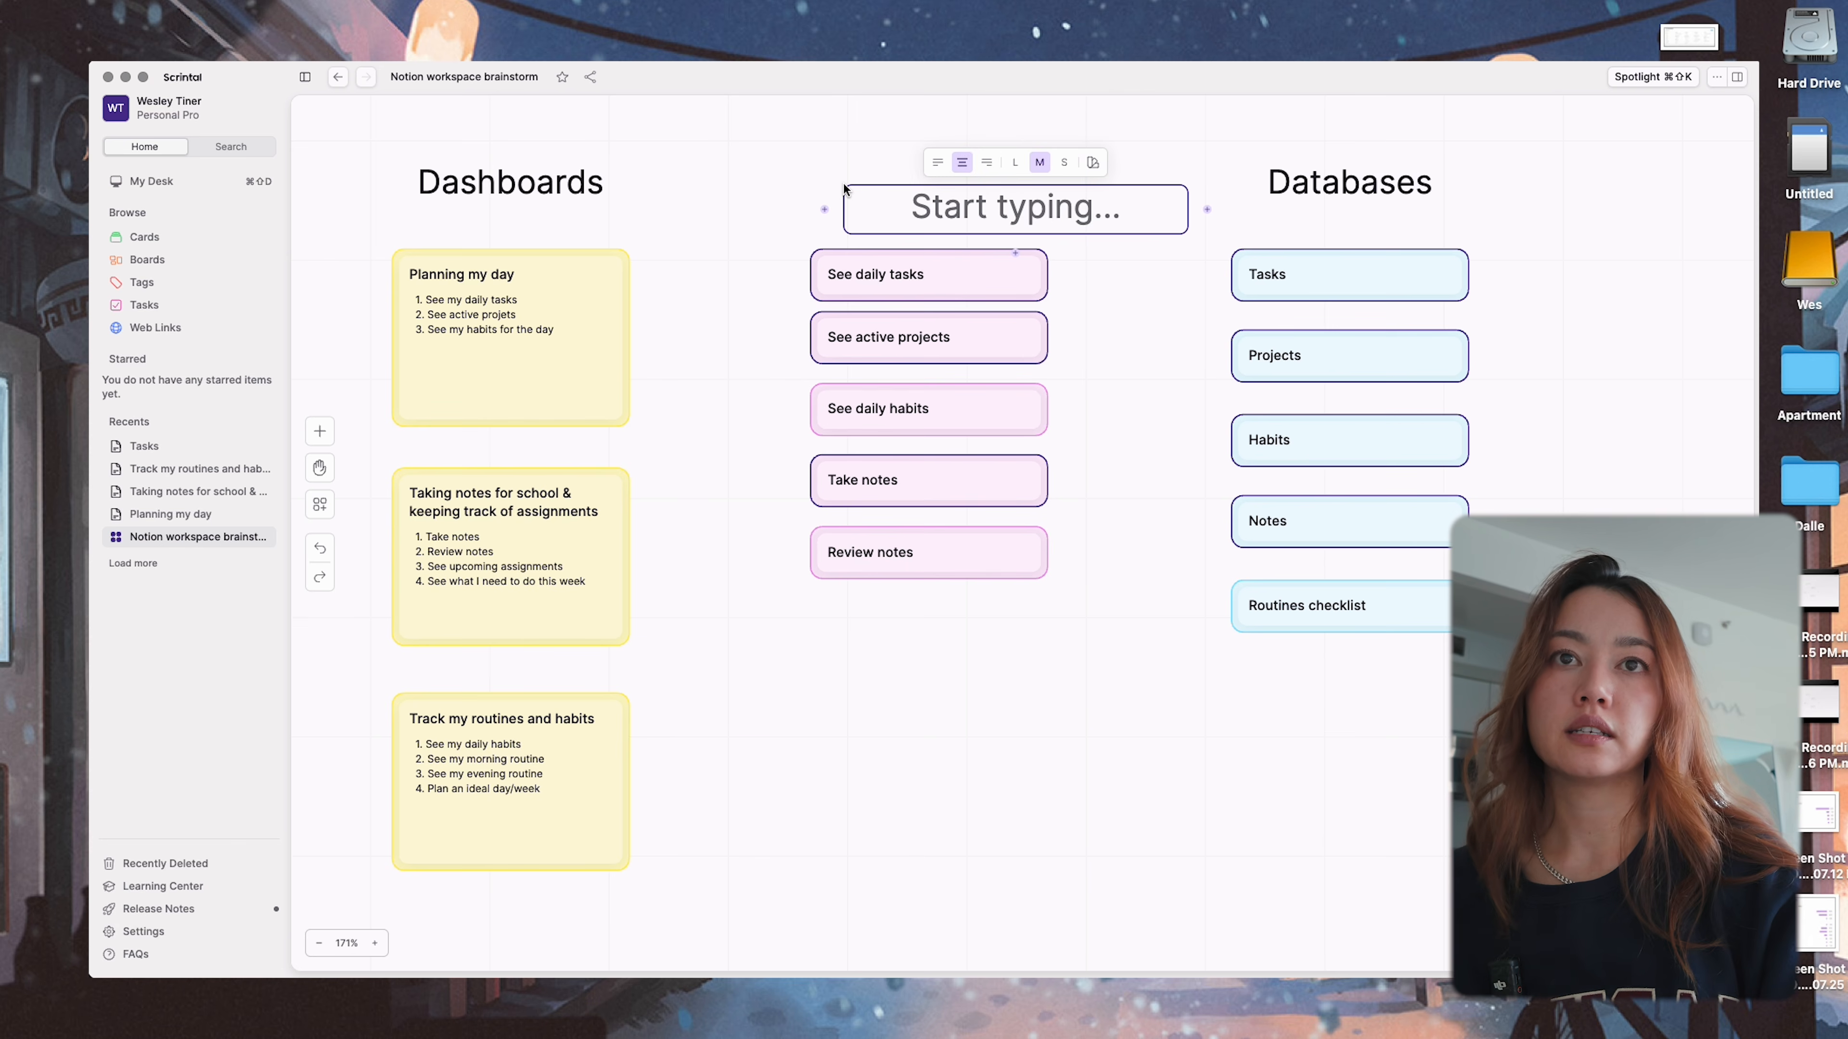
text(Views)
drag(963, 201, 929, 177)
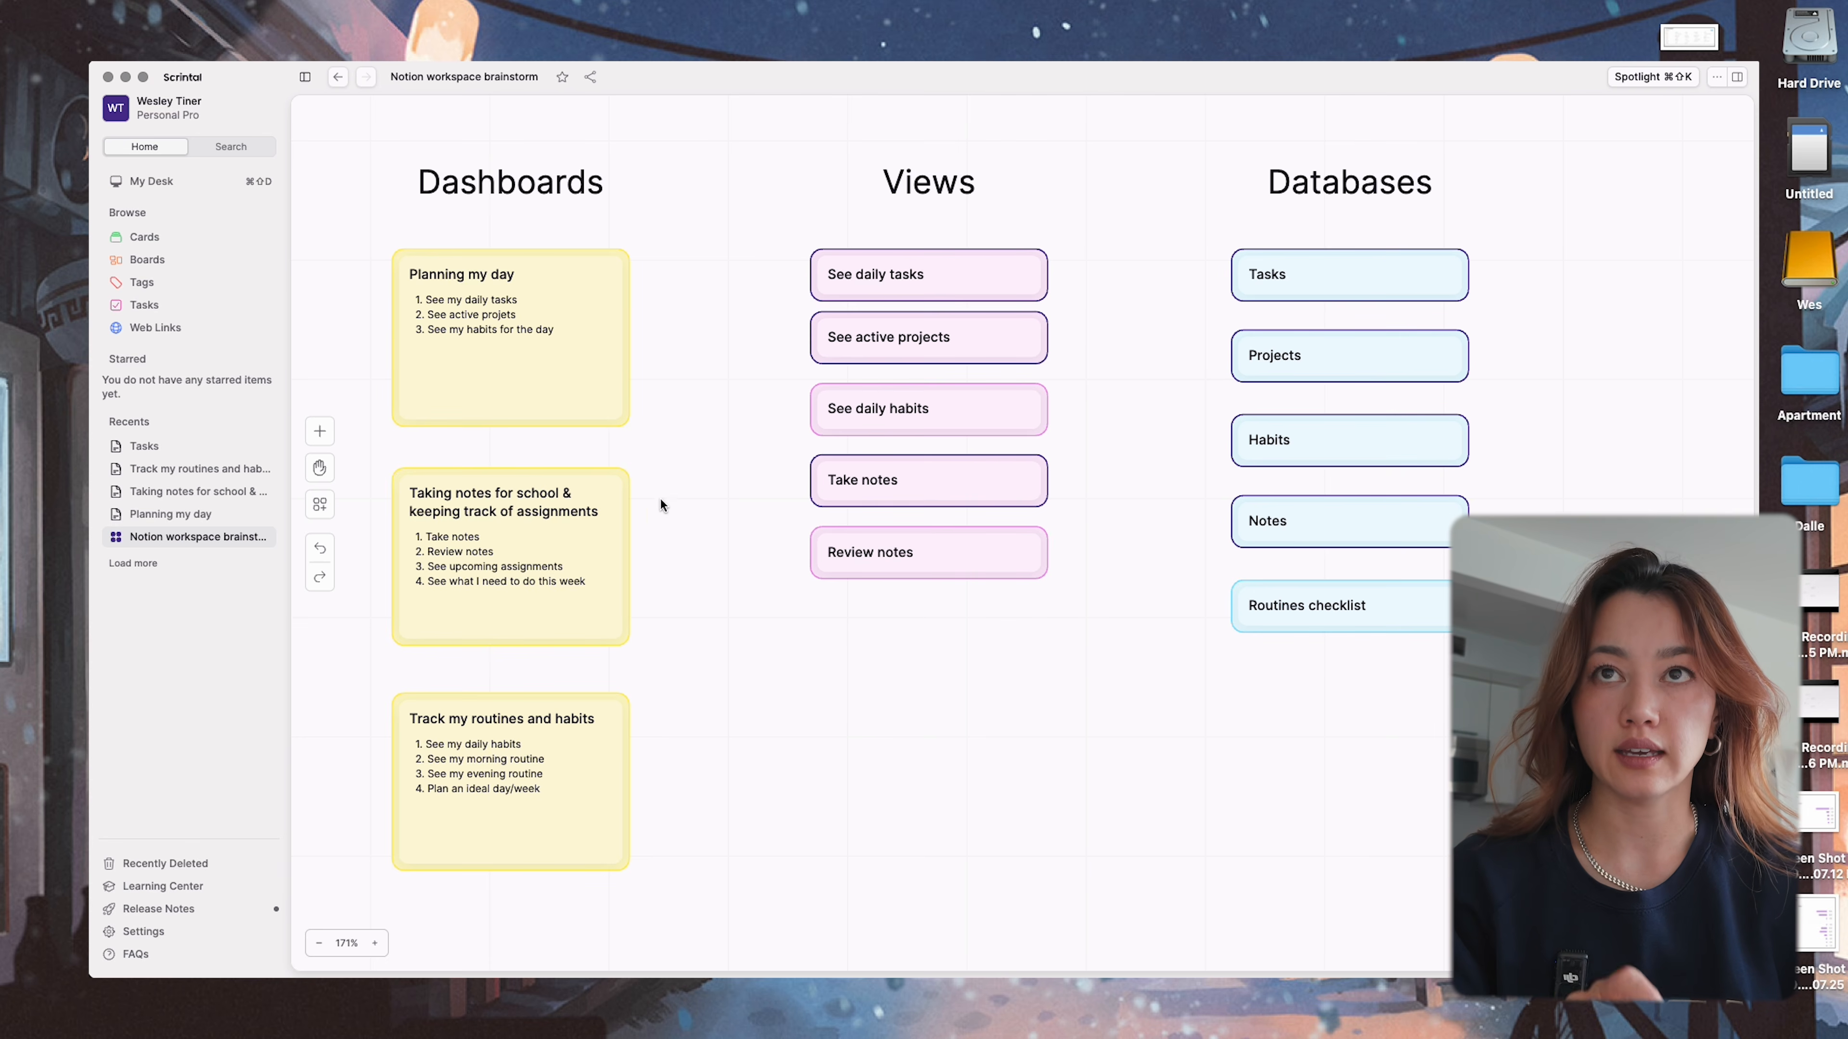
- Link the "Planning my day" card to "See daily tasks" and check the link entries inside both cards
click(619, 344)
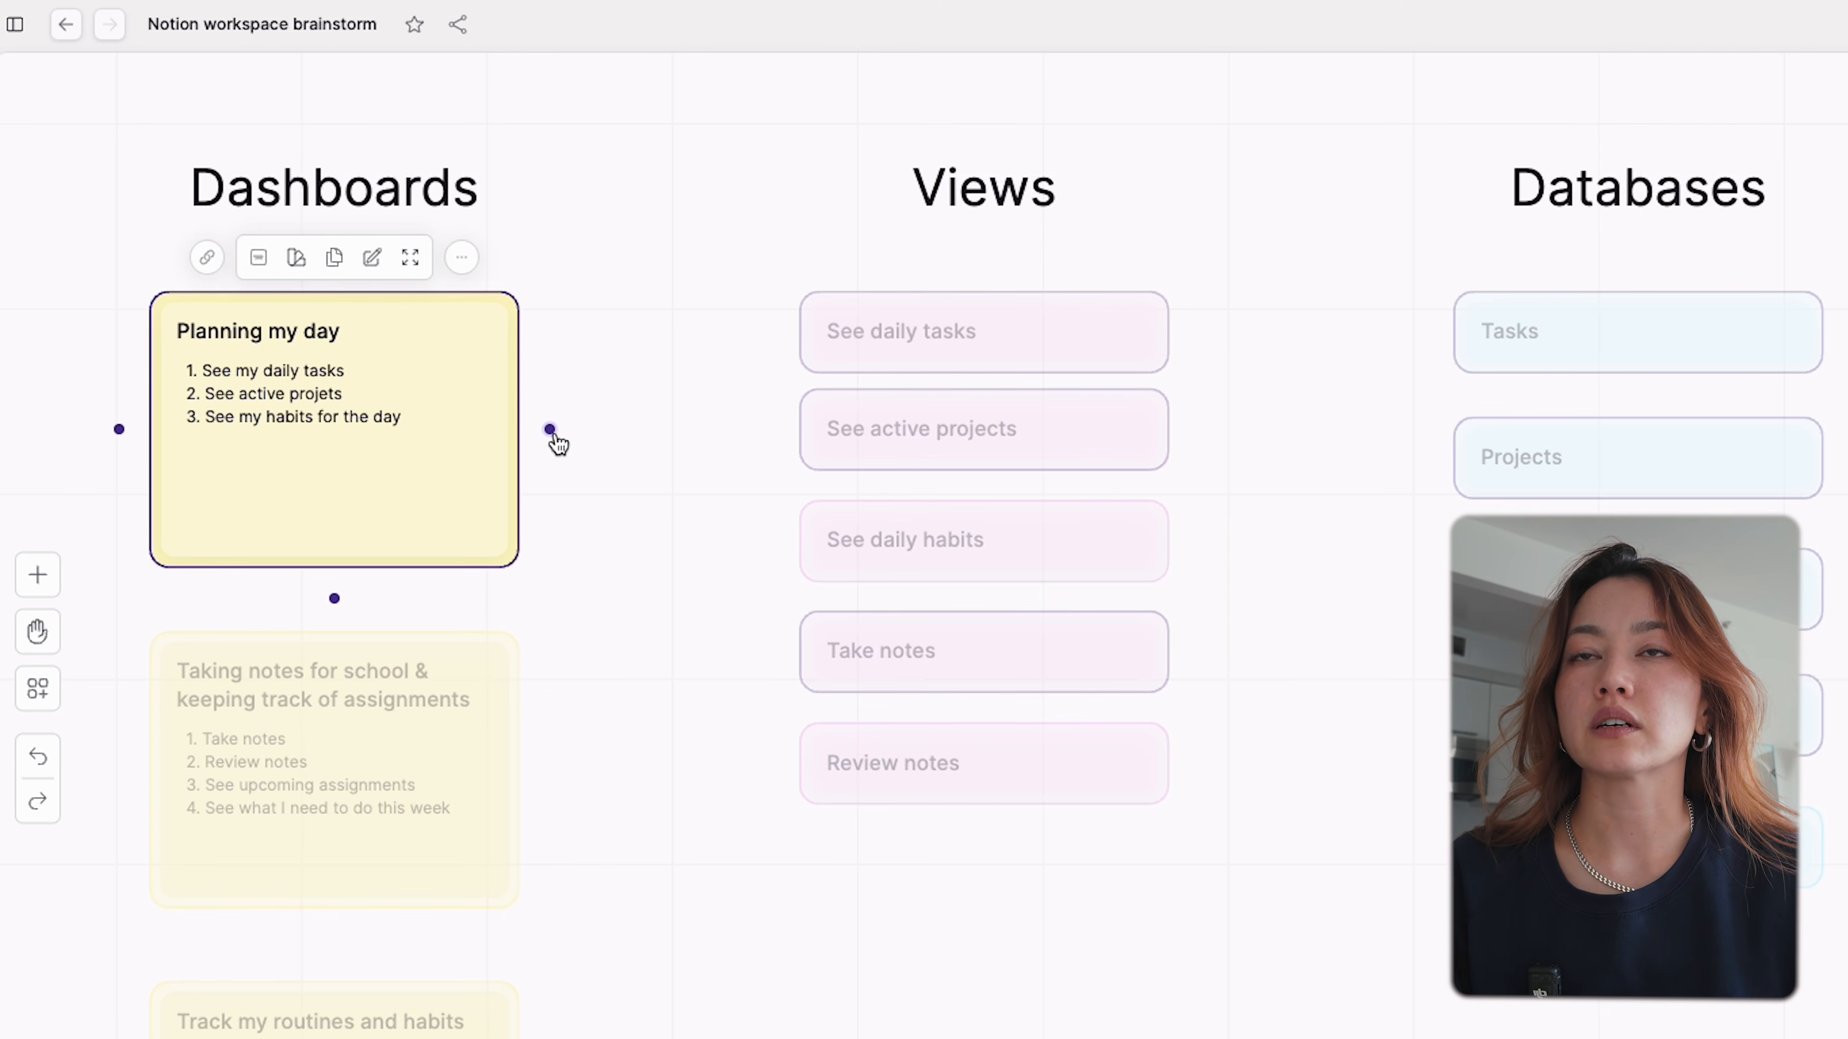
drag(550, 429, 815, 351)
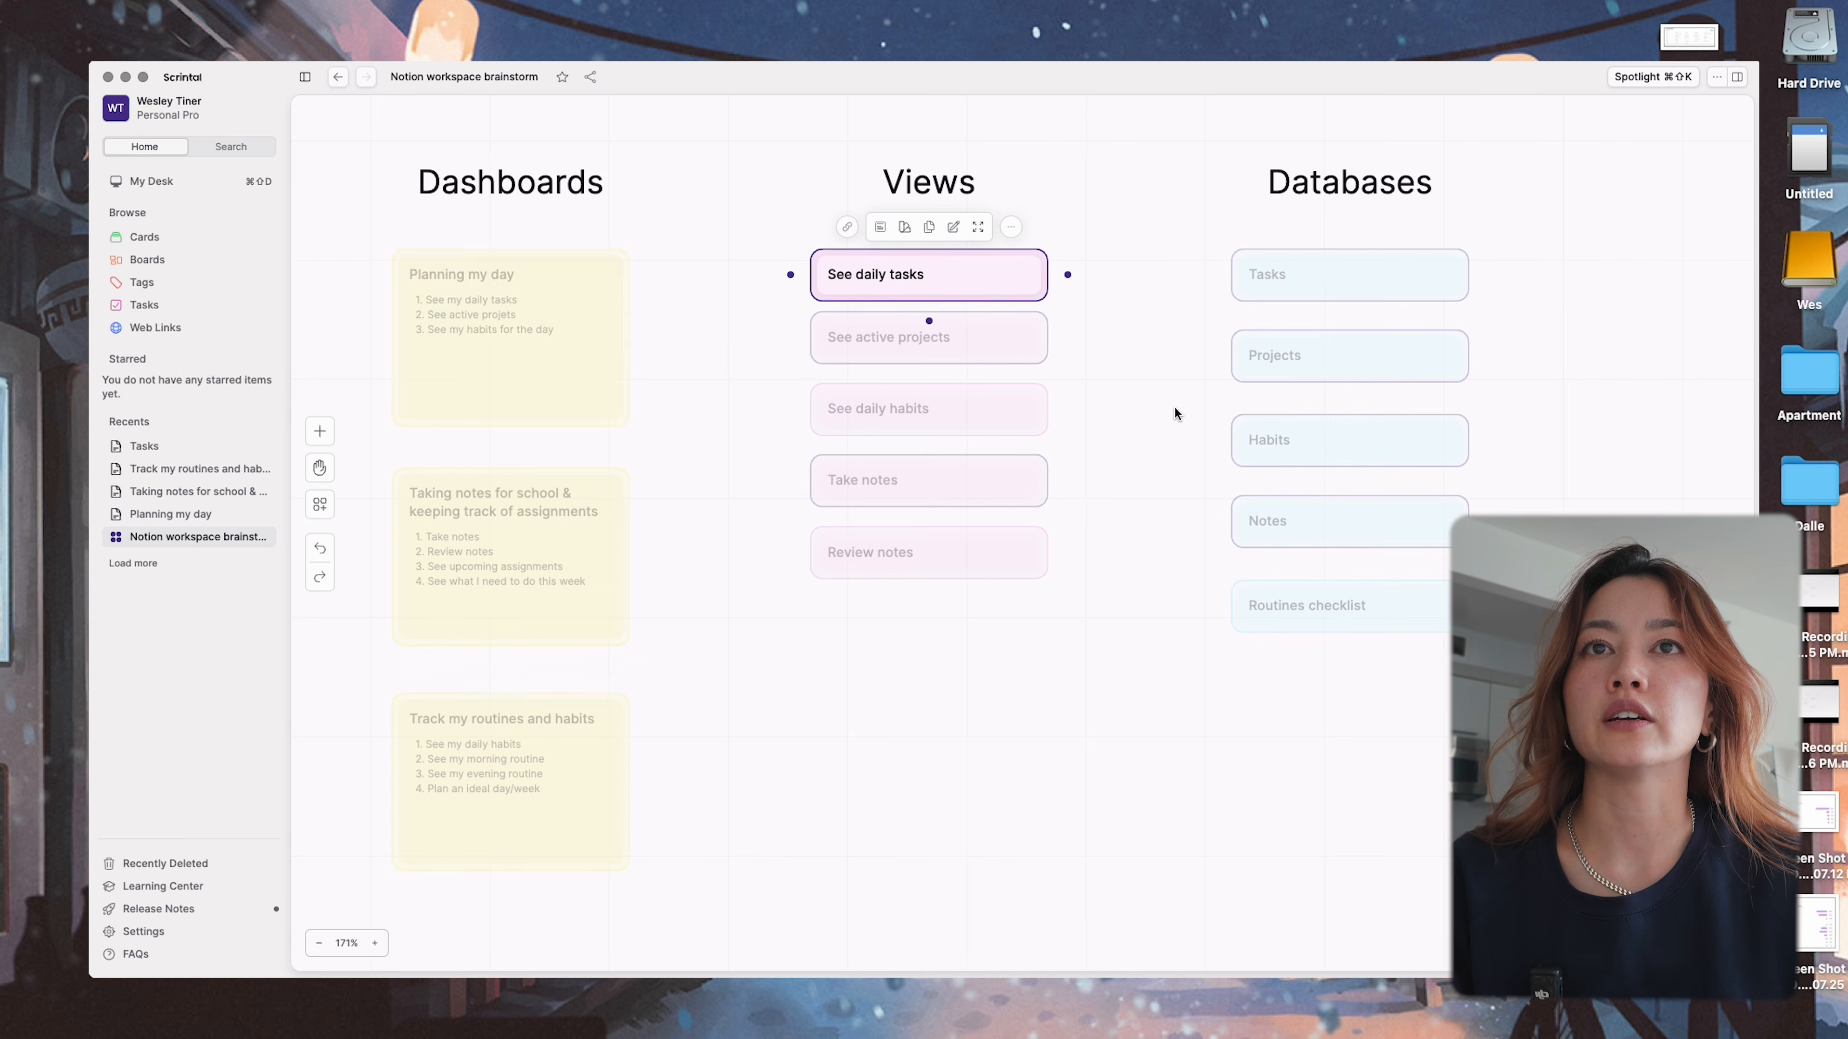
double_click(1018, 286)
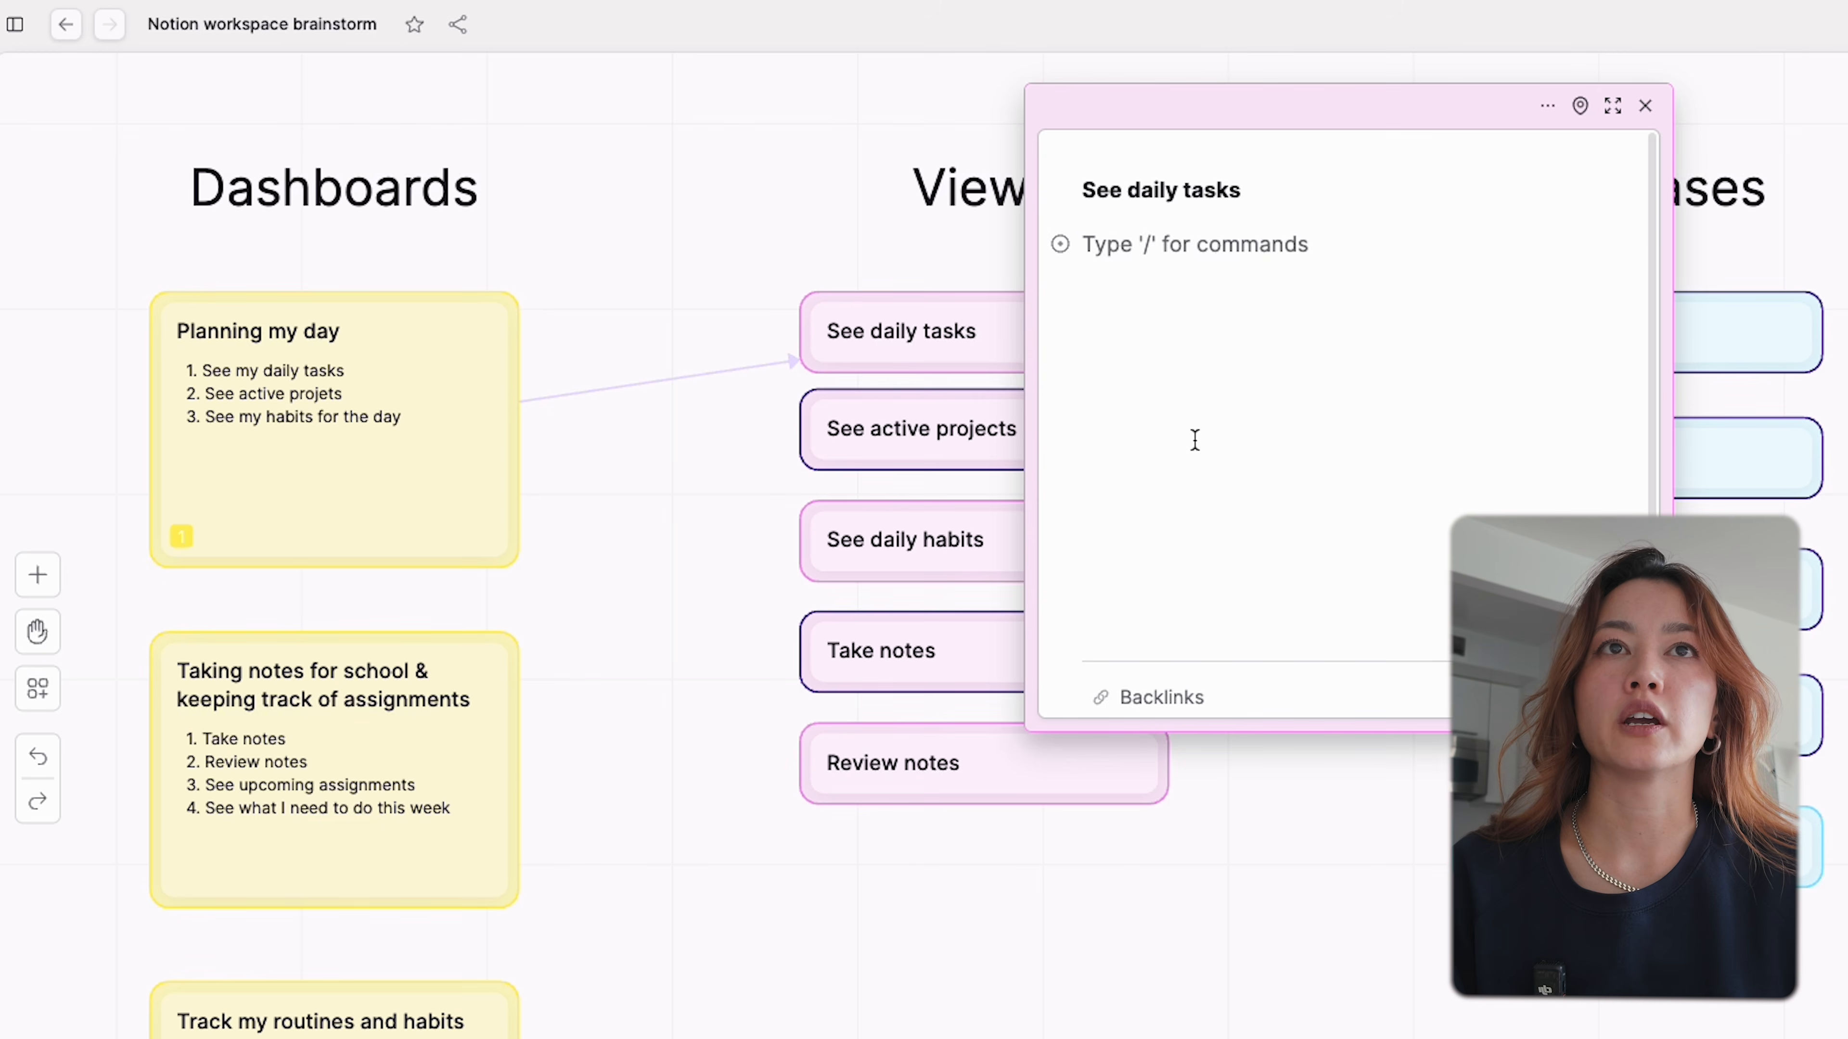
scroll(1063, 342, down, 3)
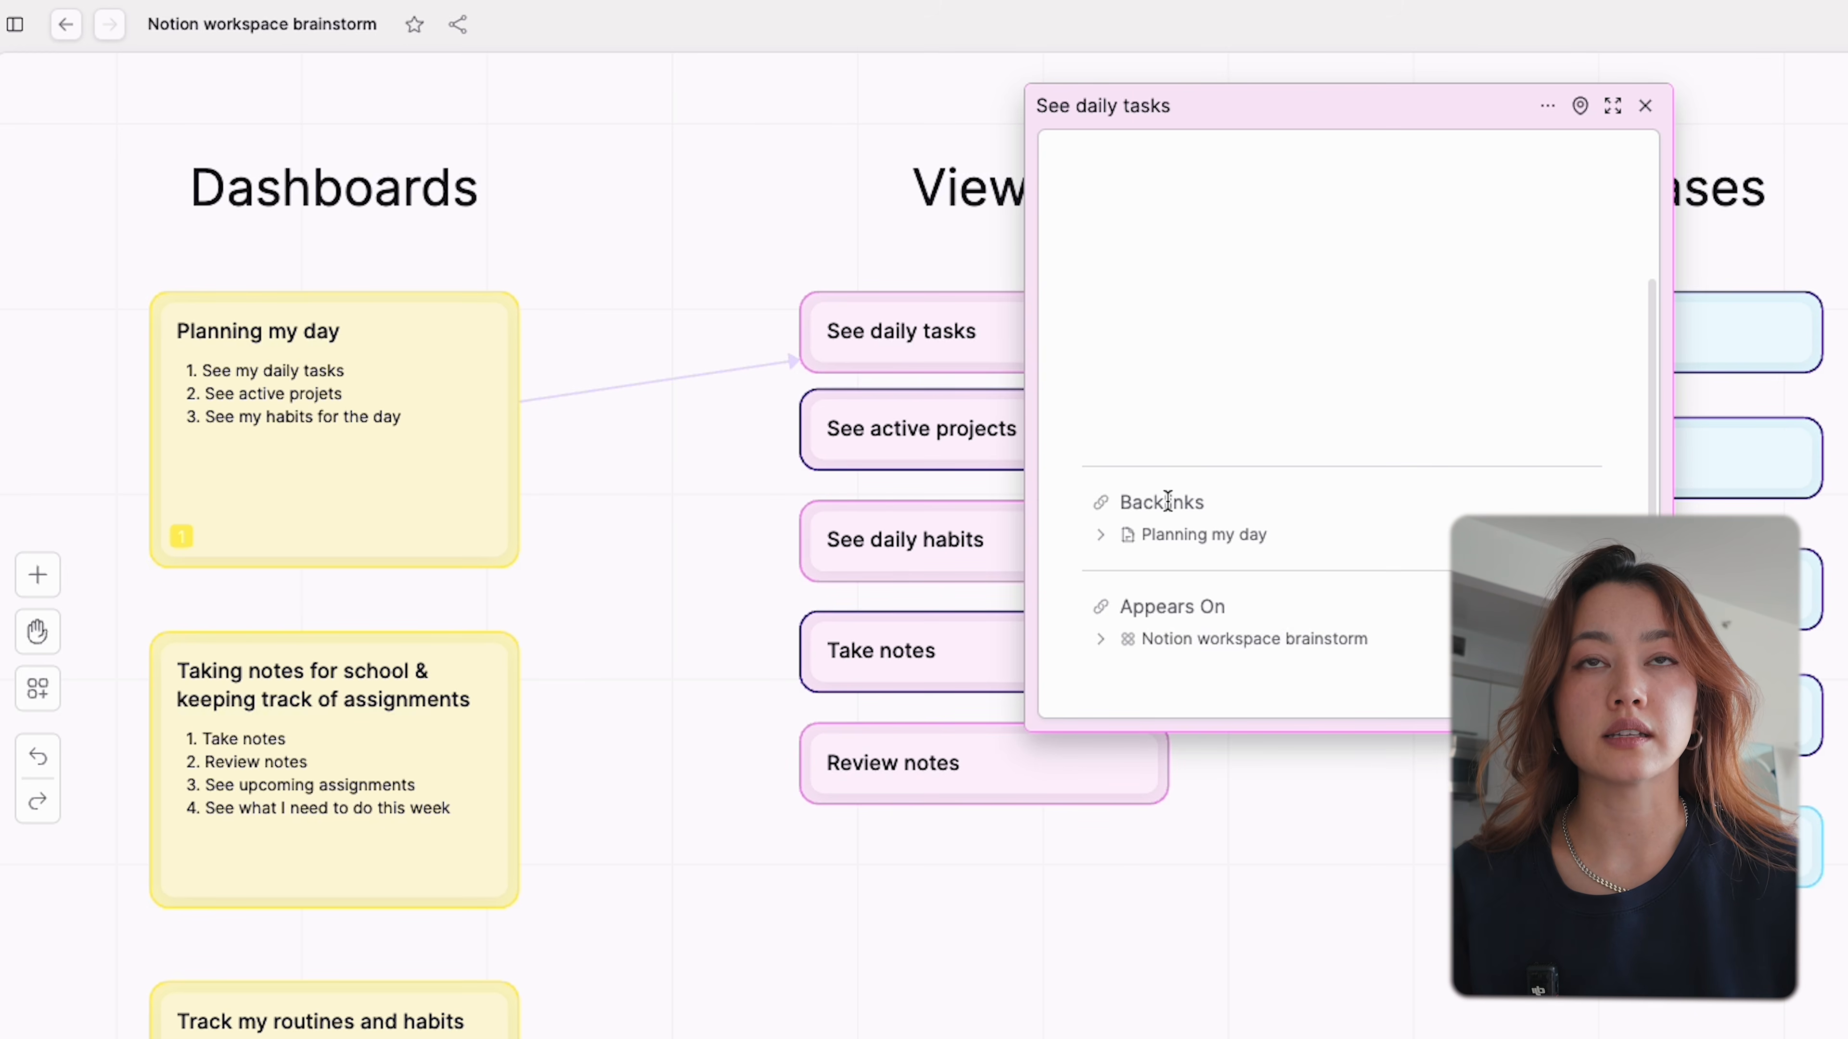
double_click(469, 399)
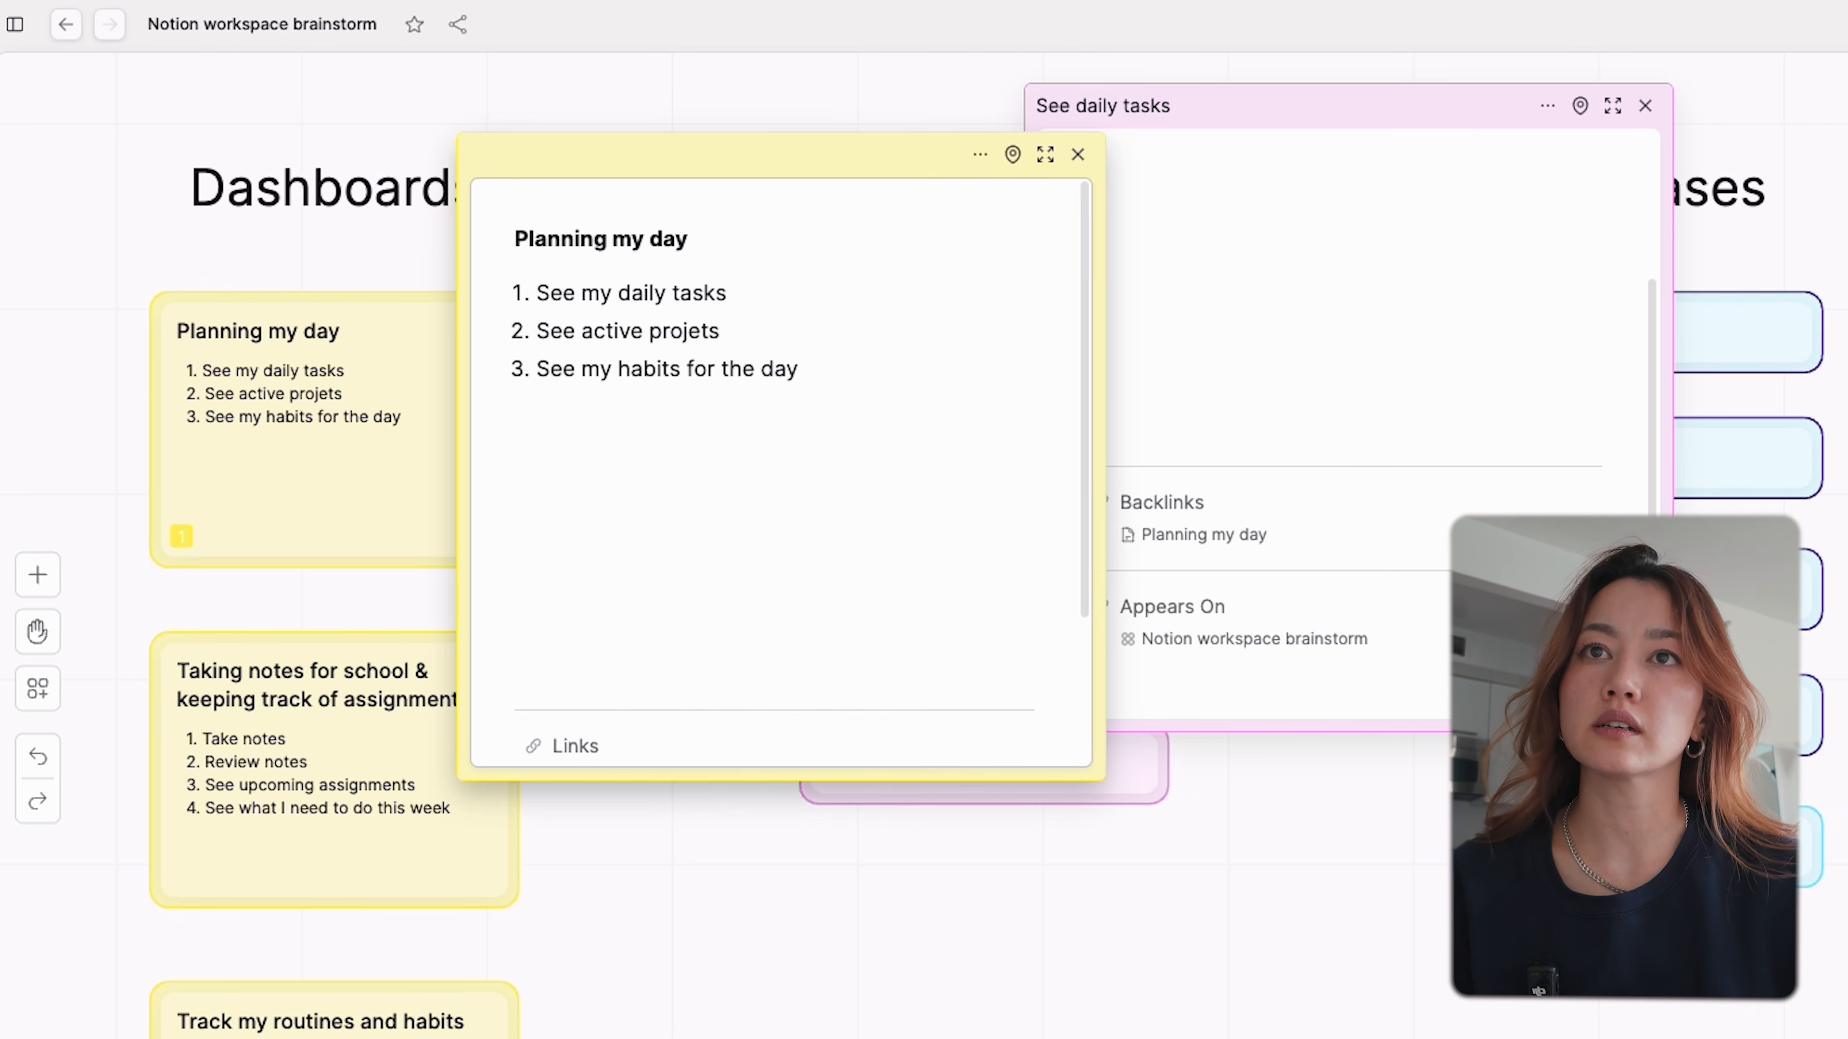
scroll(958, 526, down, 5)
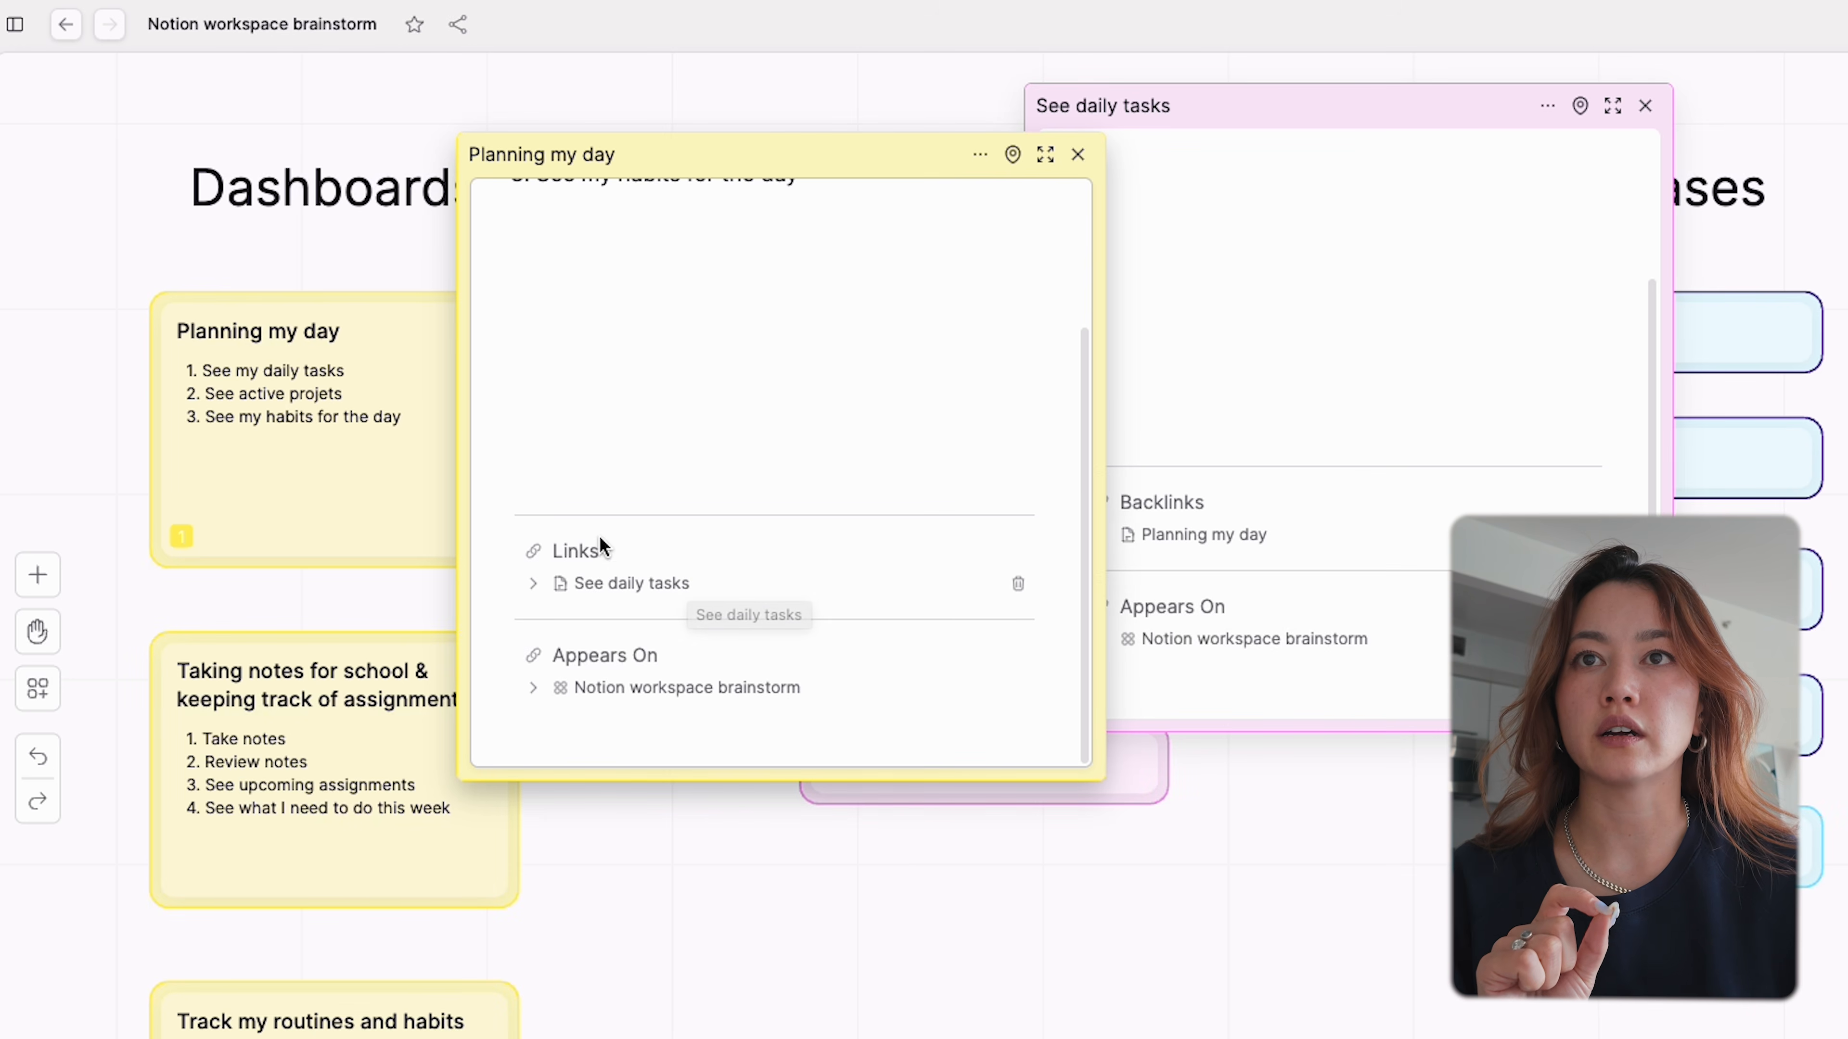
click(1076, 156)
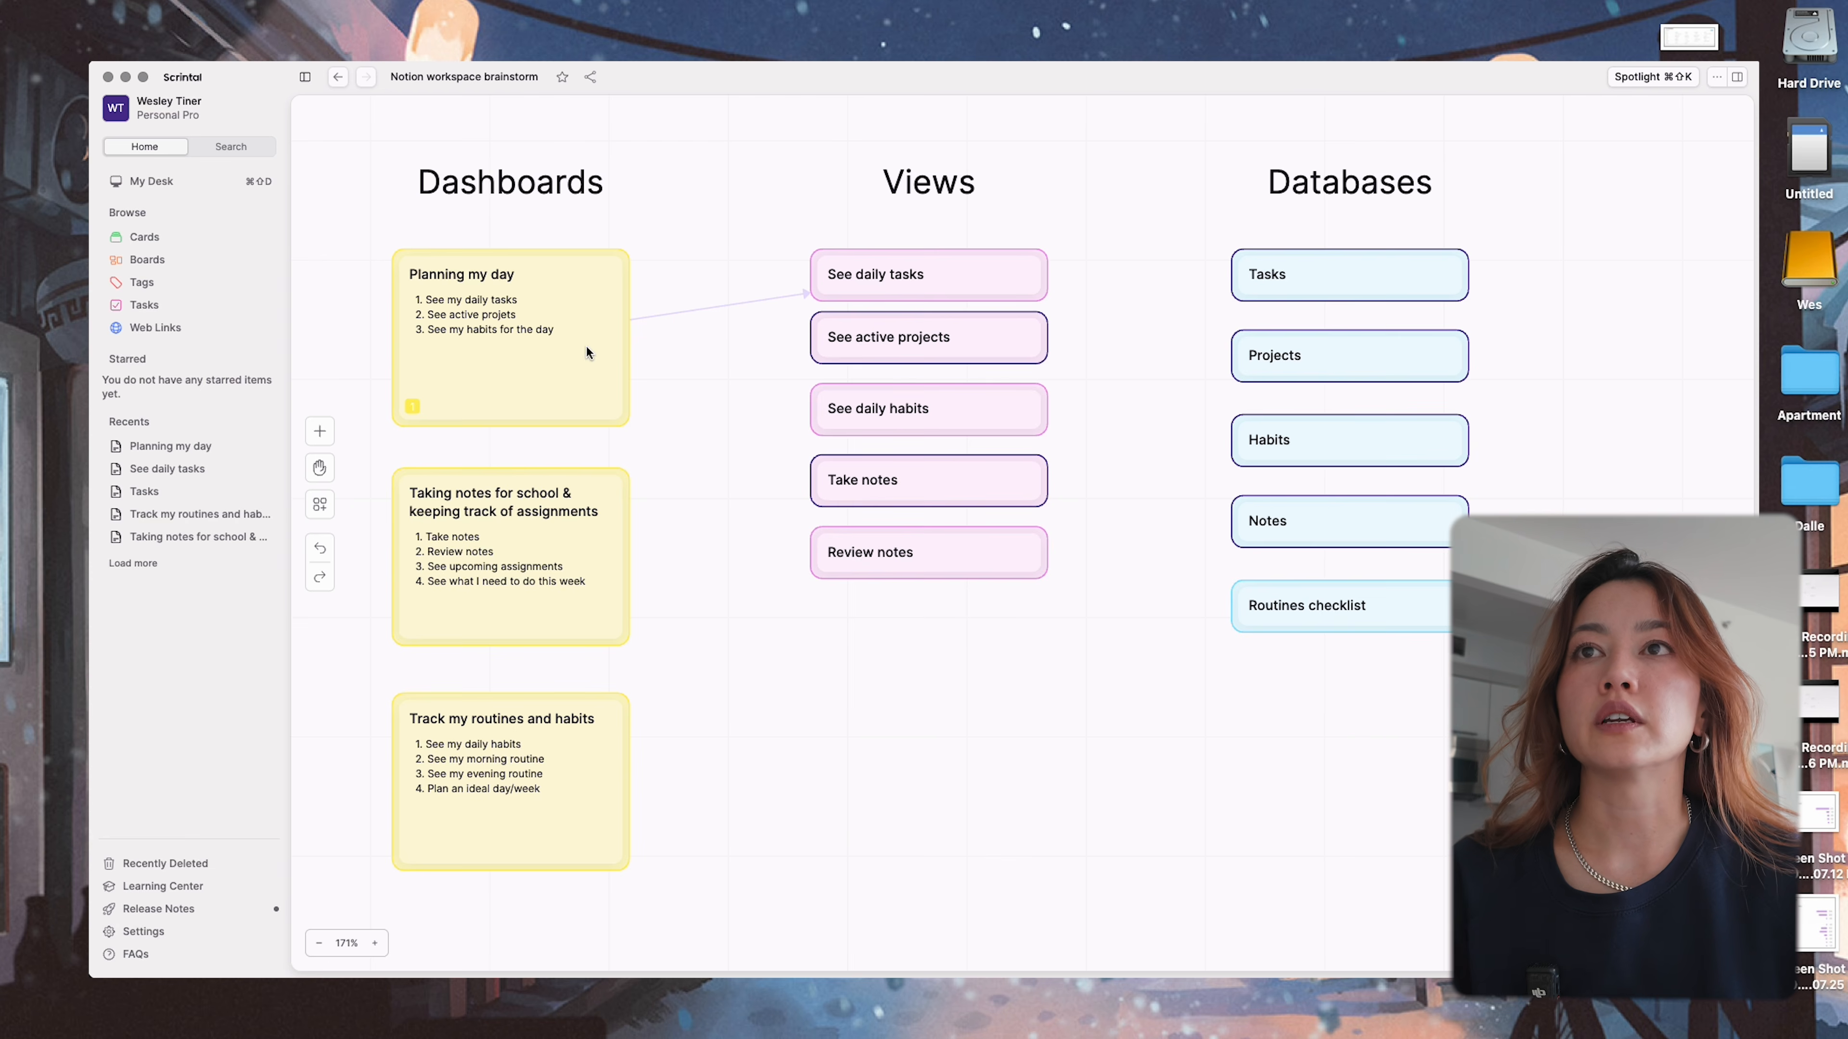
- Link the "Planning my day" card to "See active projects" and "See daily habits"
click(588, 353)
drag(650, 339, 827, 348)
click(602, 379)
drag(650, 339, 672, 348)
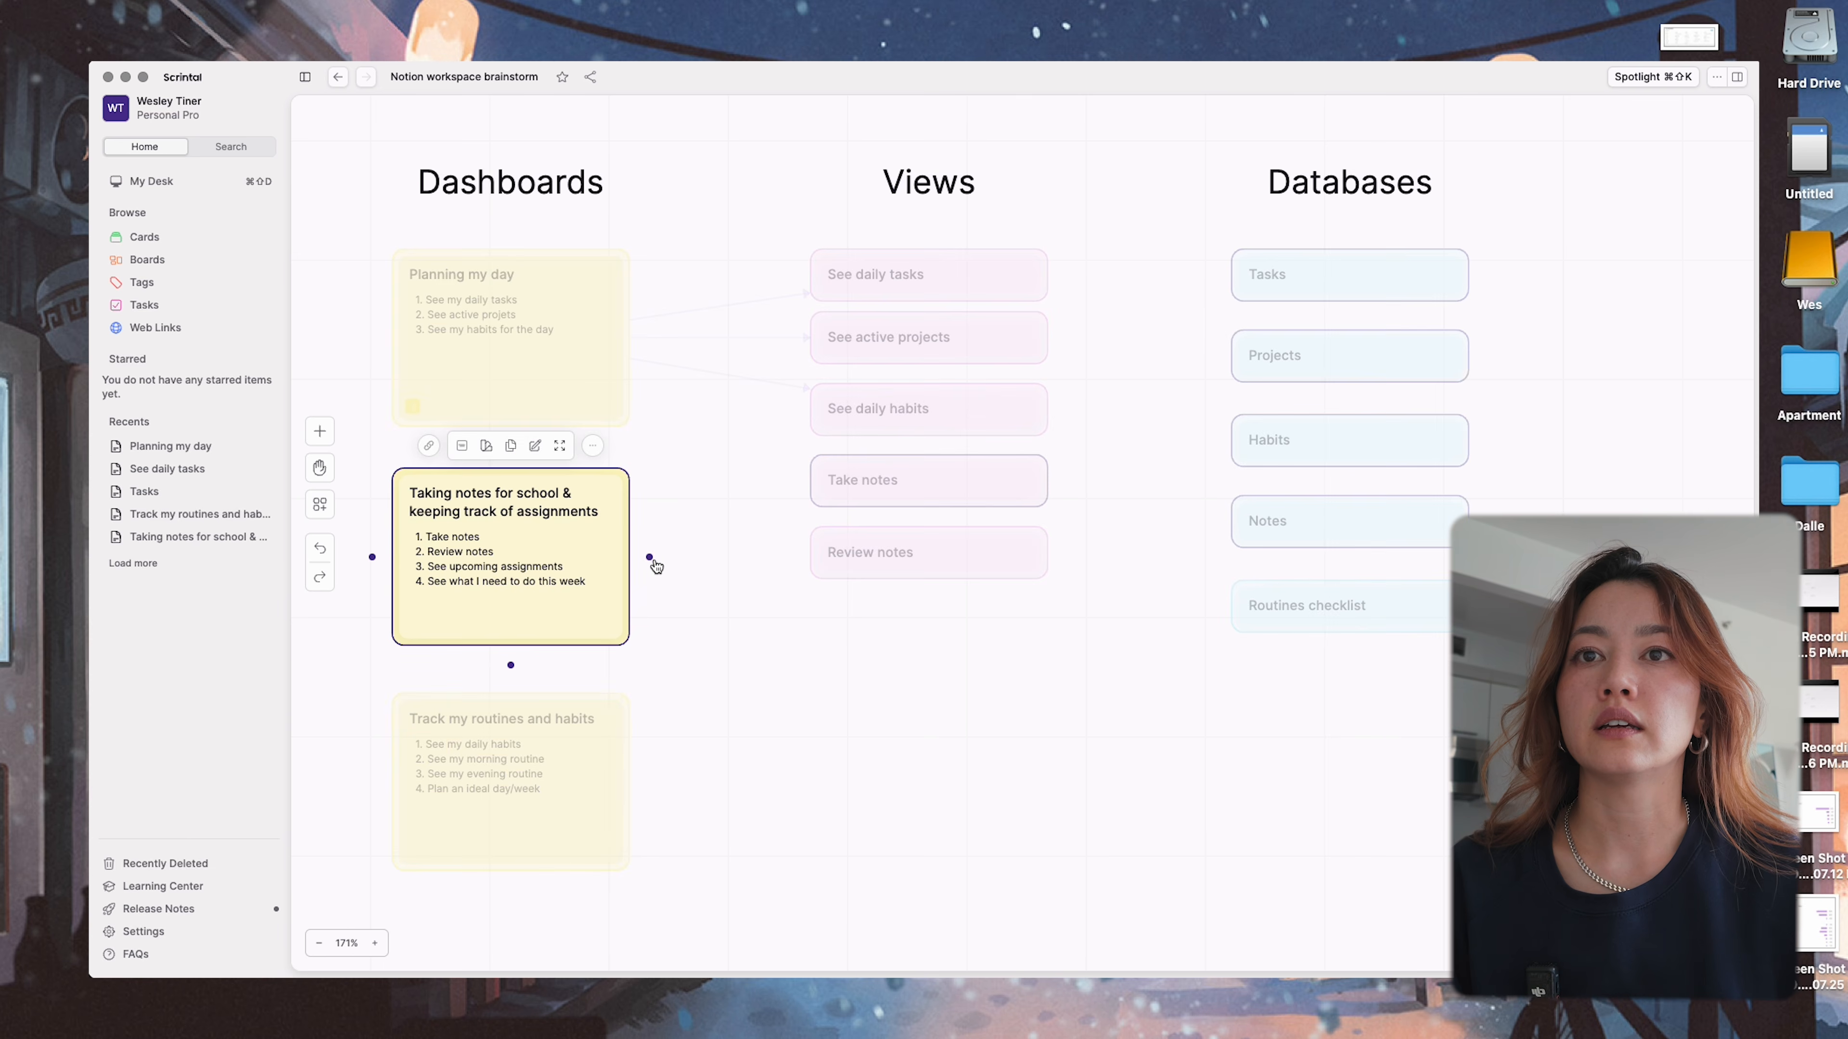
- Link the "Taking notes for school & keeping track of assignments" card to "Take notes" and "Review notes"
drag(650, 558, 818, 484)
click(469, 611)
drag(650, 558, 838, 550)
- Link the "Track my routines and habits" card to "See daily habits"
click(608, 800)
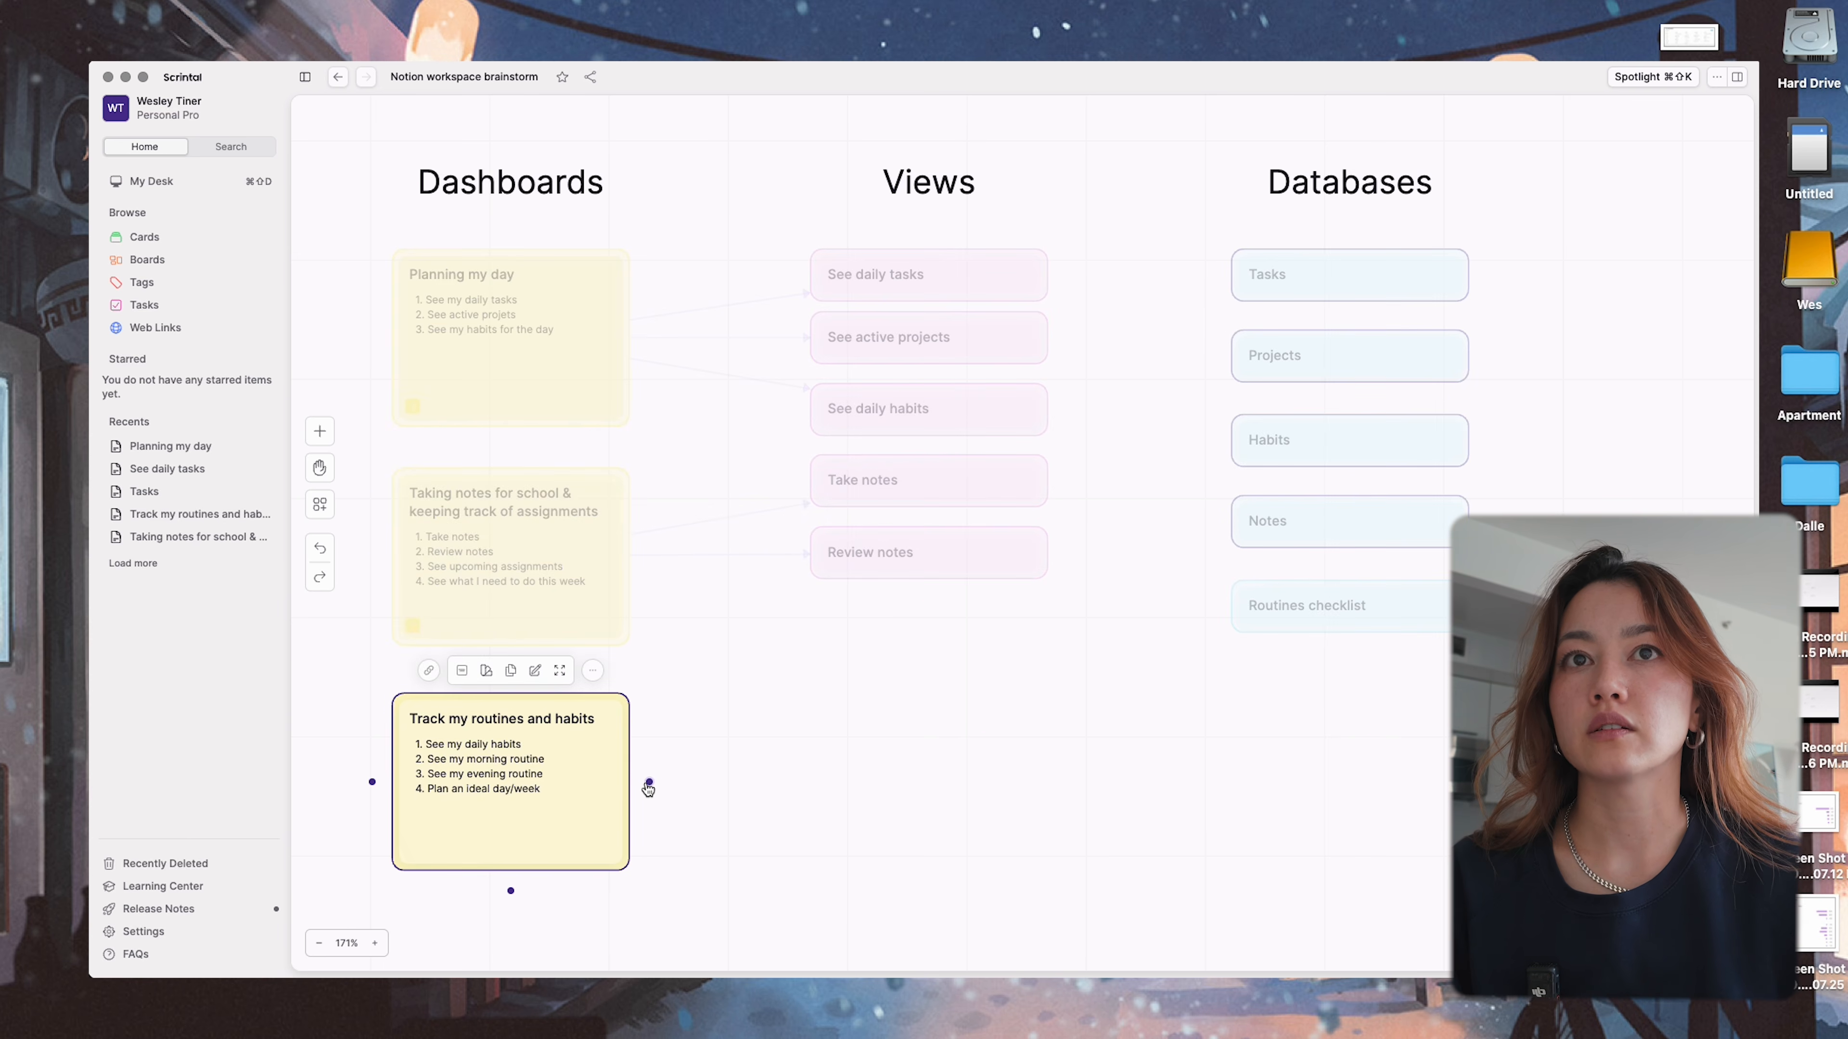
drag(650, 787, 815, 417)
click(1139, 444)
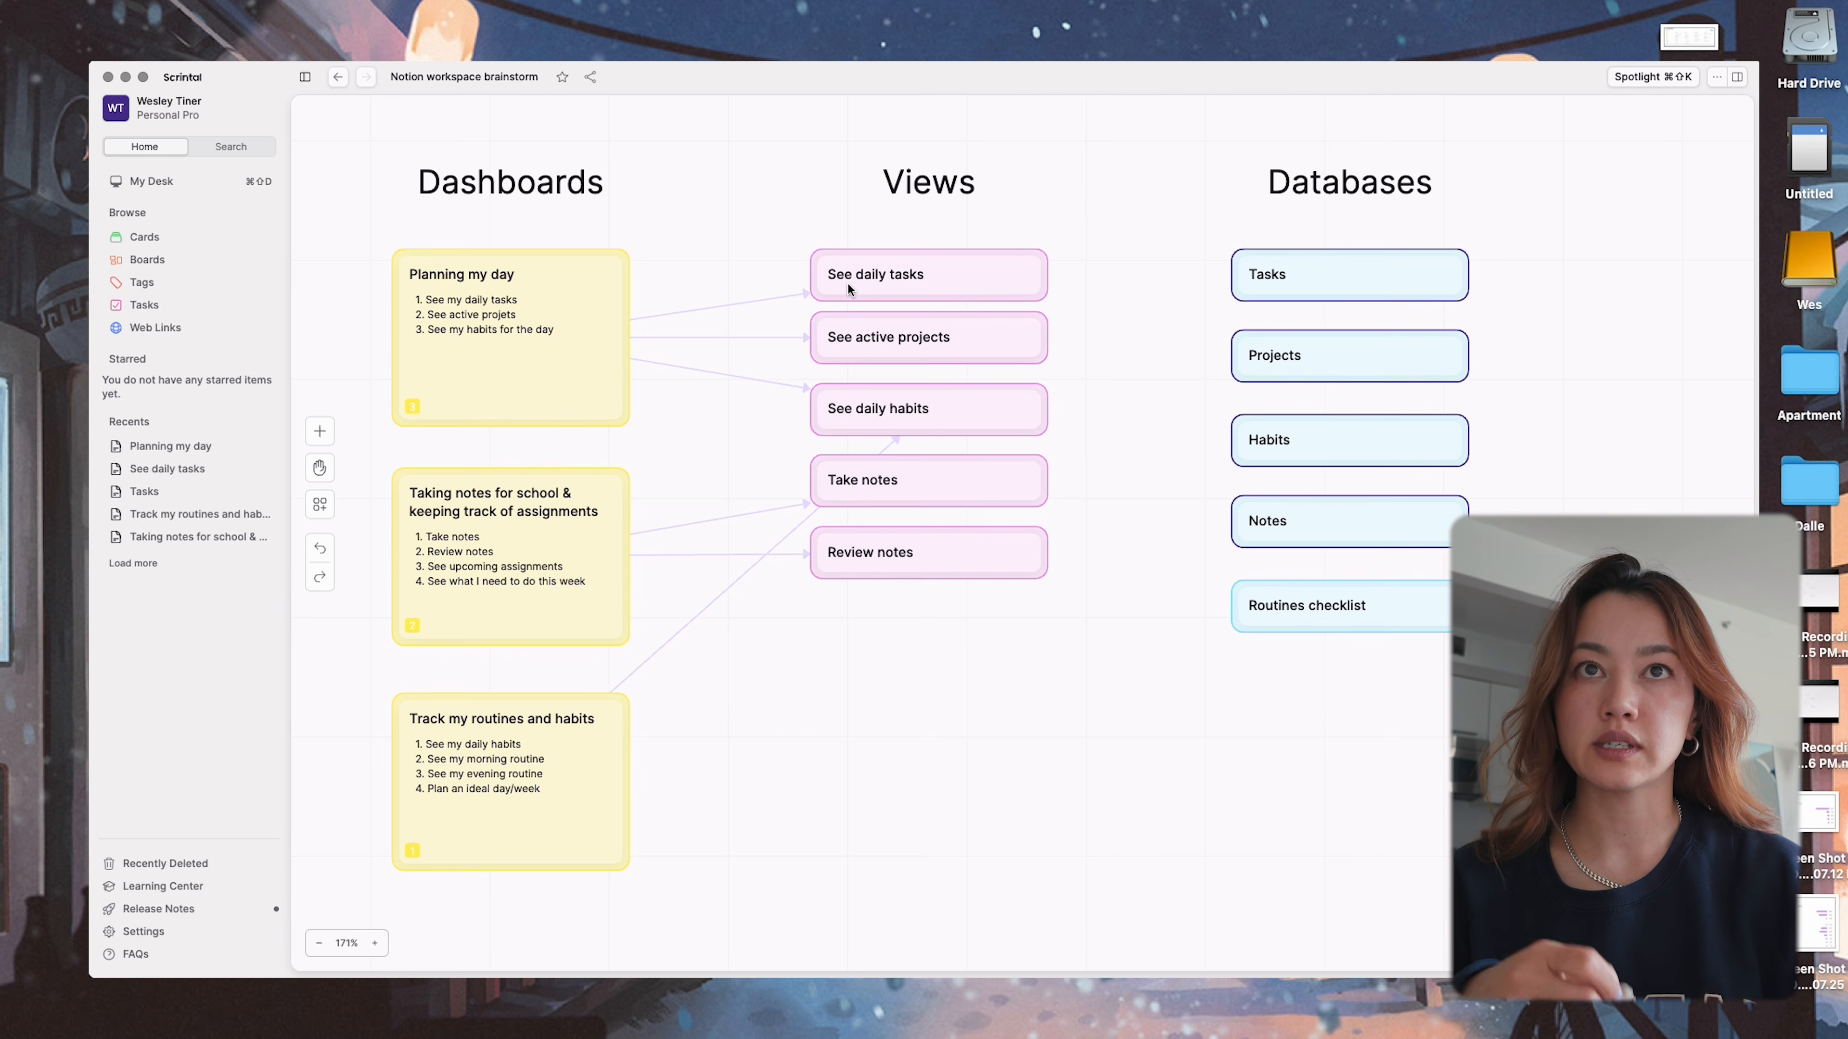
- Link "See daily tasks", "See active projects" and "See daily habits" to the Tasks, Projects and Habits database cards respectively
click(932, 274)
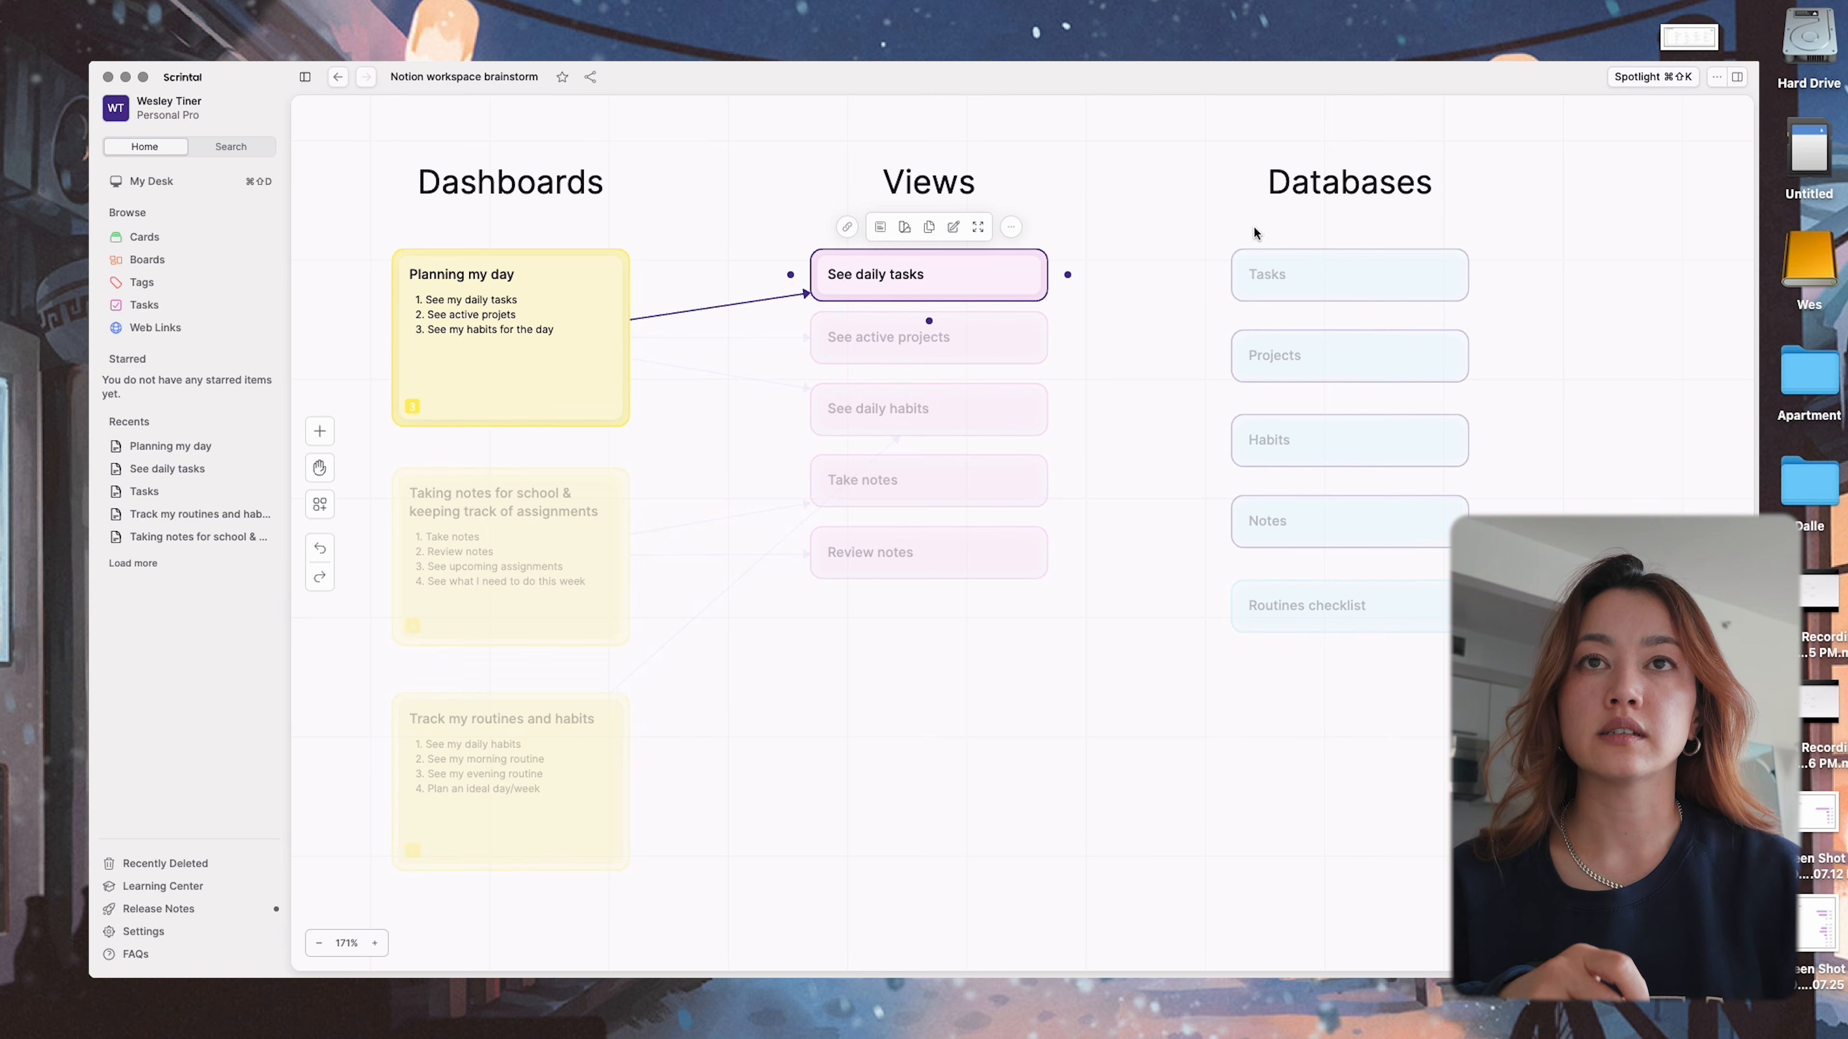
click(1278, 266)
click(971, 337)
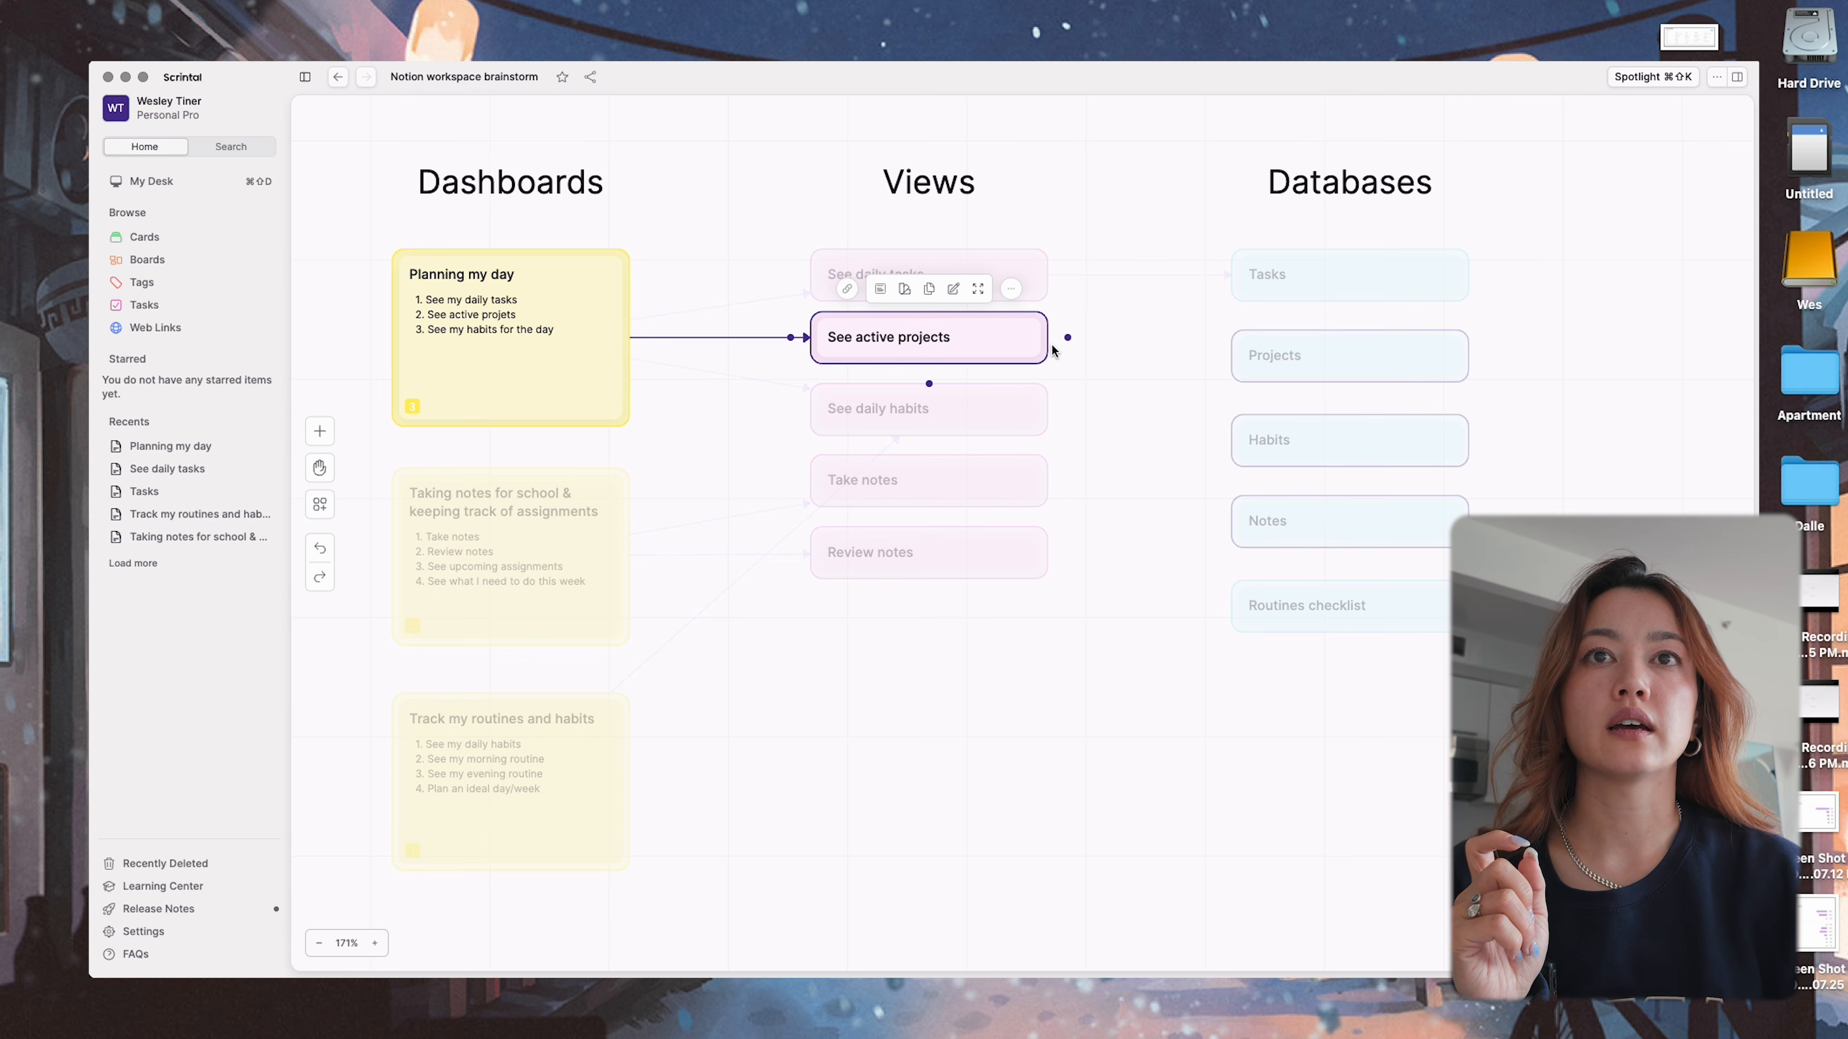
drag(1066, 338, 1273, 356)
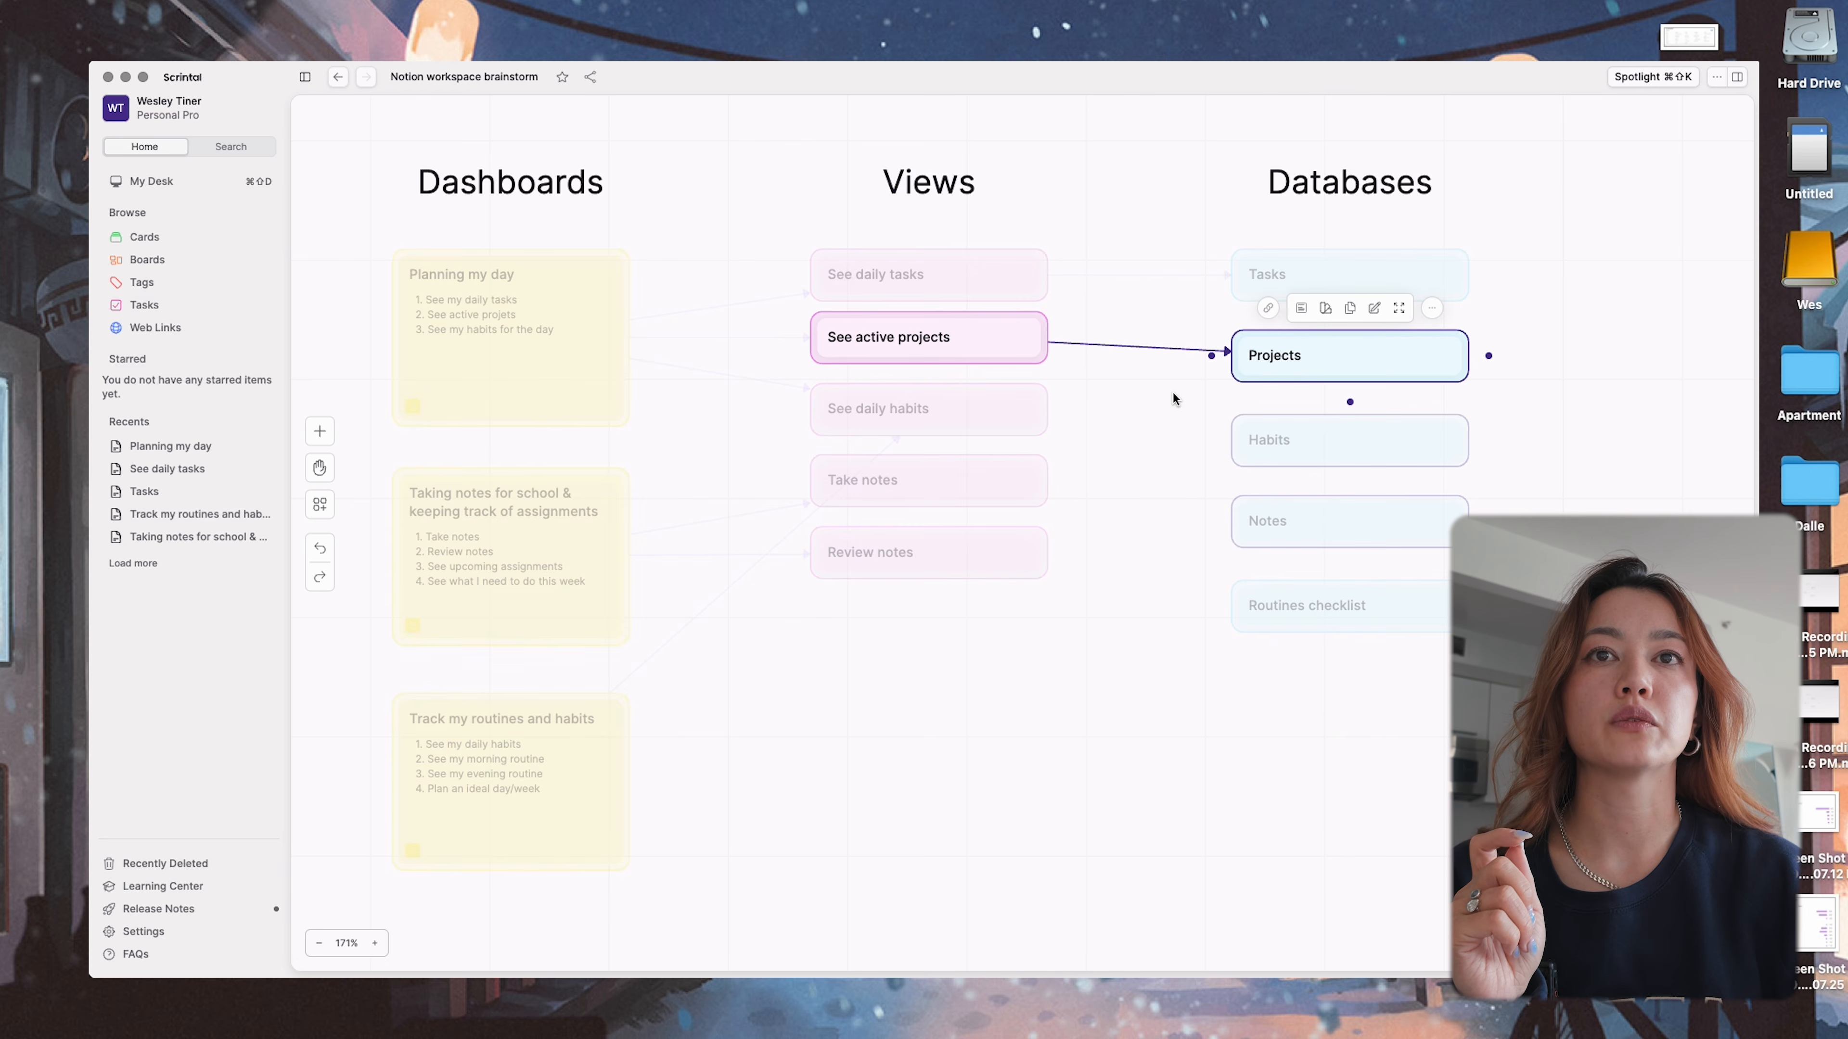
click(925, 406)
drag(1065, 410, 1252, 439)
- Link both the "Take notes" and "Review notes" cards to the Notes database card
click(975, 473)
drag(1065, 481, 1244, 518)
click(899, 561)
drag(1062, 552, 1241, 521)
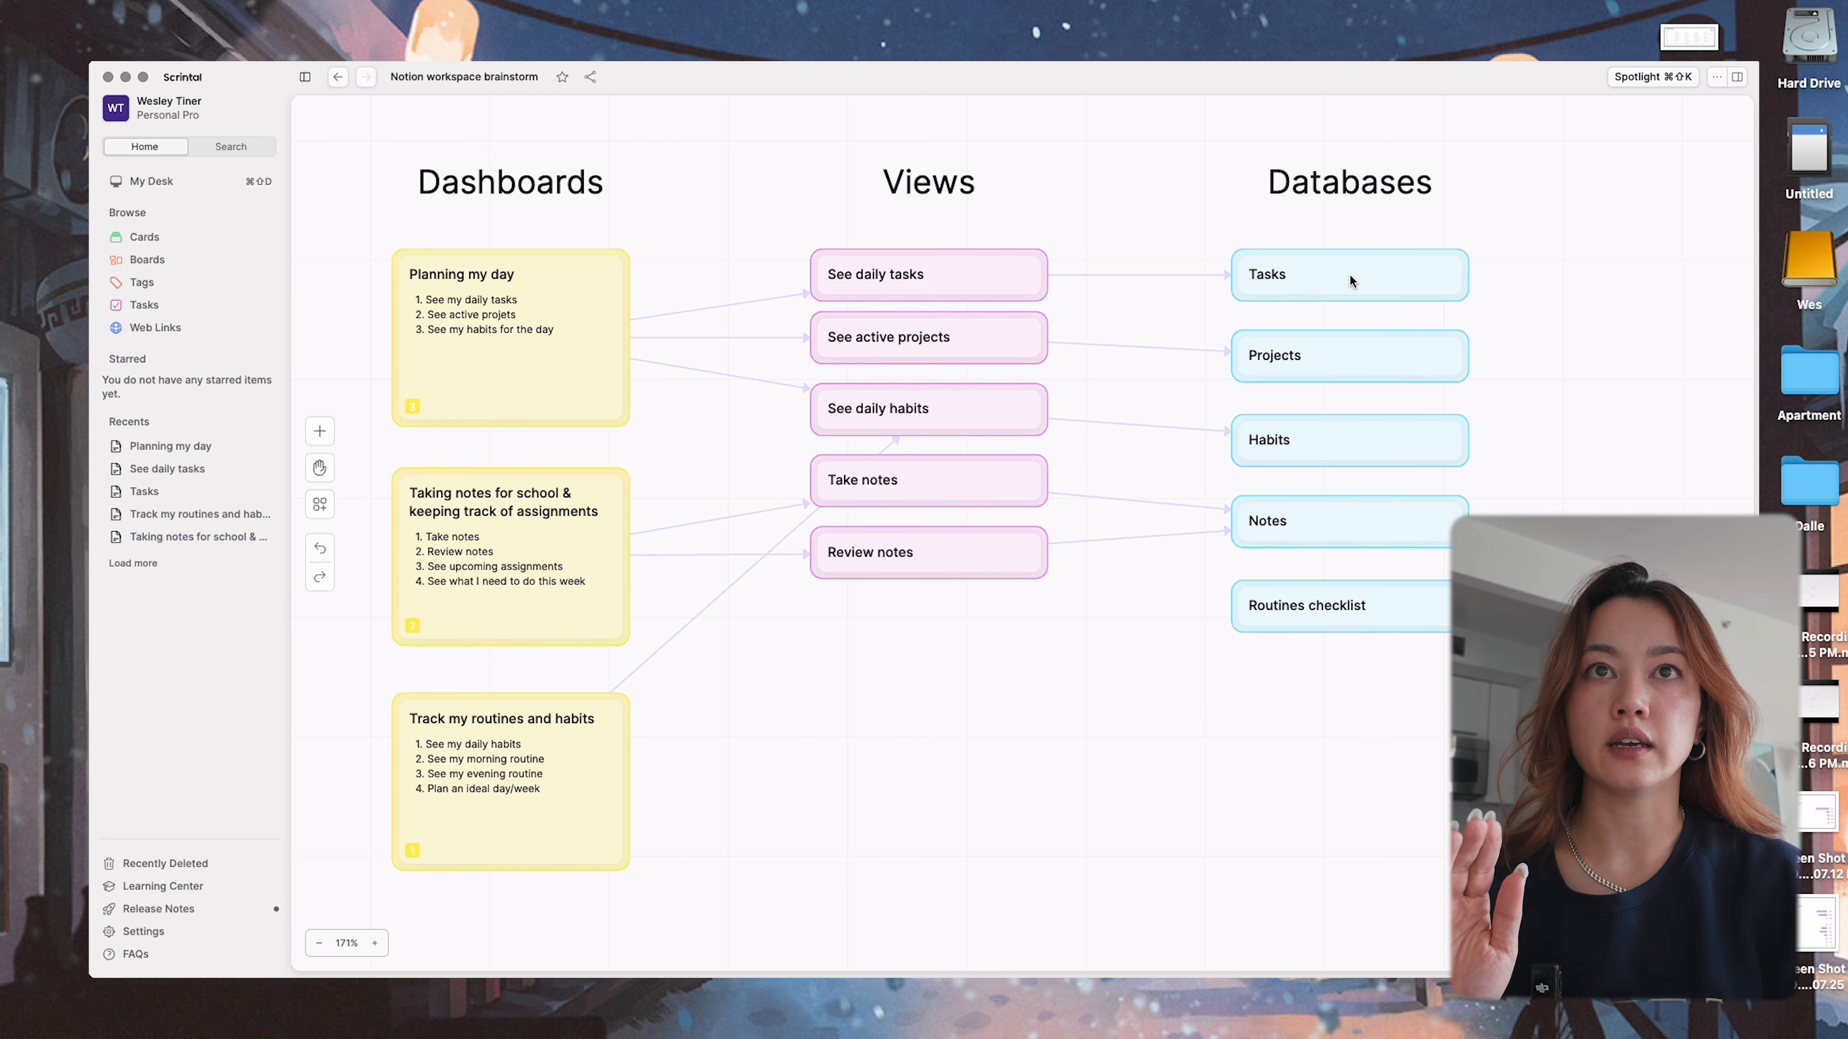
- Examine the links listed inside the "Planning my day" and "See daily tasks" cards
double_click(458, 378)
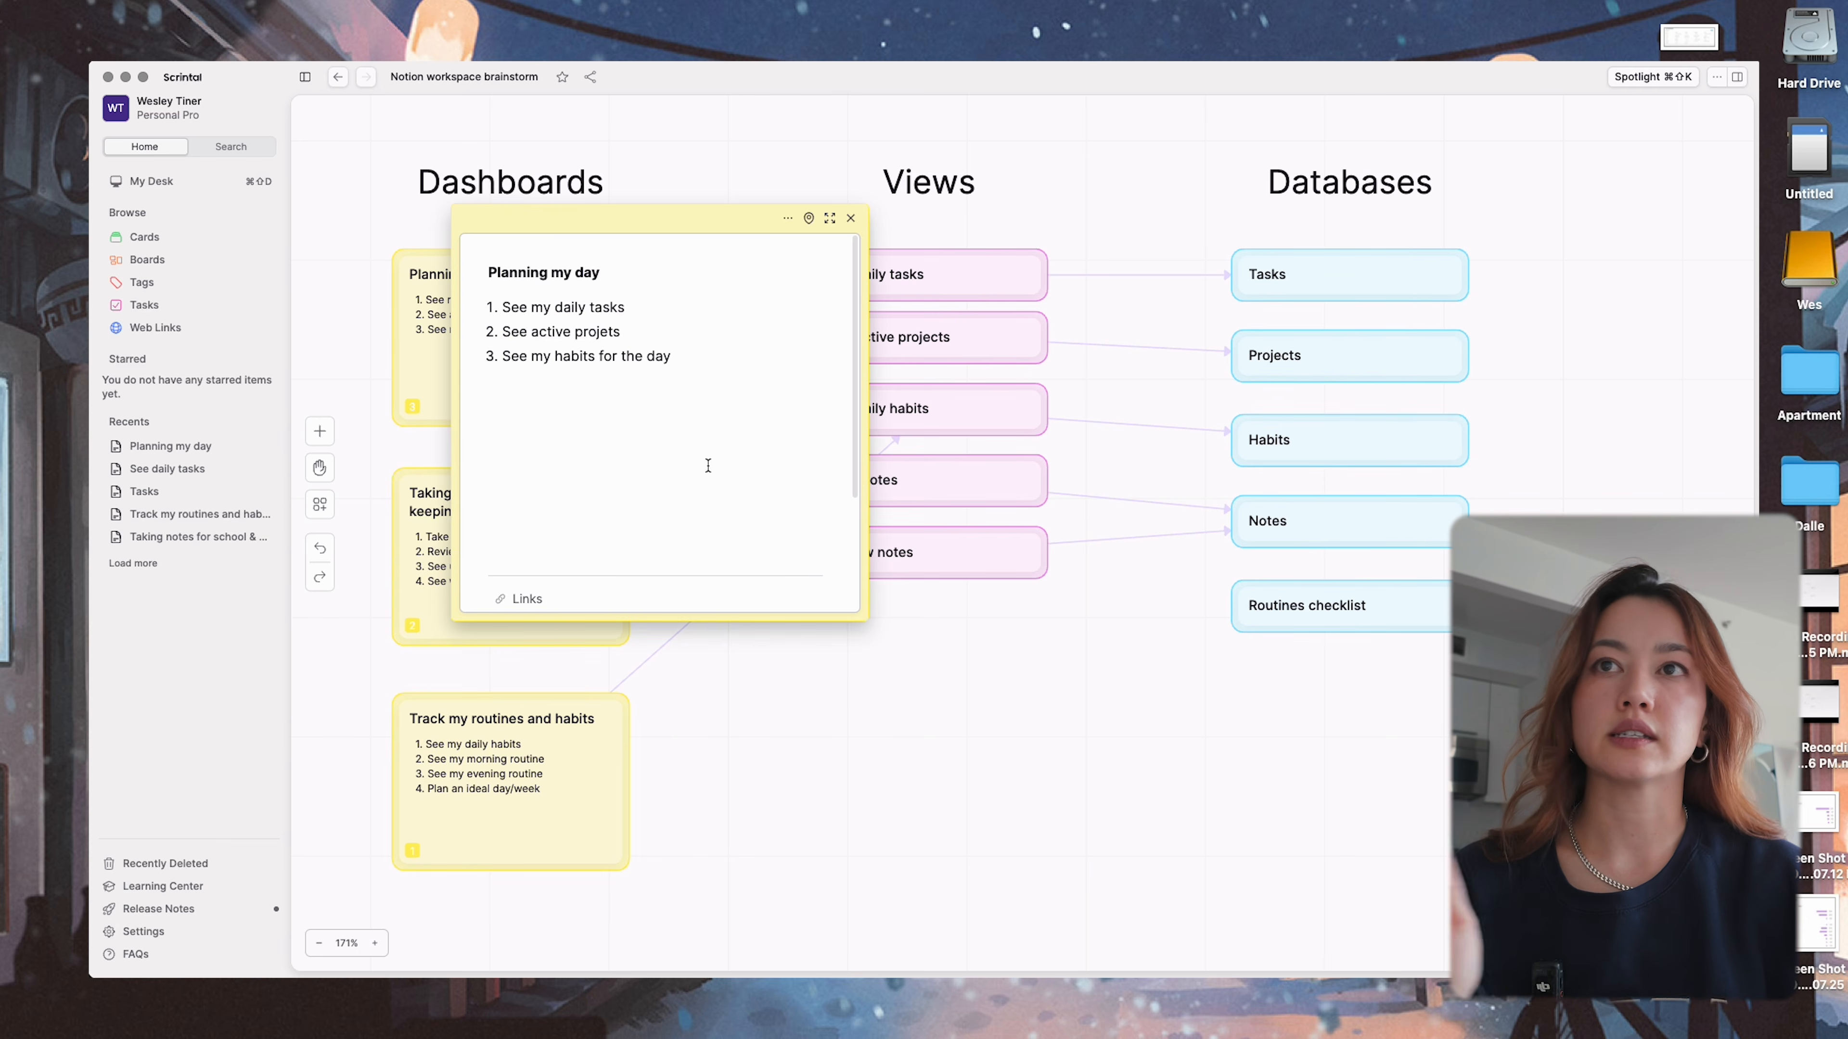
scroll(704, 522, down, 5)
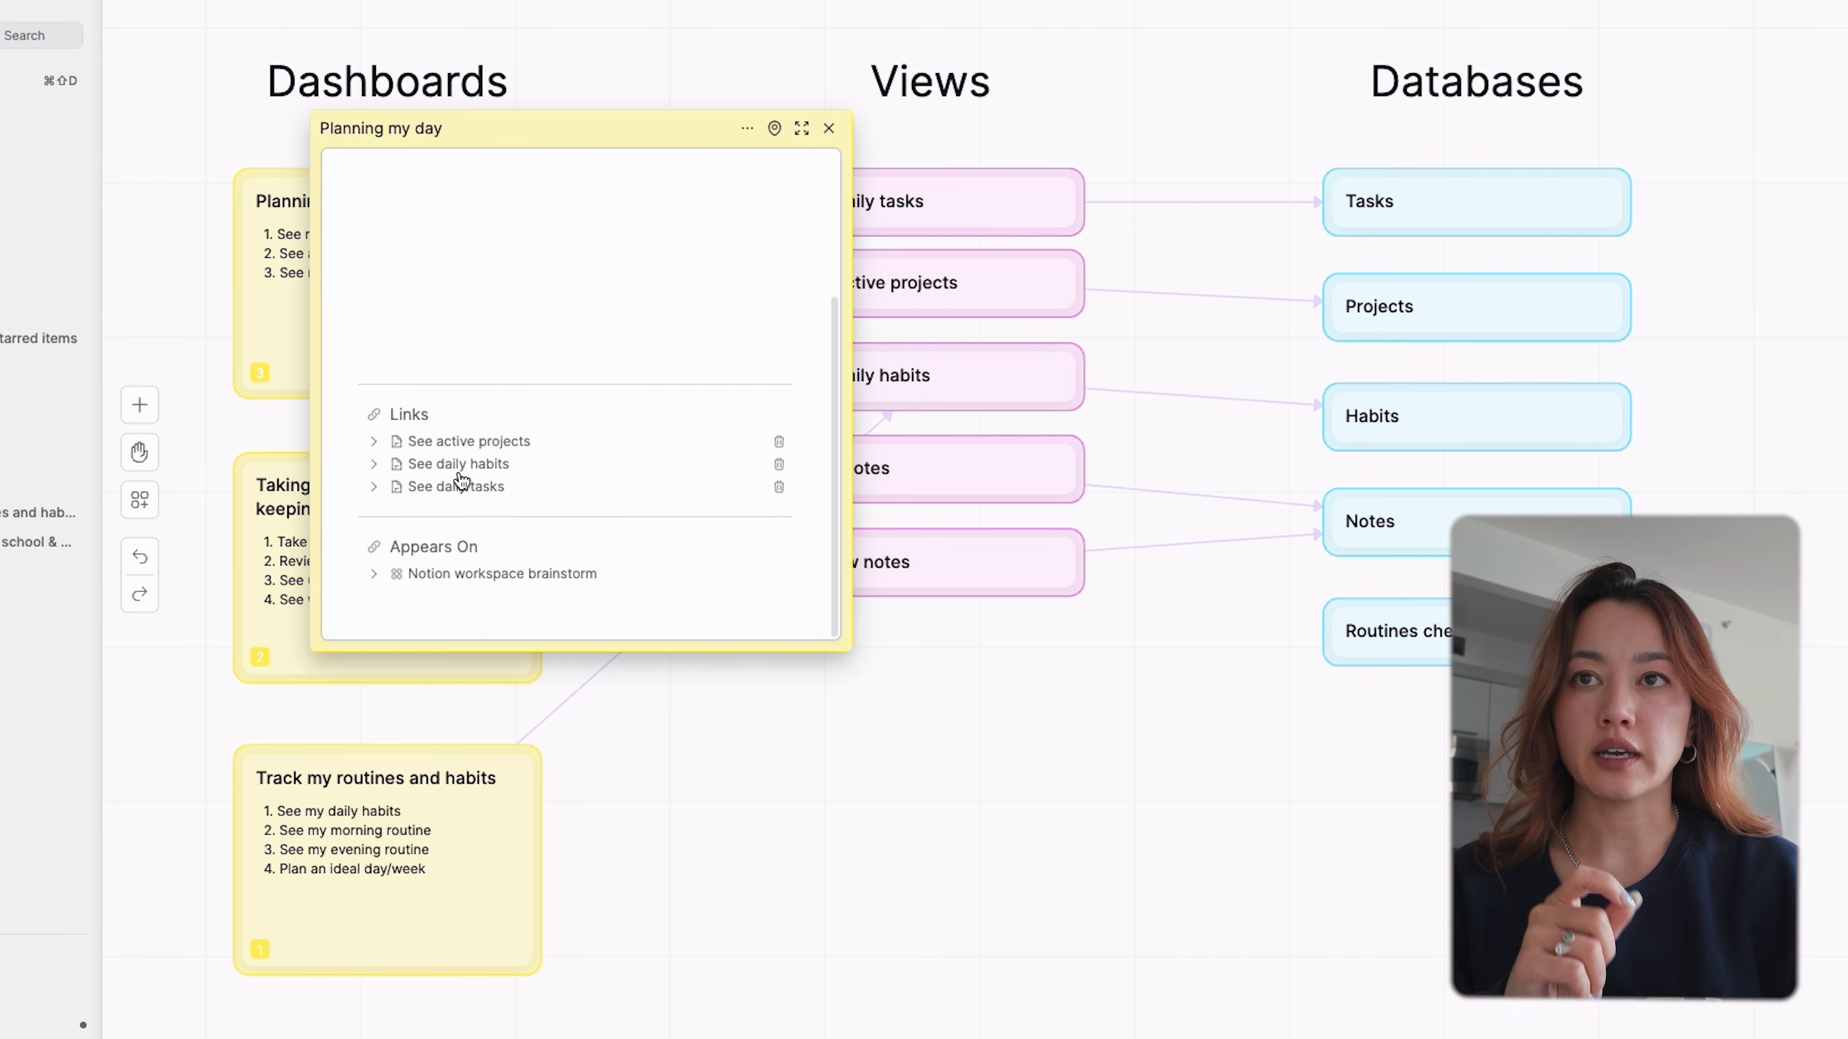
click(828, 128)
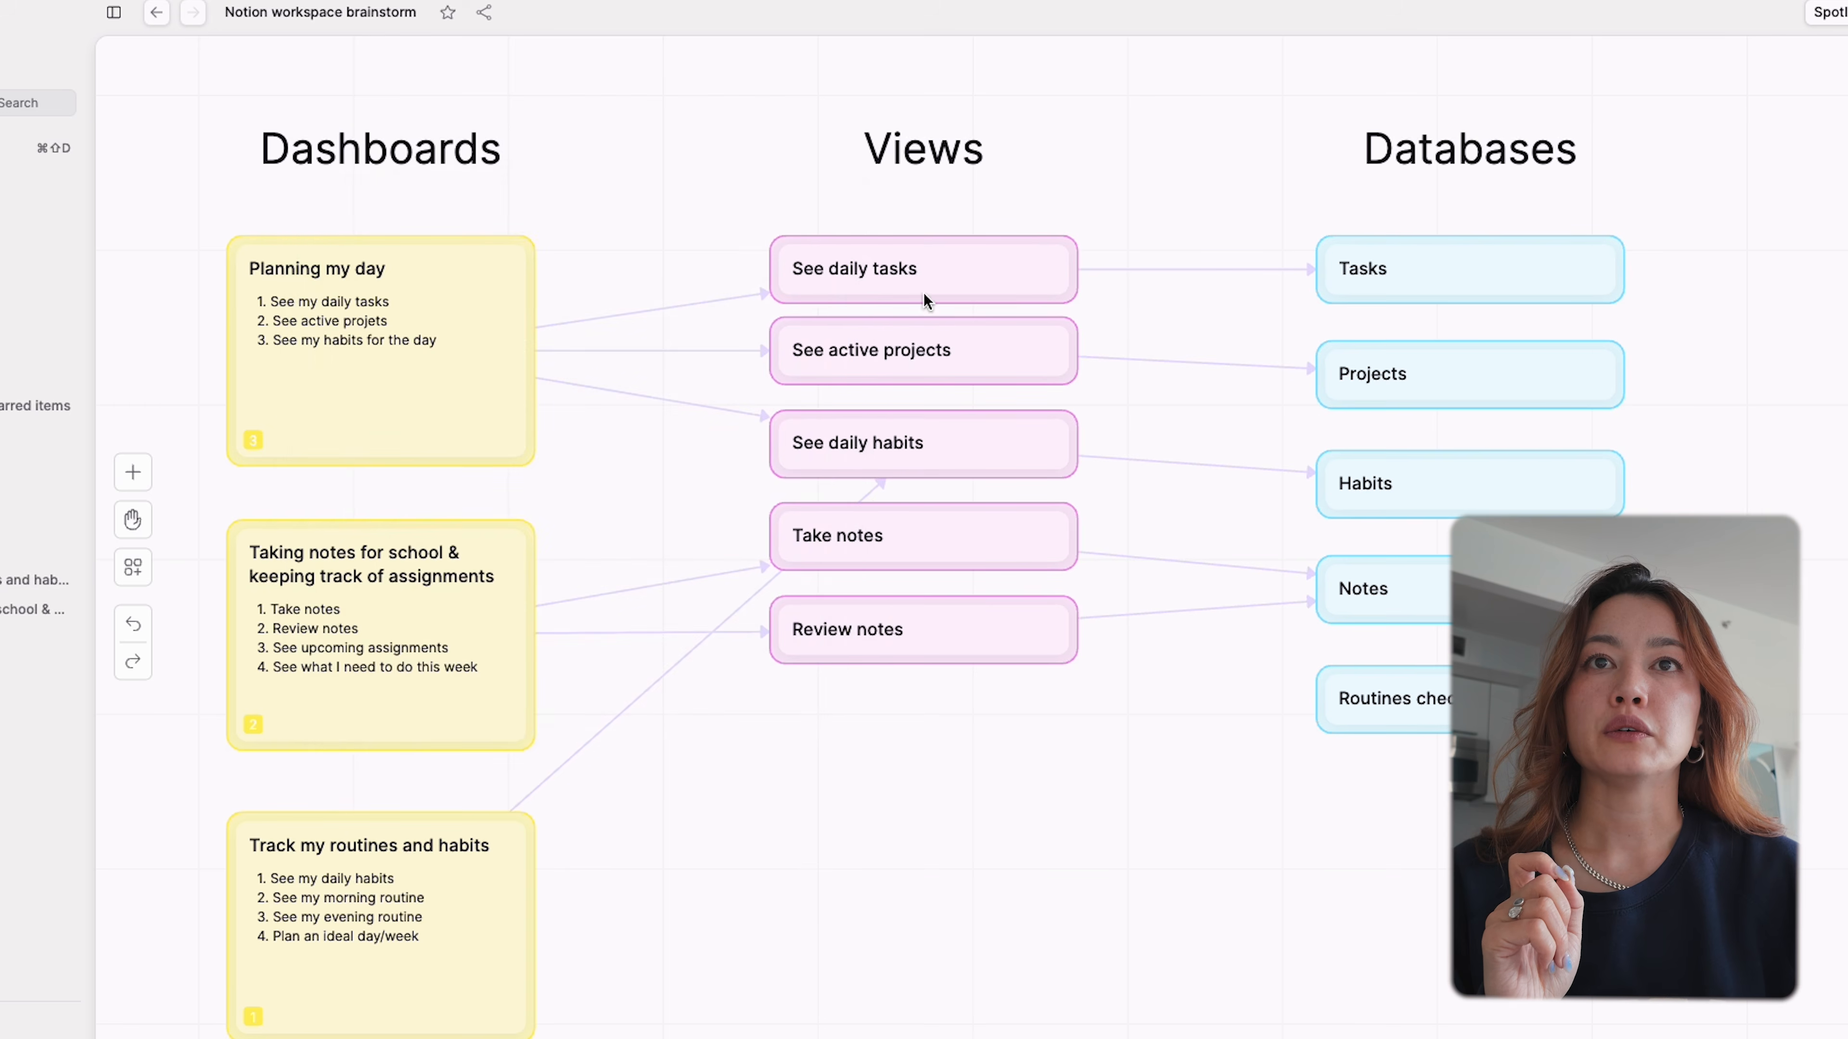
click(926, 300)
scroll(1176, 520, down, 4)
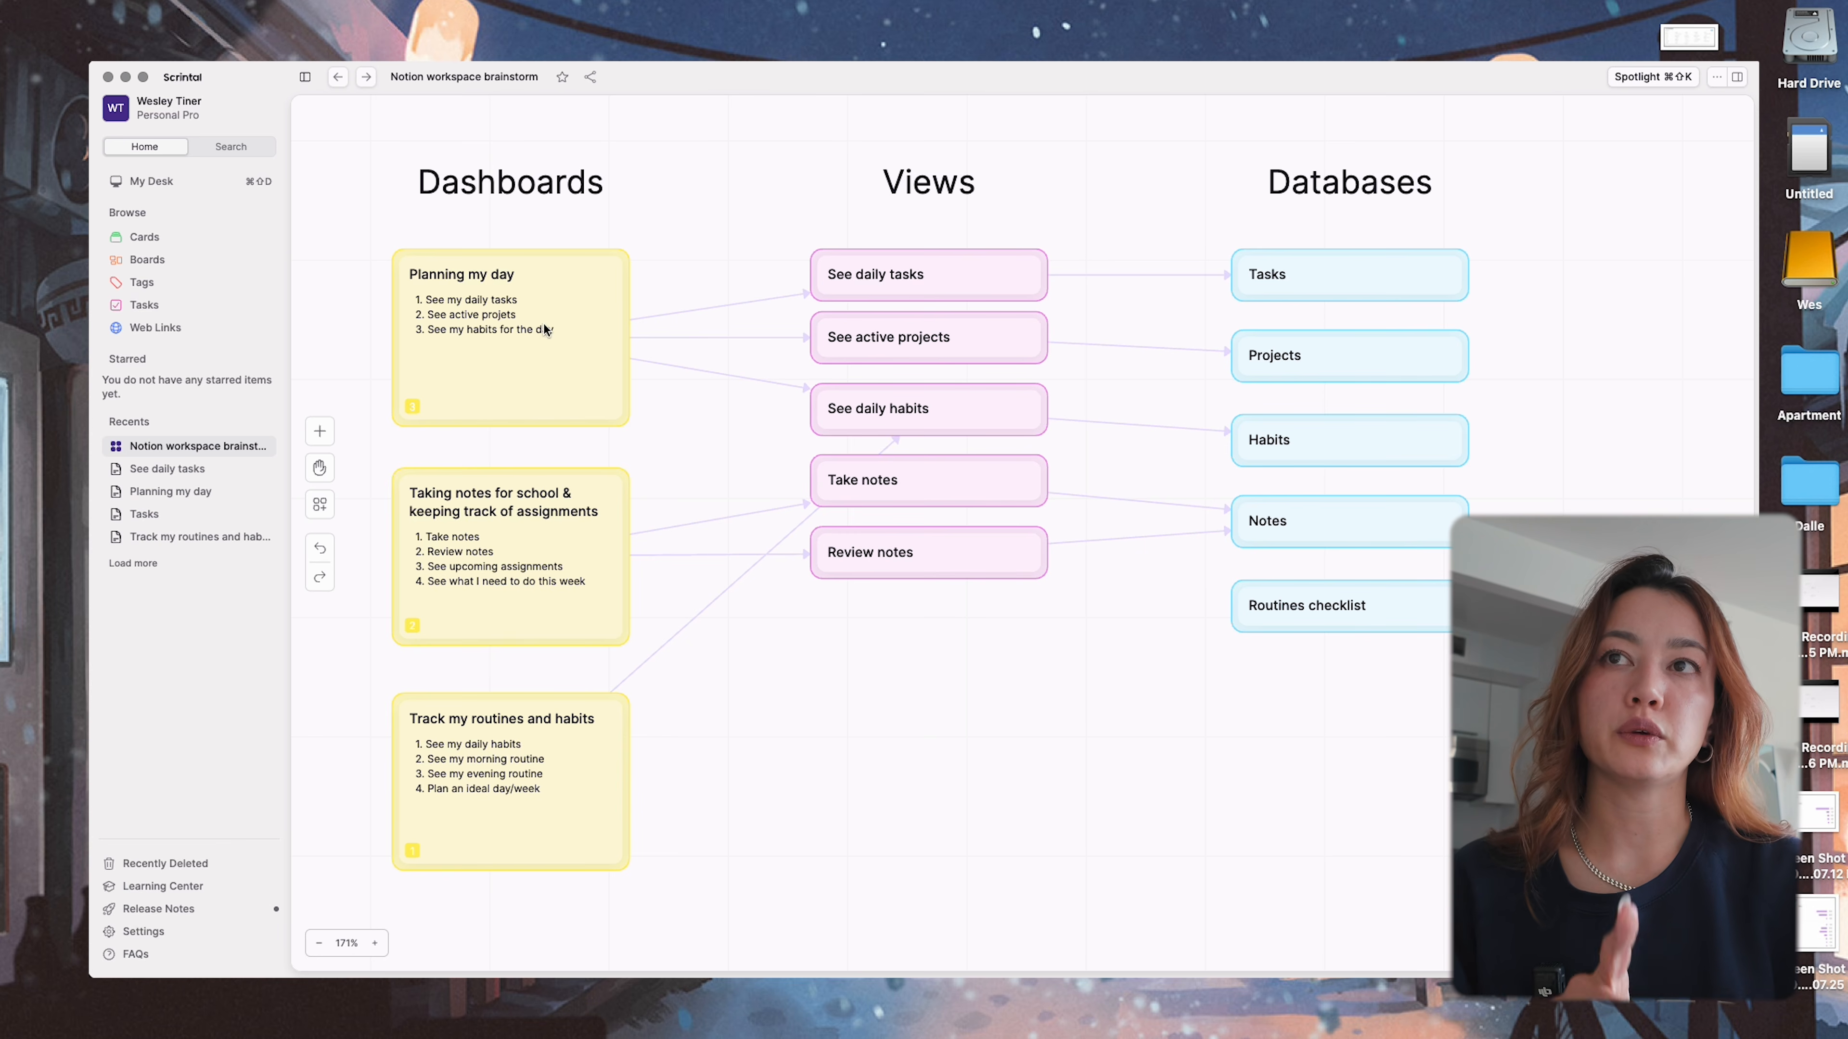
- Tag all cards in the three columns with #todo and check the tag inside "See daily tasks"
drag(367, 245, 1650, 866)
right_click(905, 263)
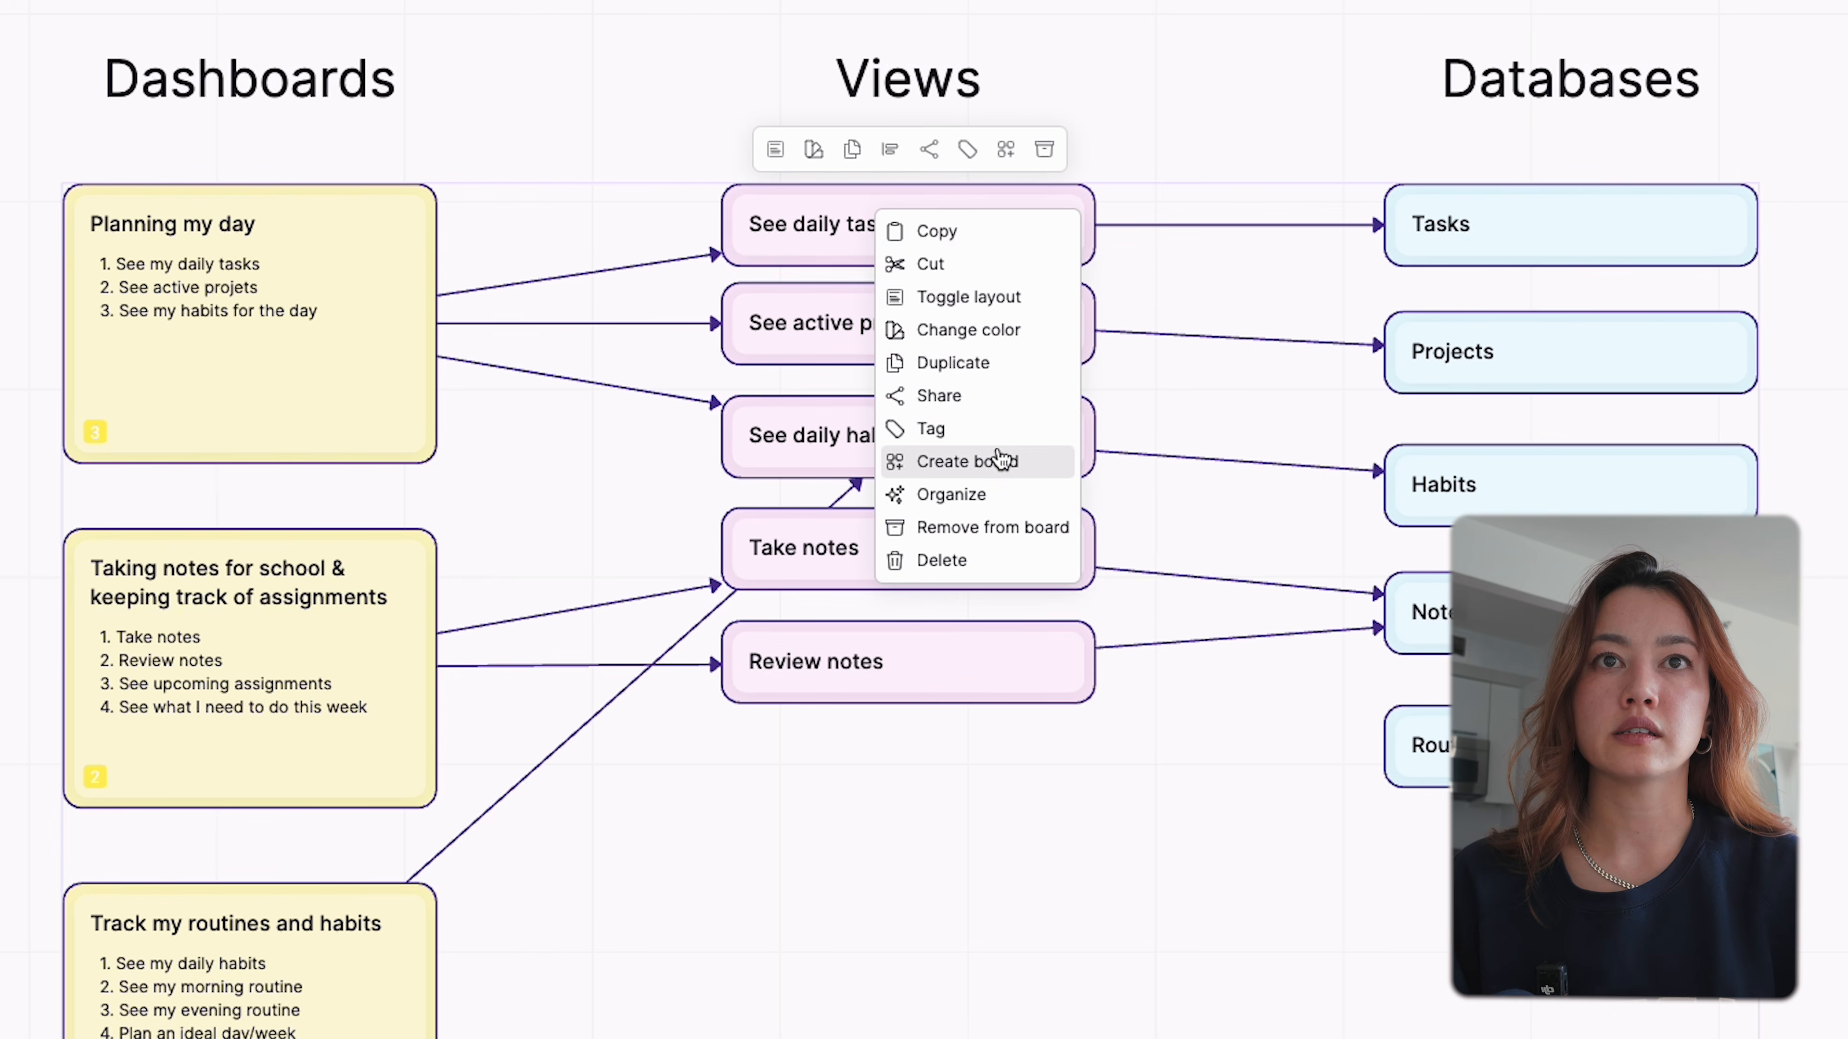
click(931, 428)
text(#)
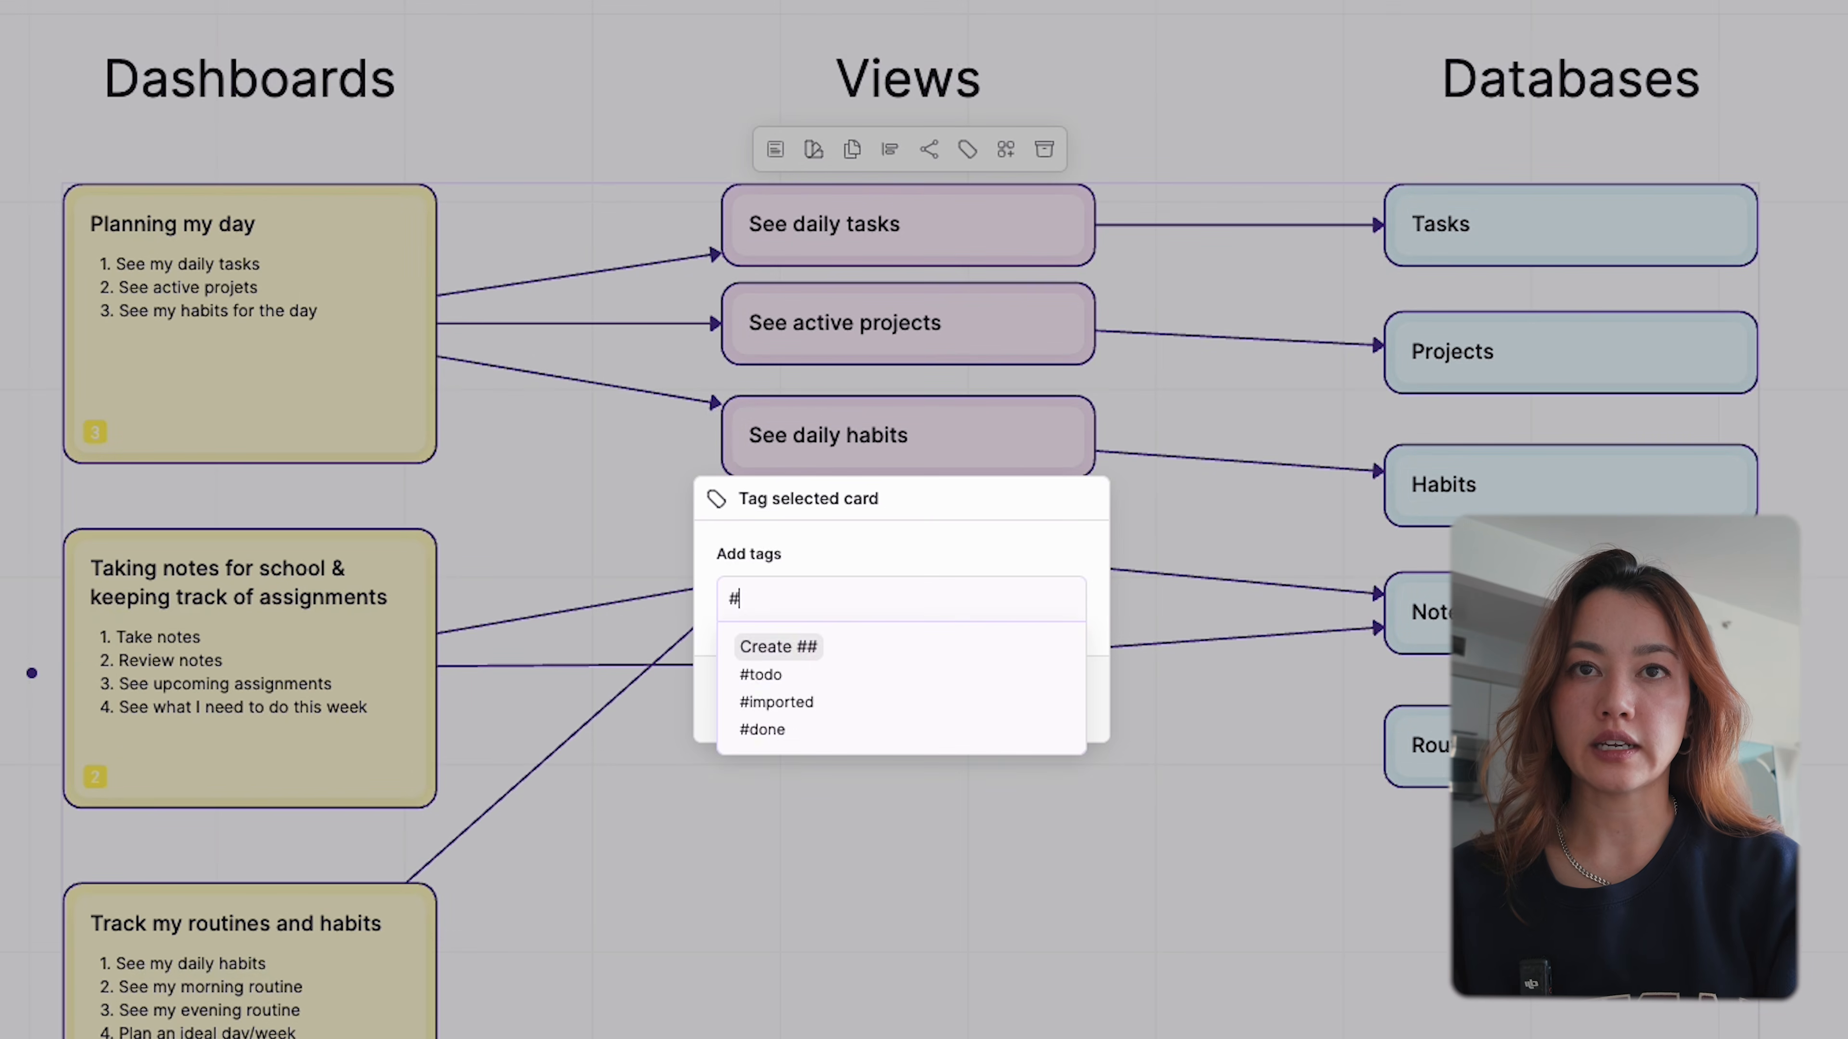
text(todo)
key(BackSpace)
key(BackSpace)
key(BackSpace)
key(BackSpace)
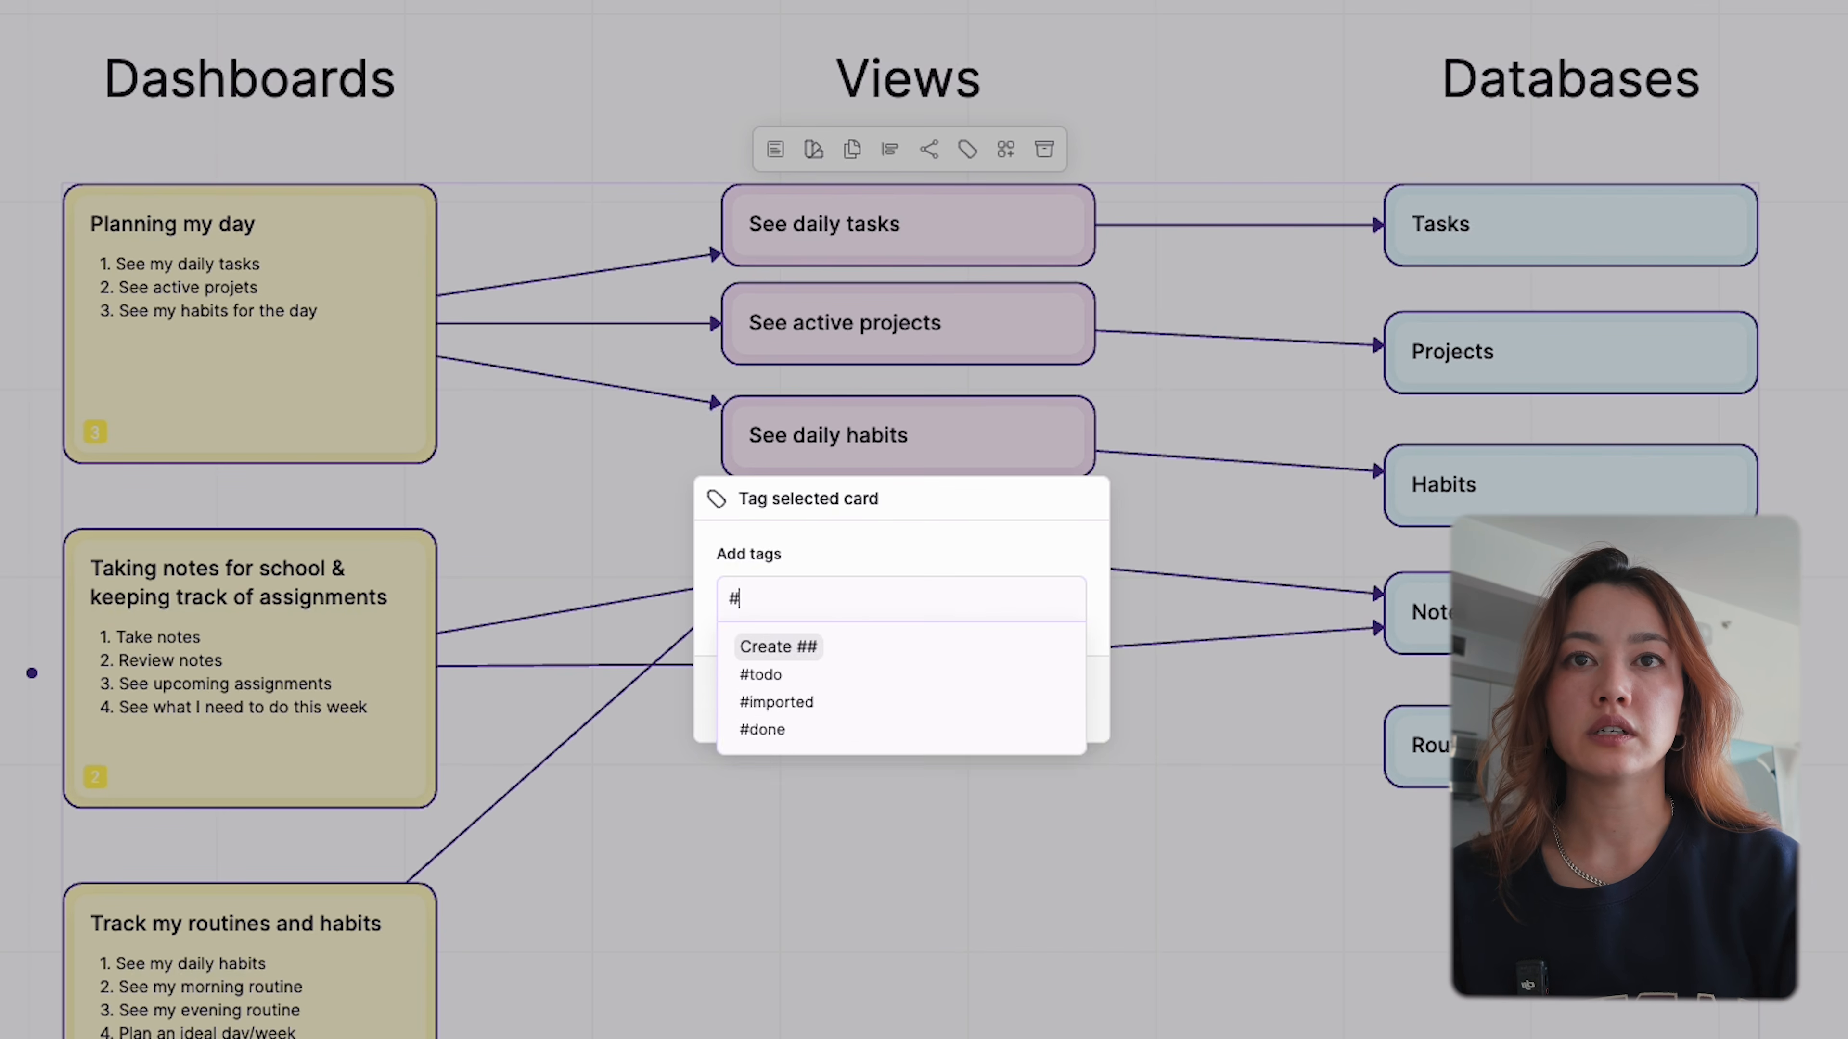
key(BackSpace)
text(to)
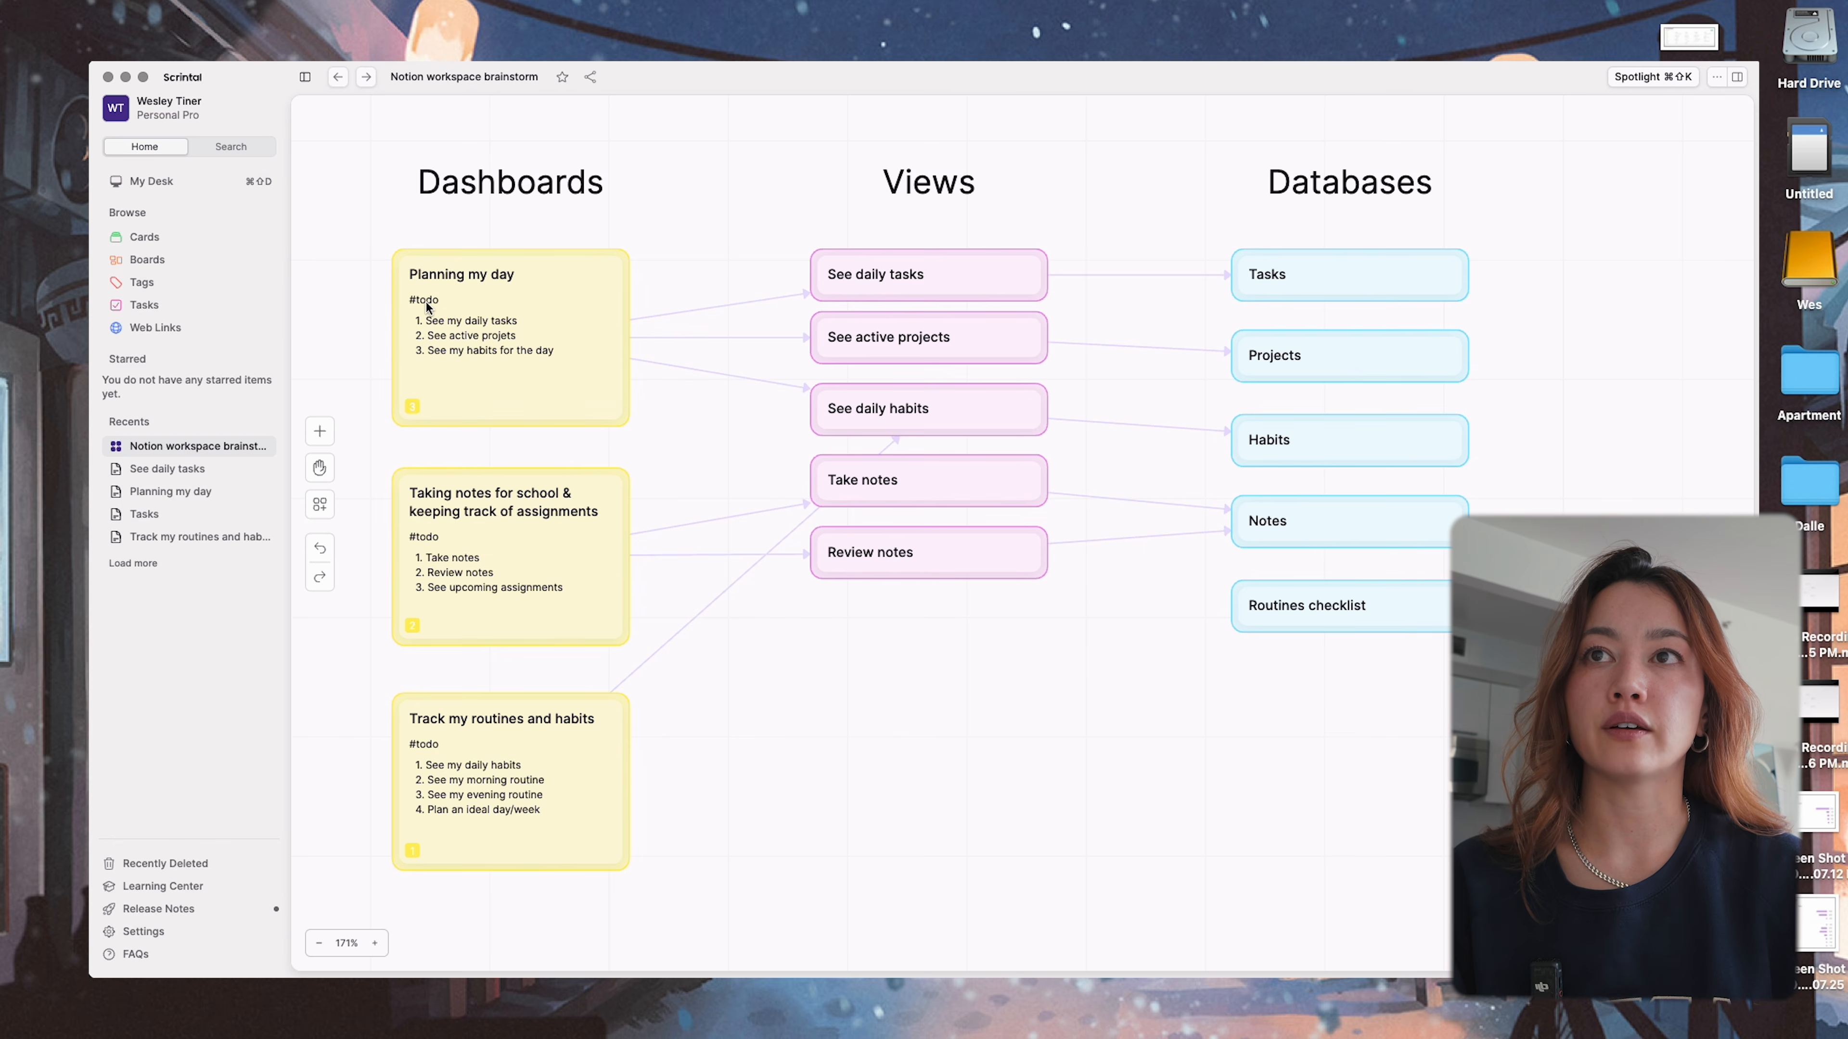
click(960, 287)
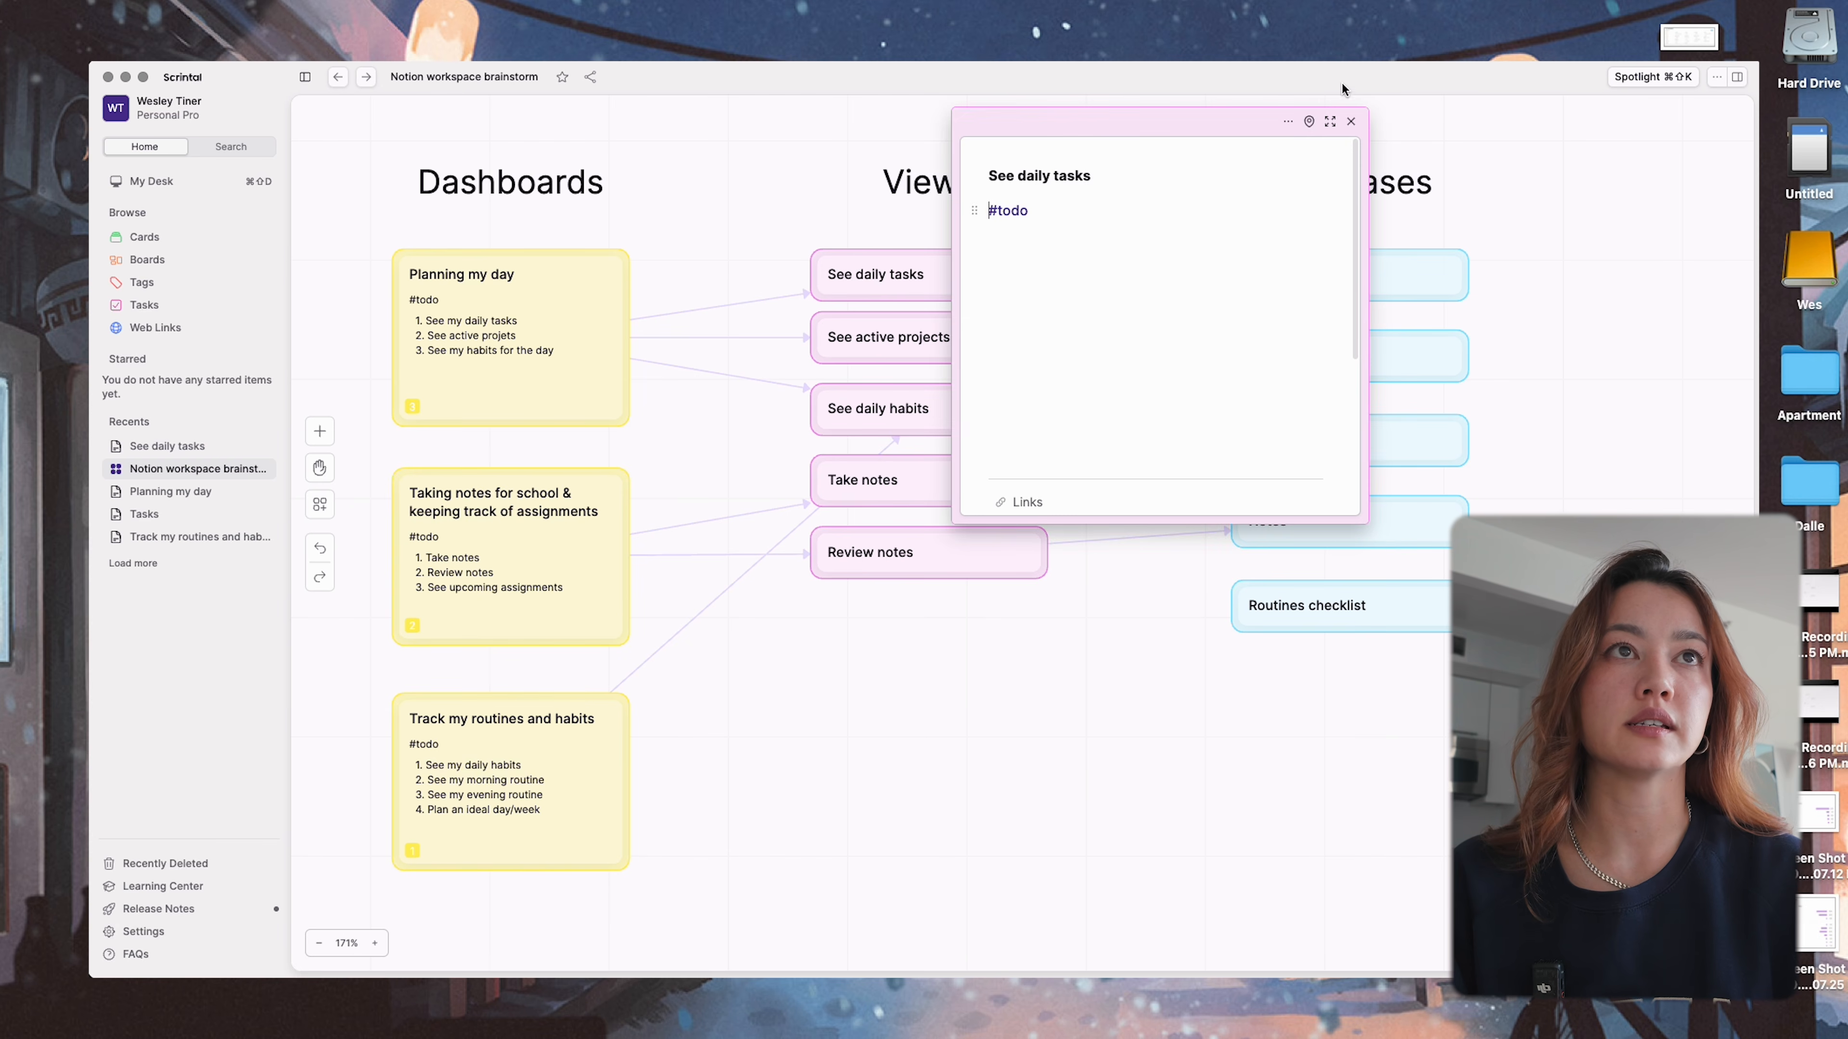
click(1351, 122)
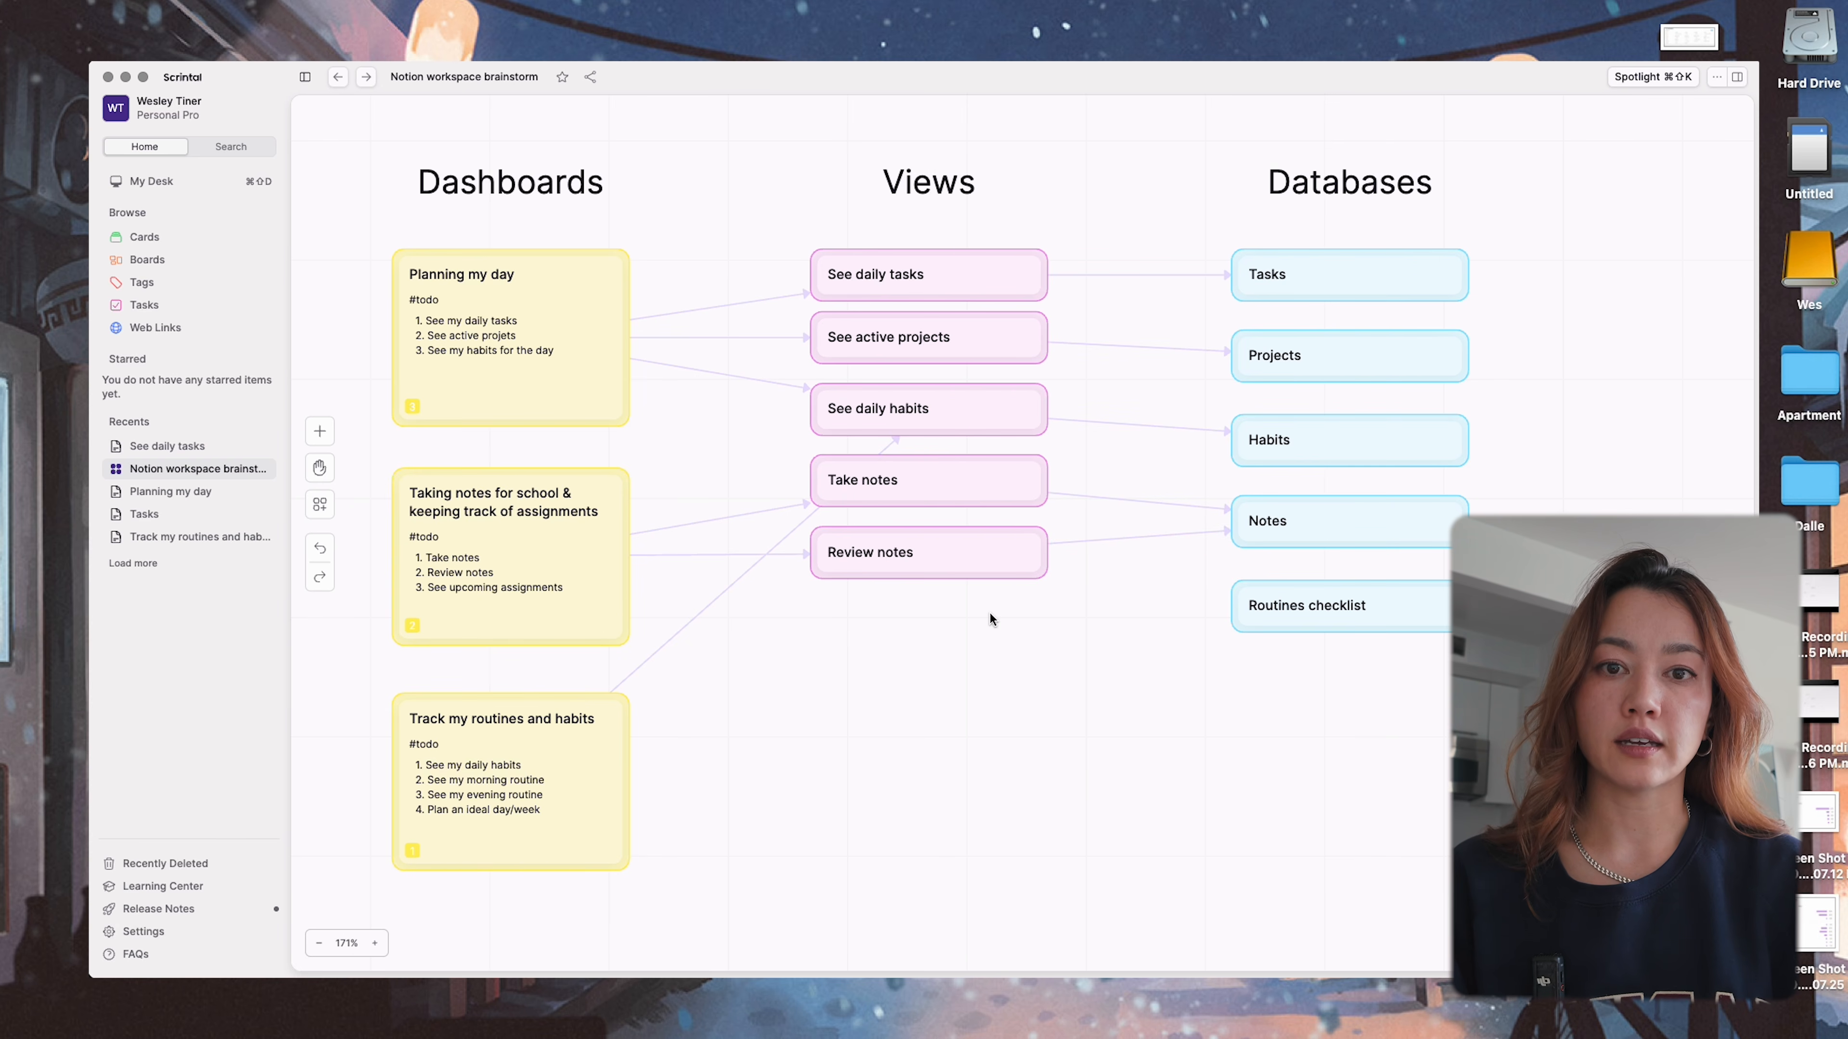
- Add the #done tag beside #todo in the "Planning my day" card and close the card
click(473, 270)
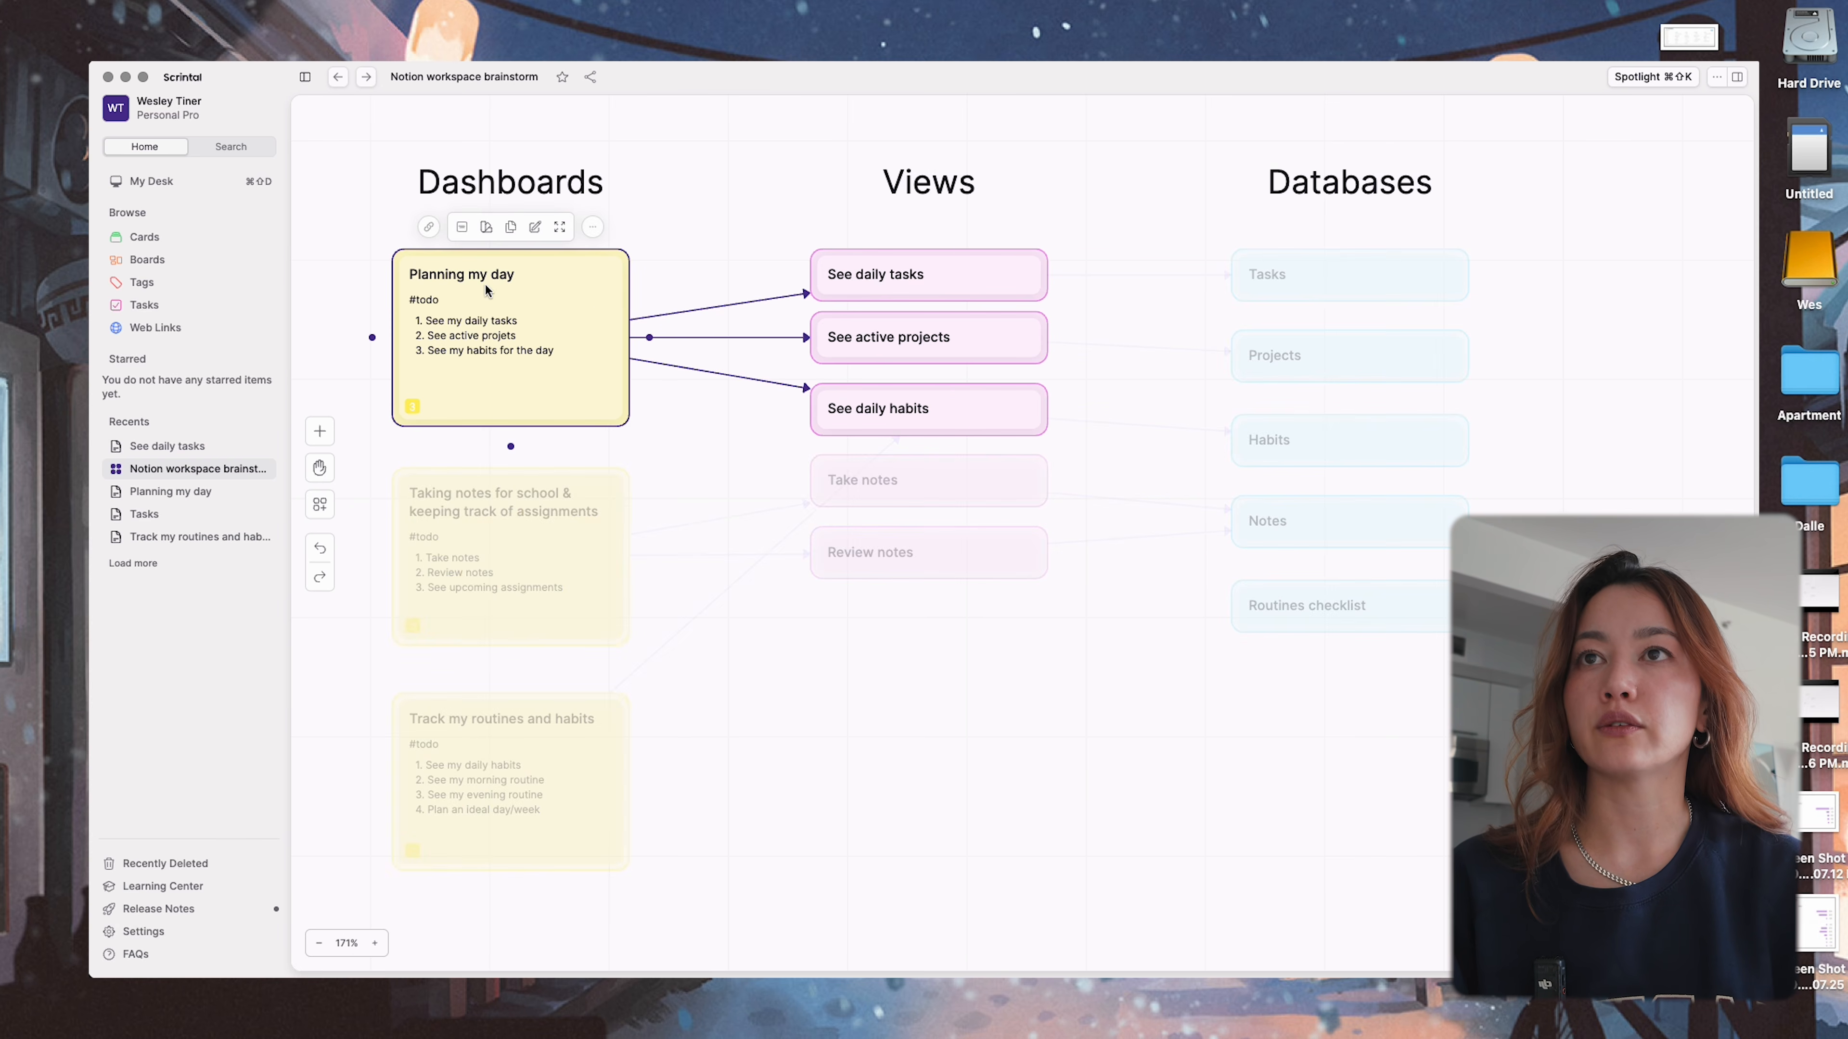
double_click(425, 306)
click(450, 248)
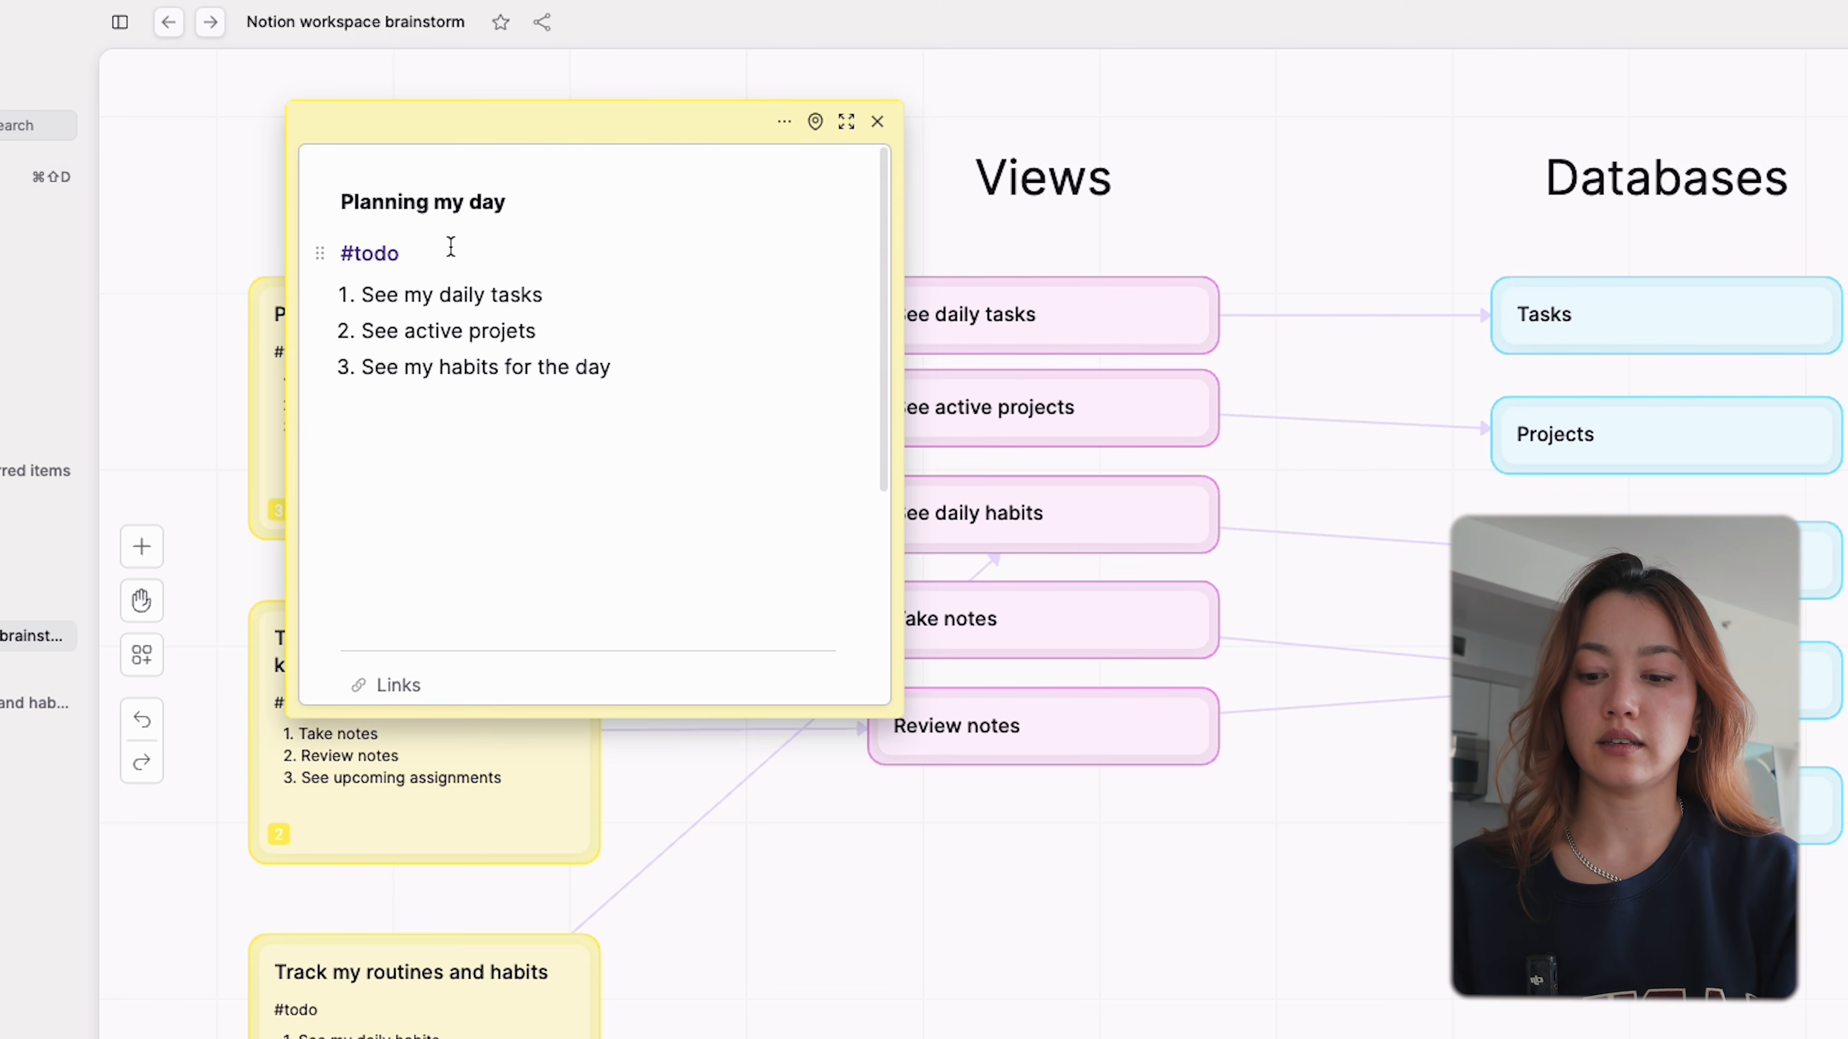
text(#)
click(466, 299)
click(907, 155)
- Add the #done tag to the "See daily tasks" card and return to the board with nothing selected
click(1073, 320)
double_click(1073, 321)
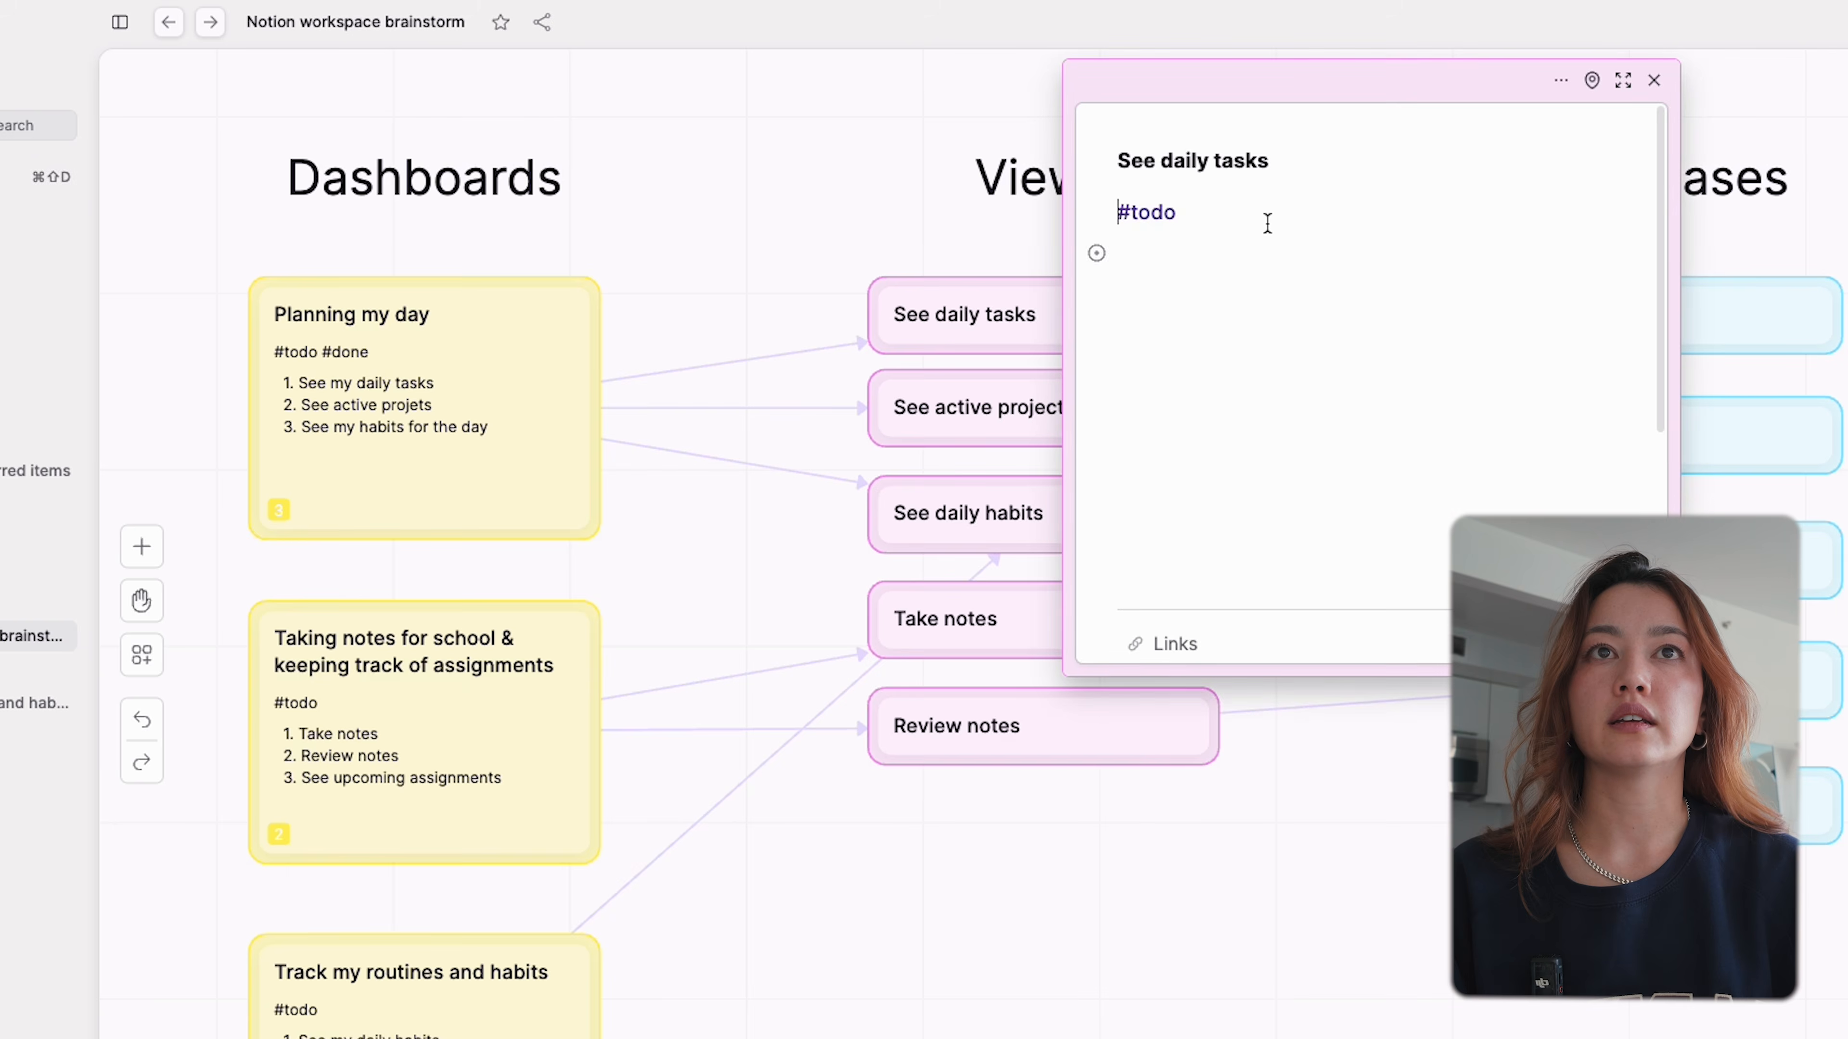
click(1262, 225)
text(#done)
click(1267, 251)
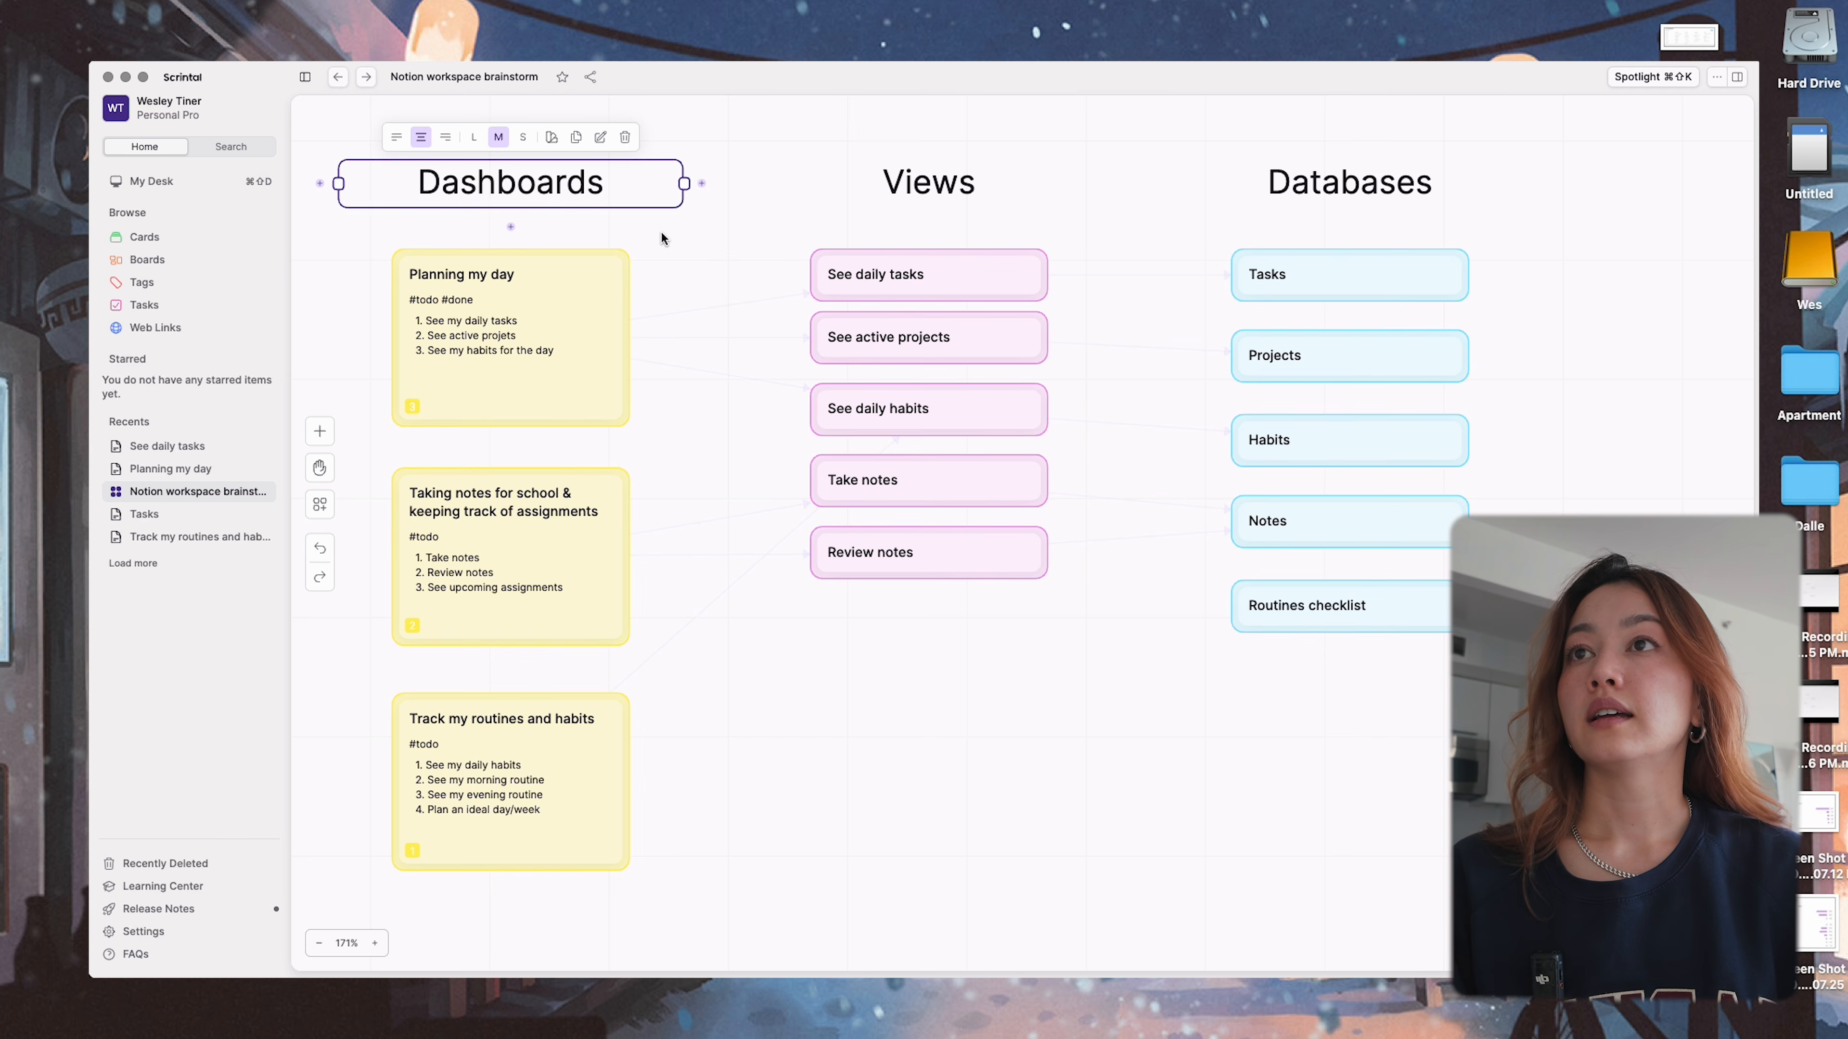
click(701, 241)
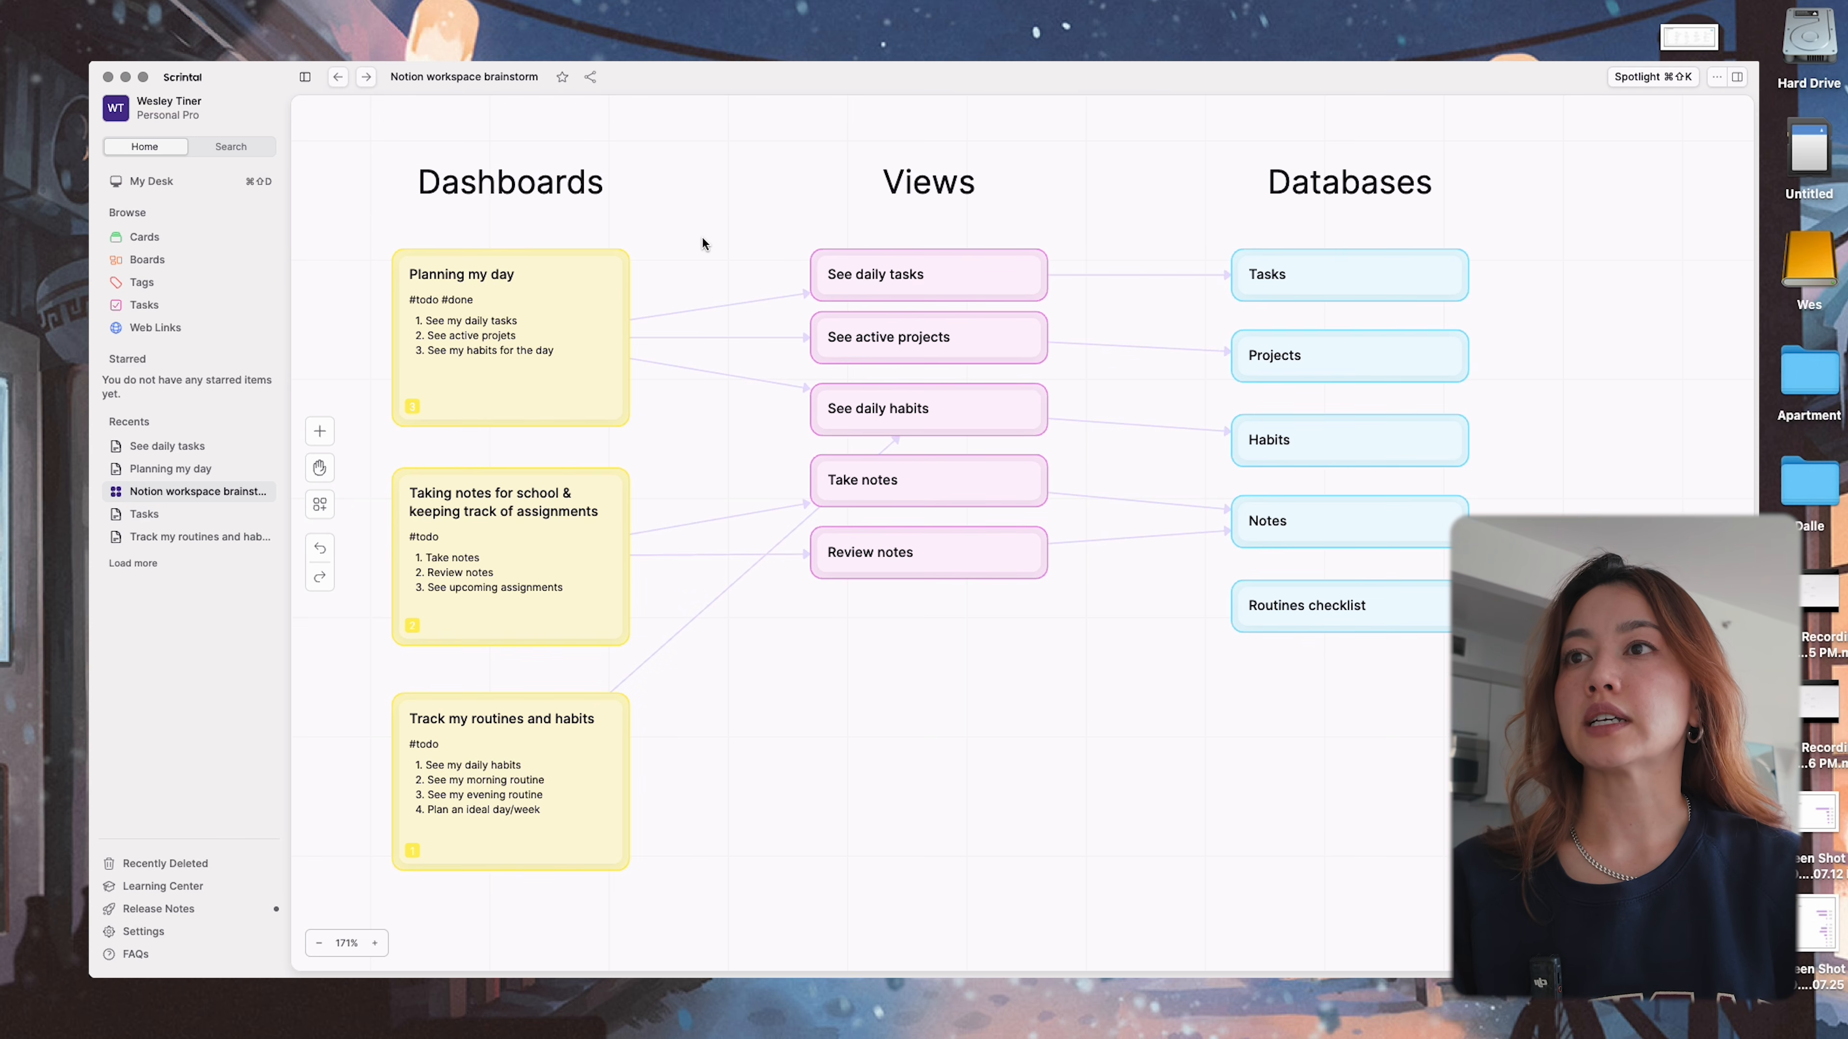
- Star the "Planning my day", "See daily habits", "See daily tasks" and "Notes" cards
right_click(579, 374)
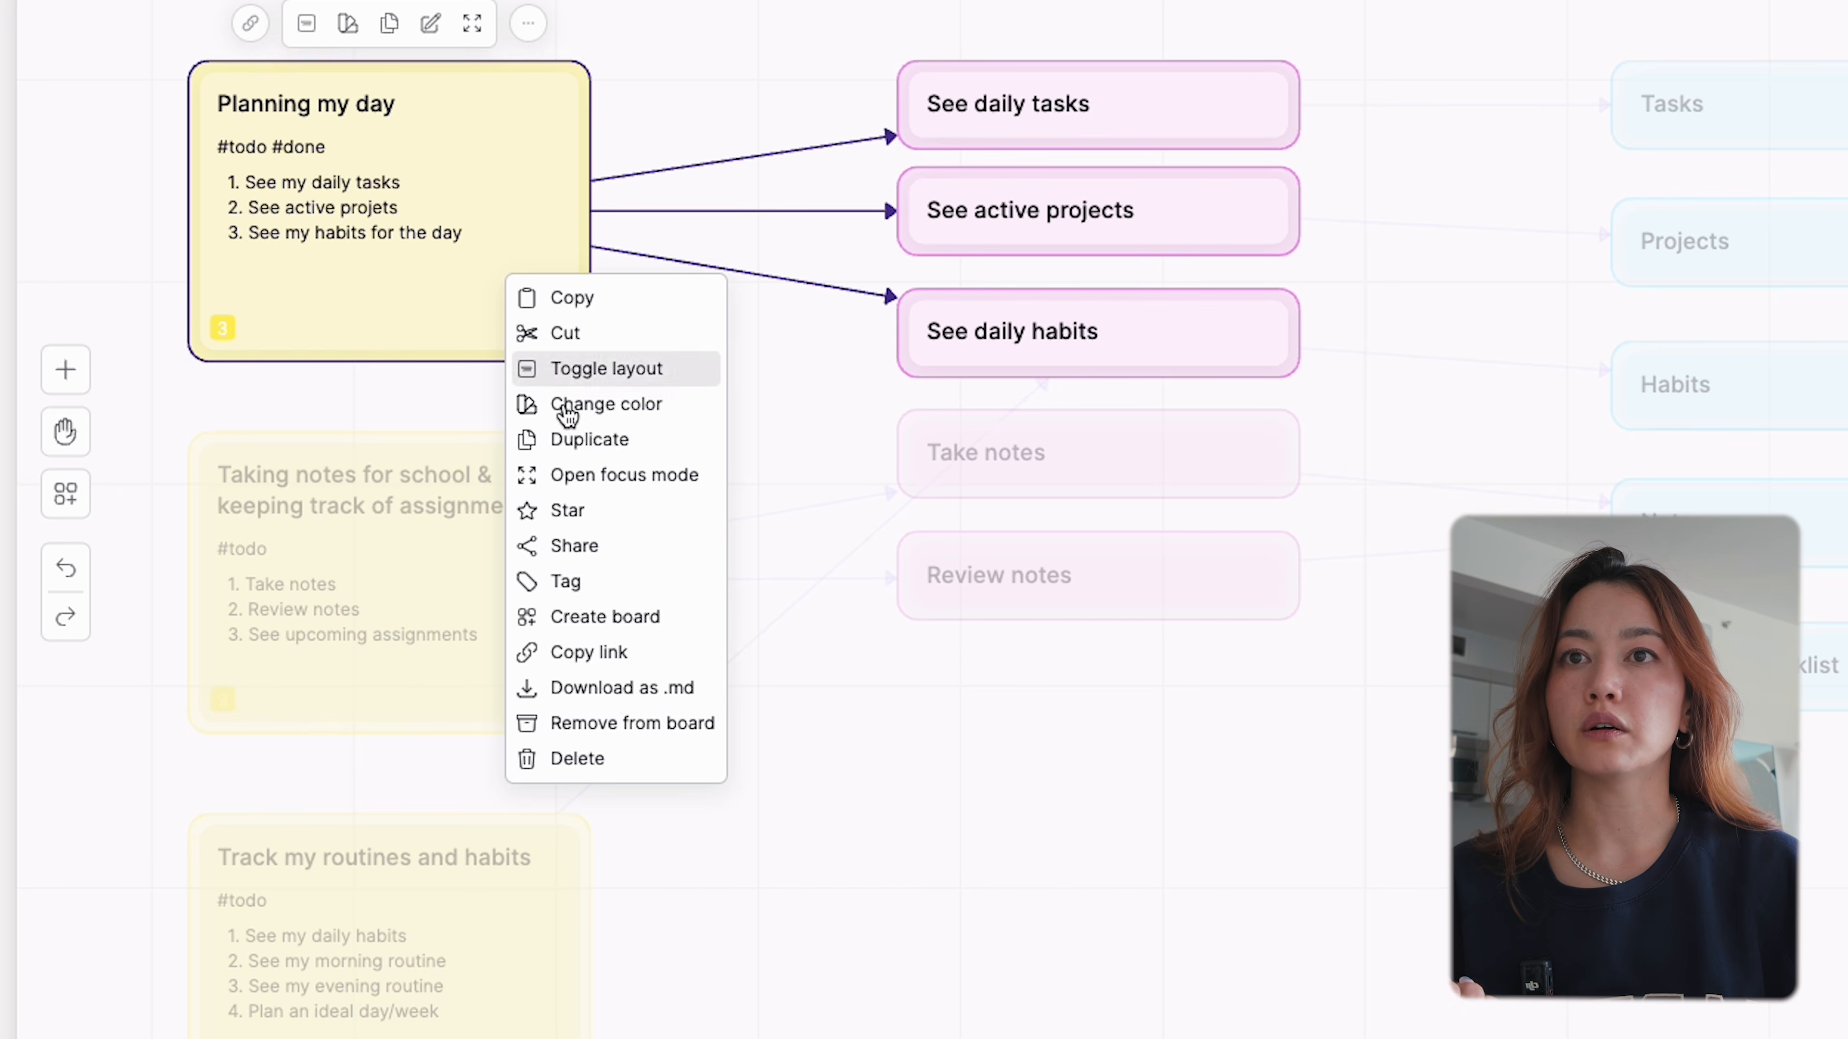
click(607, 513)
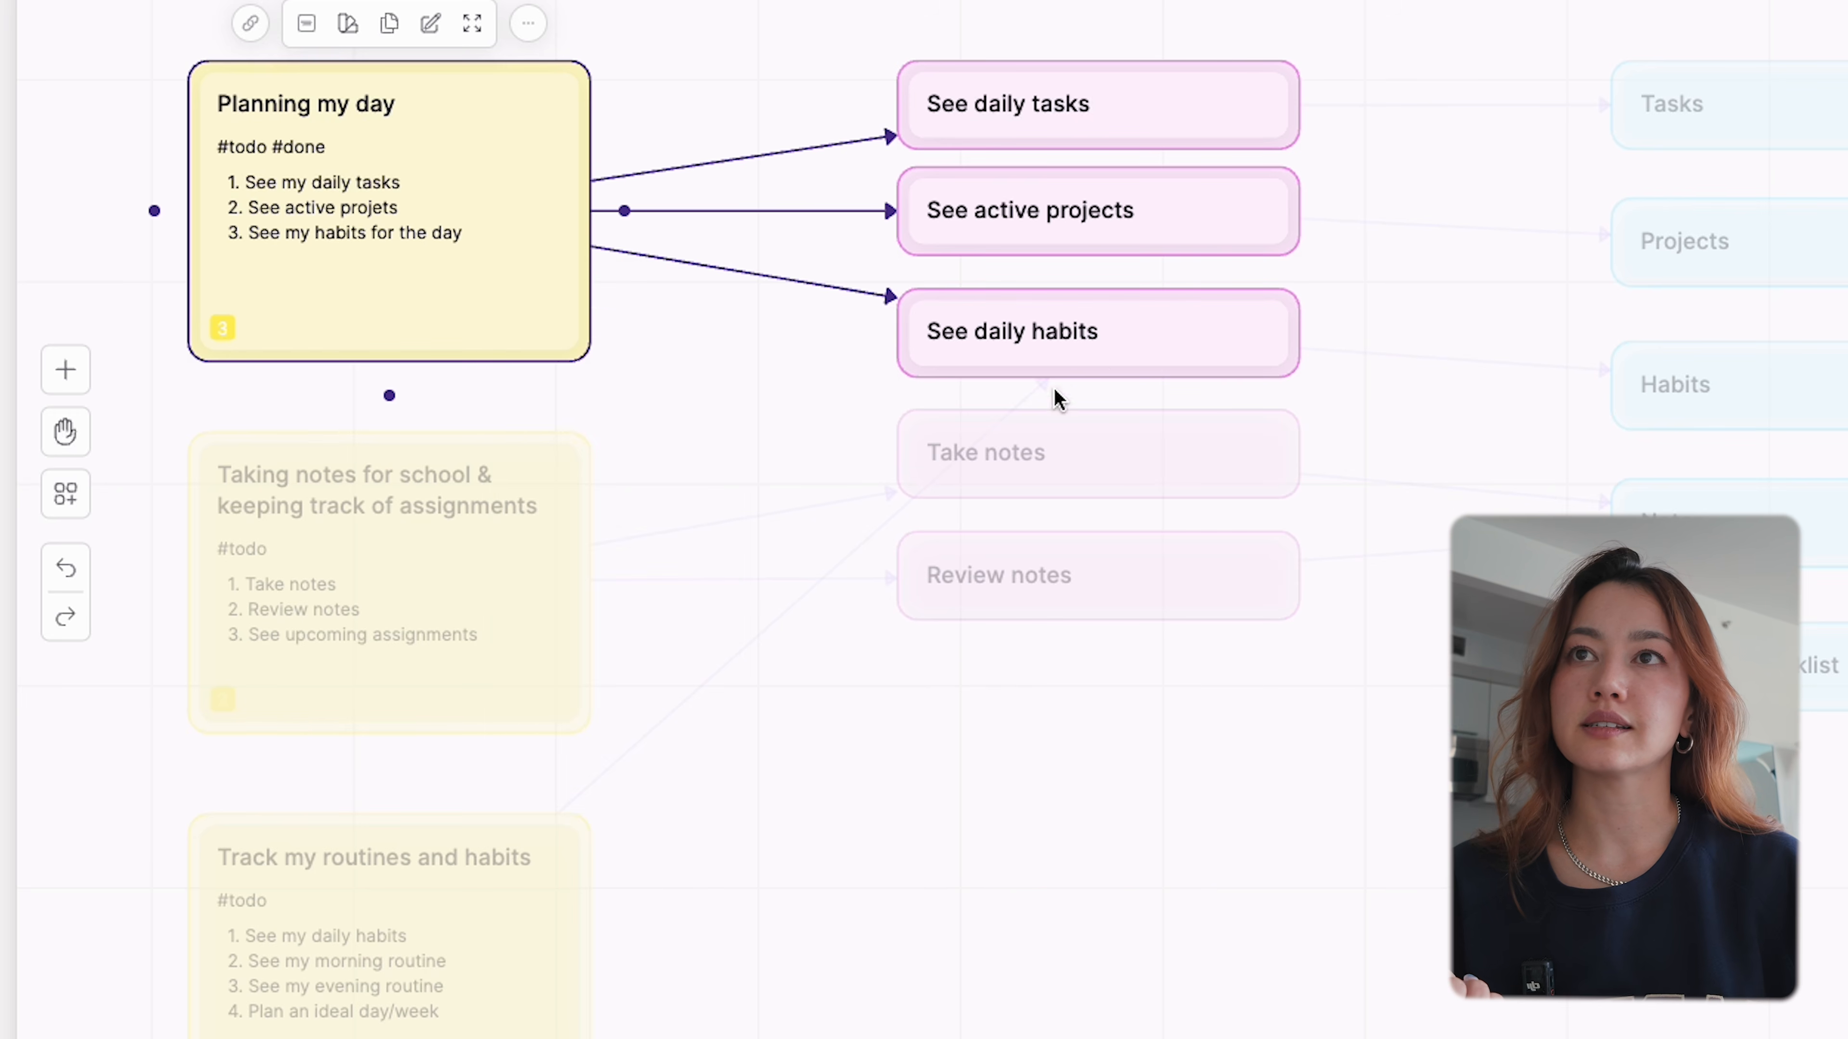
right_click(1141, 343)
click(1005, 555)
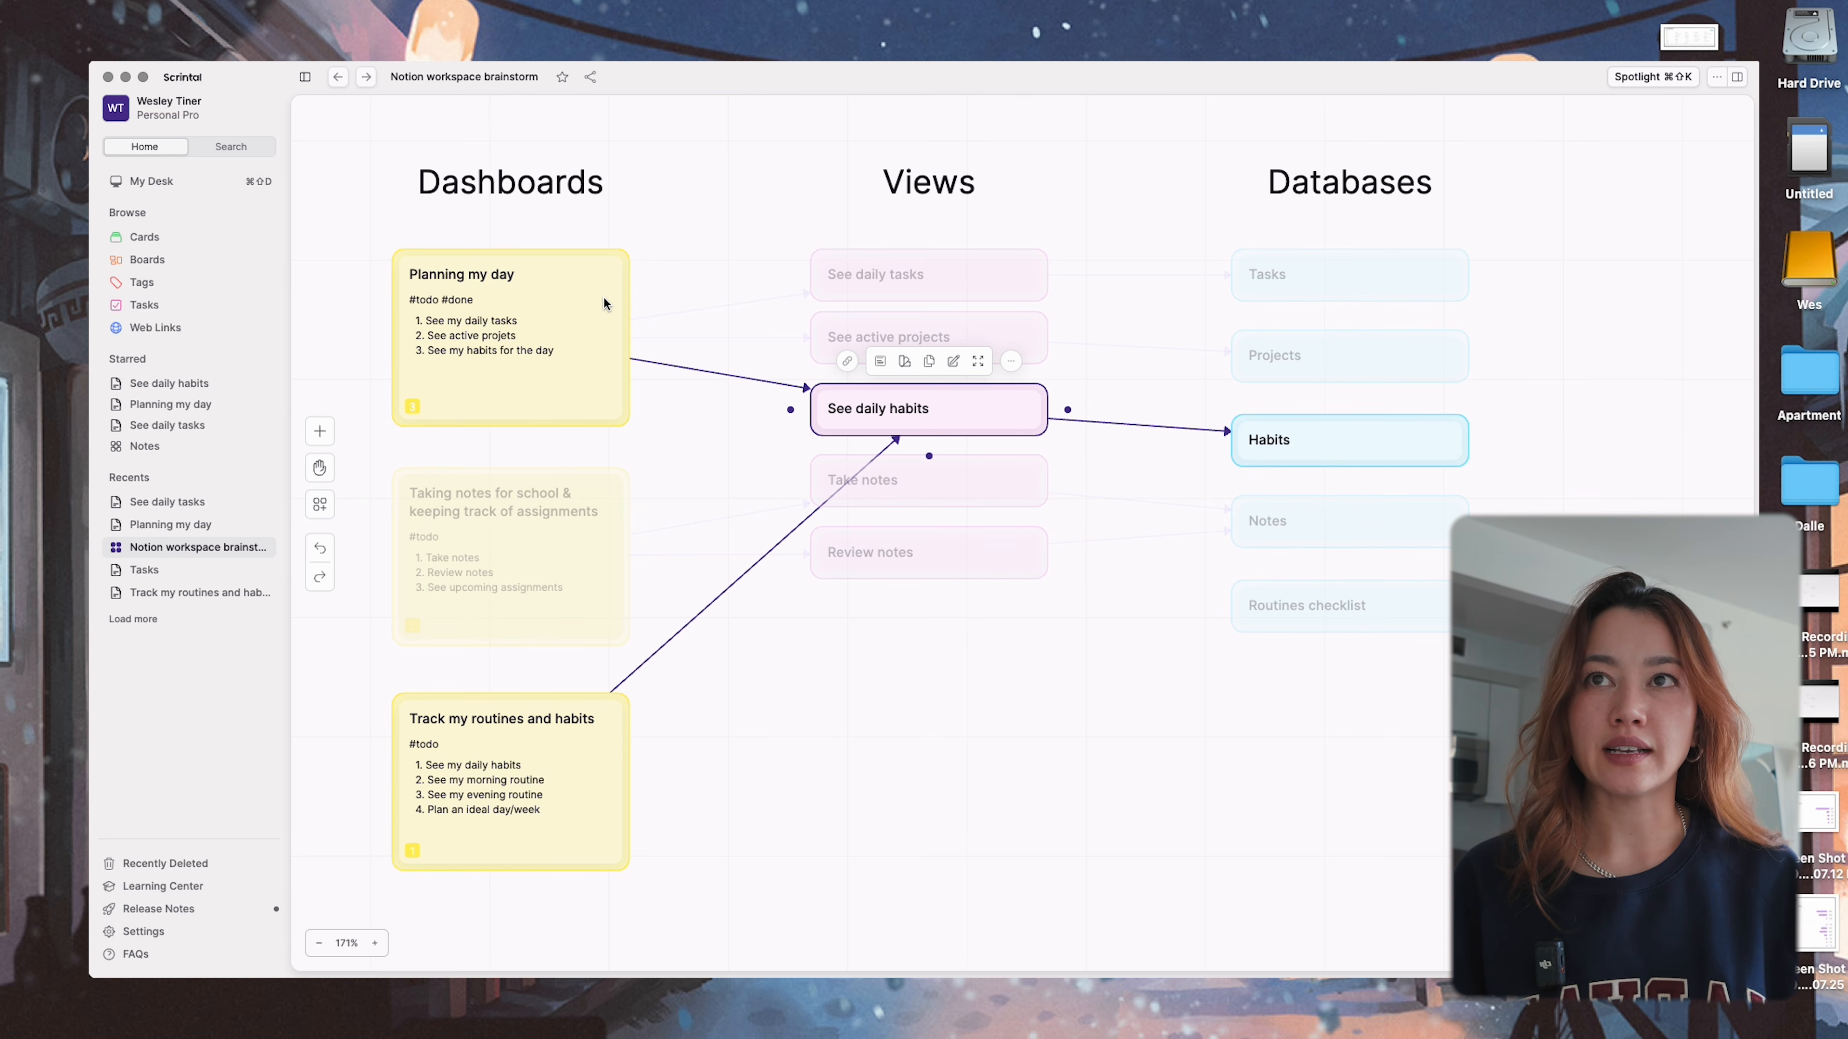
scroll(603, 298, down, 10)
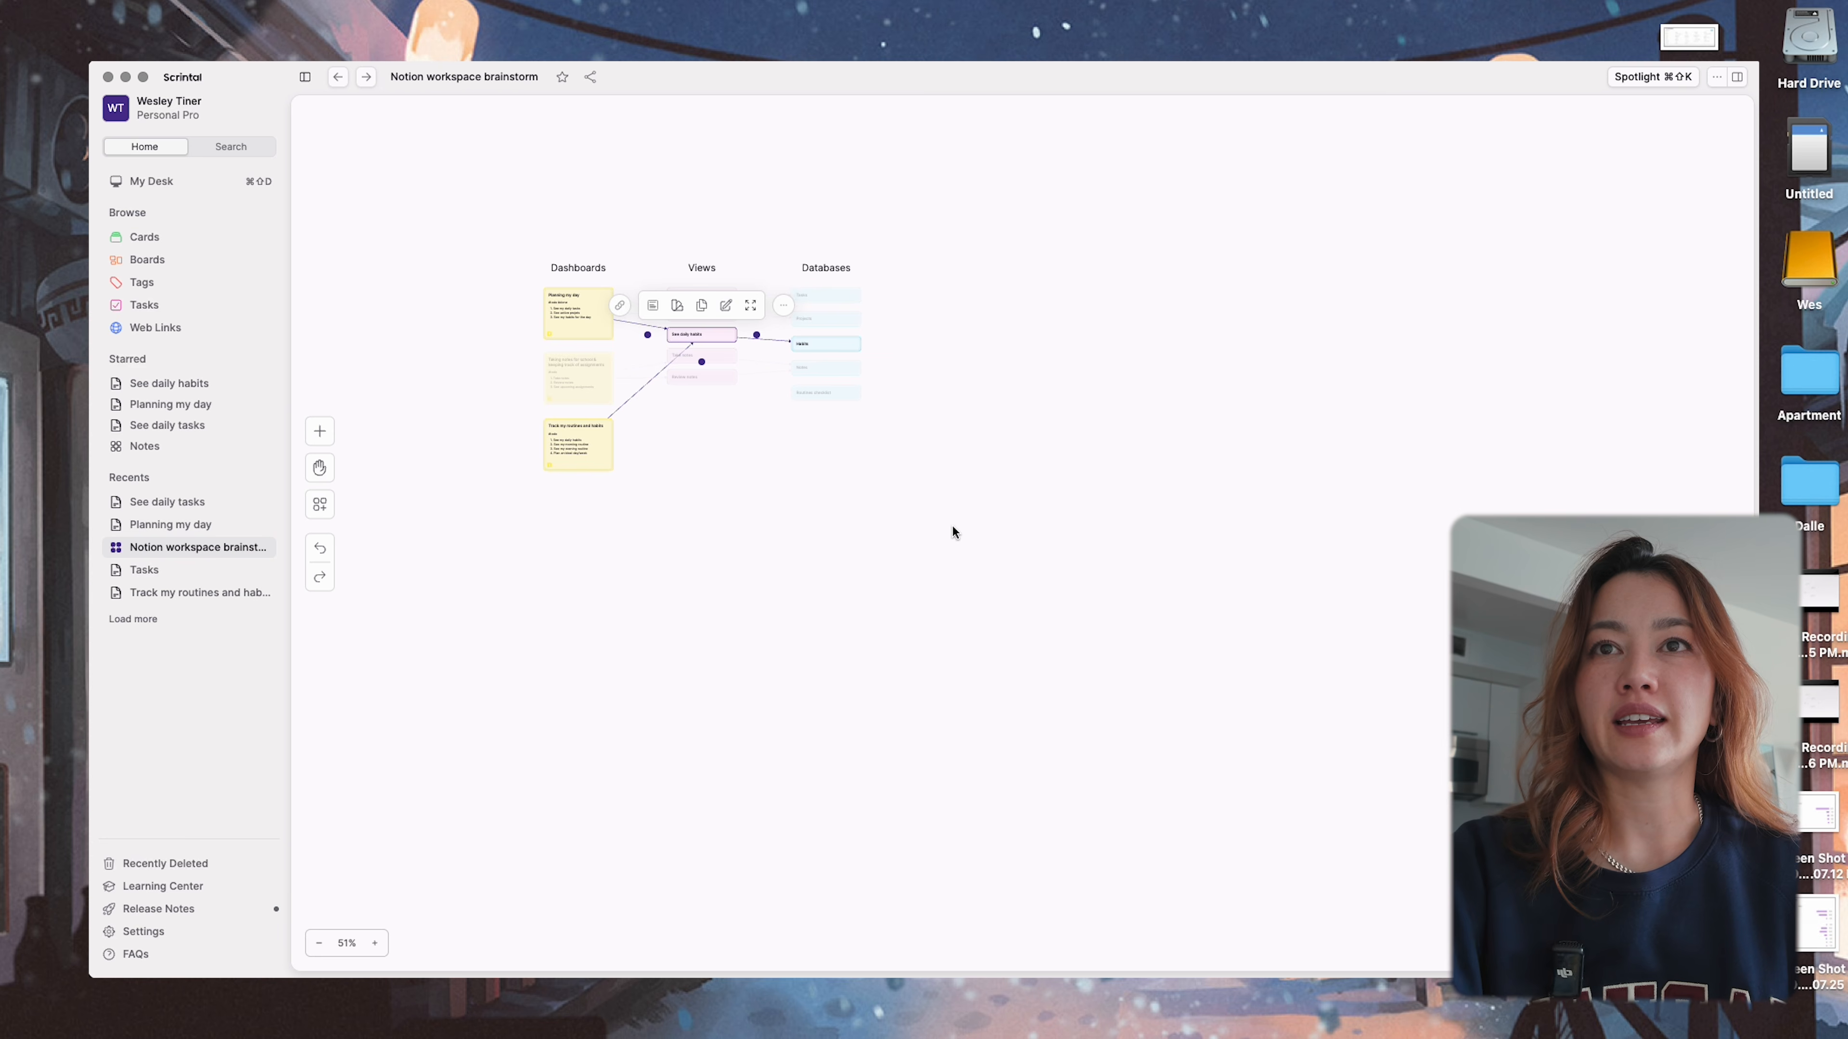
click(867, 265)
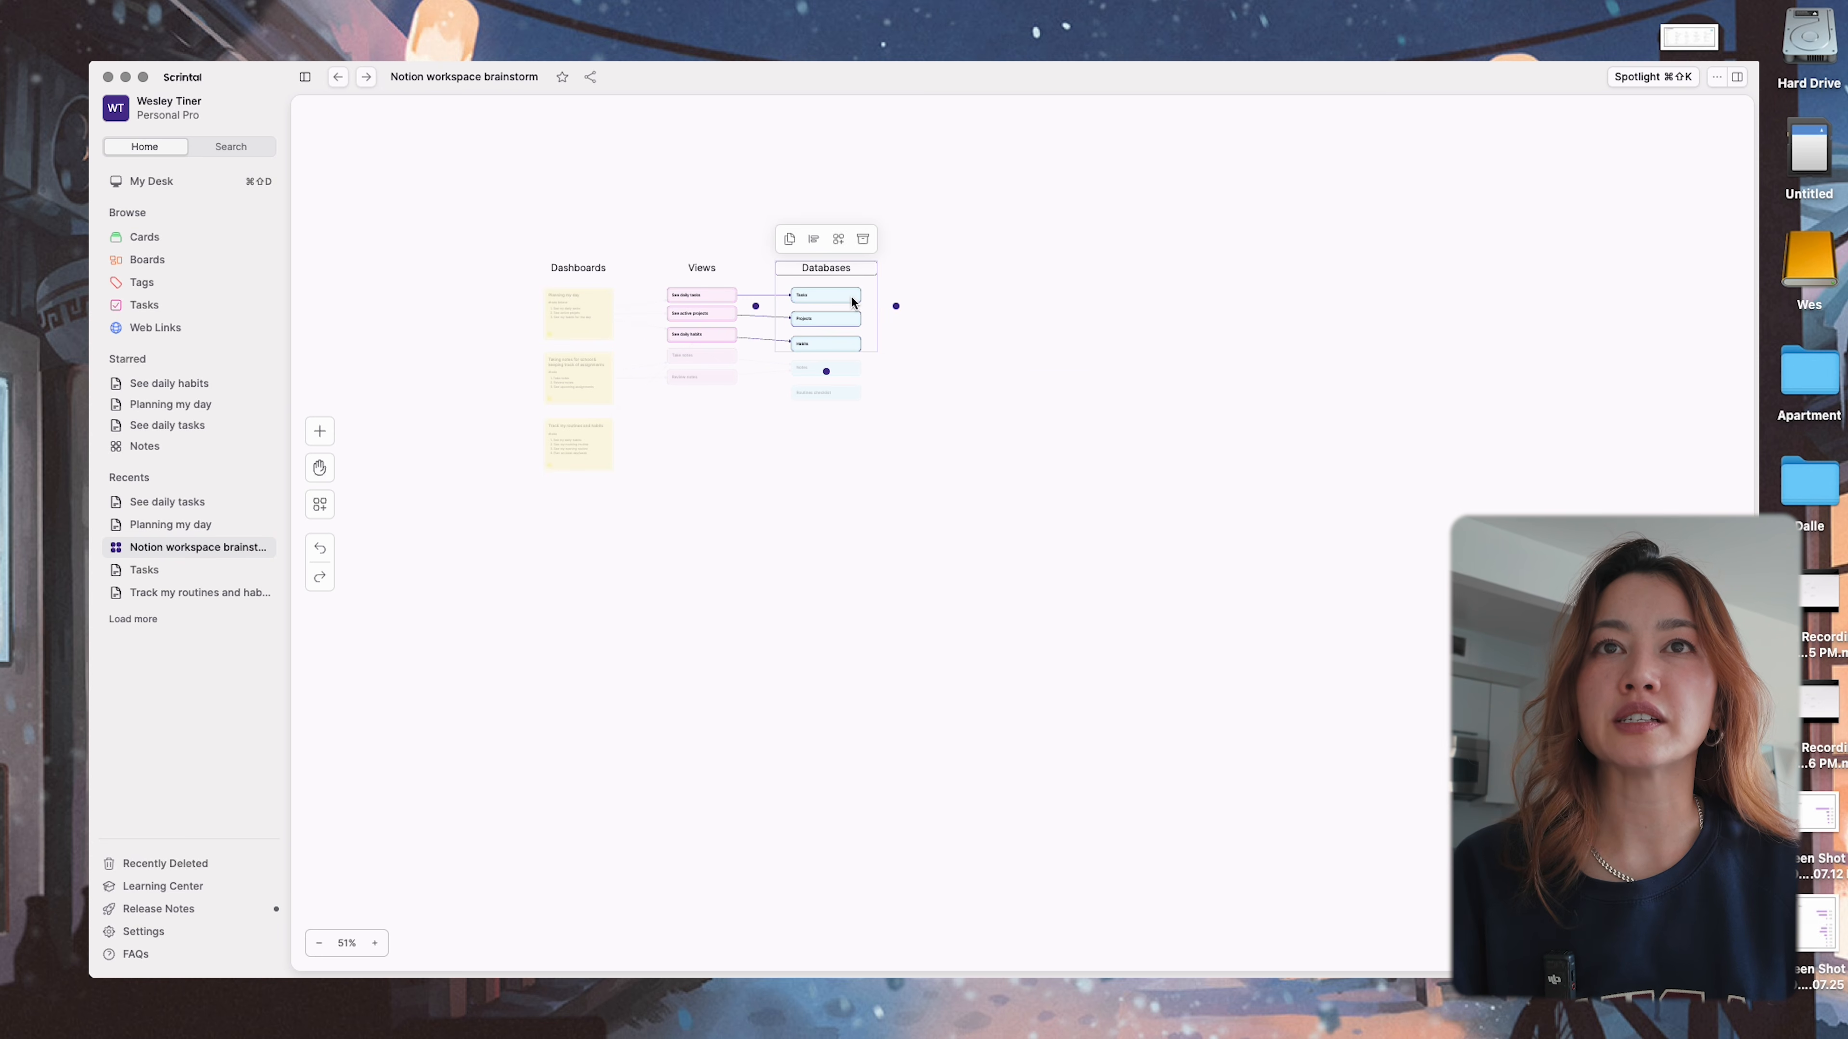
drag(849, 301, 1080, 318)
key(super+z)
click(800, 463)
scroll(555, 268, up, 5)
scroll(975, 374, up, 6)
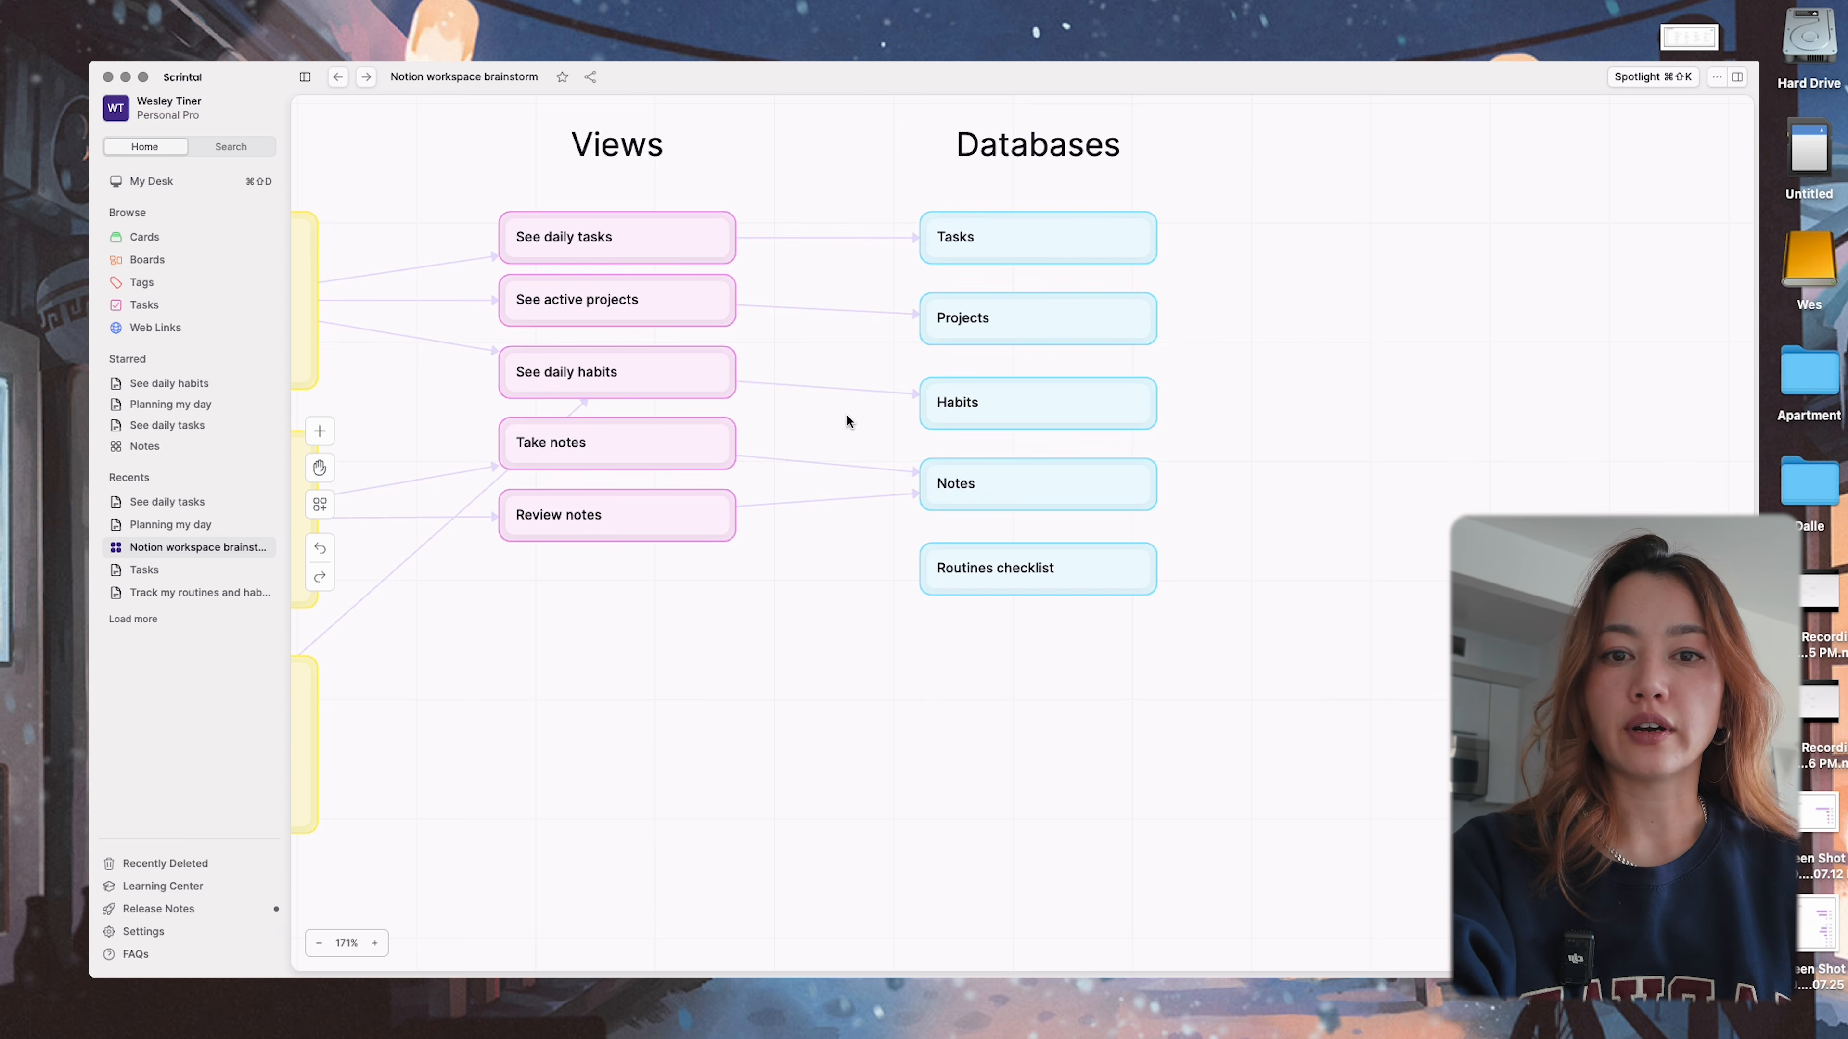
scroll(848, 421, left, 5)
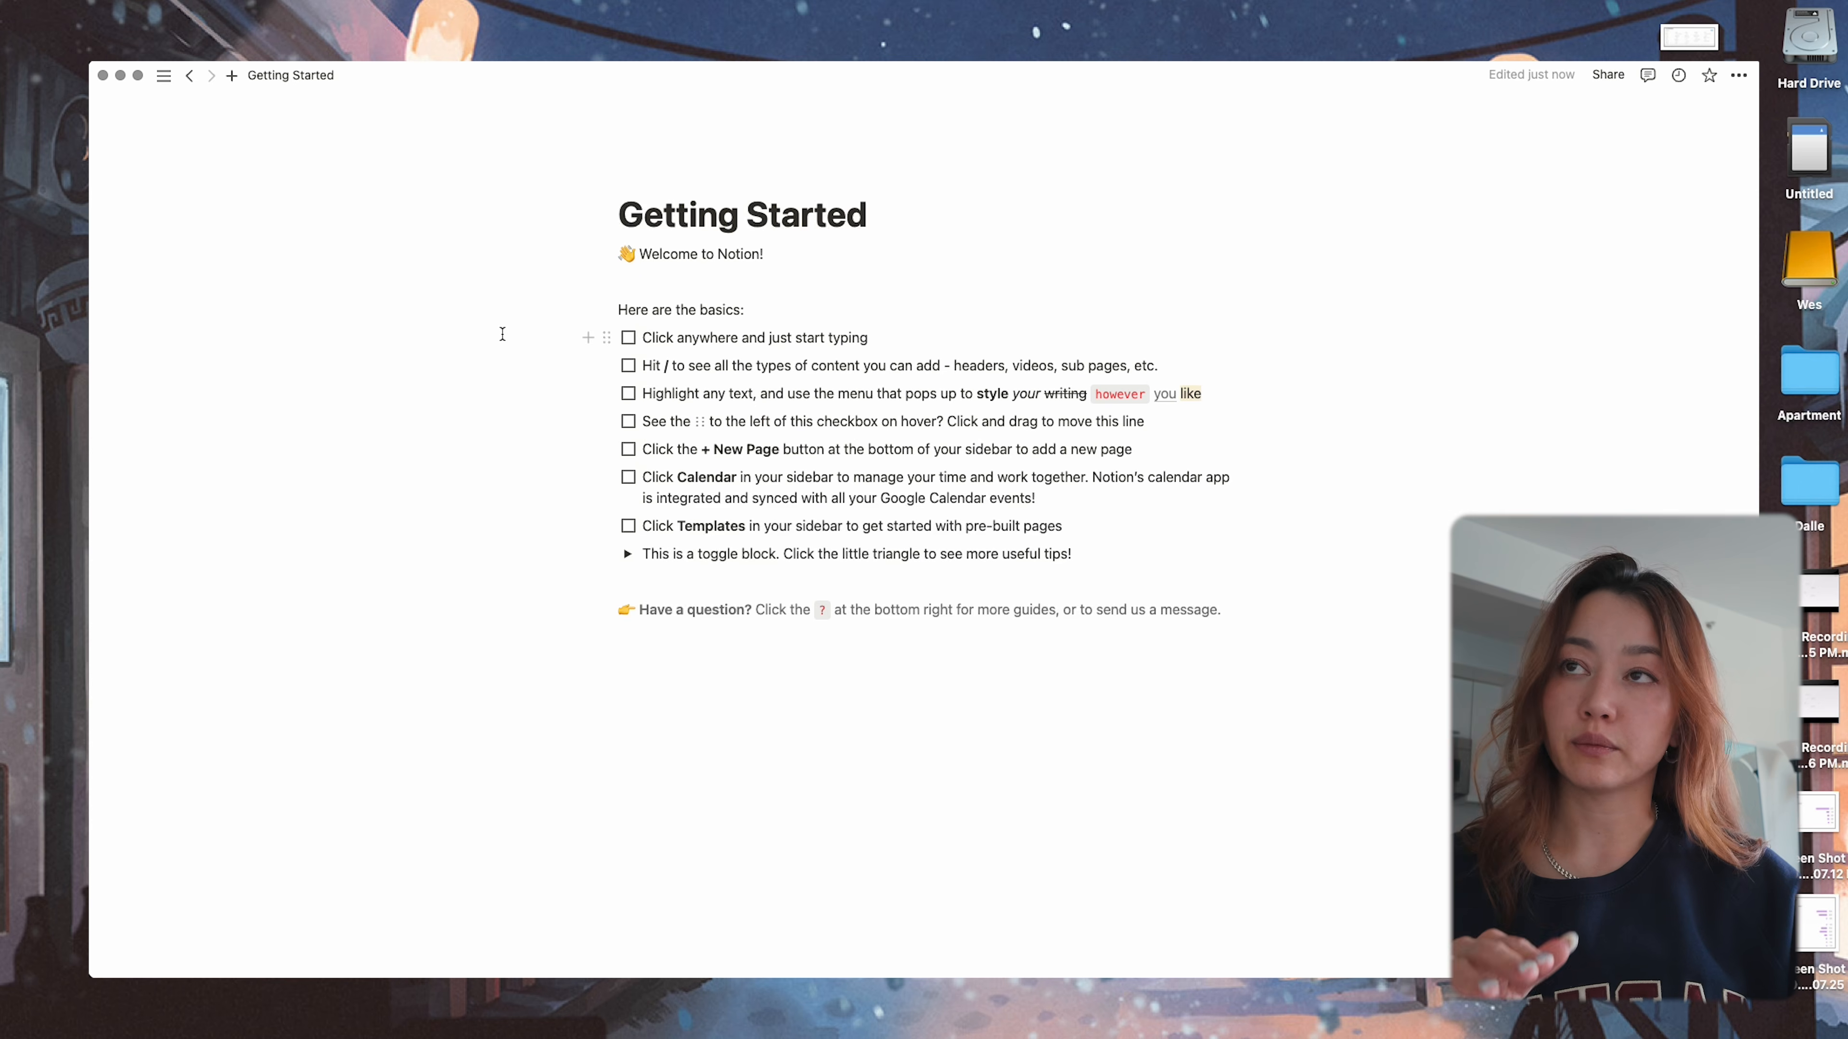
- Switch to Notion and create a new page titled "Homepage"
mouse_move(235, 288)
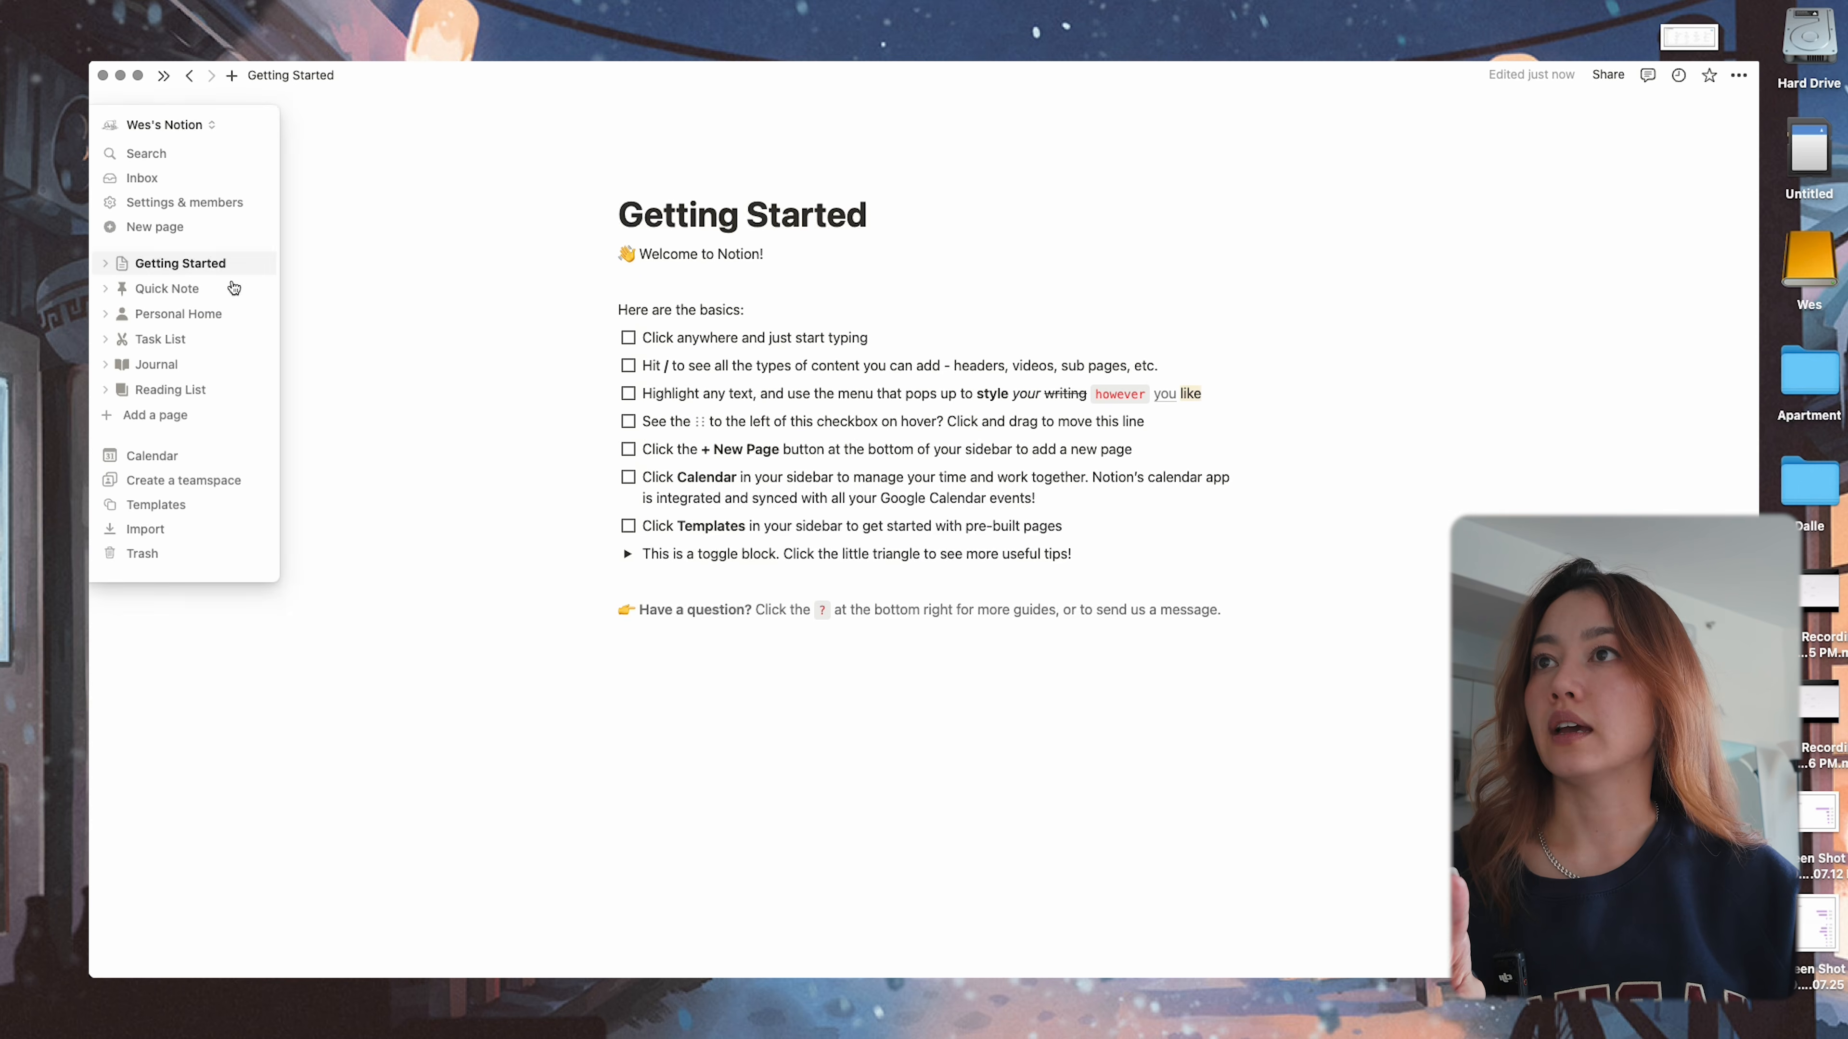
click(183, 234)
text(Homepage)
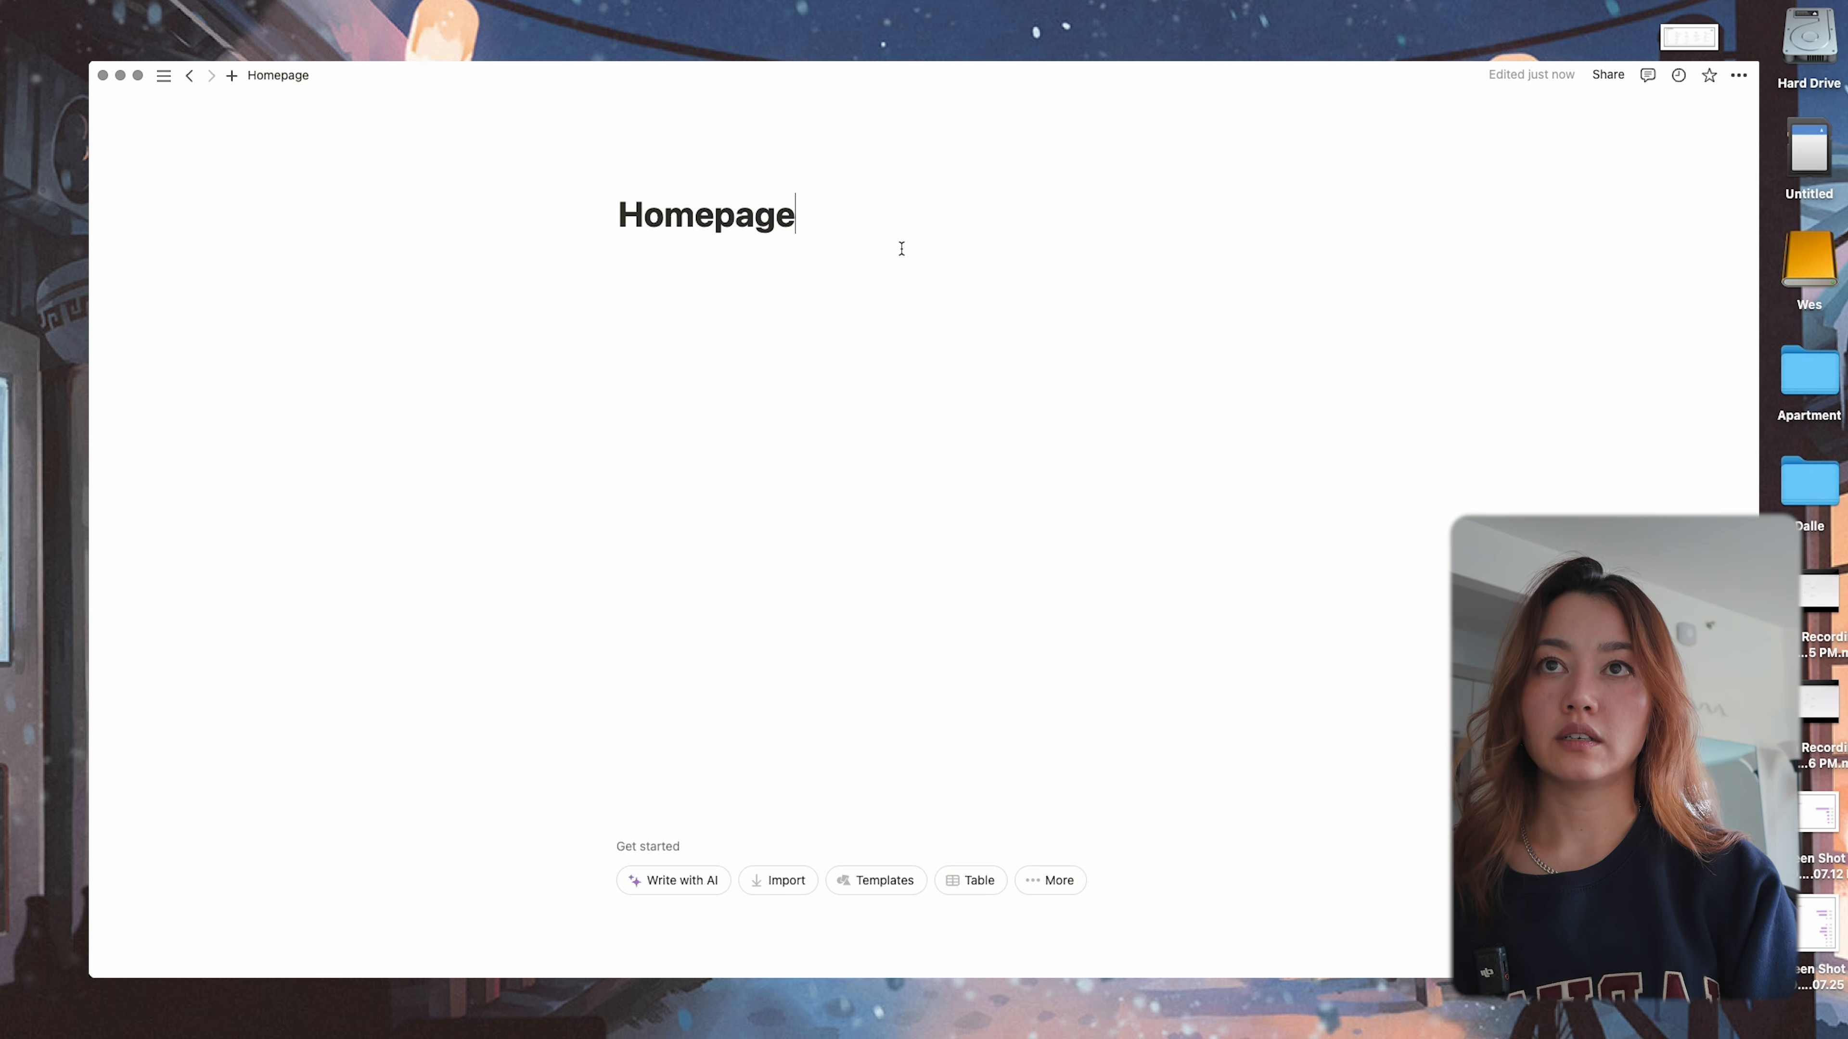
key(Return)
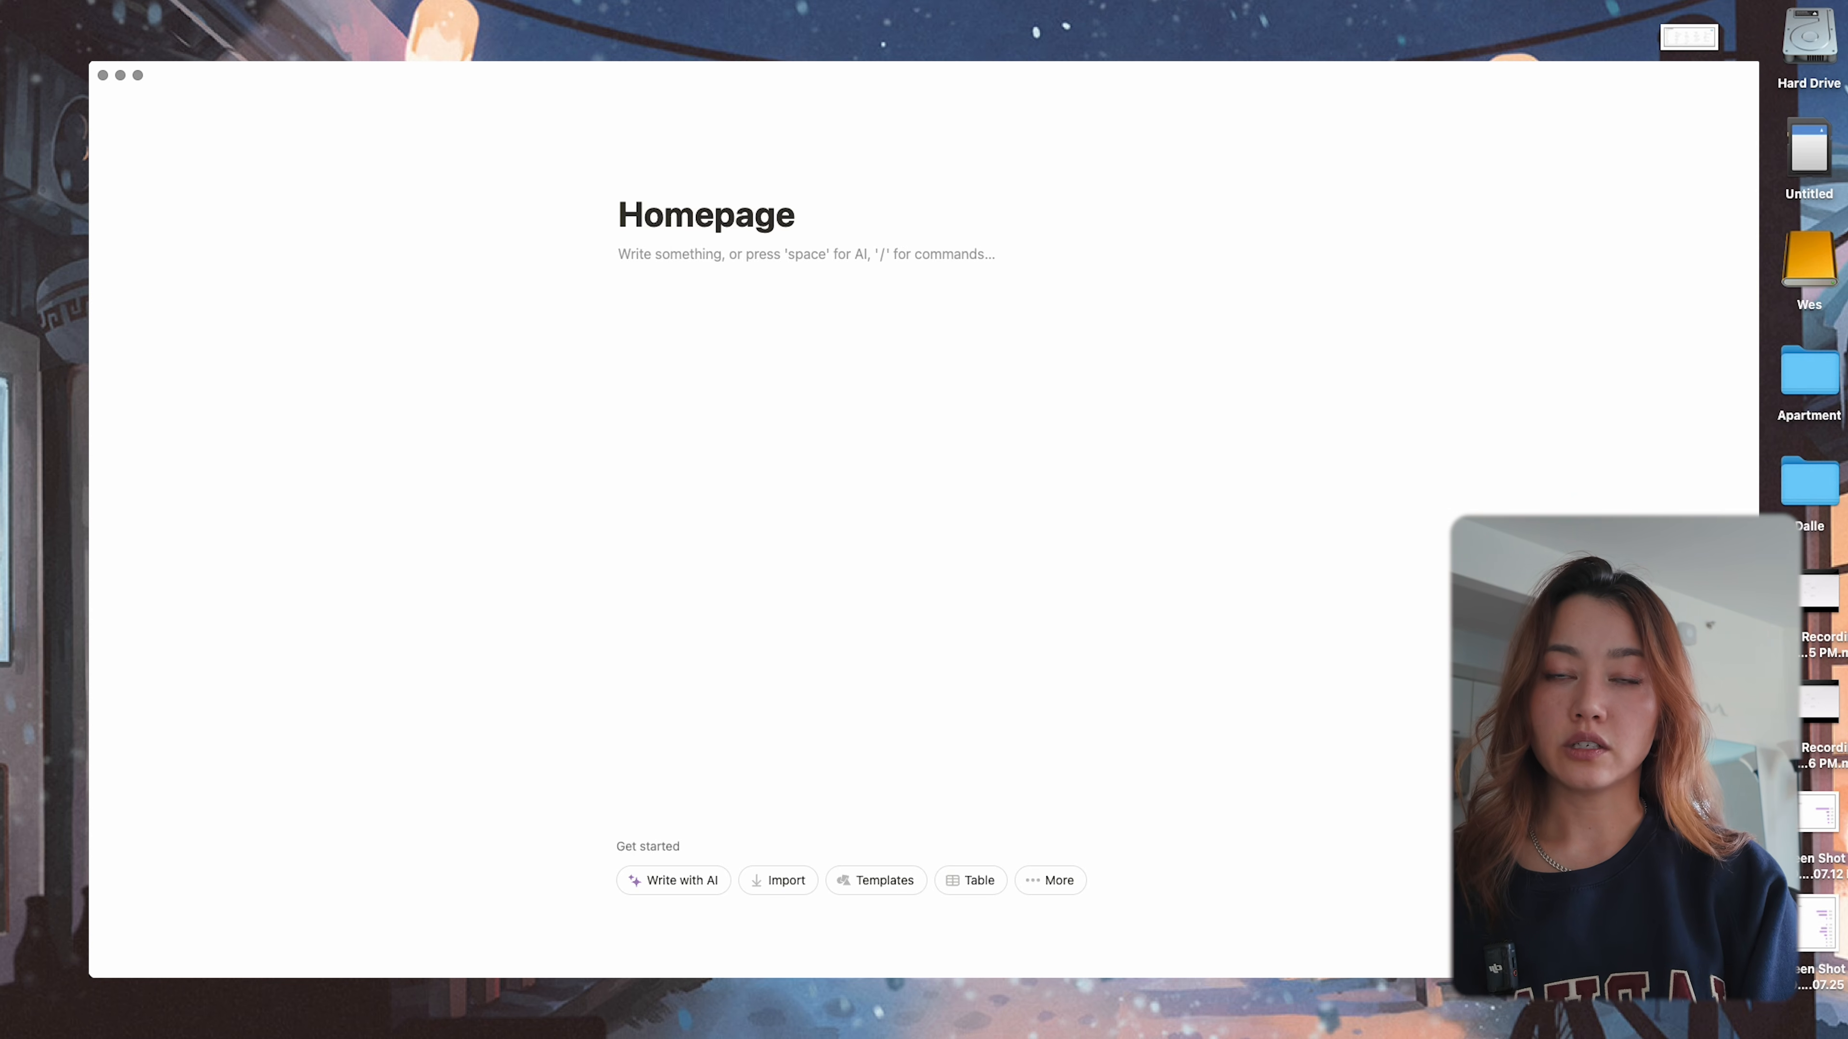
- Embed a sub-page titled "Daily Plan" in the Homepage and return to the Homepage
text(/pa)
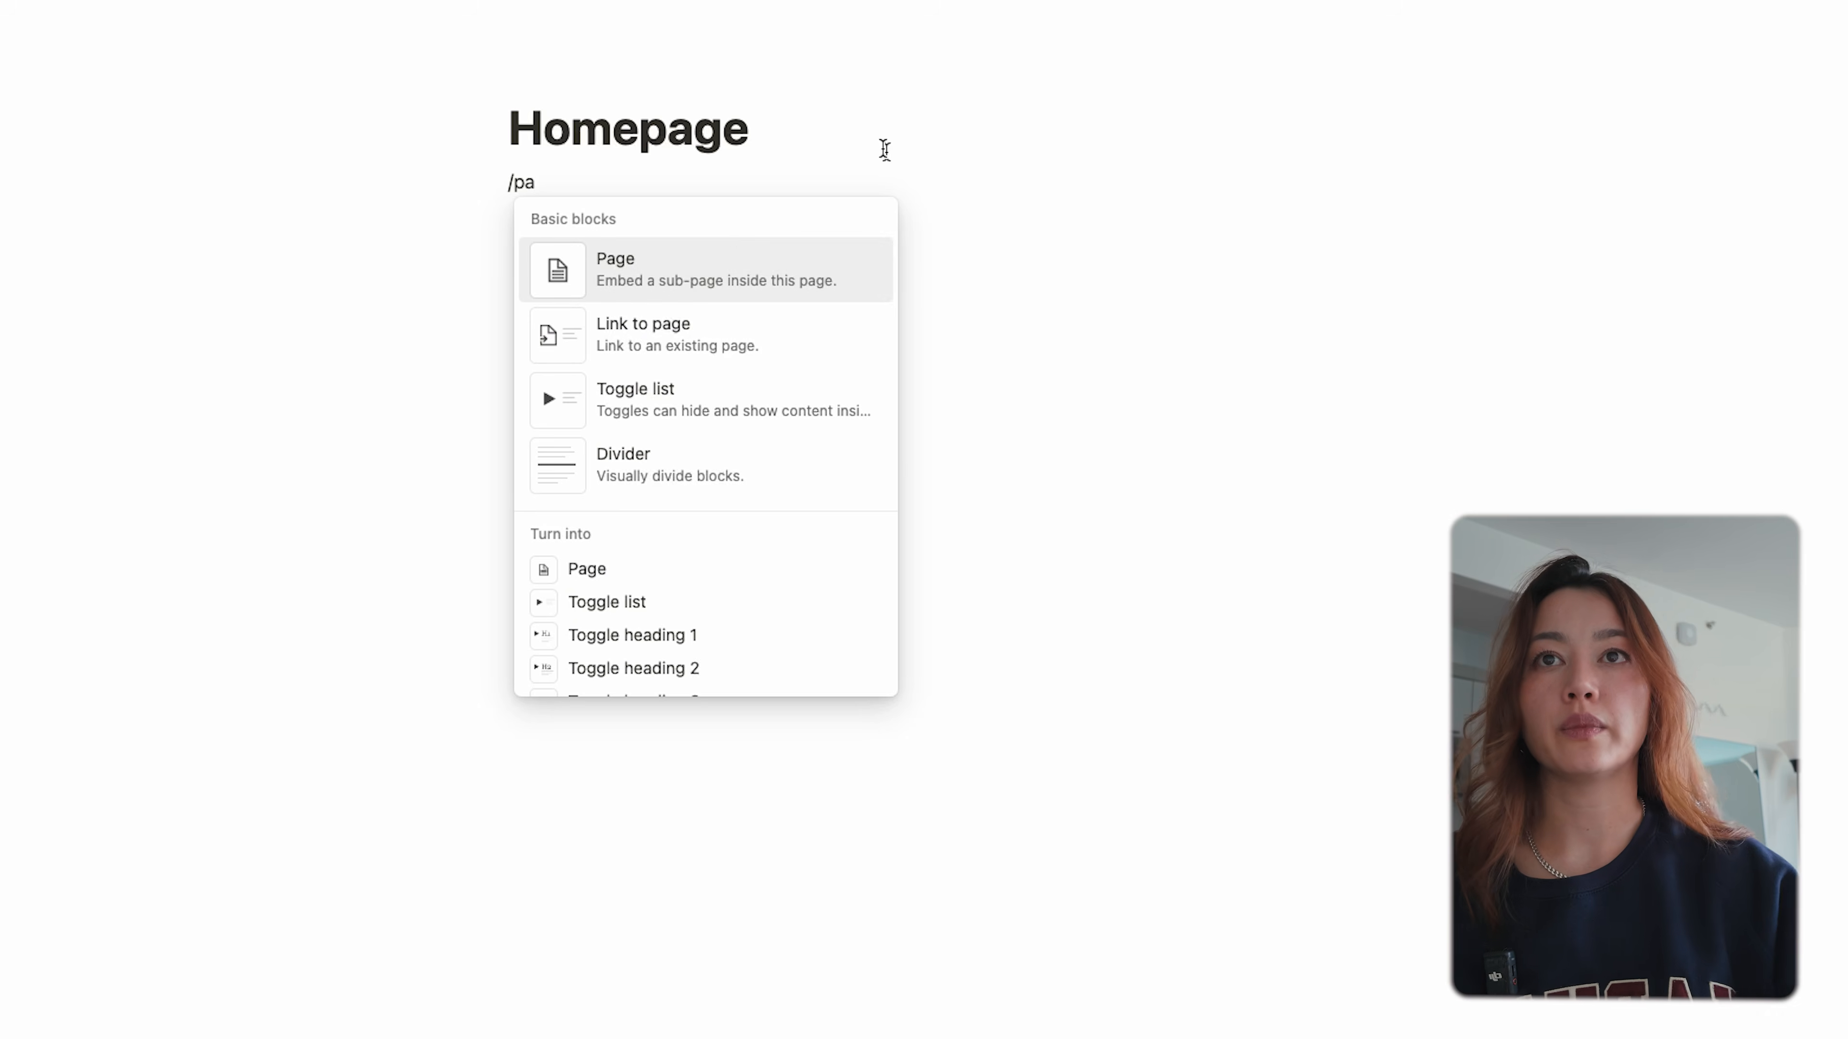
click(721, 265)
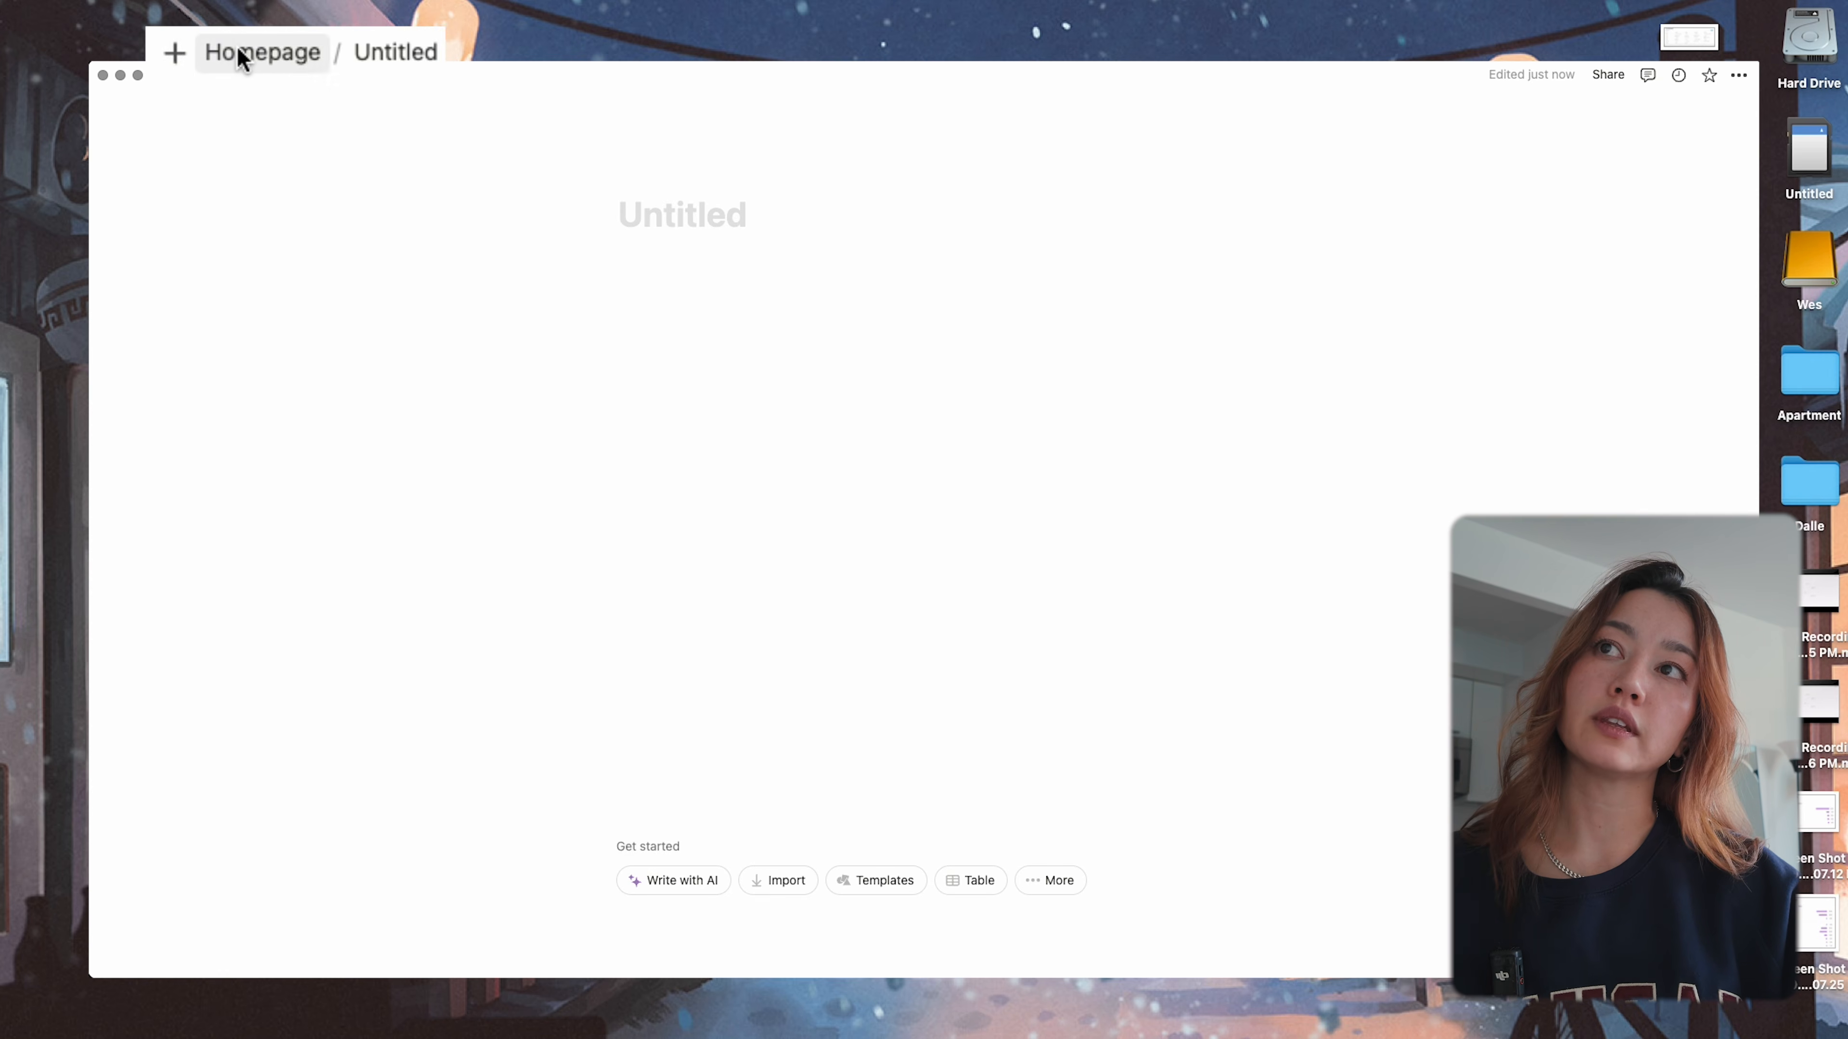
click(256, 75)
click(667, 253)
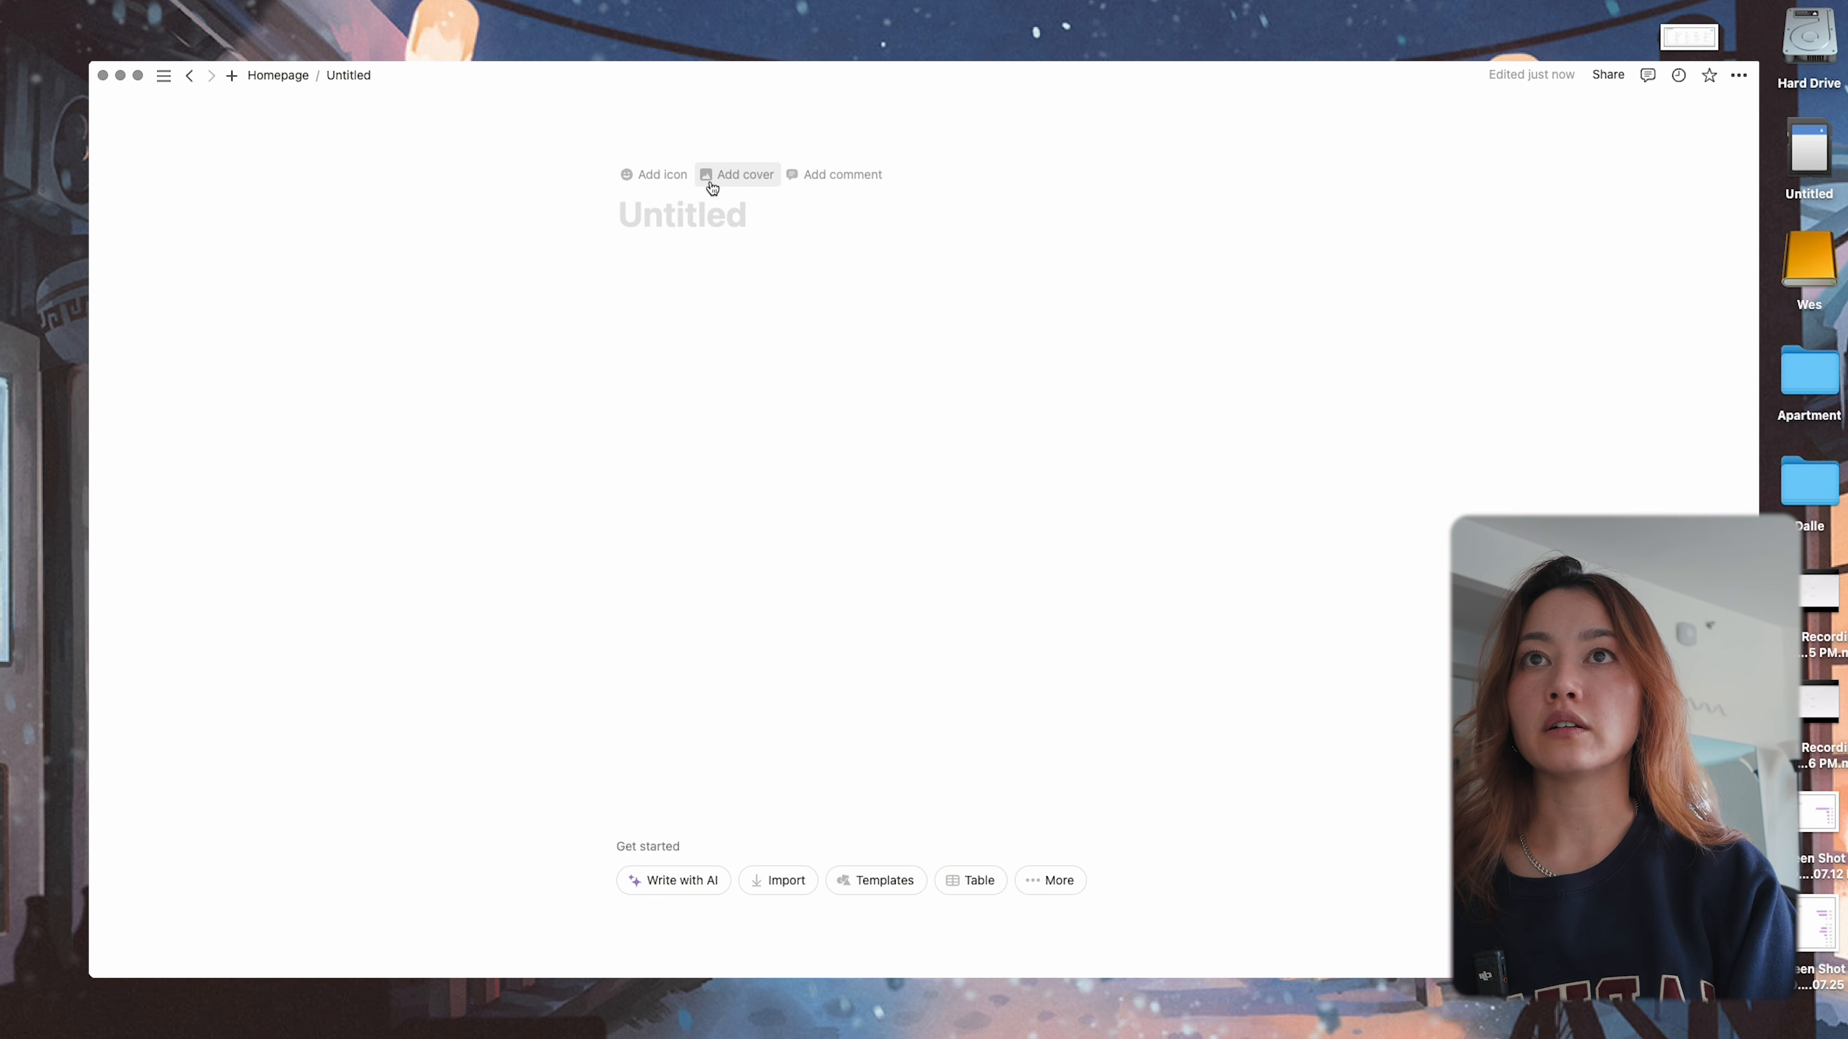
text(Daily Plan)
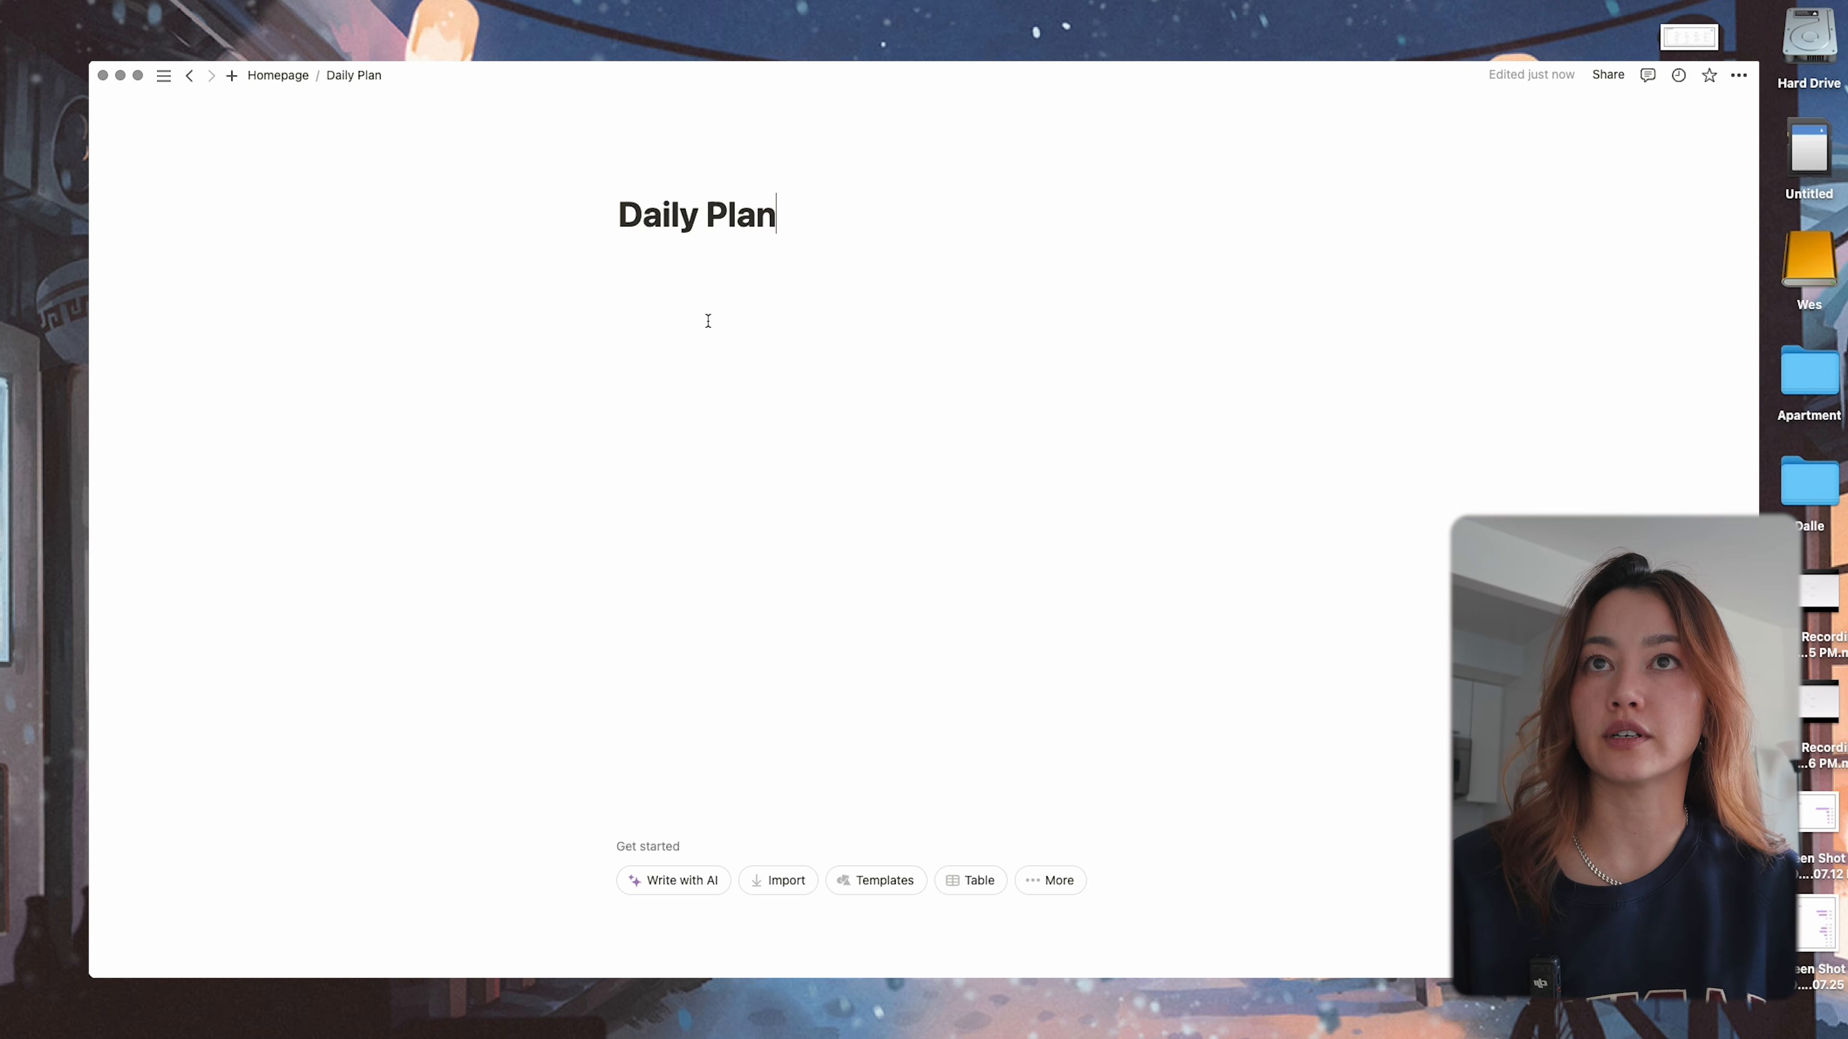
click(281, 75)
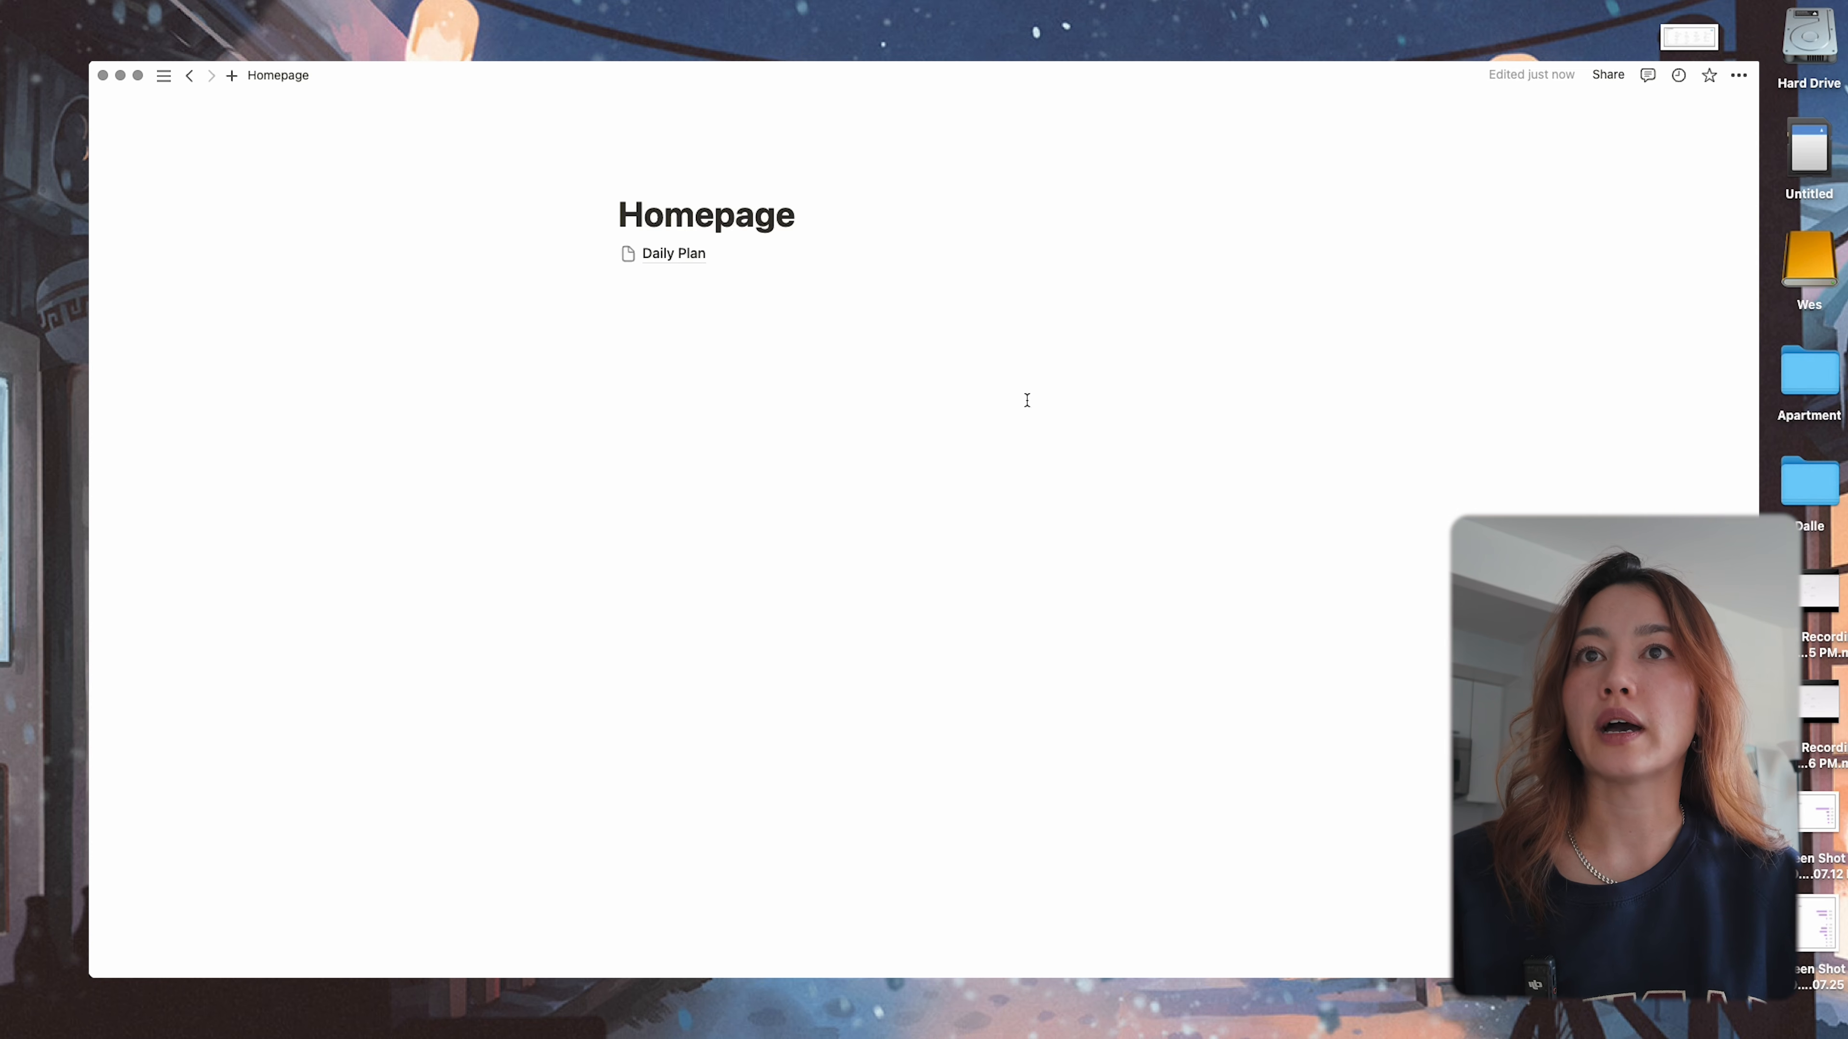
- Embed a sub-page titled "School Notes" below "Daily Plan" on the Homepage
click(818, 294)
text(/page)
key(Return)
text(School Notes)
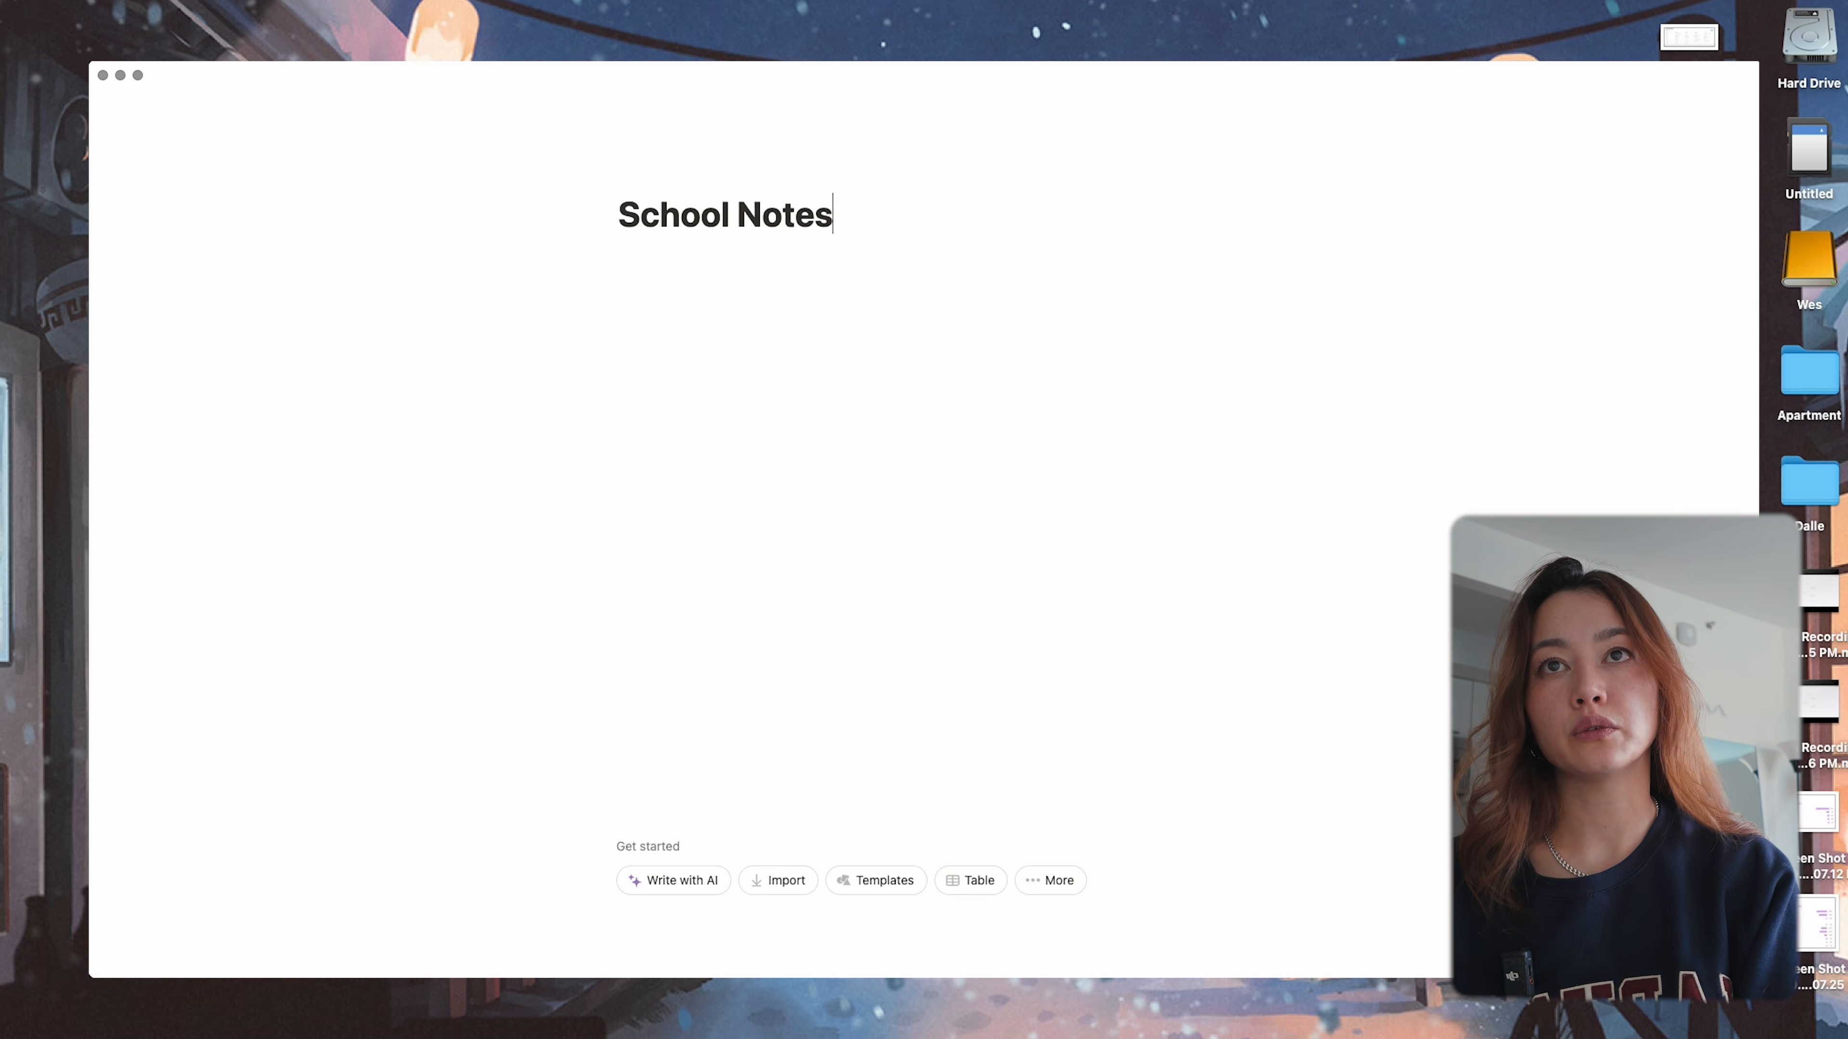
- Embed a sub-page titled "Routines & Habits" below "School Notes" on the Homepage
text(/page)
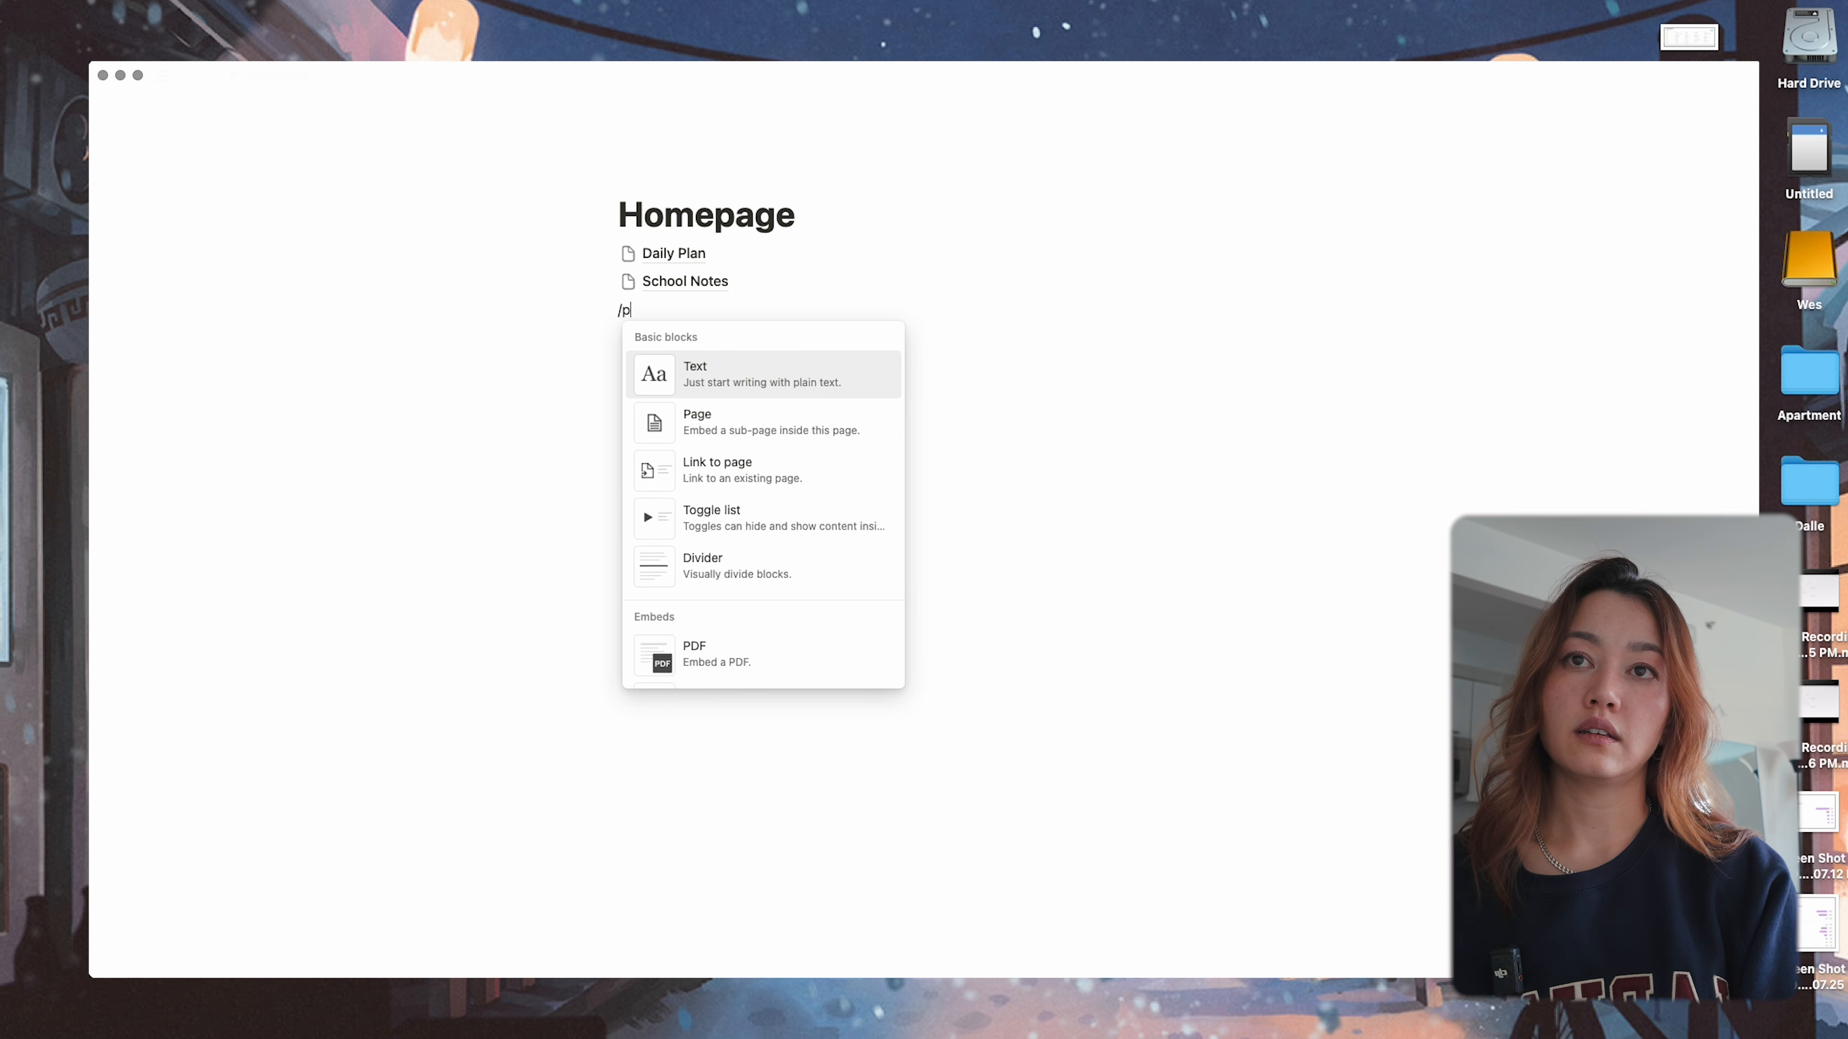
key(Return)
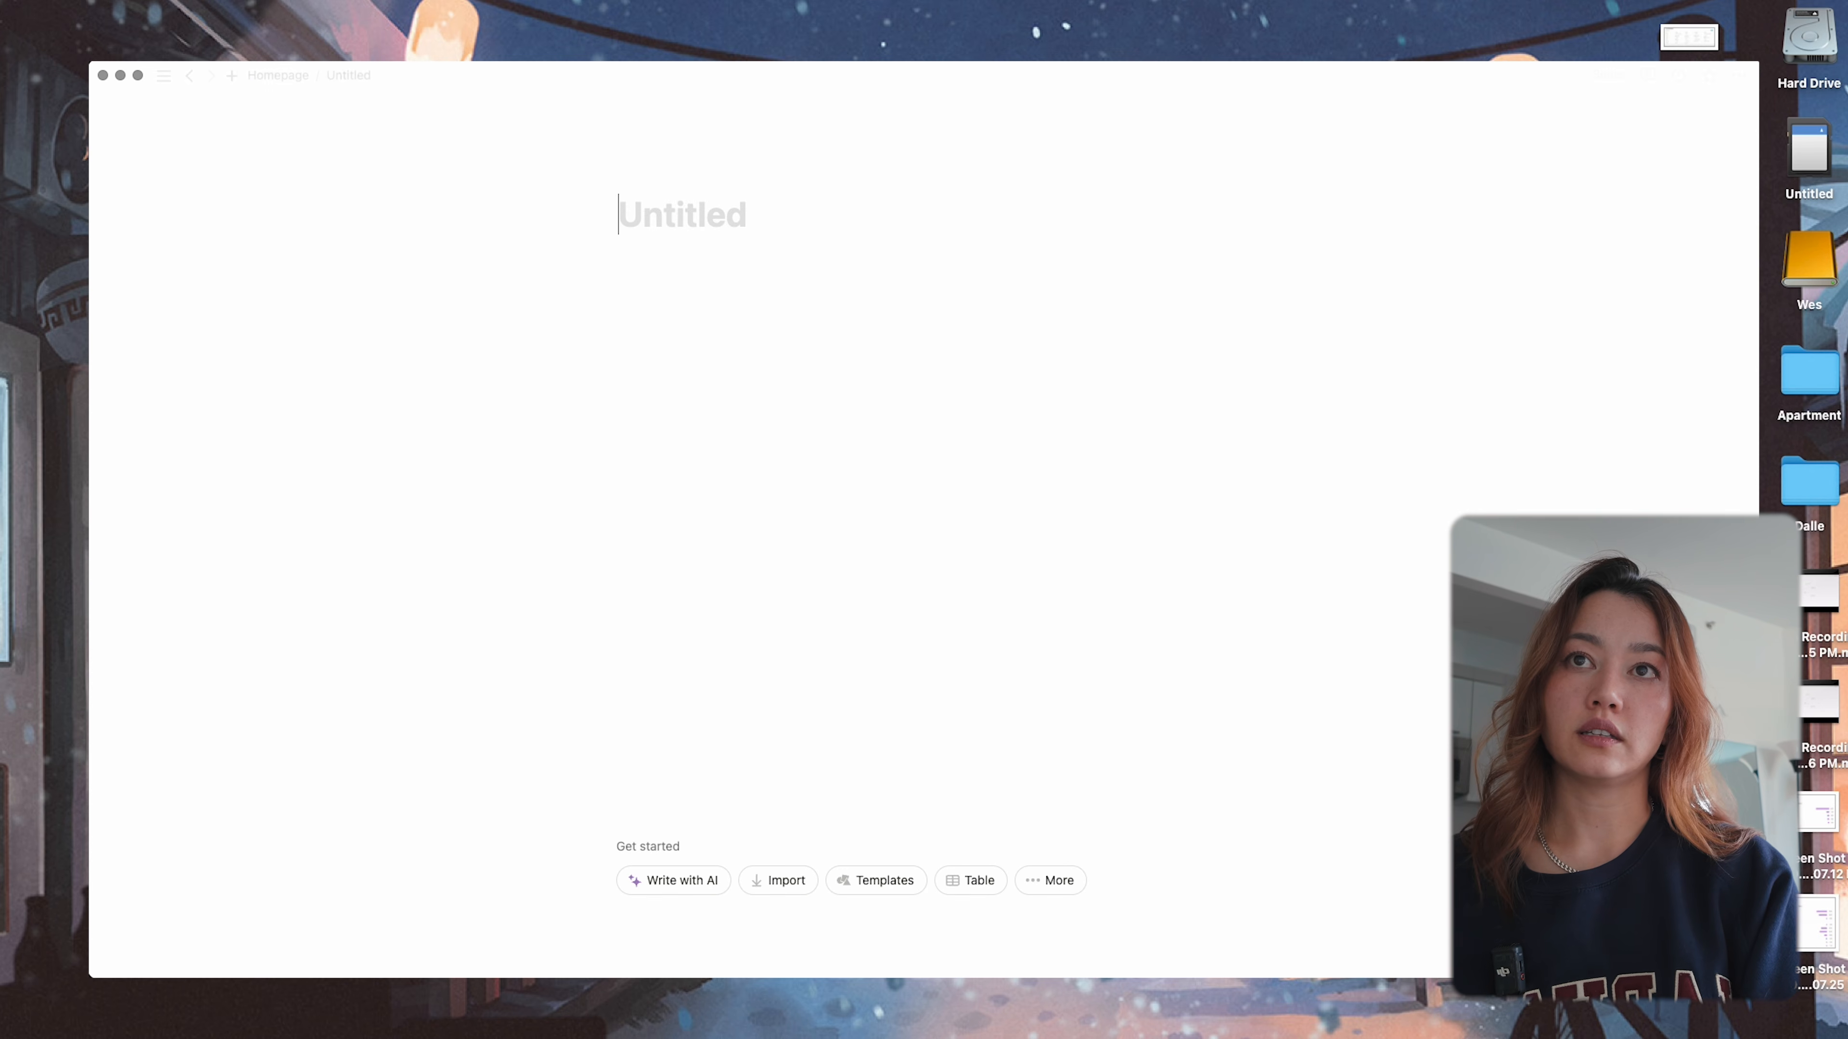
text(Routi)
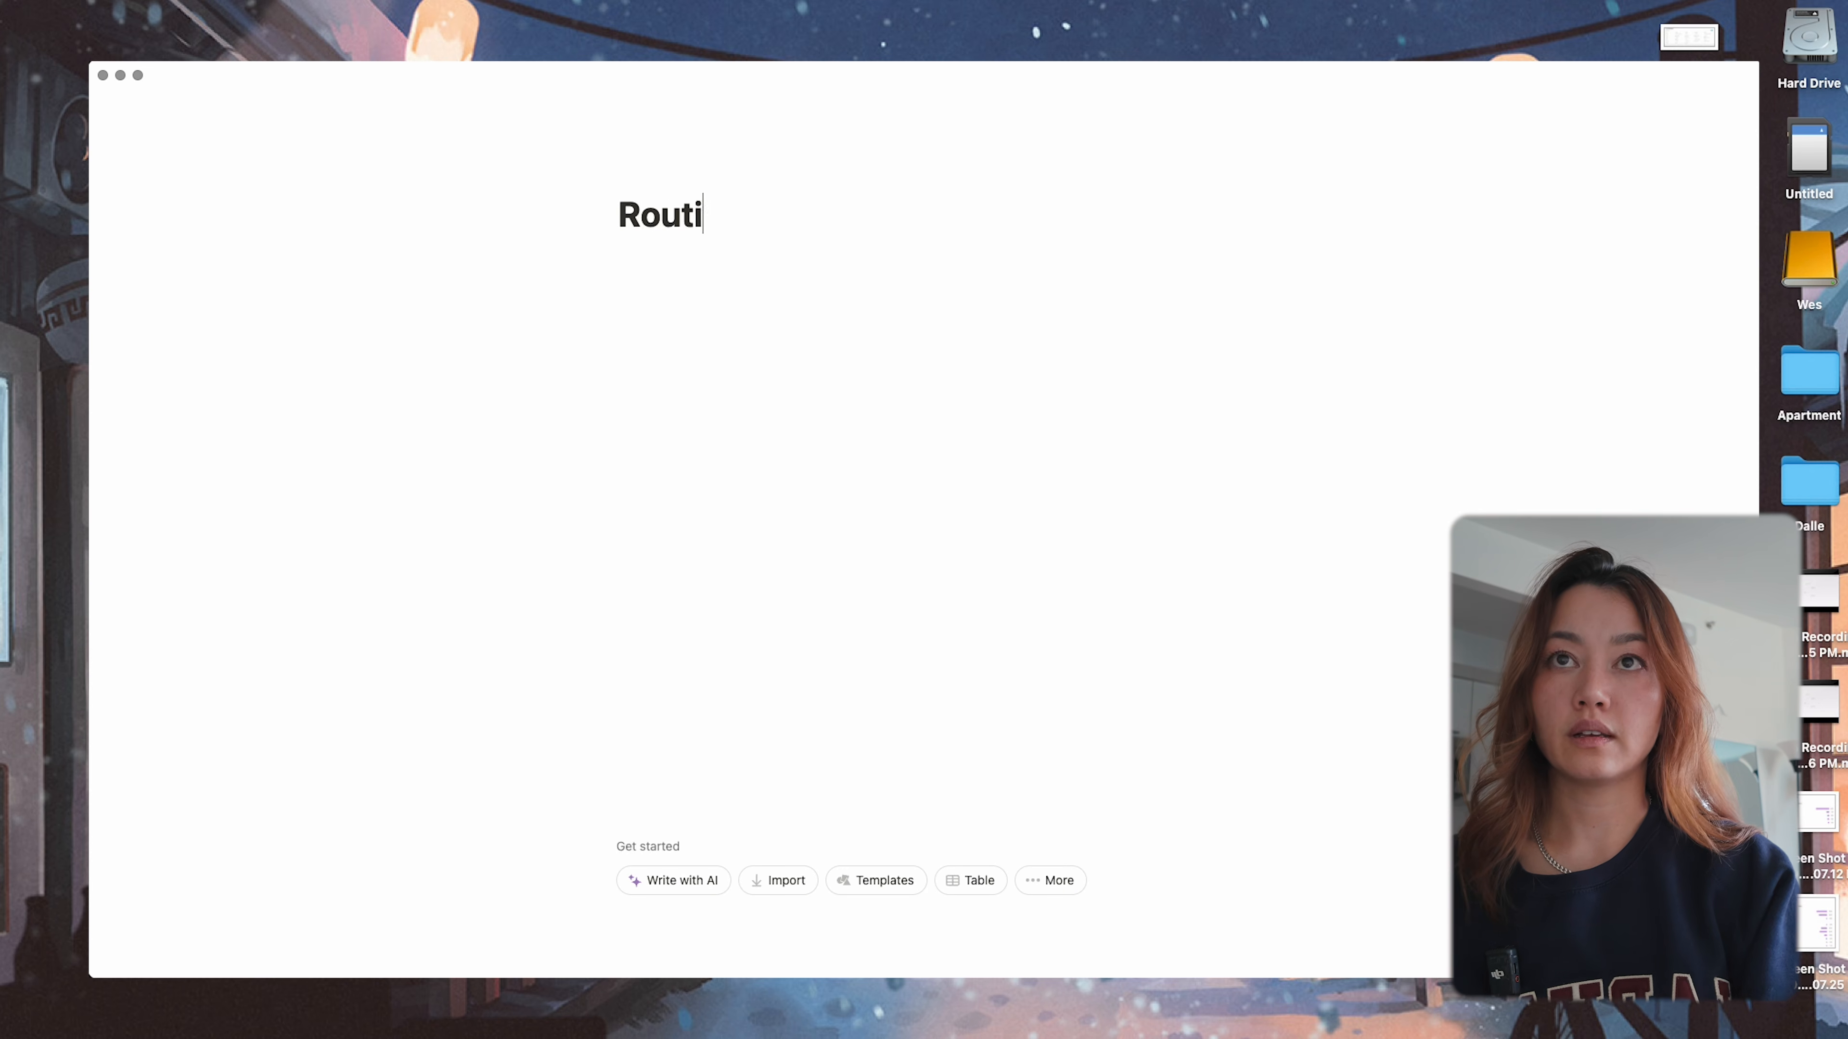
text(nes & Habits)
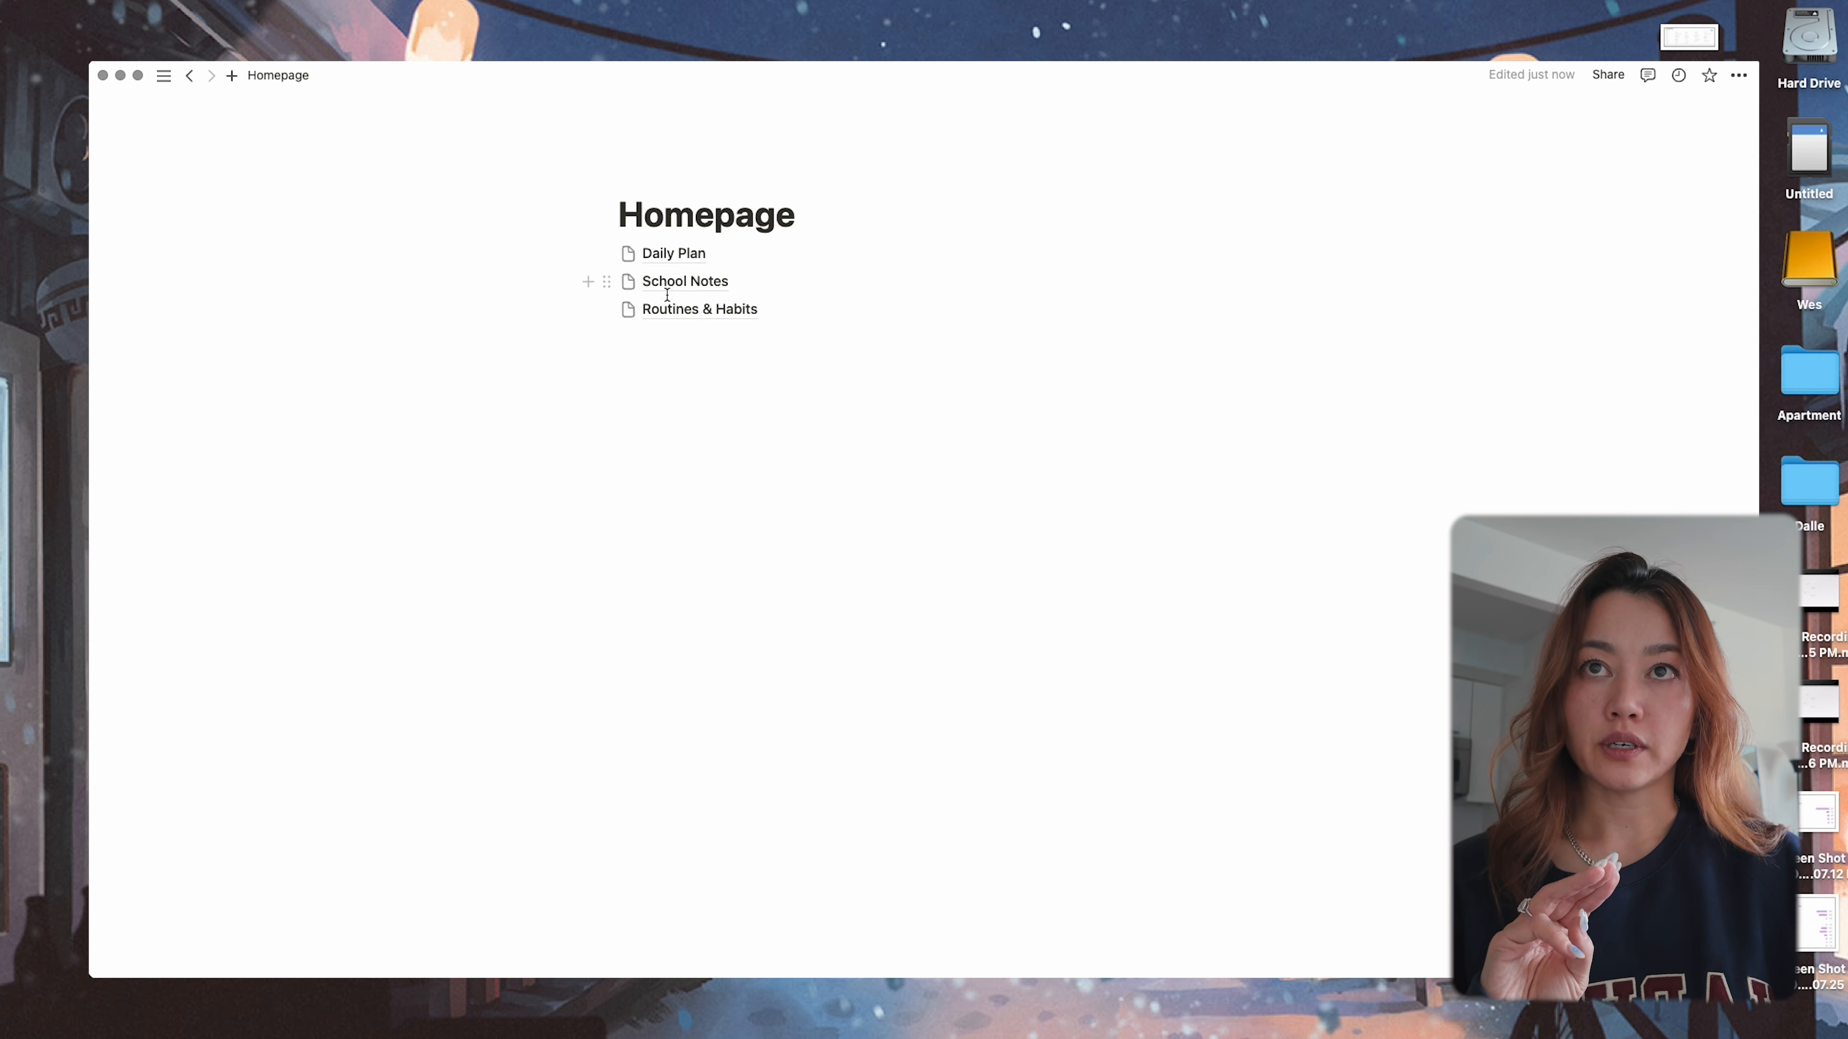
- Add a toggle list named "Settings" below the three sub-pages, separated from them by an empty line
click(726, 347)
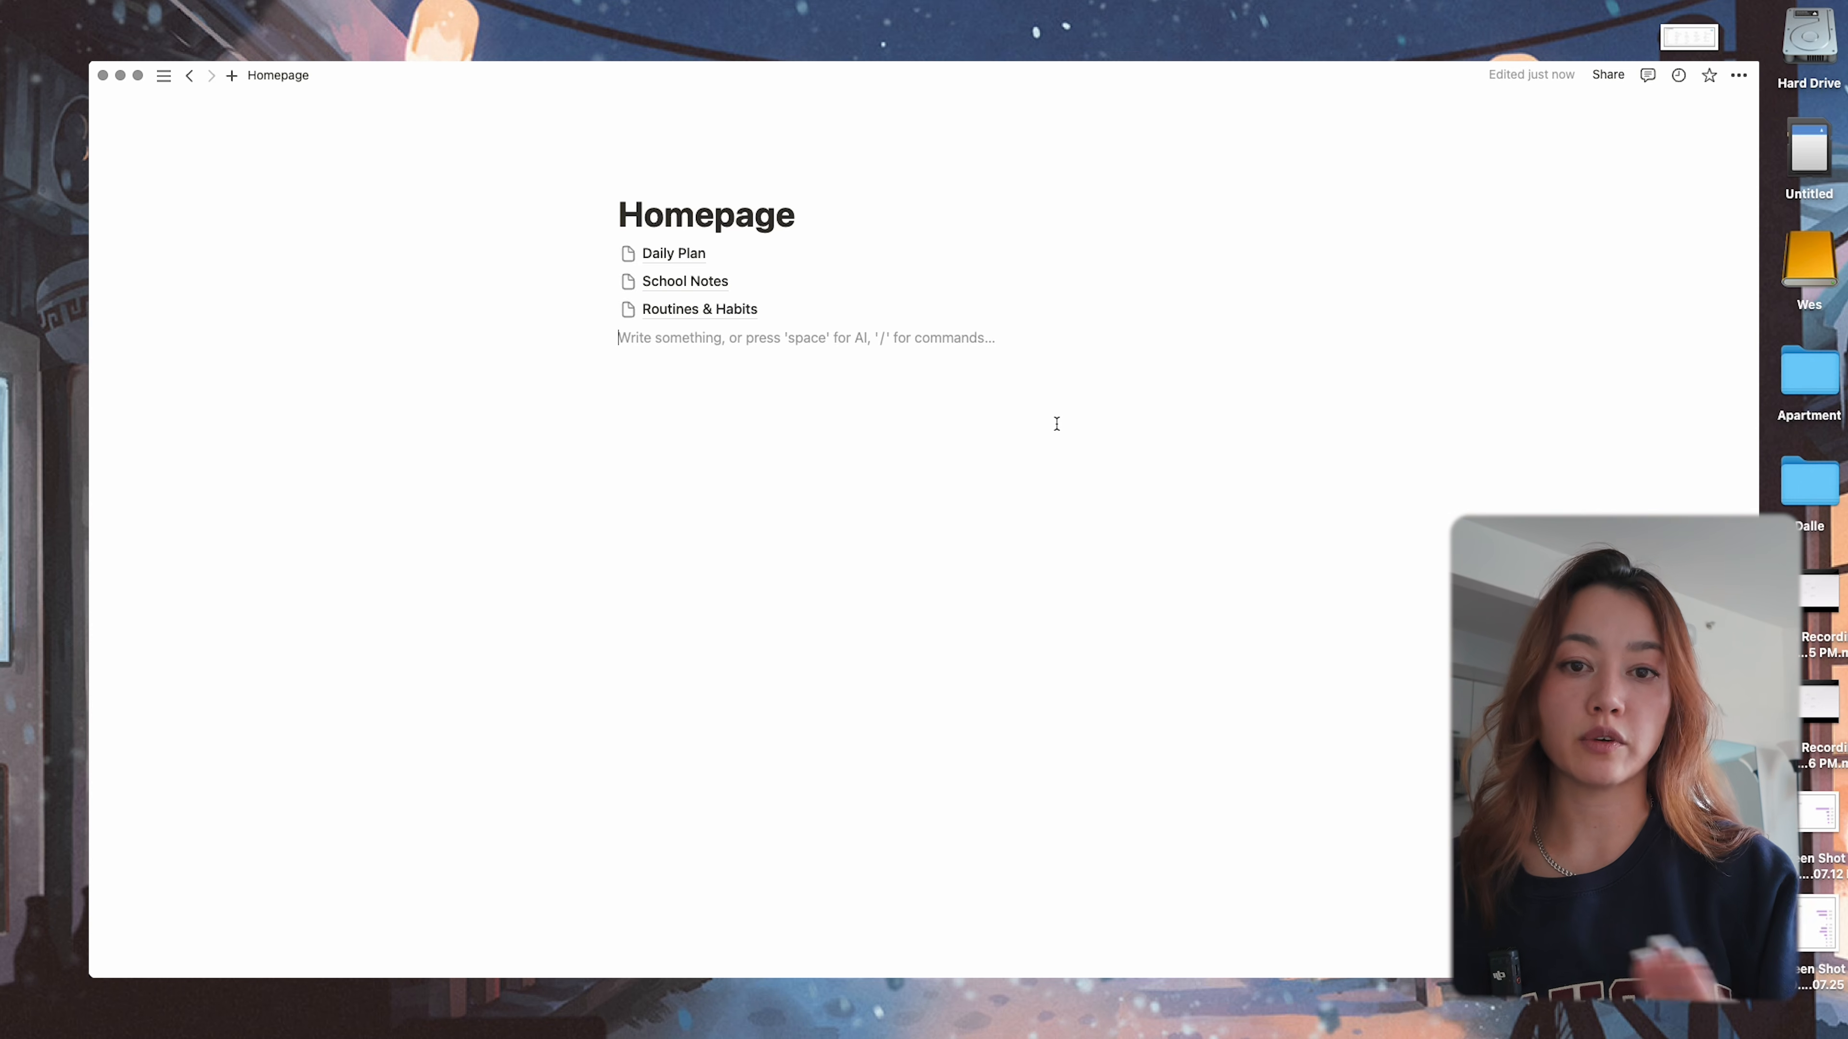
text(/)
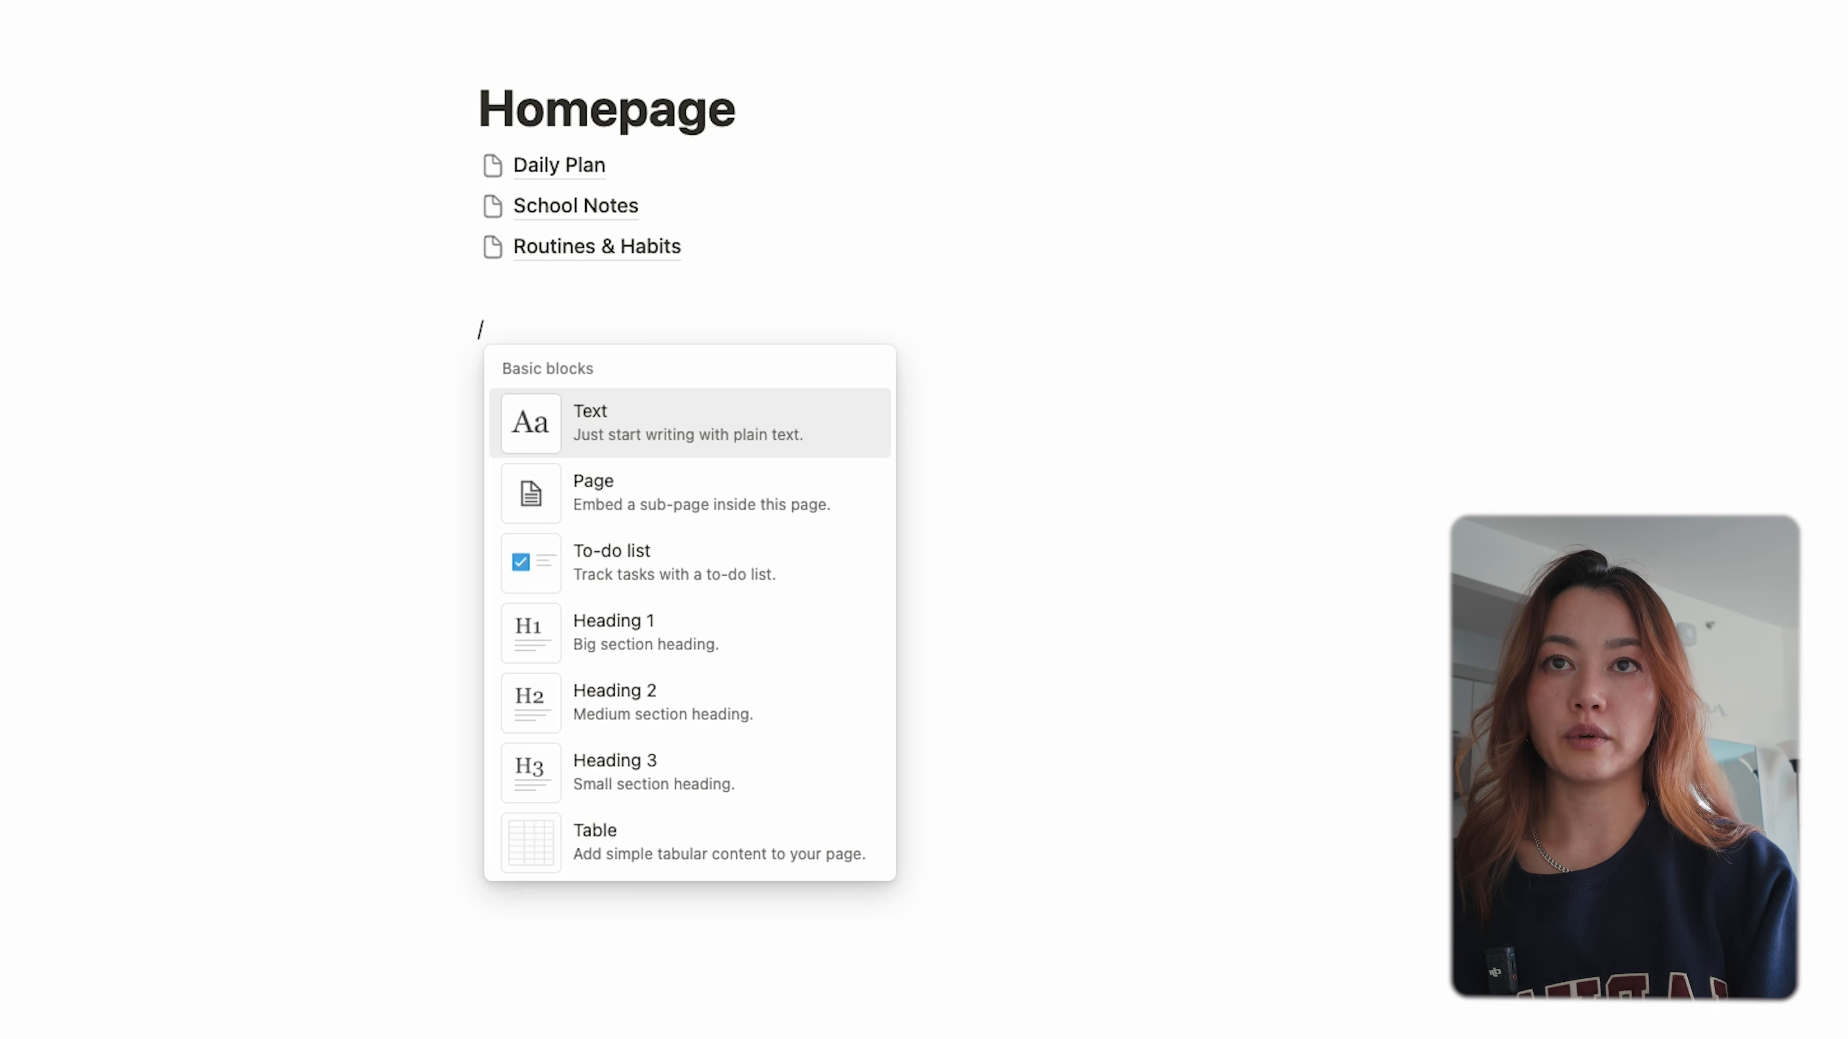
text(tog)
key(Return)
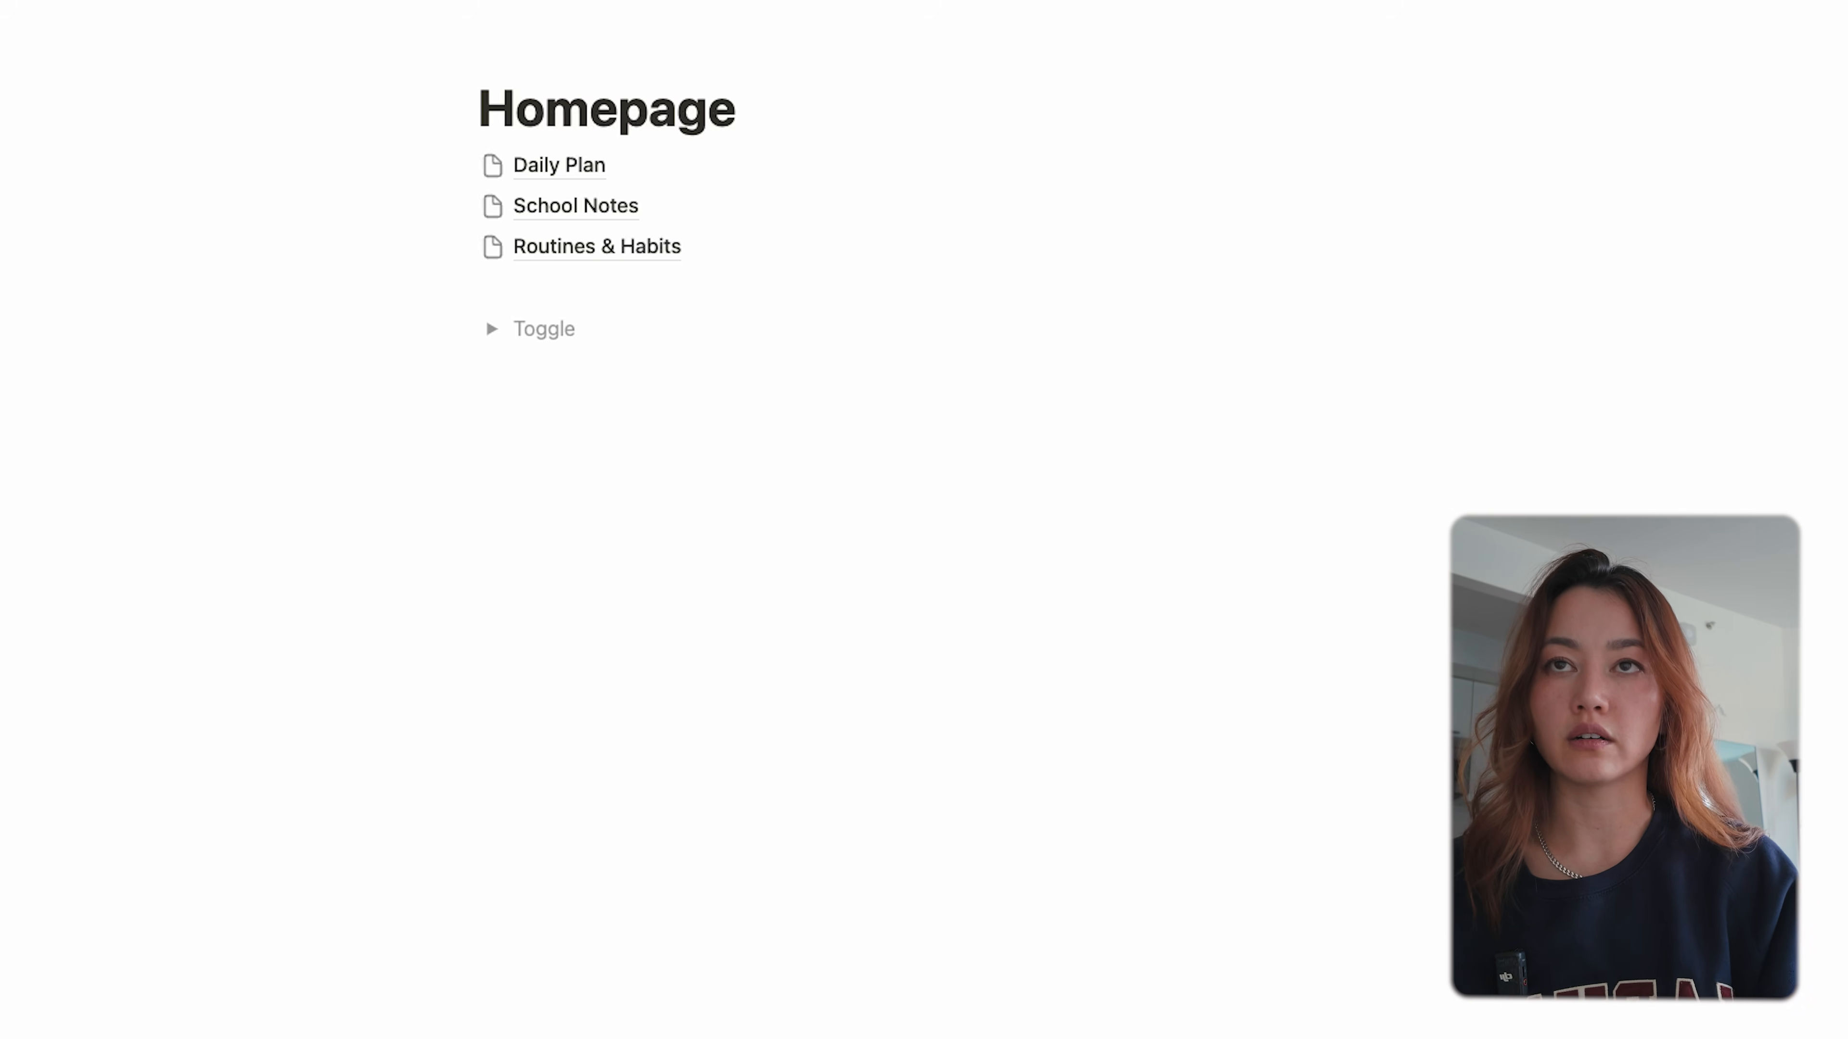
text(Settings)
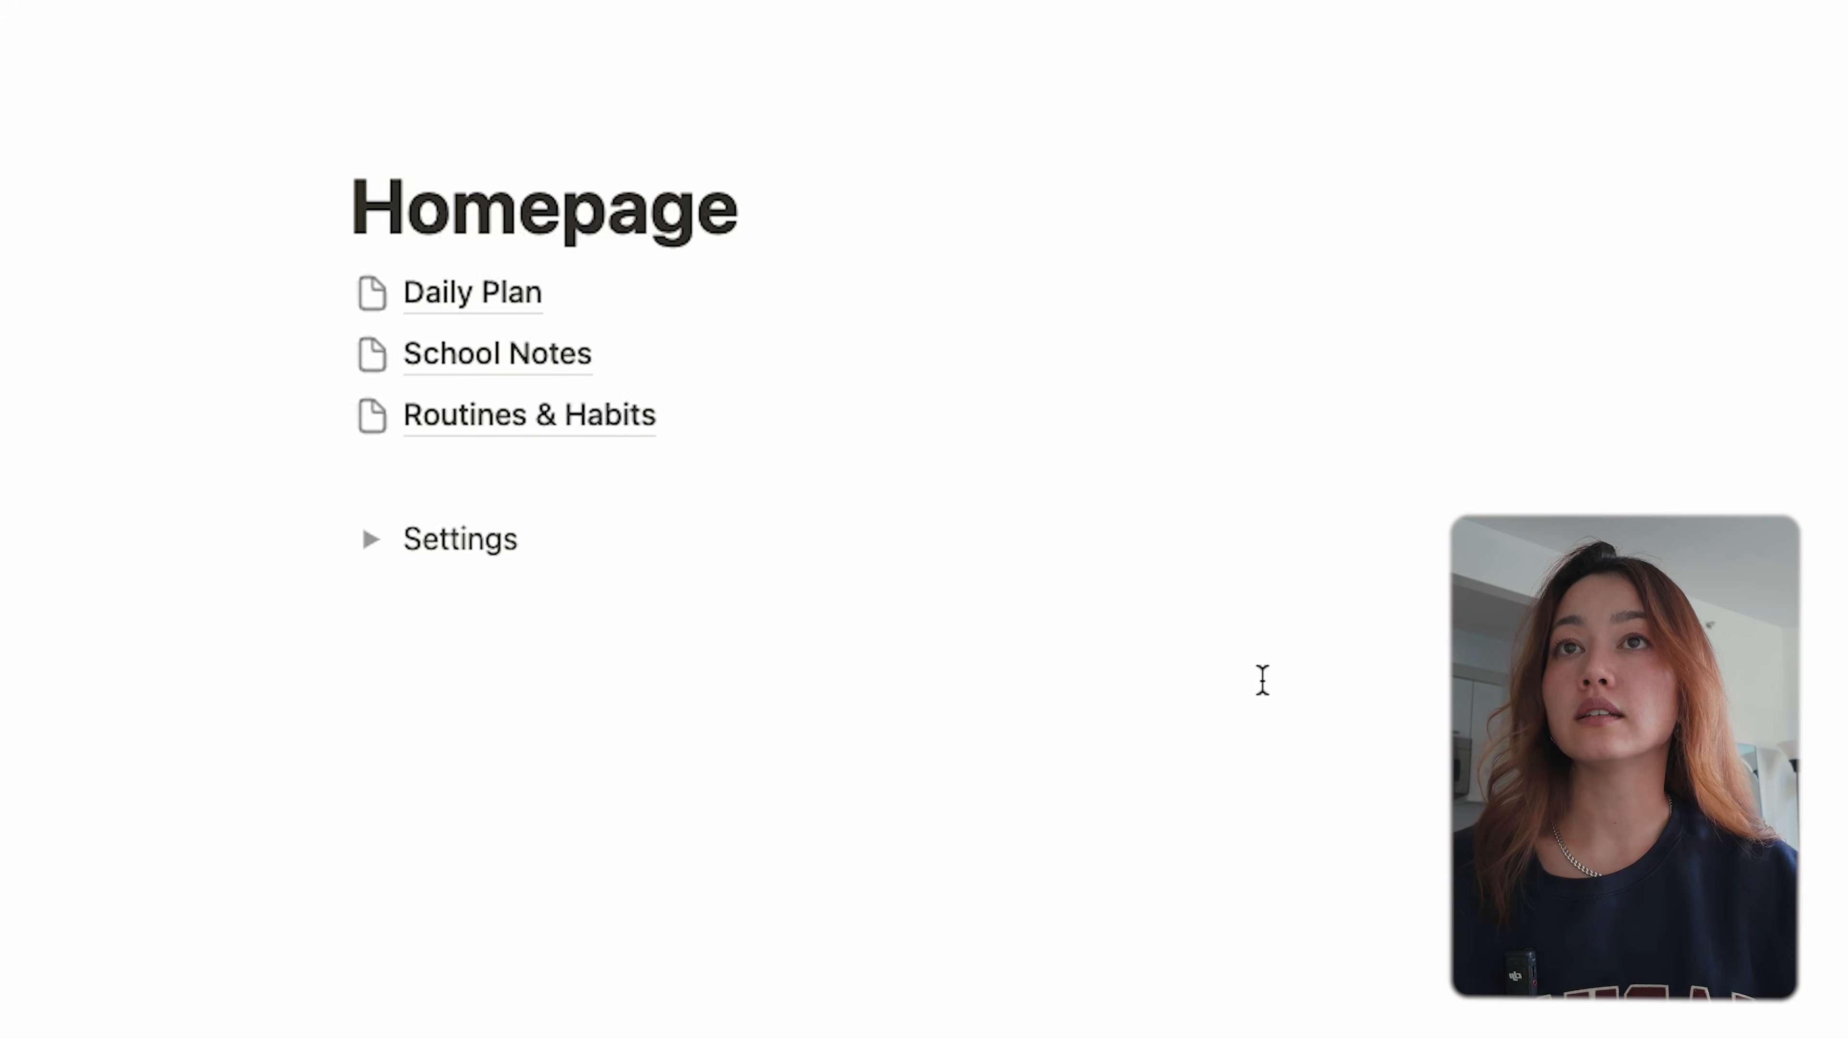
- Create a full-page database named "Tasks" inside the Settings toggle and return to the Homepage
click(372, 538)
click(474, 582)
text(/data)
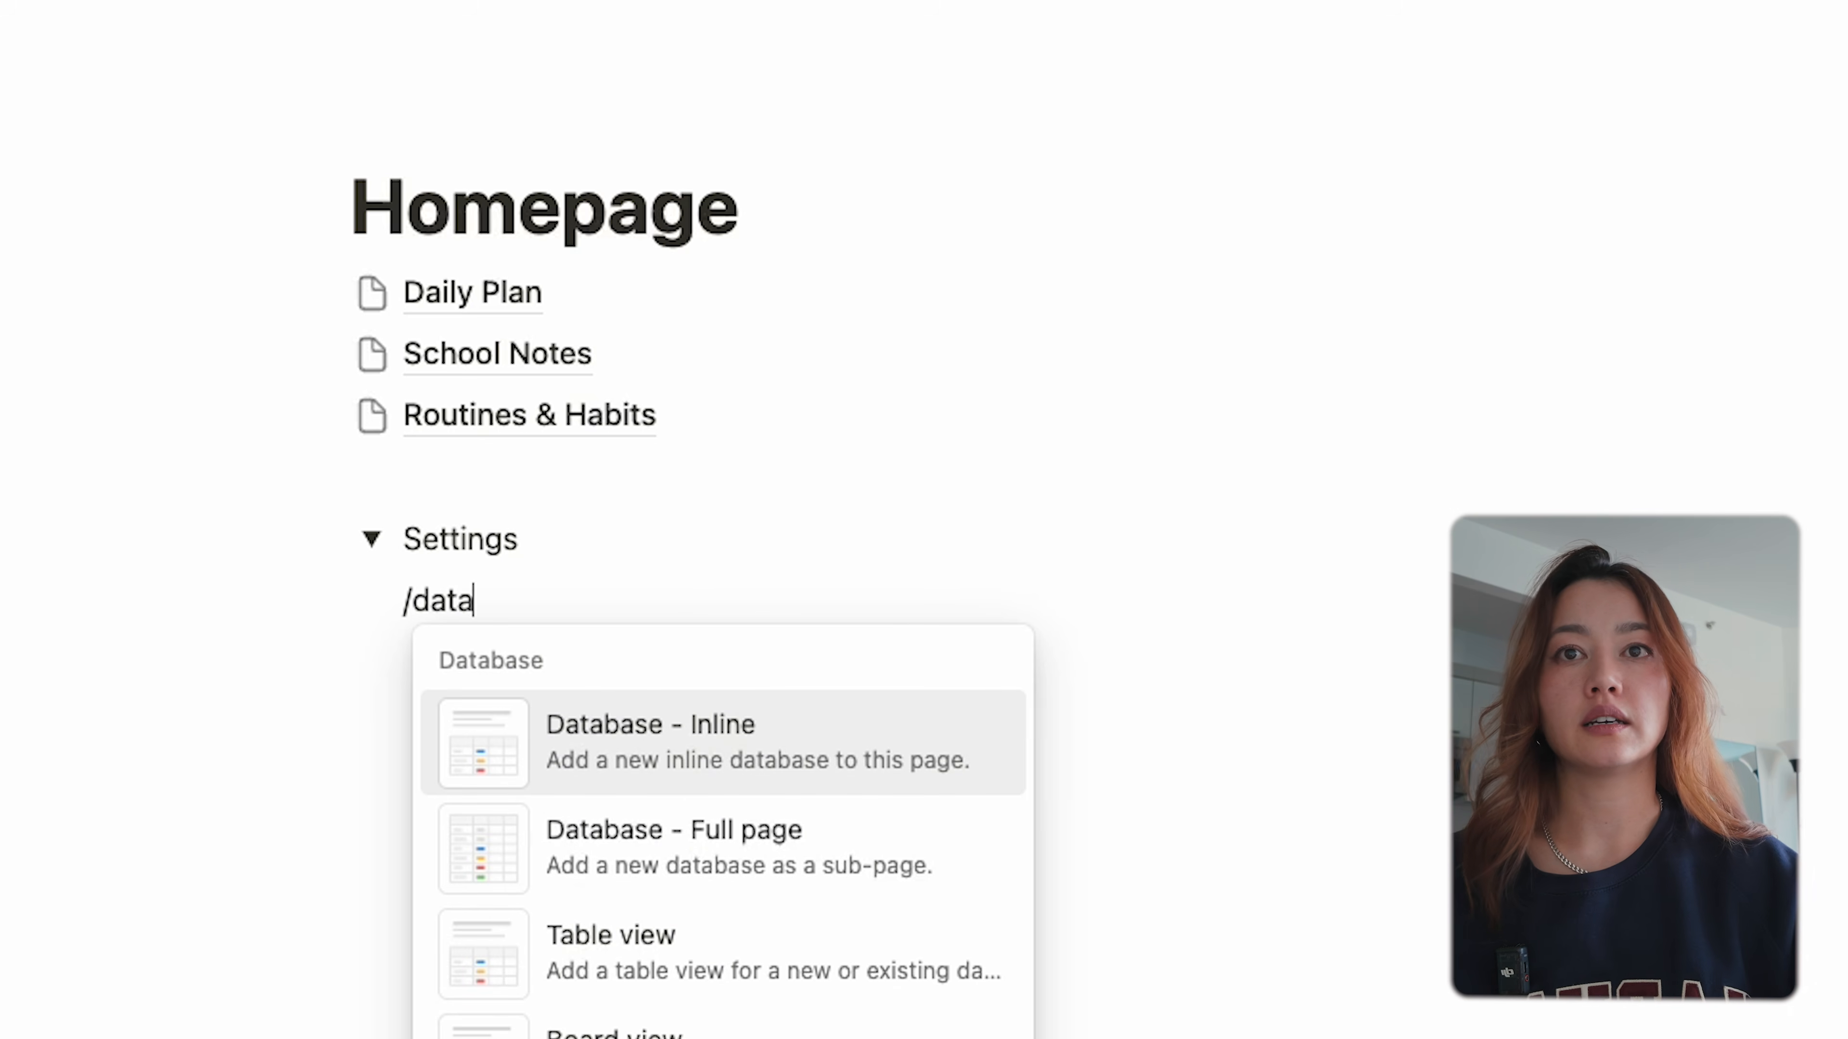
click(853, 853)
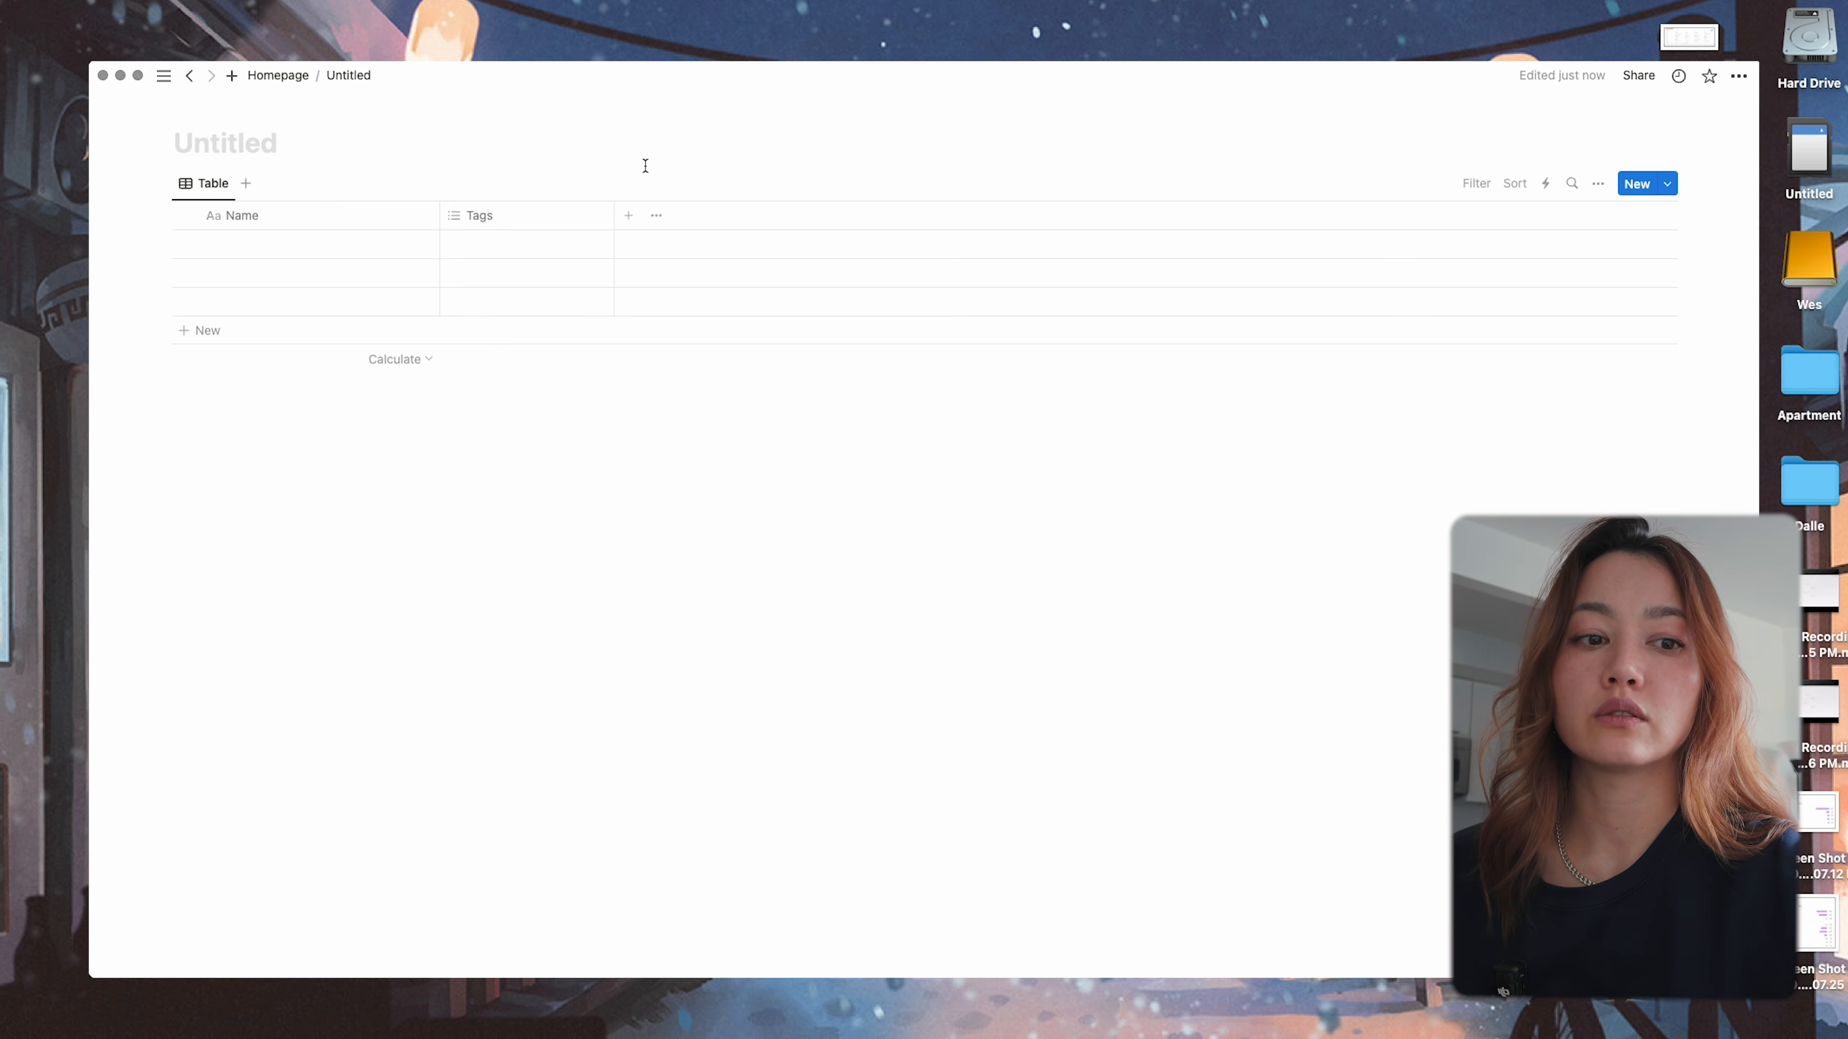
text(Tasks)
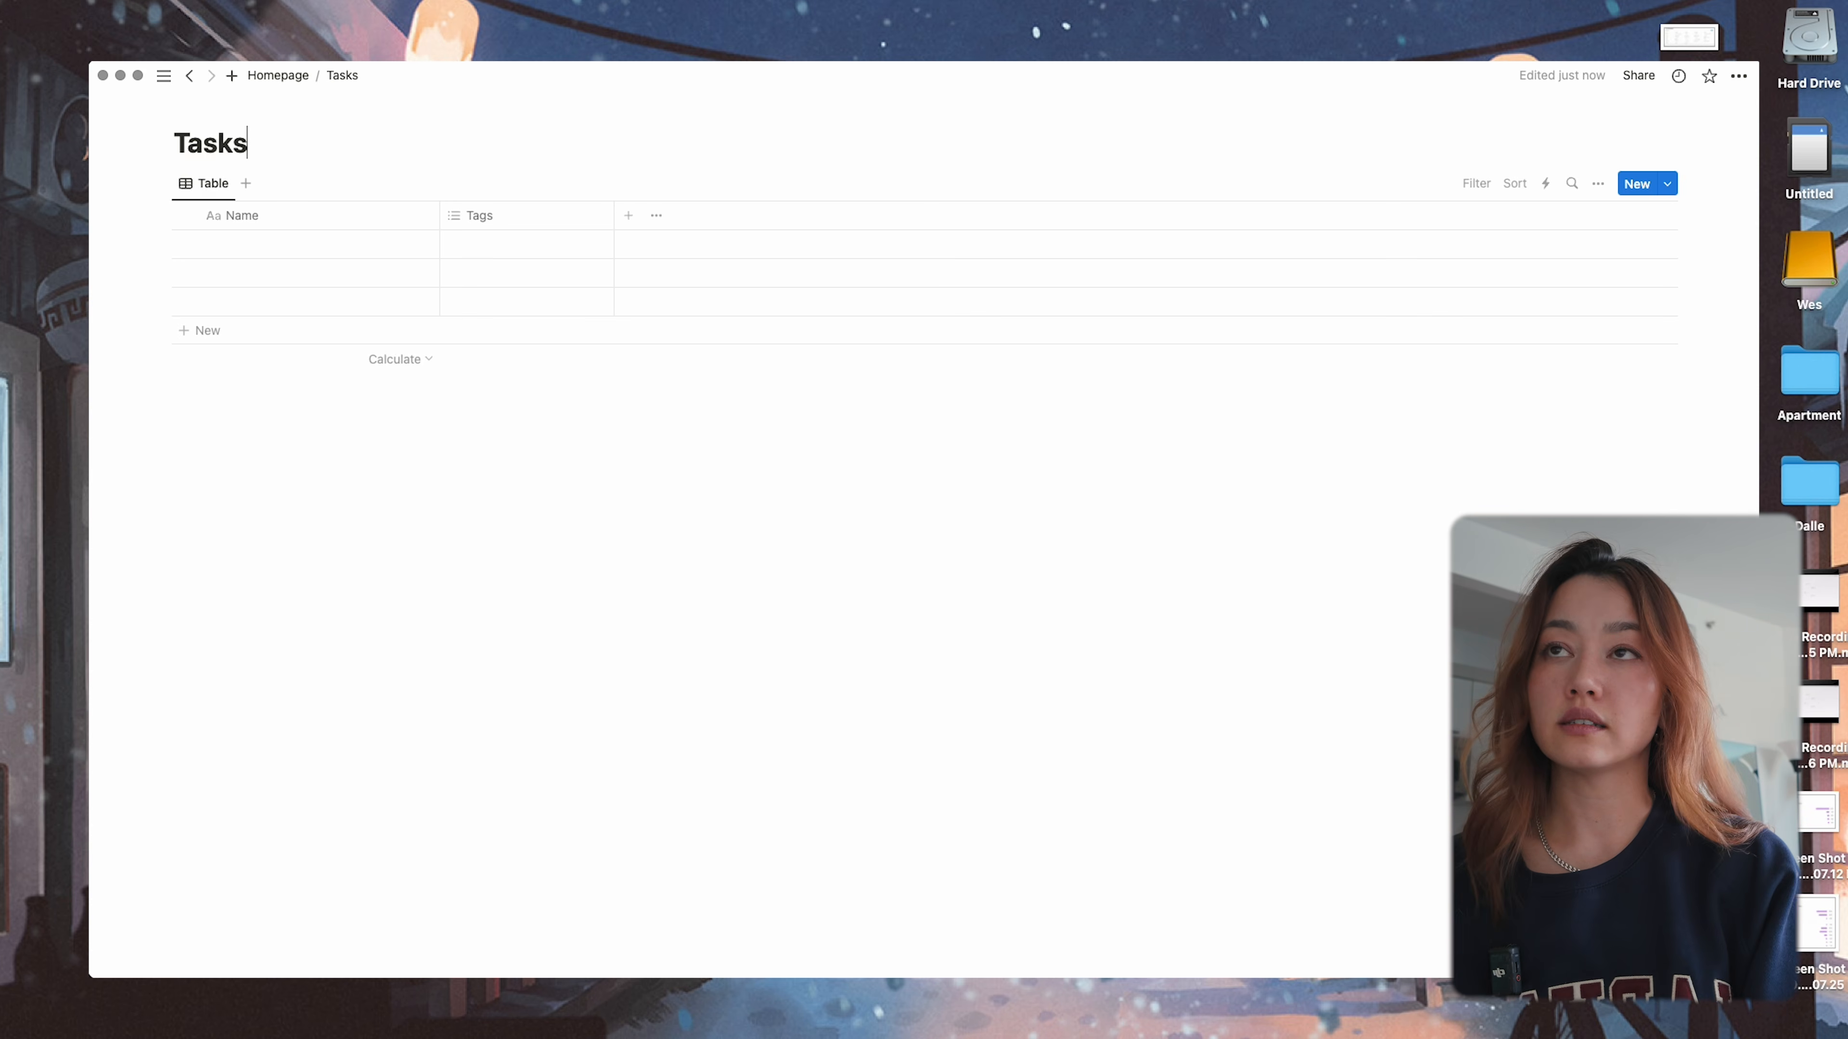
key(super+bracketleft)
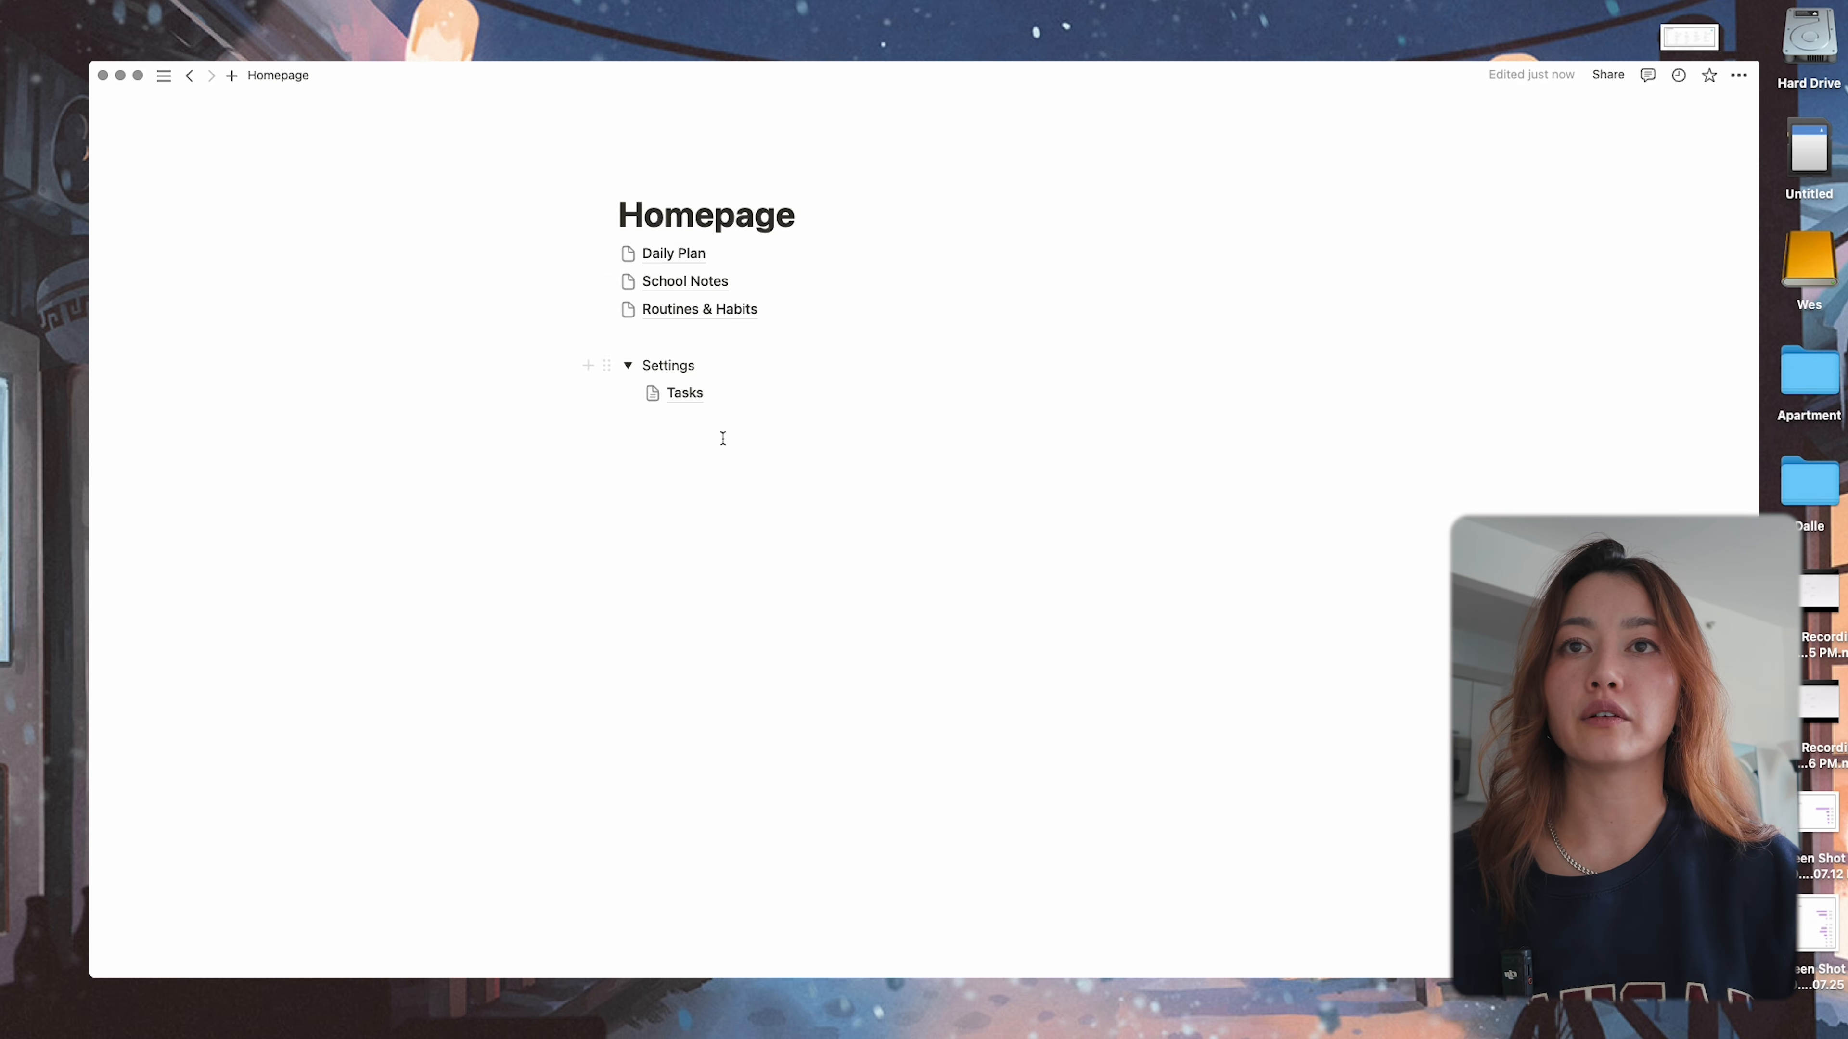
- Create a full-page database named "Projects" below "Tasks" in the Settings toggle and return to the Homepage
click(730, 419)
text(/data)
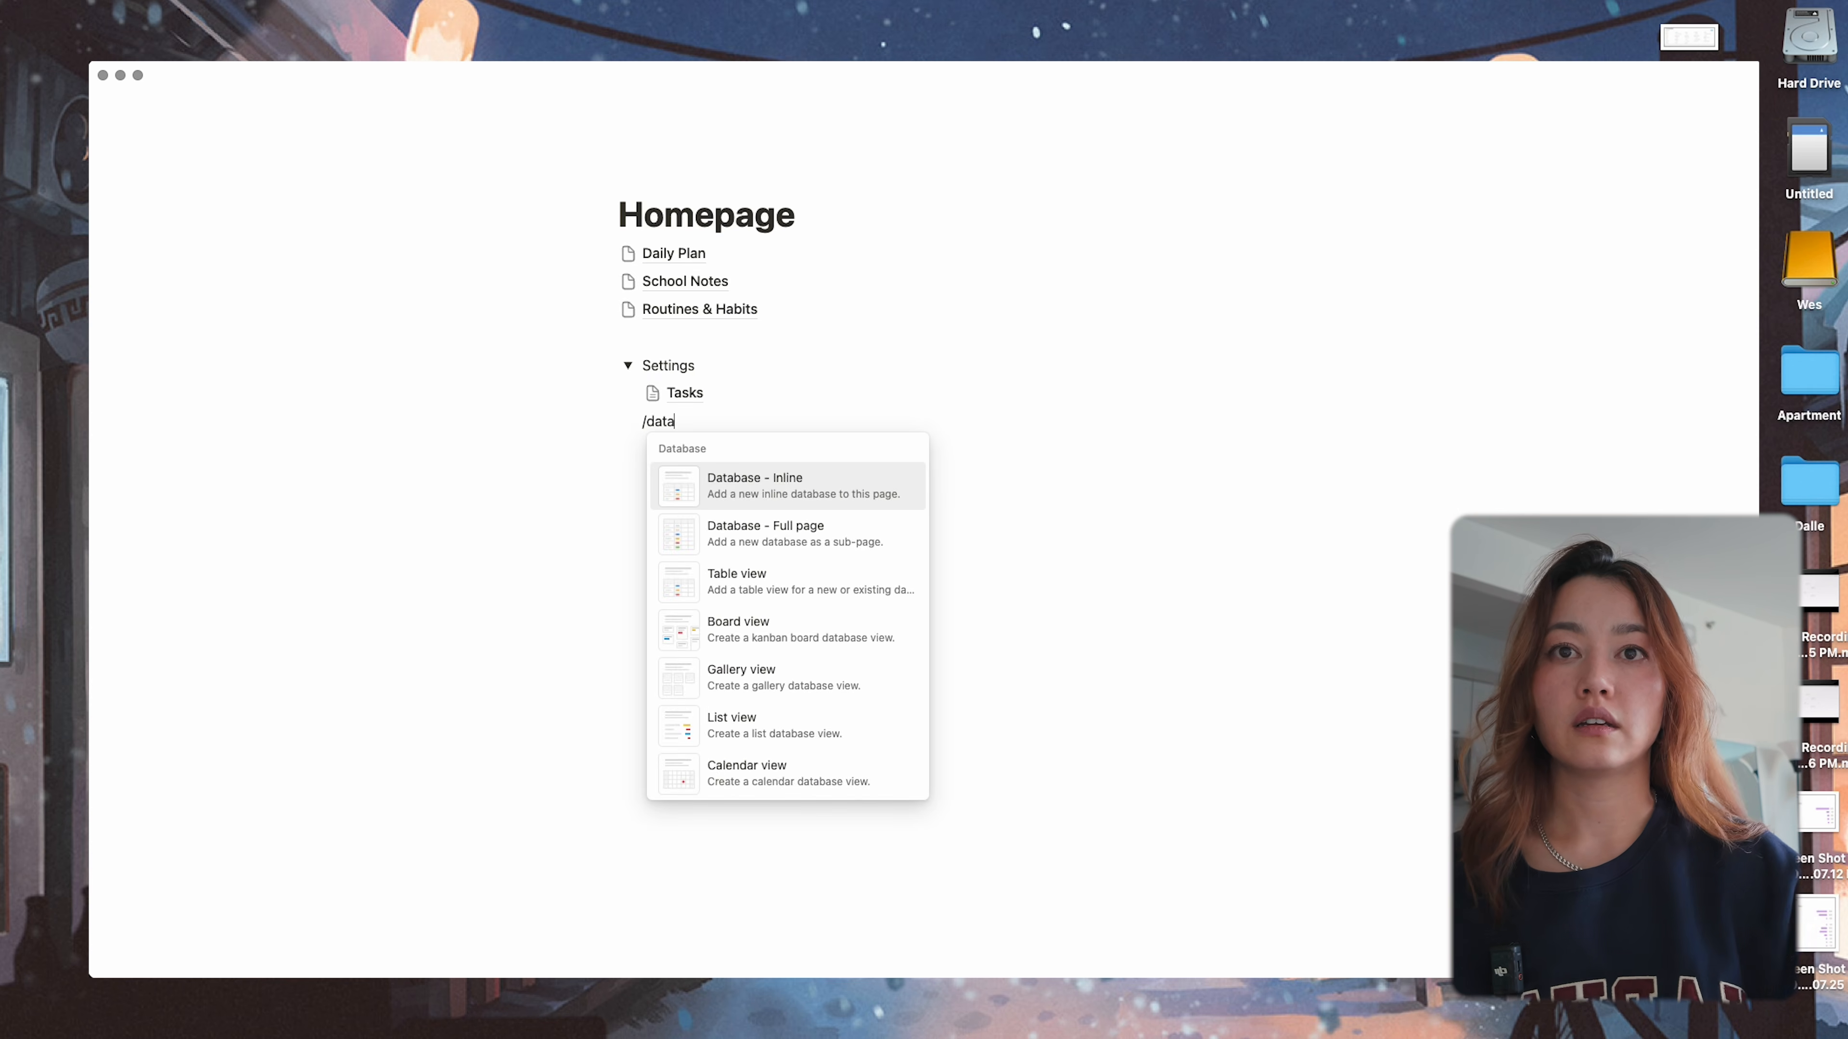
click(796, 543)
text(Projects)
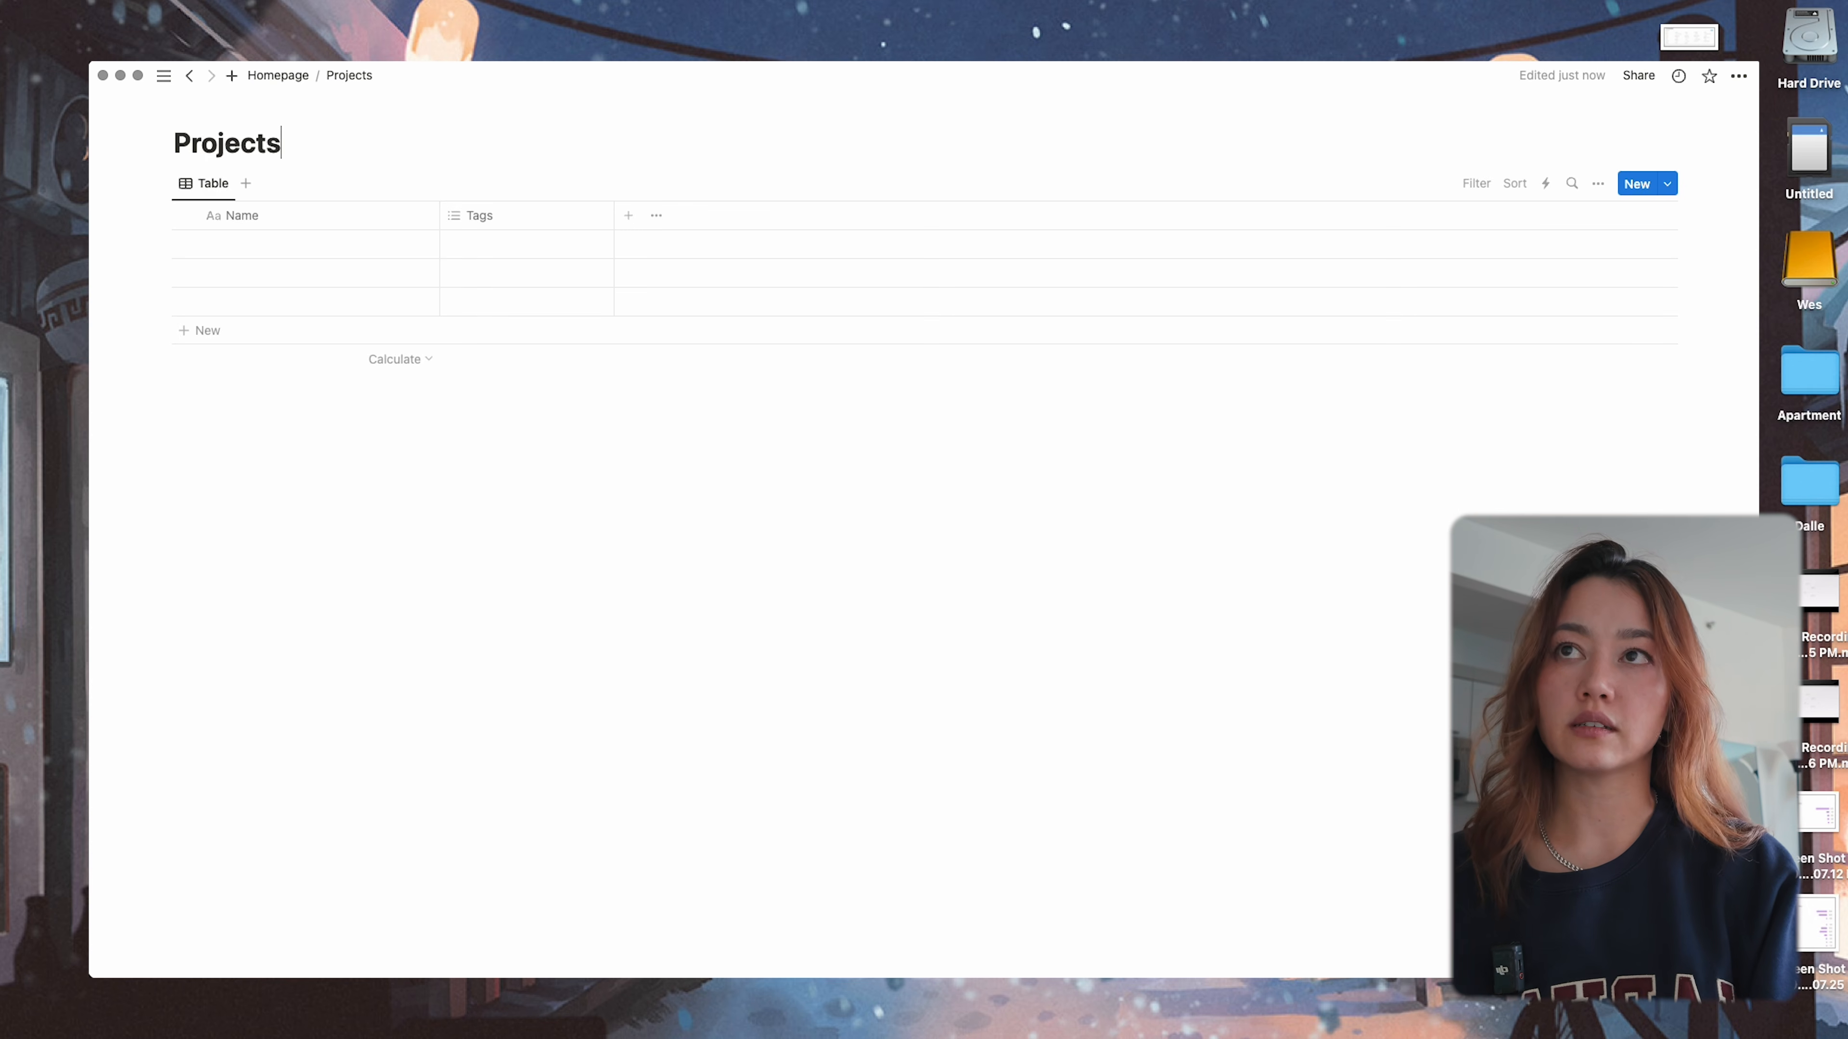
key(super+bracketleft)
- Create a full-page database named "Notes" below "Projects" in the Settings toggle and return to the Homepage
text(/data)
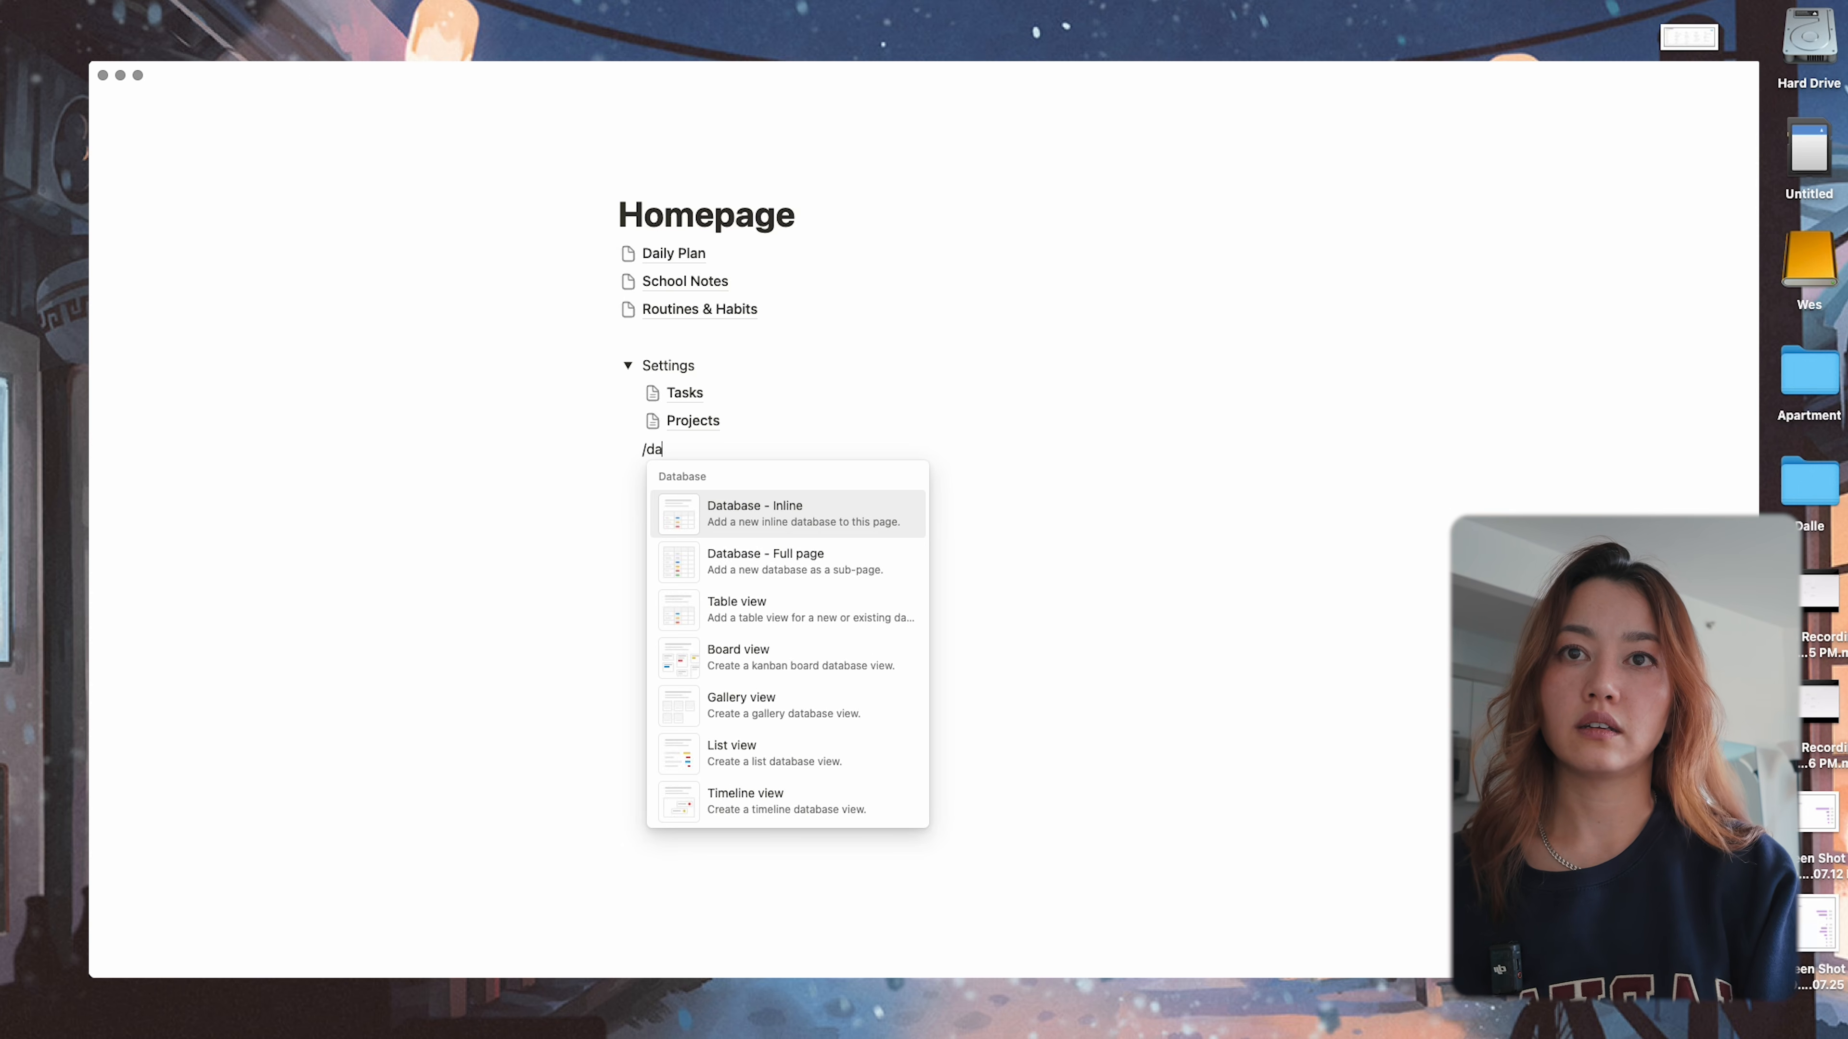
click(806, 564)
text(Notes)
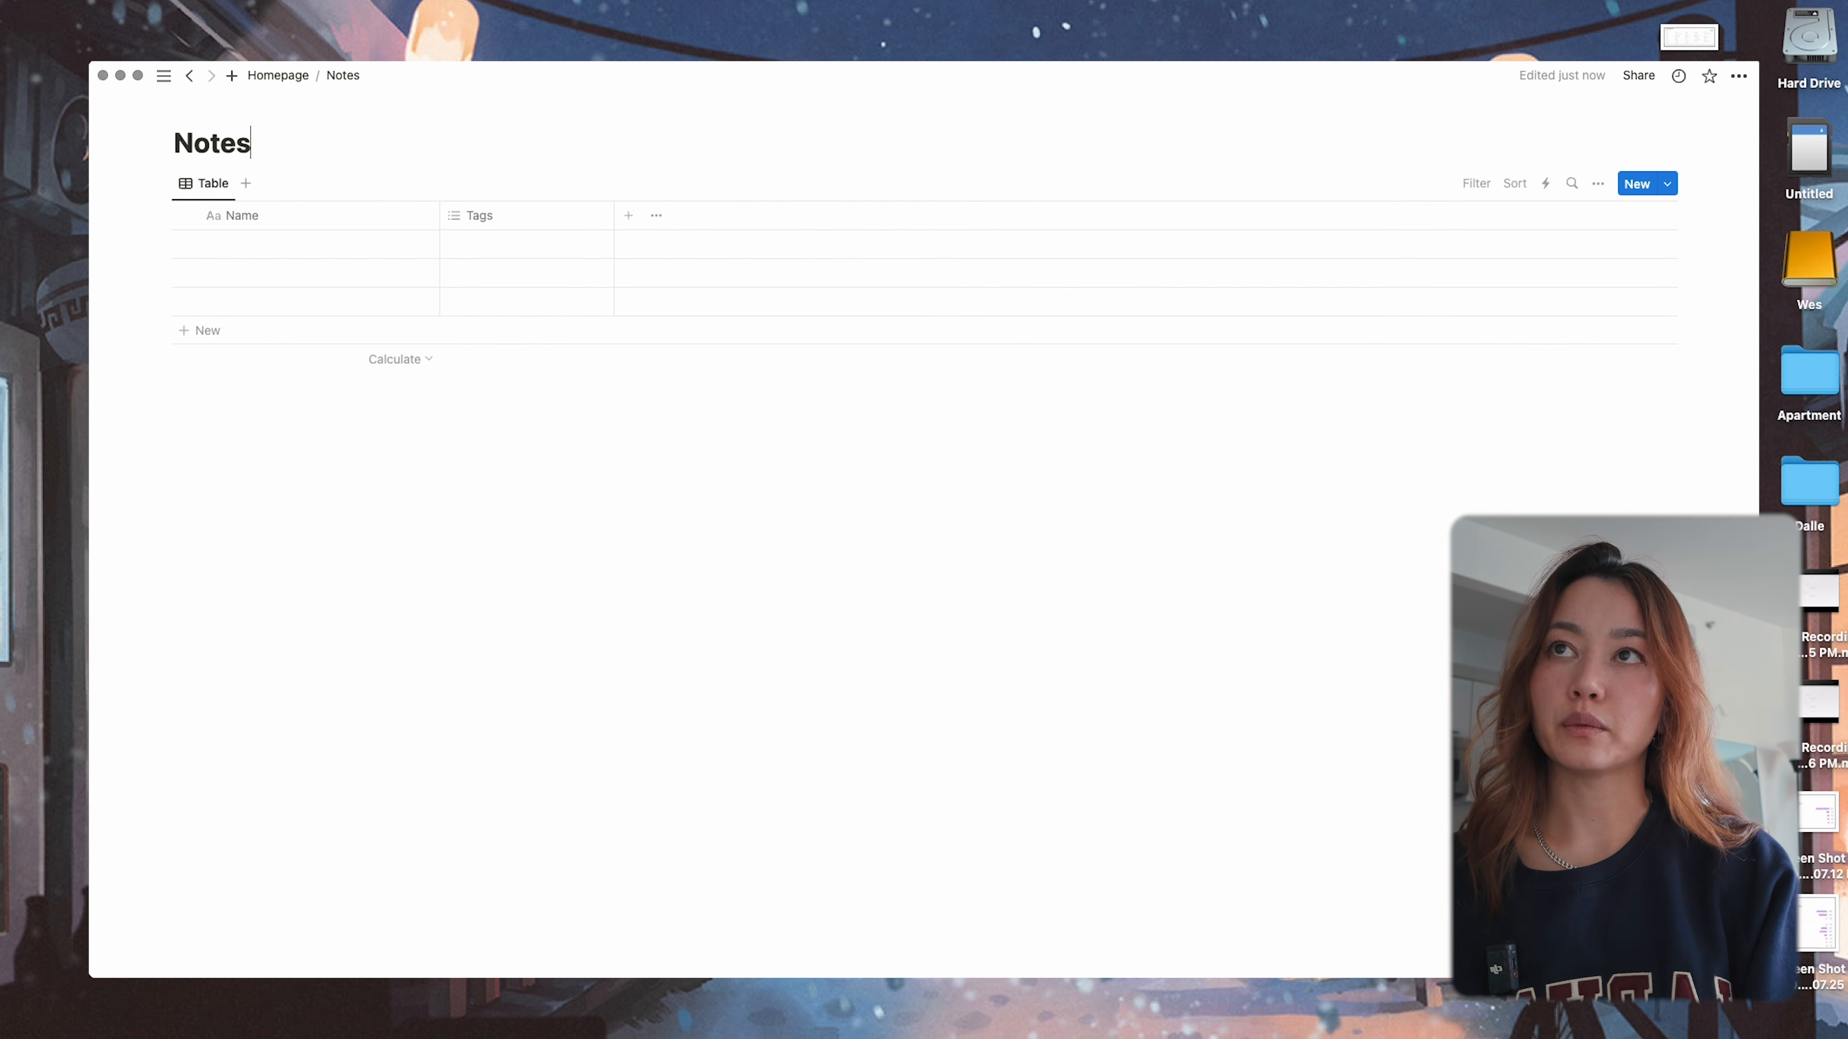
key(super+bracketleft)
- Create a full-page database named "Habits" below "Notes" in the Settings toggle and return to the Homepage
text(/d)
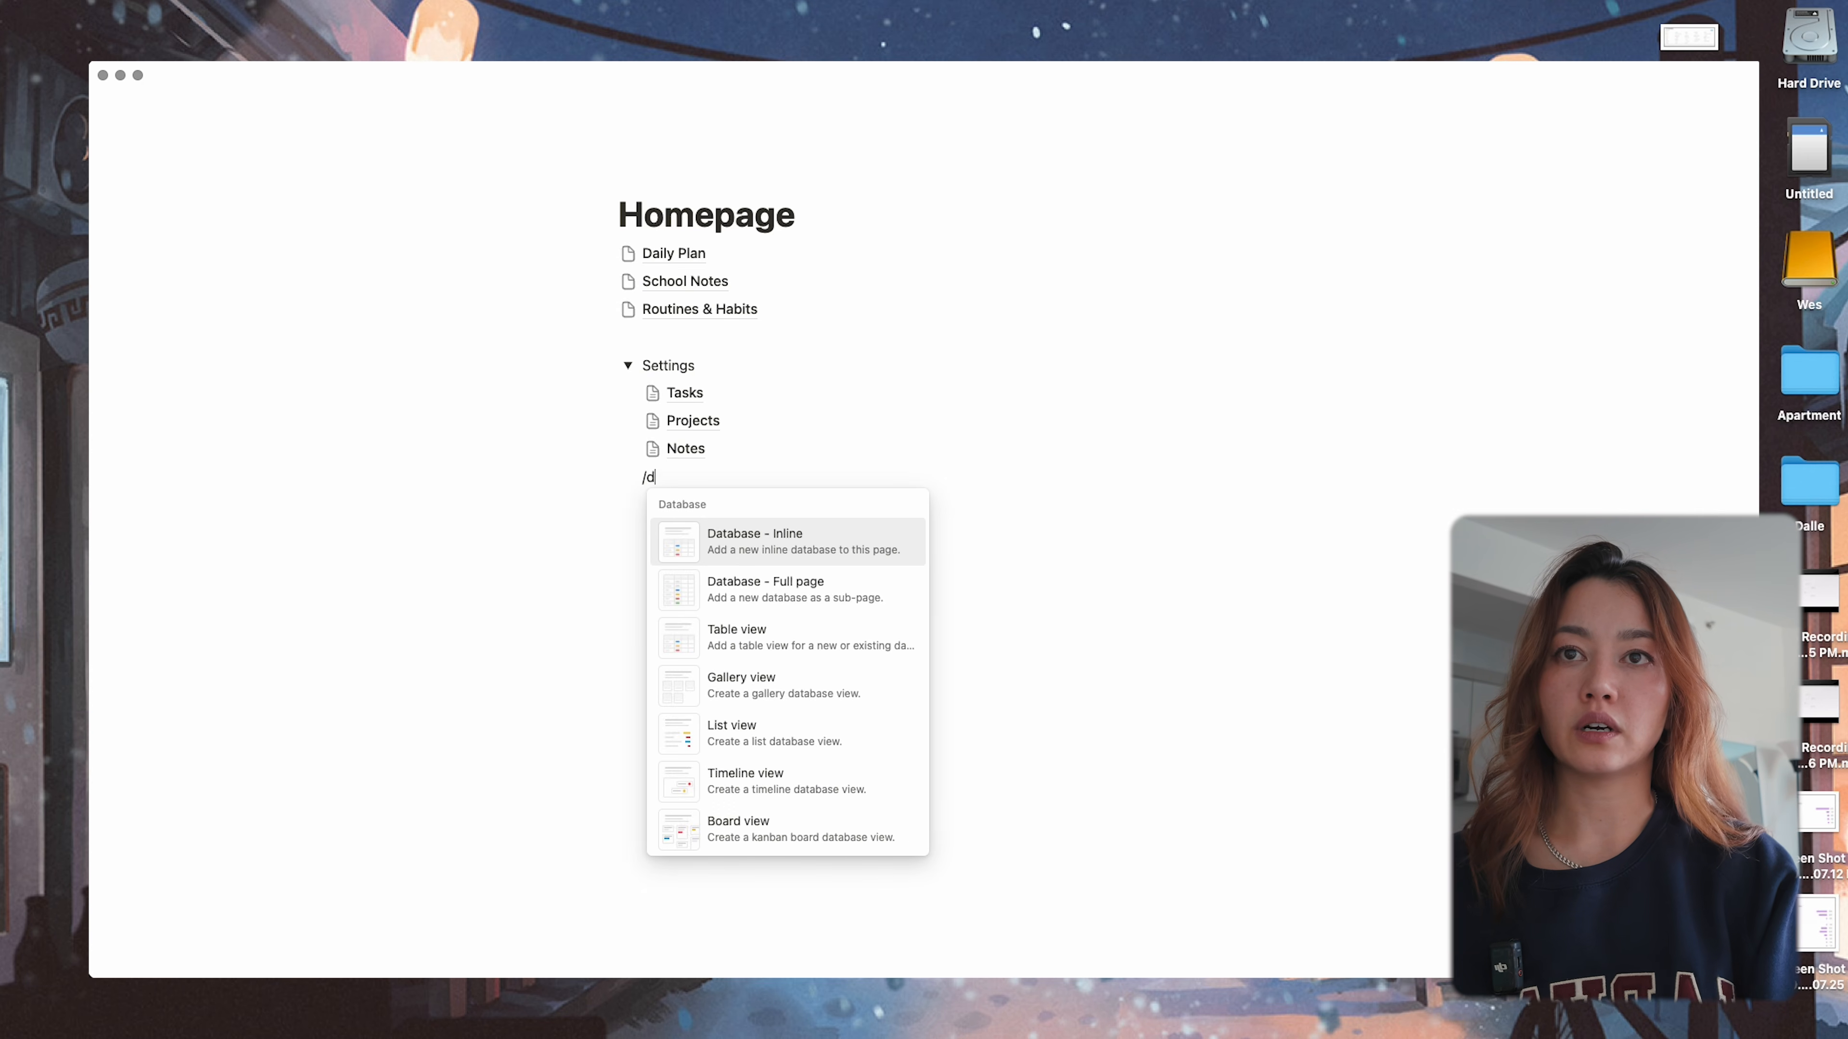
click(808, 582)
text(Habits)
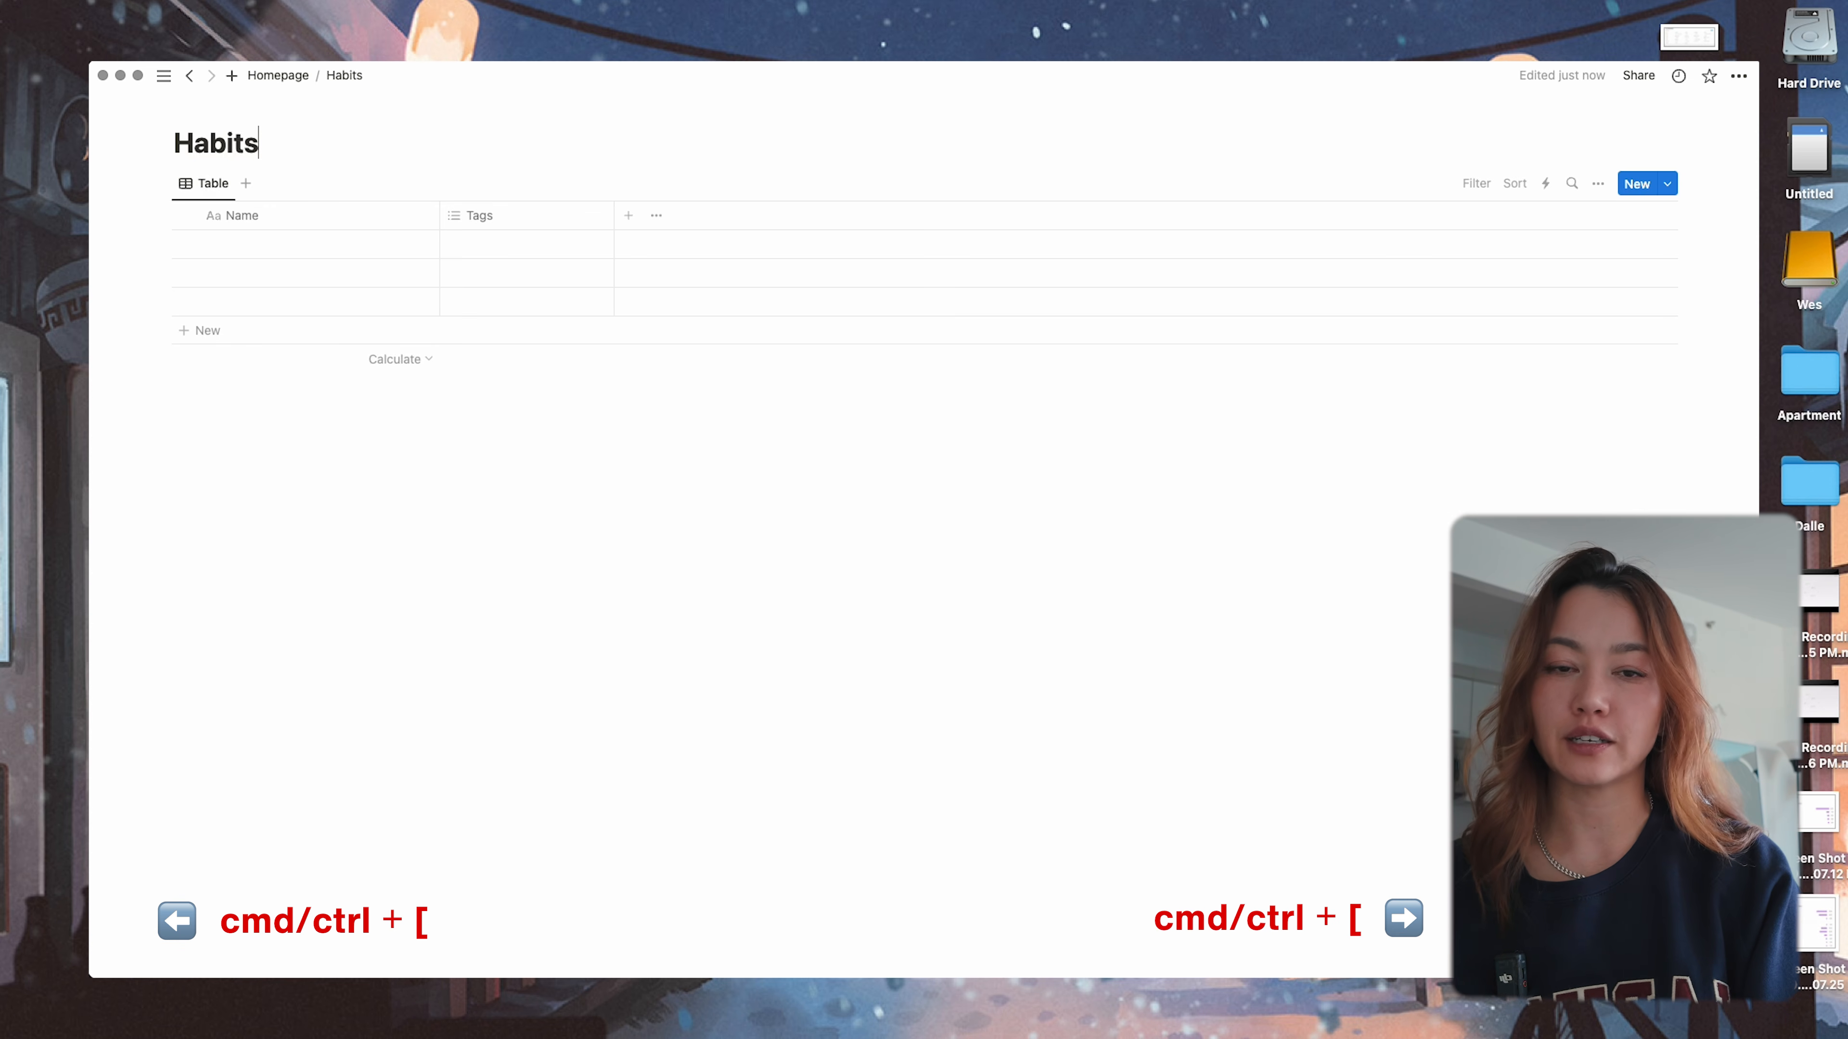
key(super+bracketleft)
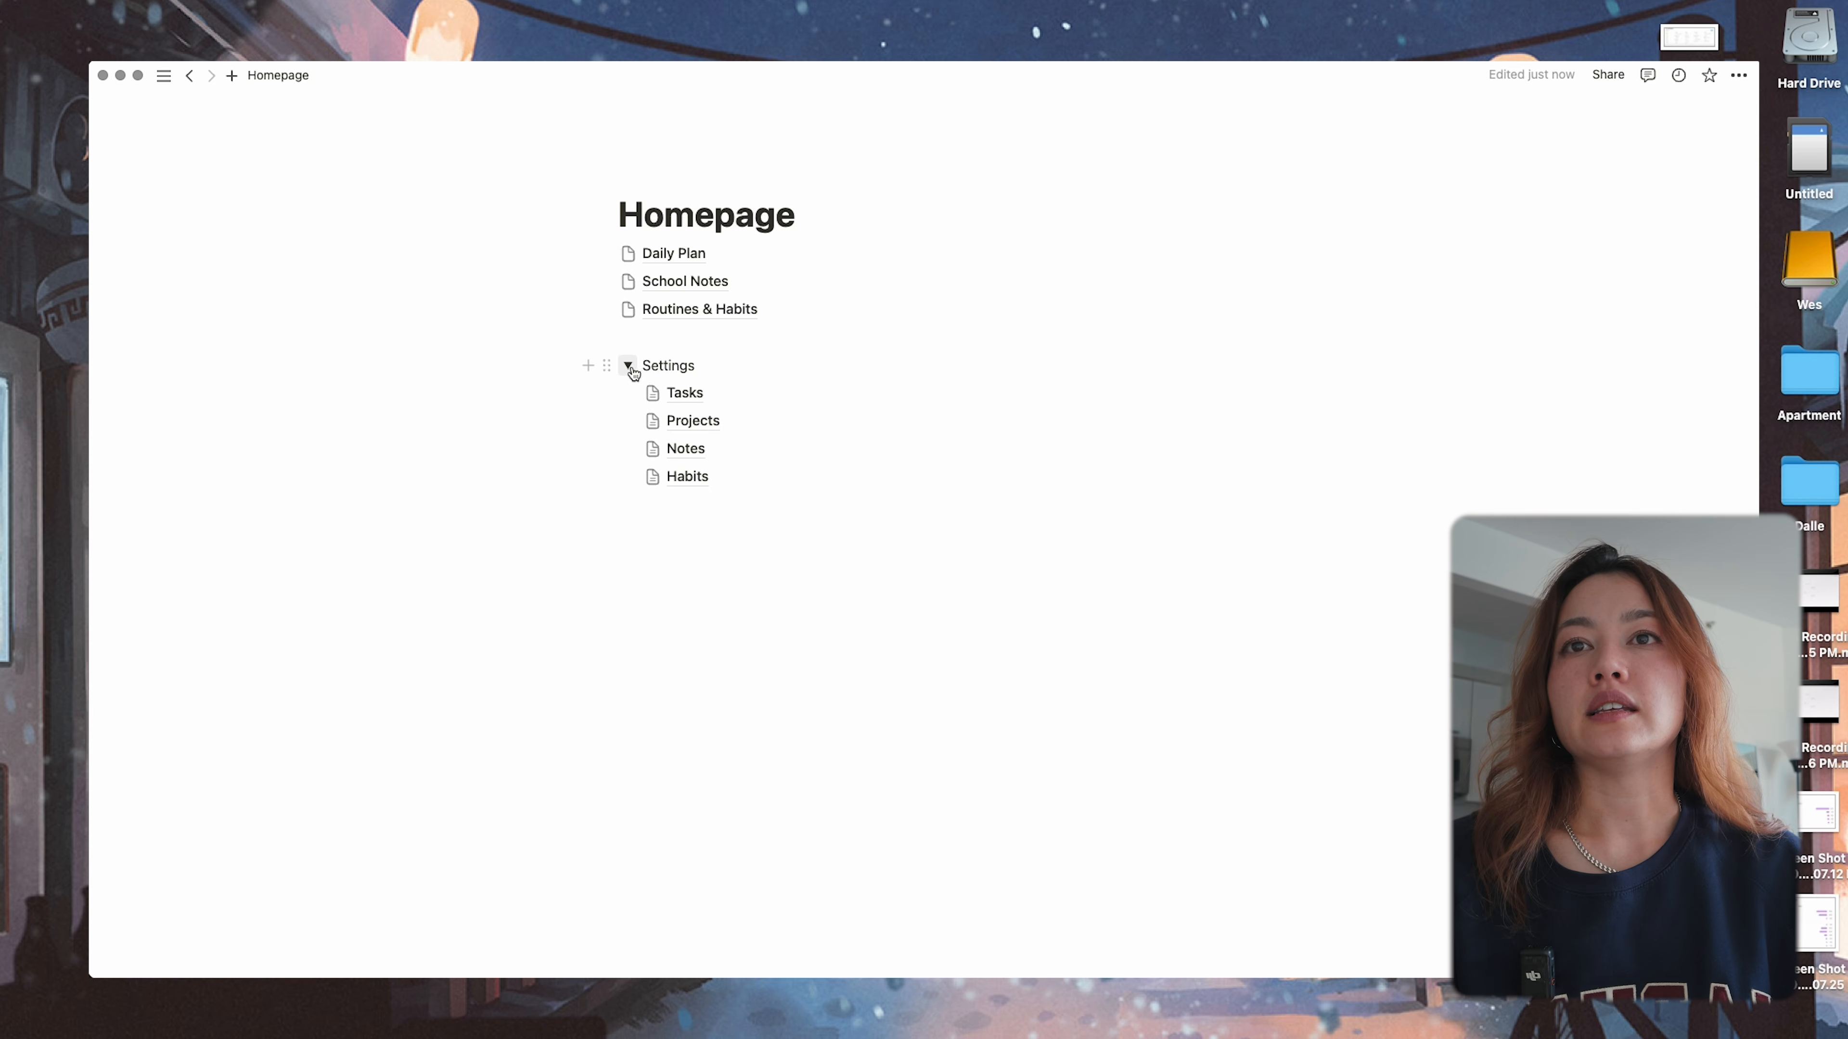
- Collapse and expand the Settings toggle repeatedly, leaving its databases expanded
click(628, 366)
click(628, 367)
click(628, 366)
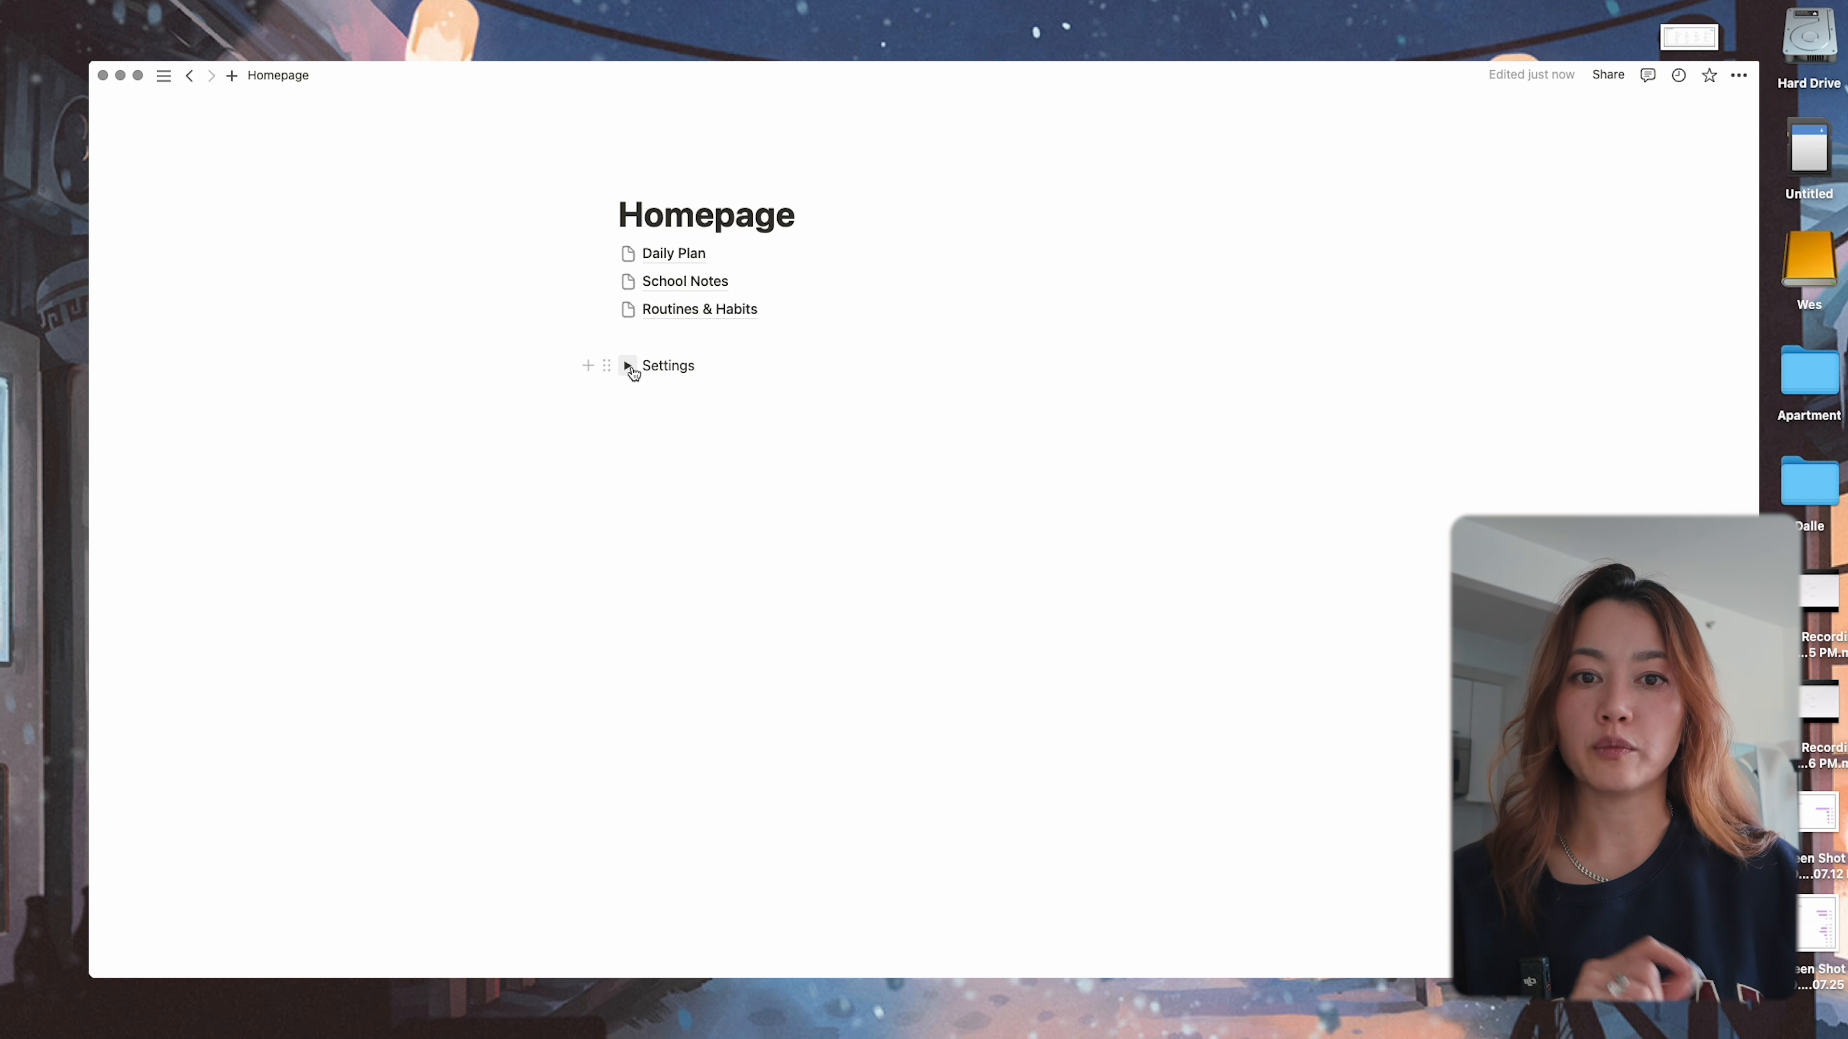
click(630, 368)
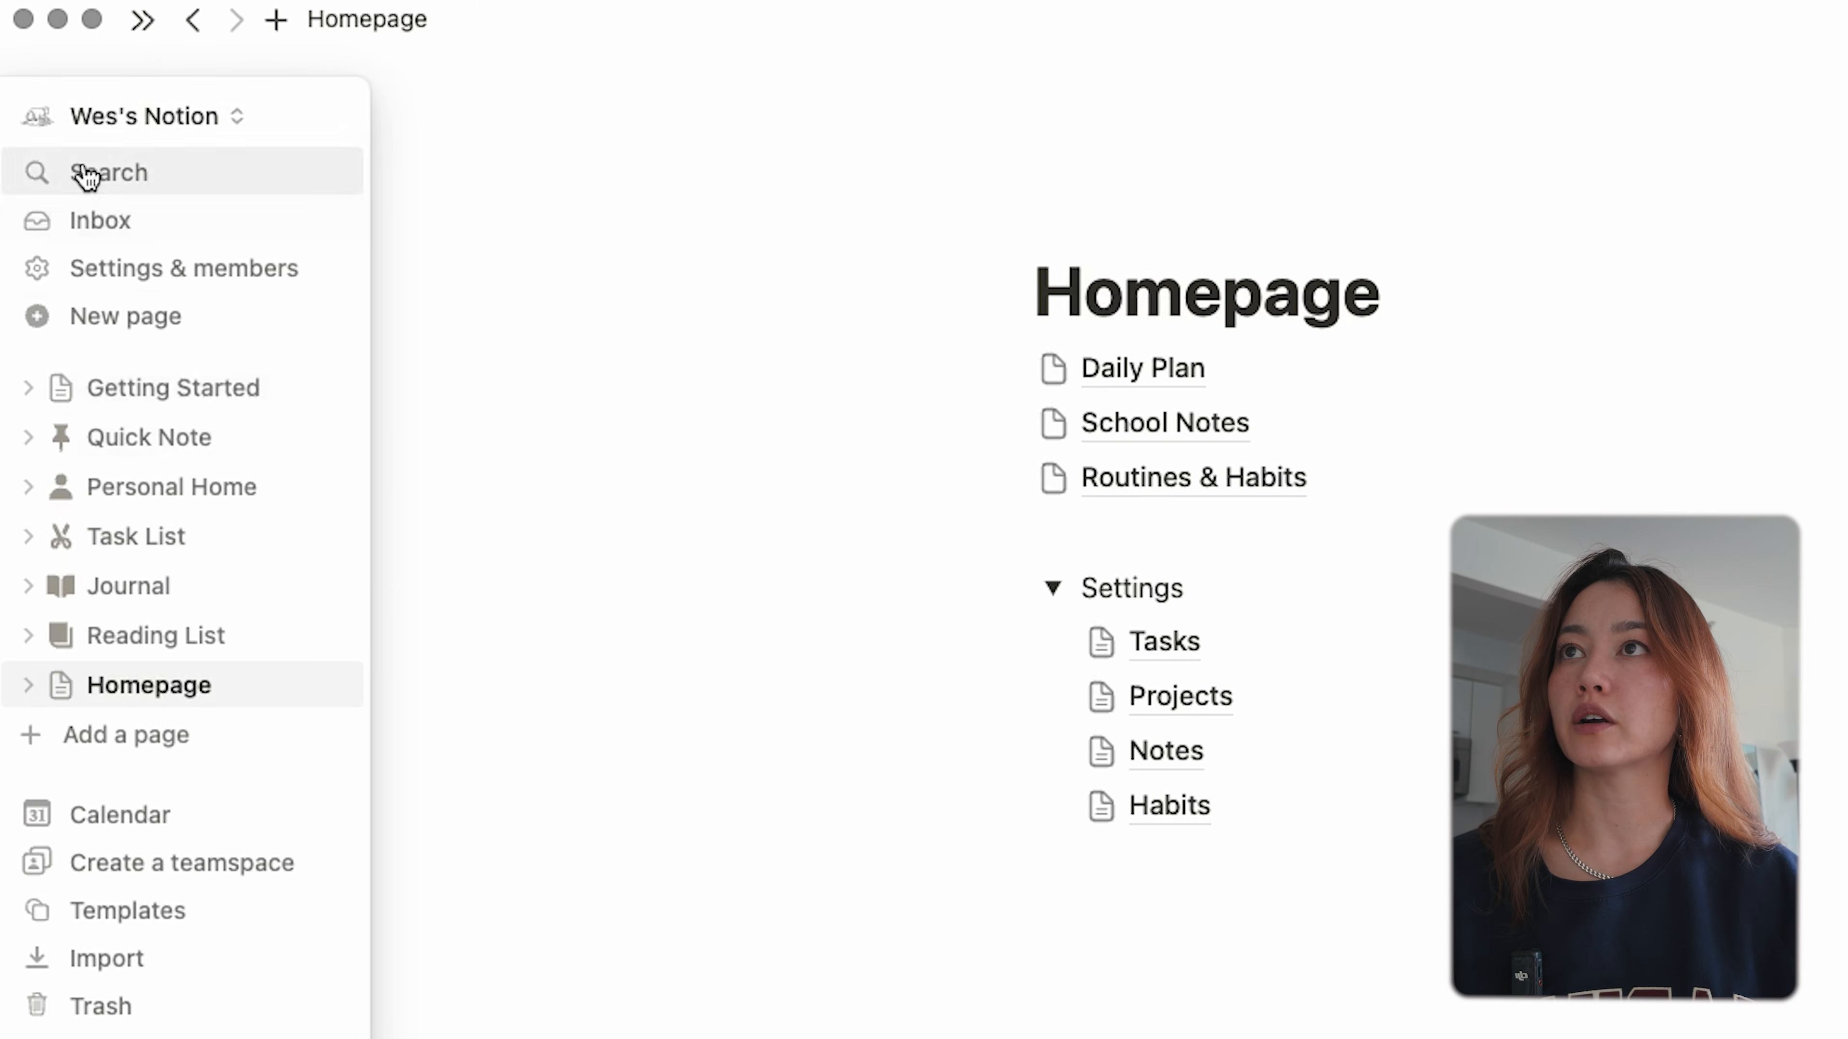
- Lock the sidebar open beside the Homepage and close it again
click(144, 20)
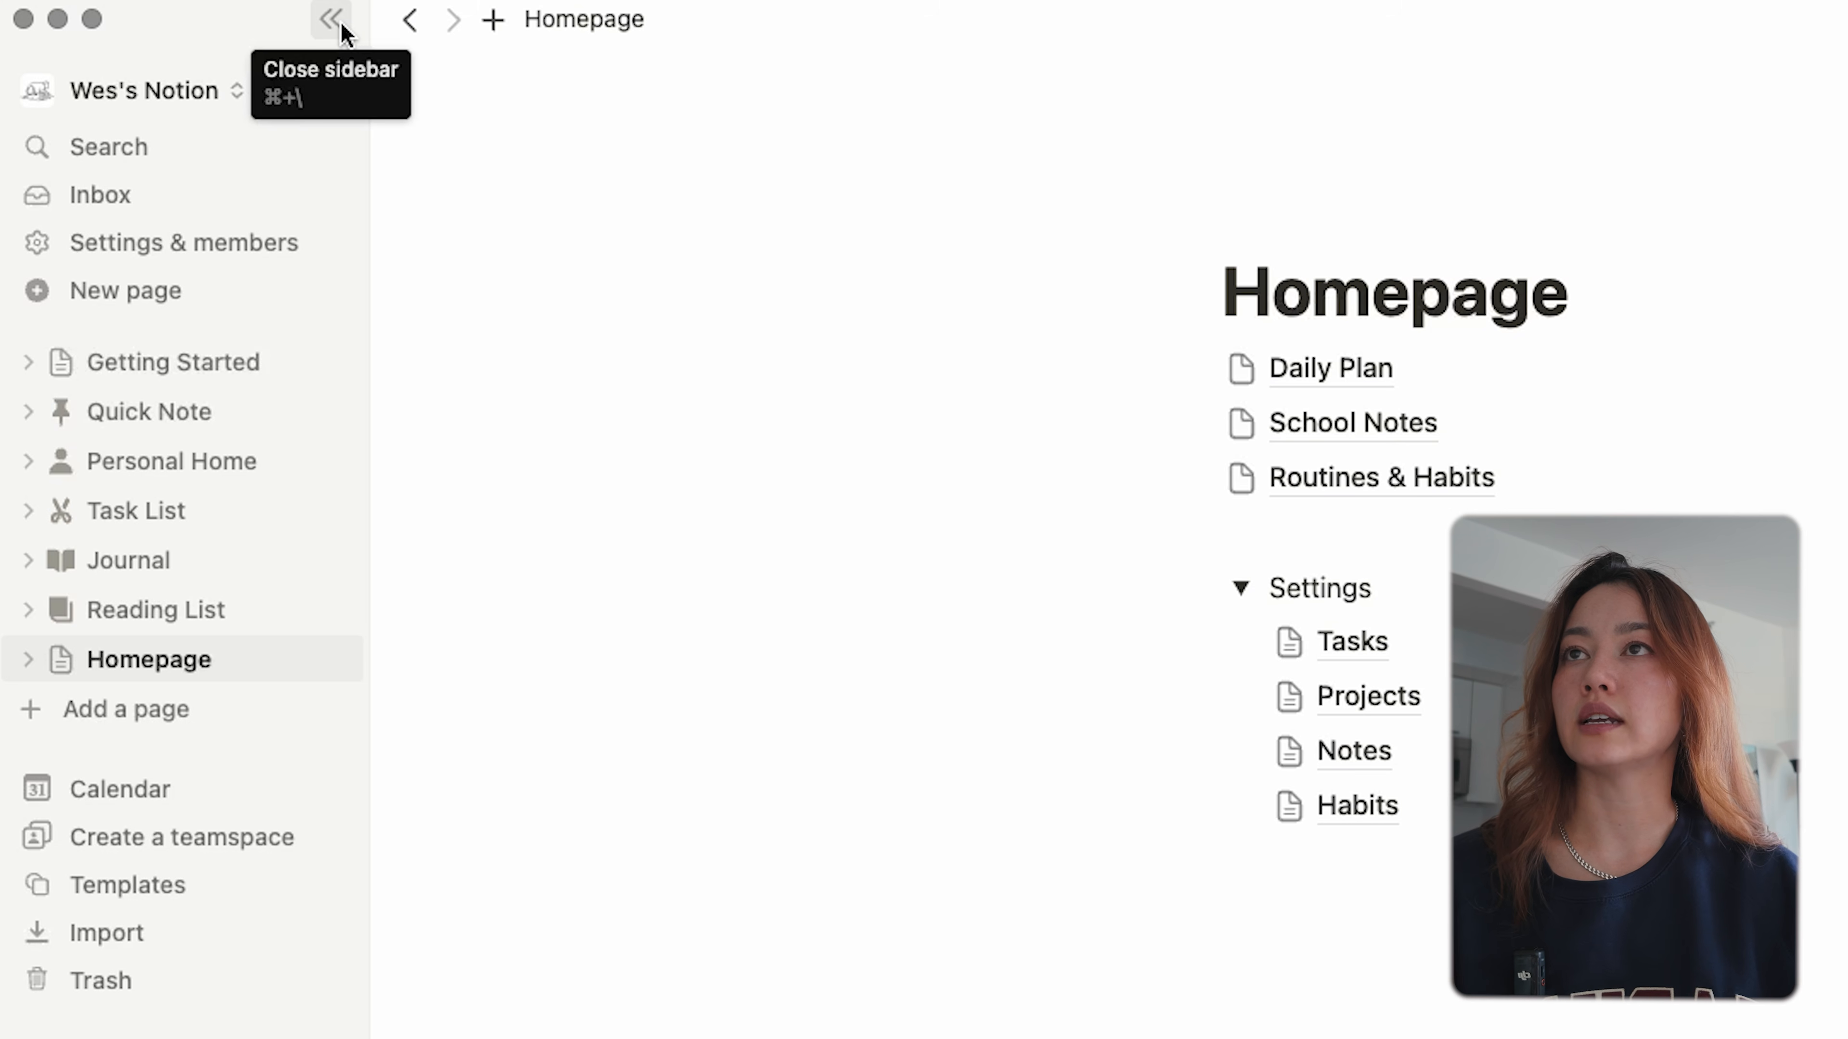
click(339, 29)
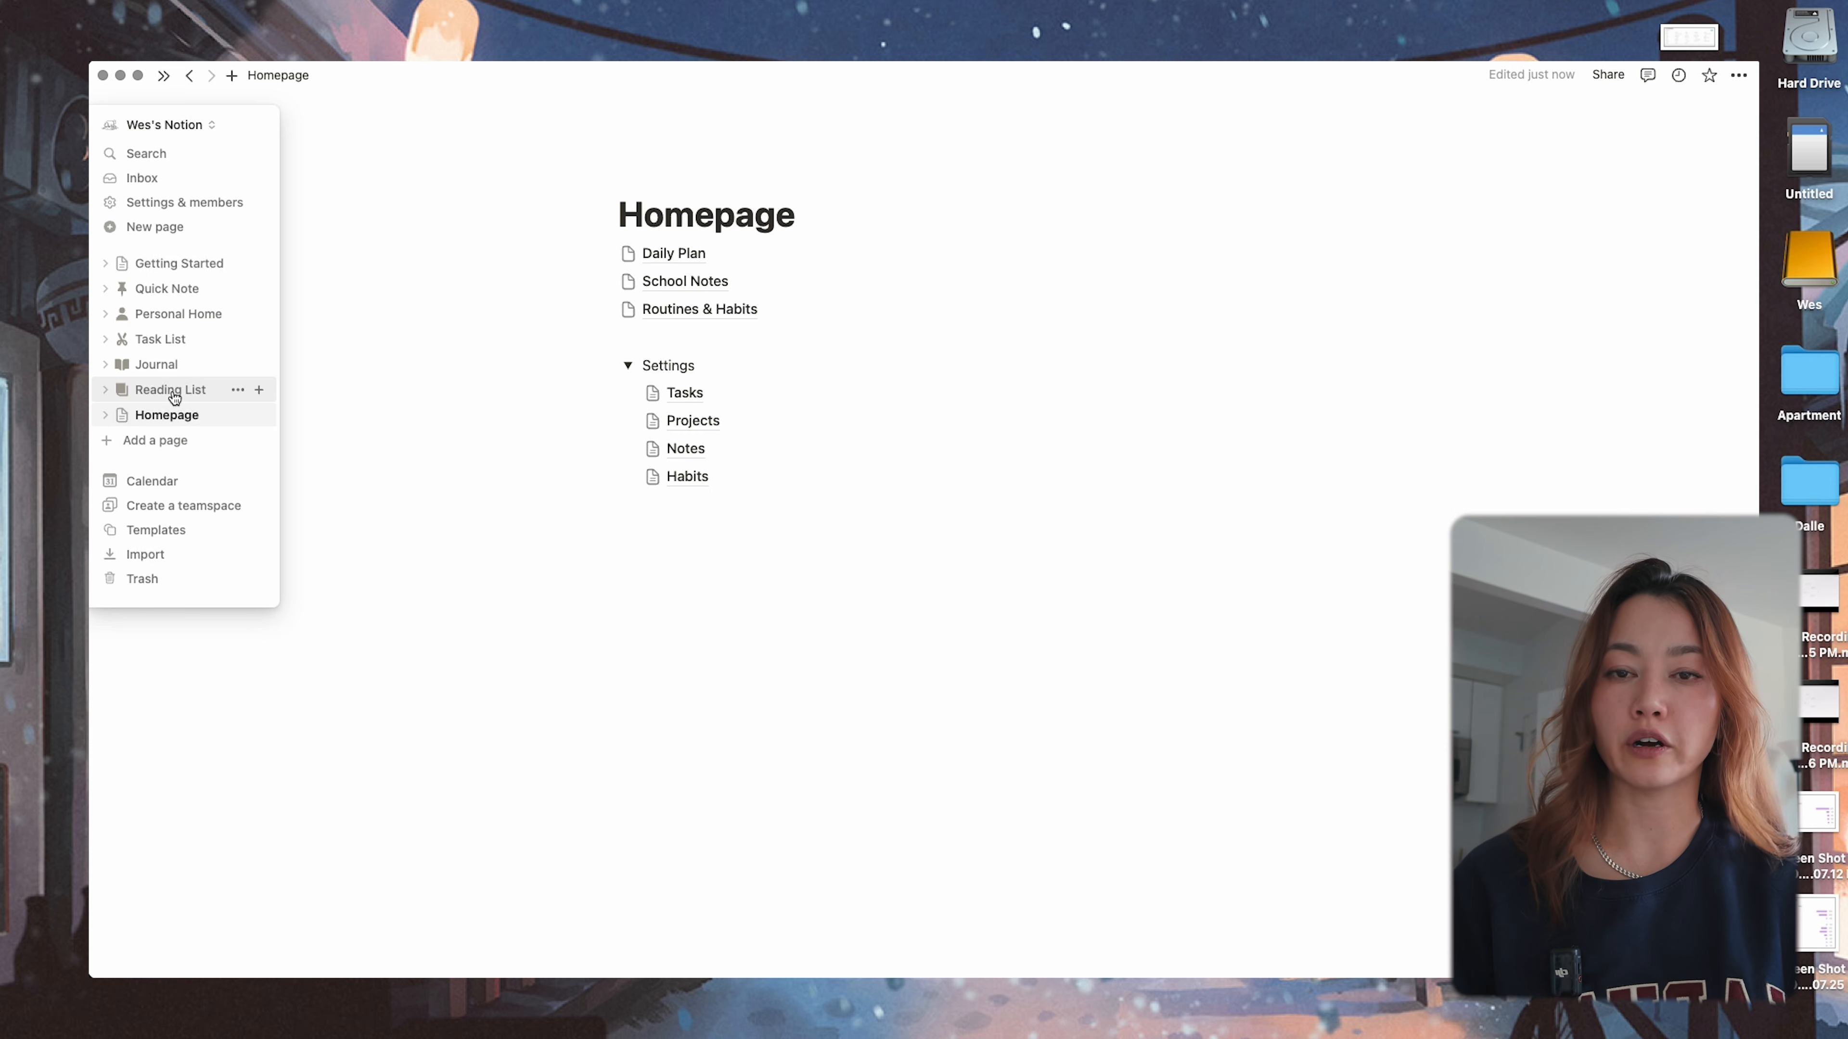
- Add the text line "Daily Plan | School Notes | Routines & Habits" above "Tasks" inside the Settings toggle
click(727, 366)
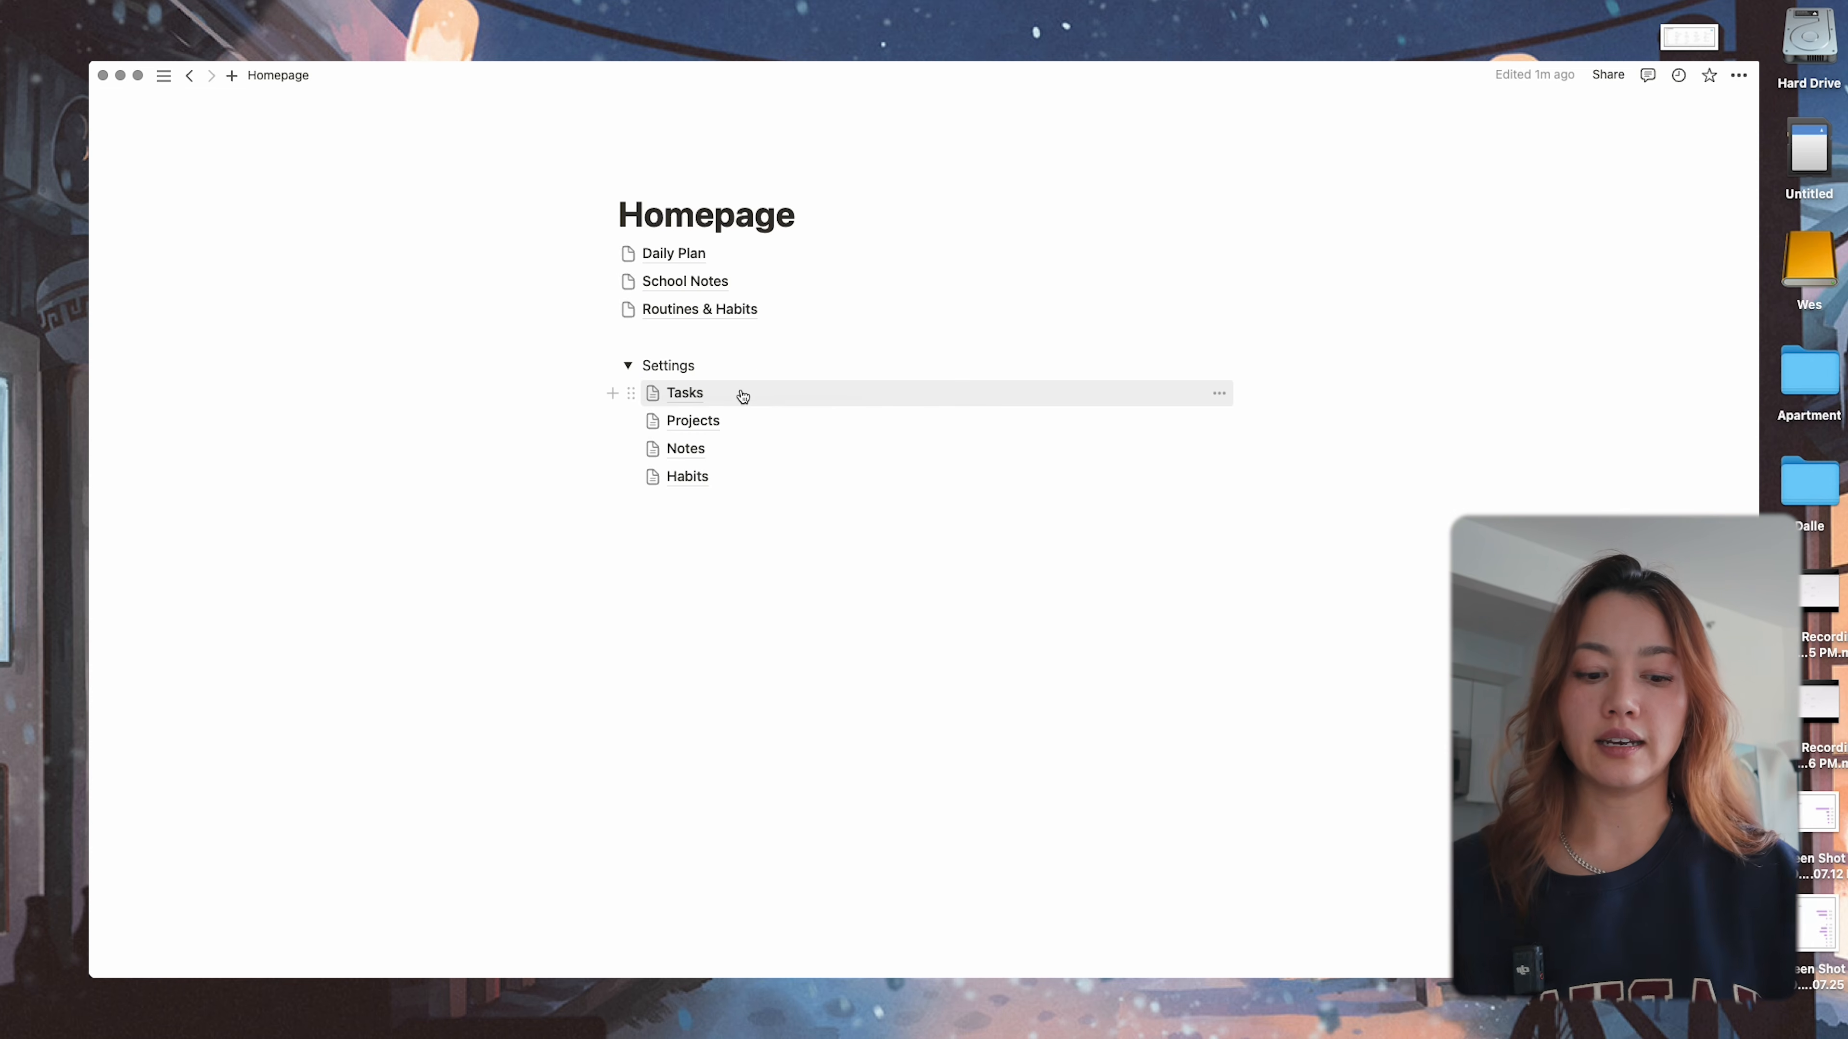
key(Return)
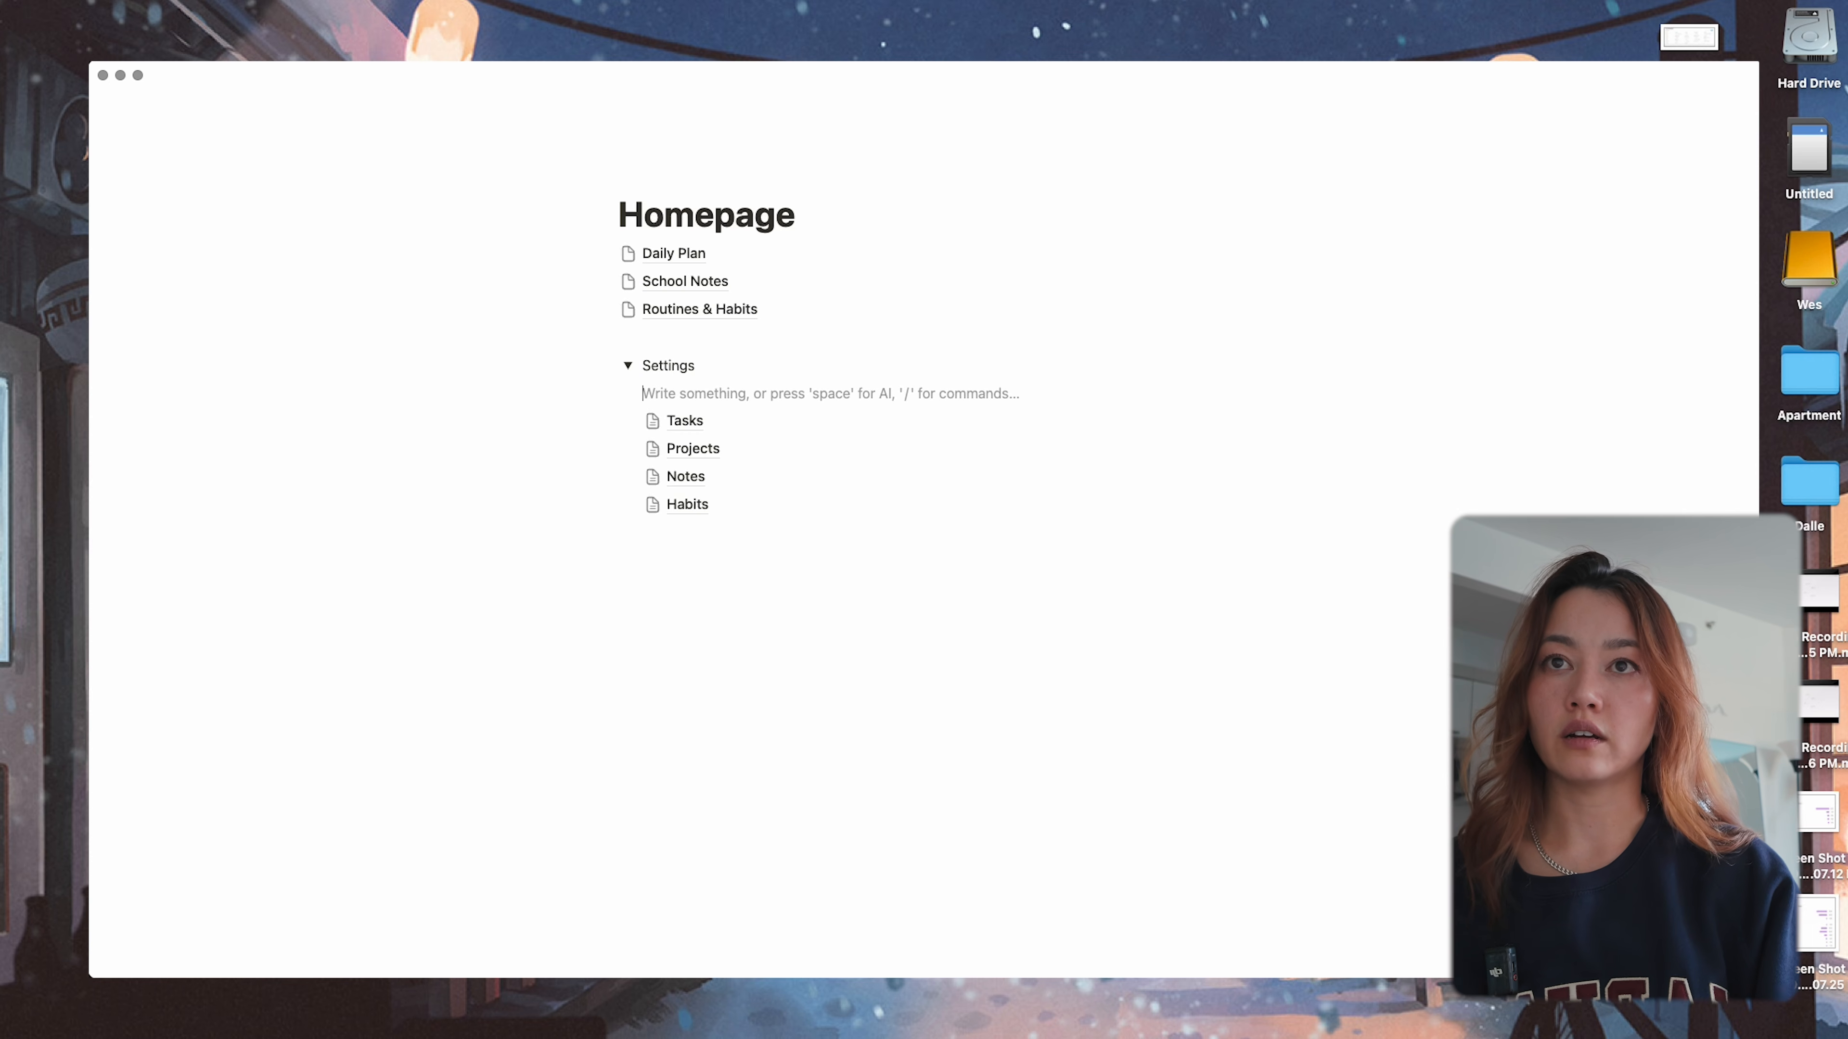
text(Dail)
text(y P)
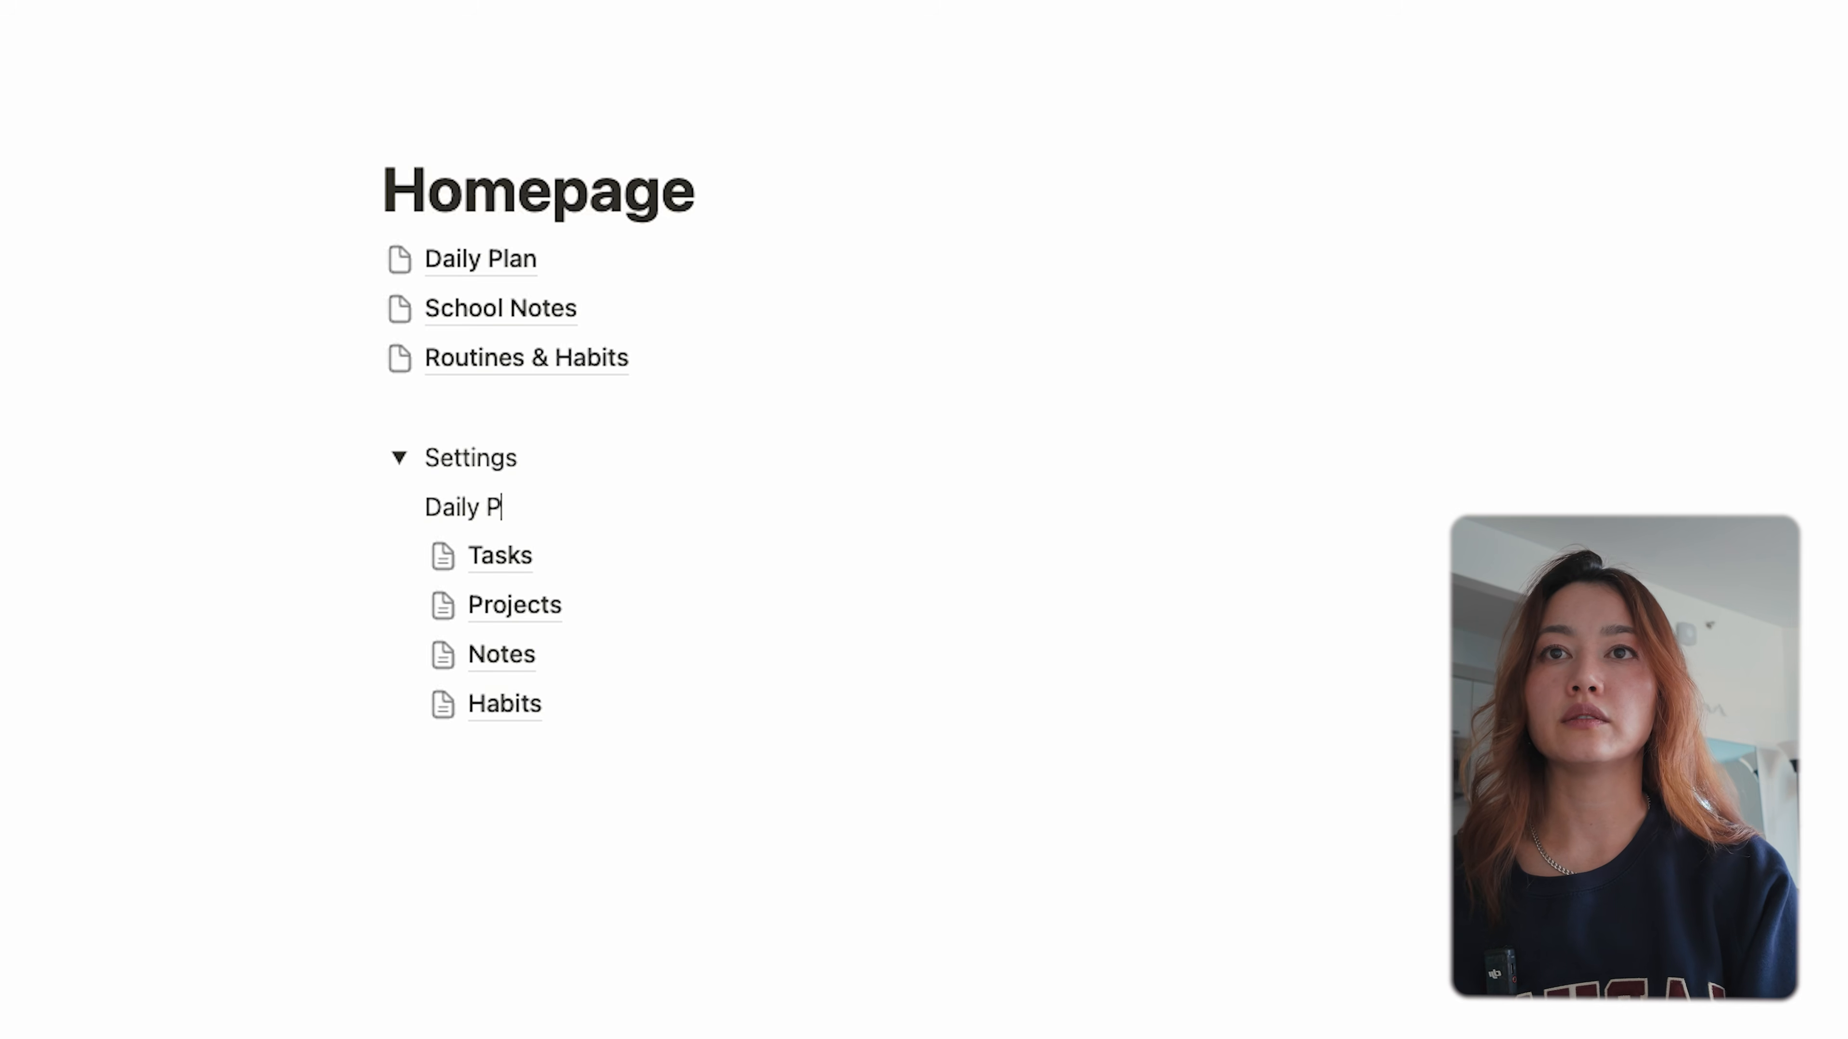
text(lan | School Notes)
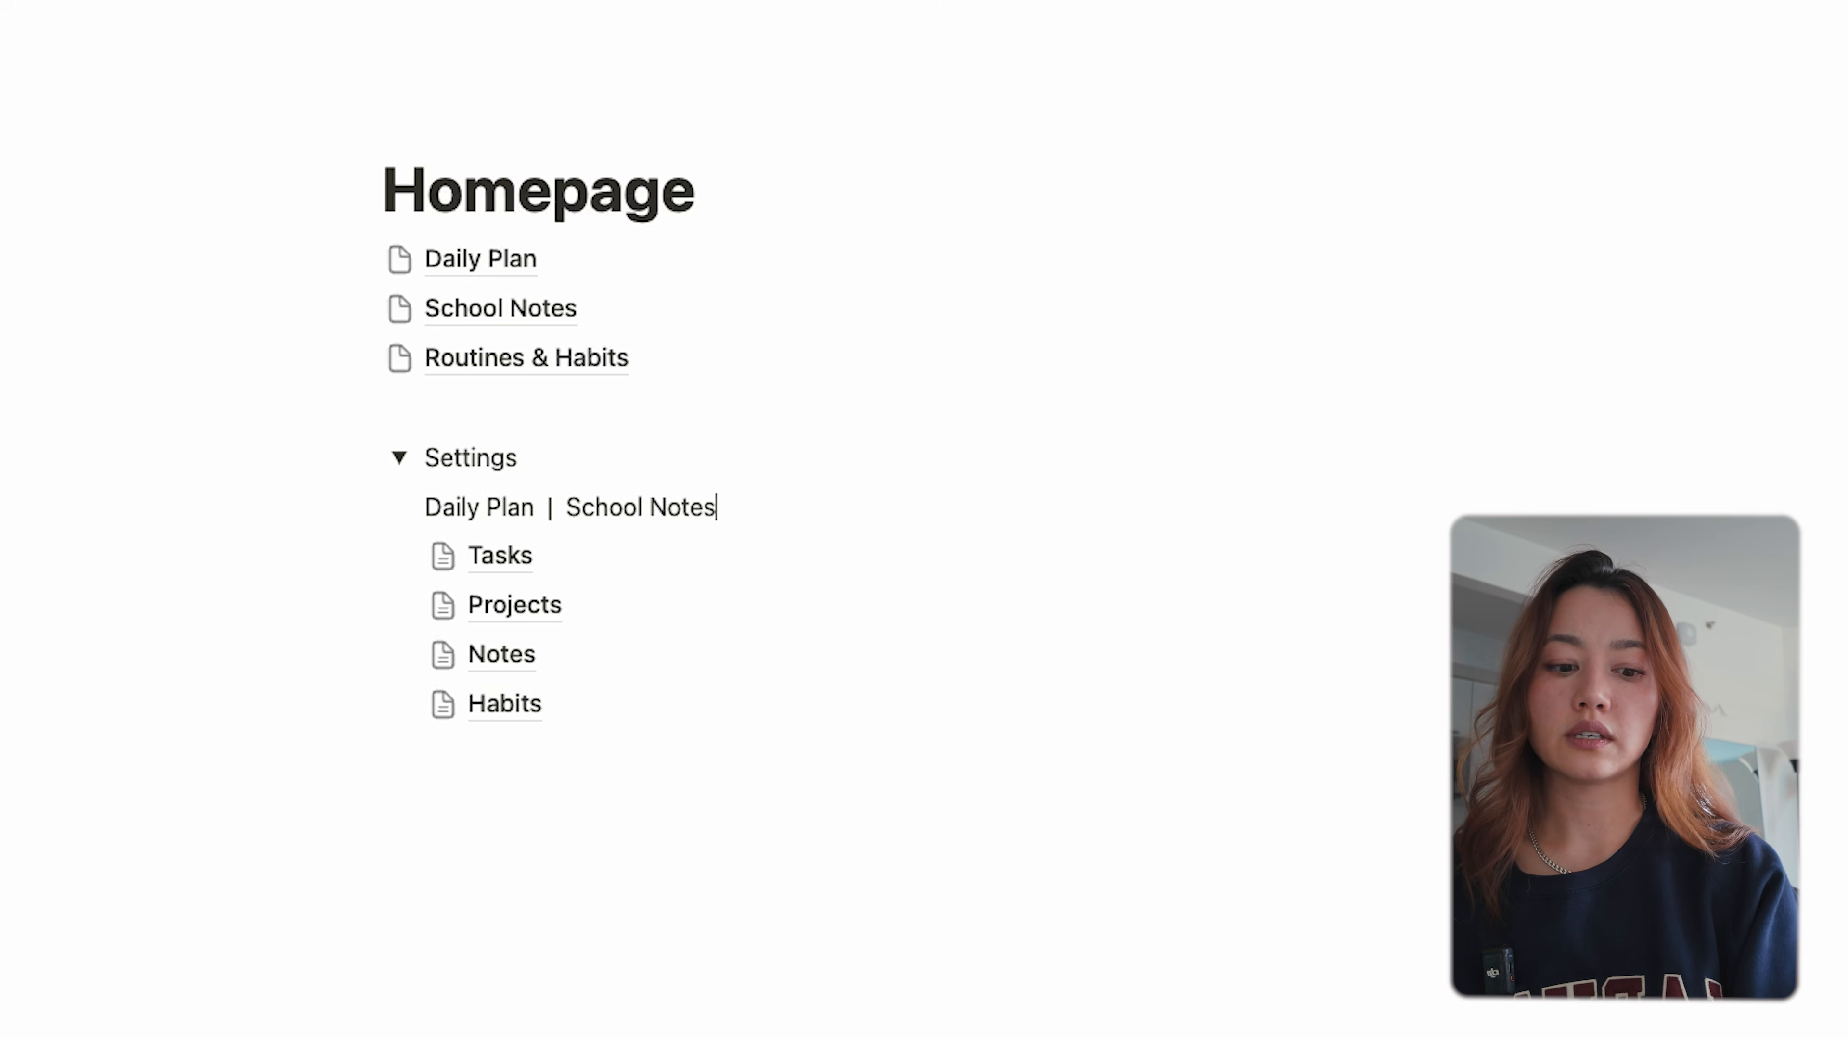
text( | Routines & Habits)
key(alt+Left)
key(alt+Left)
key(alt+Left)
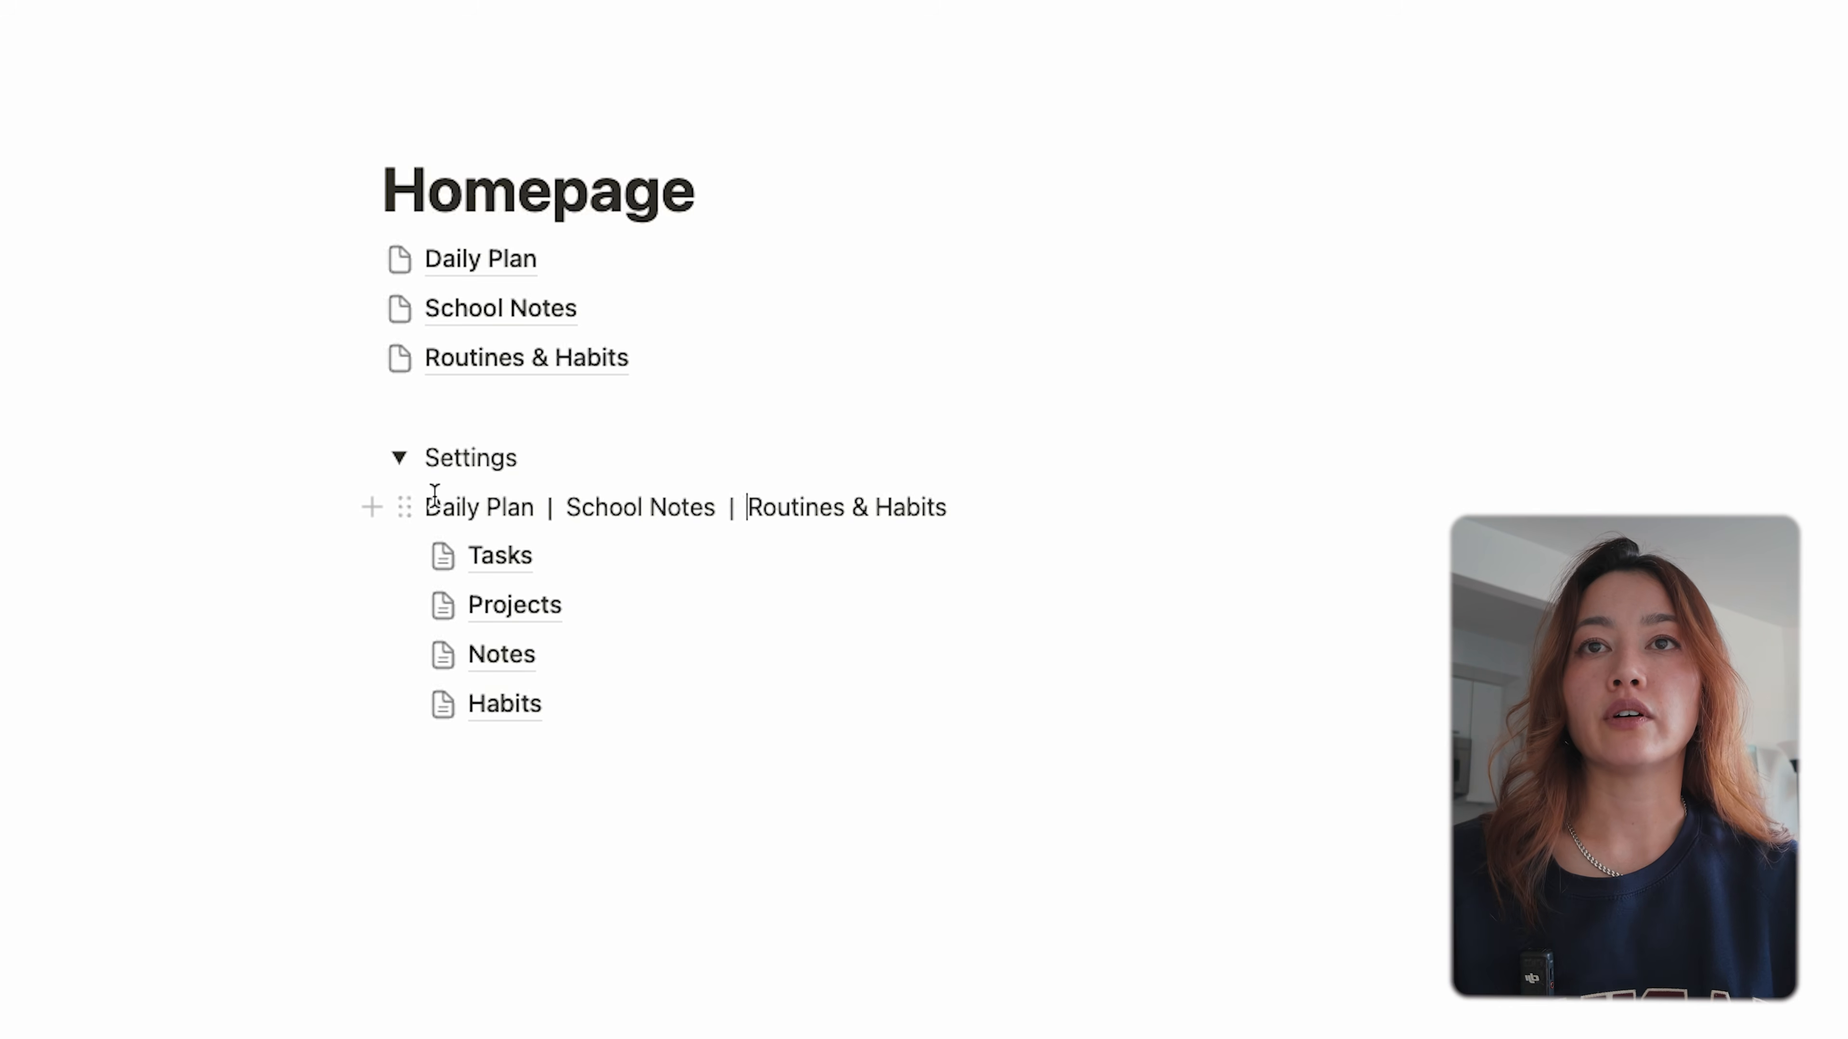
- Link the "Daily Plan" text in the new navigation line to the Daily Plan page
drag(425, 506, 536, 506)
click(638, 466)
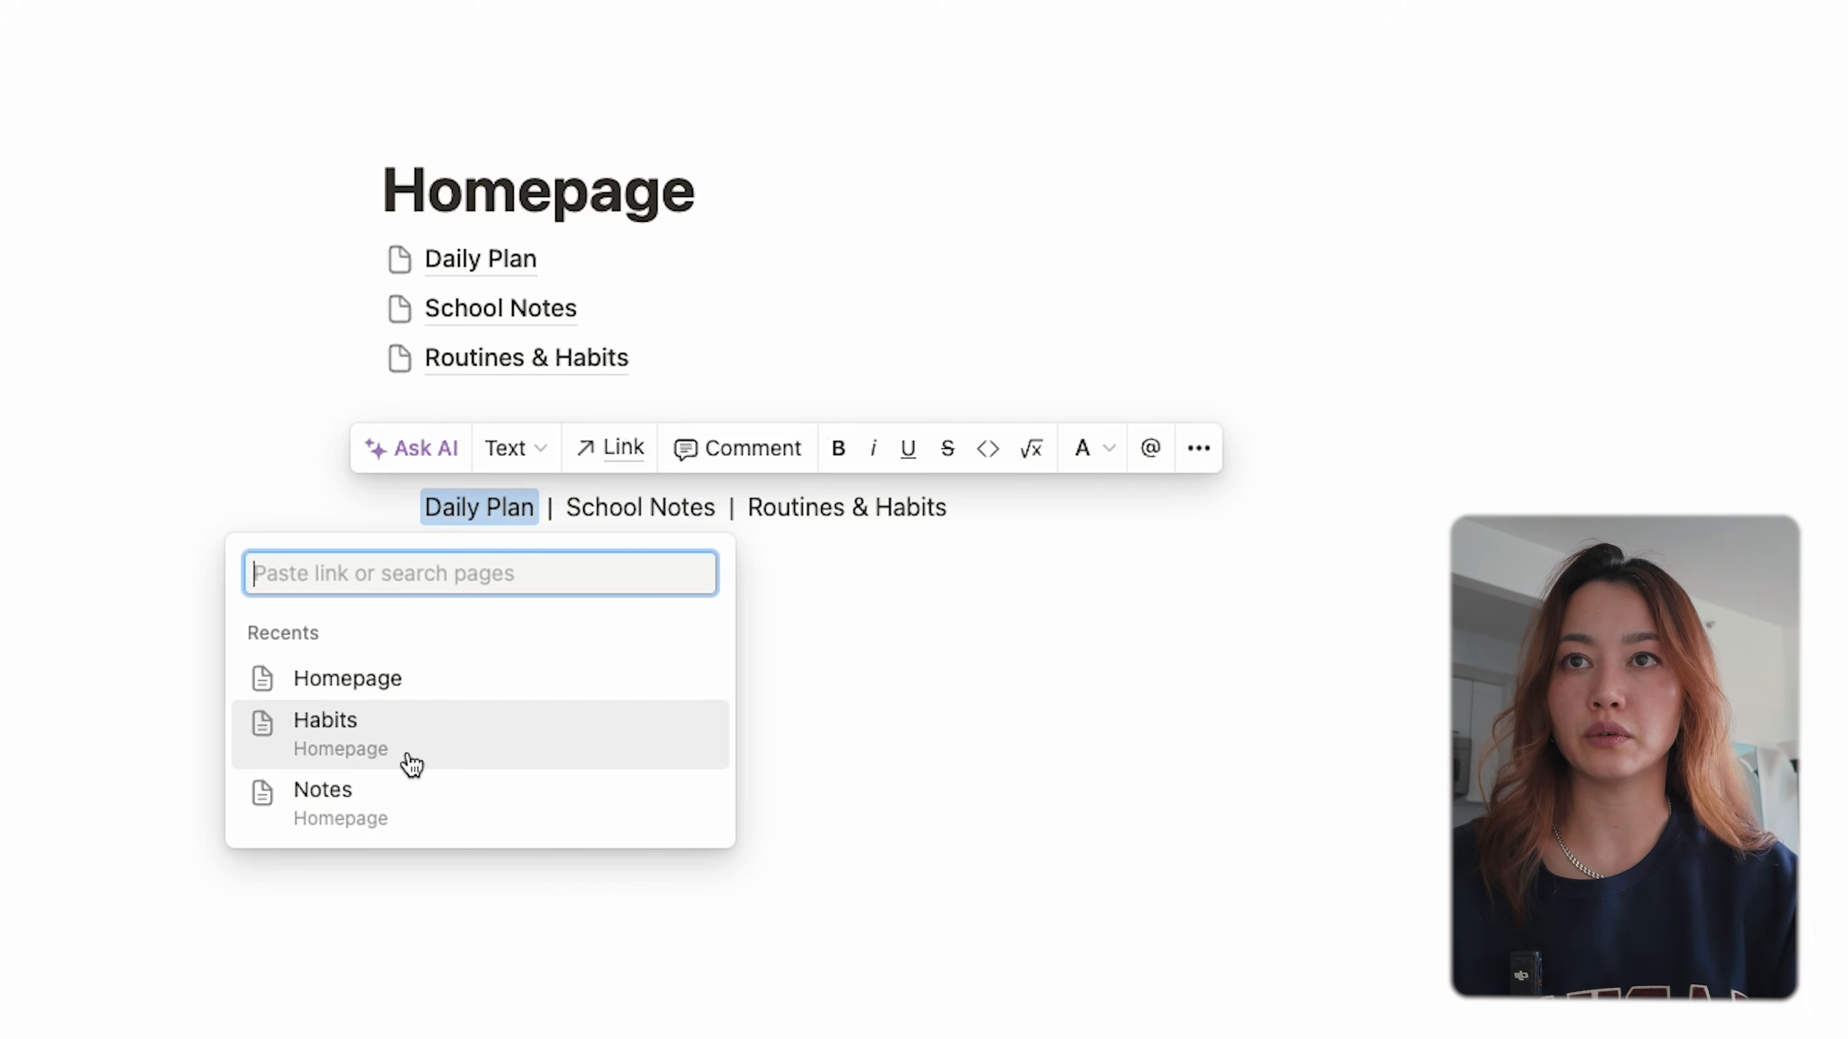
text(daily)
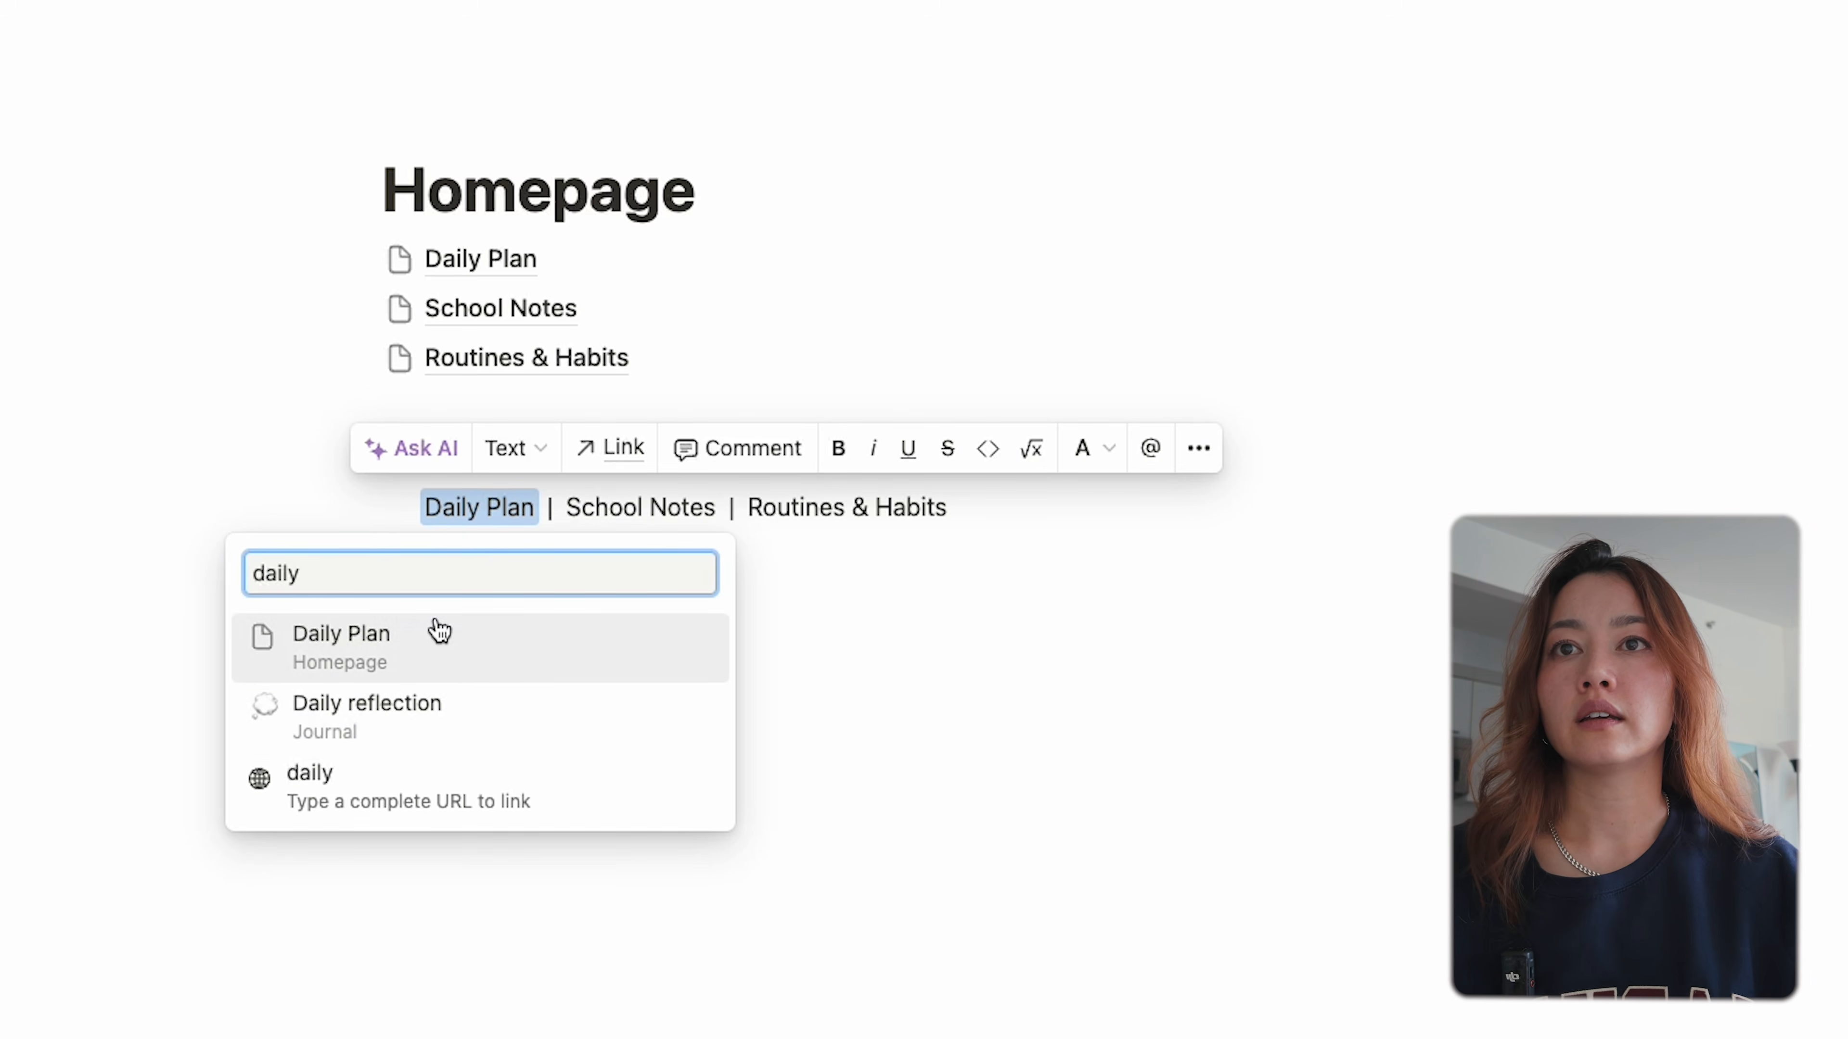
click(433, 631)
- Link the "School Notes" text in the navigation line to the School Notes page
drag(570, 507, 718, 507)
click(757, 448)
text(school notes)
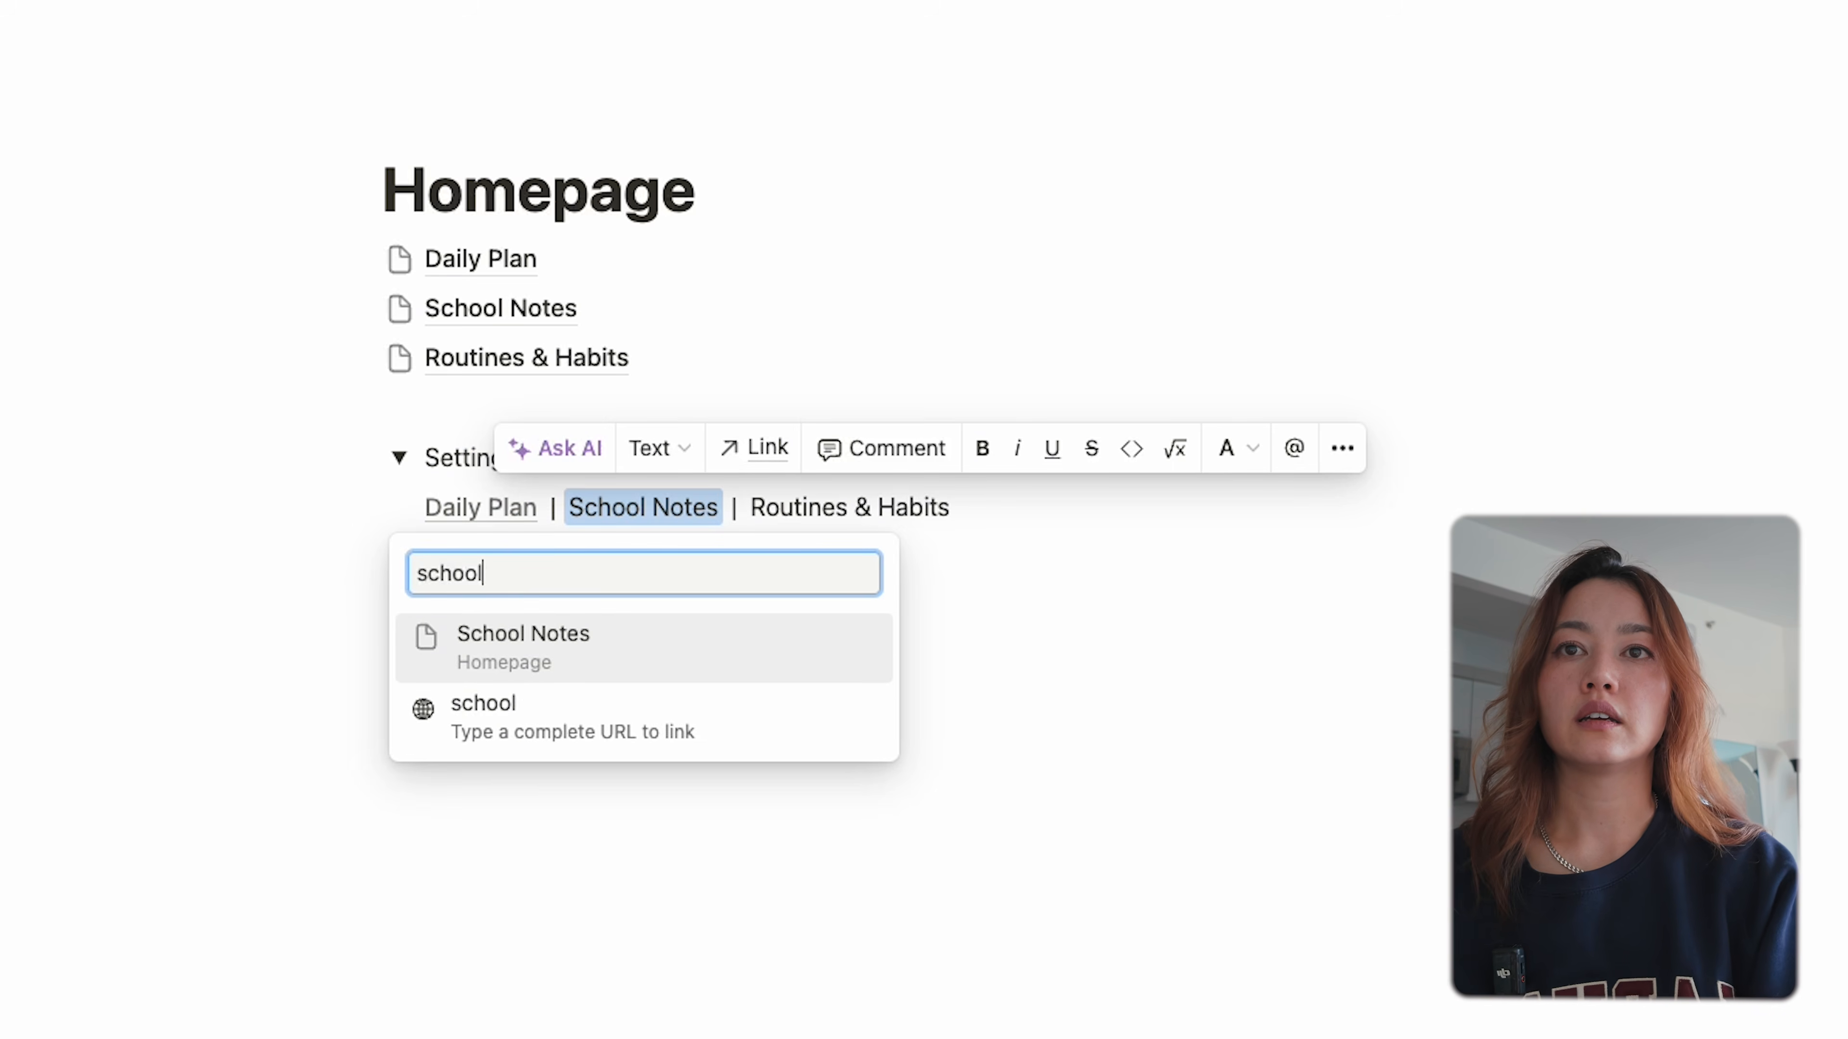
key(Return)
- Link the "Routines & Habits" text in the navigation line to the Routines & Habits page
drag(751, 507, 952, 507)
click(944, 448)
text(rout)
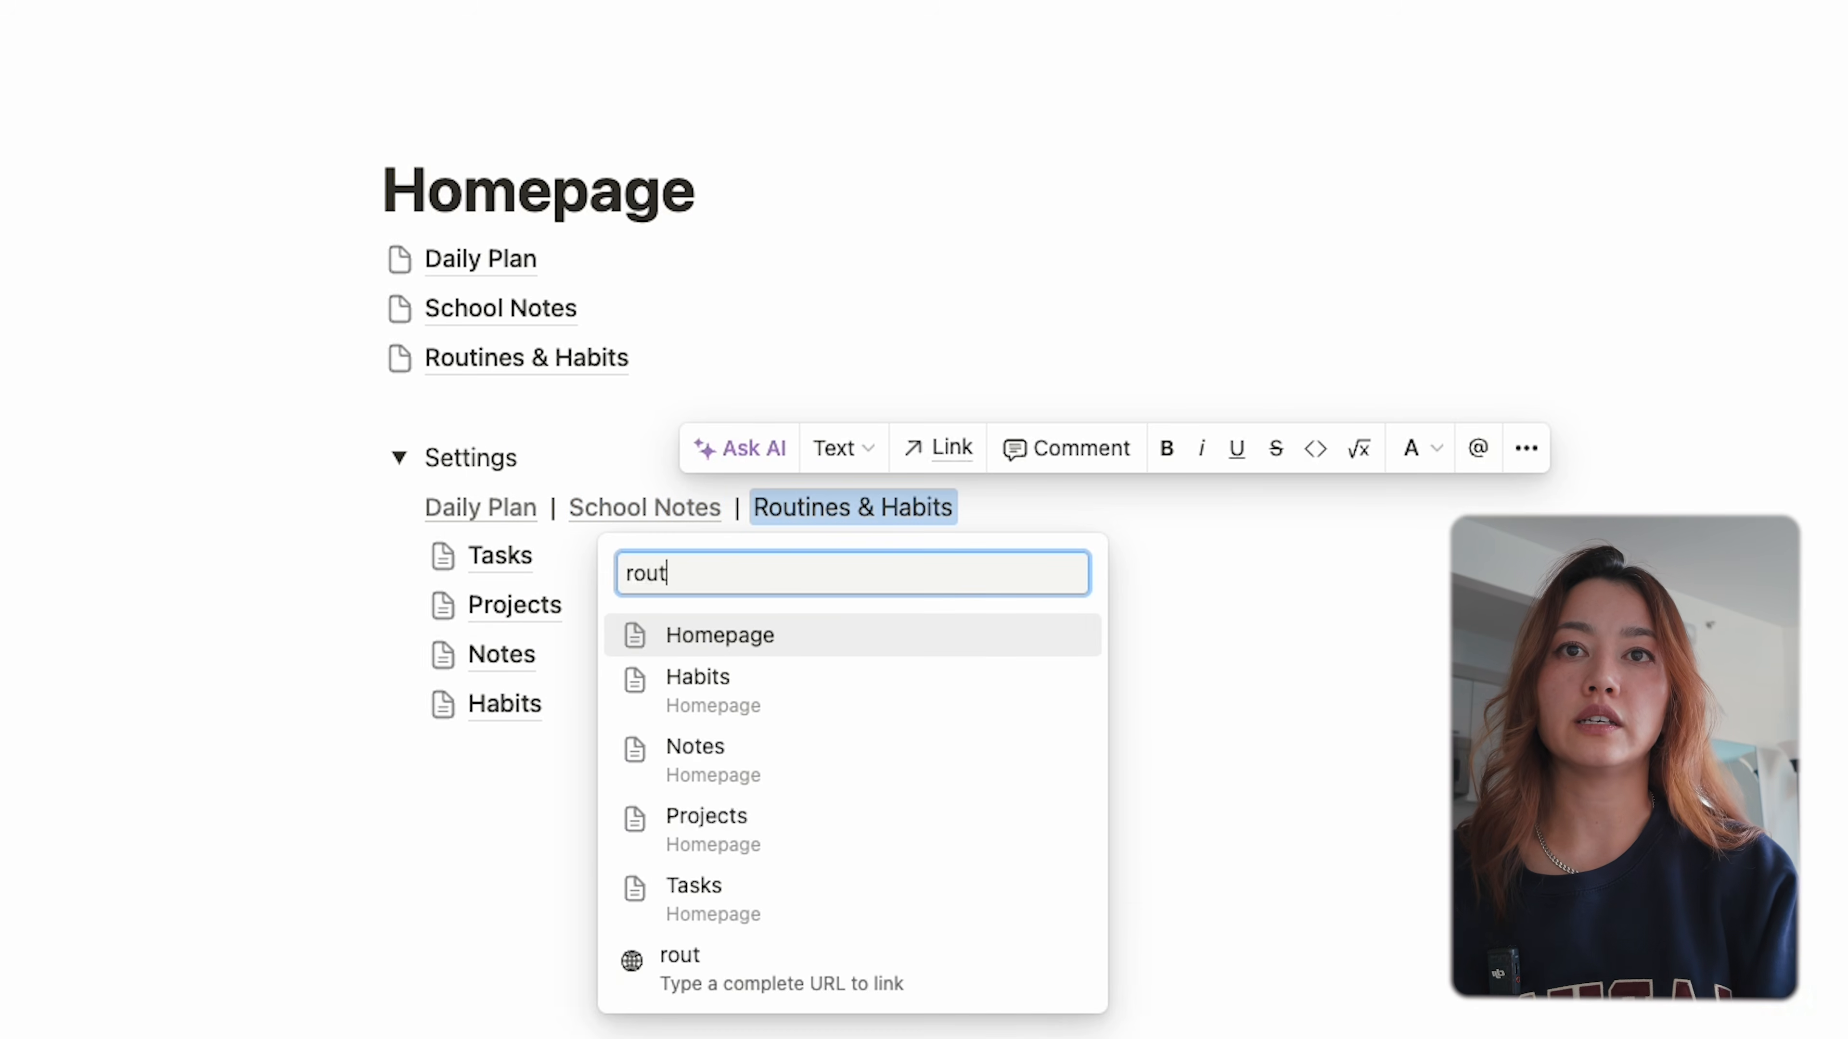
click(897, 648)
click(556, 433)
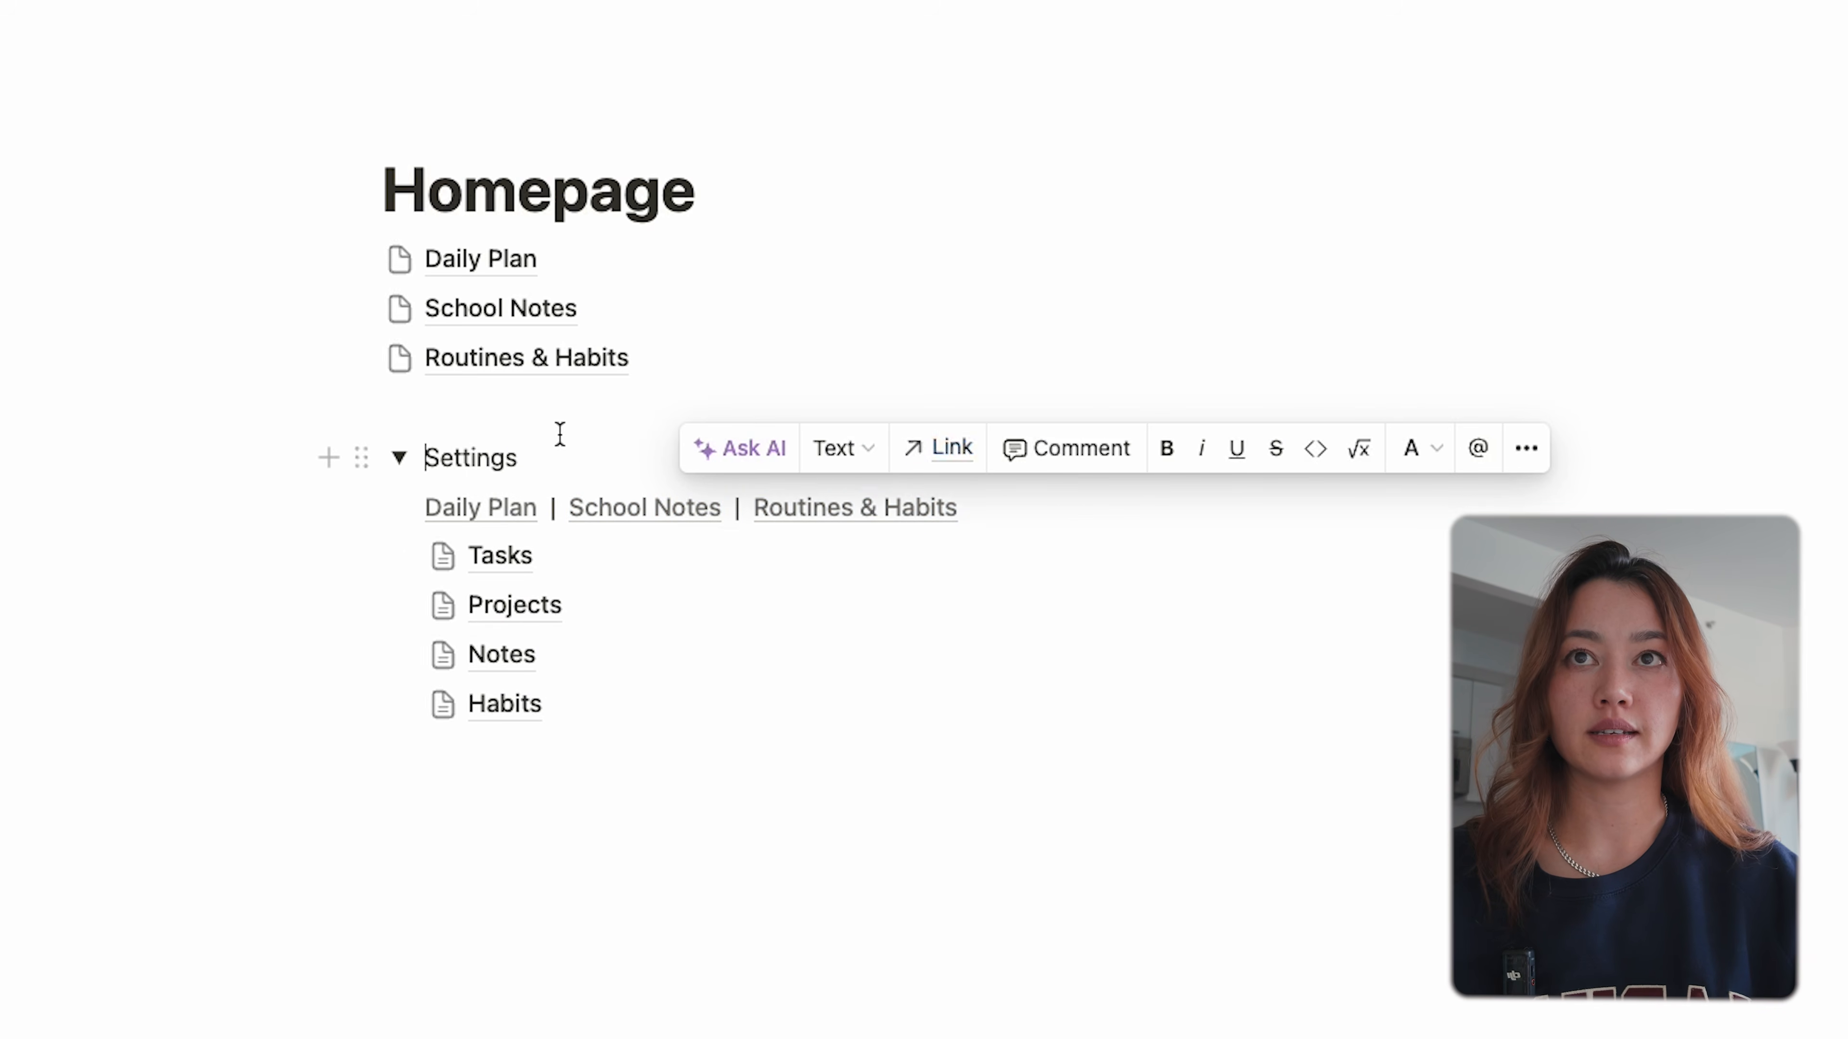
- Test the Daily Plan and School Notes links by opening the pages and returning to the Homepage each time
click(495, 508)
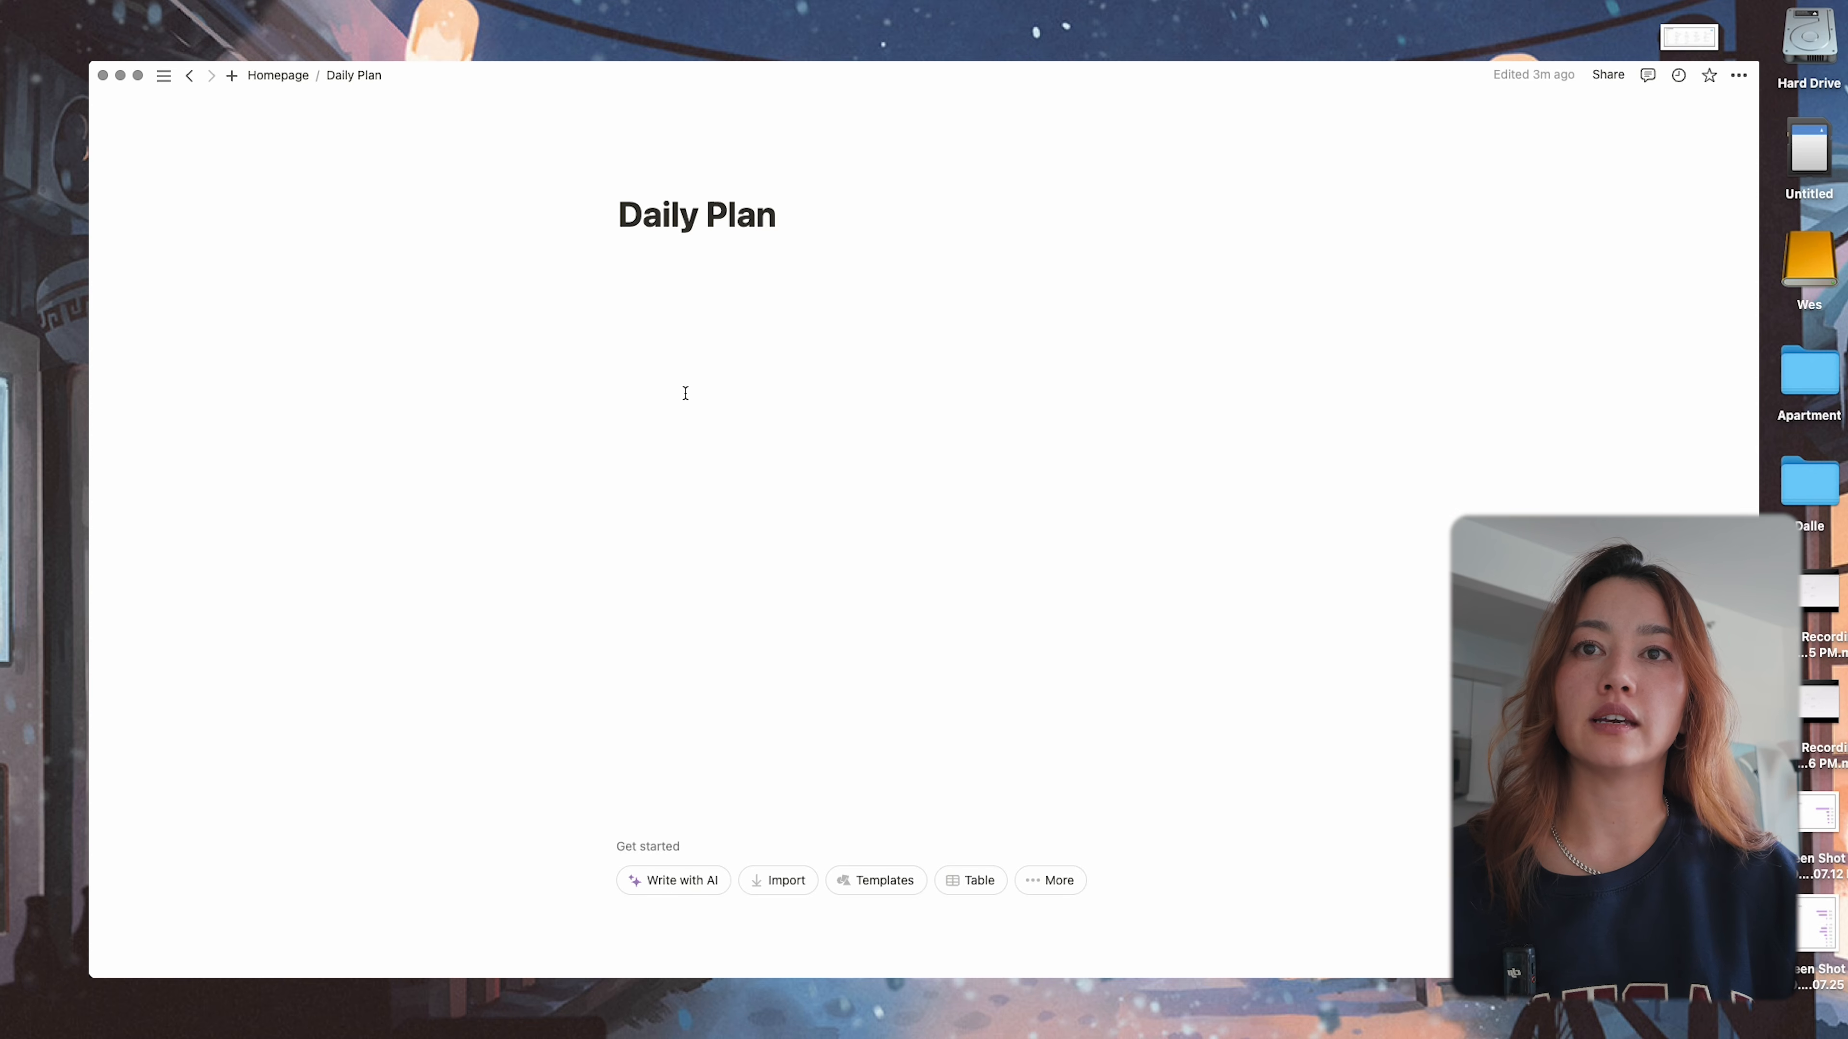
key(super+bracketleft)
click(777, 400)
key(super+bracketleft)
click(672, 253)
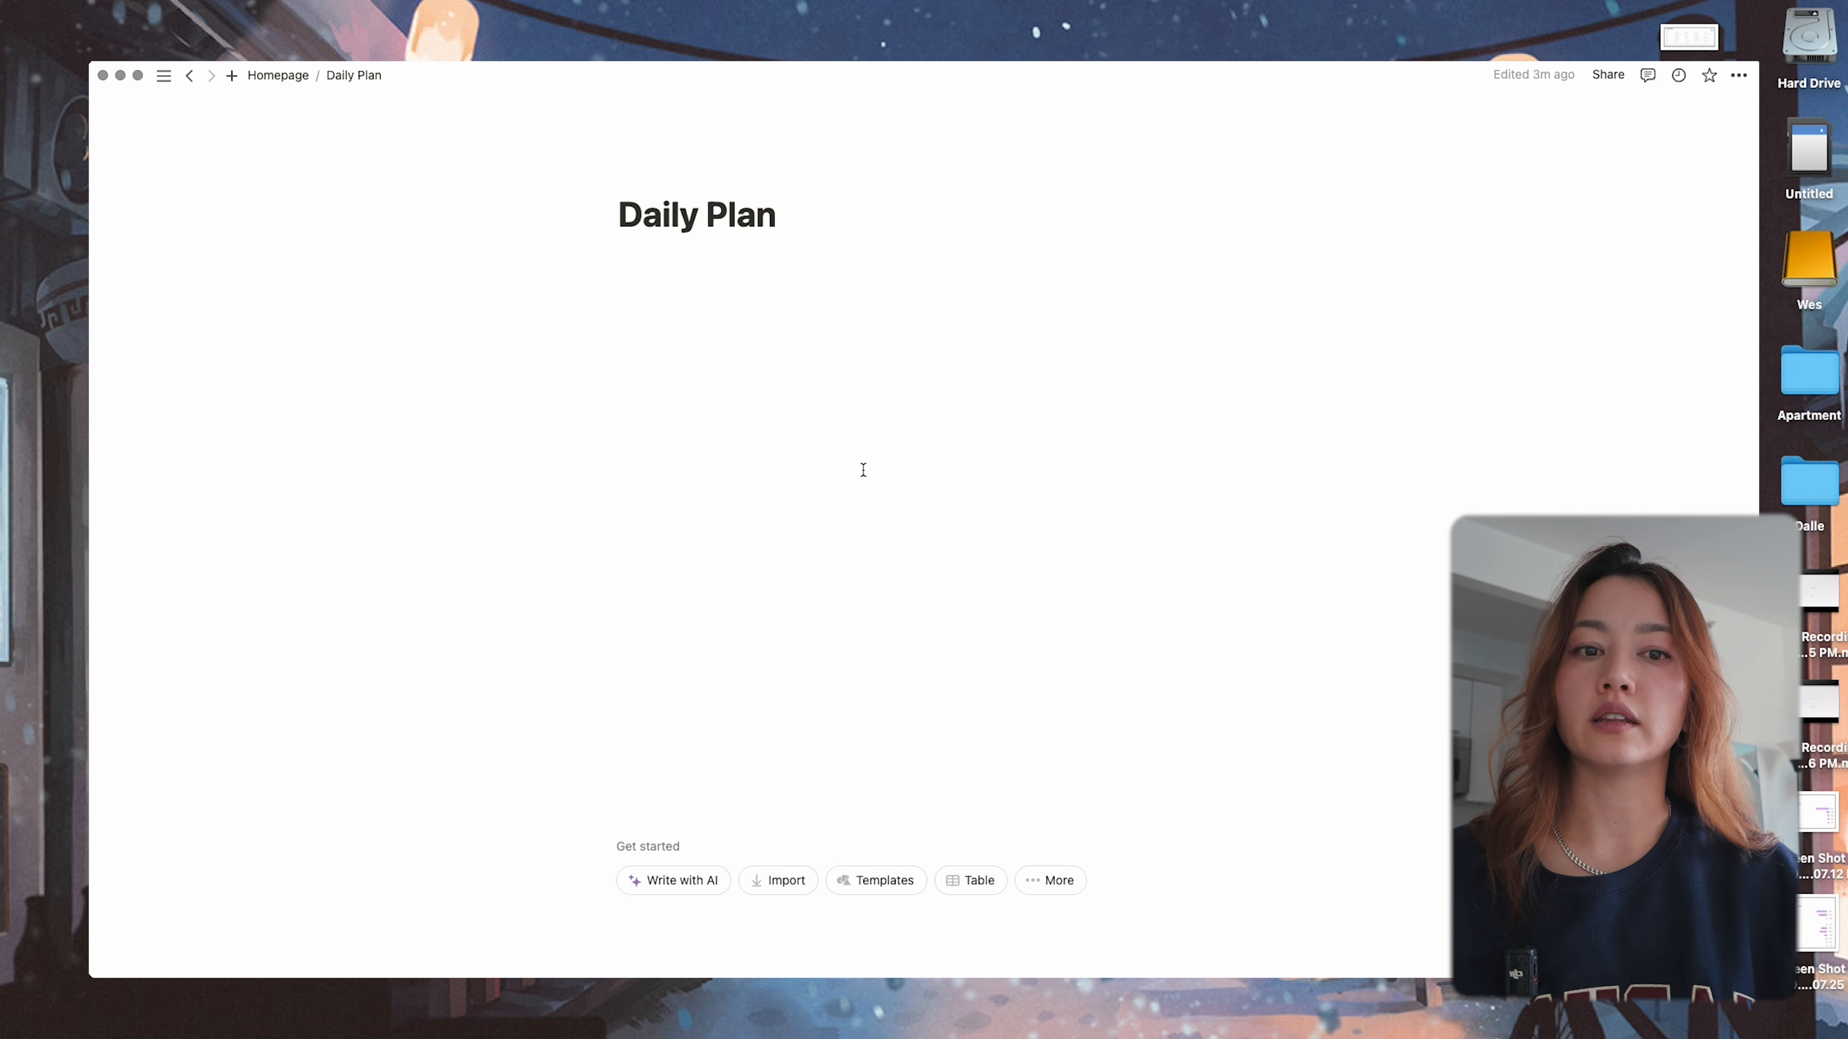
key(super+bracketleft)
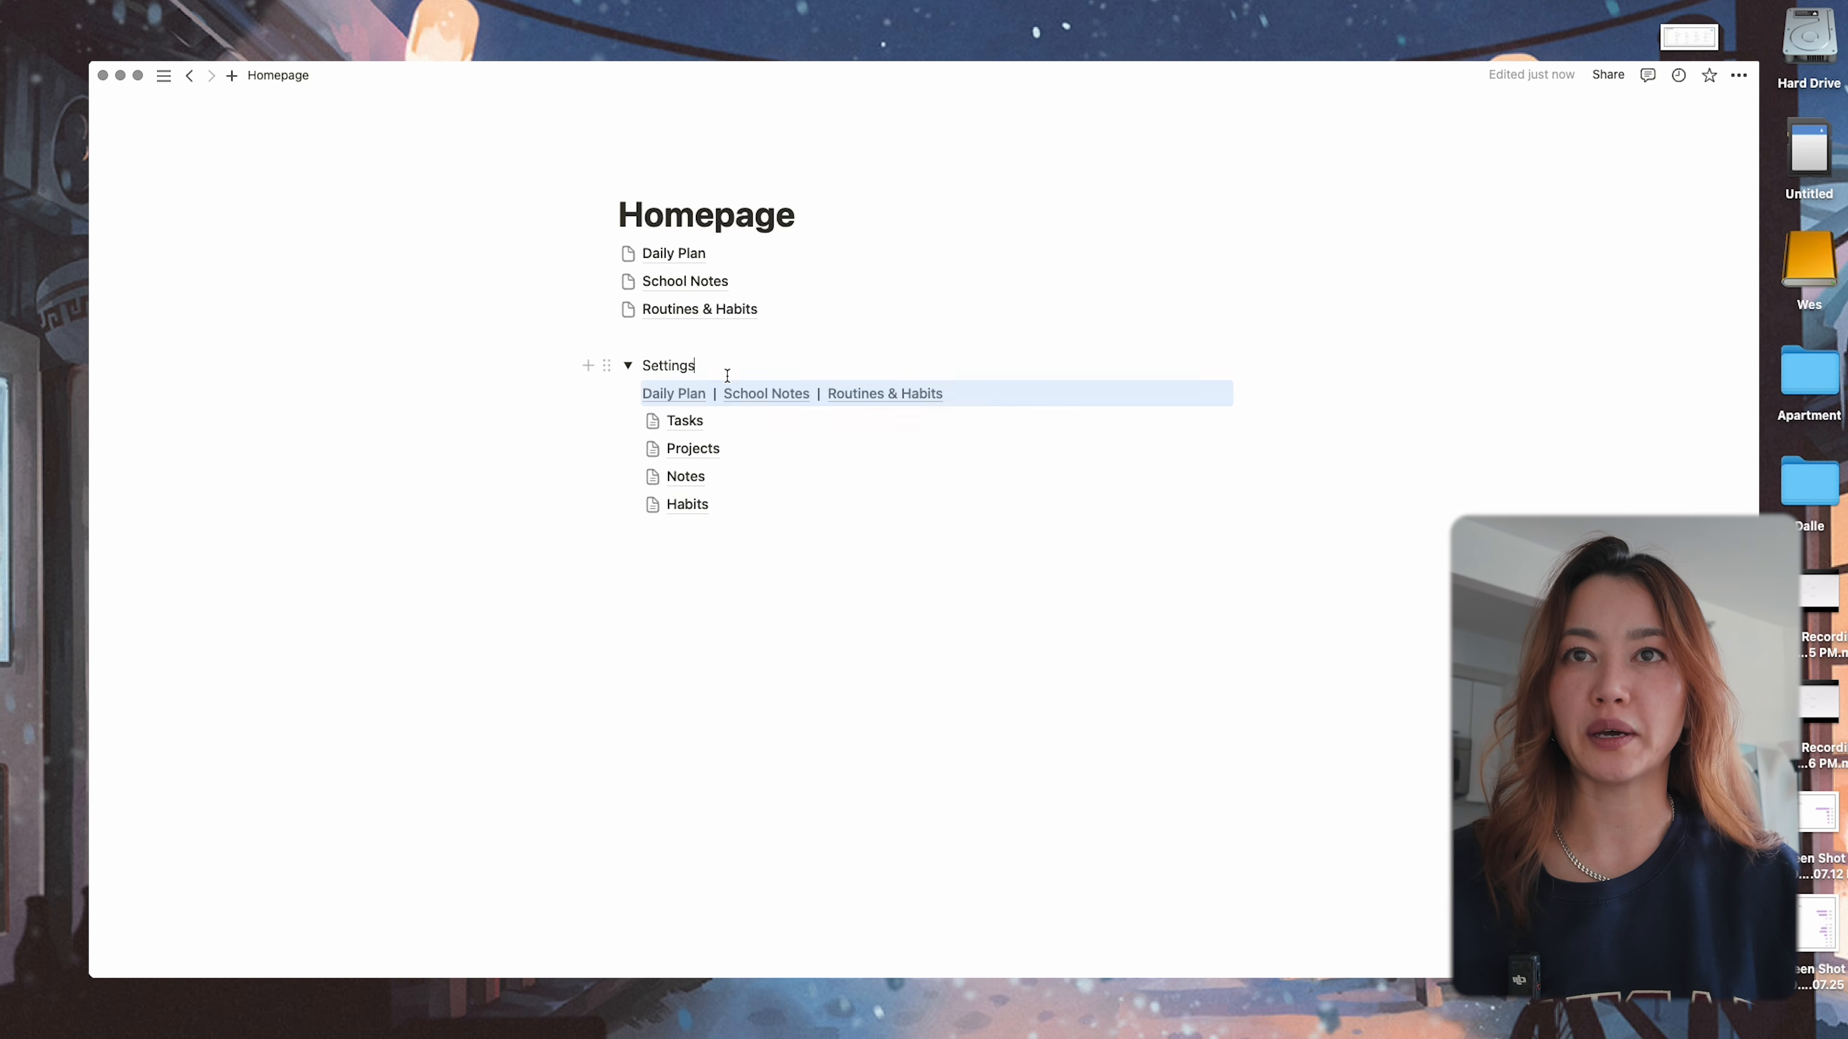
- Turn the navigation line in the Settings toggle into a synced block
click(631, 393)
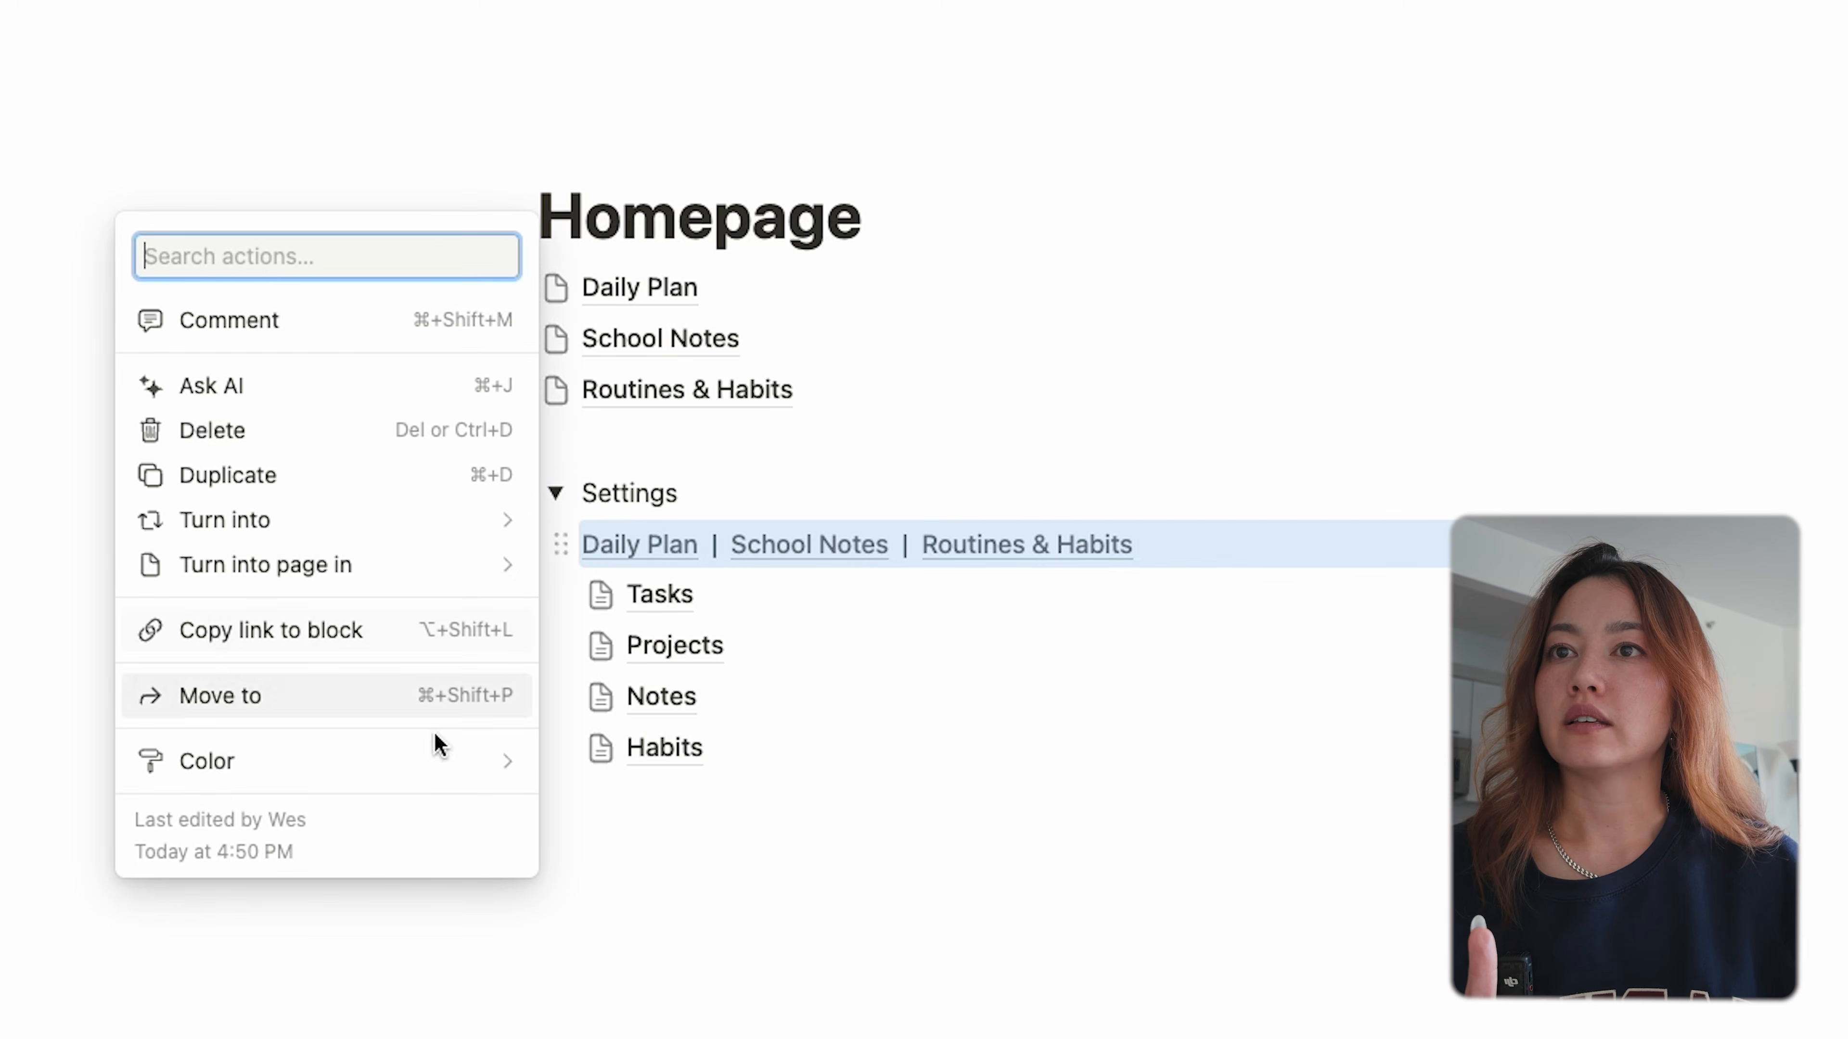
mouse_move(425, 524)
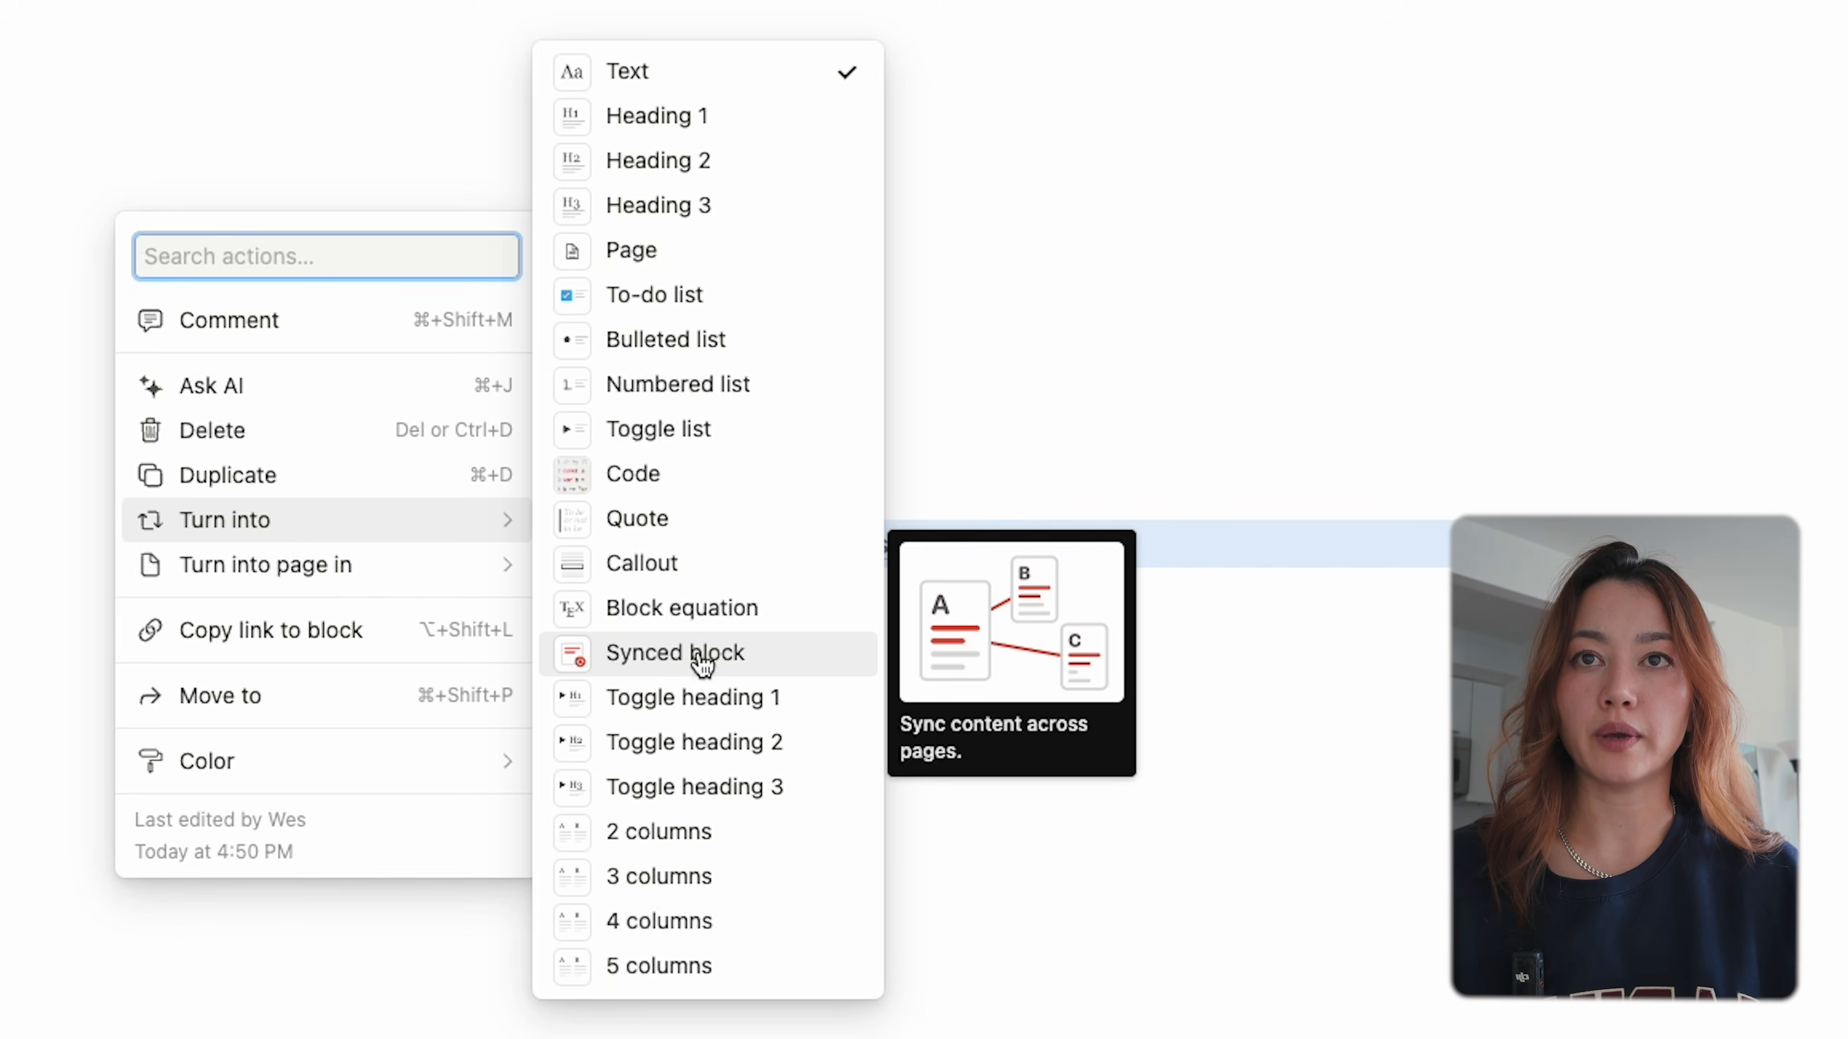
click(701, 664)
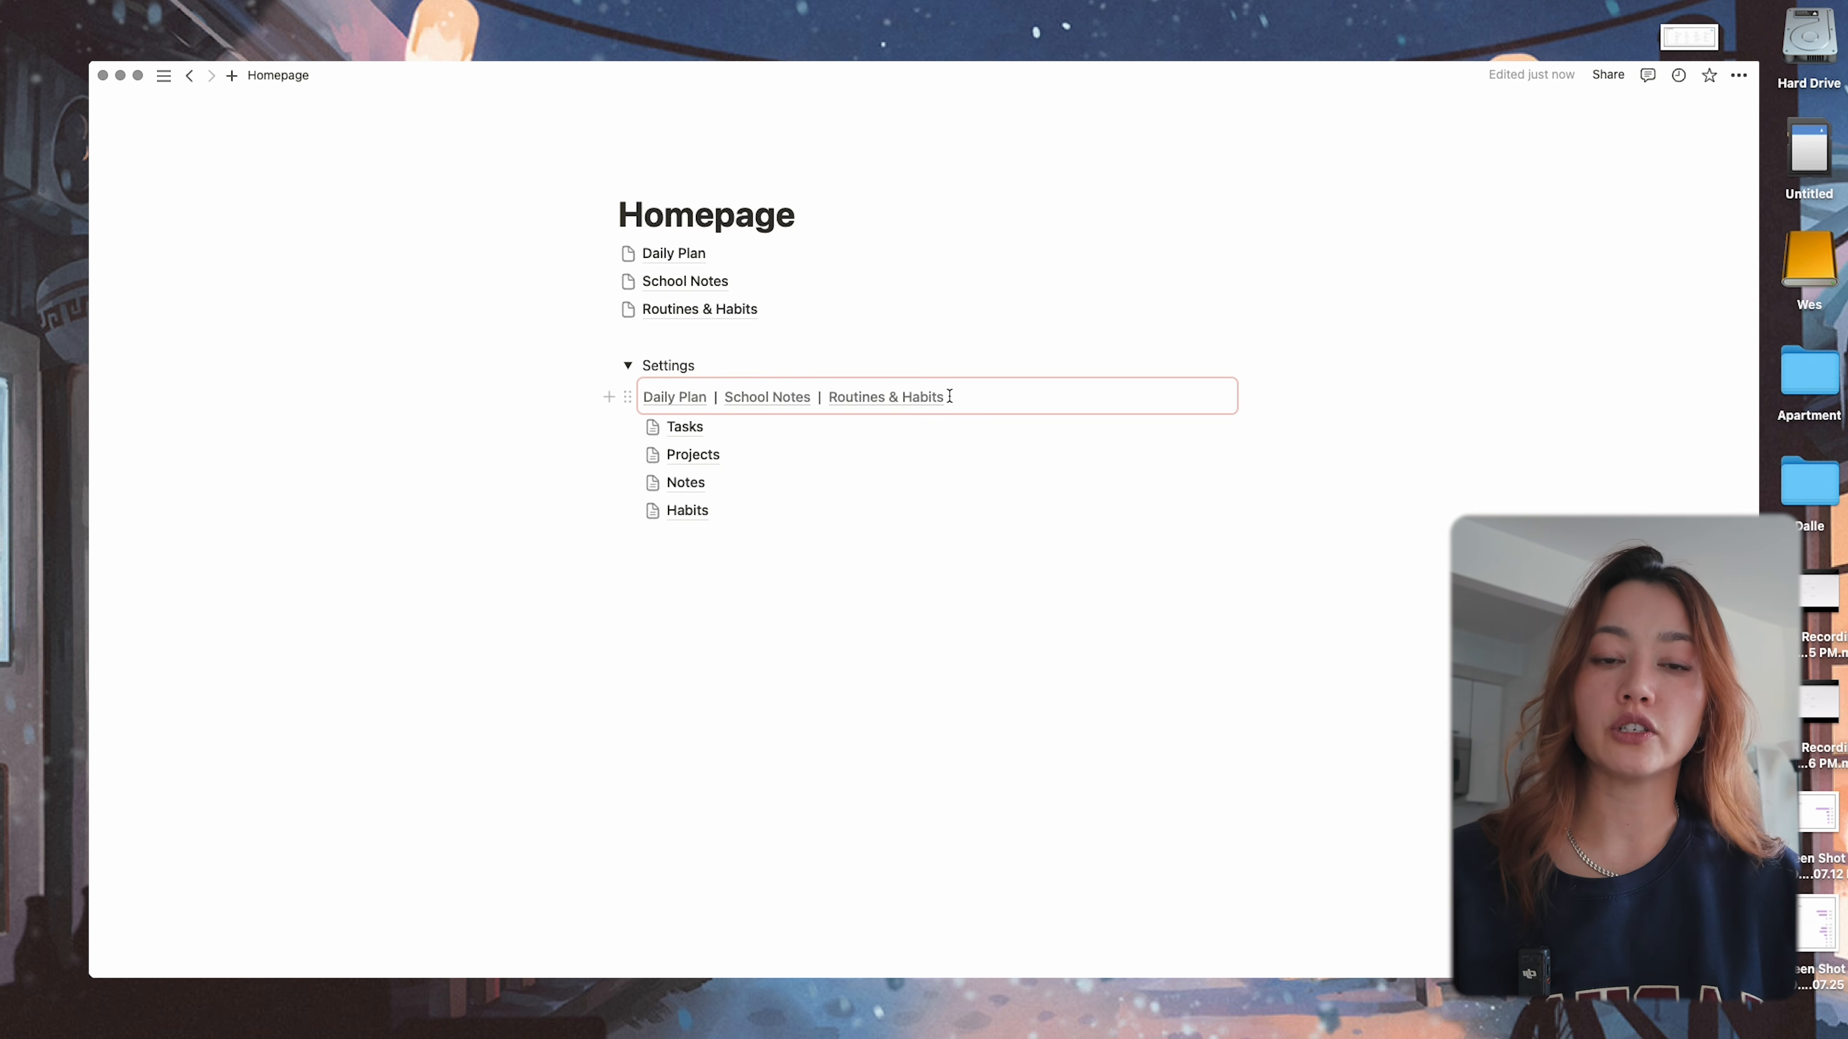
- Copy the link to the synced navigation block and paste it as a synced copy on the Daily Plan page
click(624, 396)
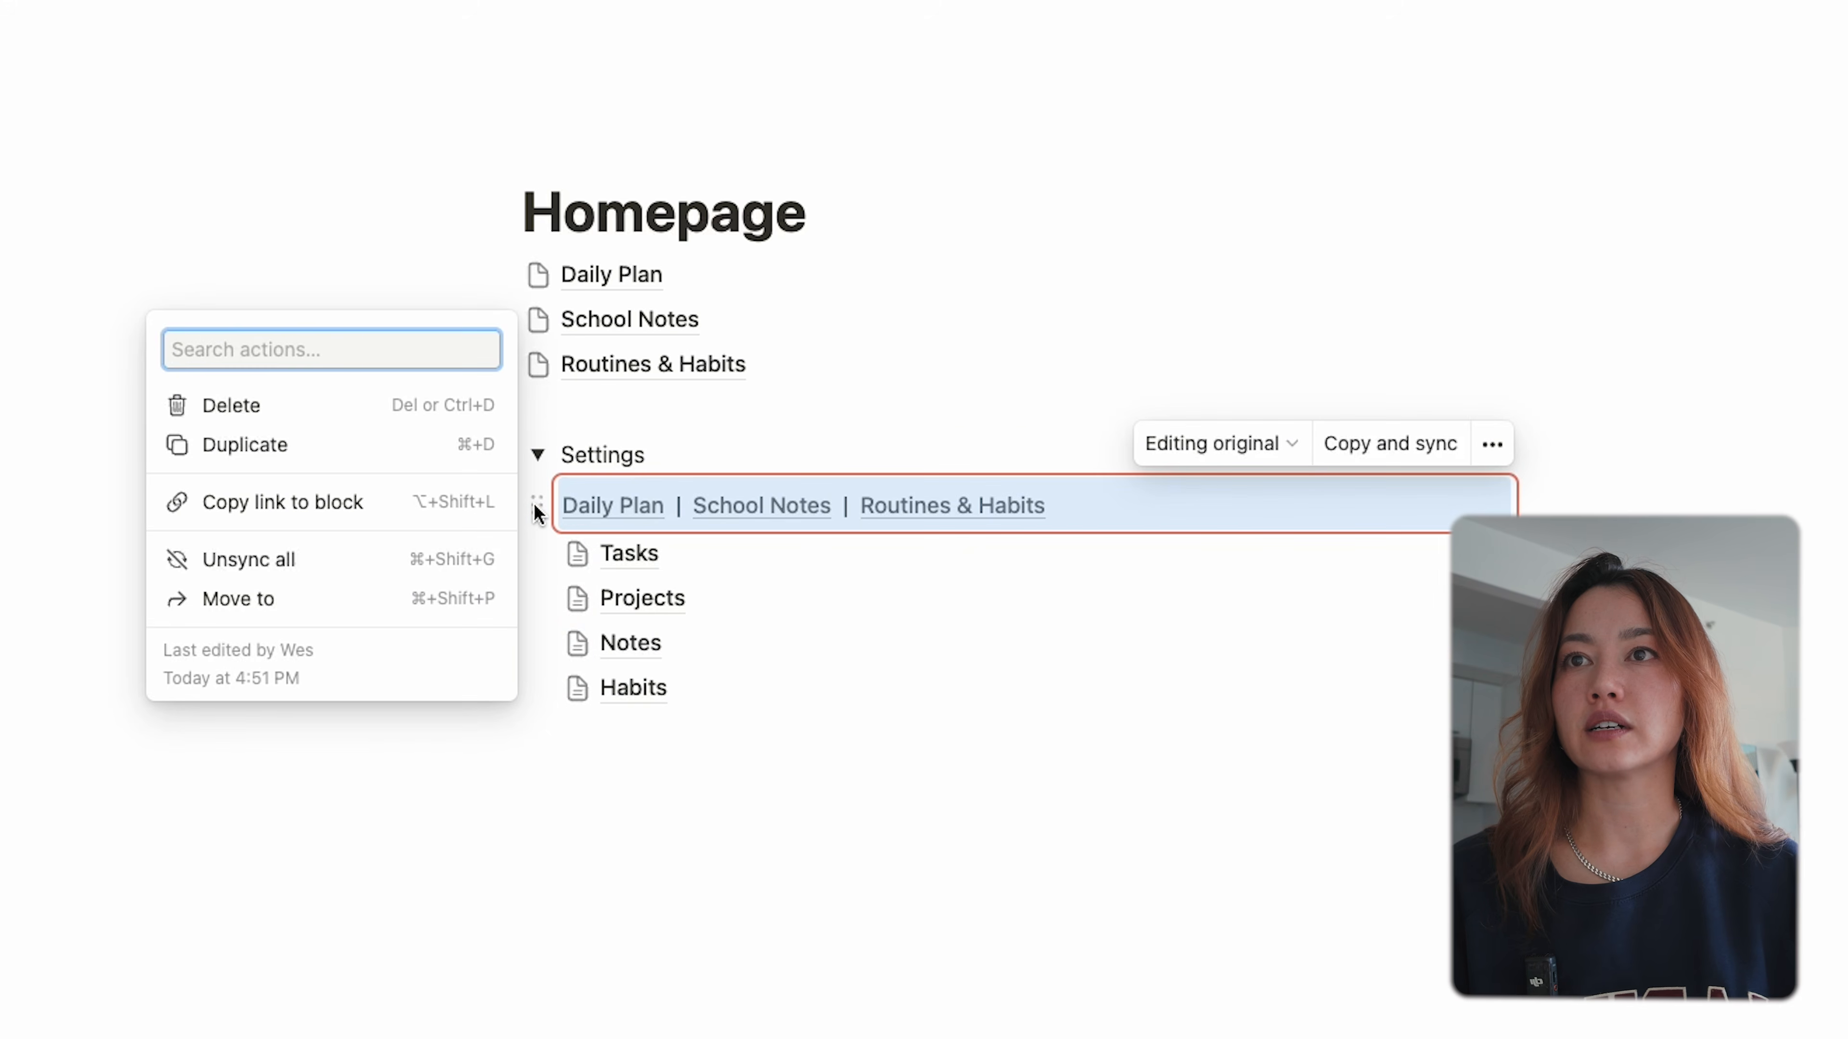
click(412, 502)
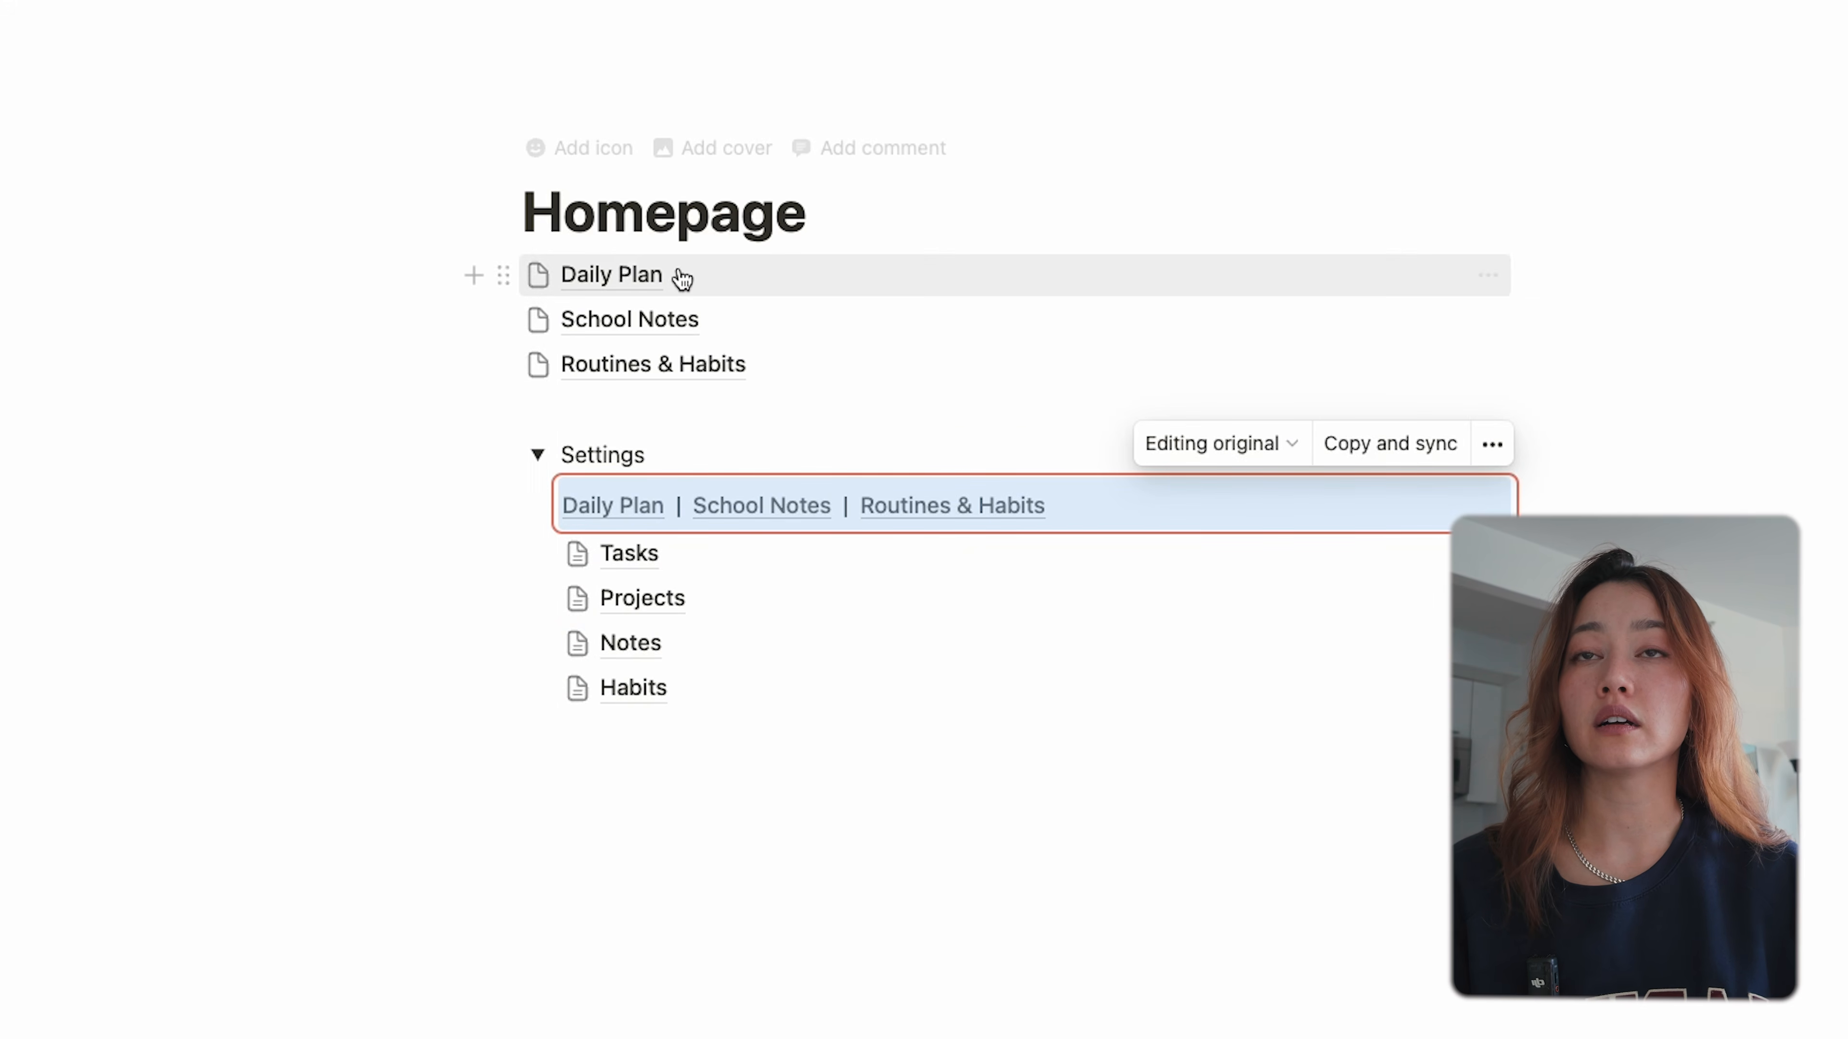
click(674, 281)
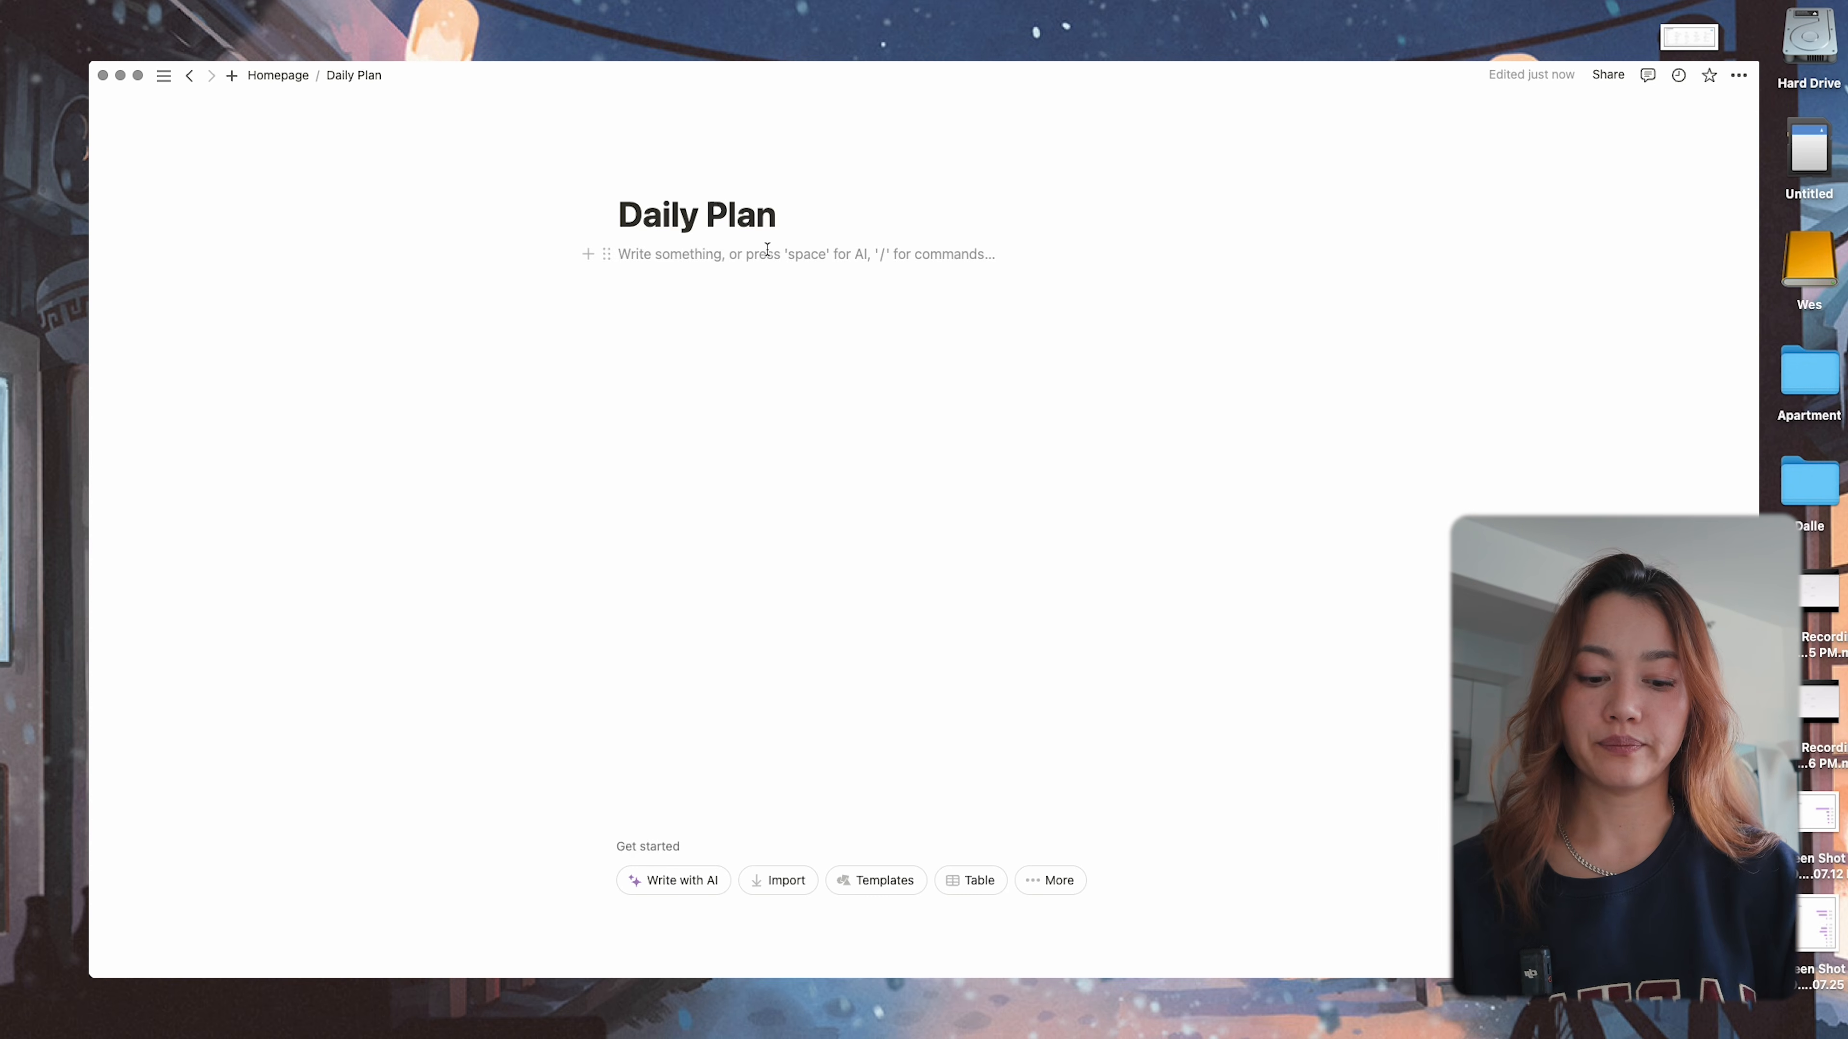
key(super+v)
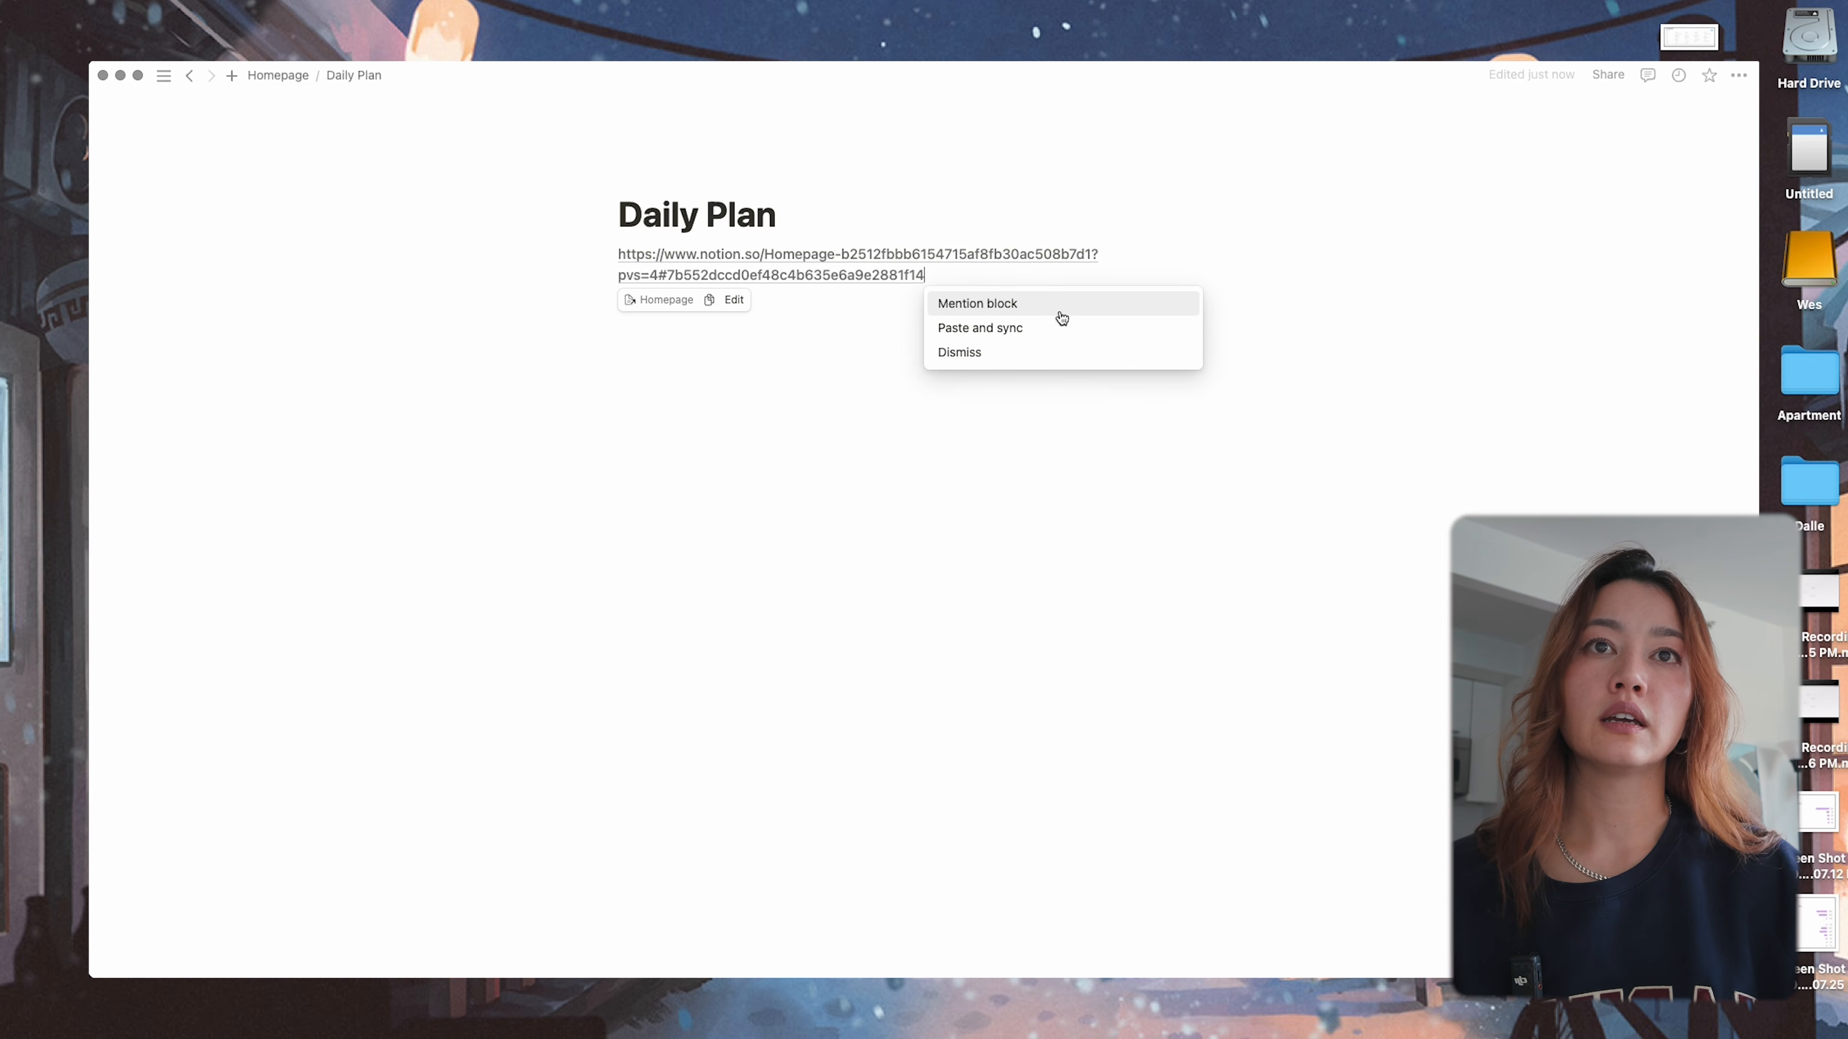
click(1065, 326)
click(1066, 325)
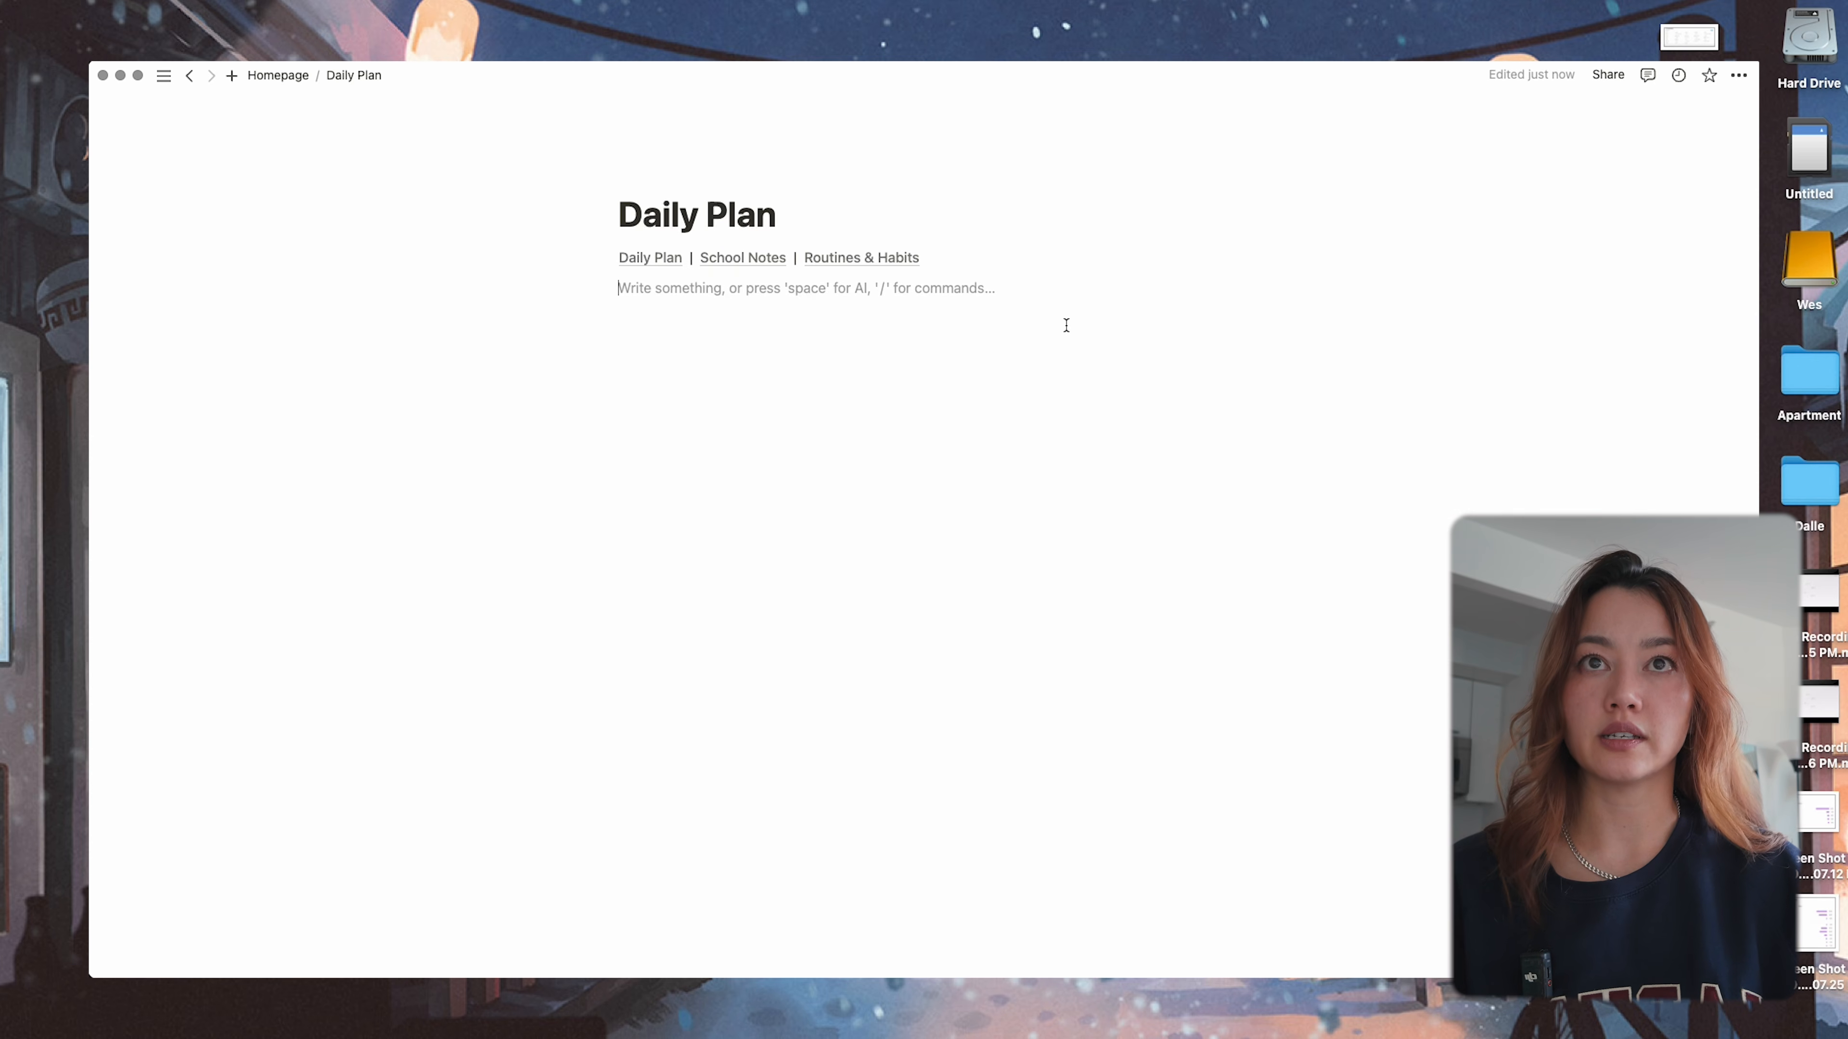
- Paste and sync the copied navigation block on the School Notes page
key(super+bracketleft)
click(781, 275)
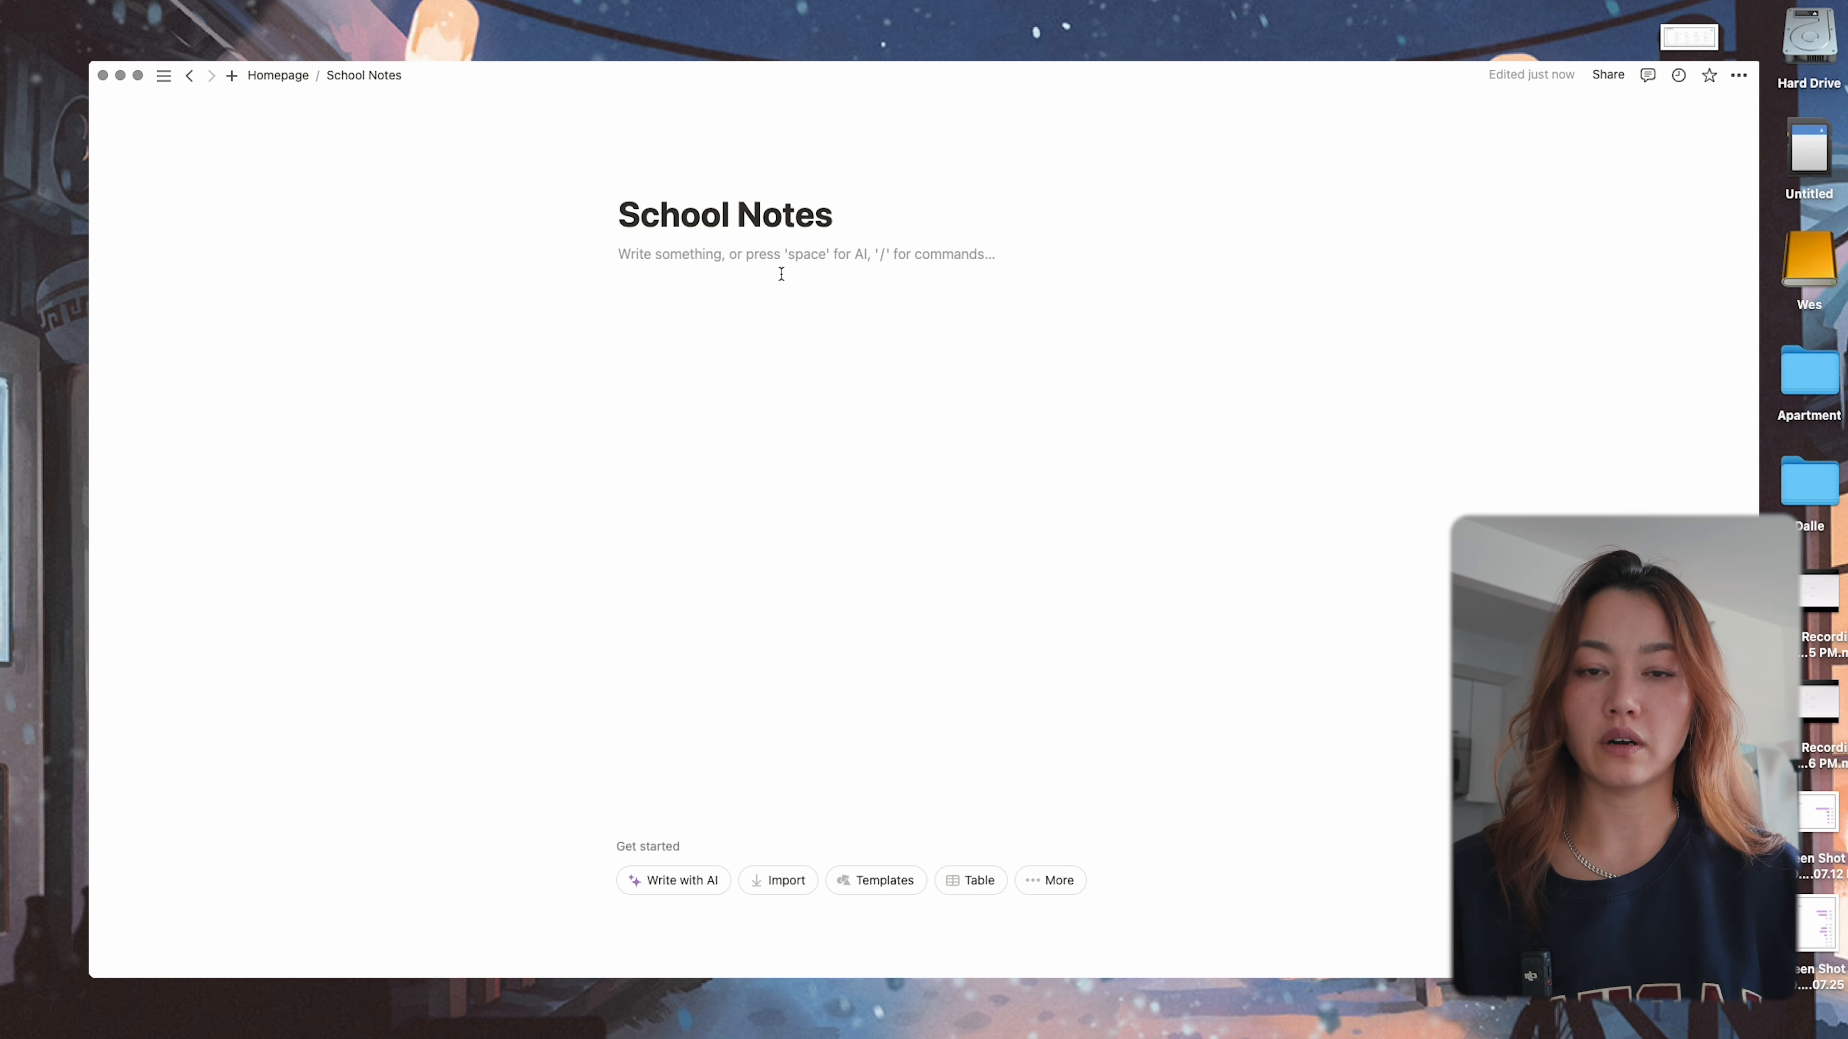
key(super+v)
click(999, 331)
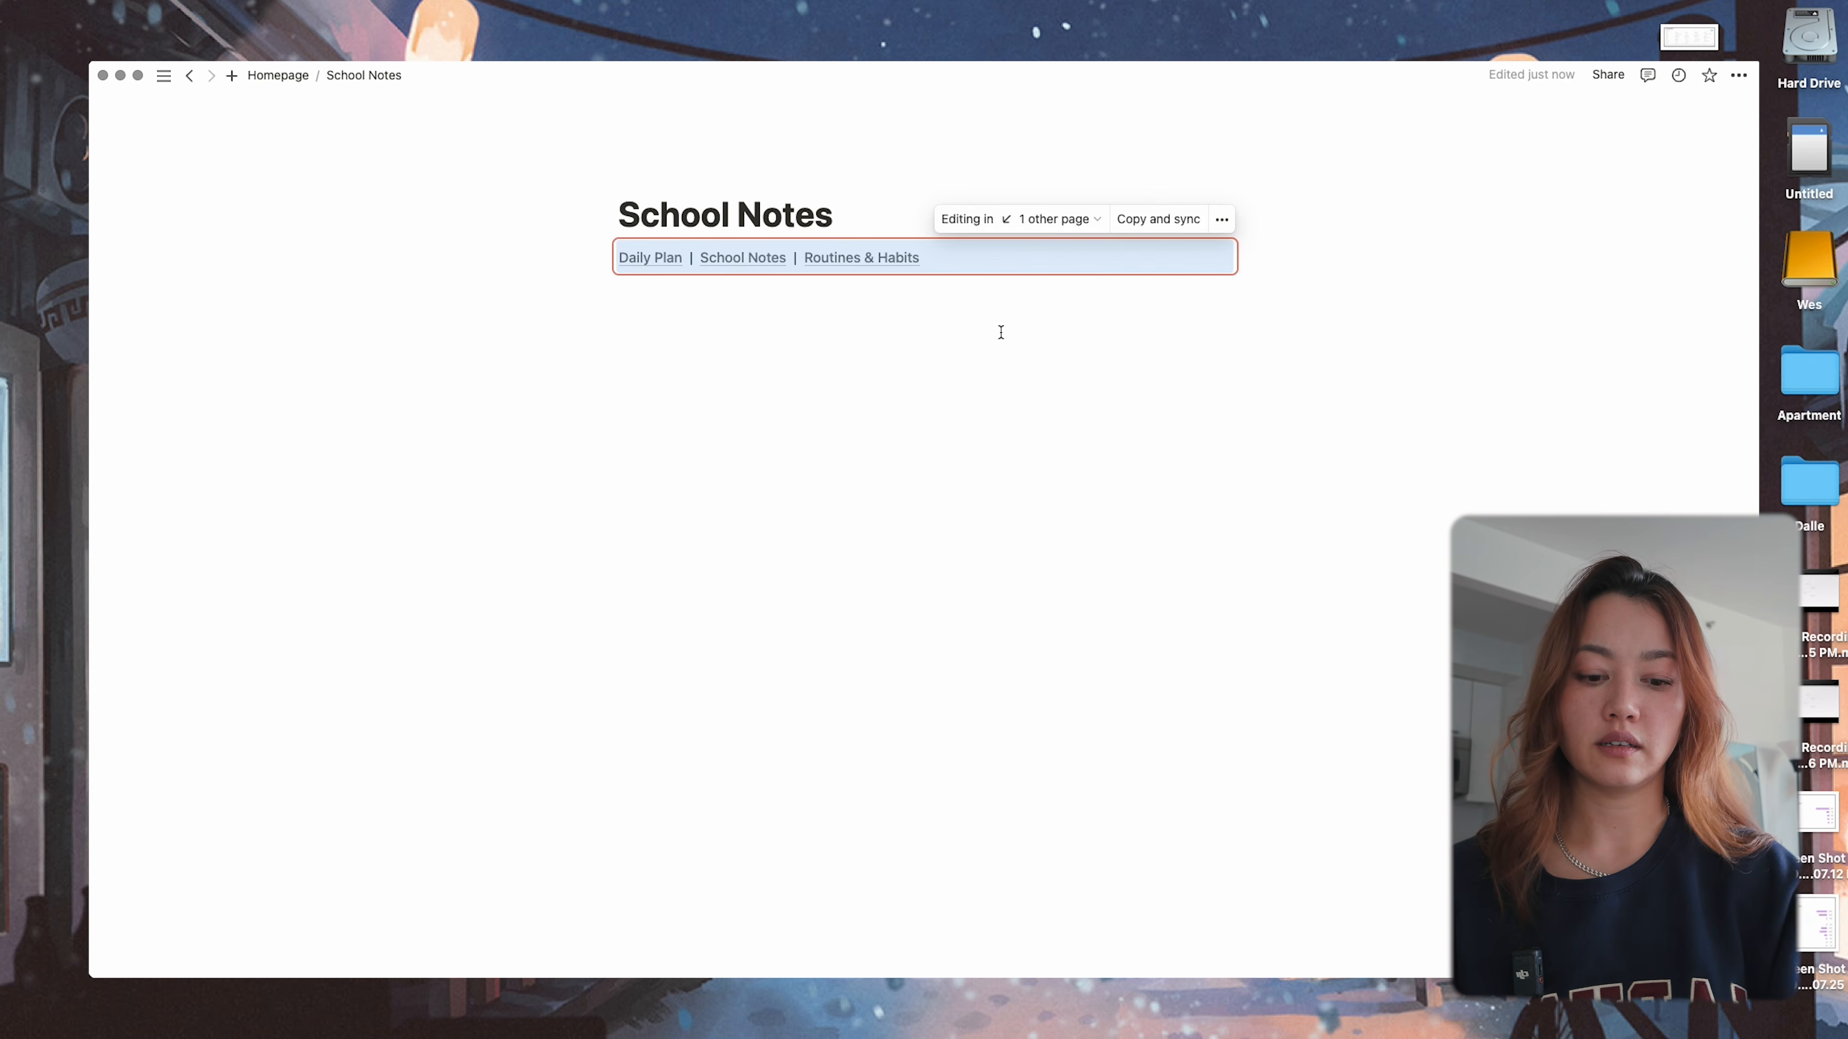
- Paste and sync the copied navigation block on the Routines & Habits page
key(super+bracketleft)
click(877, 307)
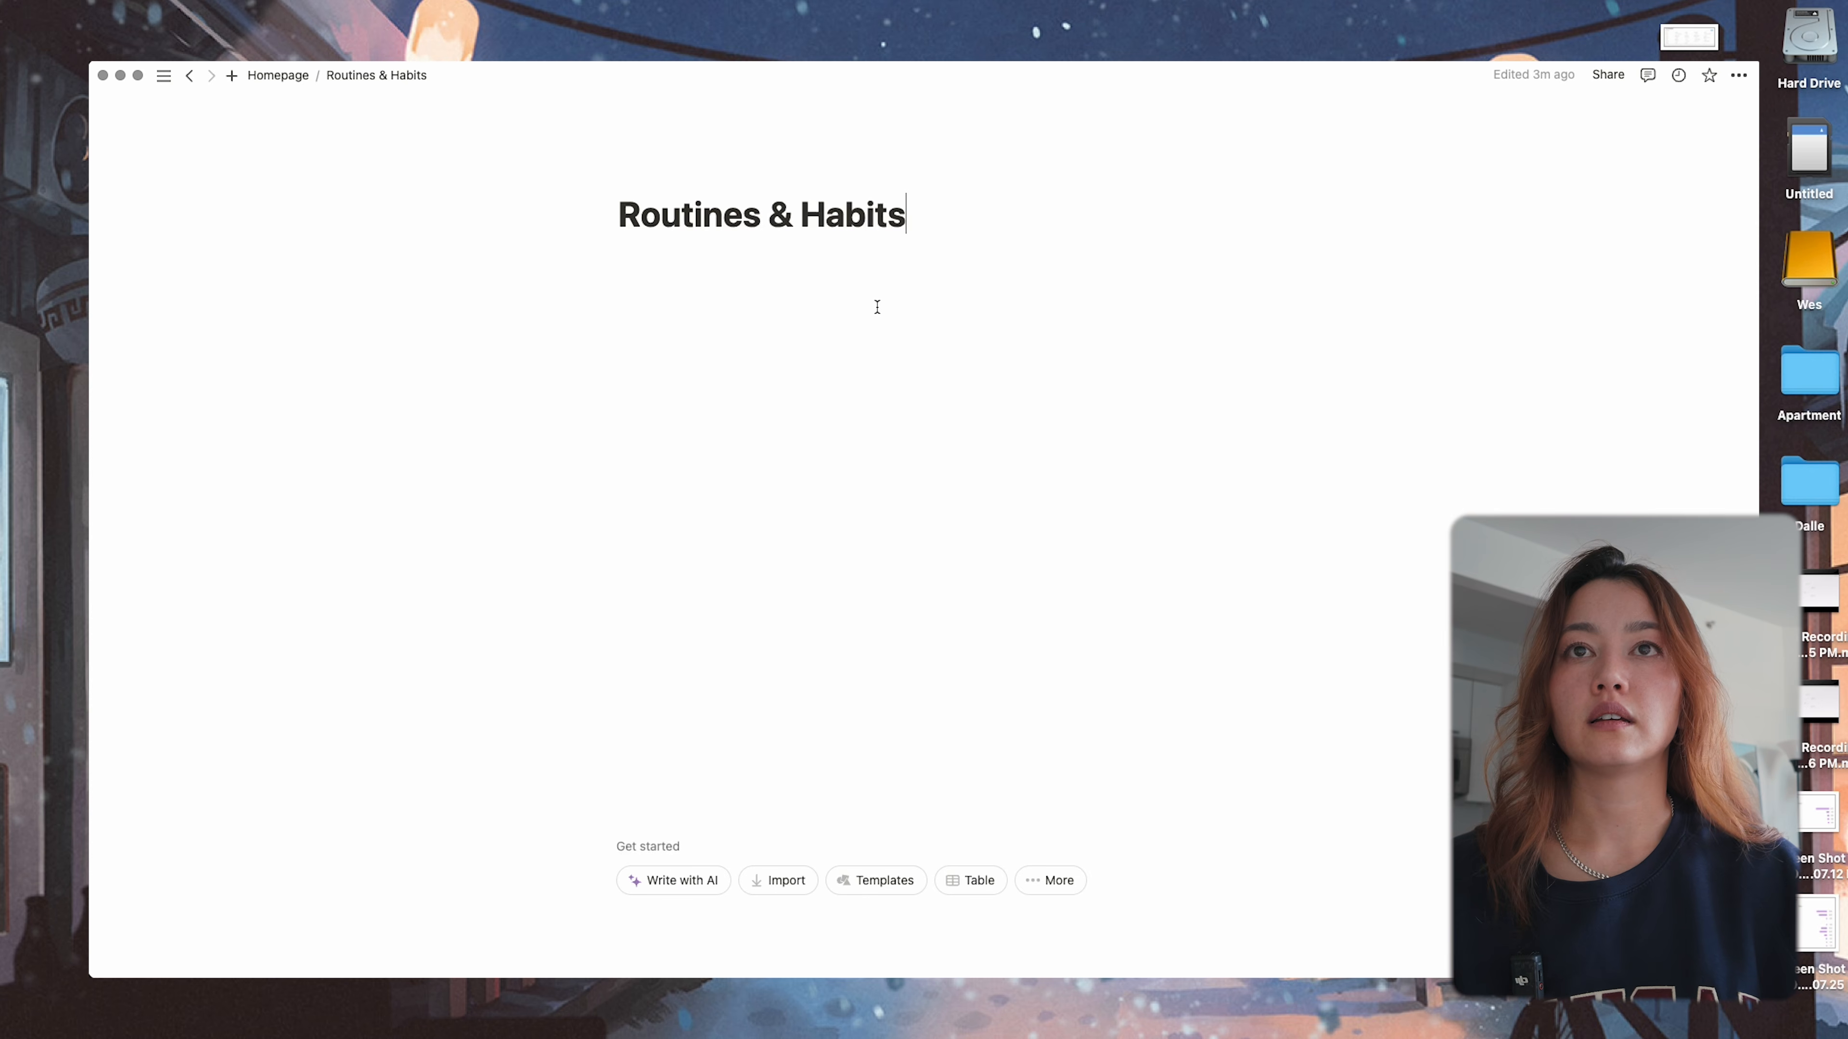
click(961, 257)
key(super+v)
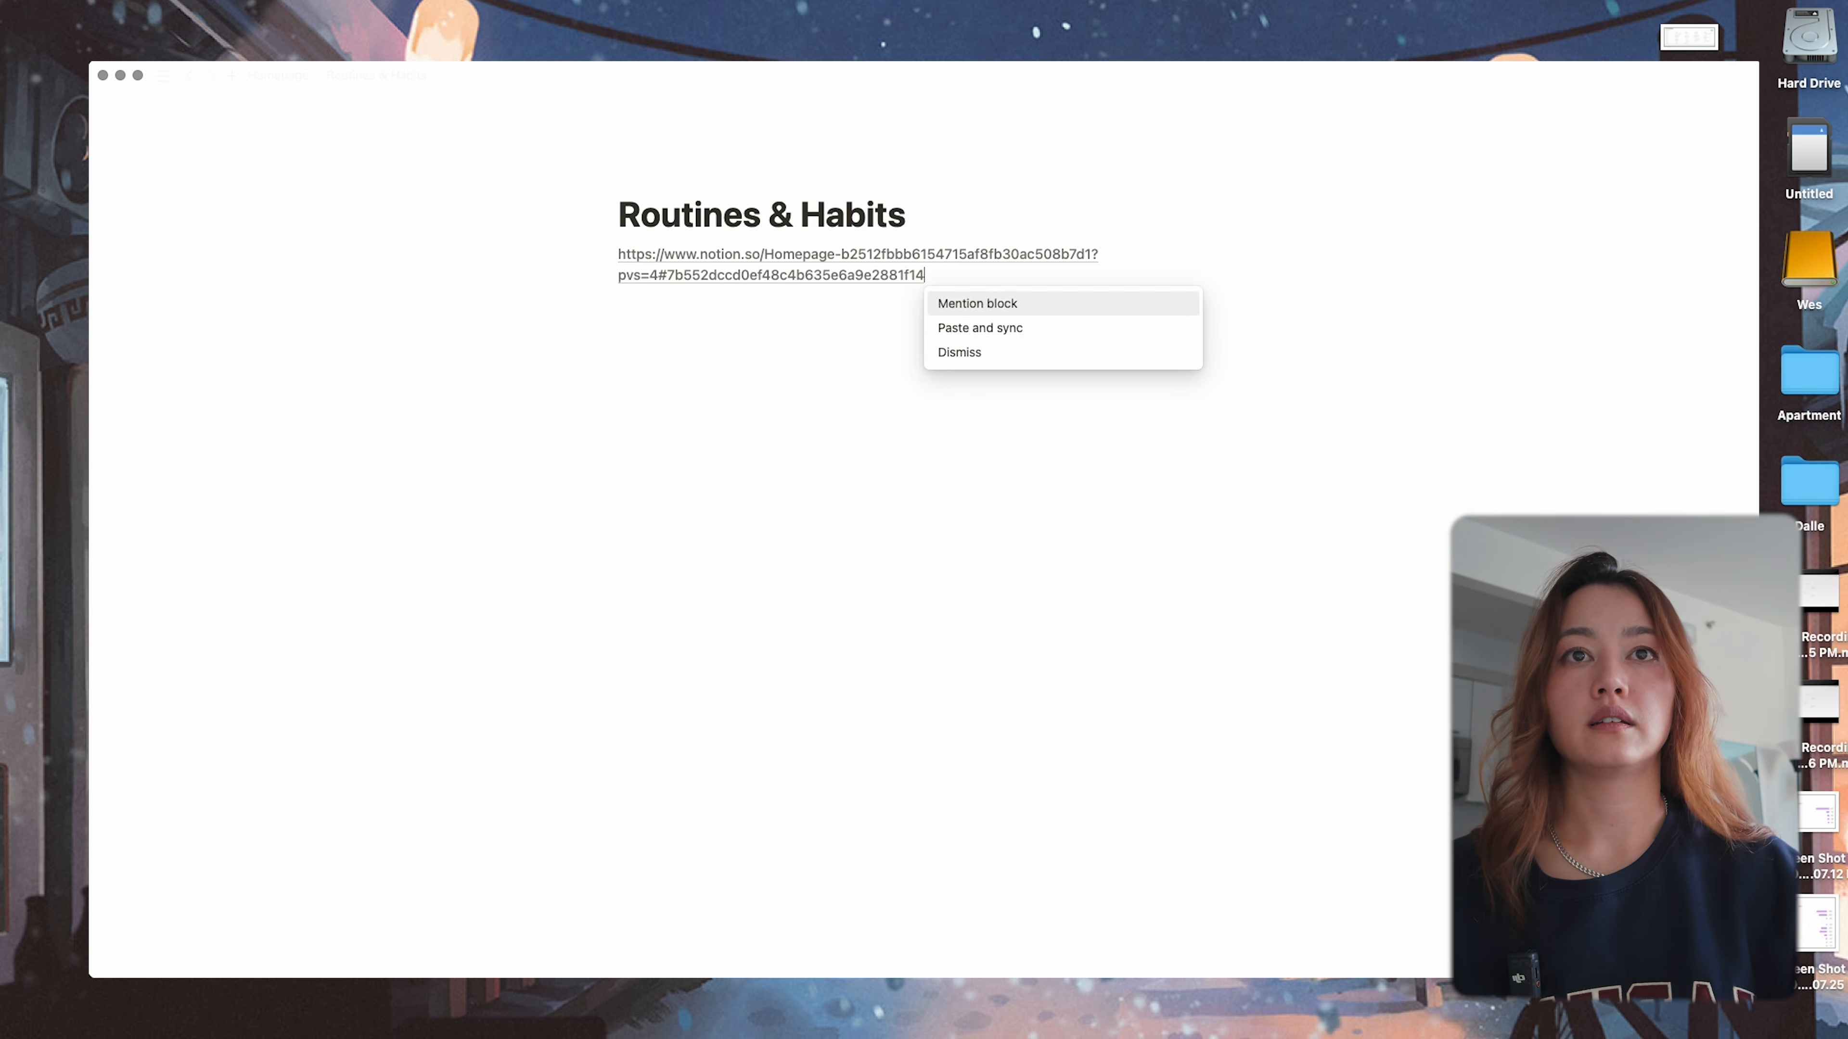
click(1028, 331)
- Append "| Have a nice day 😊" to the synced navigation block and check the Homepage and School Notes copies
text(Have a nice day)
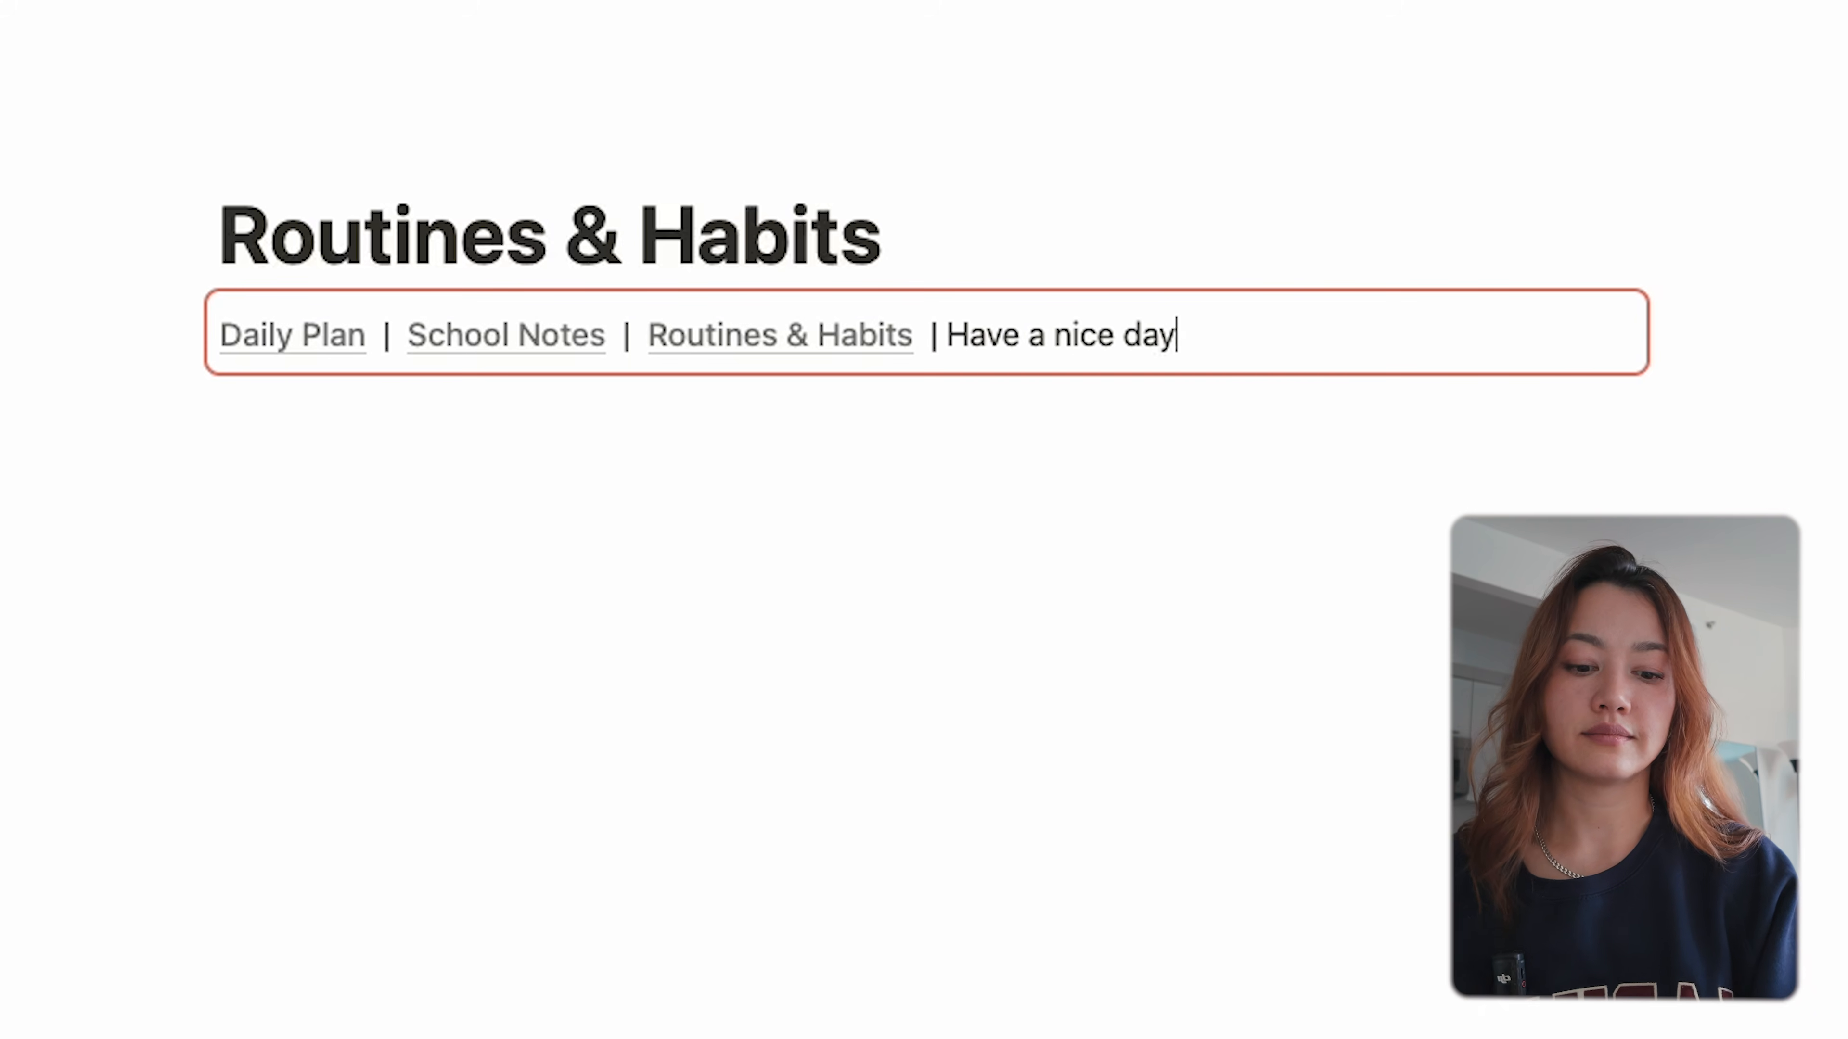
text( :))
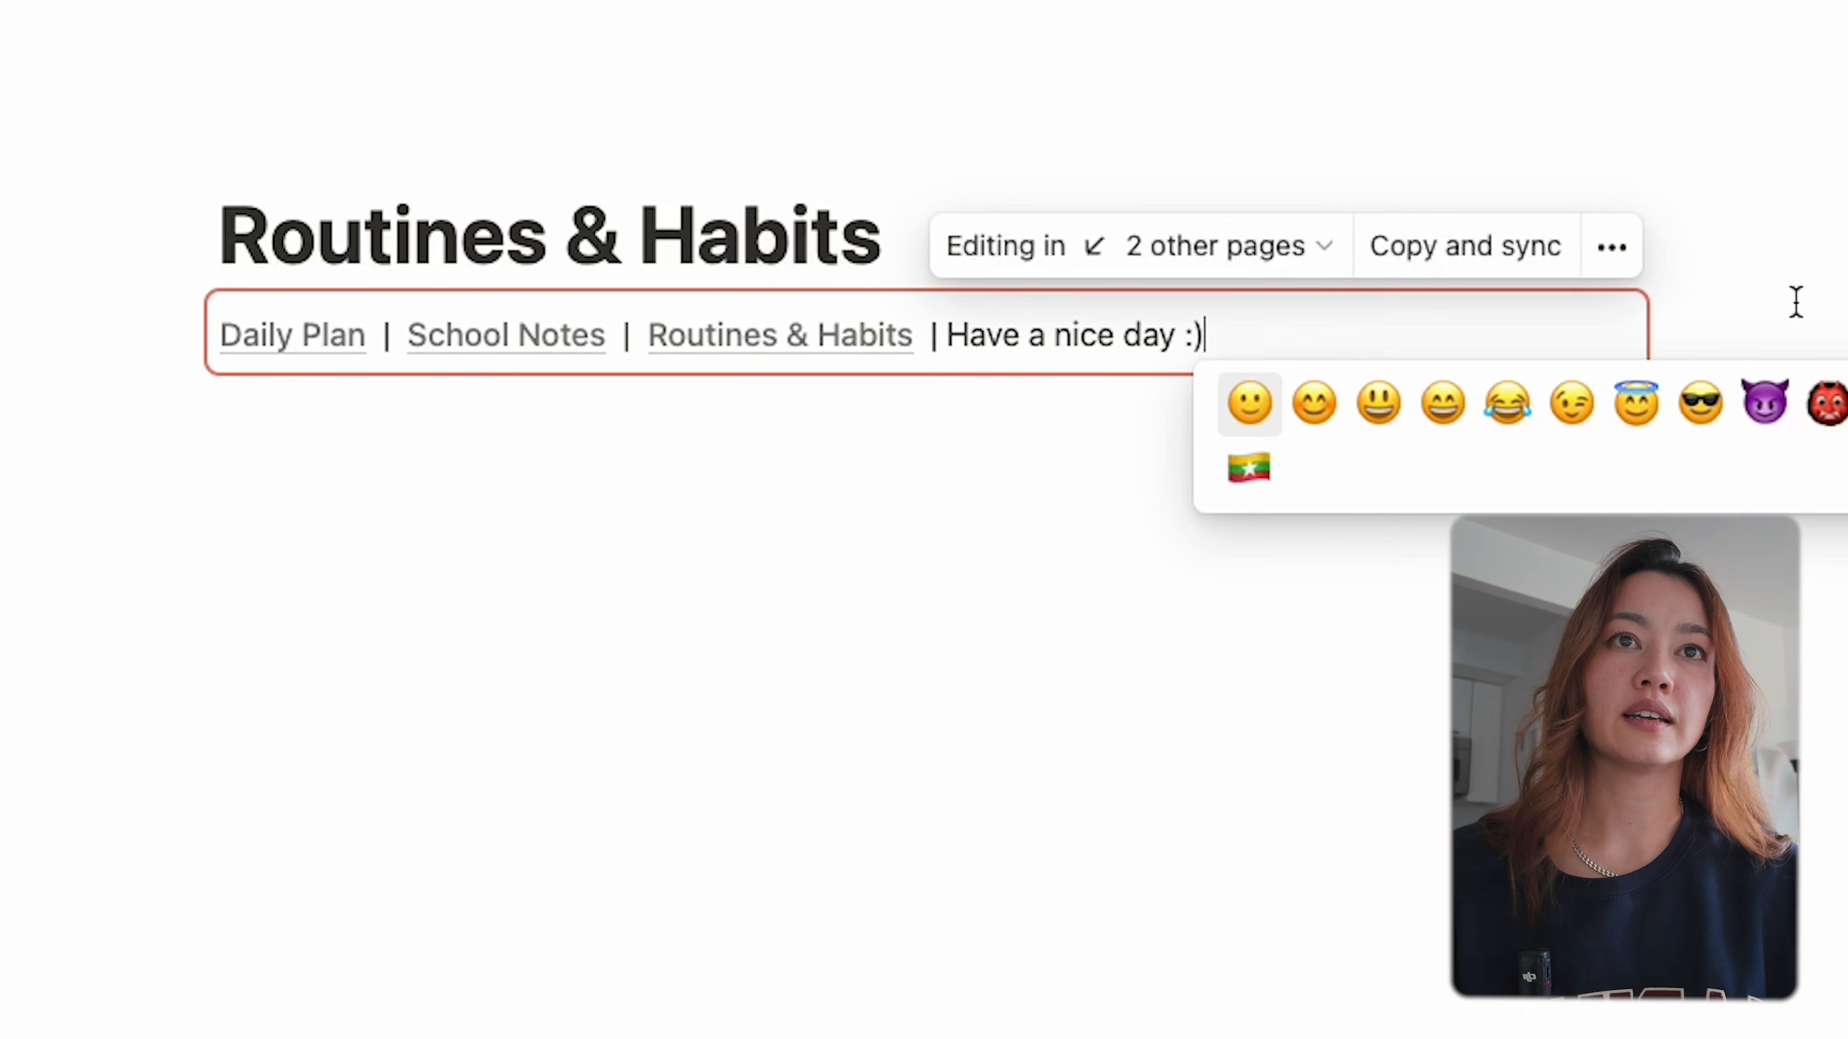
key(Return)
key(Escape)
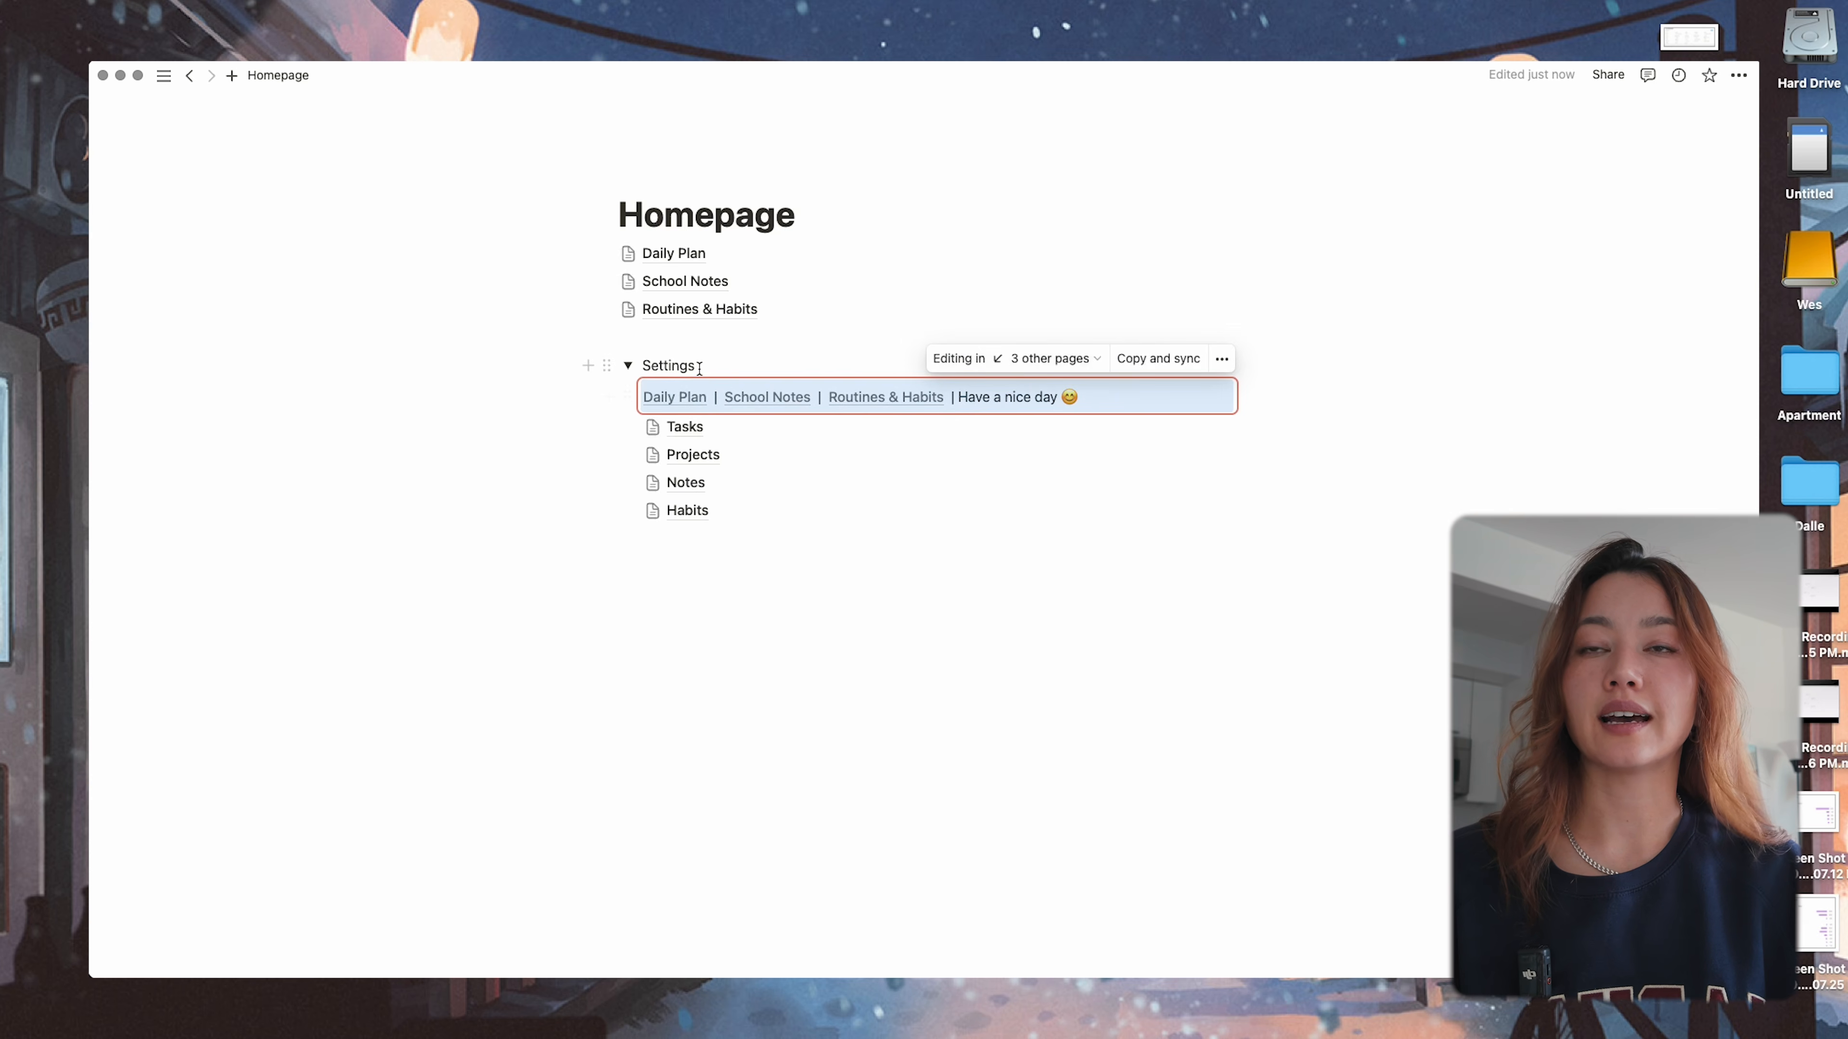
click(686, 281)
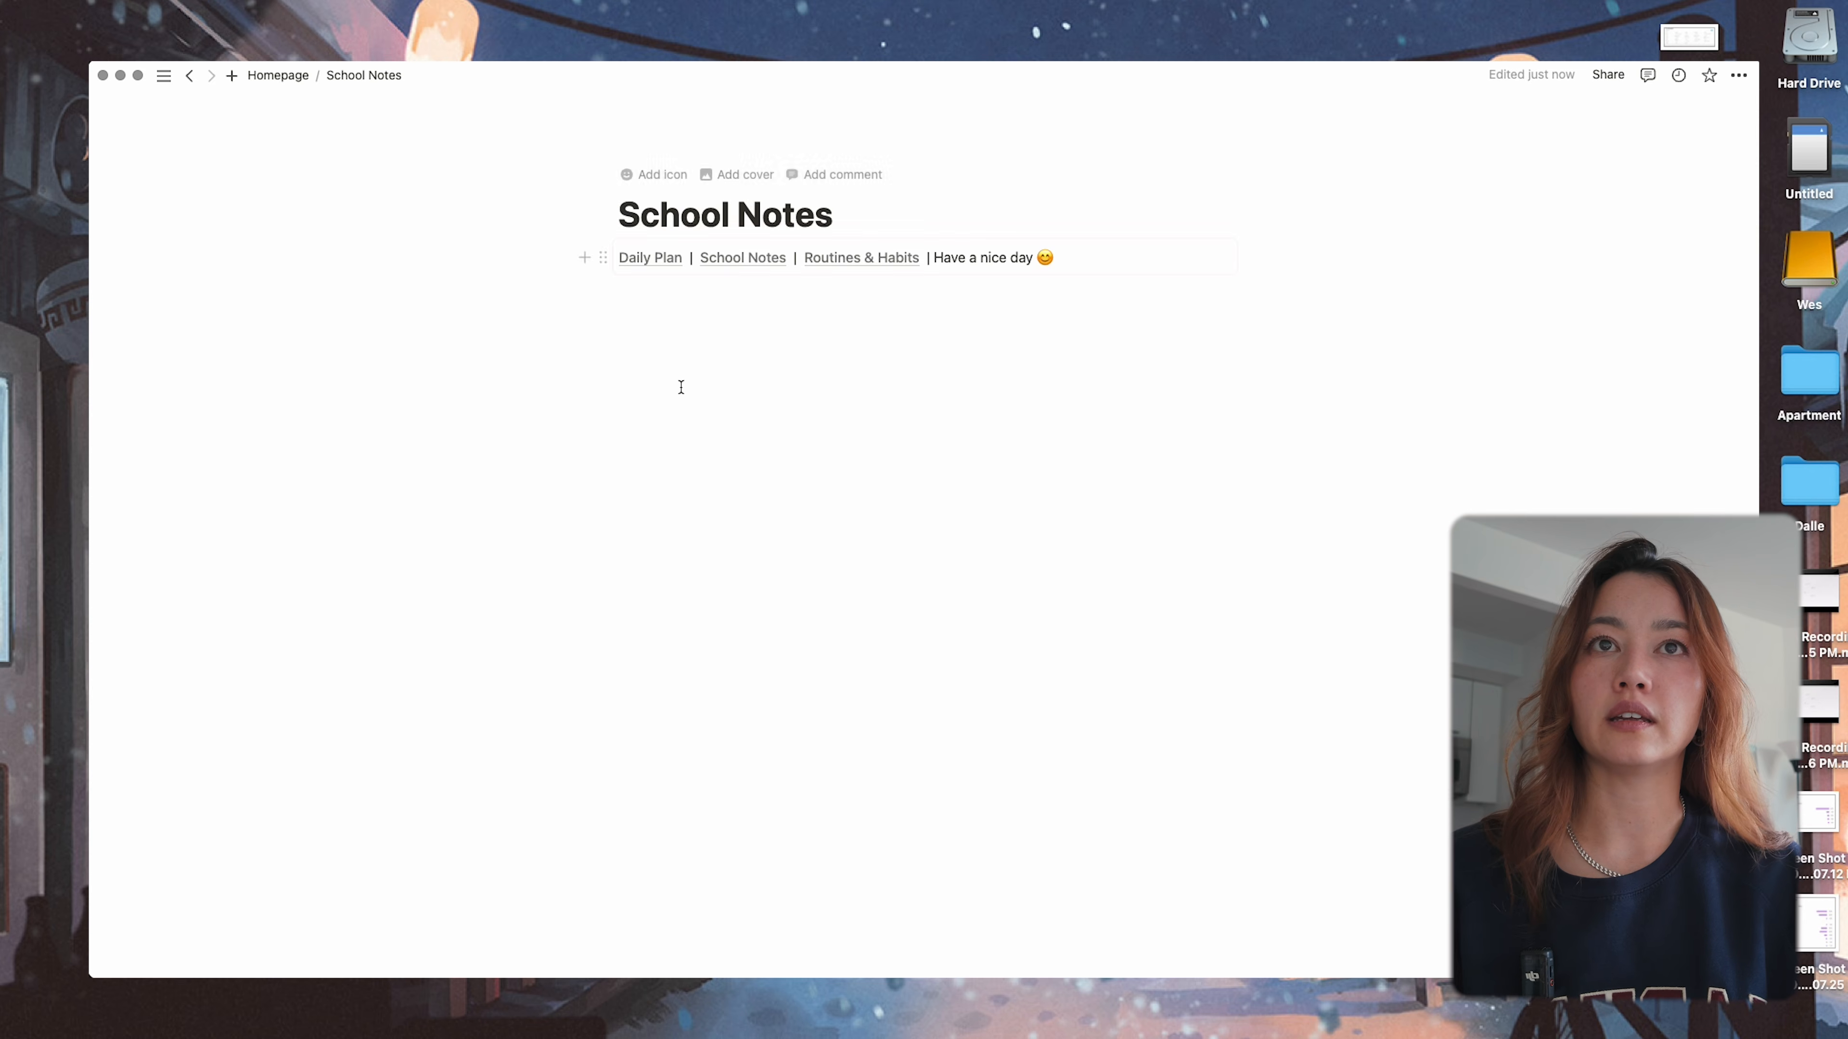
key(super+bracketleft)
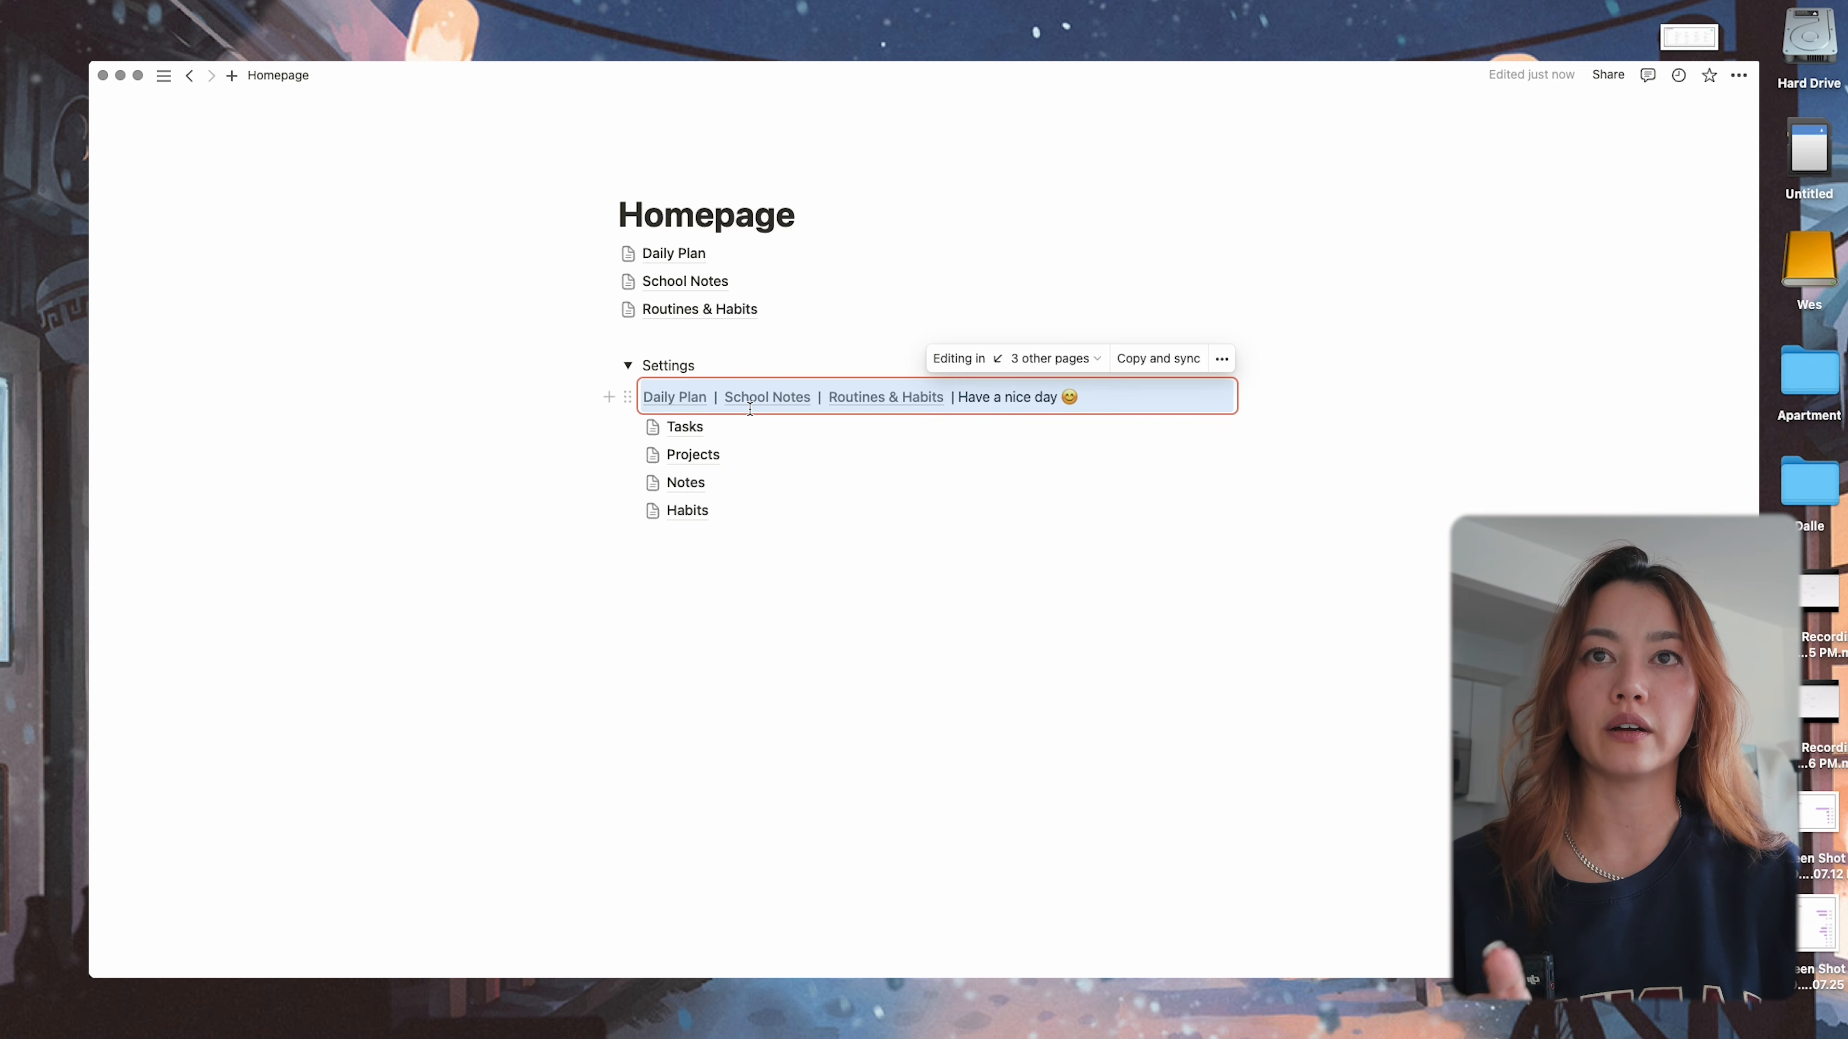
- Open the Tasks database from the Settings toggle and rename its table view "Daily tasks"
click(681, 428)
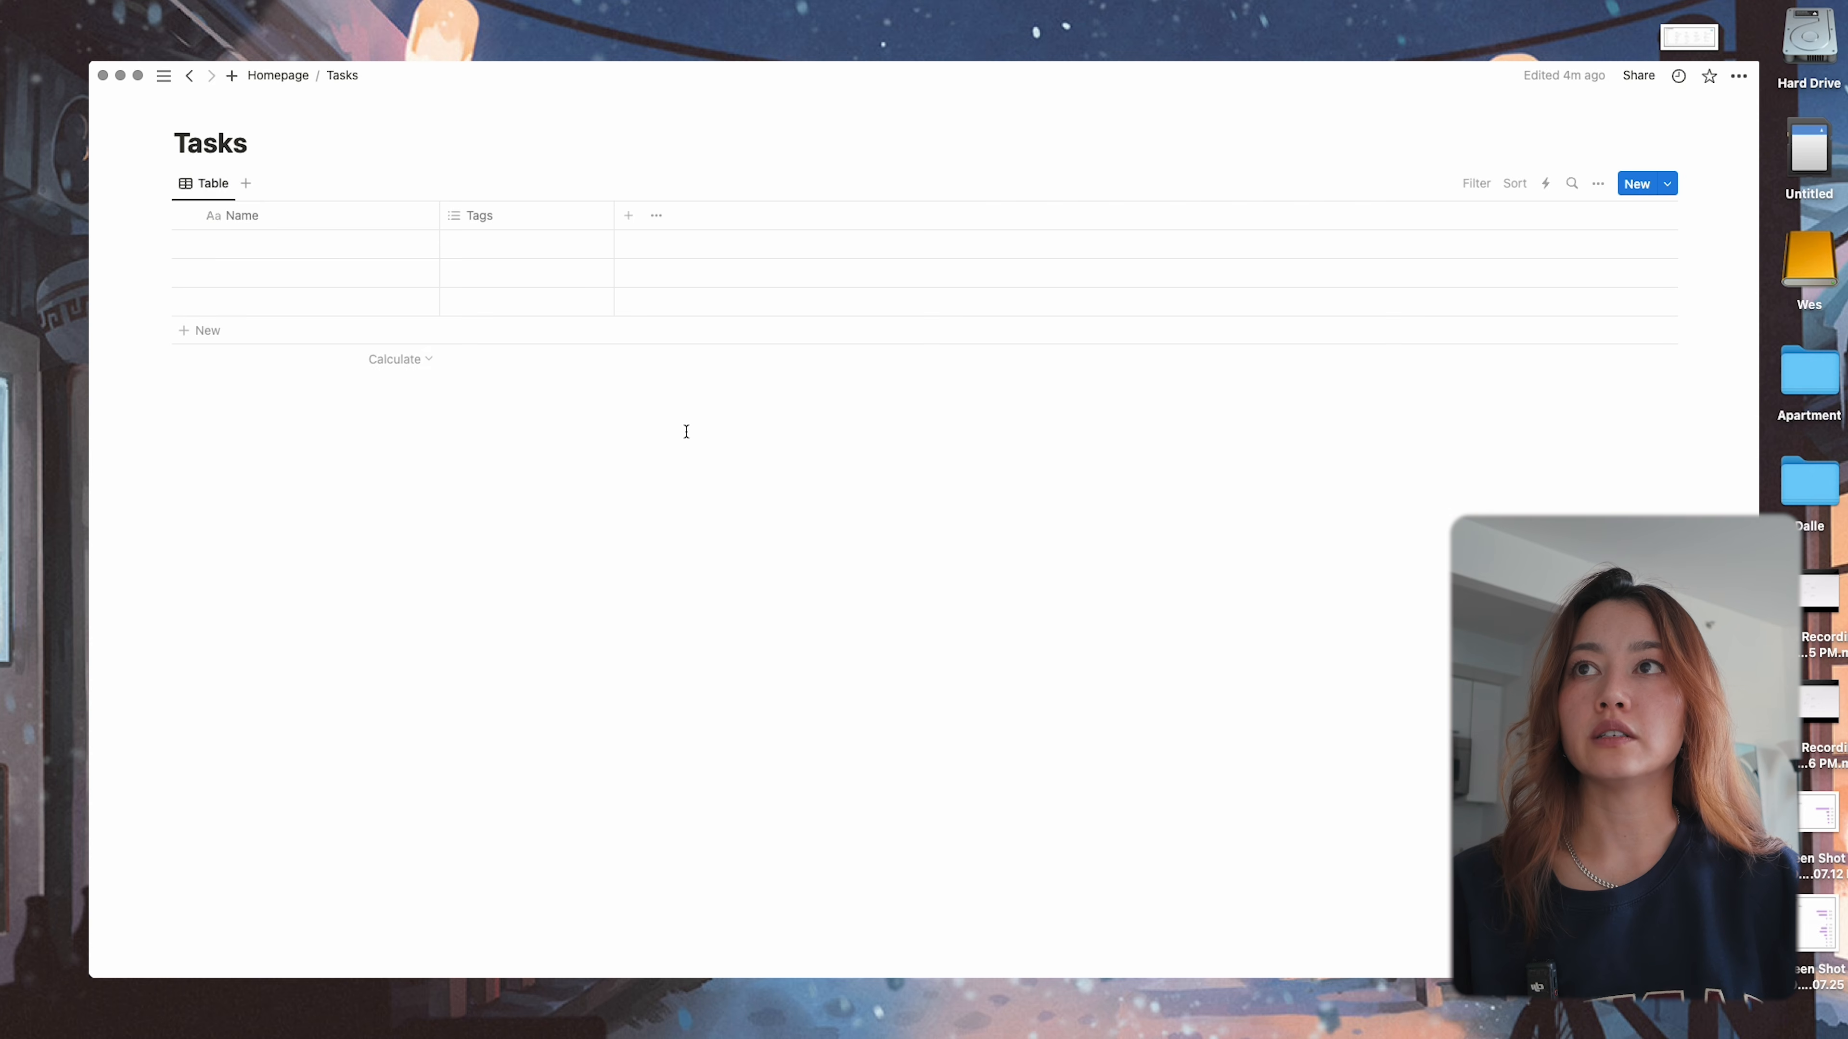
click(218, 191)
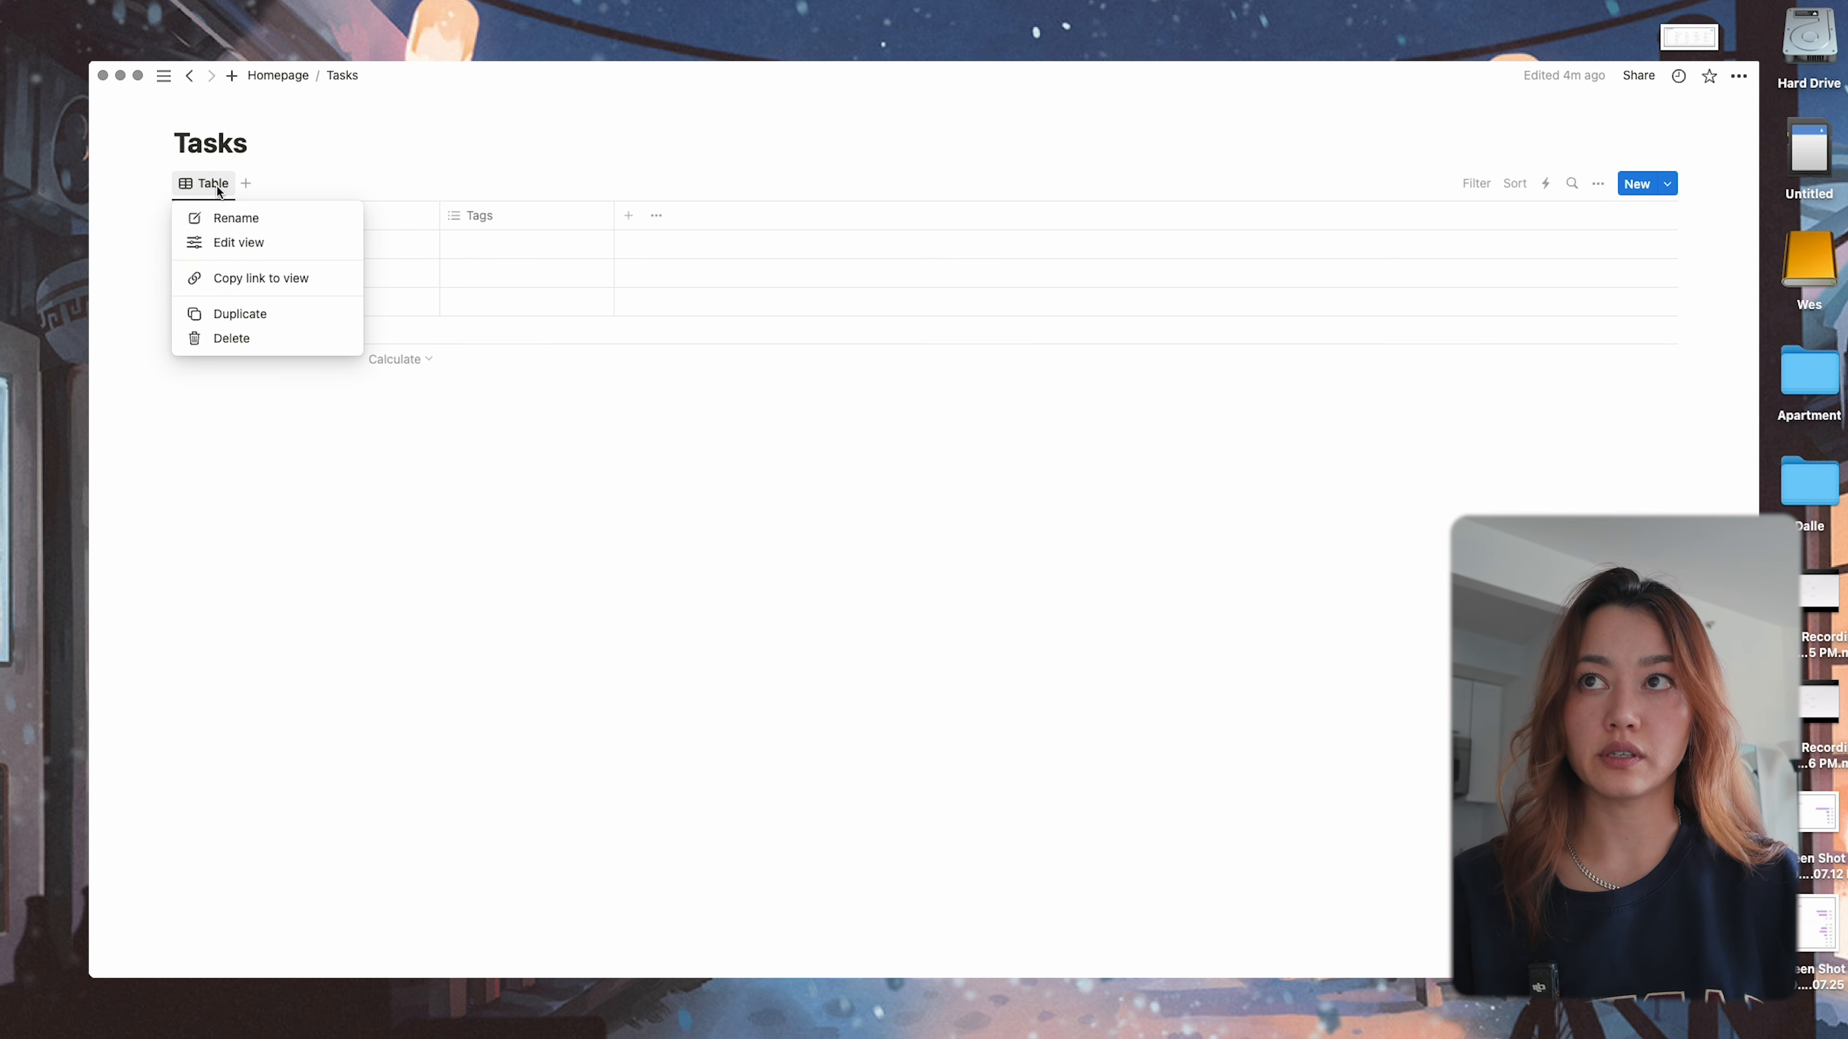
click(234, 226)
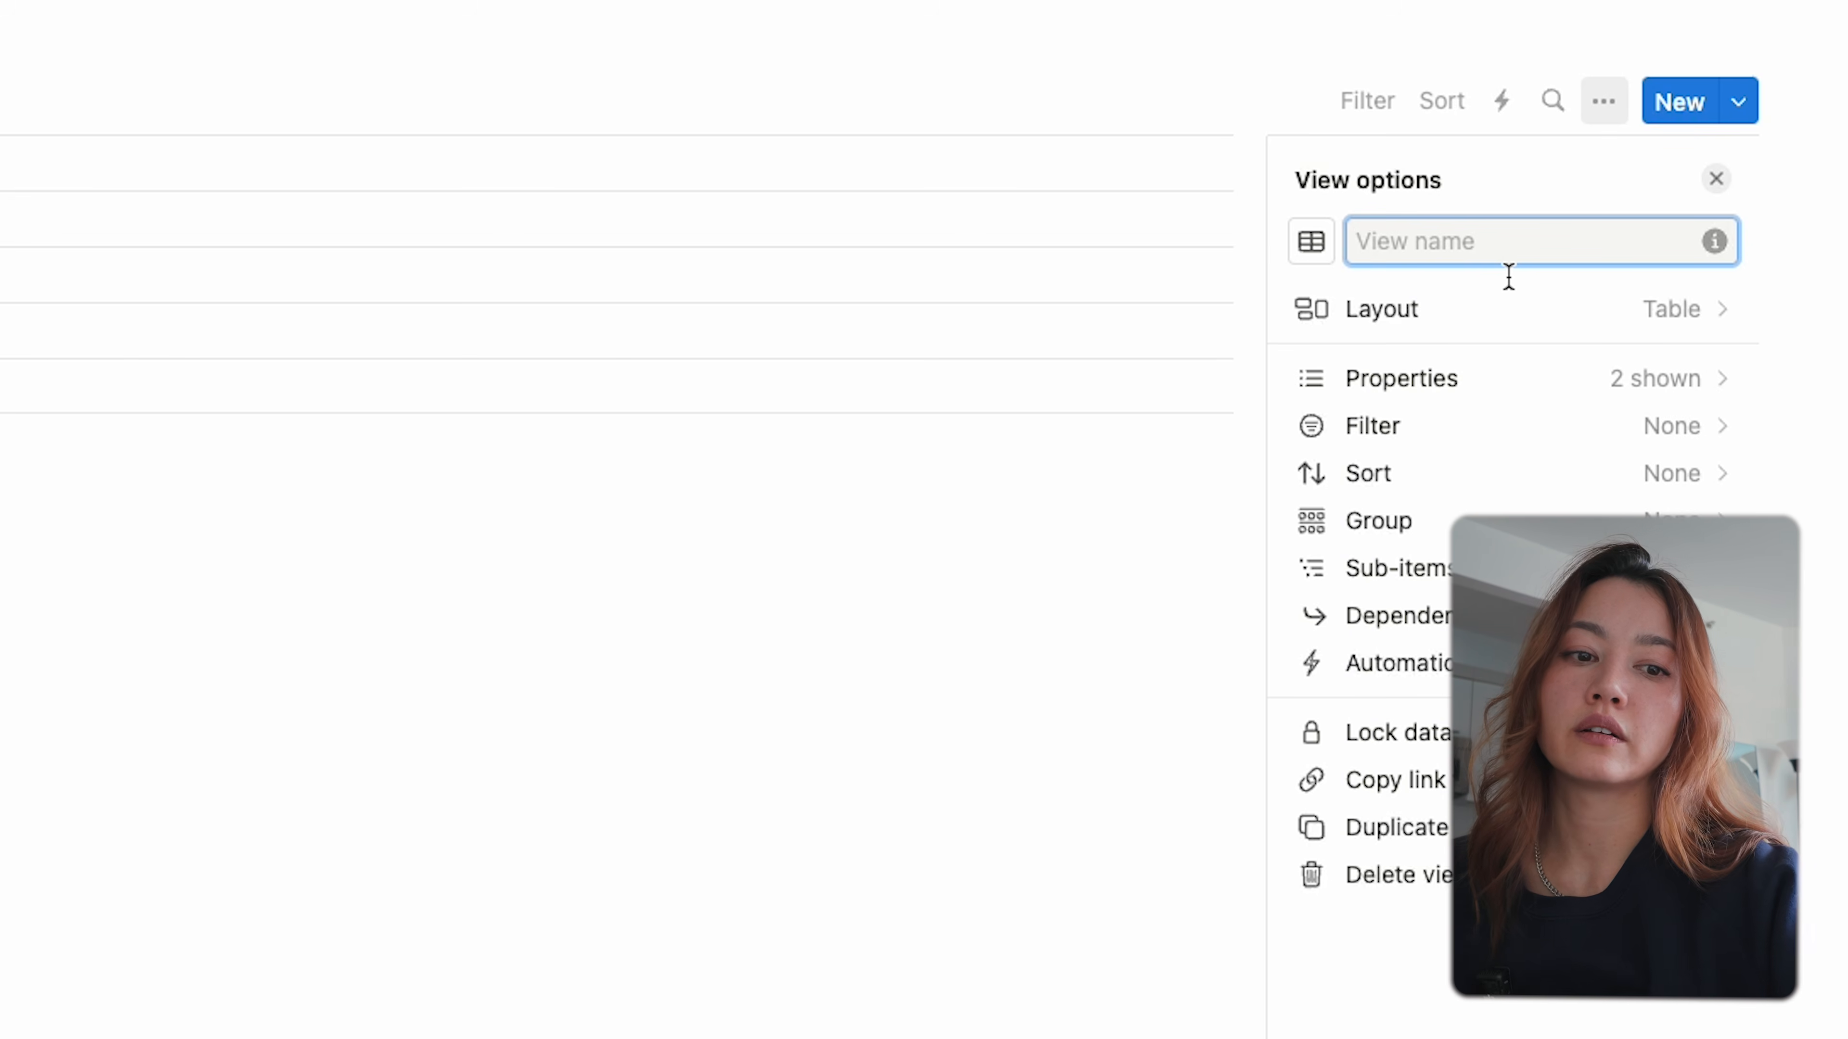
text(Daily tasks)
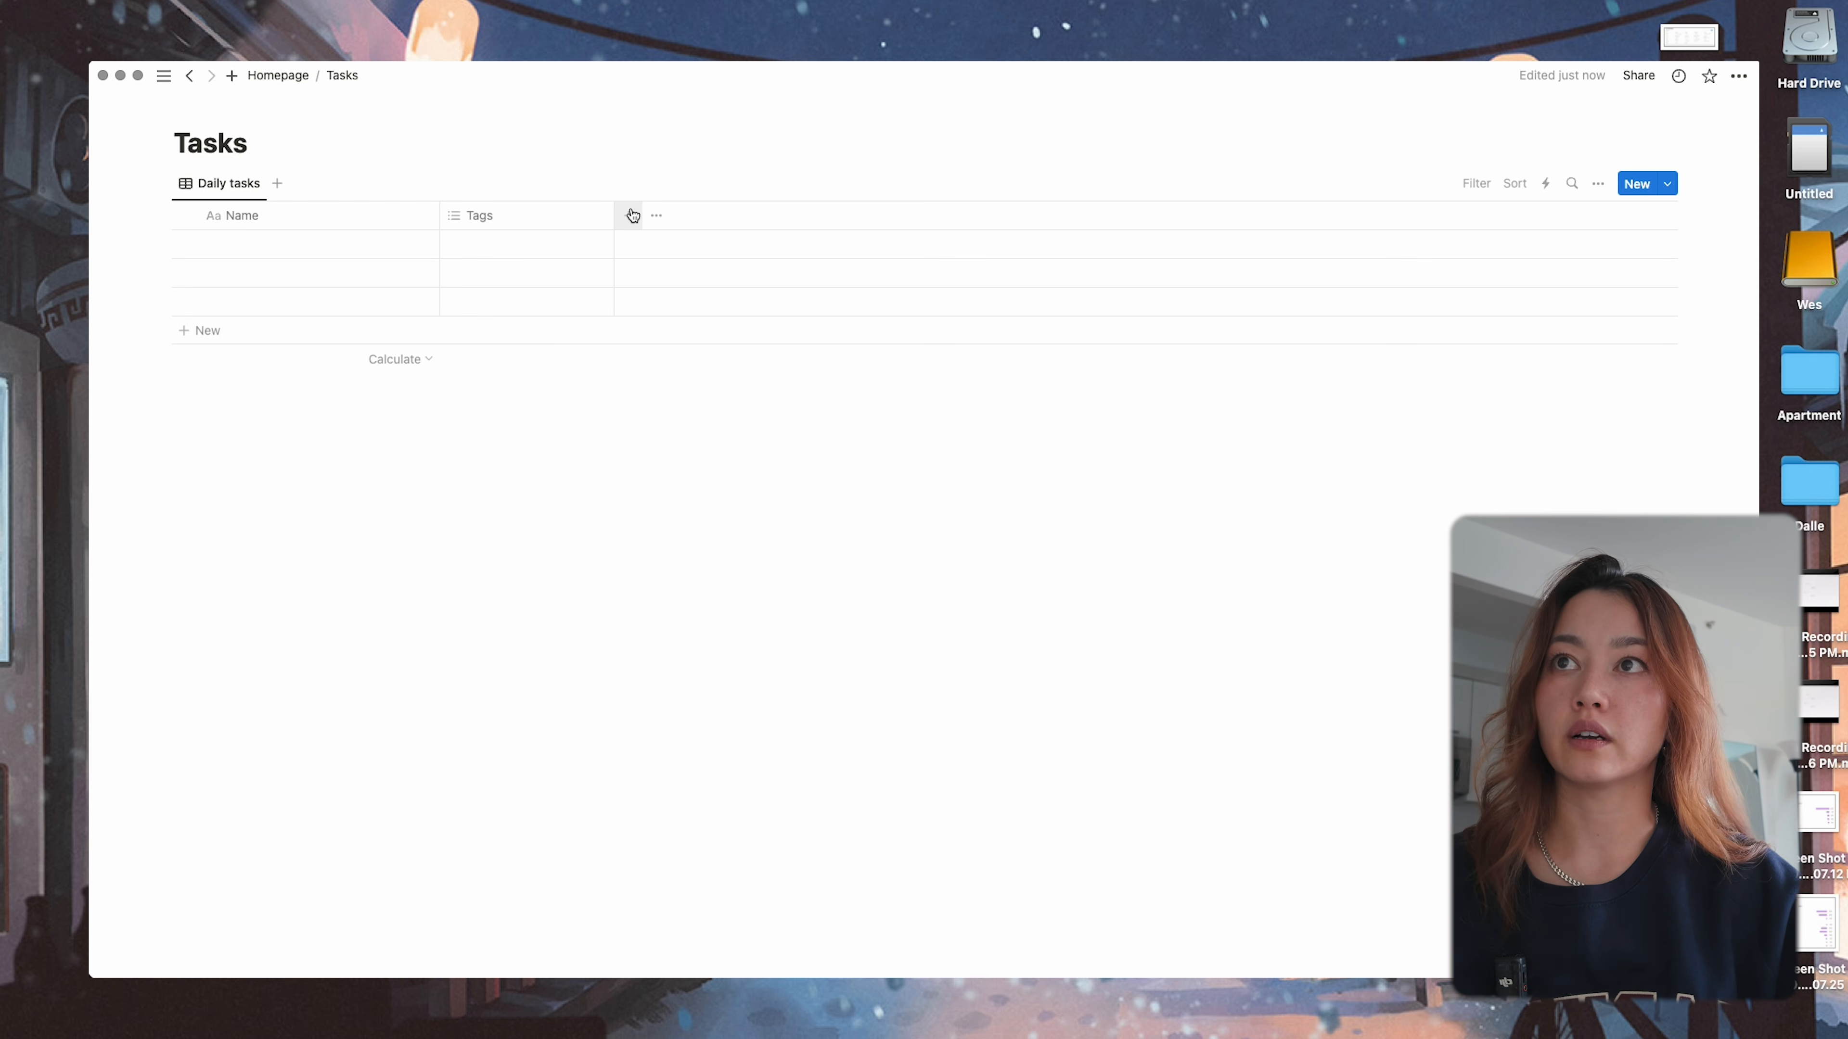
- Name the first entry of the Tasks database "Task" and add a Date property to the table
click(303, 243)
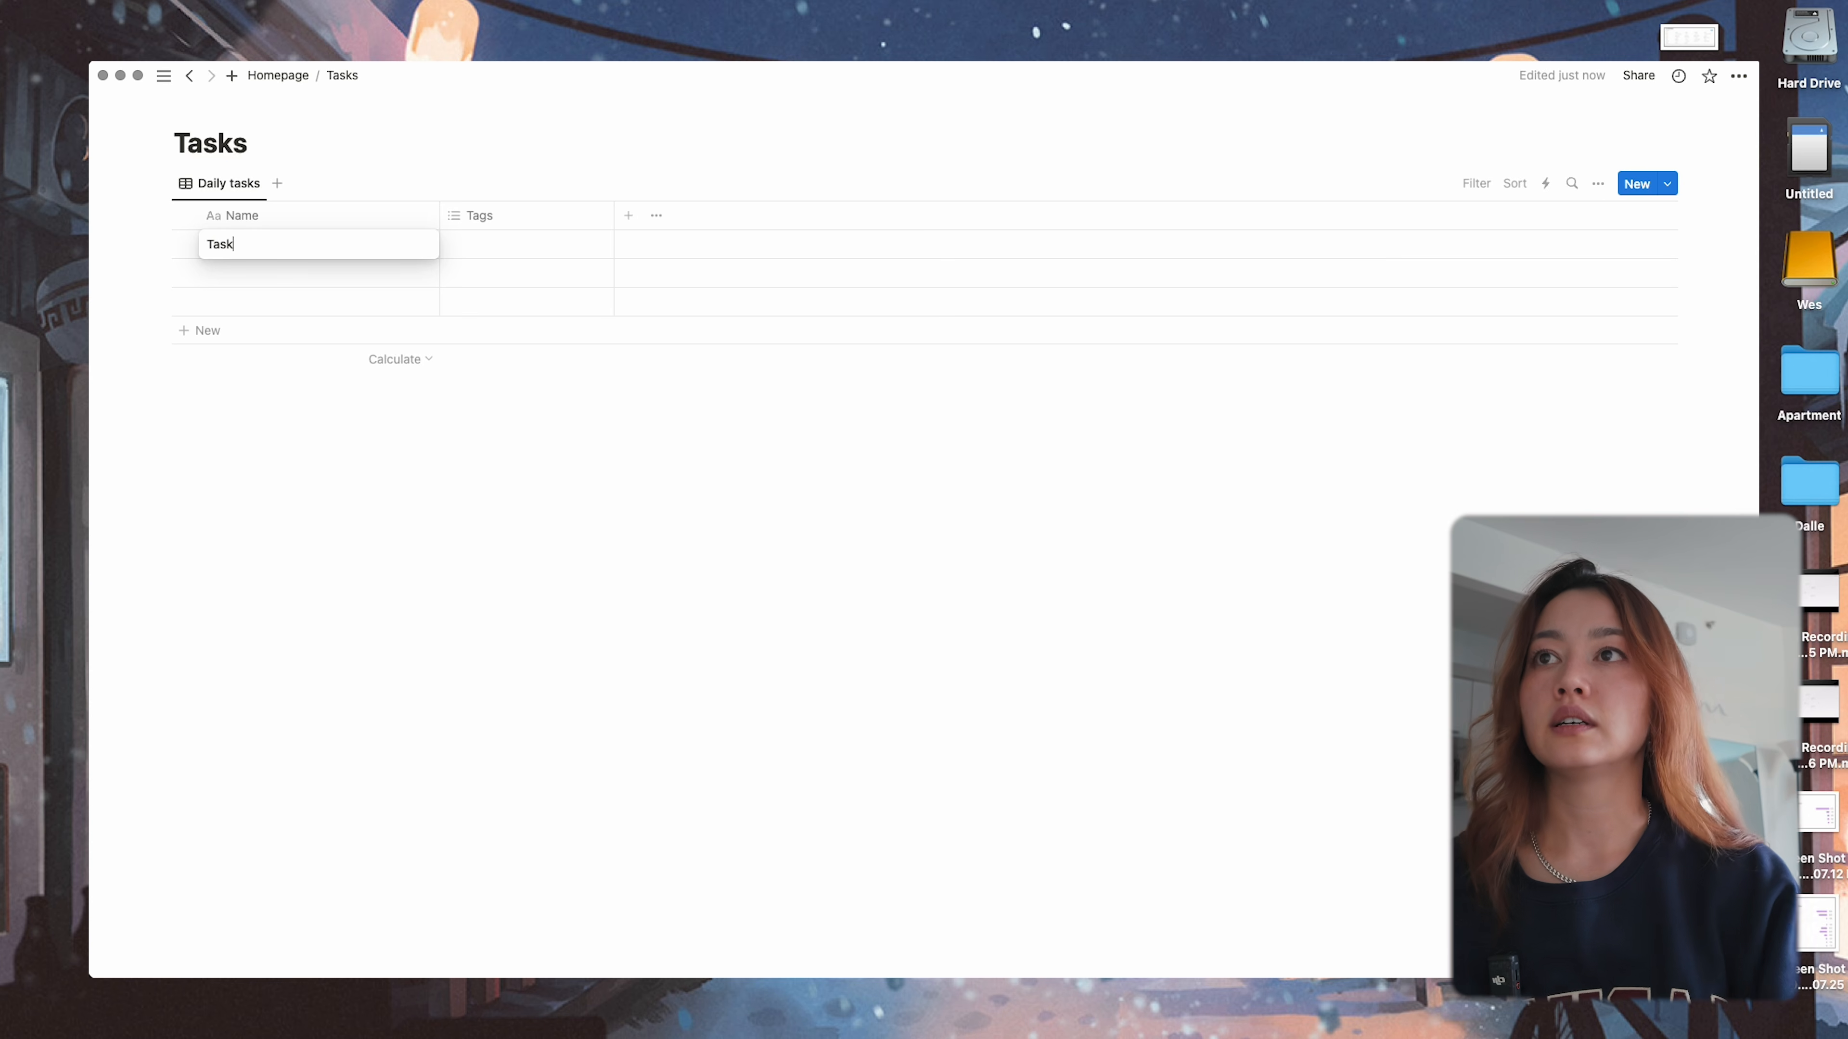
key(Escape)
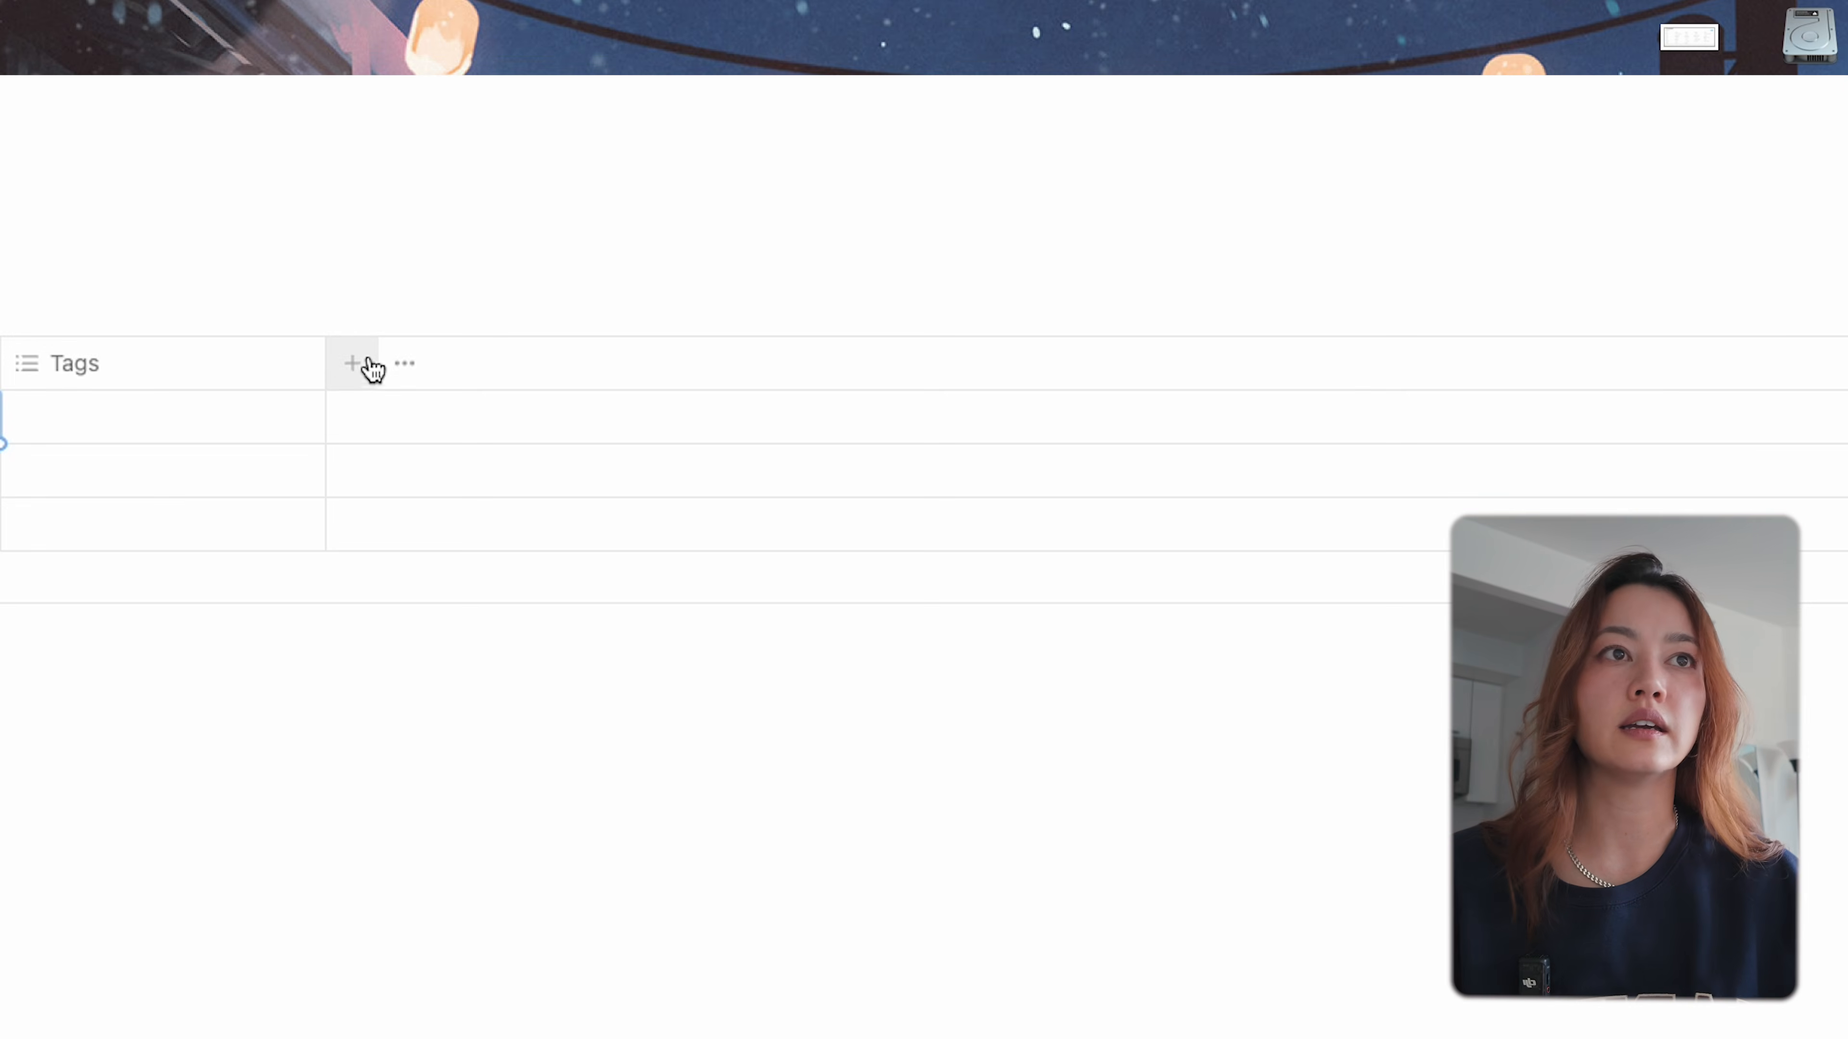
click(628, 215)
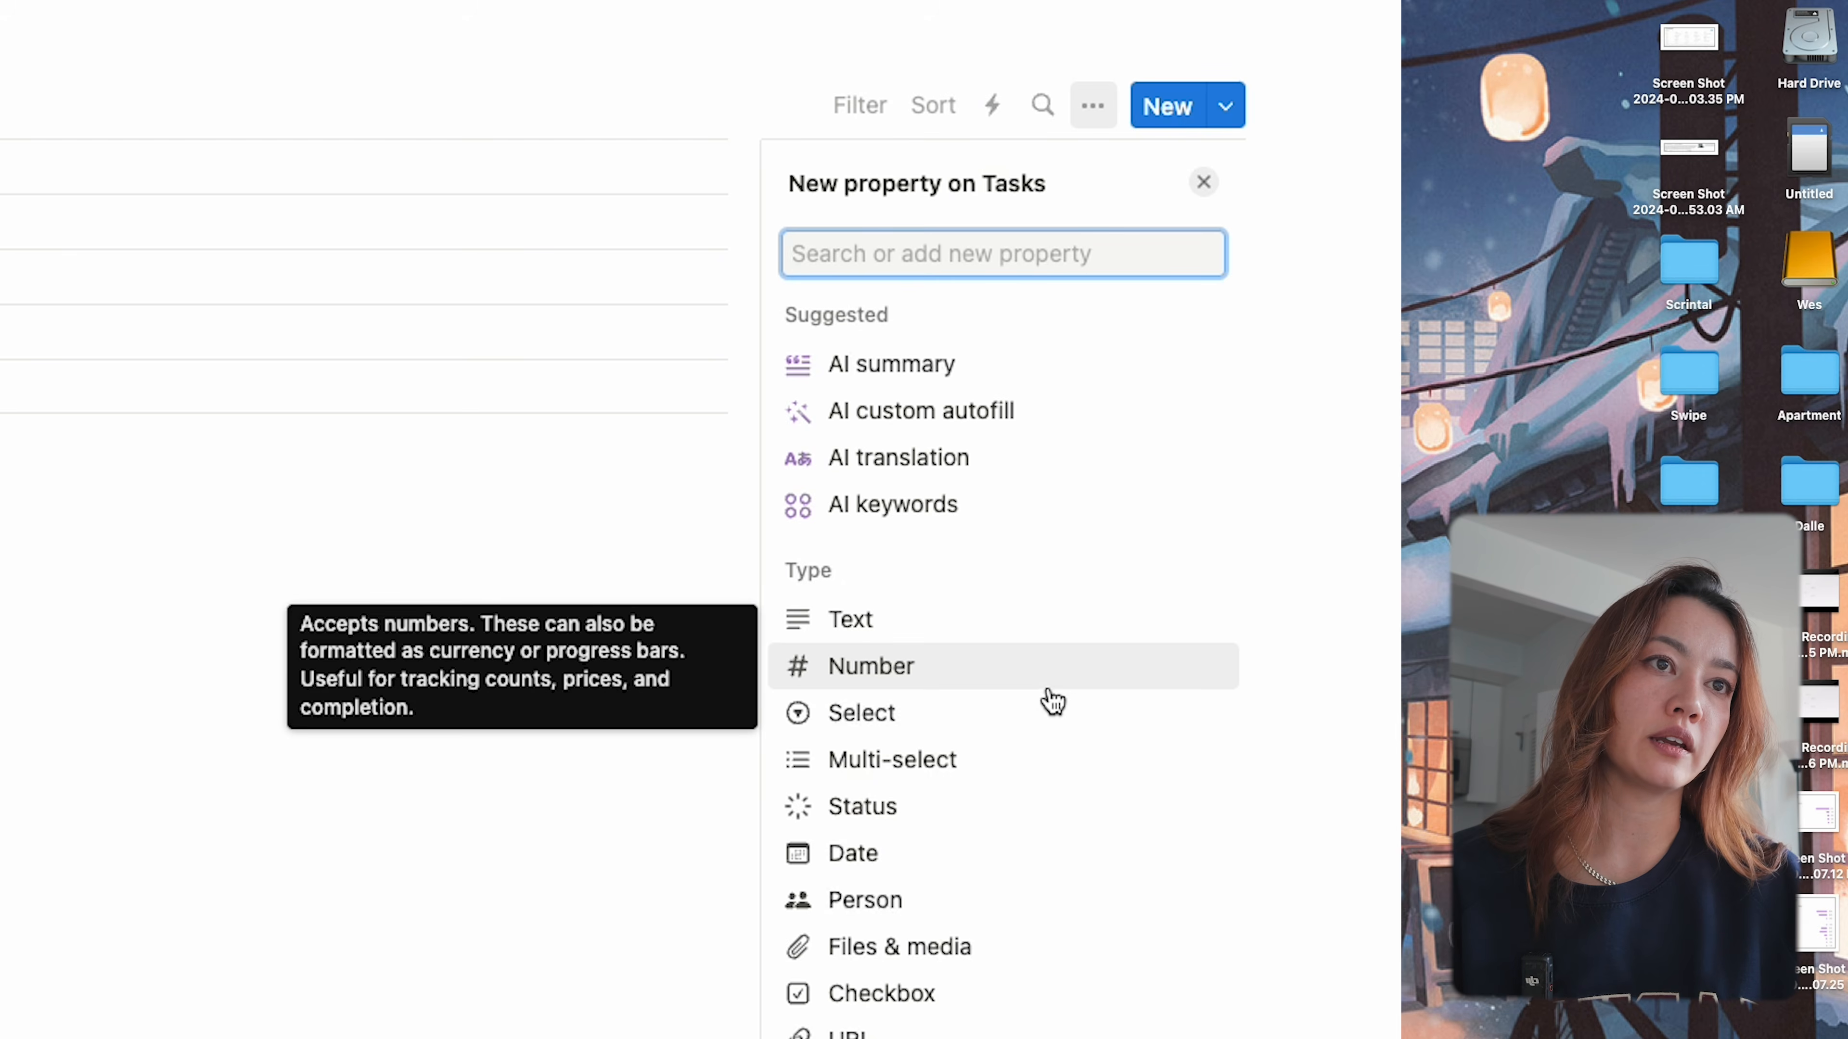
click(1043, 853)
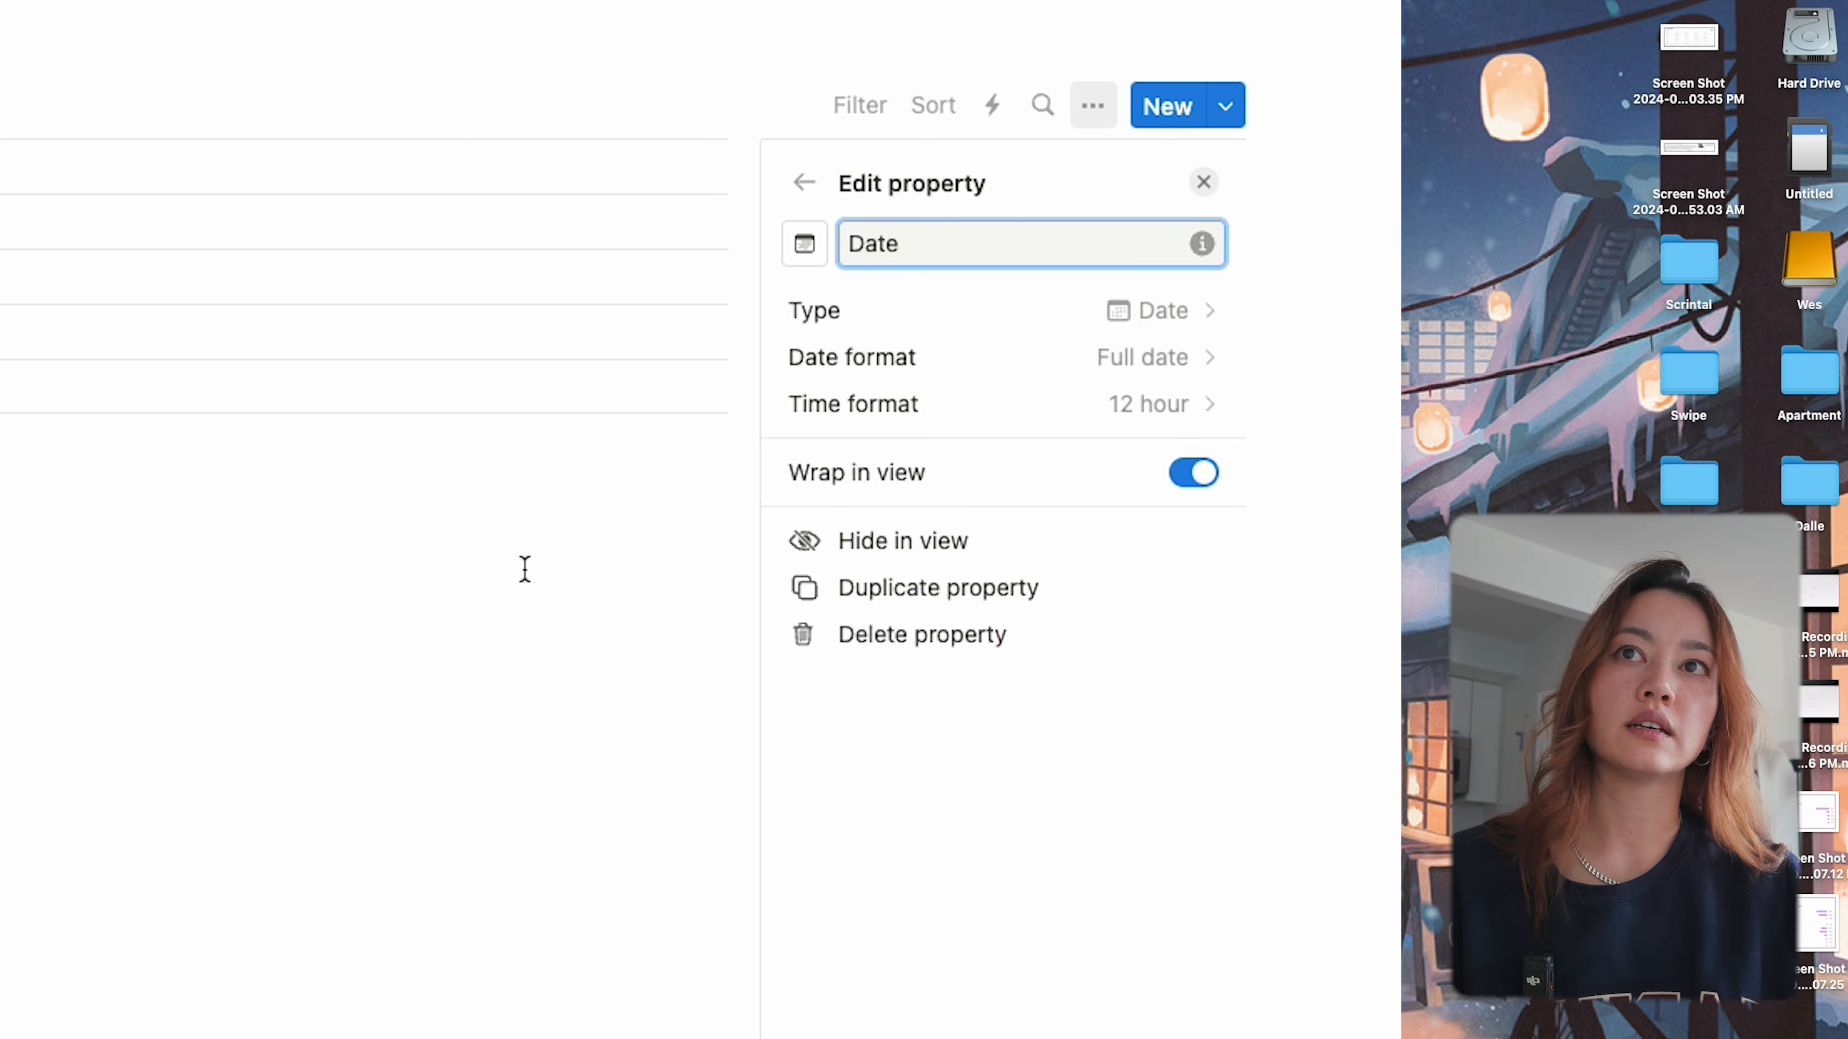
click(758, 424)
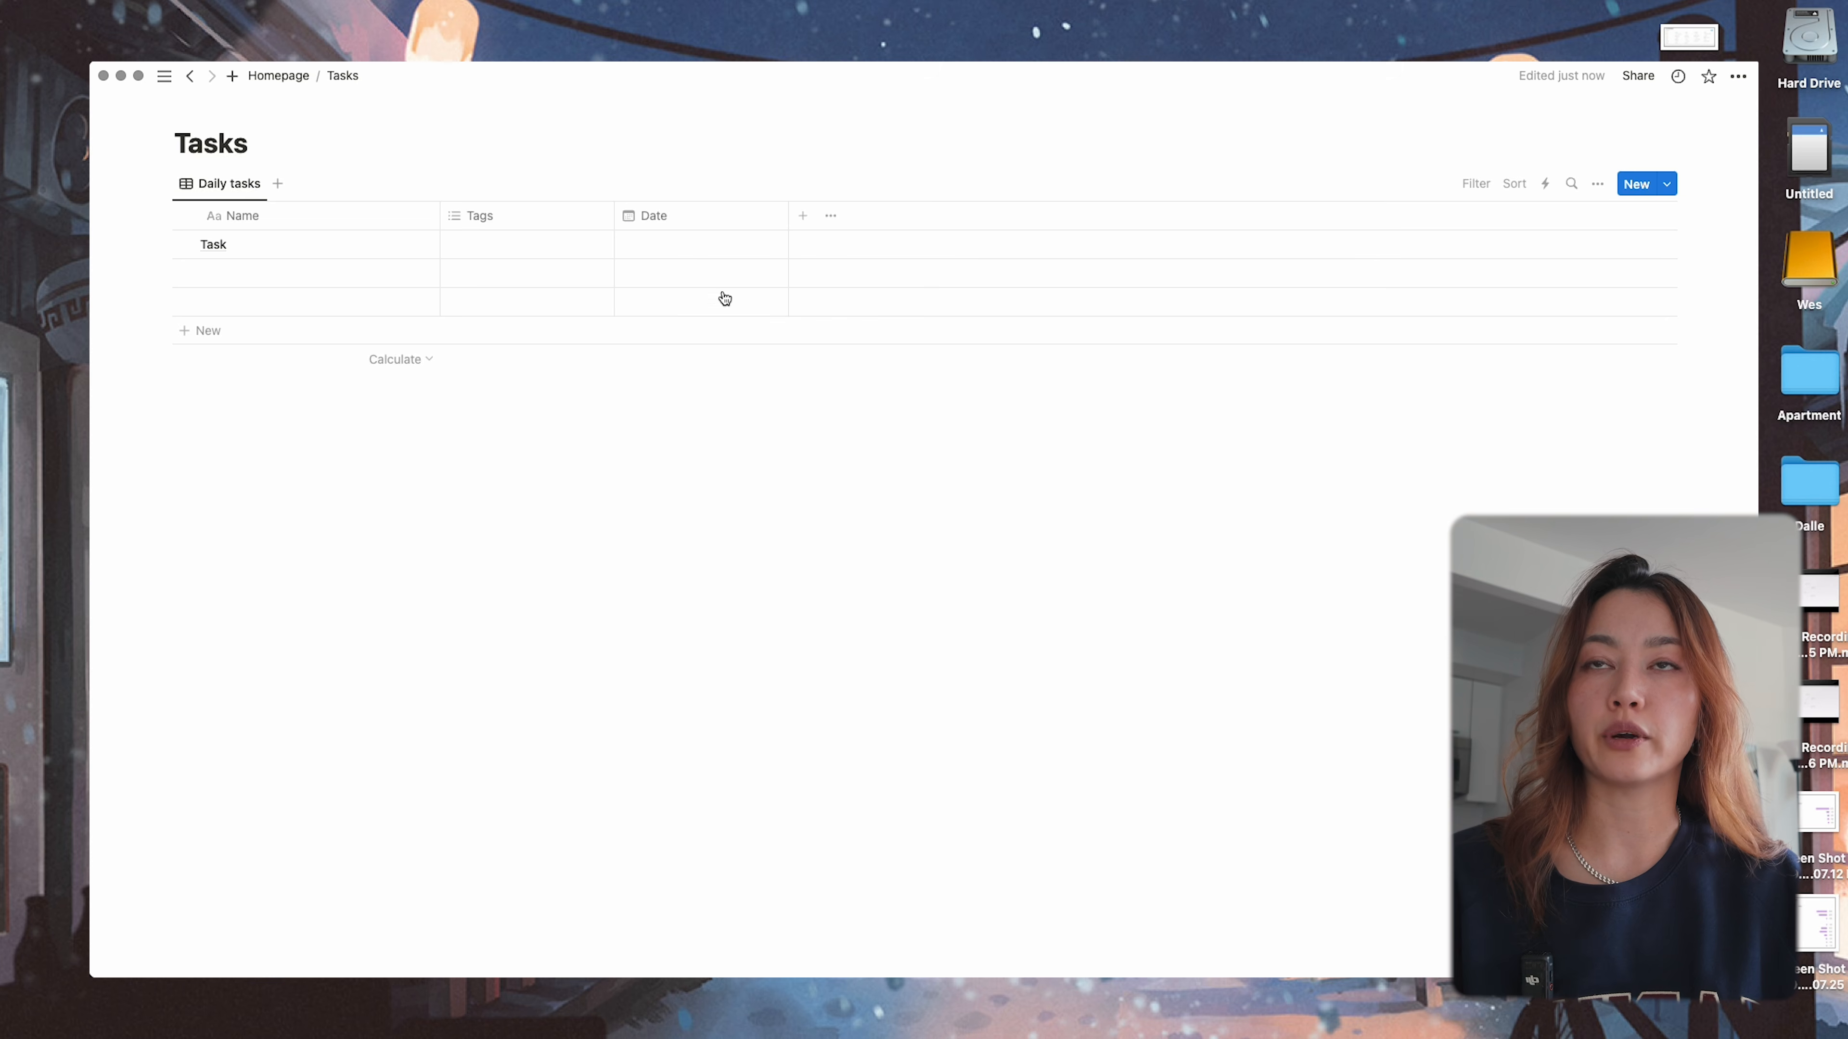
- Set the first task's date to March 31, 2024 and add an entry "Task 2" with the same date
click(697, 247)
click(645, 512)
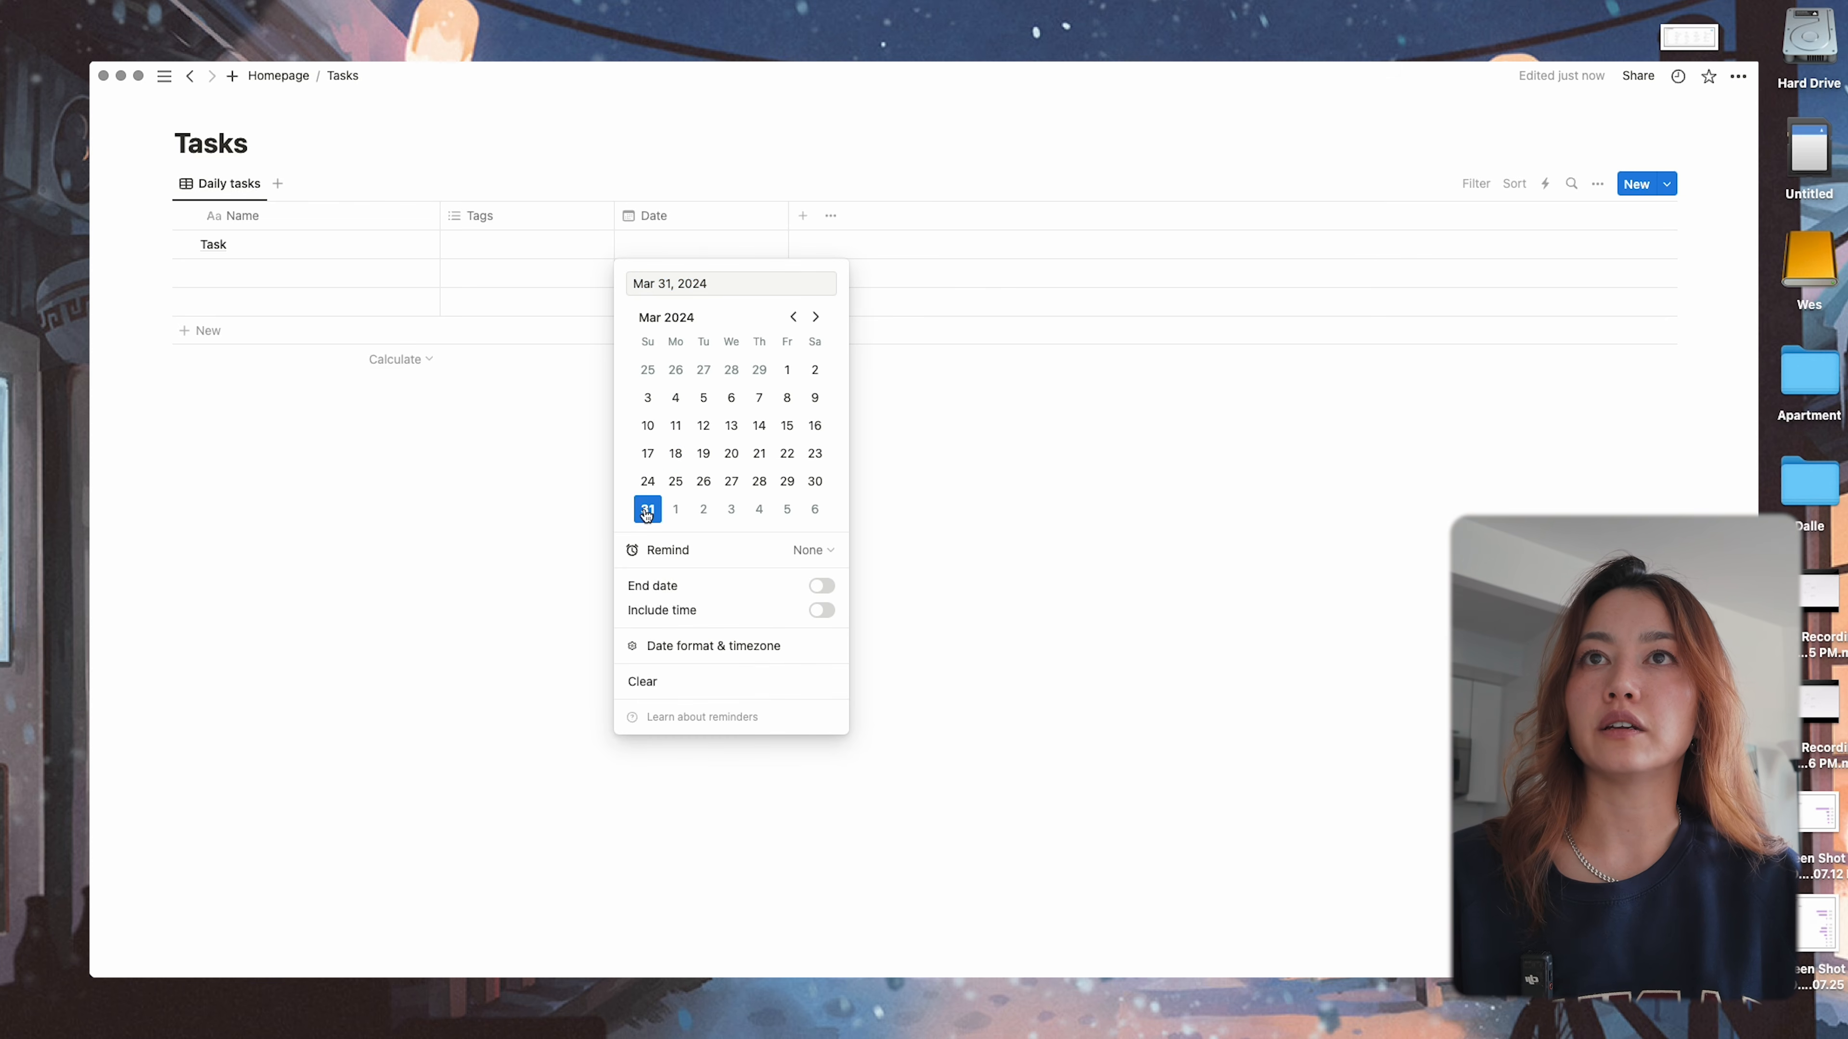
key(Escape)
click(326, 276)
text(Task 2)
key(Escape)
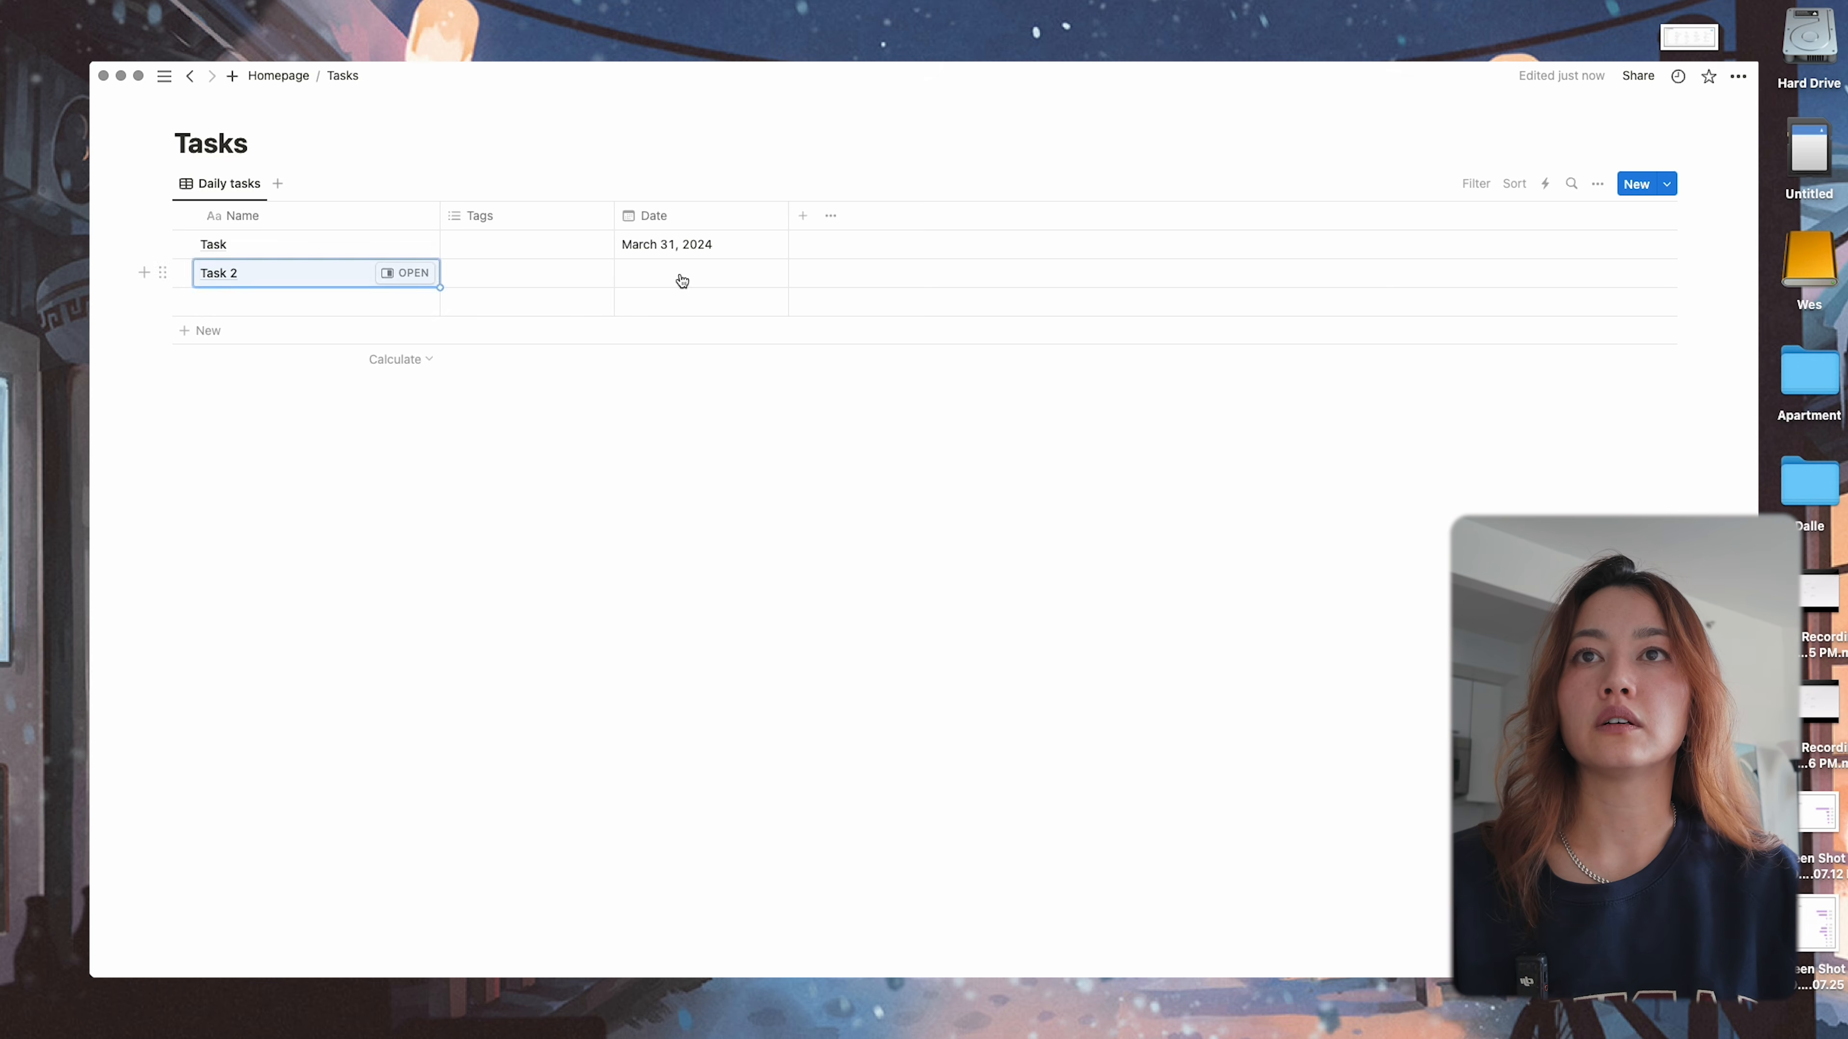
click(682, 281)
click(644, 538)
key(Escape)
- Add an entry "Task 3" dated April 3, 2024 and move the Date column ahead of Tags
click(206, 302)
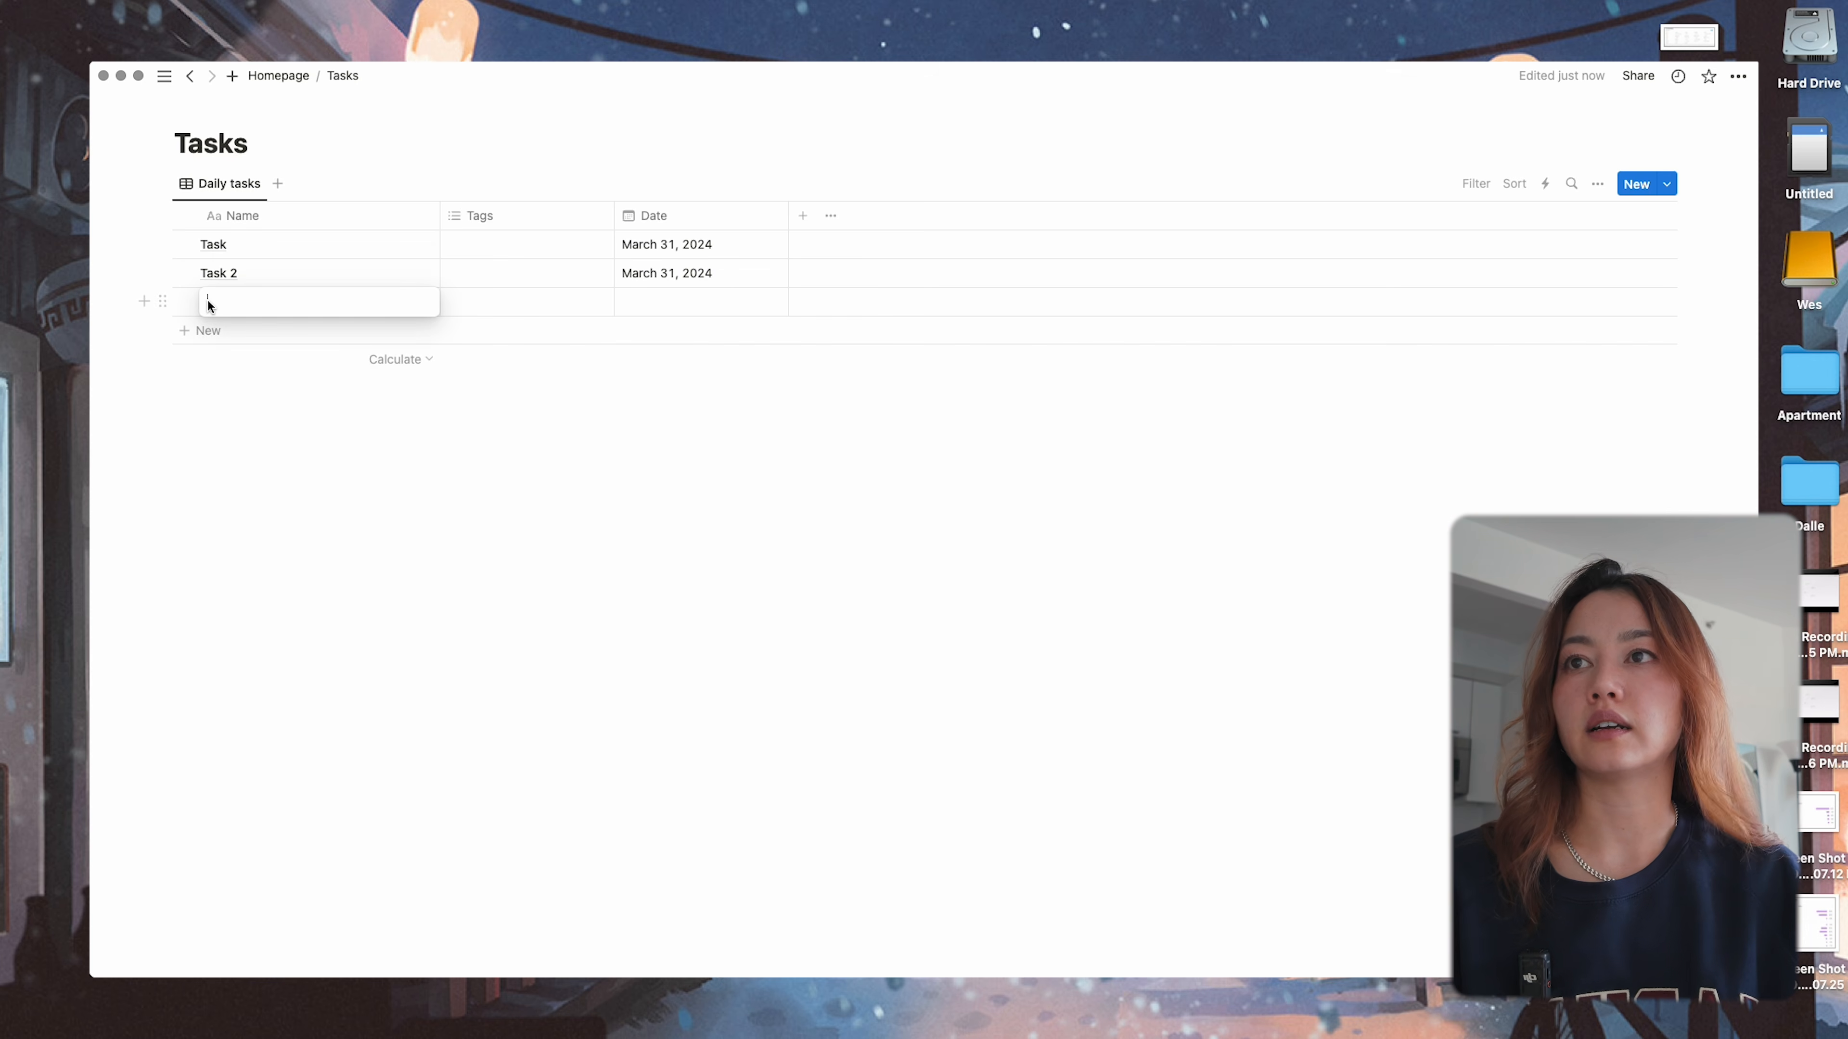
text(Task 3)
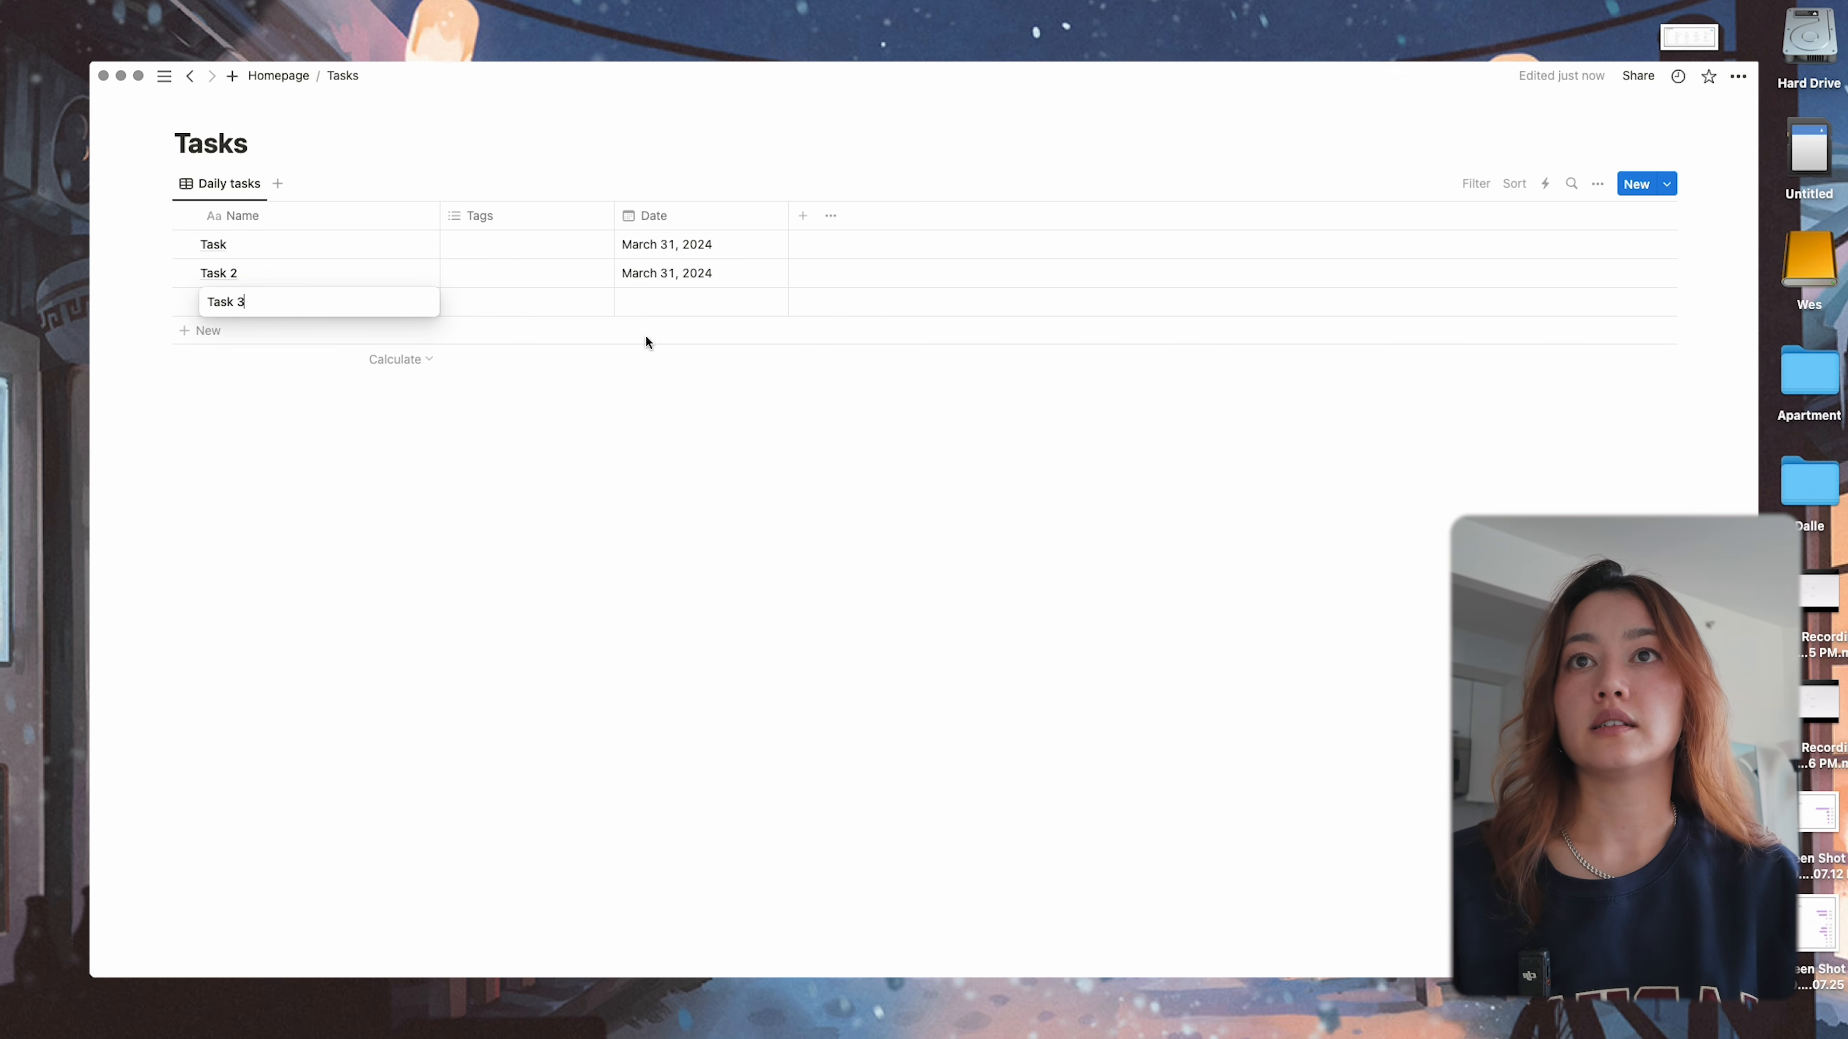
click(685, 301)
click(731, 567)
key(Escape)
drag(654, 215, 473, 217)
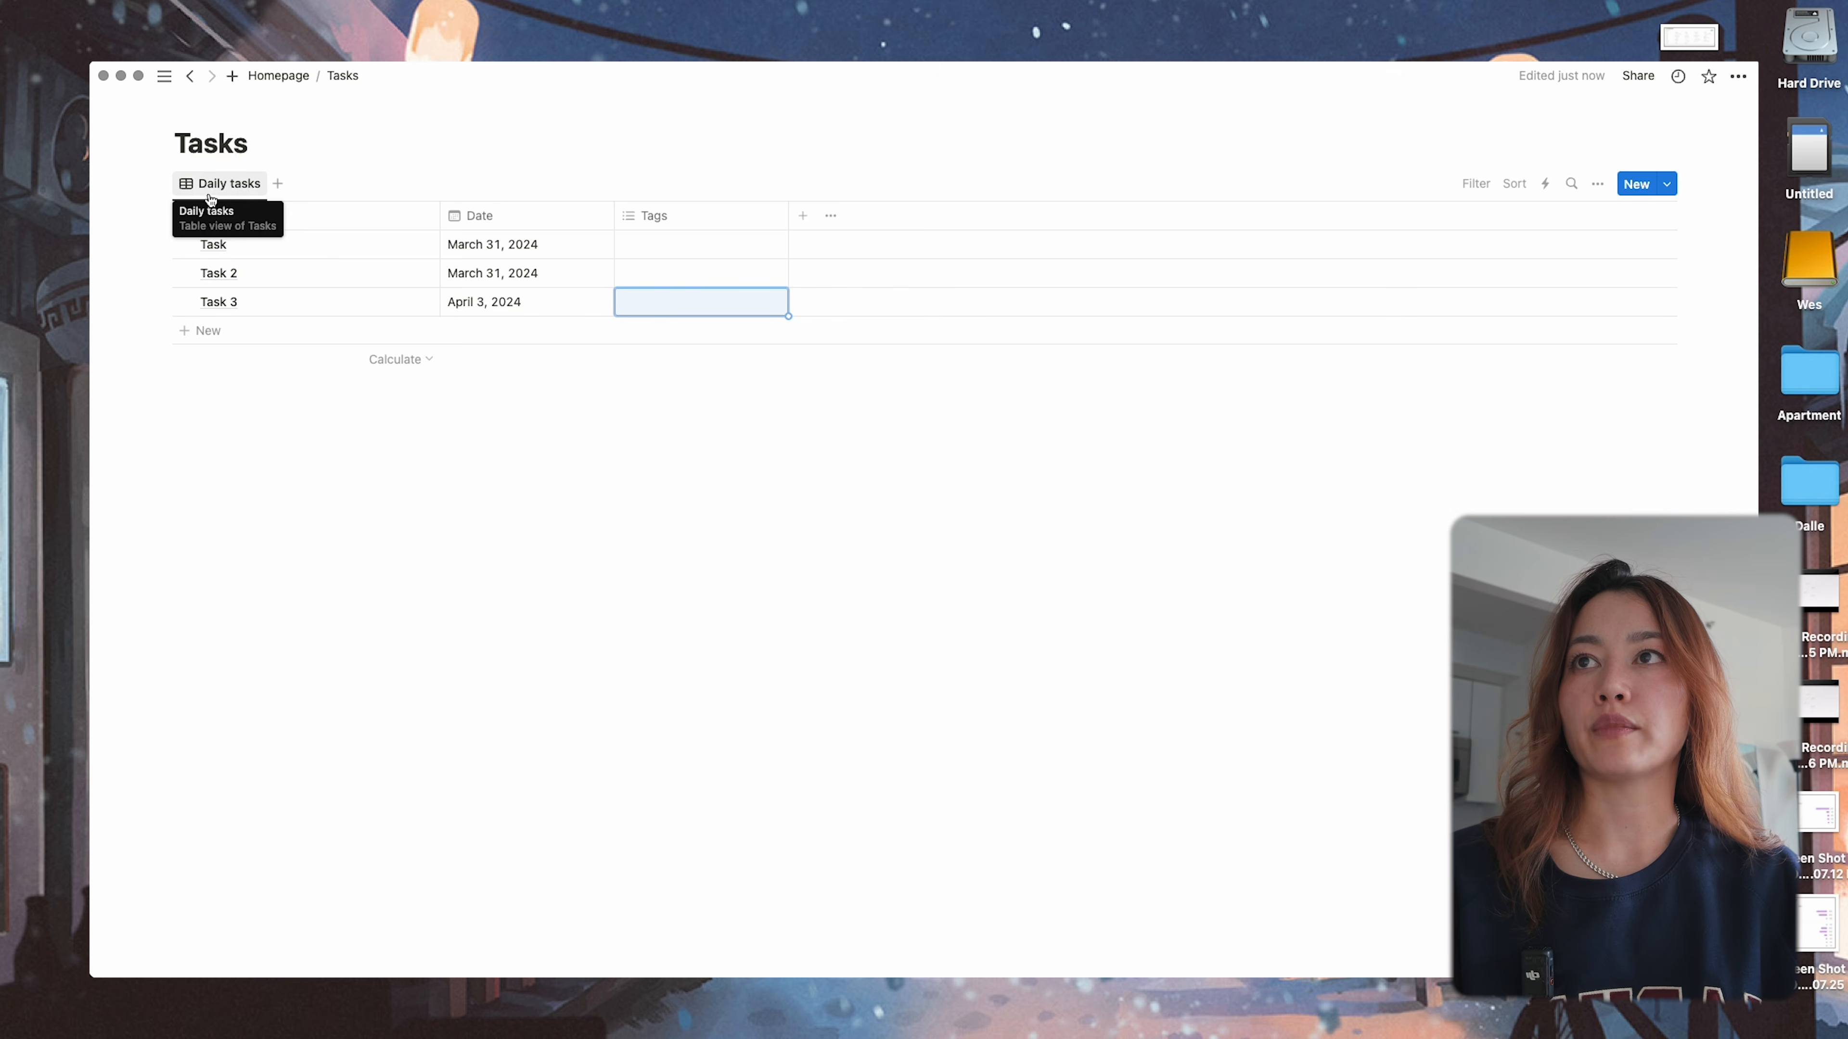
- Filter the Daily tasks view by the Date property and hide the filter bar
click(1473, 184)
click(1440, 282)
click(275, 285)
click(233, 305)
click(1059, 552)
click(1476, 183)
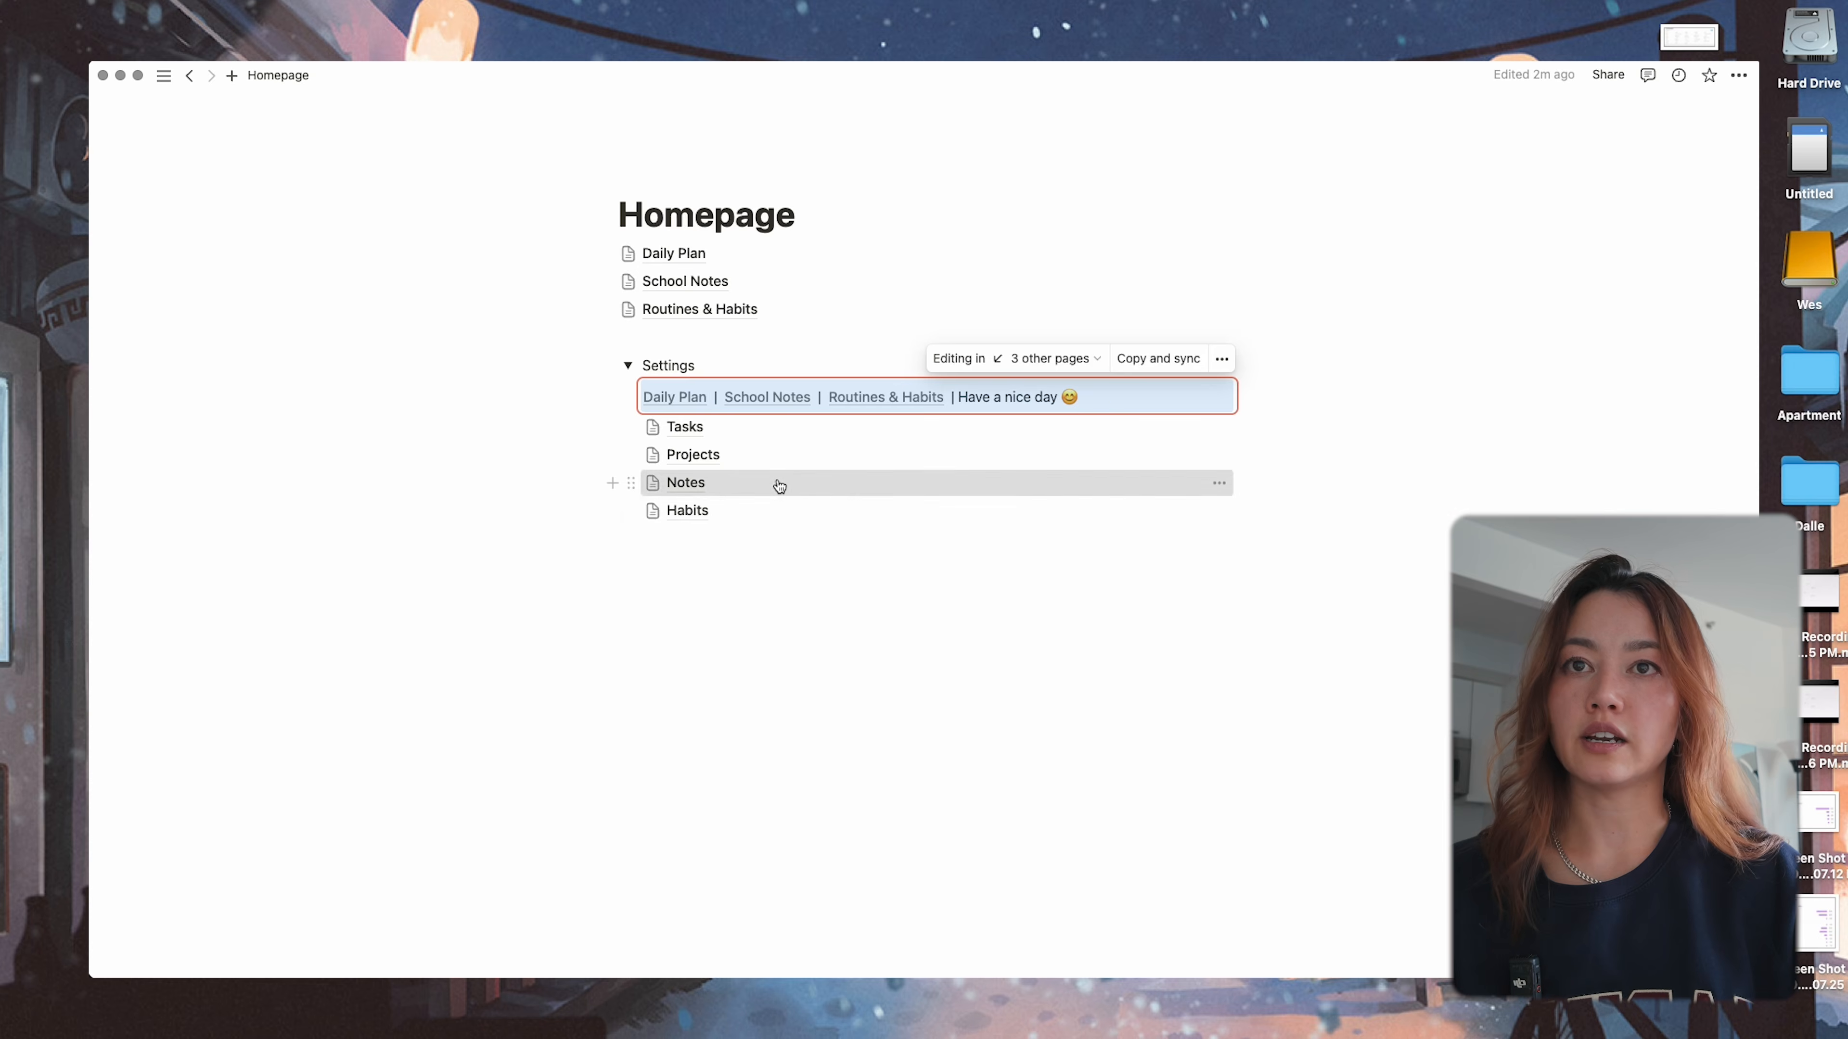
- Open the Notes database from the Homepage's Settings toggle and rename its table view "New notes"
click(776, 482)
mouse_move(253, 263)
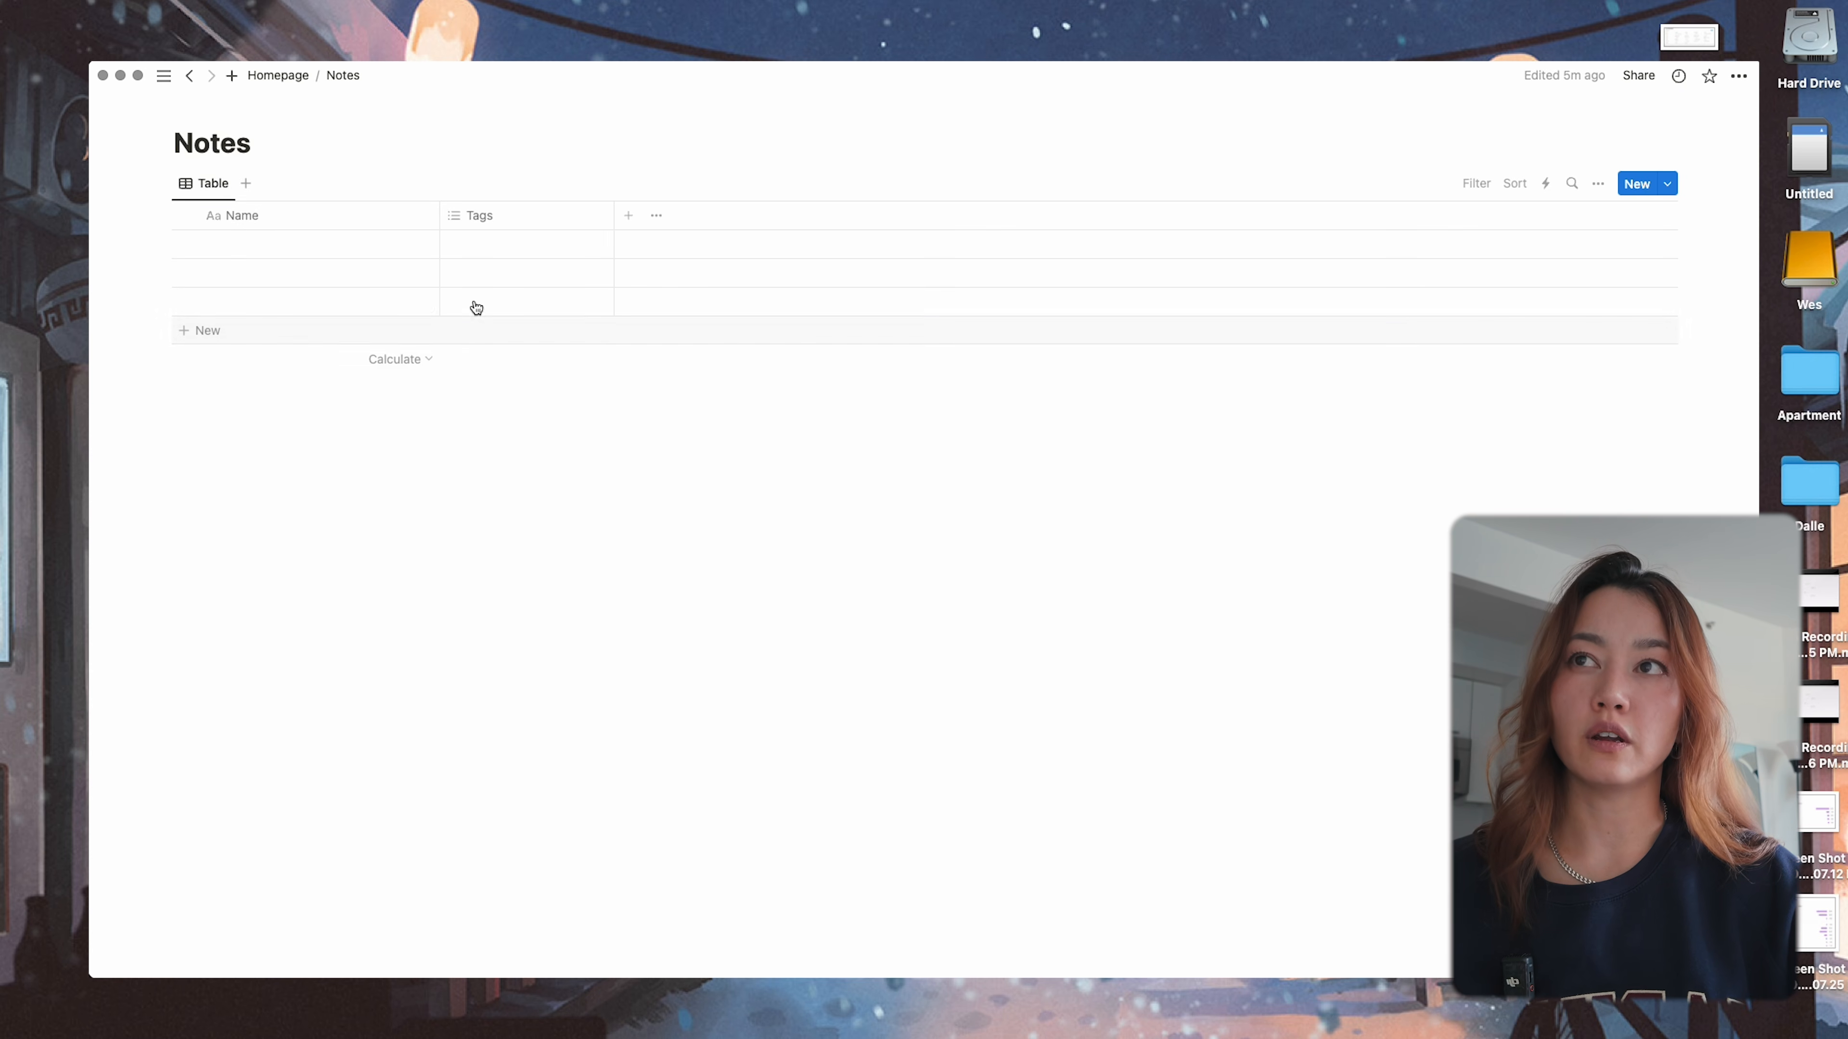
click(207, 185)
click(238, 217)
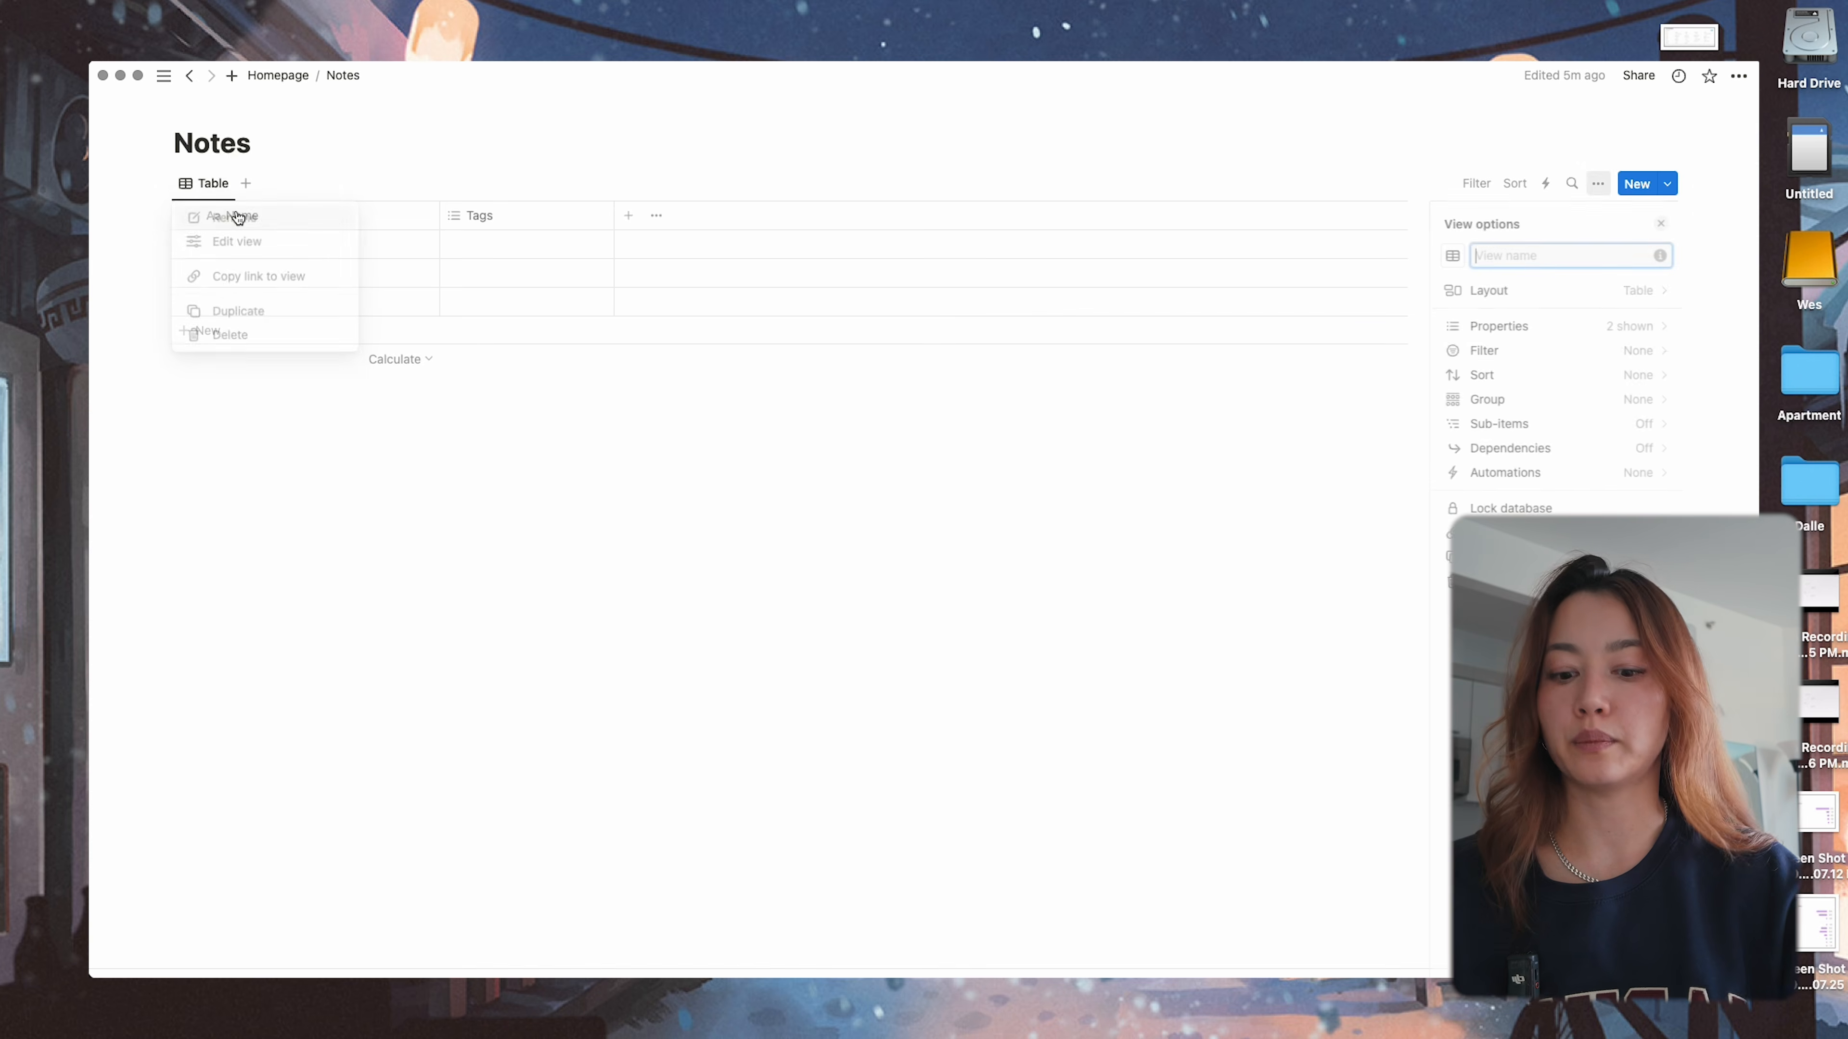
text(New notes)
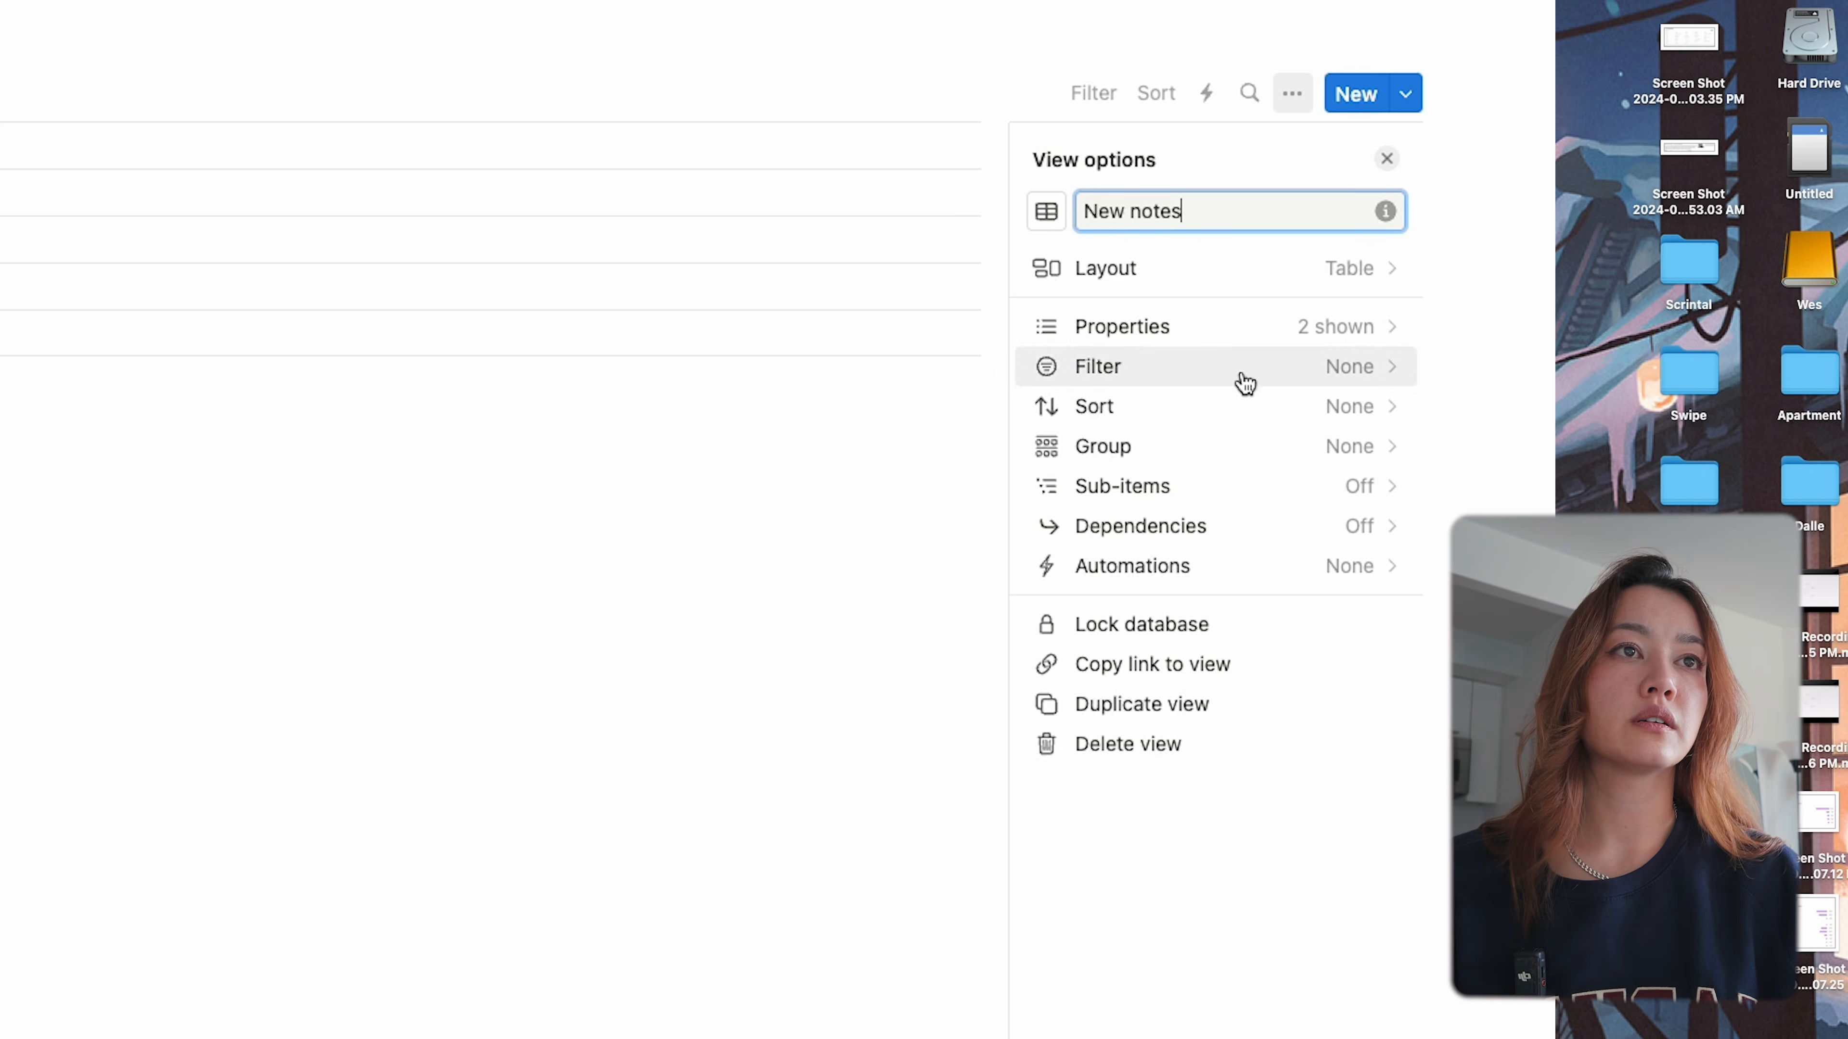
- Add a Created time property to the Notes database
click(1236, 329)
click(1264, 445)
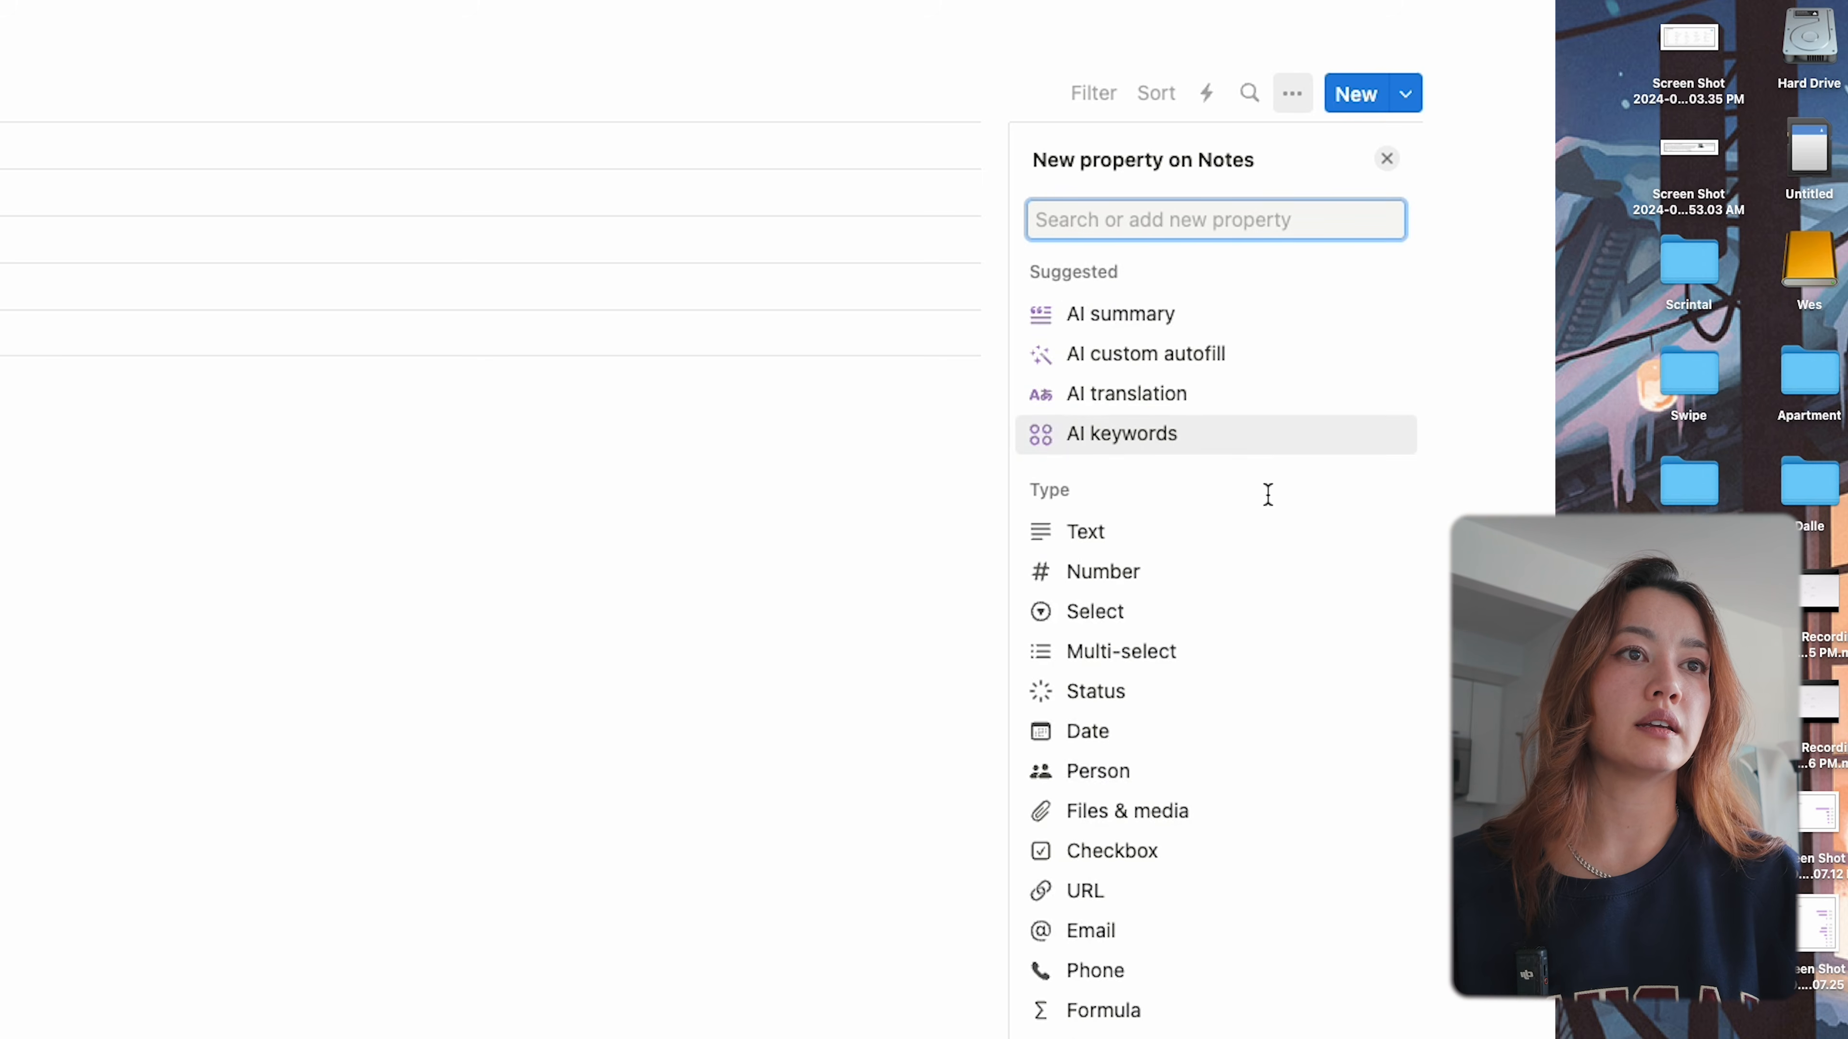
scroll(1292, 873, down, 5)
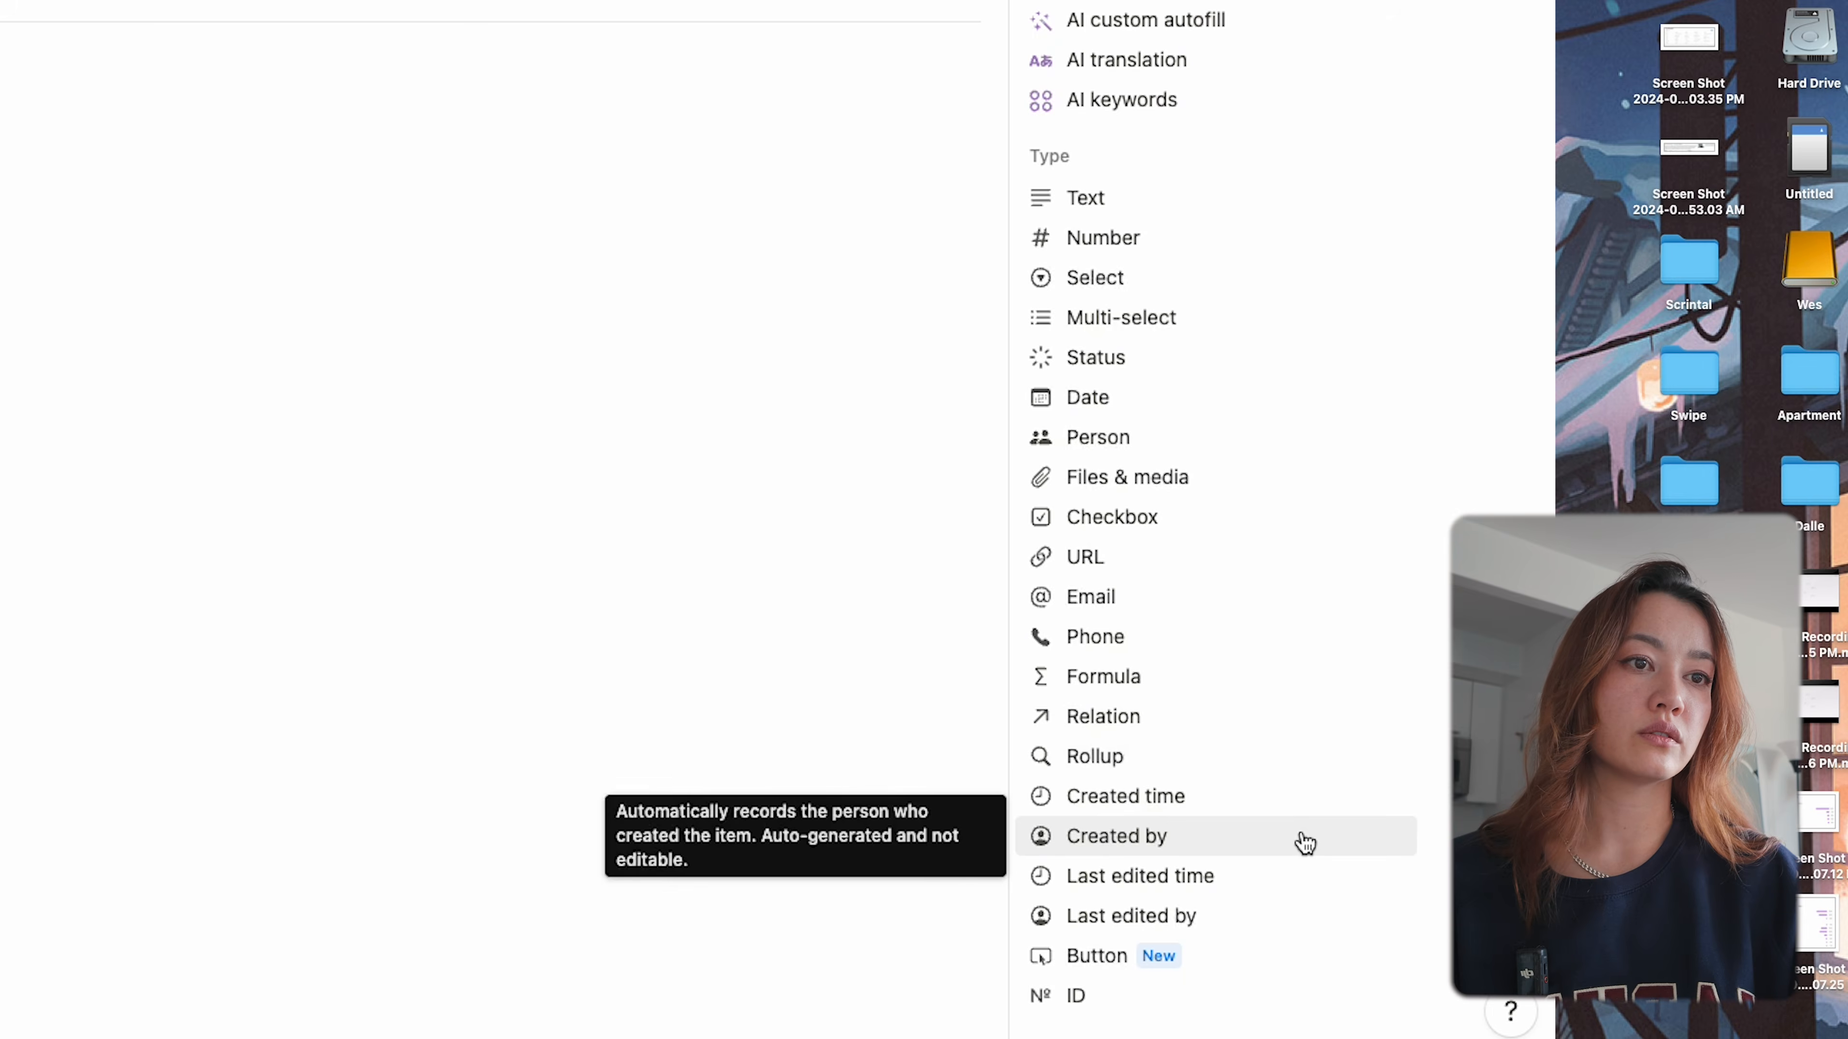
click(1302, 814)
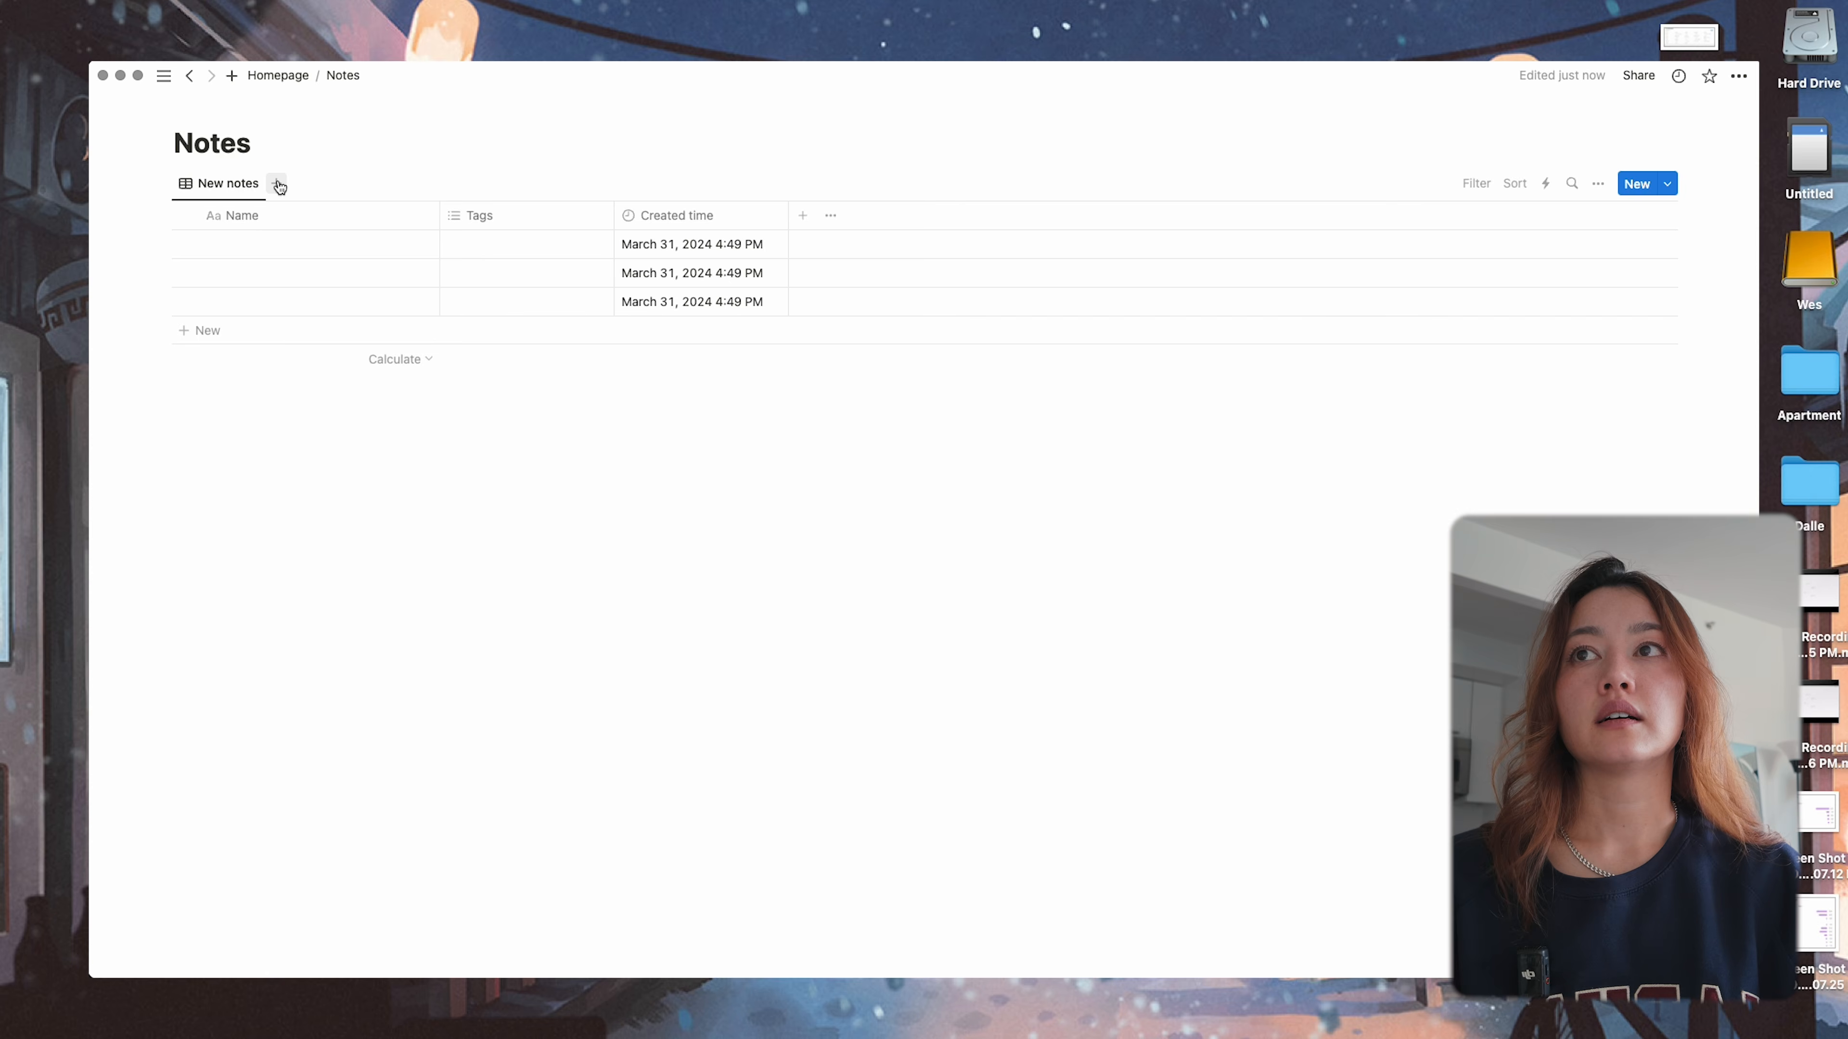
- Add a second table view named "Review notes" to the Notes database
click(273, 185)
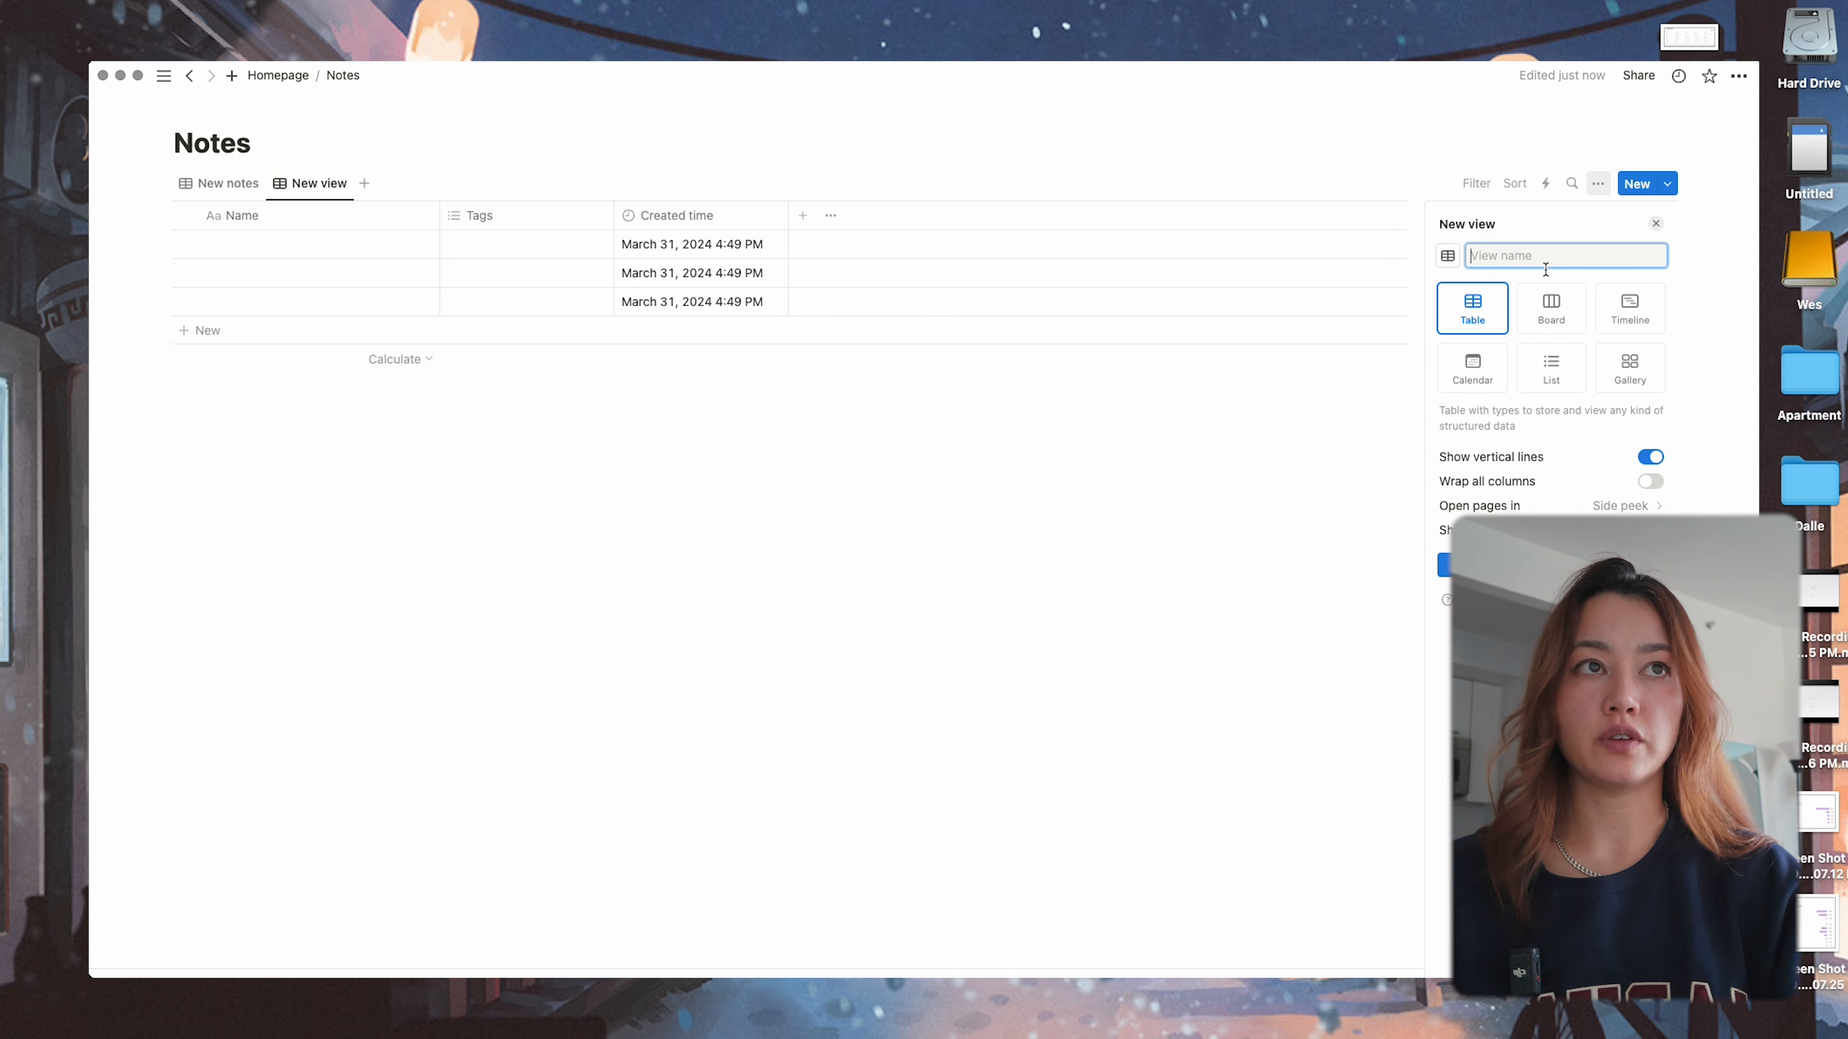
text(Review)
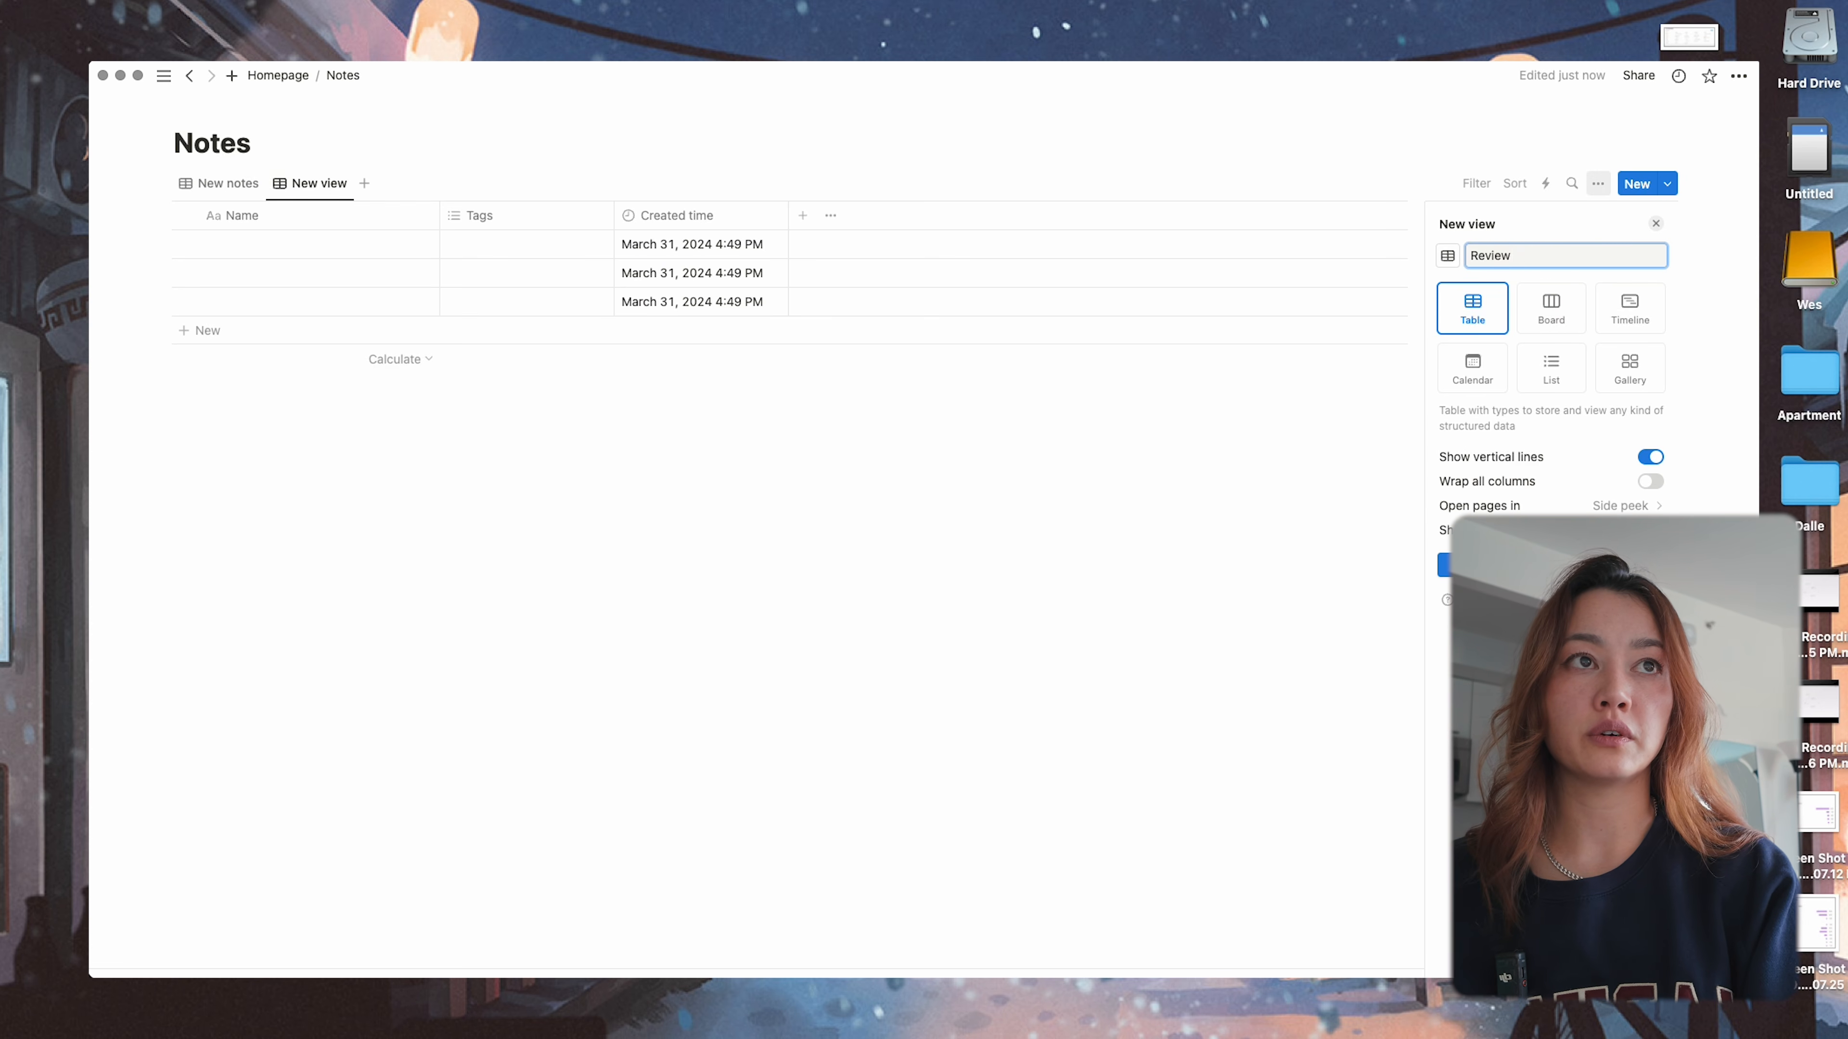
text(notes)
click(1538, 567)
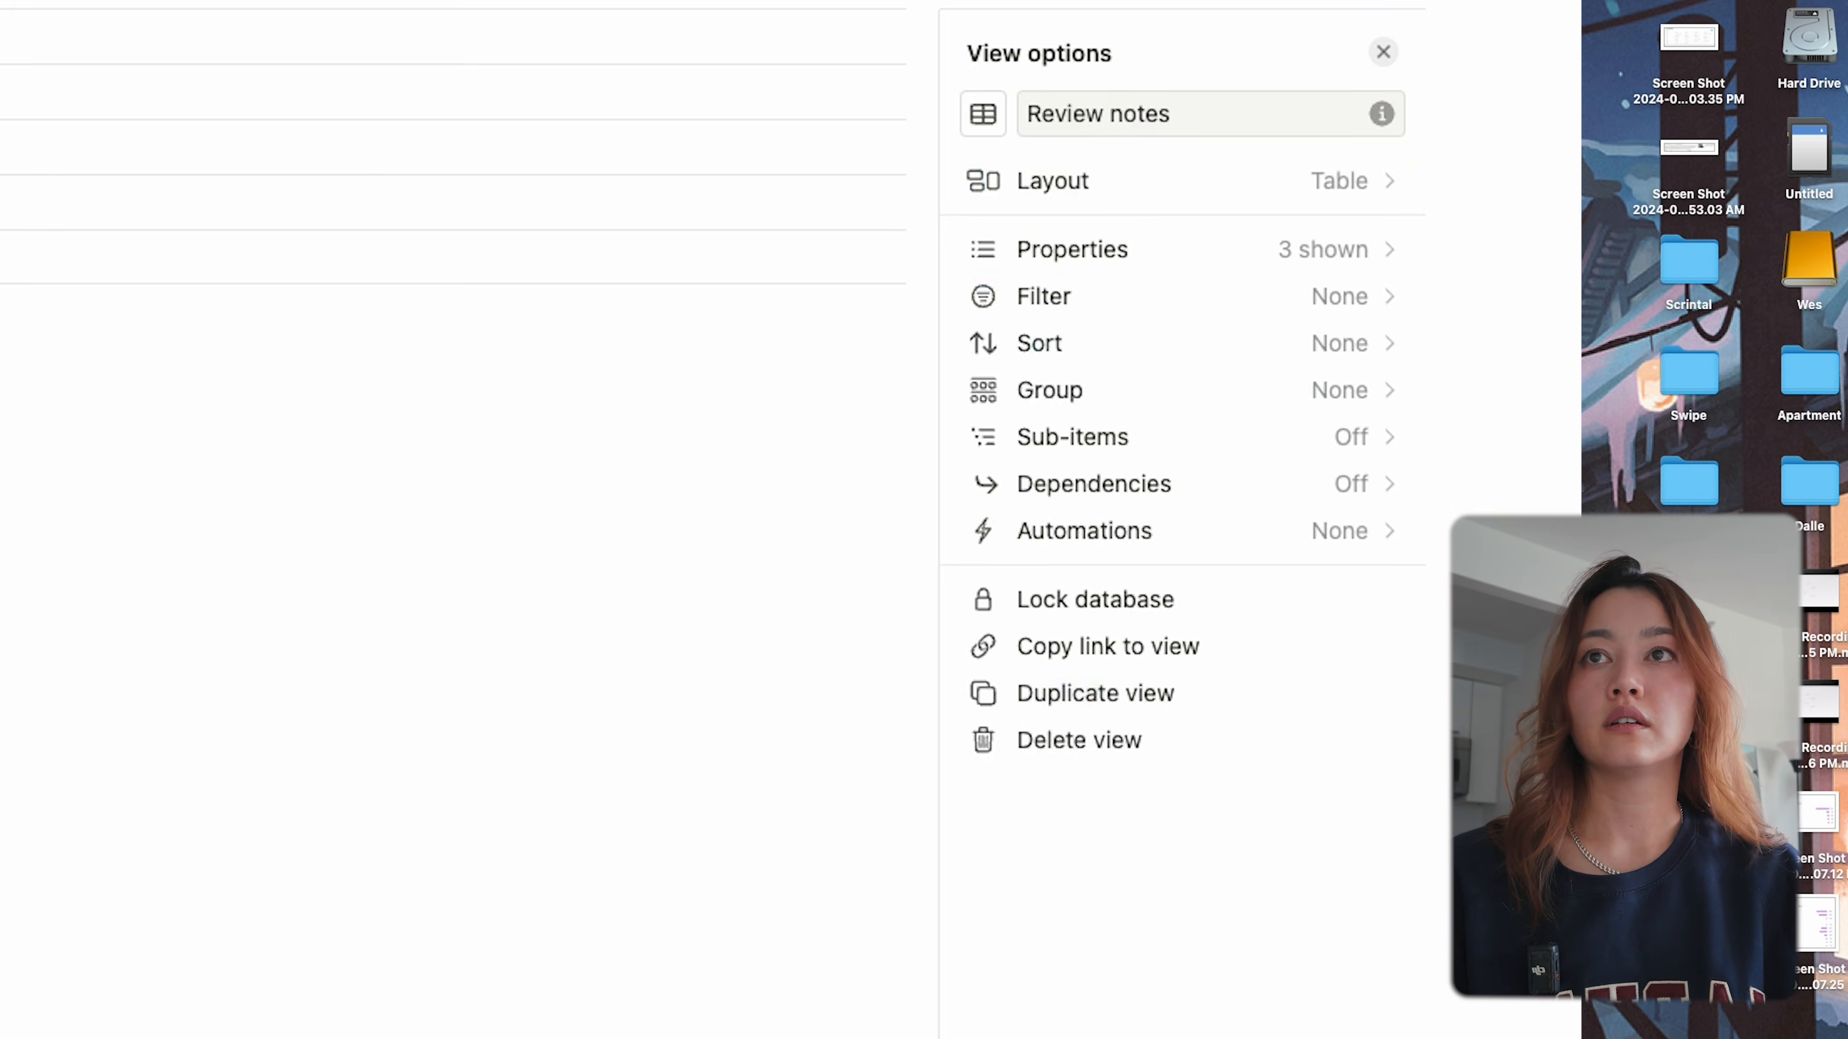
- In the New notes view, enter "Note 1", "Note 2" and "Note 3", removing the leftover blank rows
click(219, 183)
click(279, 243)
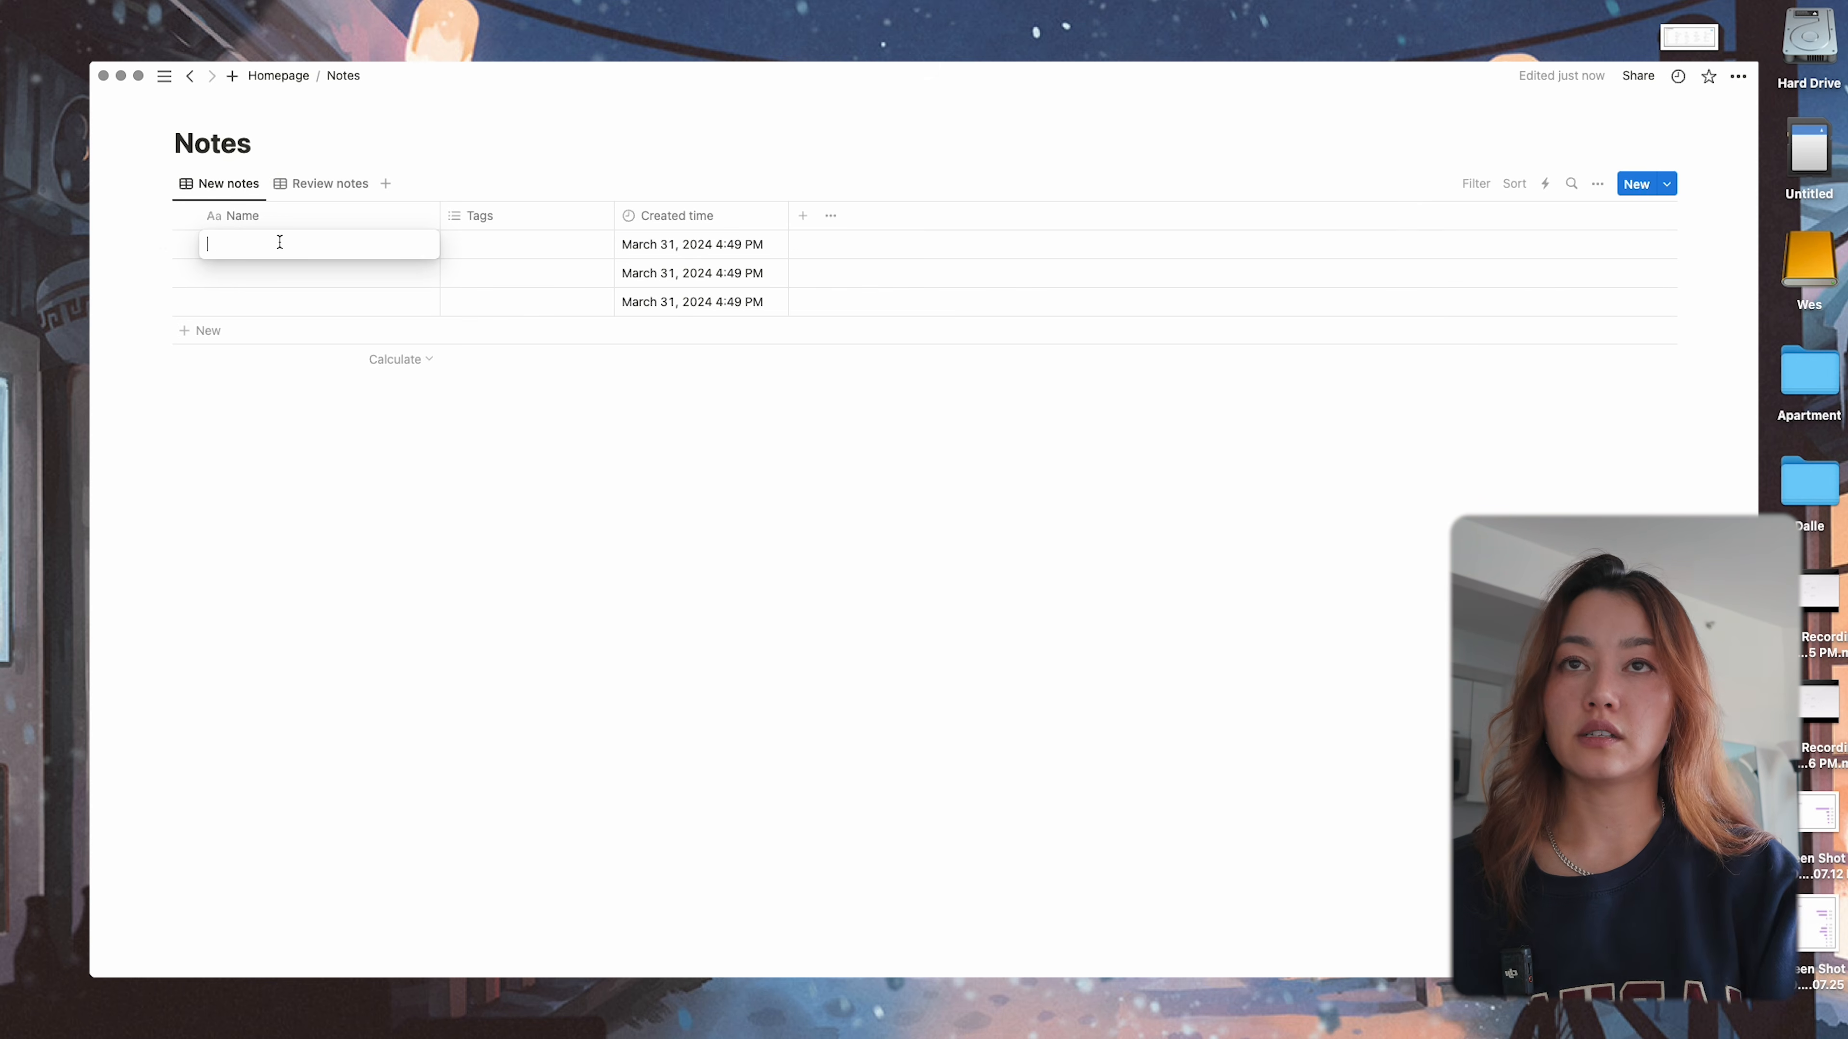
text(Note 1)
click(192, 269)
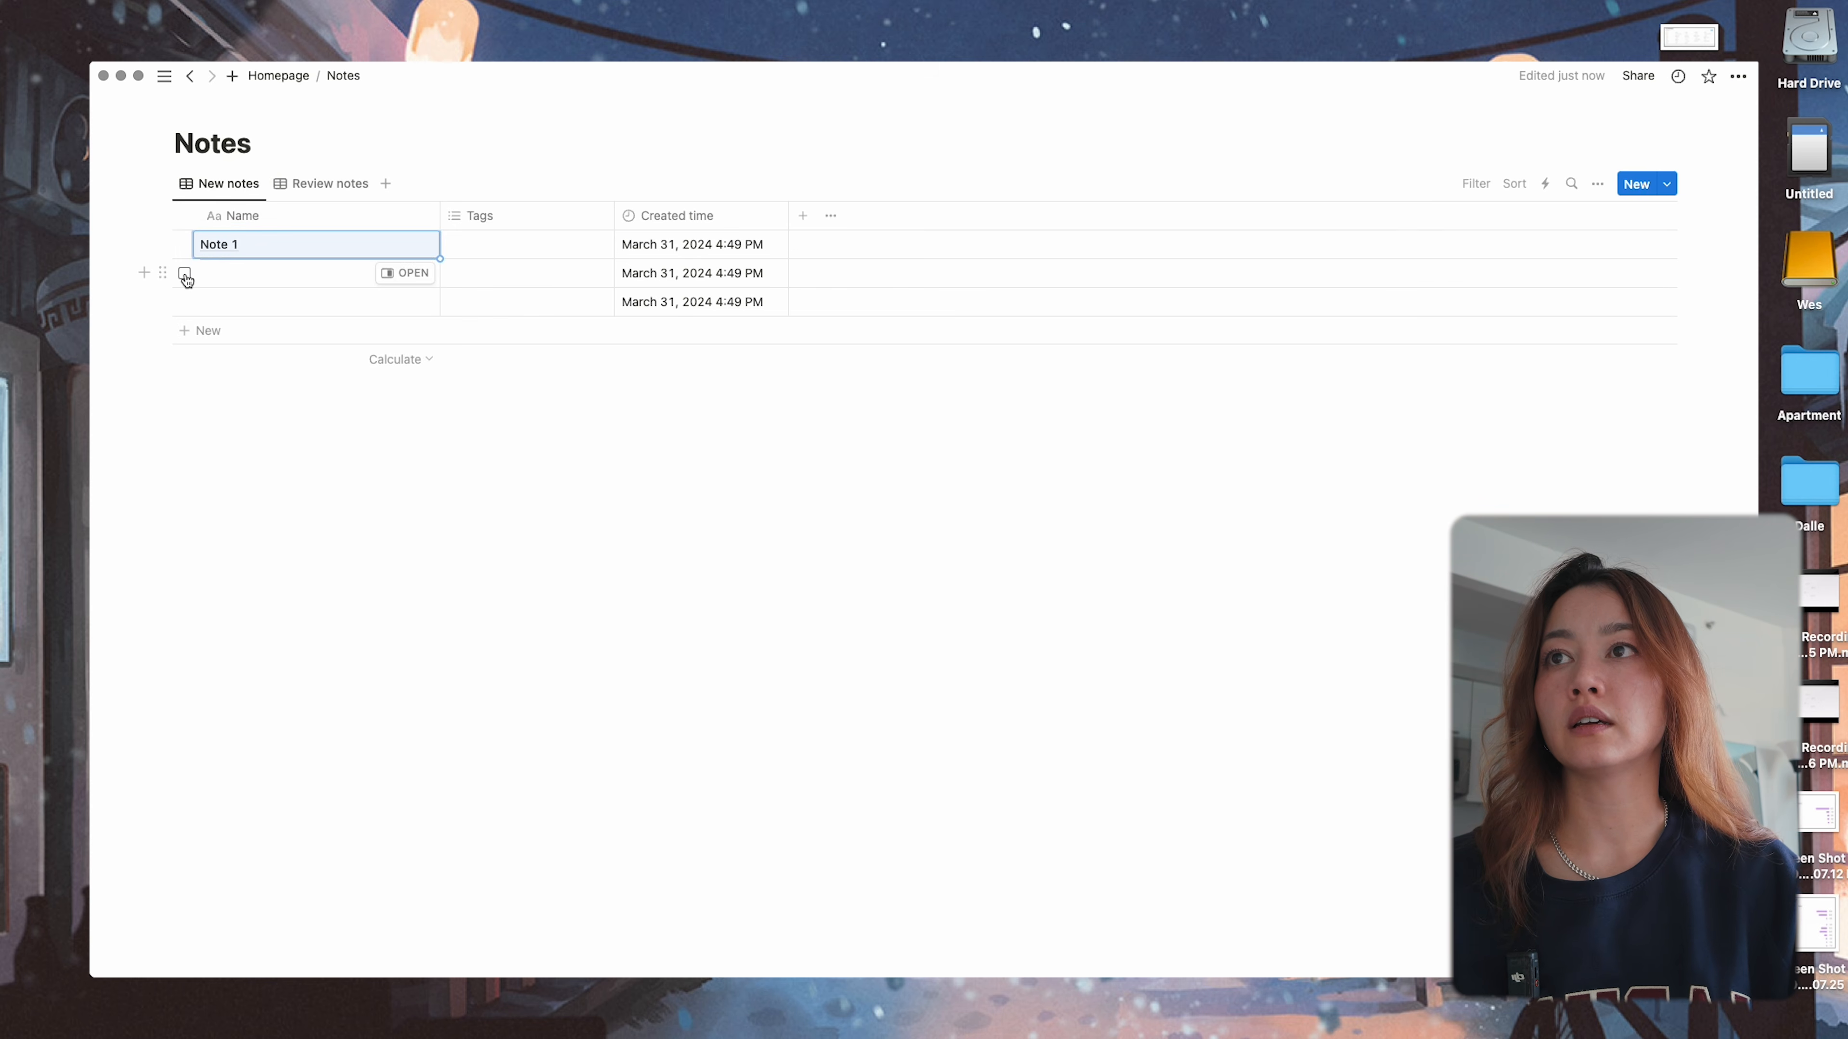
text(Note 2)
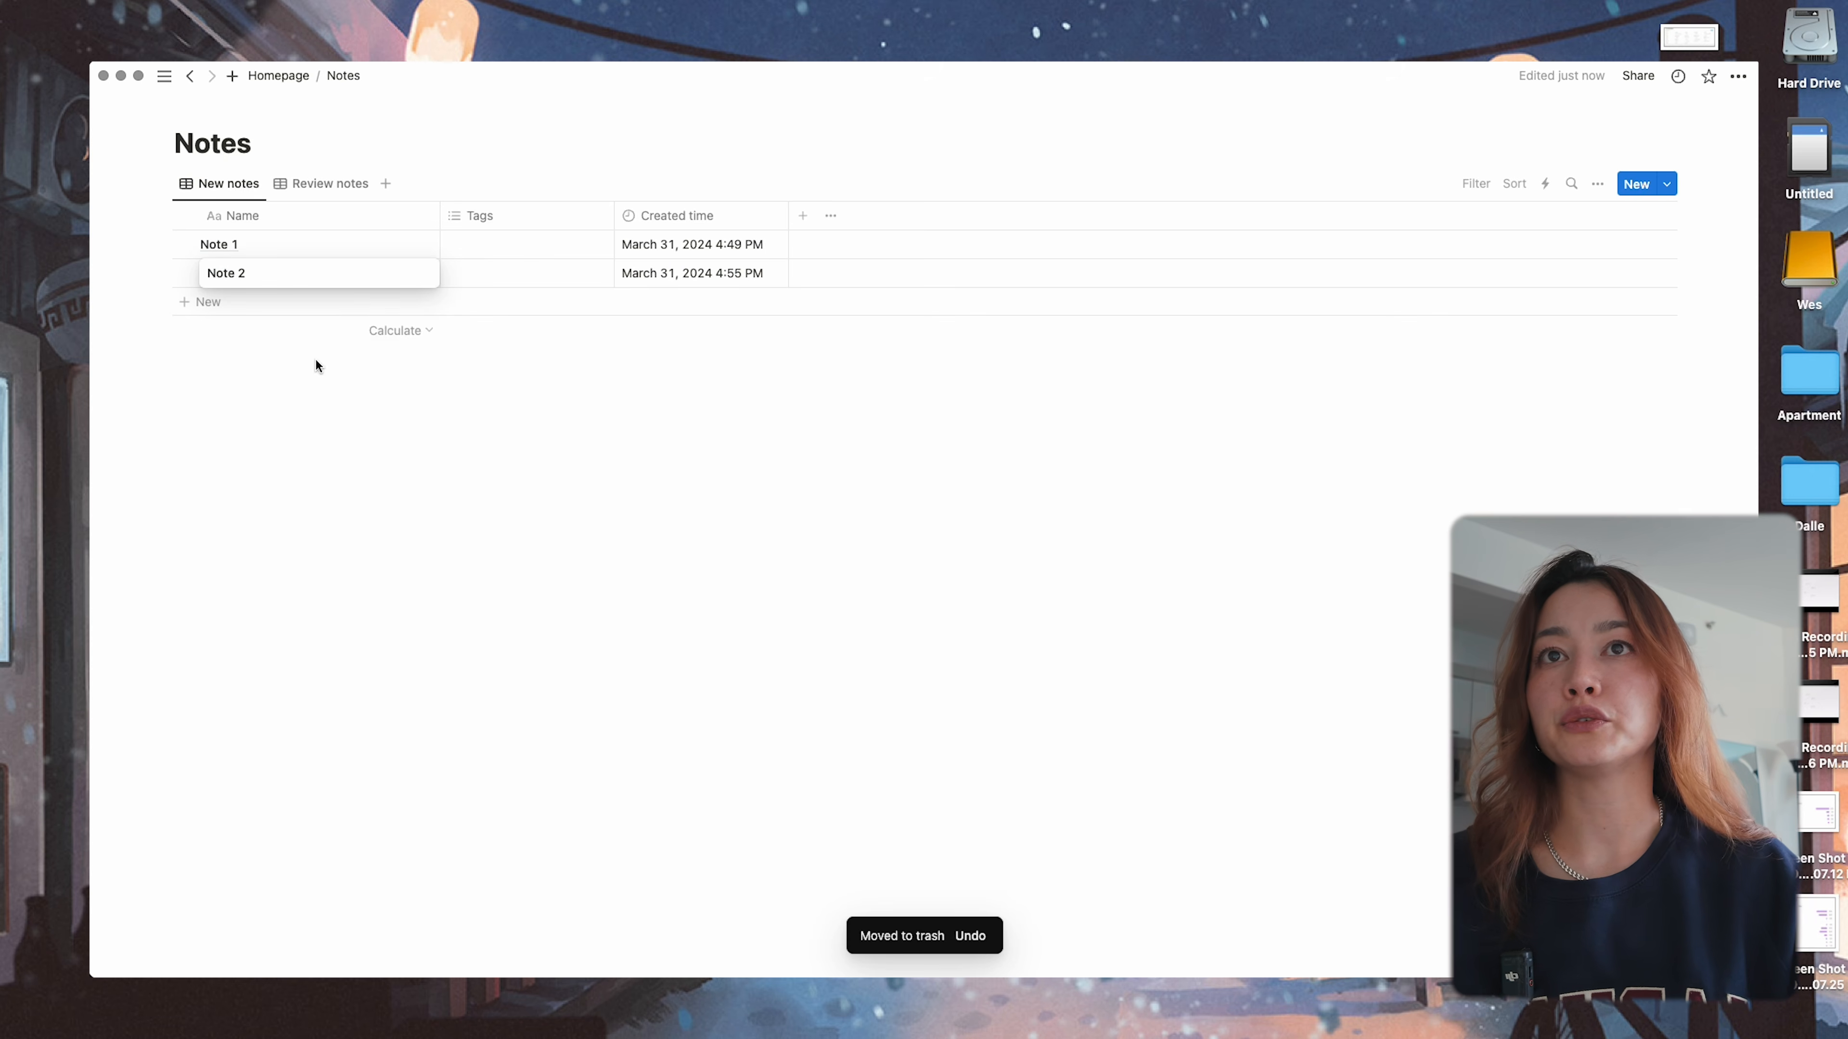
click(211, 301)
text(Note 3)
key(Return)
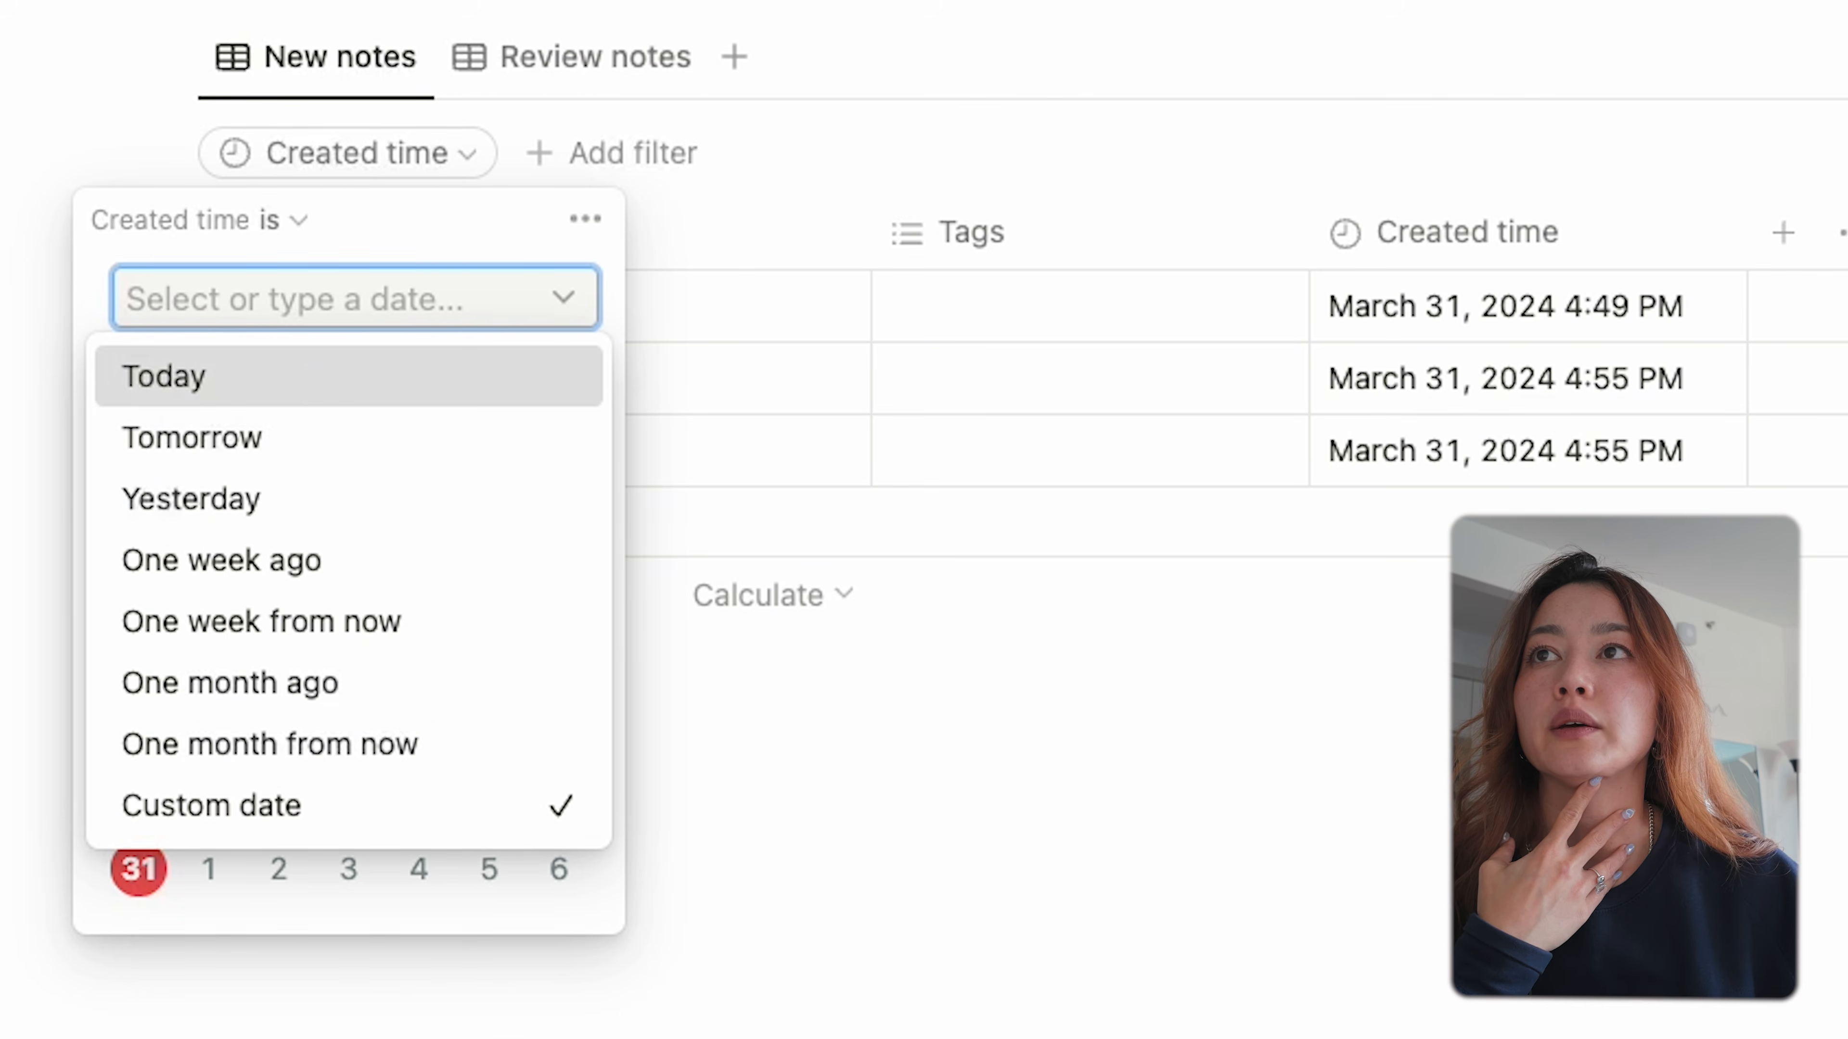
- Filter the New notes view to Created time Today and the Review notes view to Created time One week ago
click(349, 376)
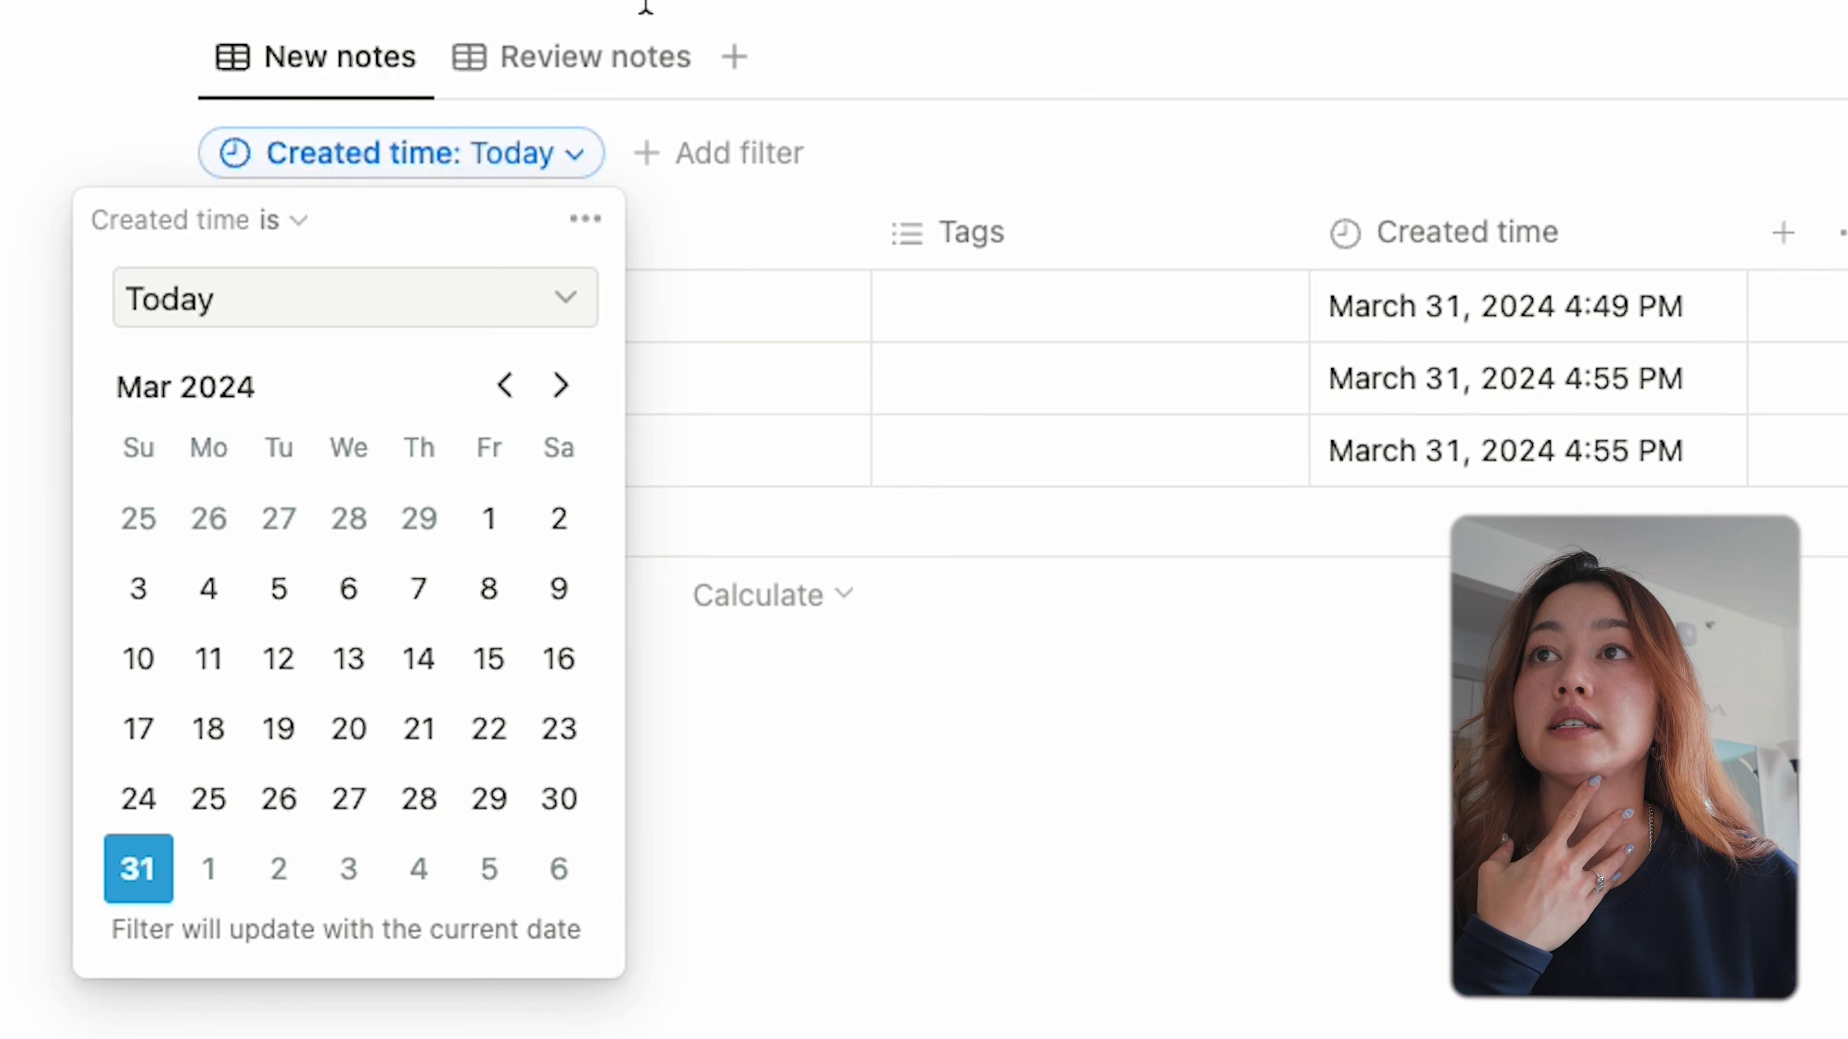
click(644, 9)
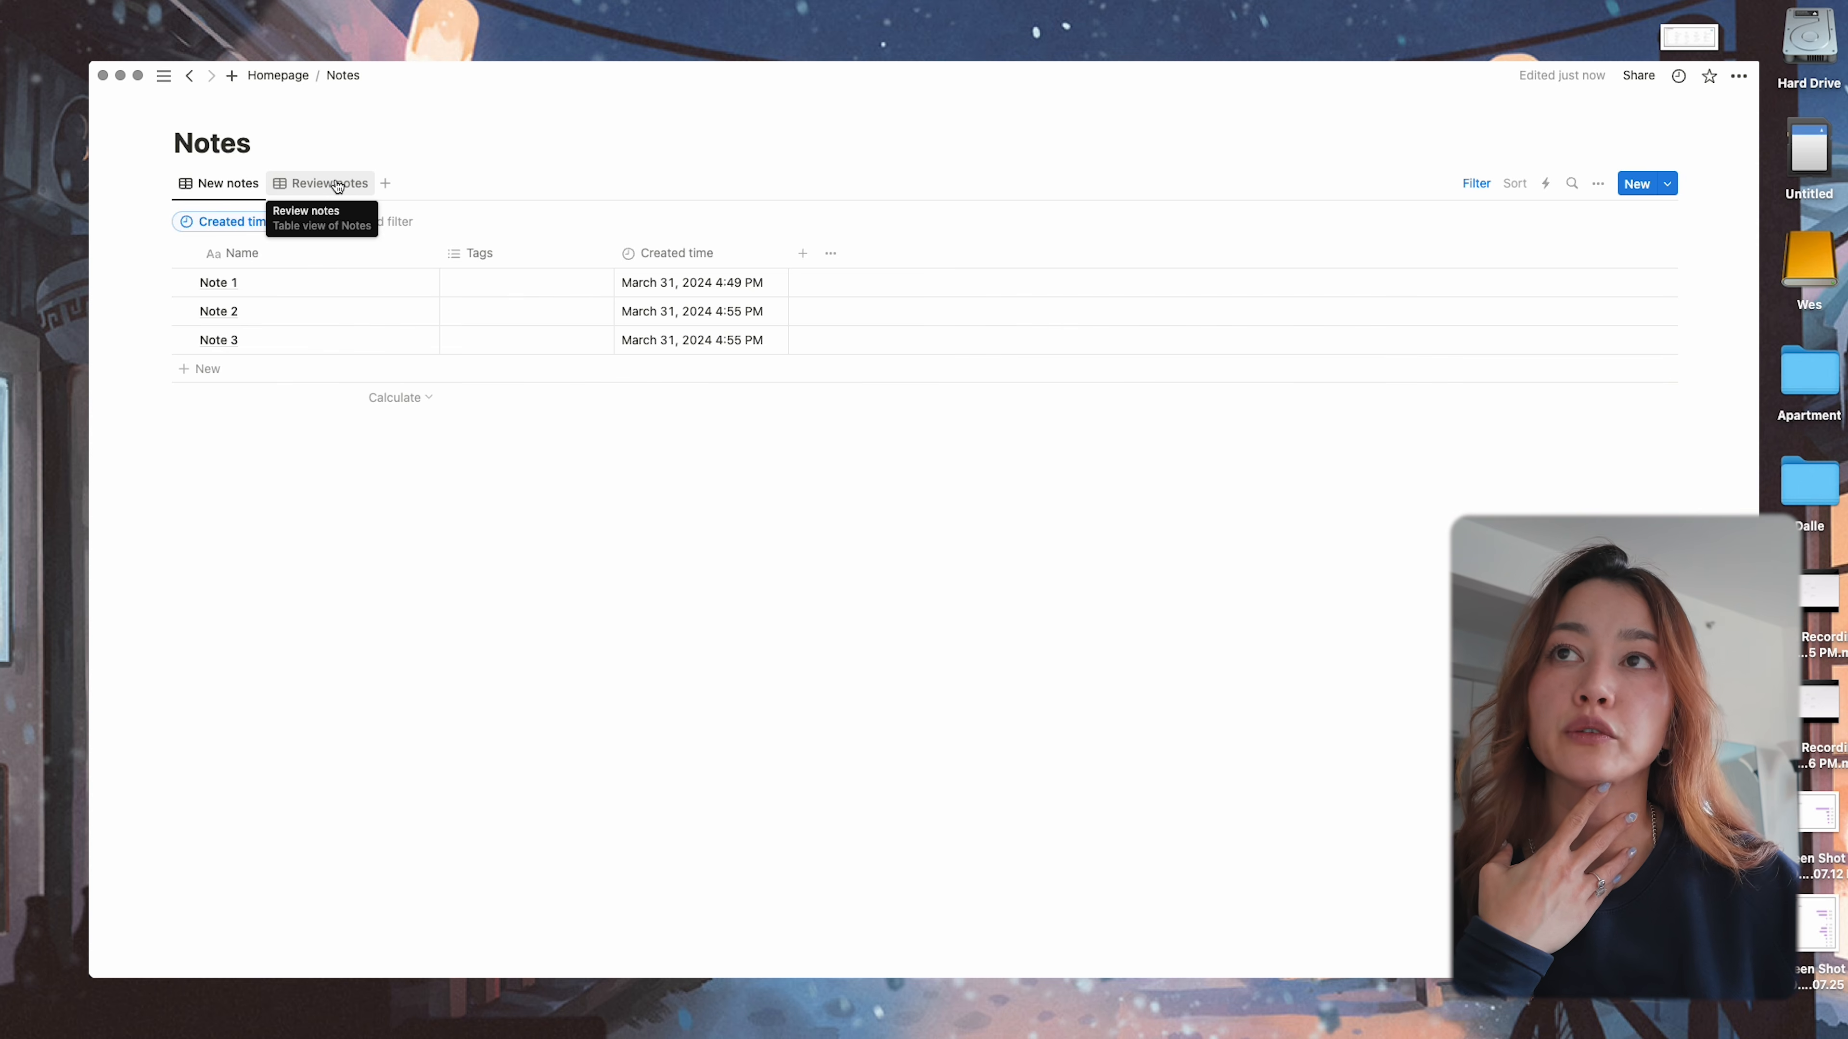
click(337, 186)
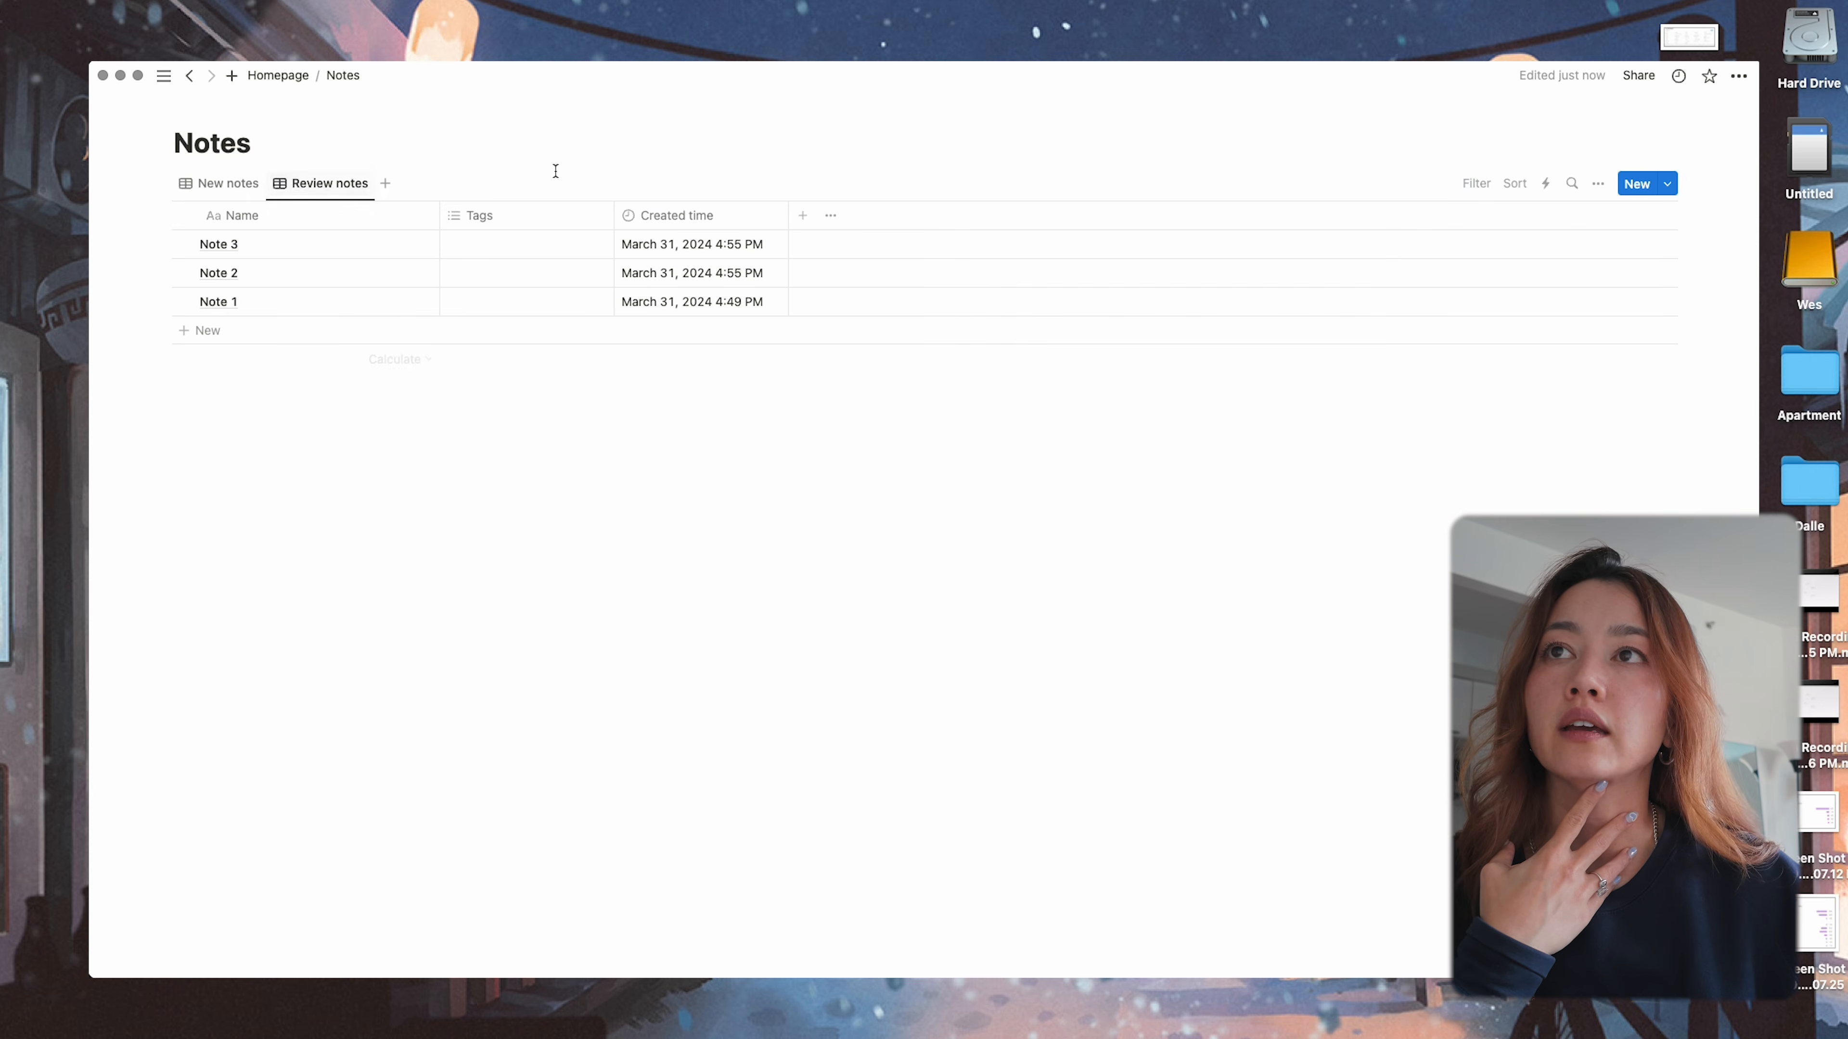
click(1477, 183)
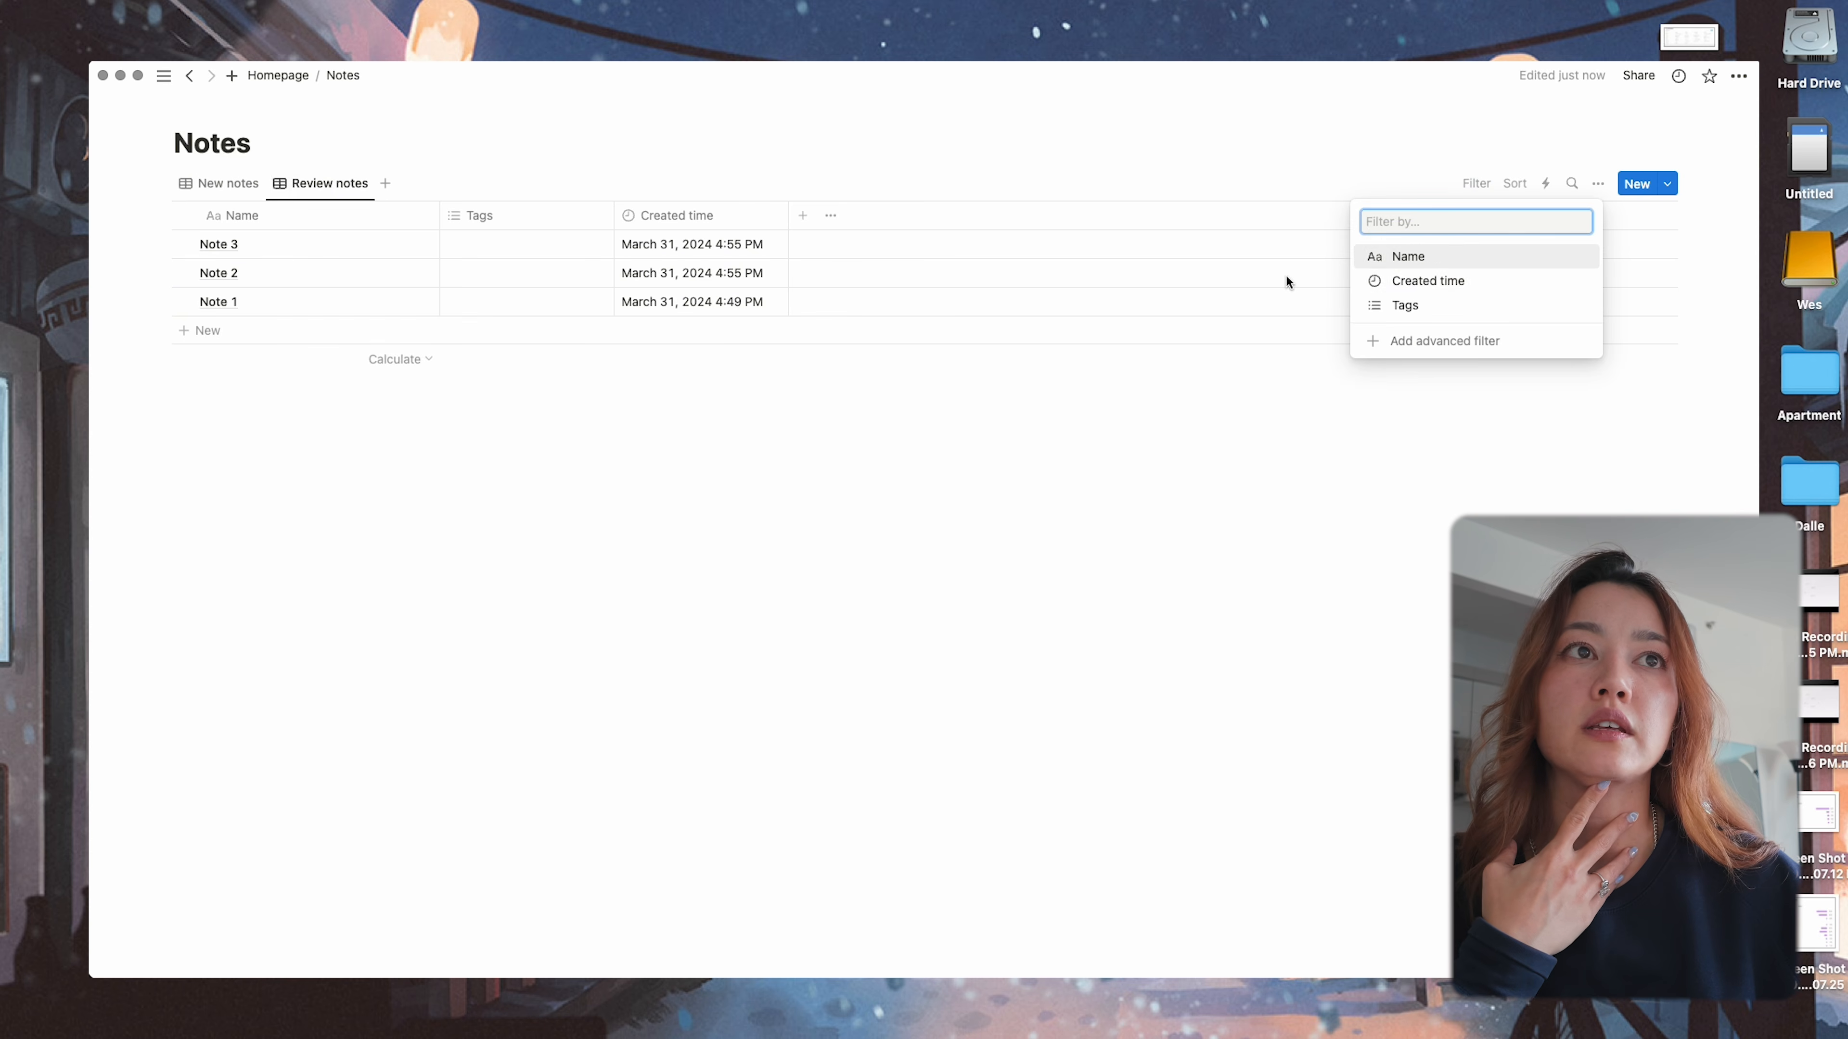
click(1426, 279)
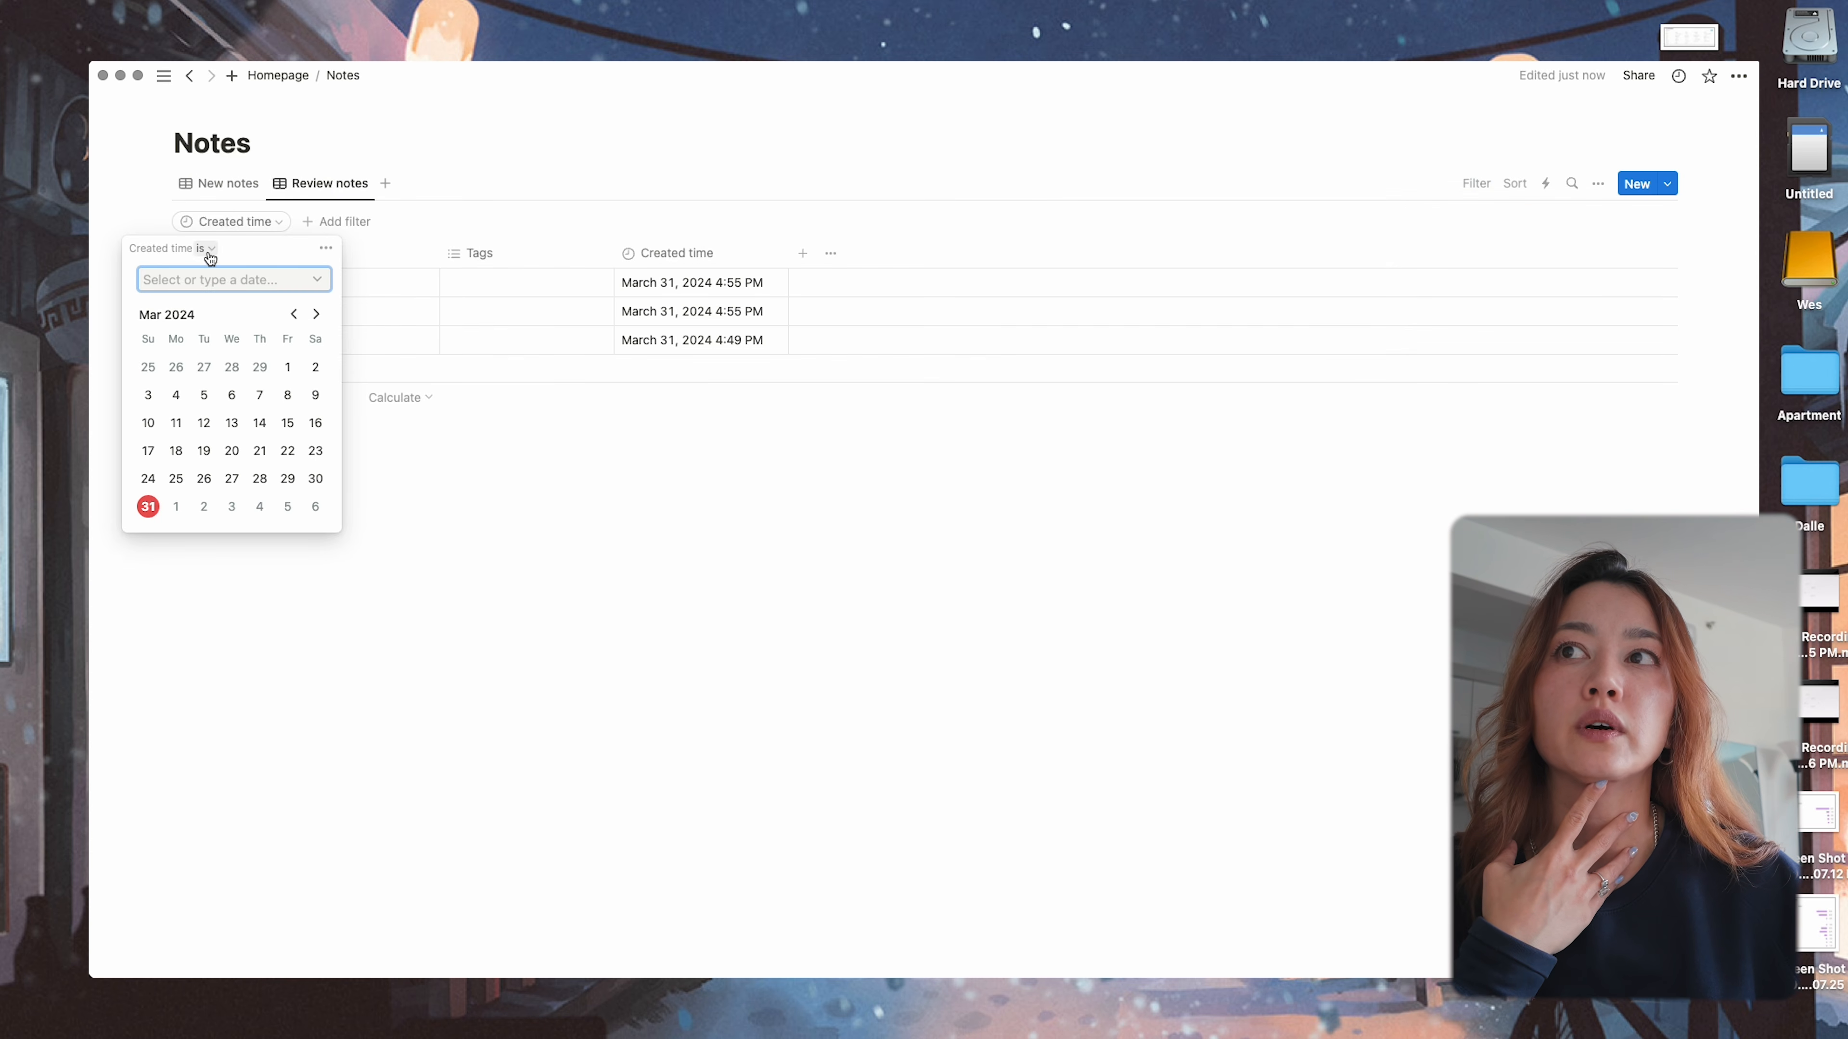
click(317, 279)
click(284, 386)
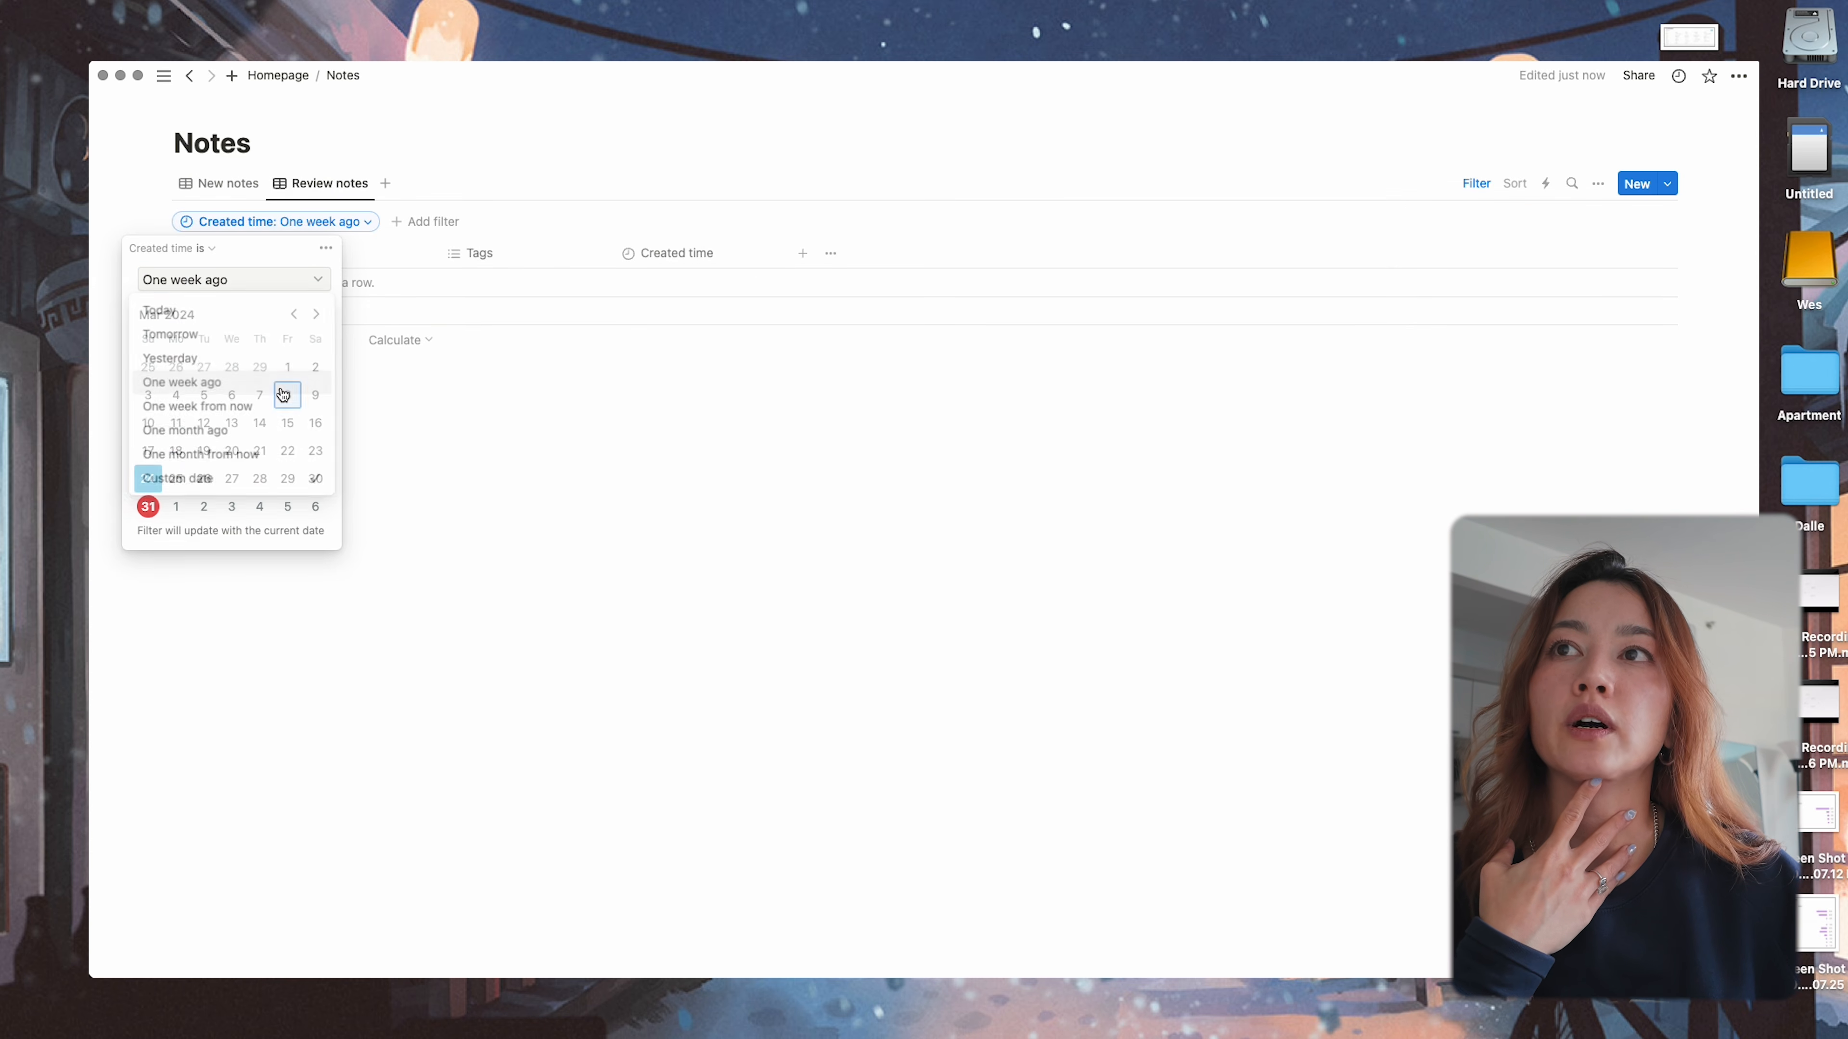
click(755, 454)
click(1472, 188)
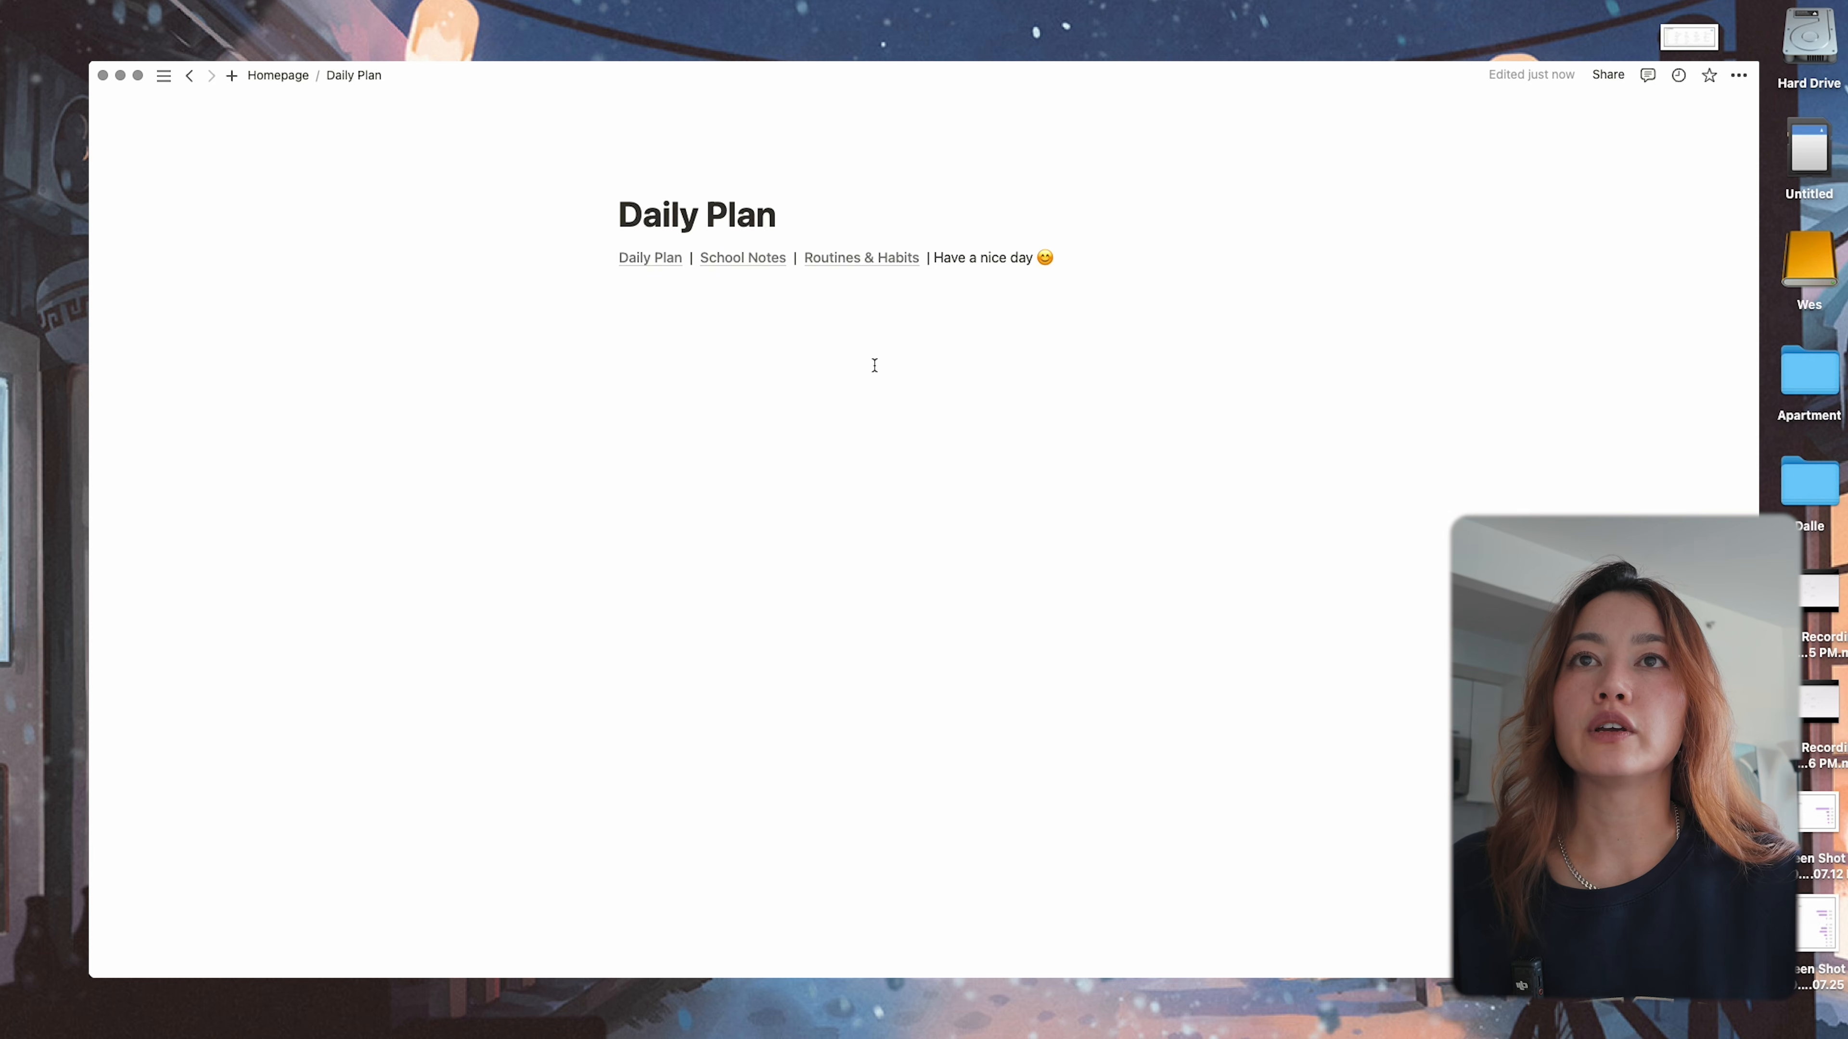
- Add a Heading 2 toggle titled "My daily tasks" below the navigation bar on the Daily Plan page
click(696, 334)
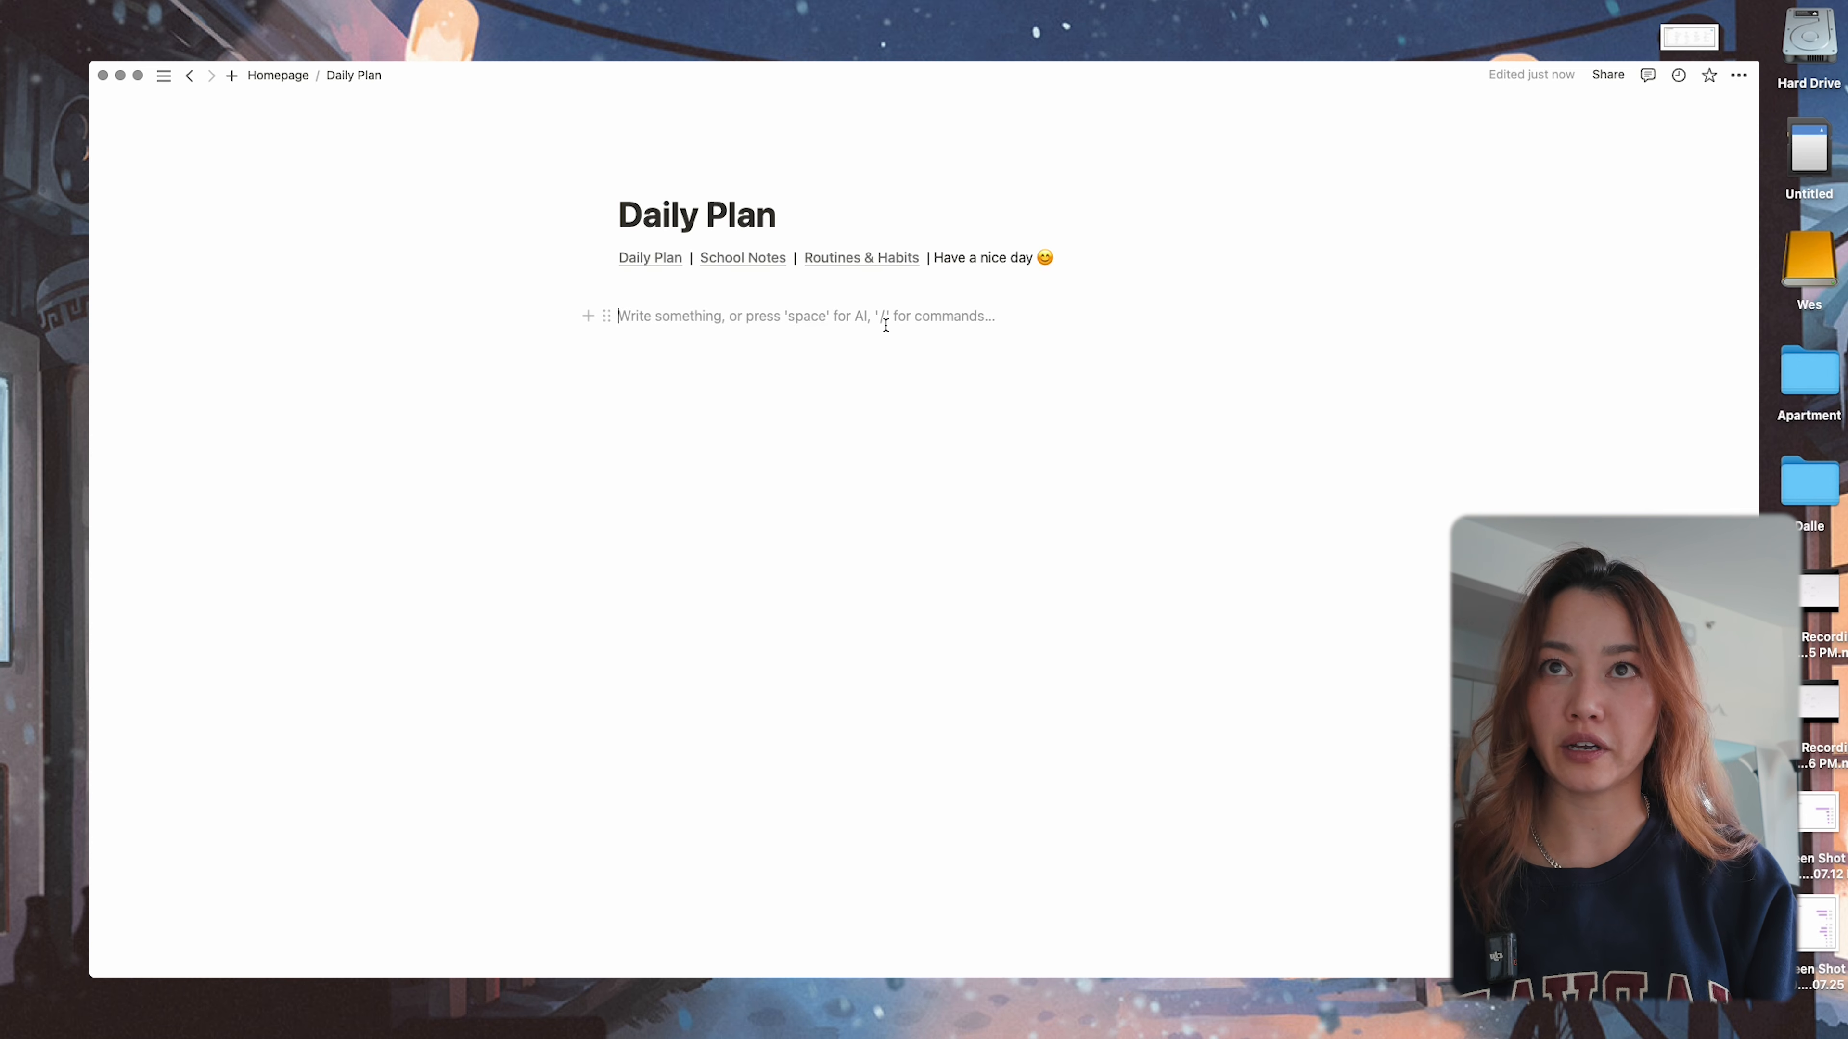
text(/)
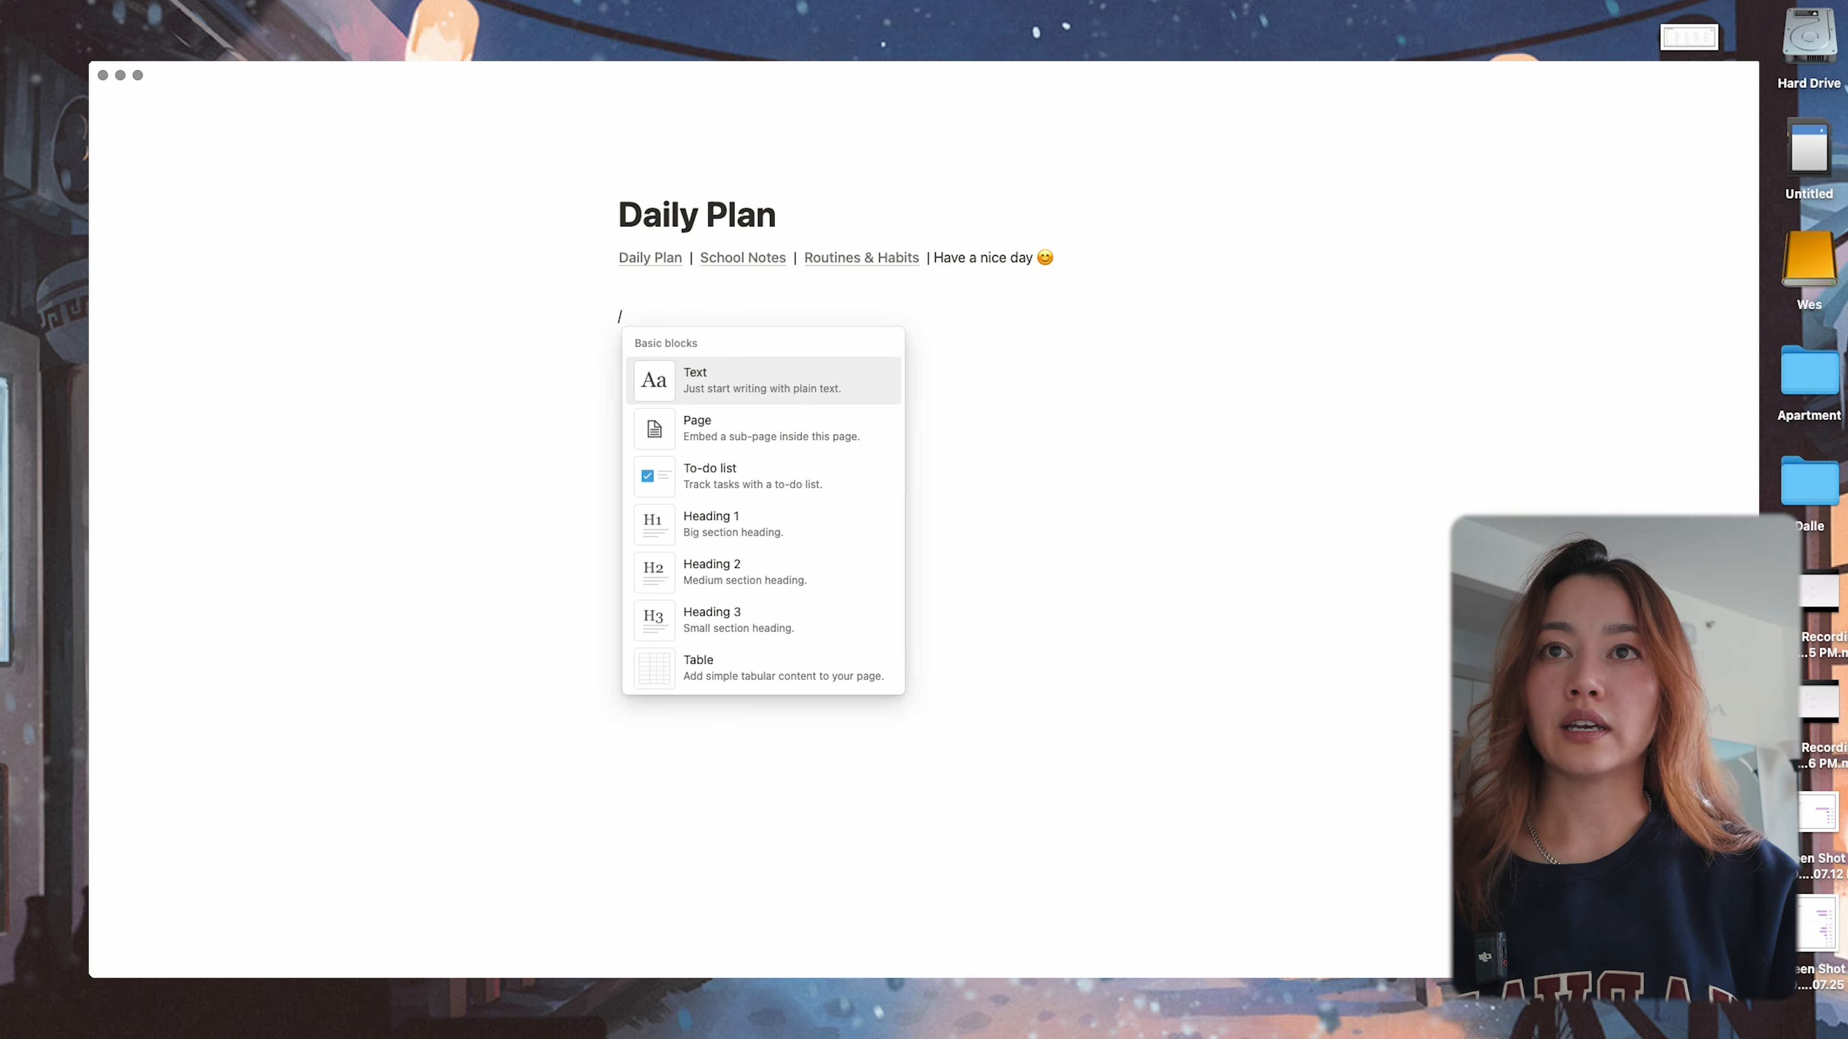
scroll(805, 582, down, 3)
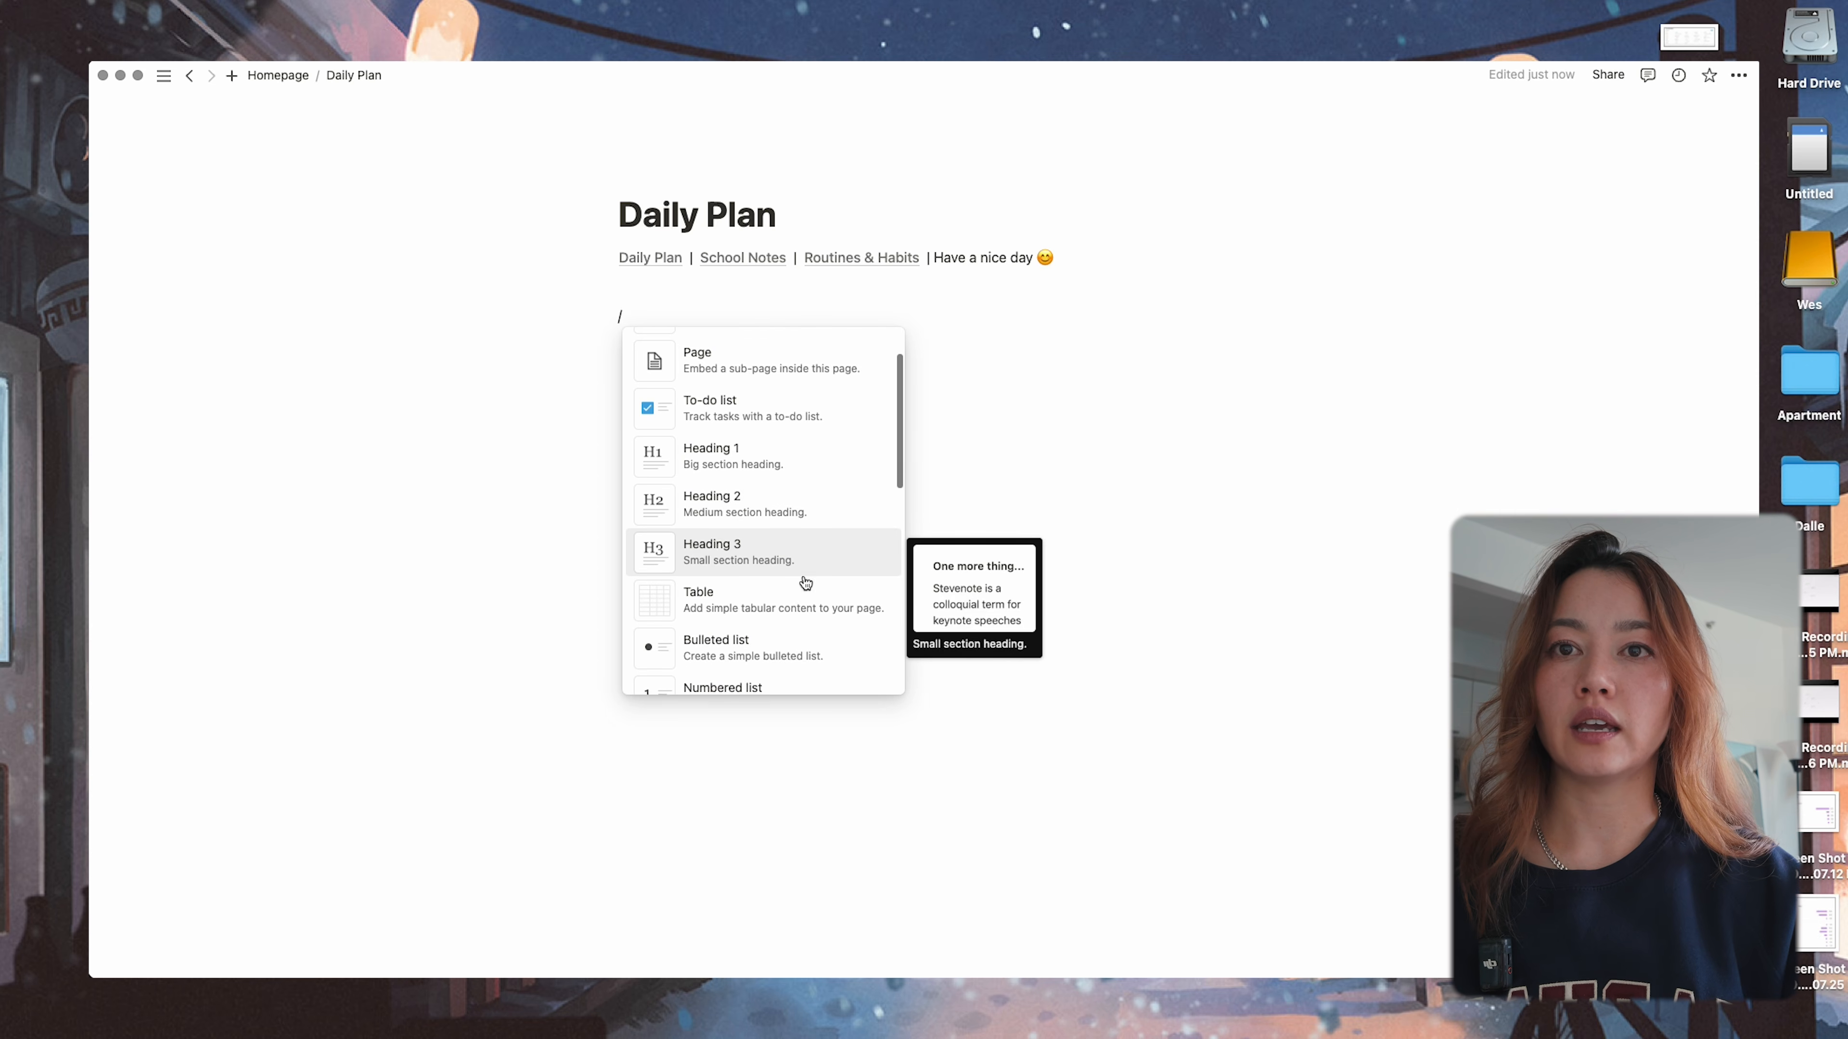
scroll(805, 582, down, 5)
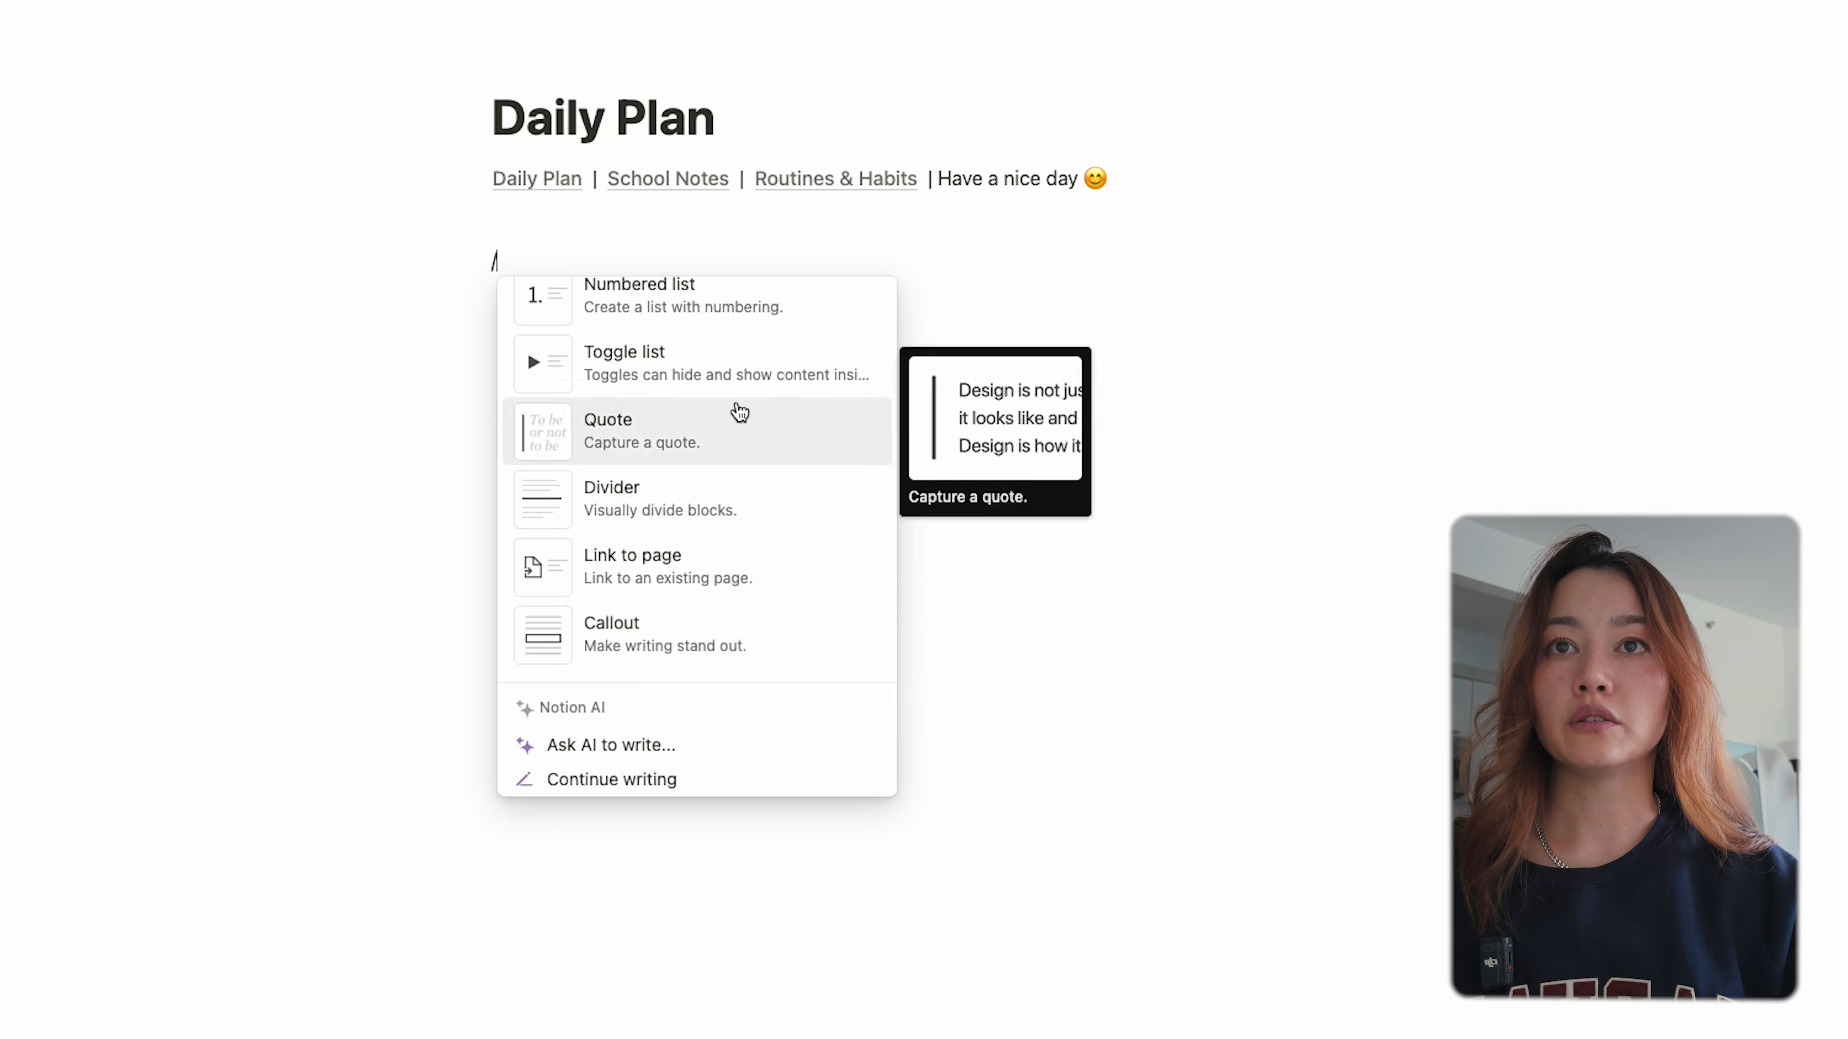
scroll(760, 539, down, 2)
scroll(759, 538, up, 3)
text(togg)
click(749, 543)
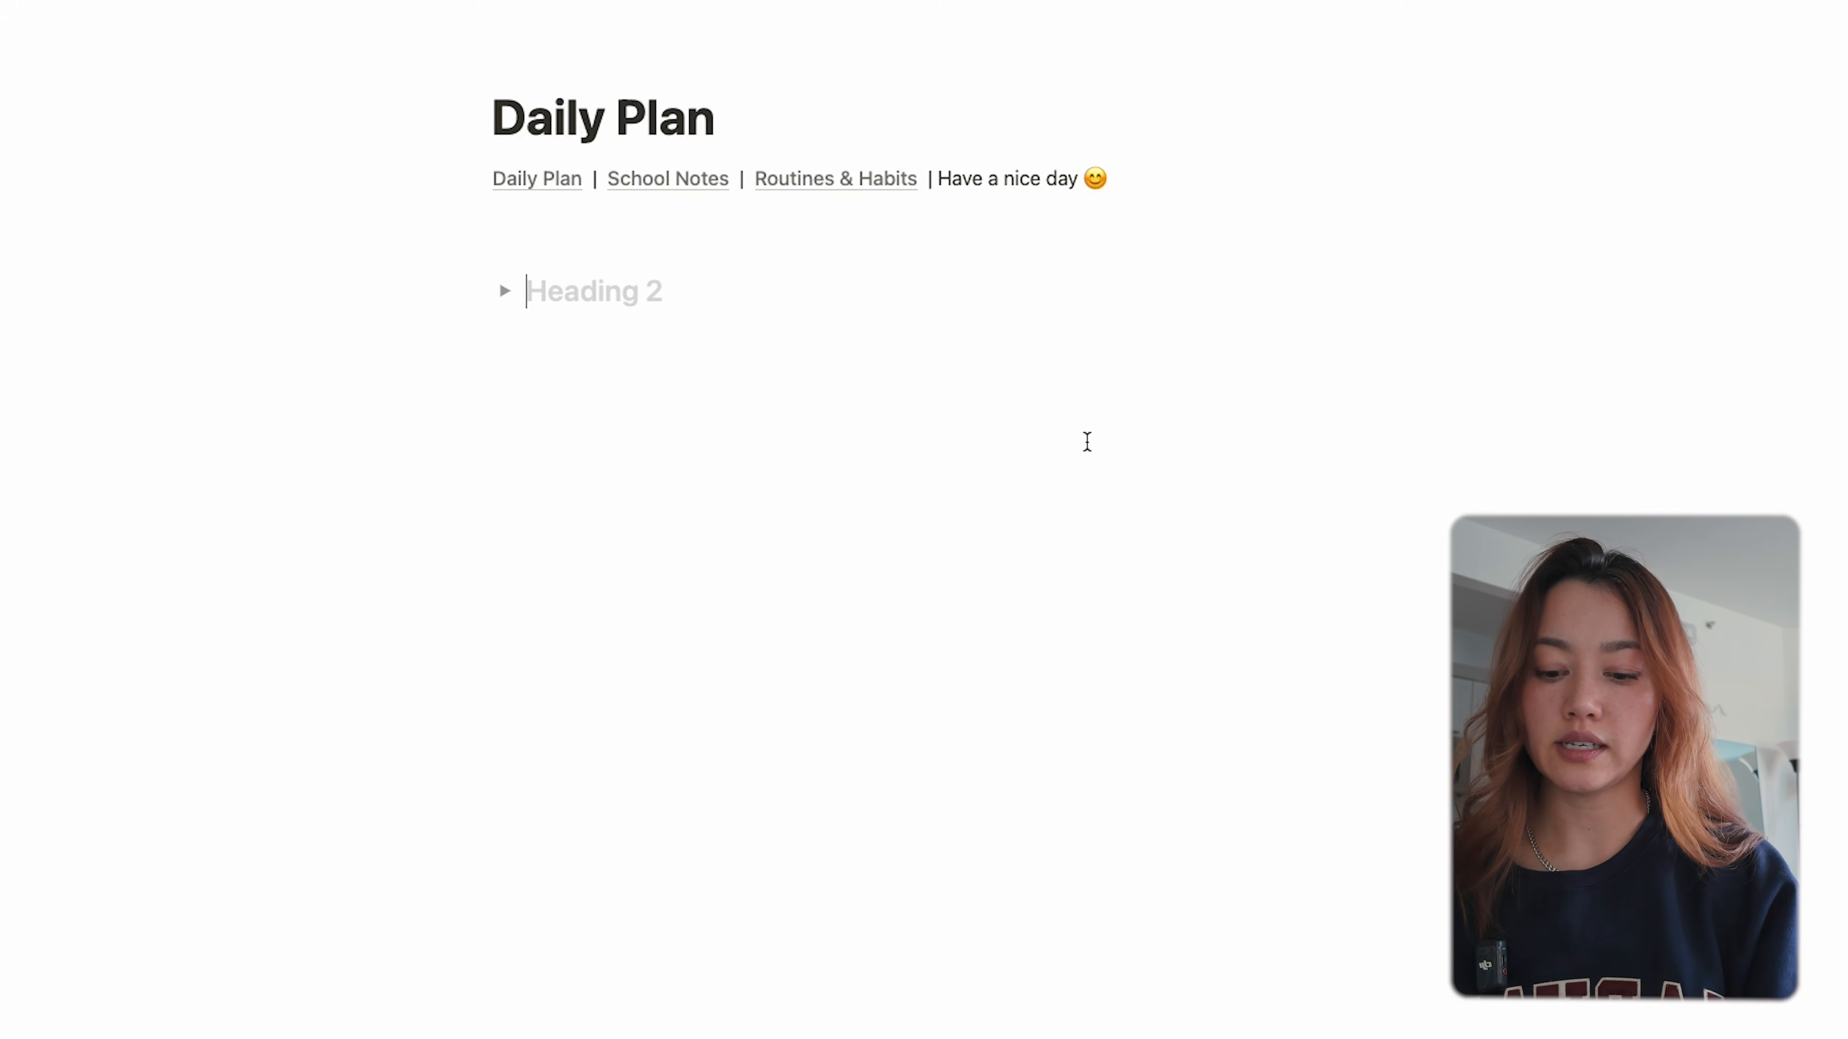
text(My daily tasks)
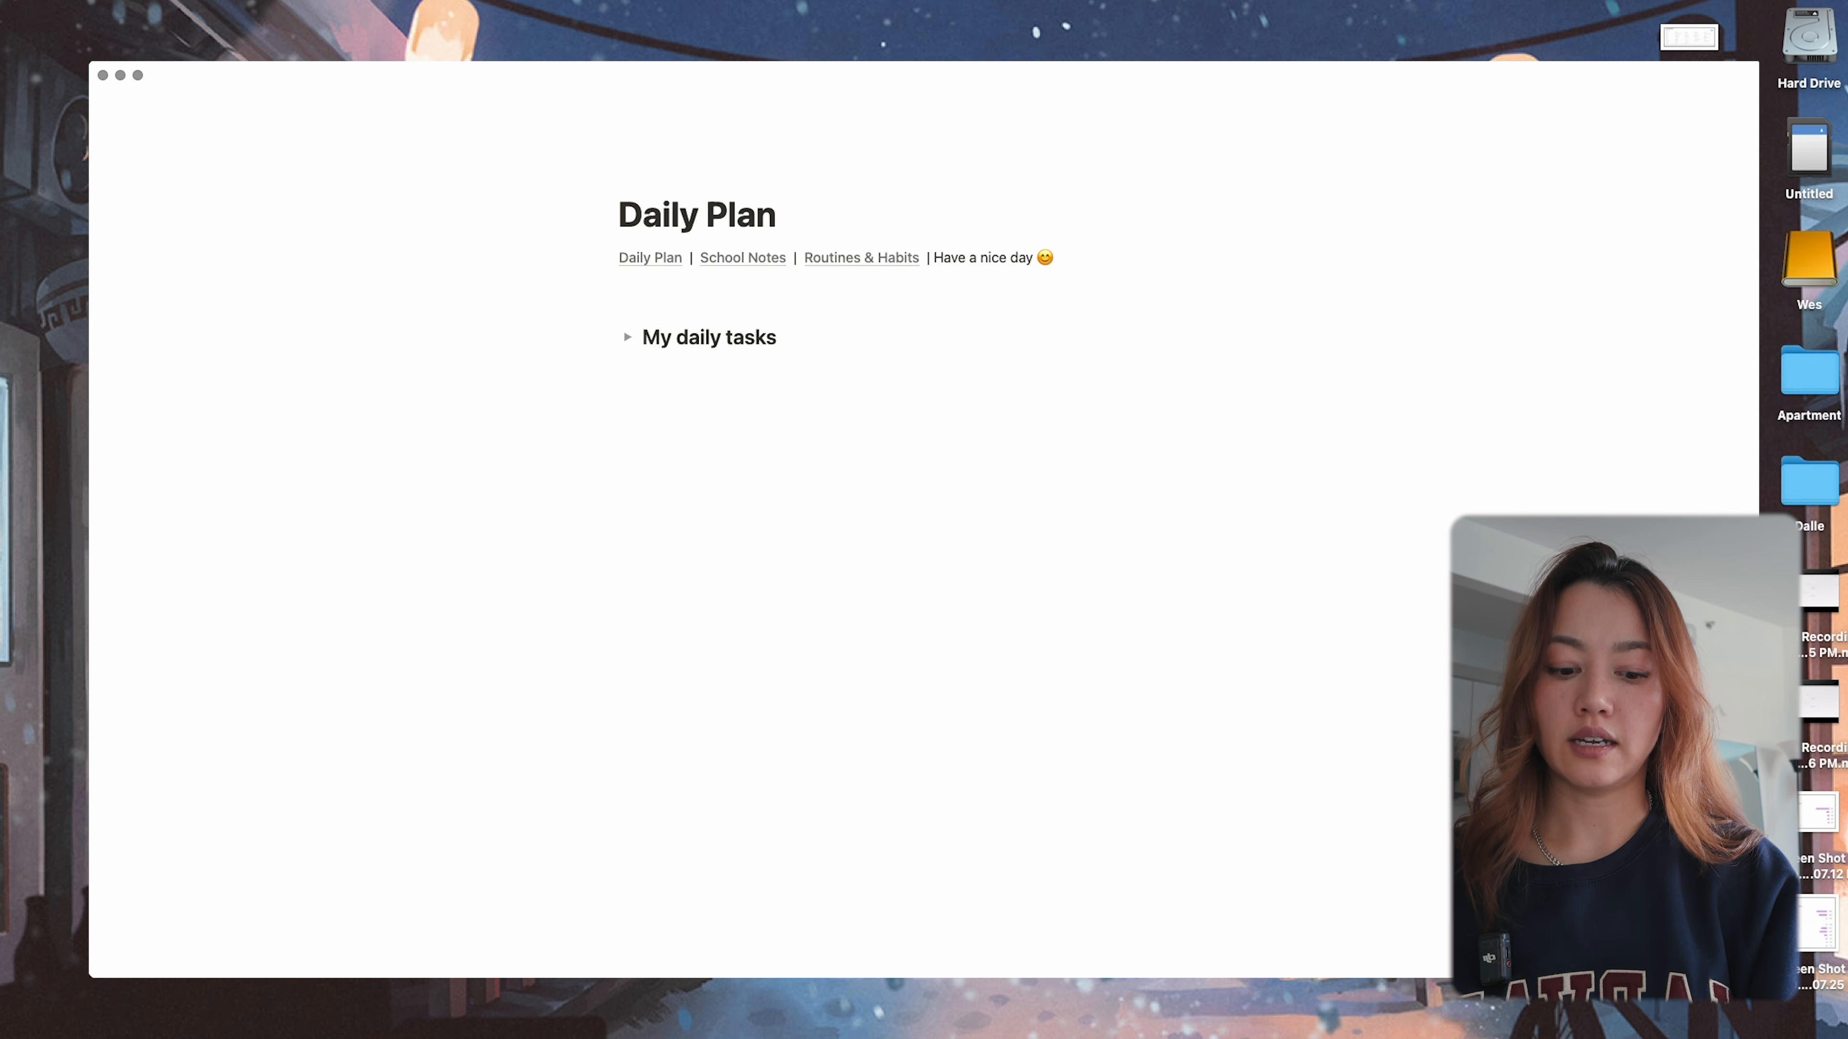
- Below "My daily tasks", add three more Heading 2 toggles titled "See active projects", "See my habits" and "See new notes"
key(super+d)
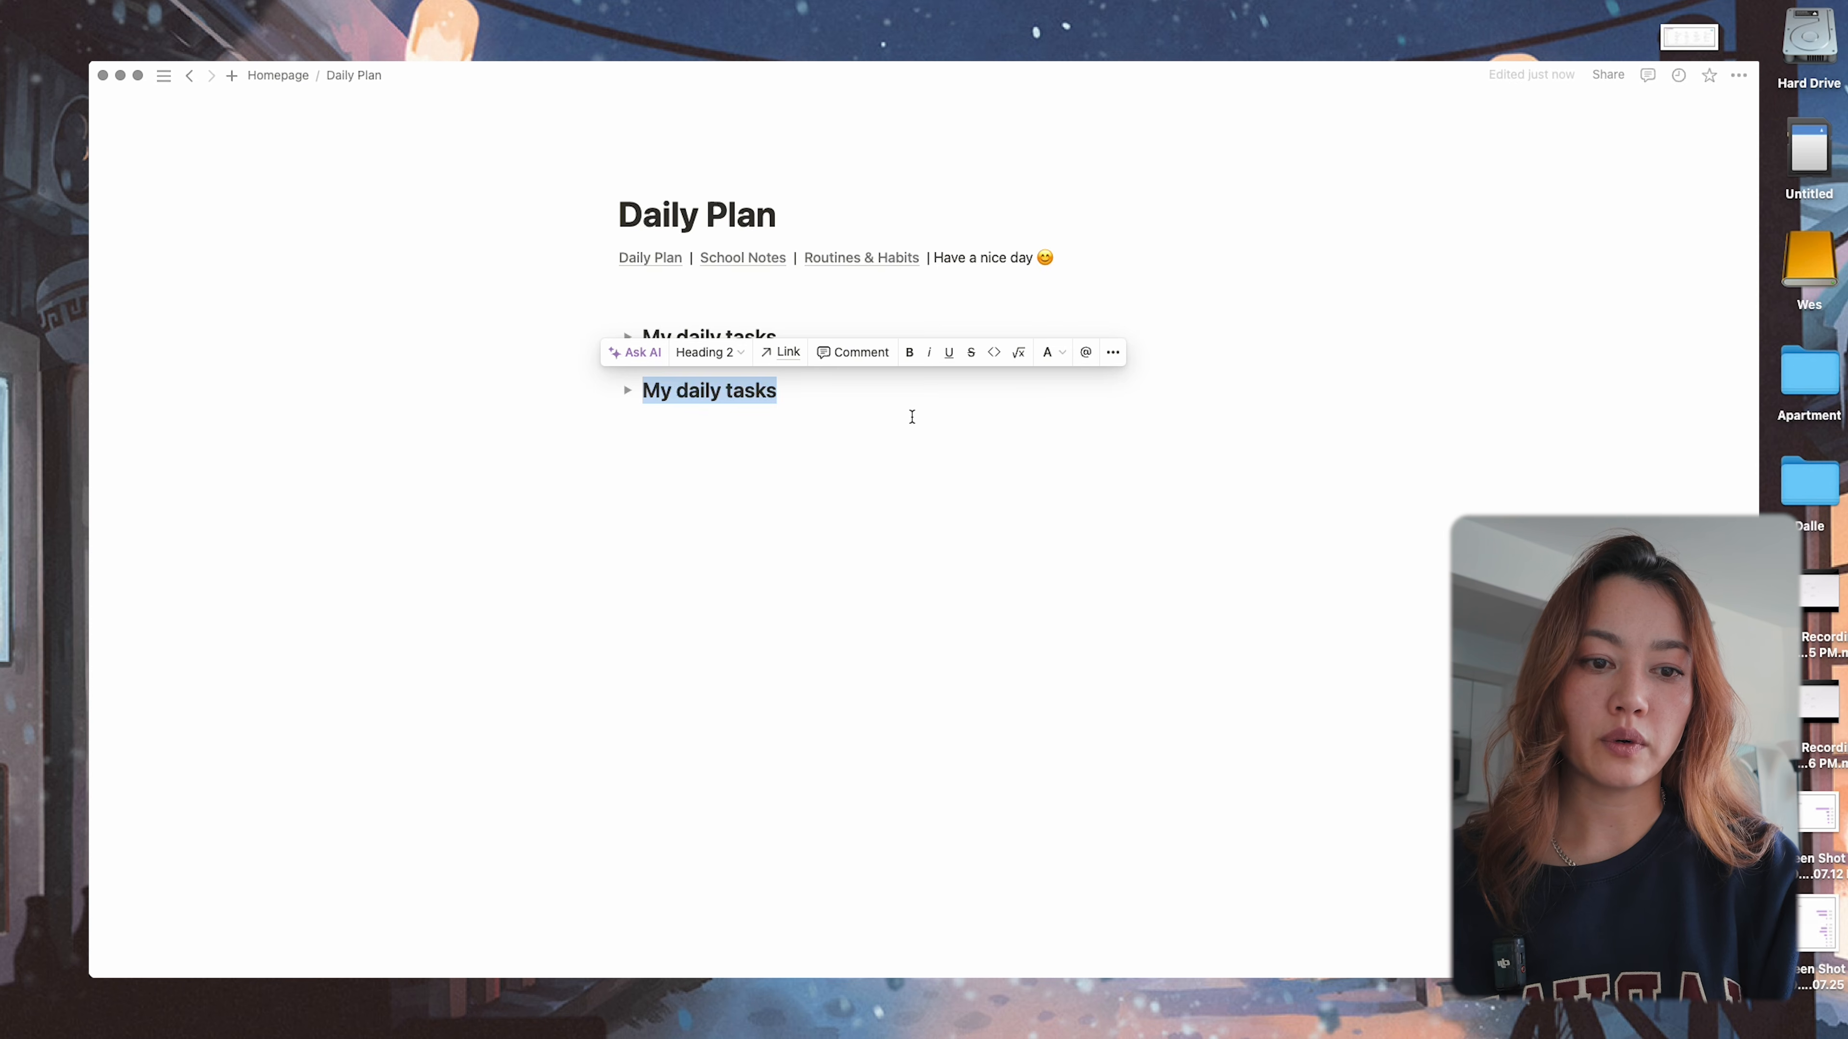
text(See active projects)
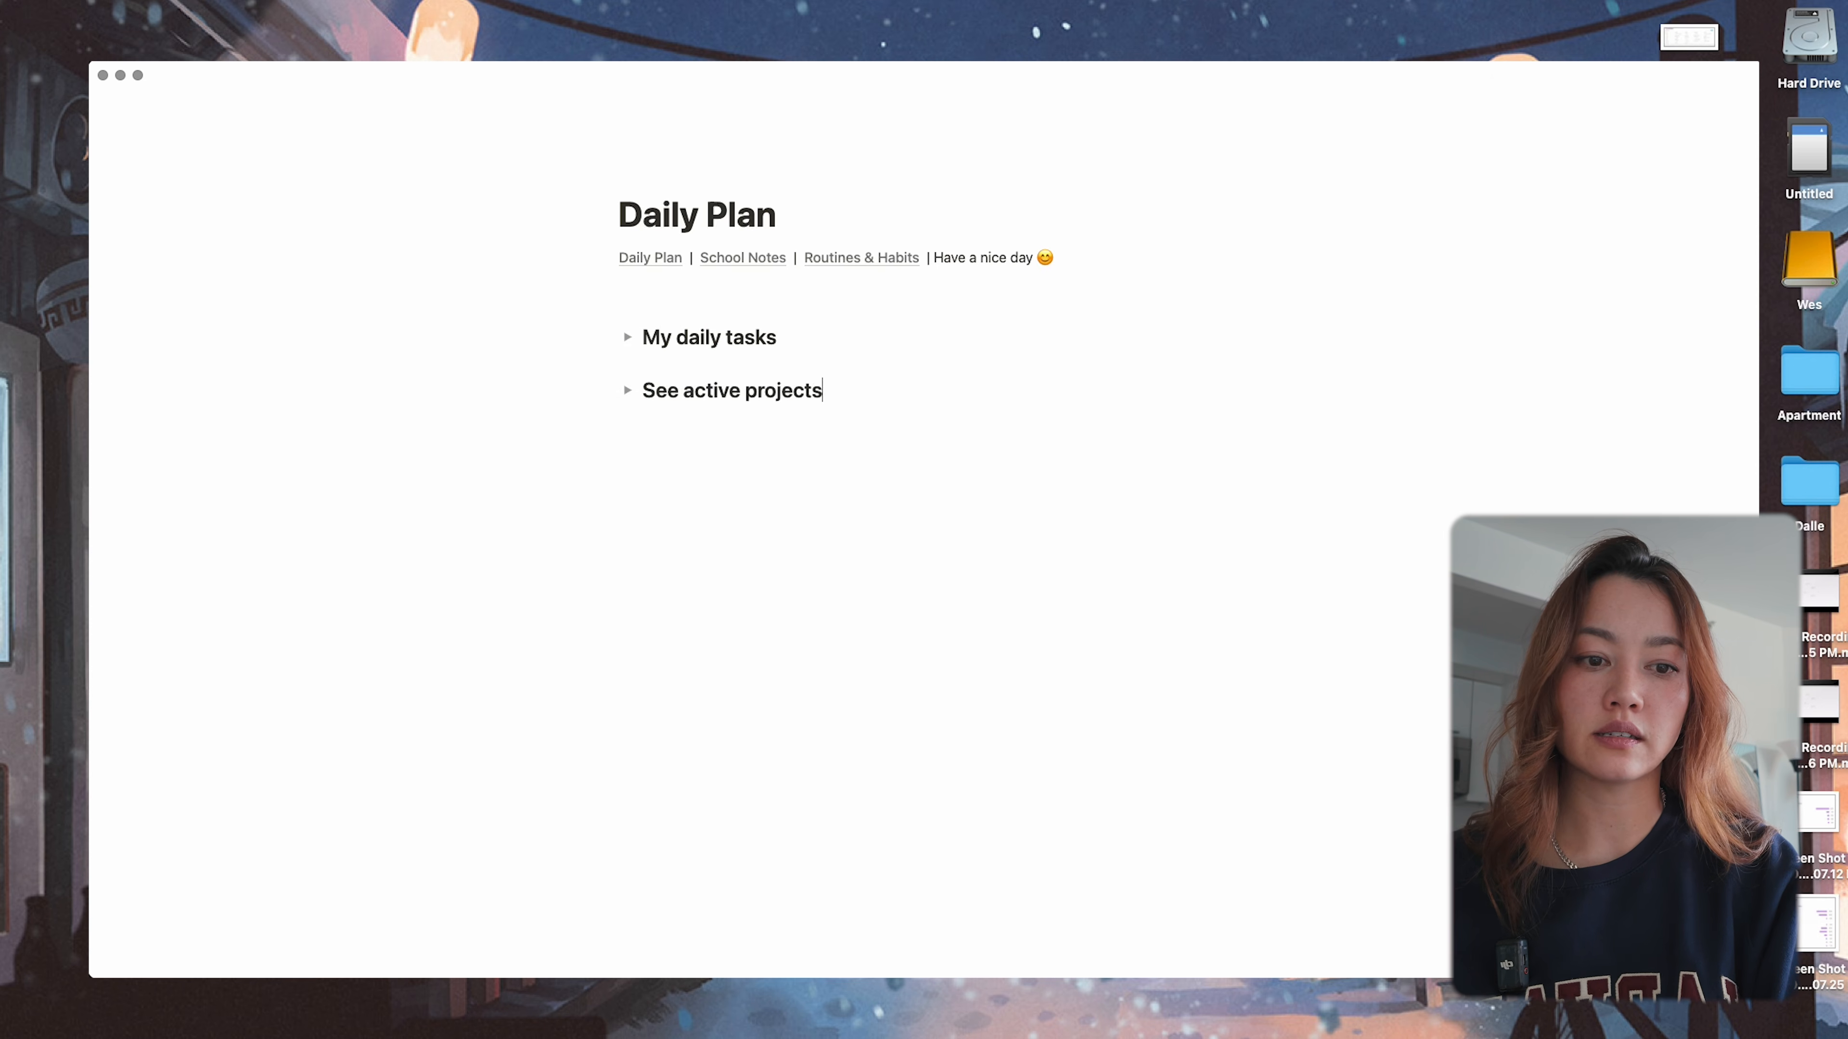
key(Return)
text(See my habits)
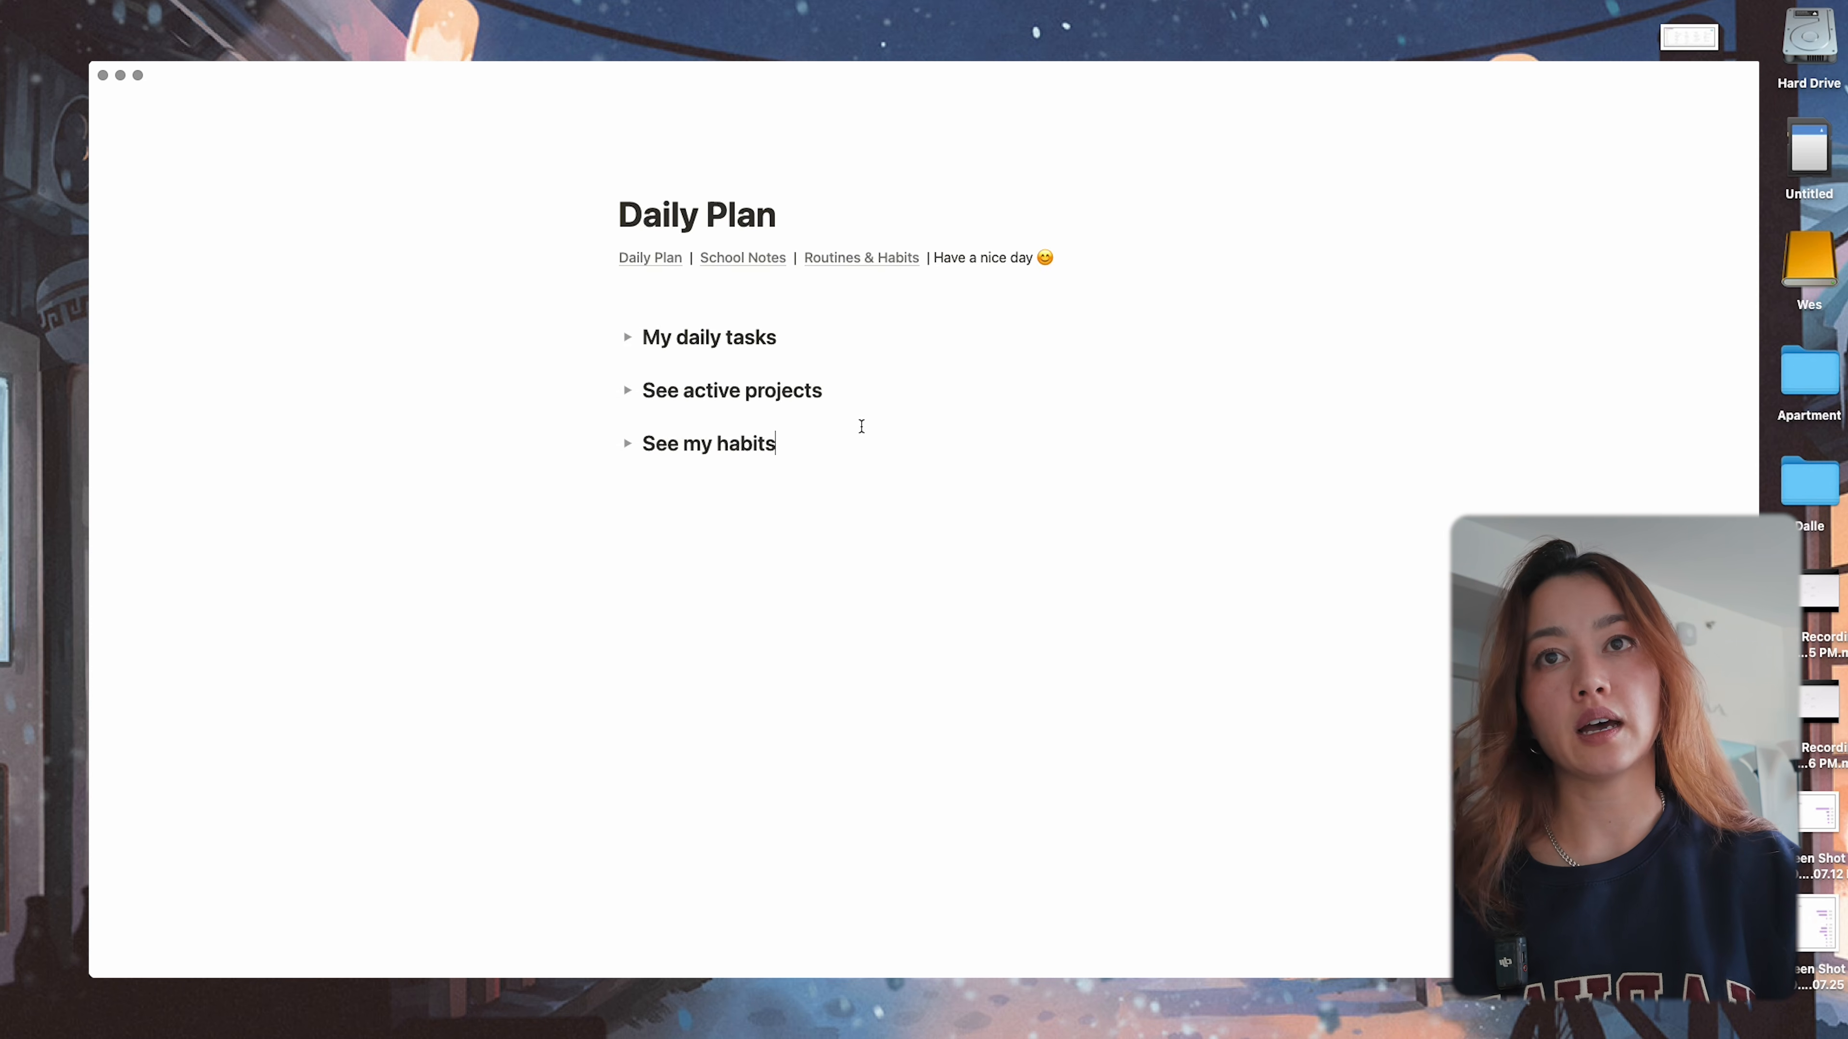
key(super+d)
drag(715, 496, 821, 505)
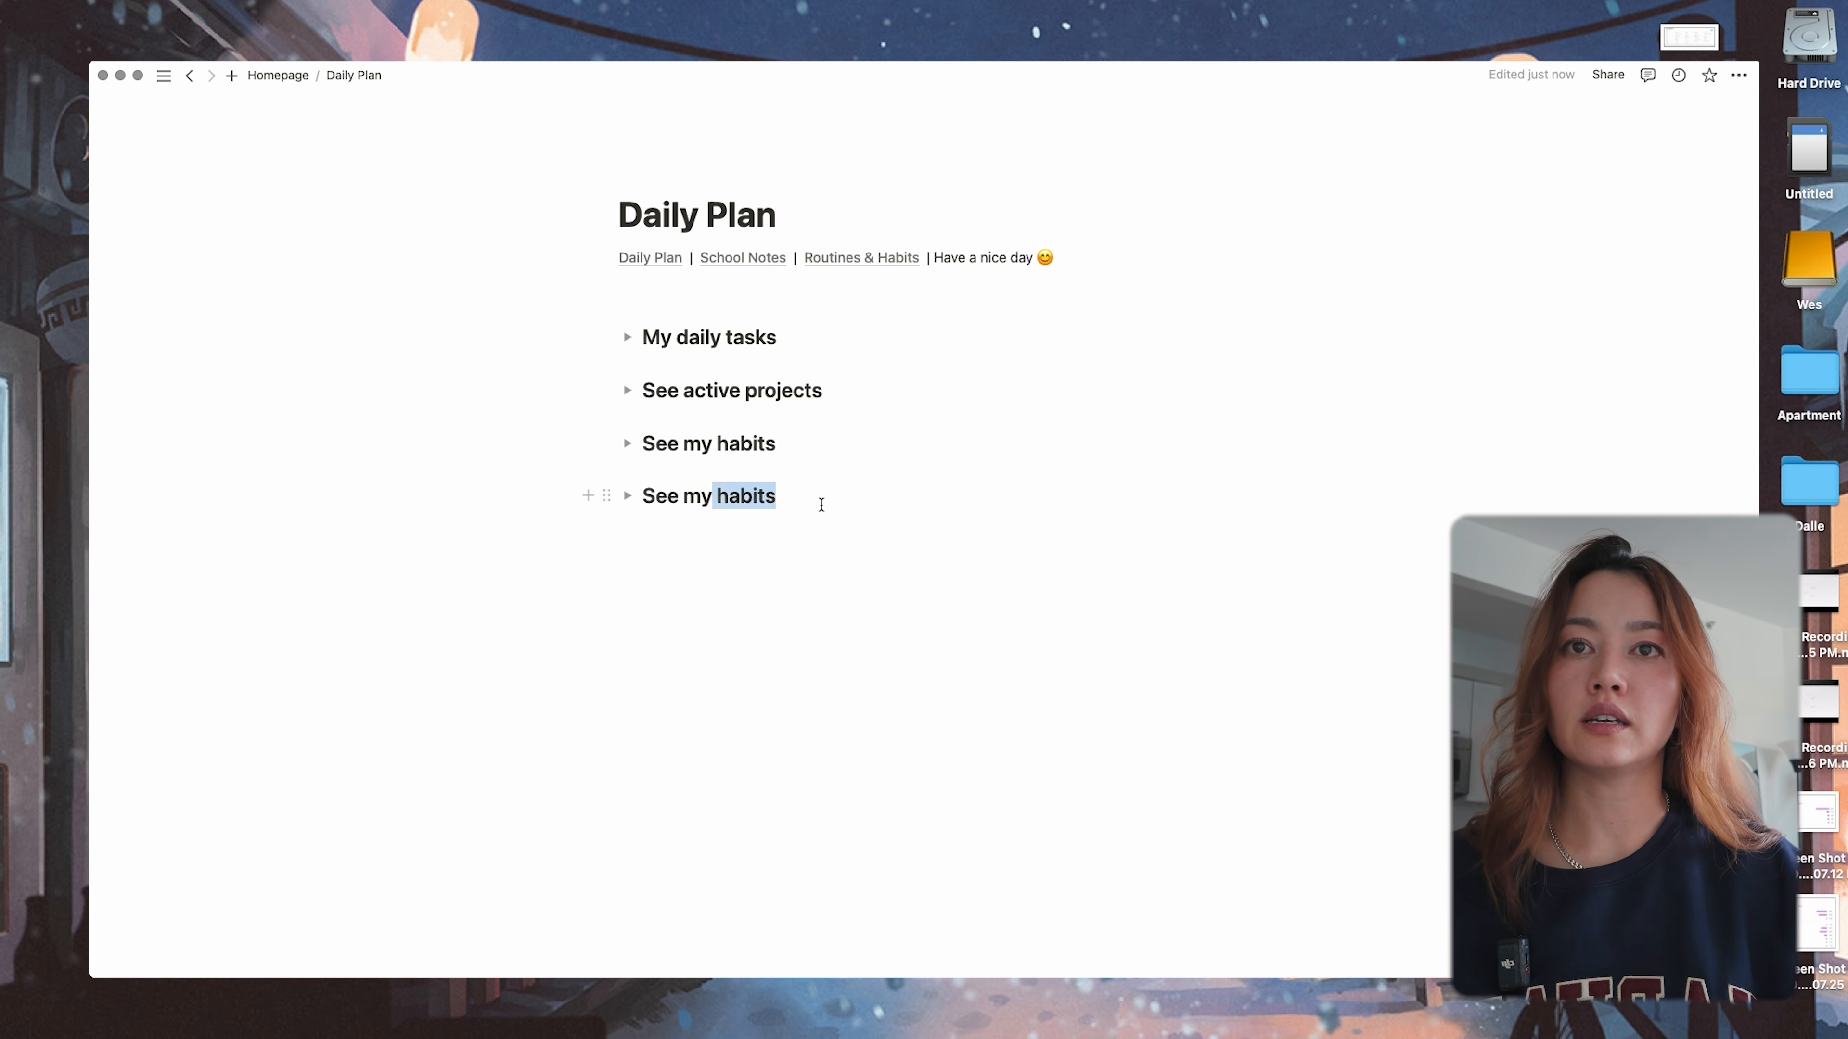
key(BackSpace)
key(BackSpace)
key(BackSpace)
text(new notes)
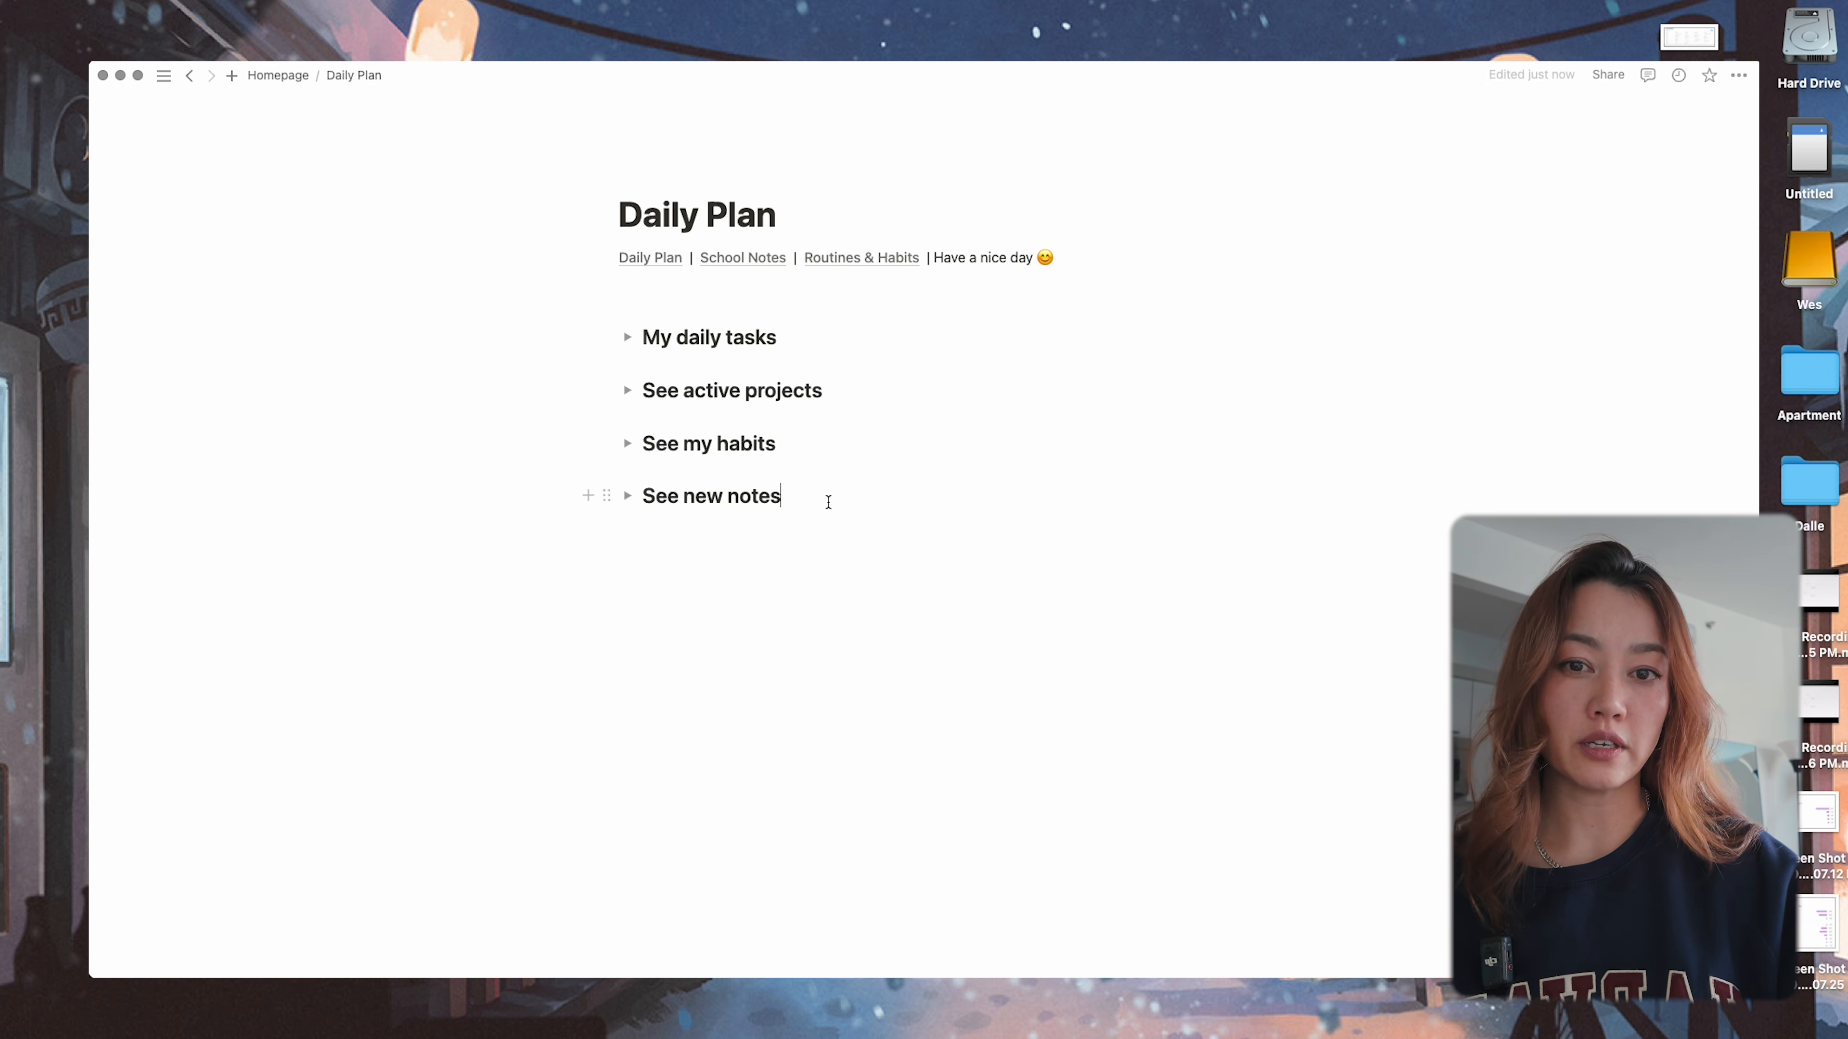
- Inside "My daily tasks", insert a linked view of the Tasks database copied from its Daily tasks view, and collapse the toggle
click(627, 337)
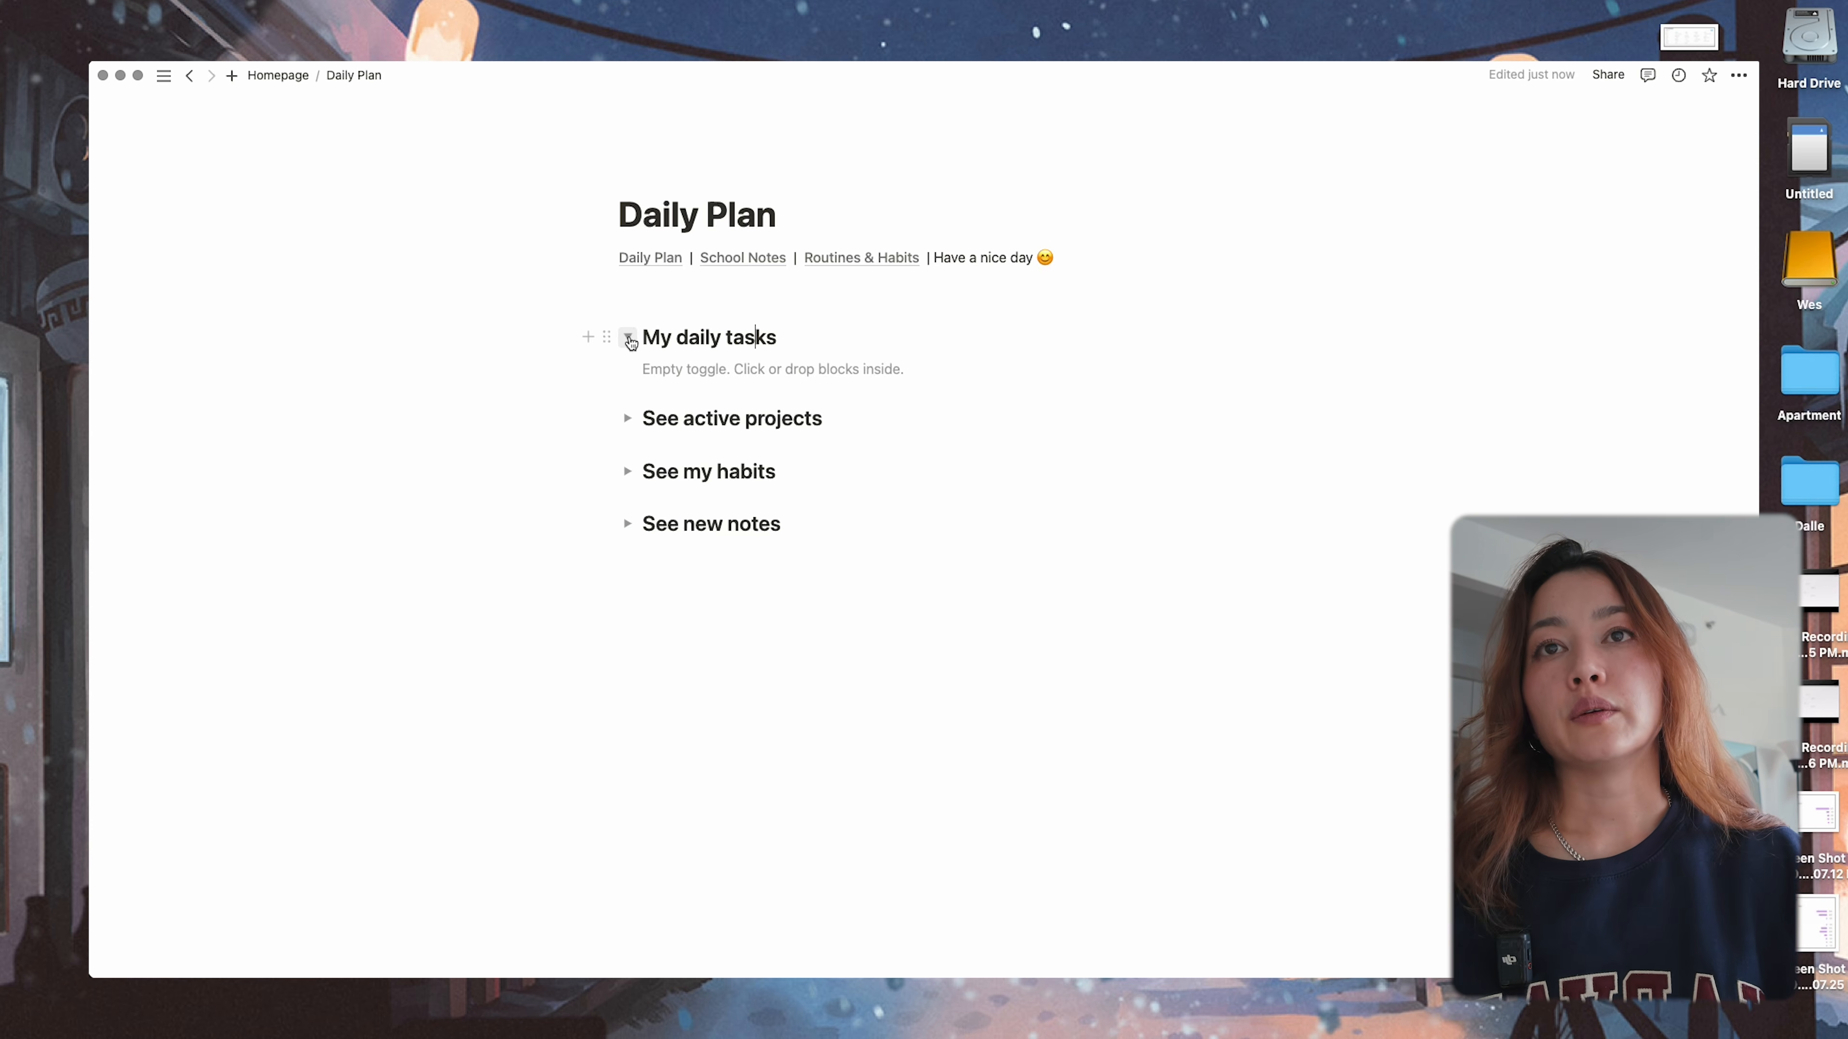
click(676, 367)
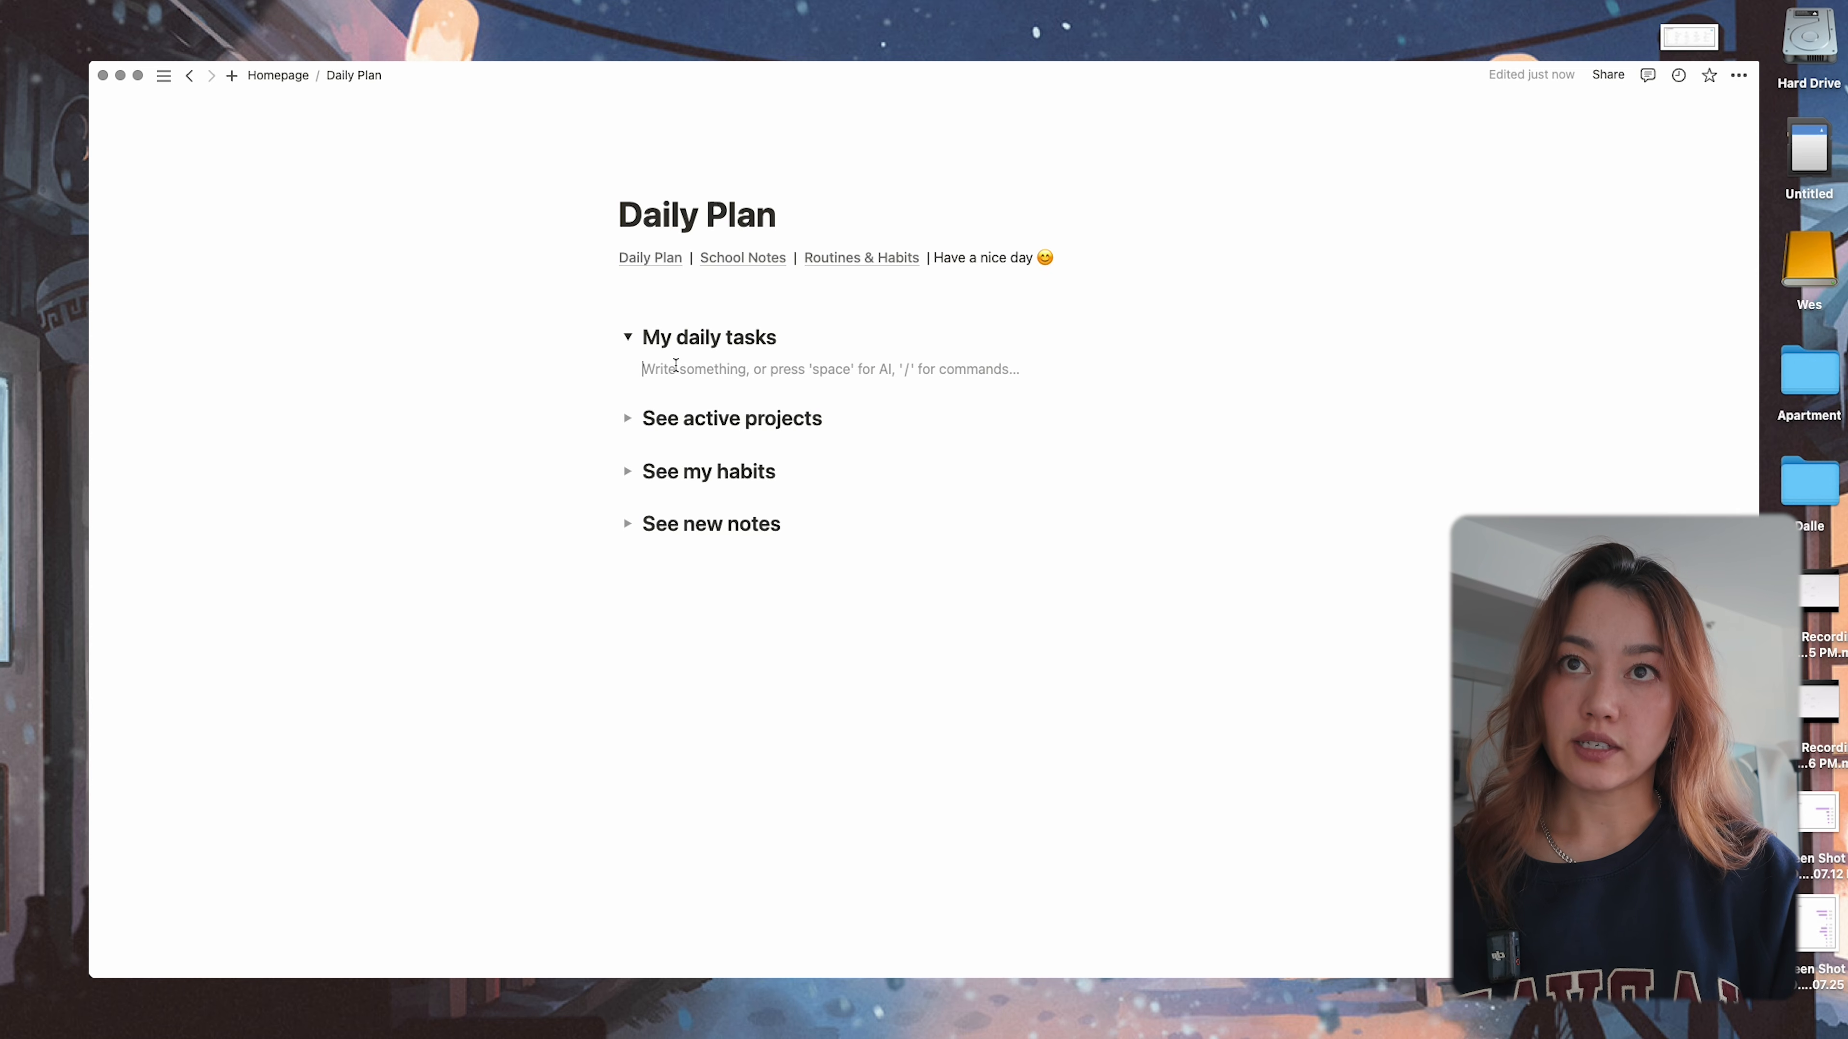
text(/)
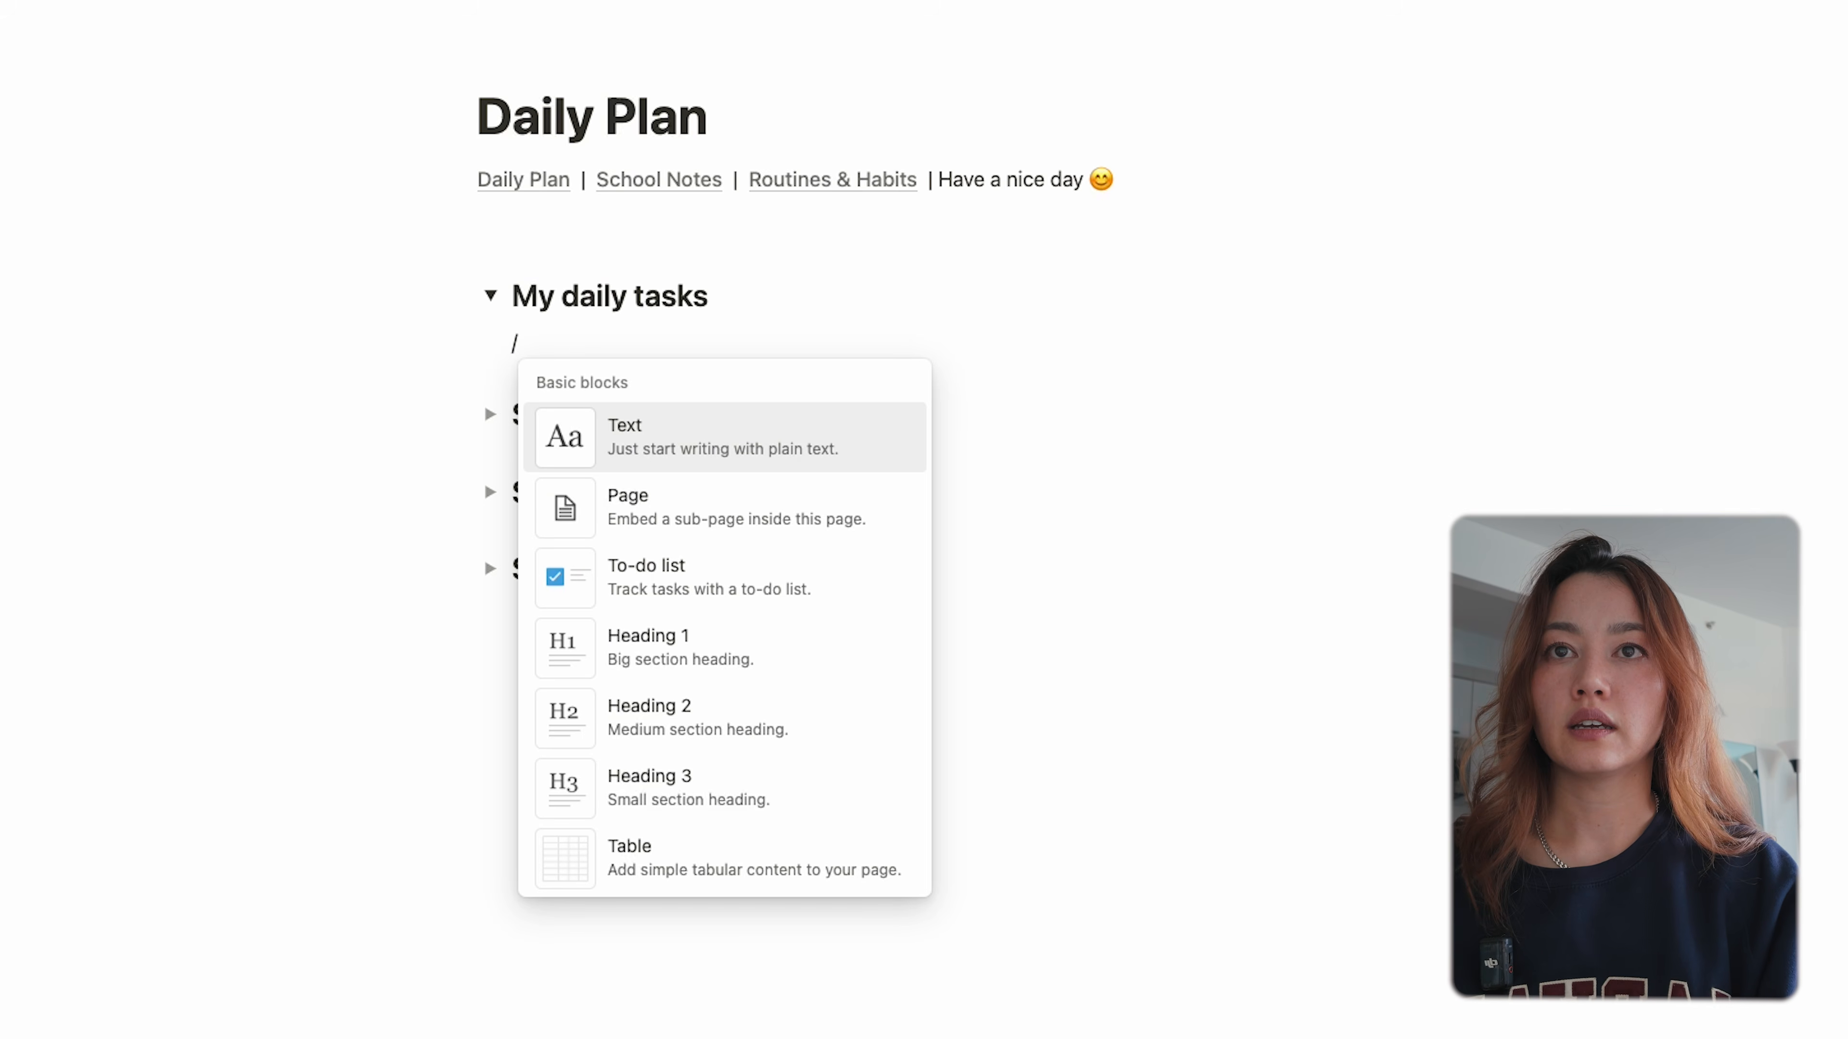
text(linked)
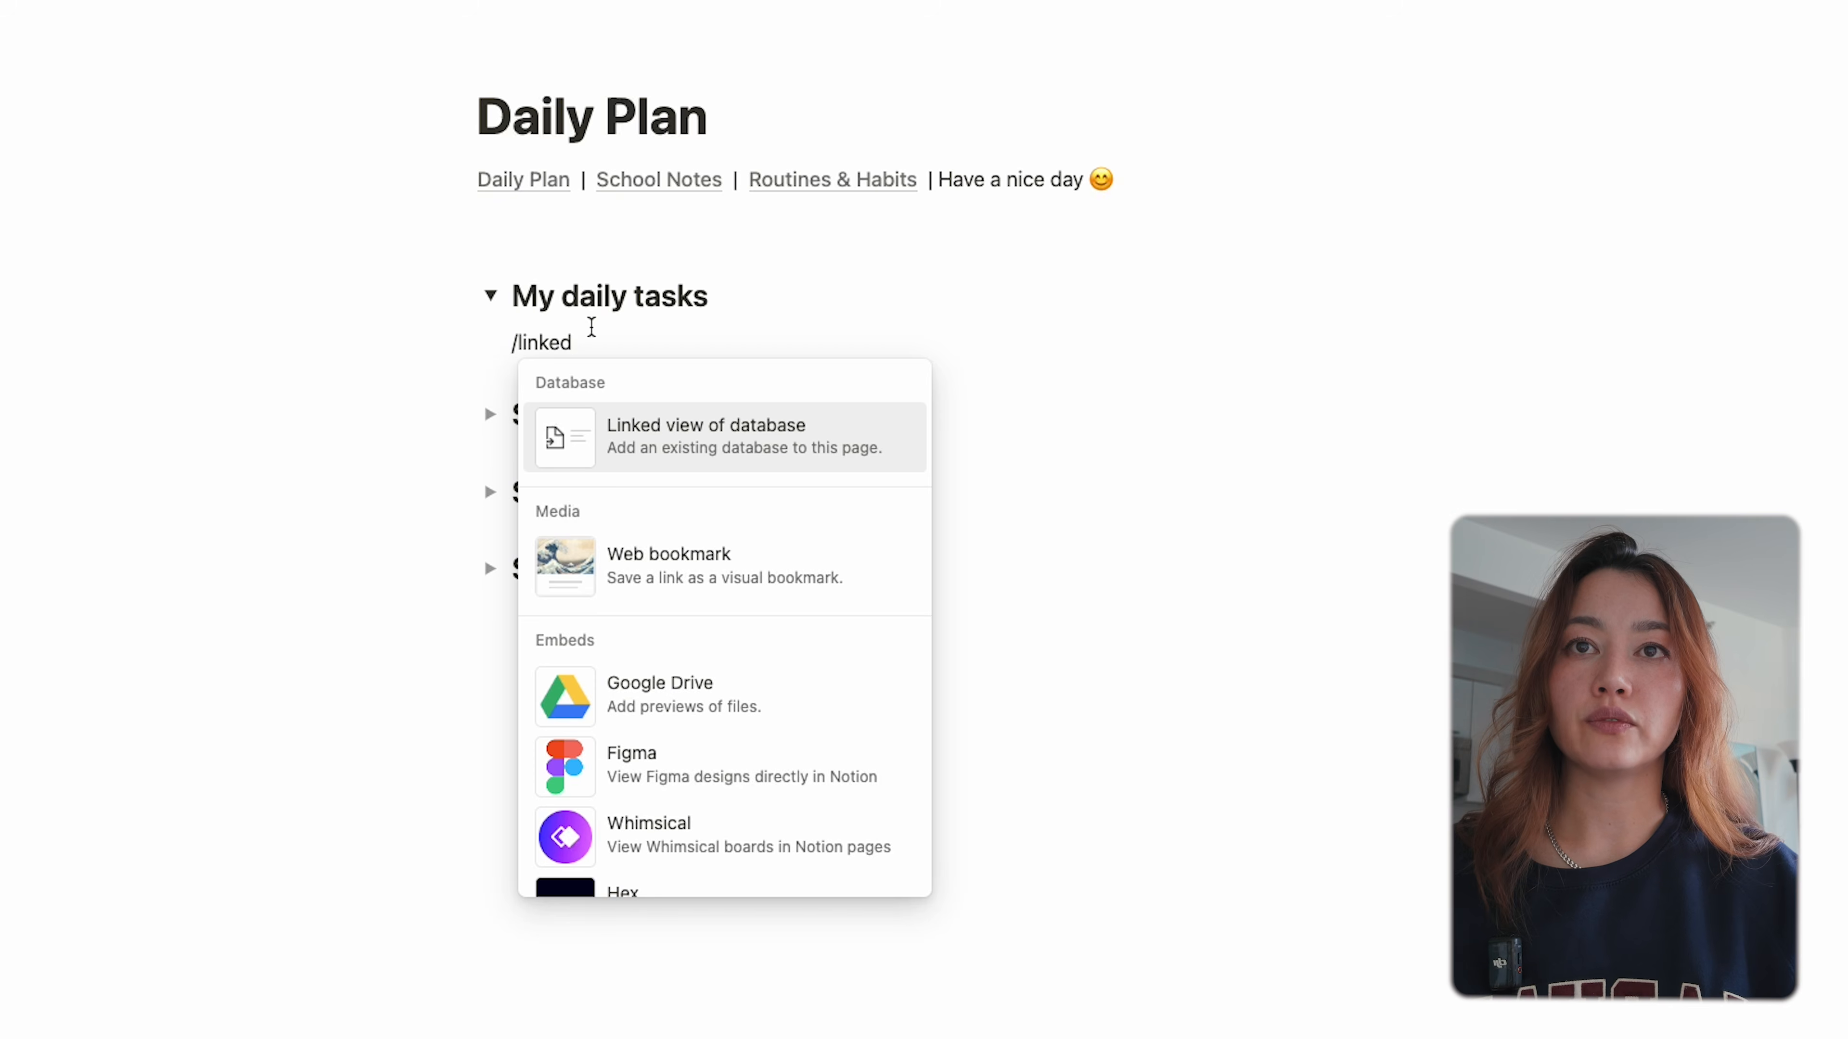
click(763, 431)
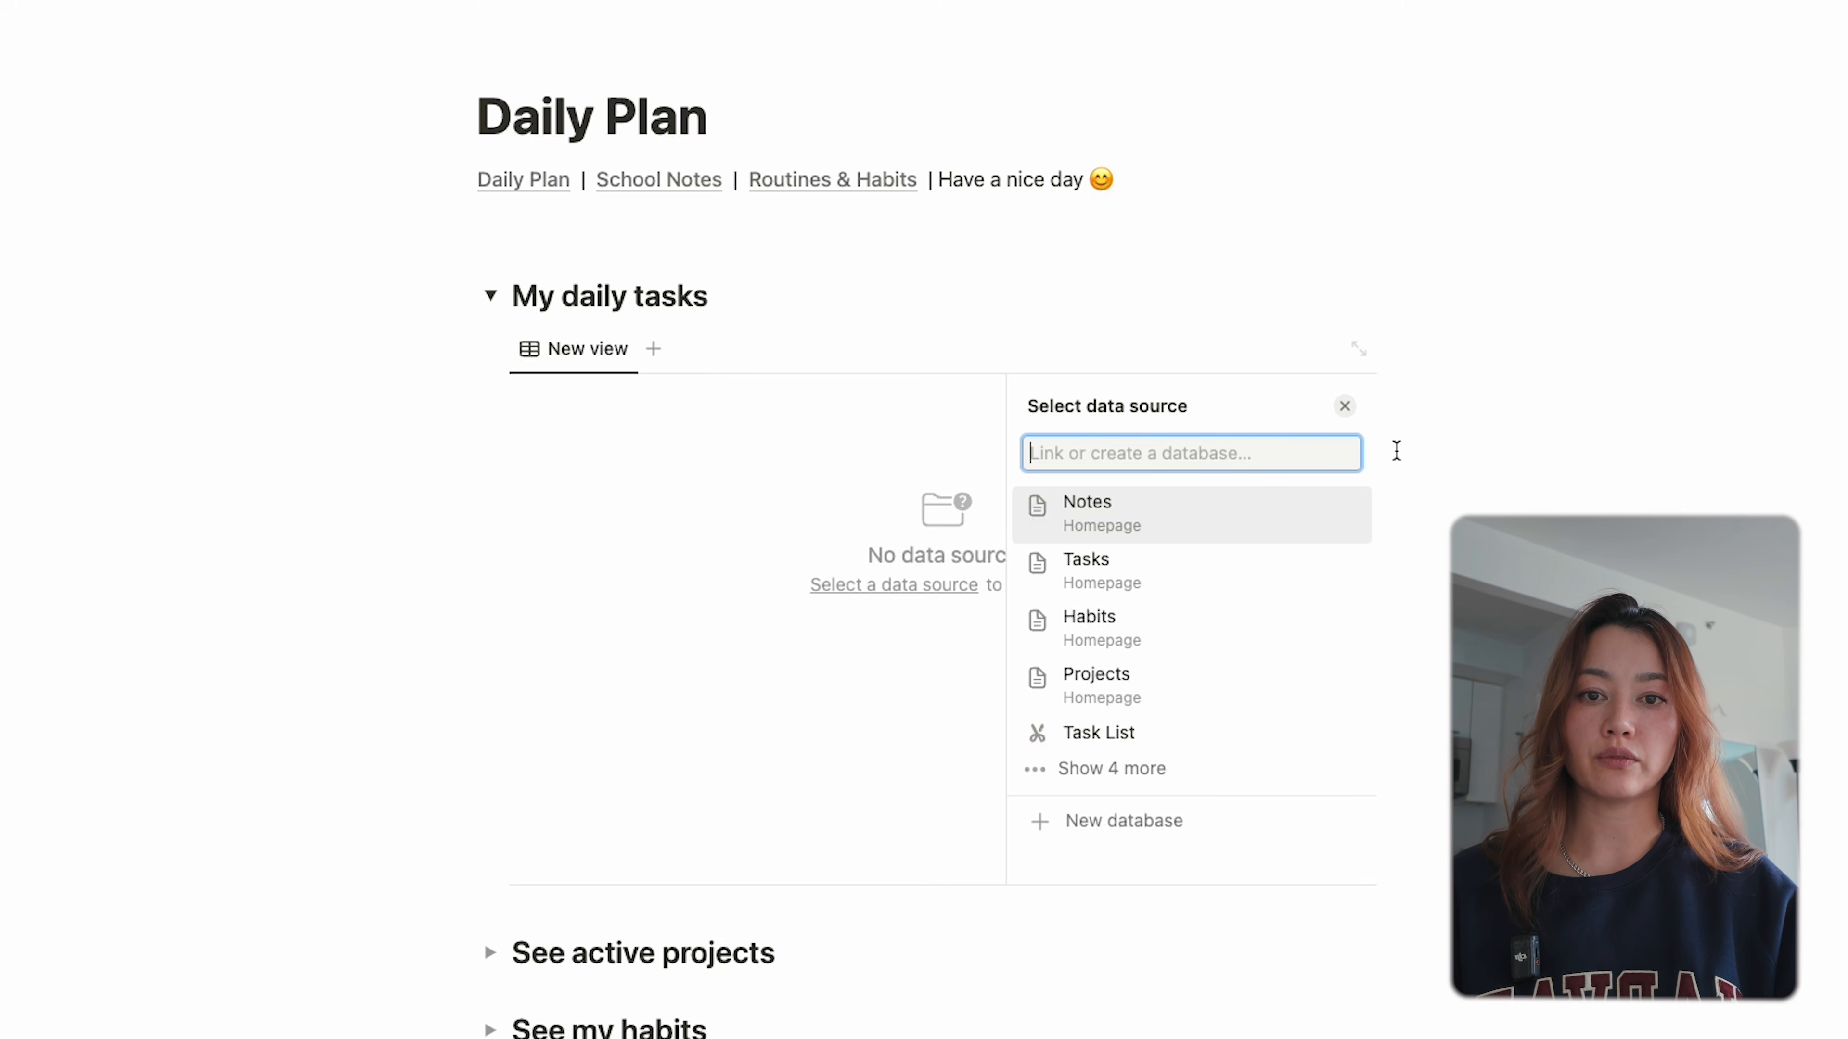
click(1229, 569)
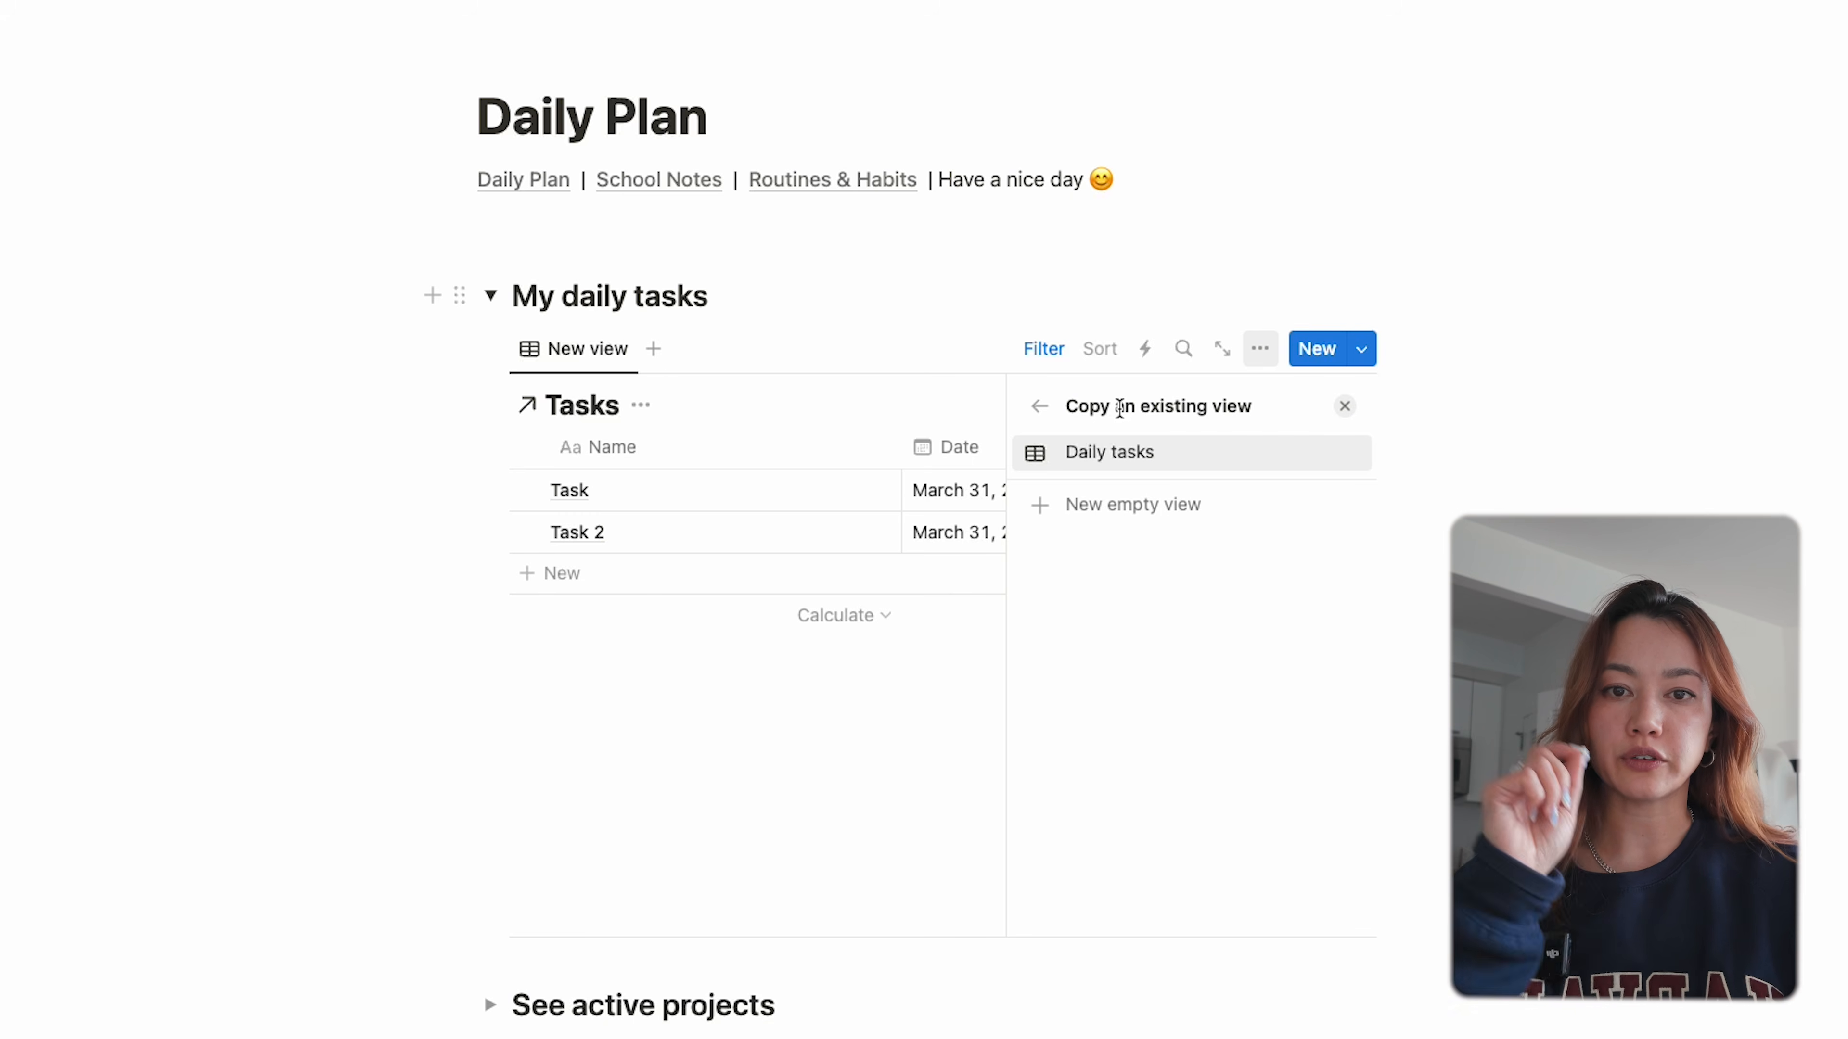
click(1114, 459)
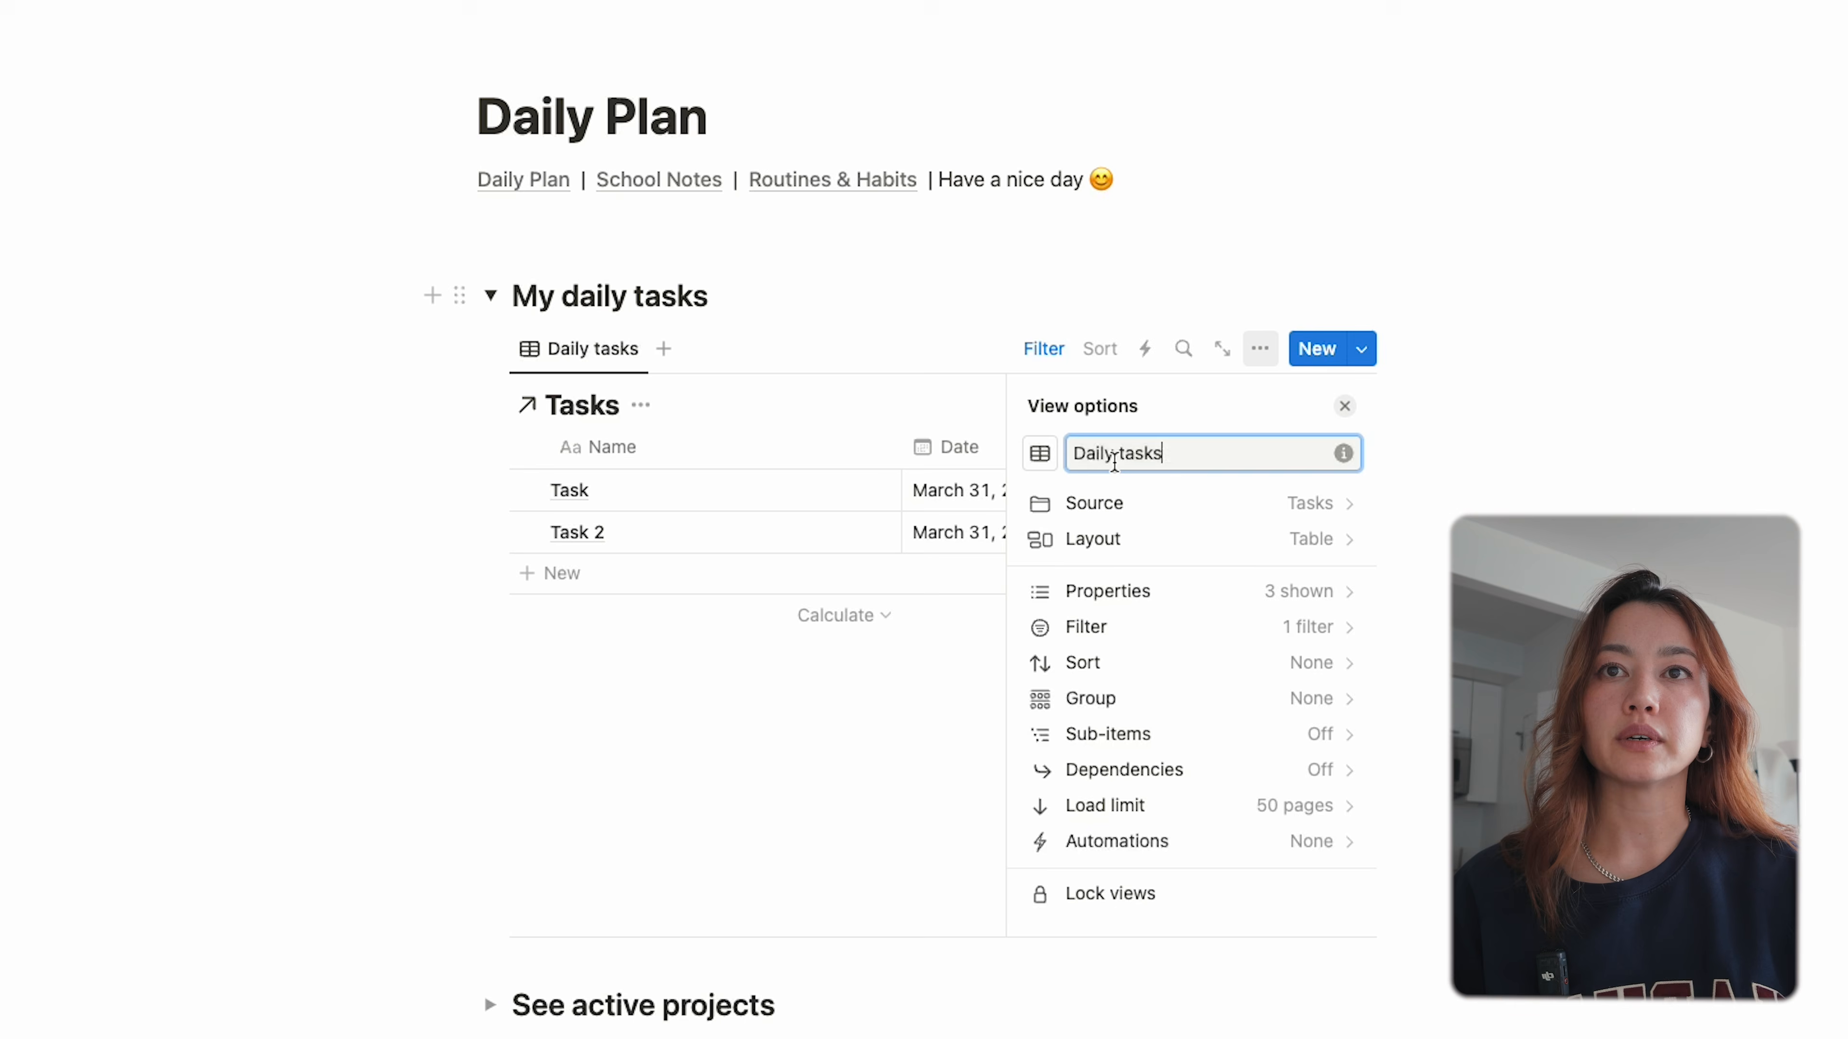
click(878, 310)
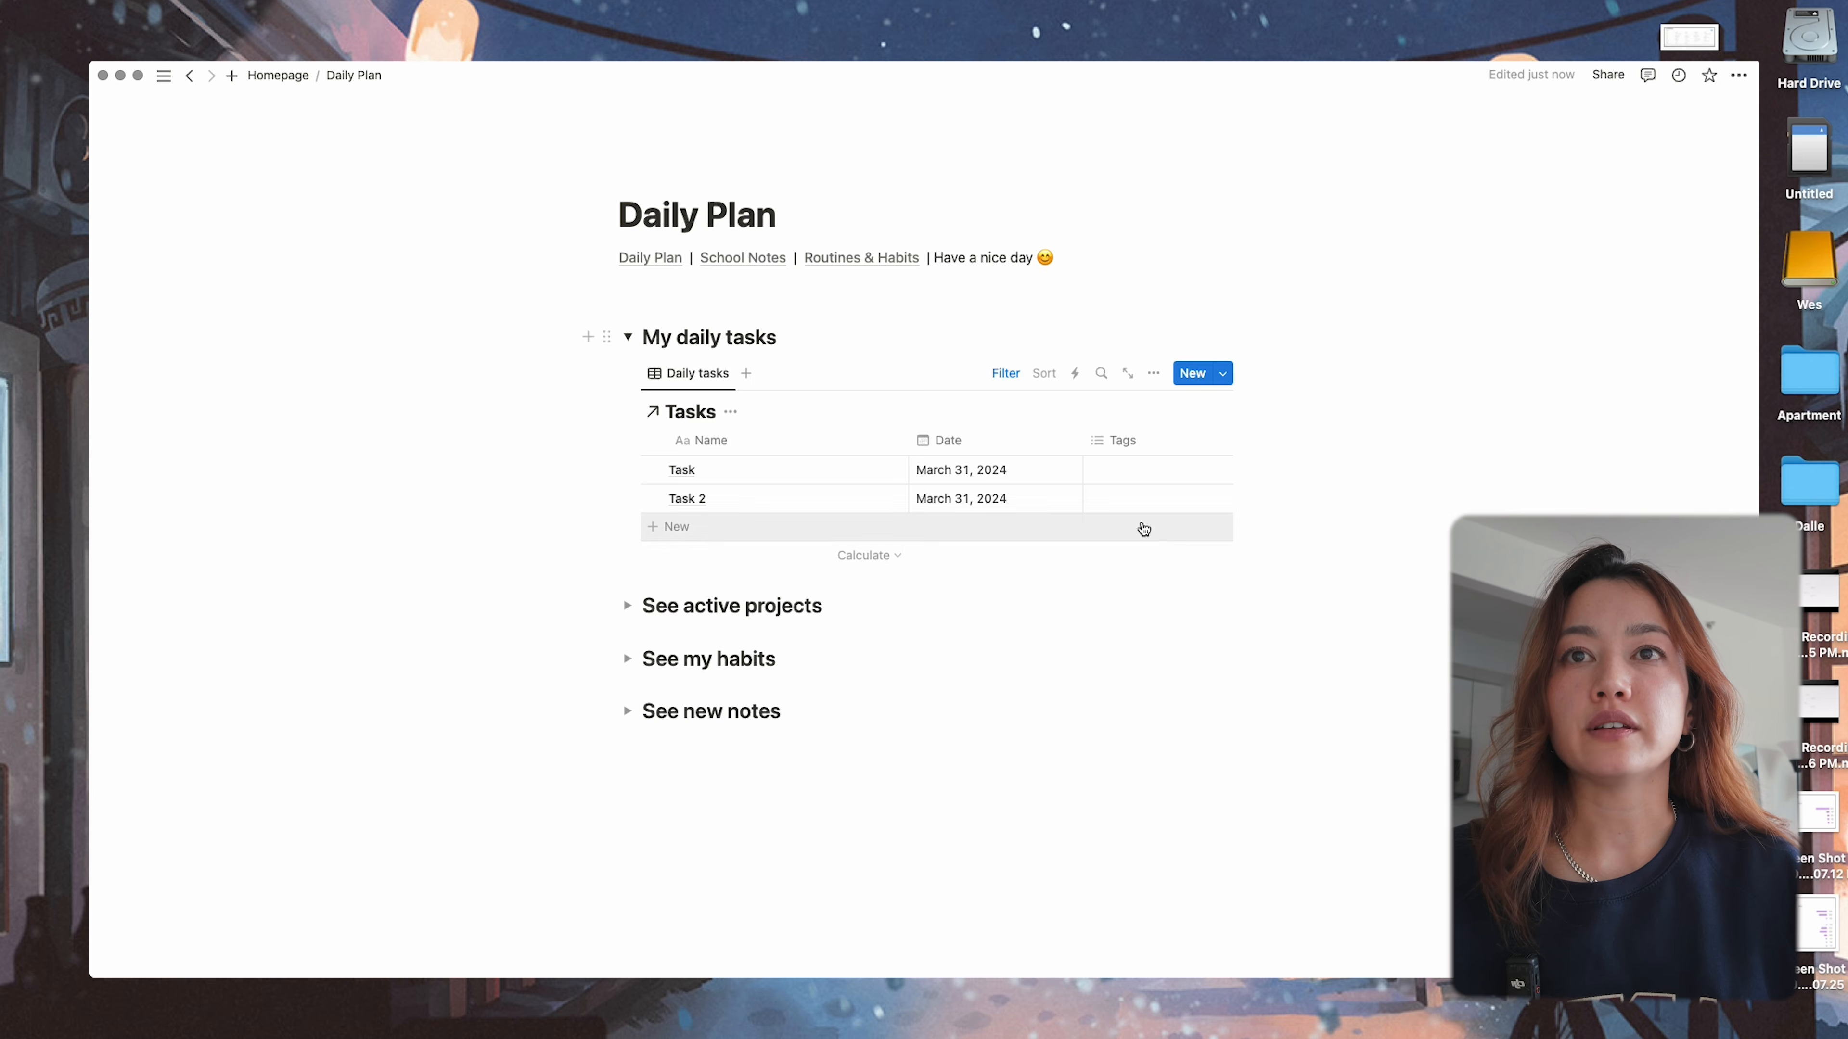
click(629, 338)
click(630, 339)
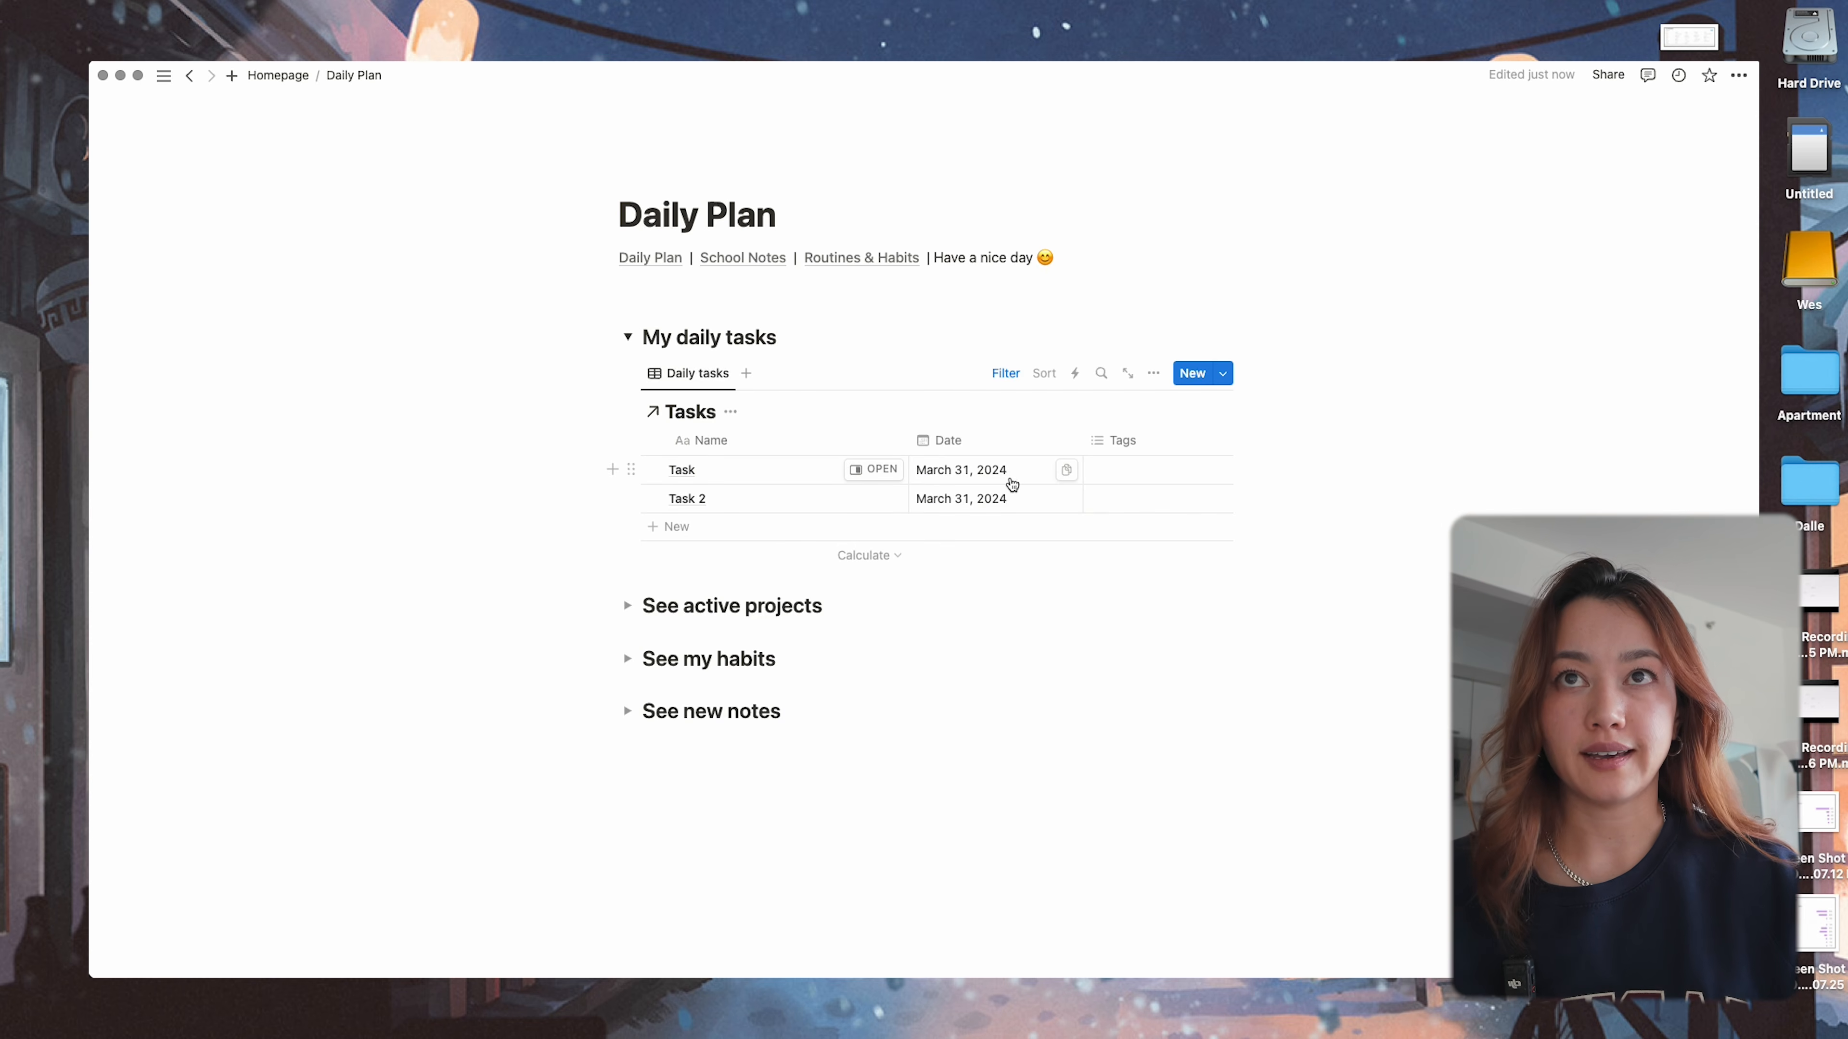
key(Escape)
key(super+Return)
- Inside "See new notes", insert a linked view of the Notes database showing New notes, and check it alongside the daily tasks
click(627, 496)
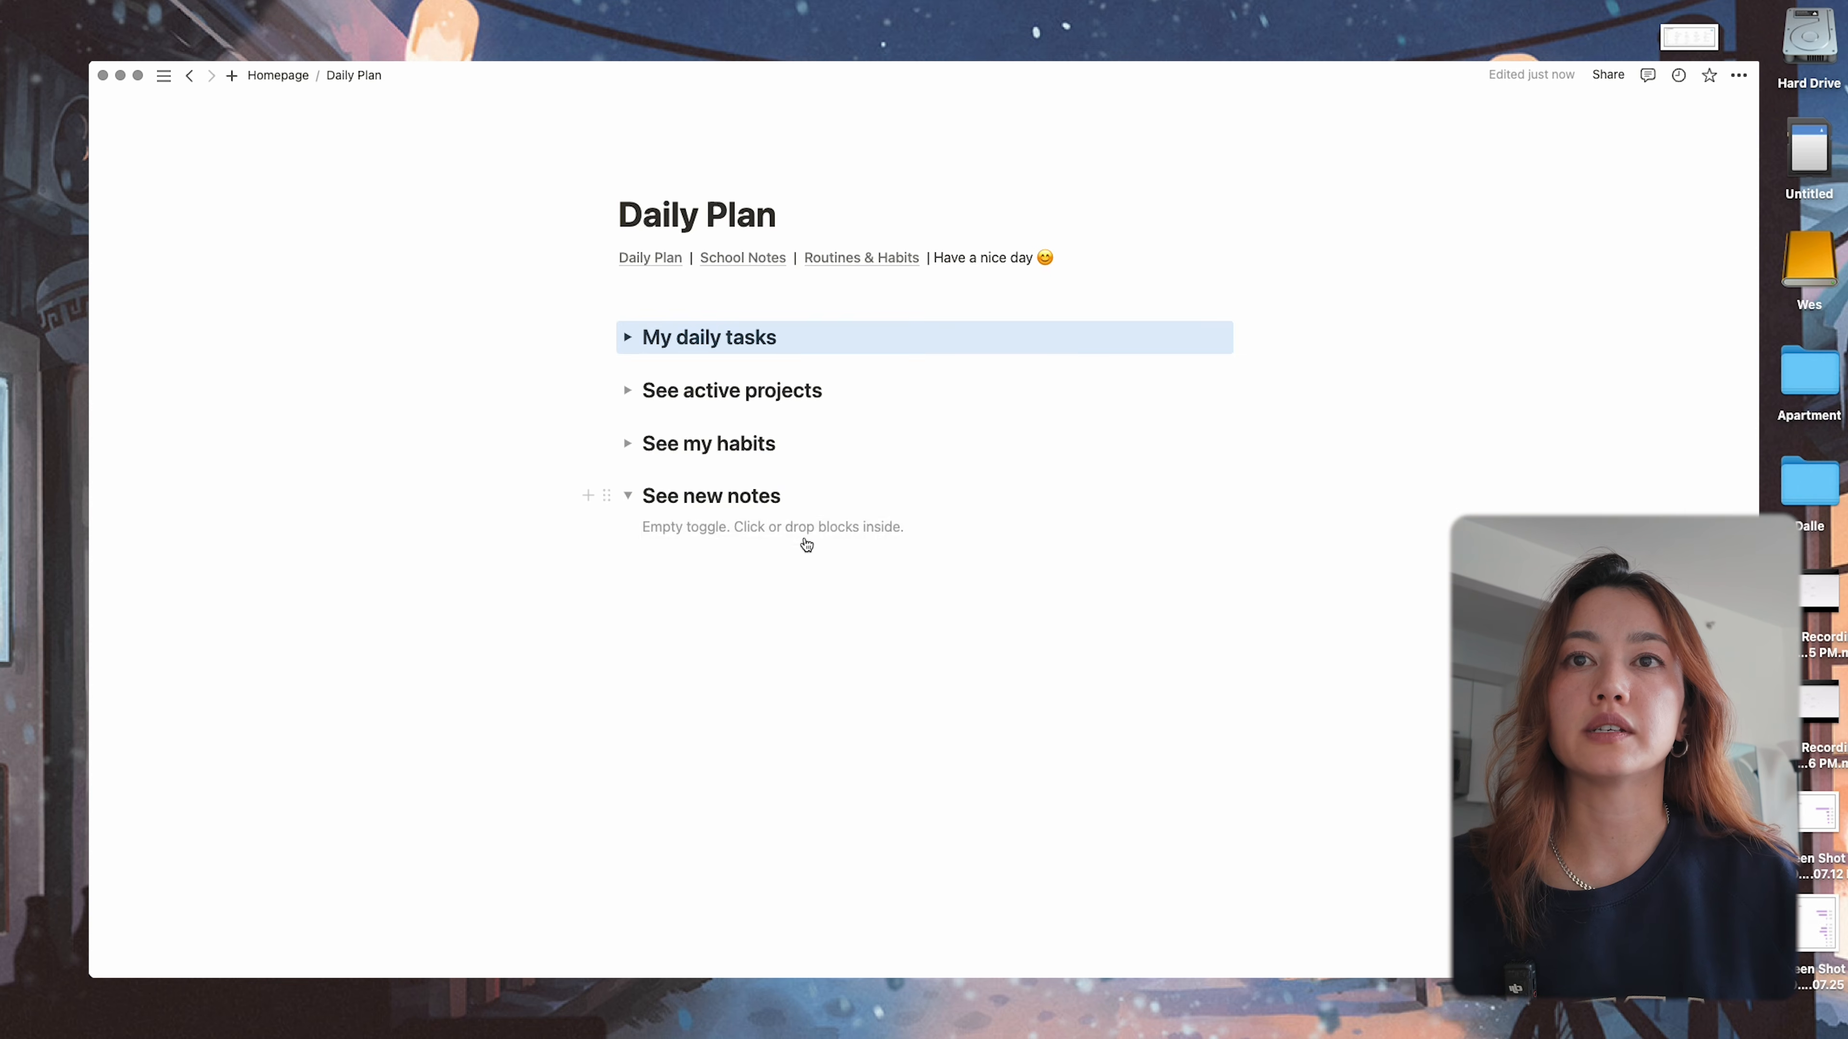
click(809, 542)
text(/link)
key(Return)
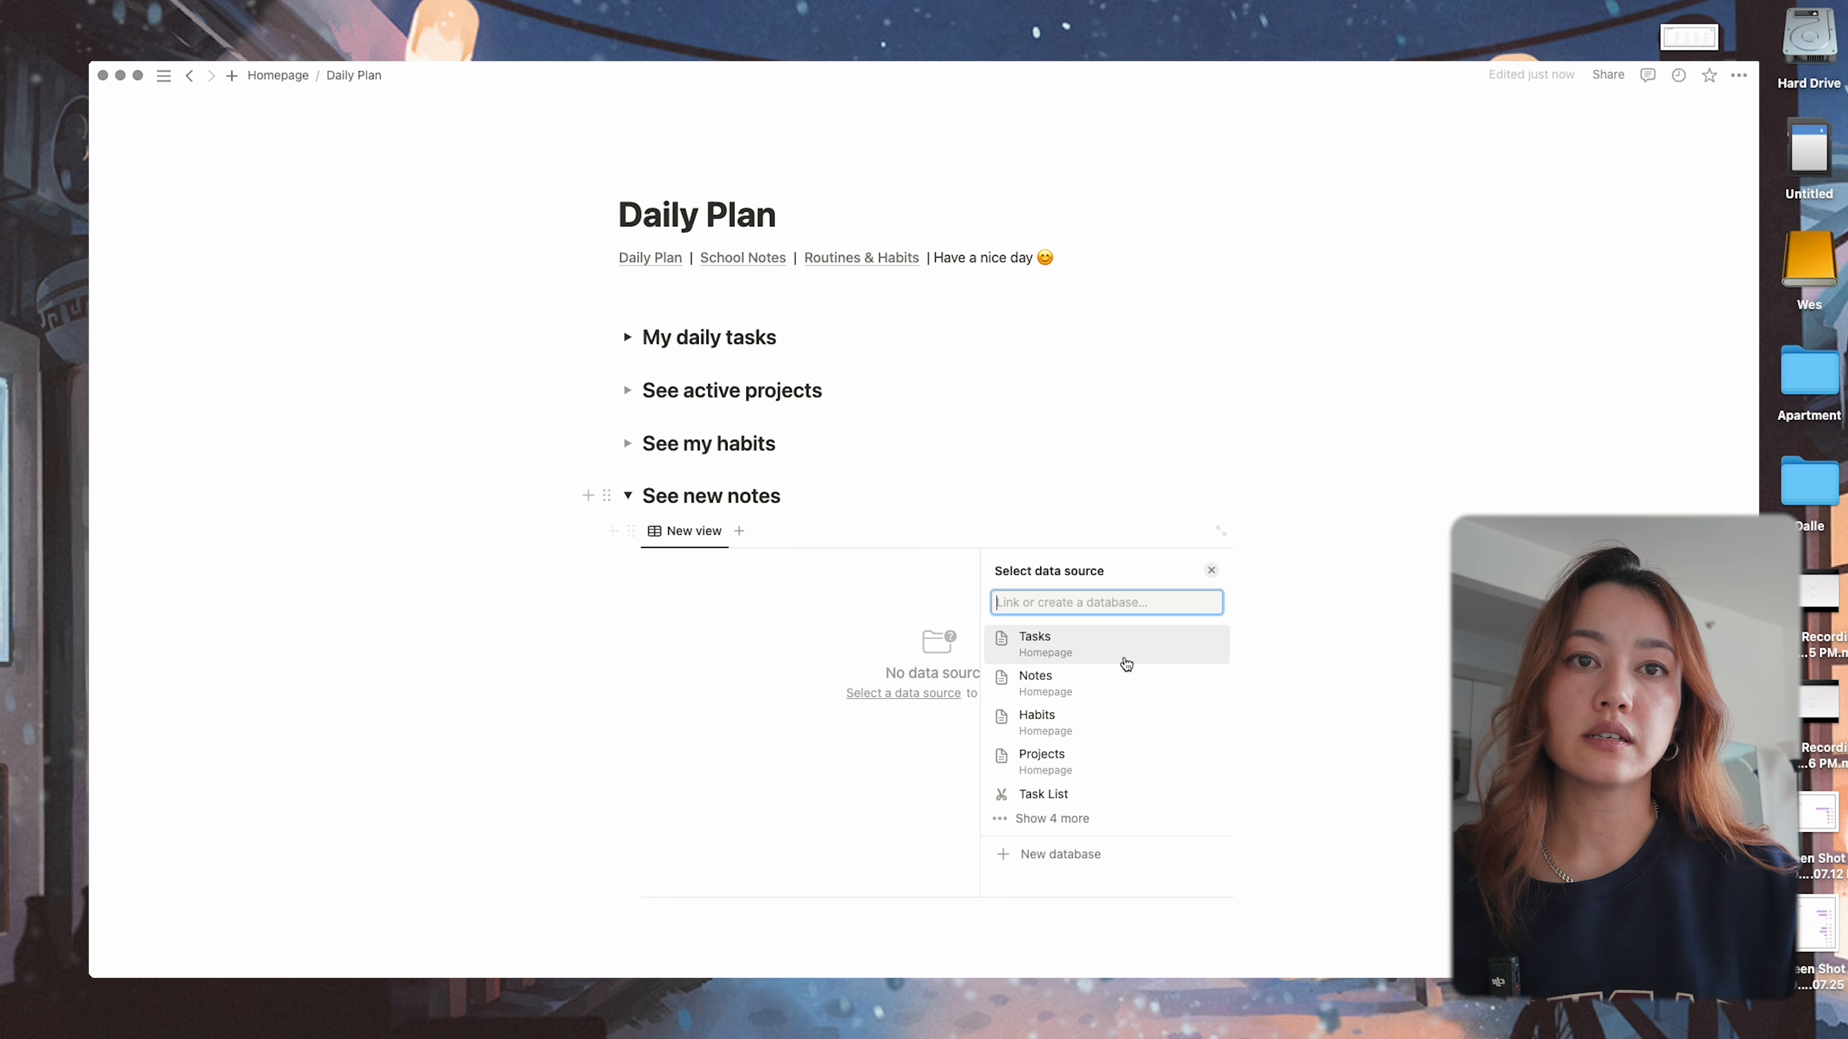
click(1130, 691)
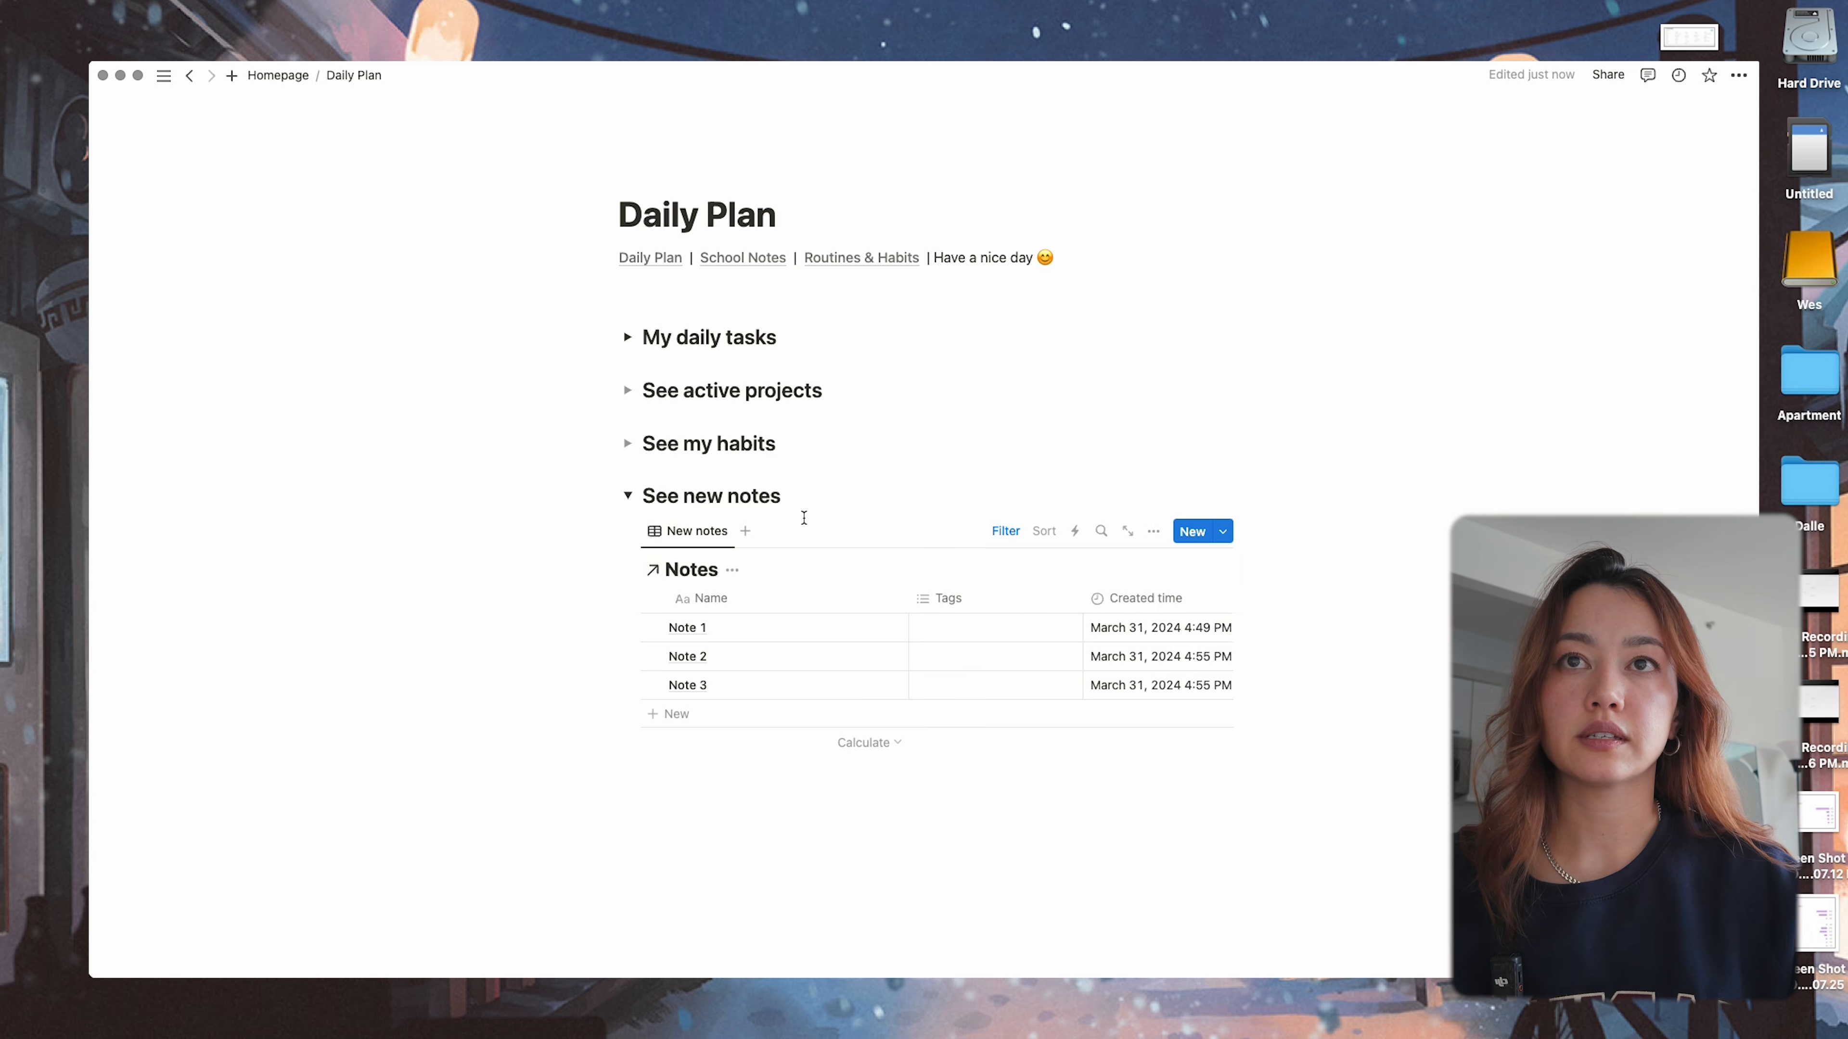
click(627, 337)
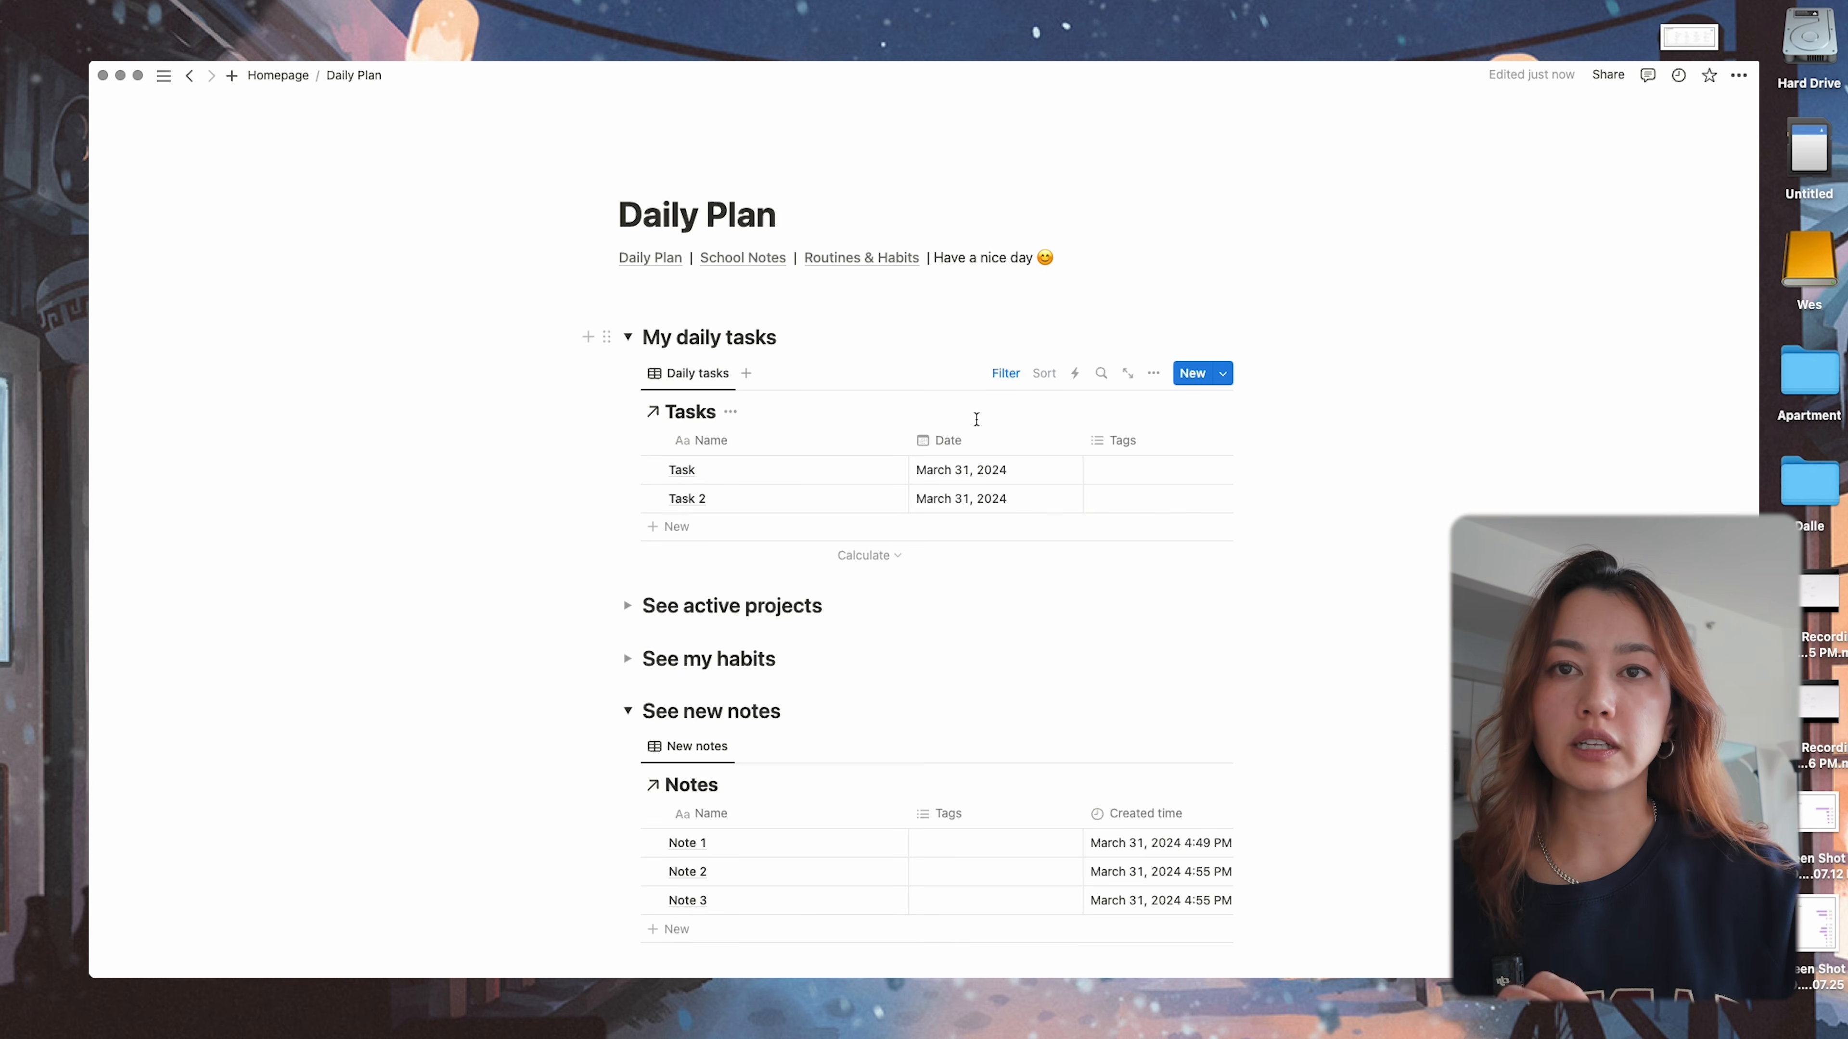
scroll(1361, 550, down, 5)
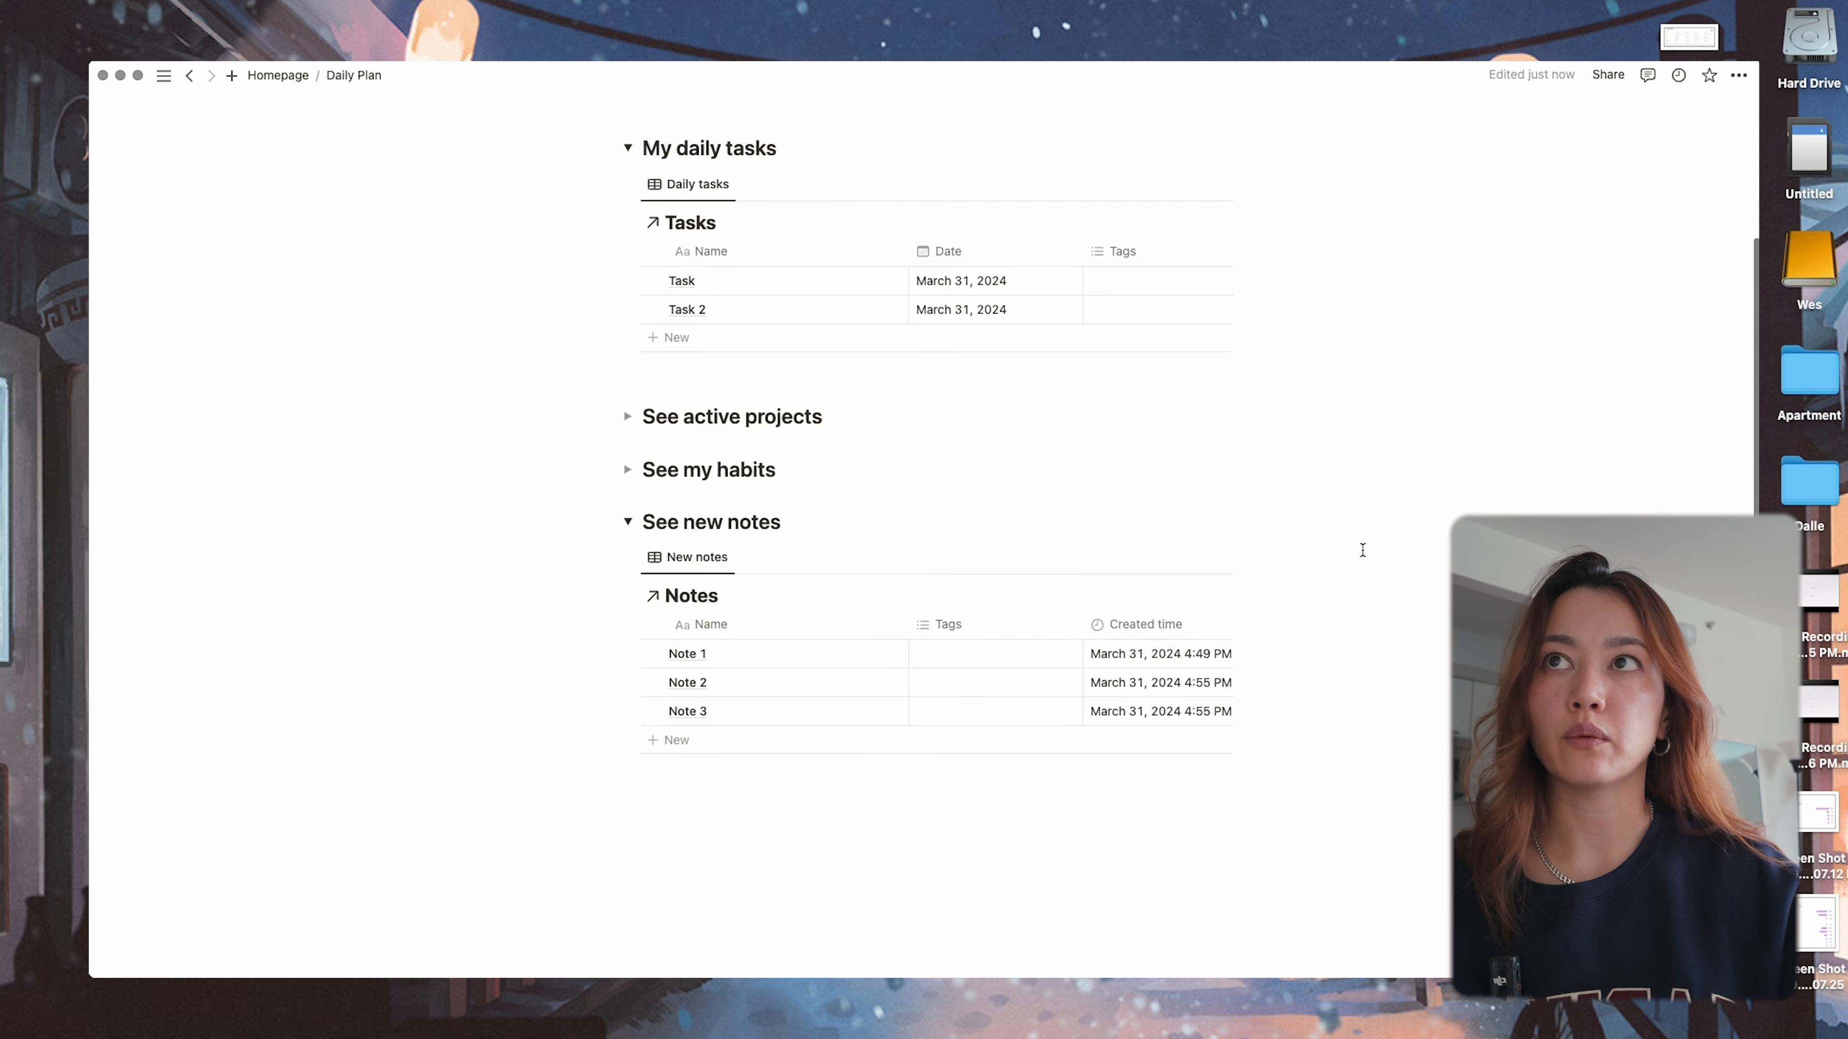
scroll(1363, 551, up, 4)
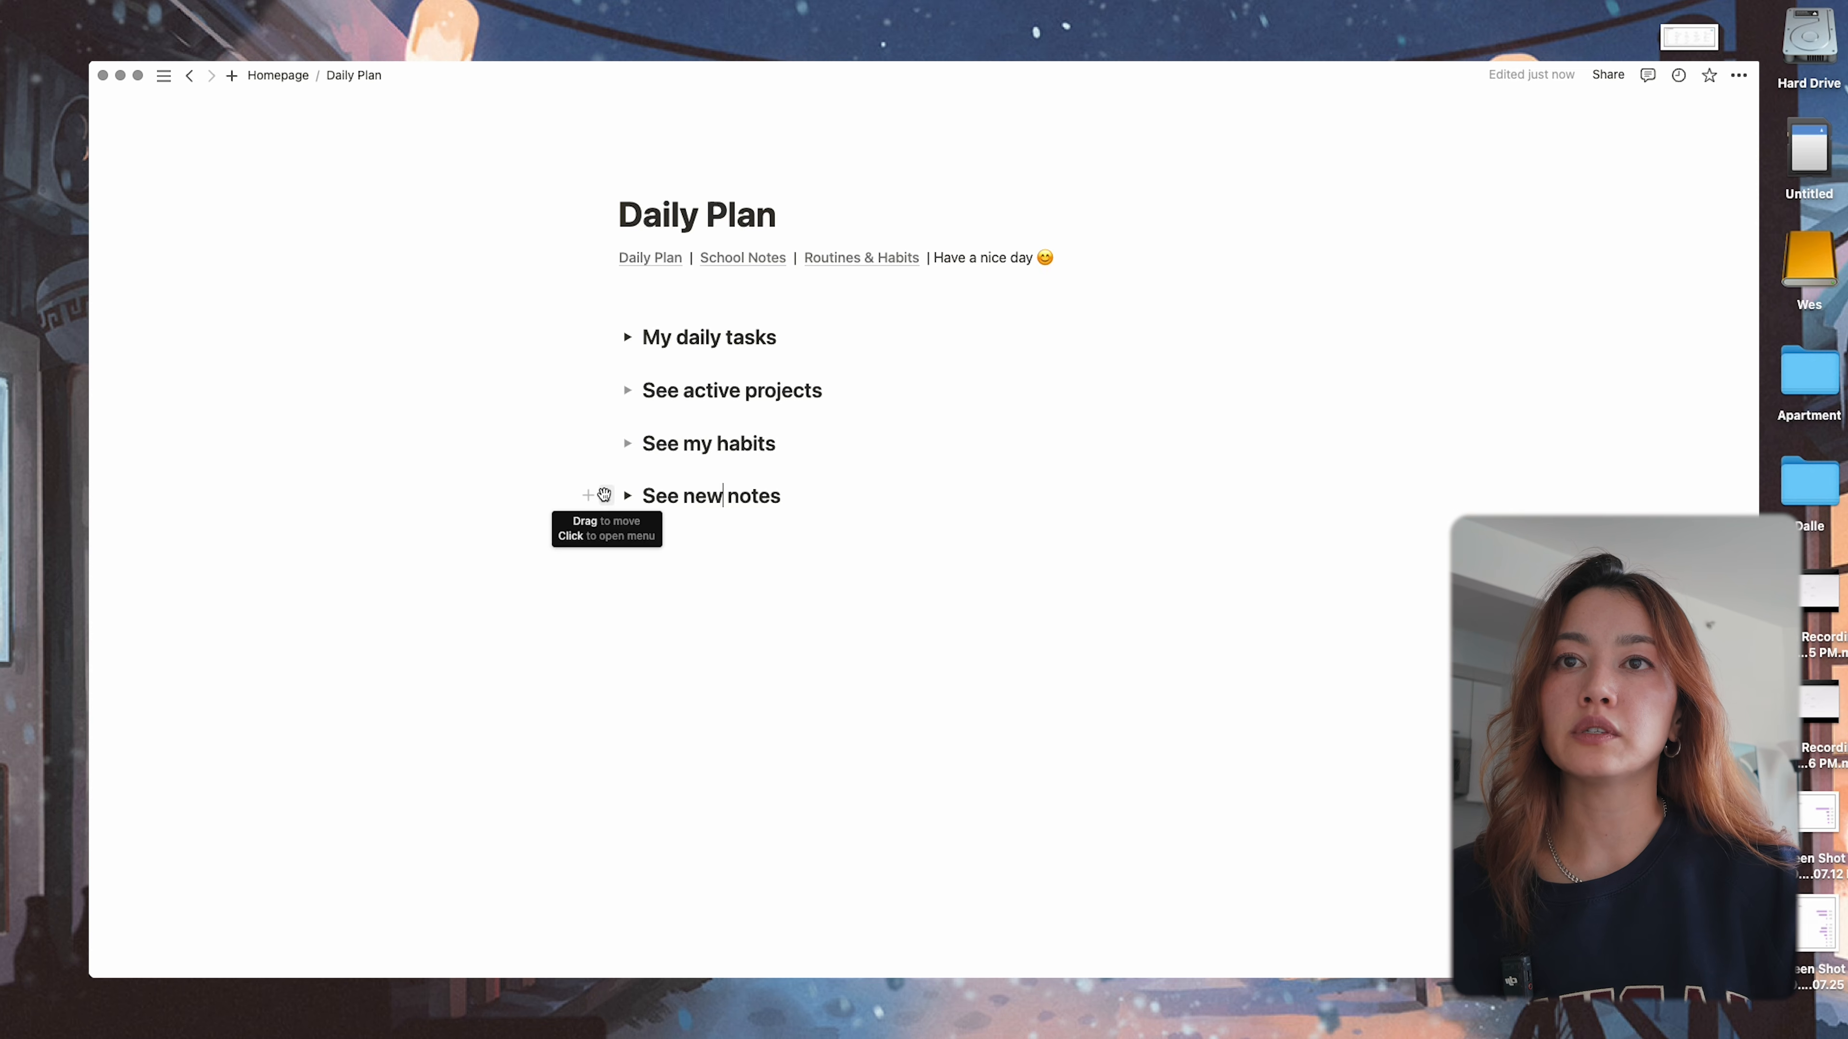
- Copy the "See new notes" toggle from Daily Plan into the School Notes page, below the navigation bar, and expand it
click(604, 495)
key(Escape)
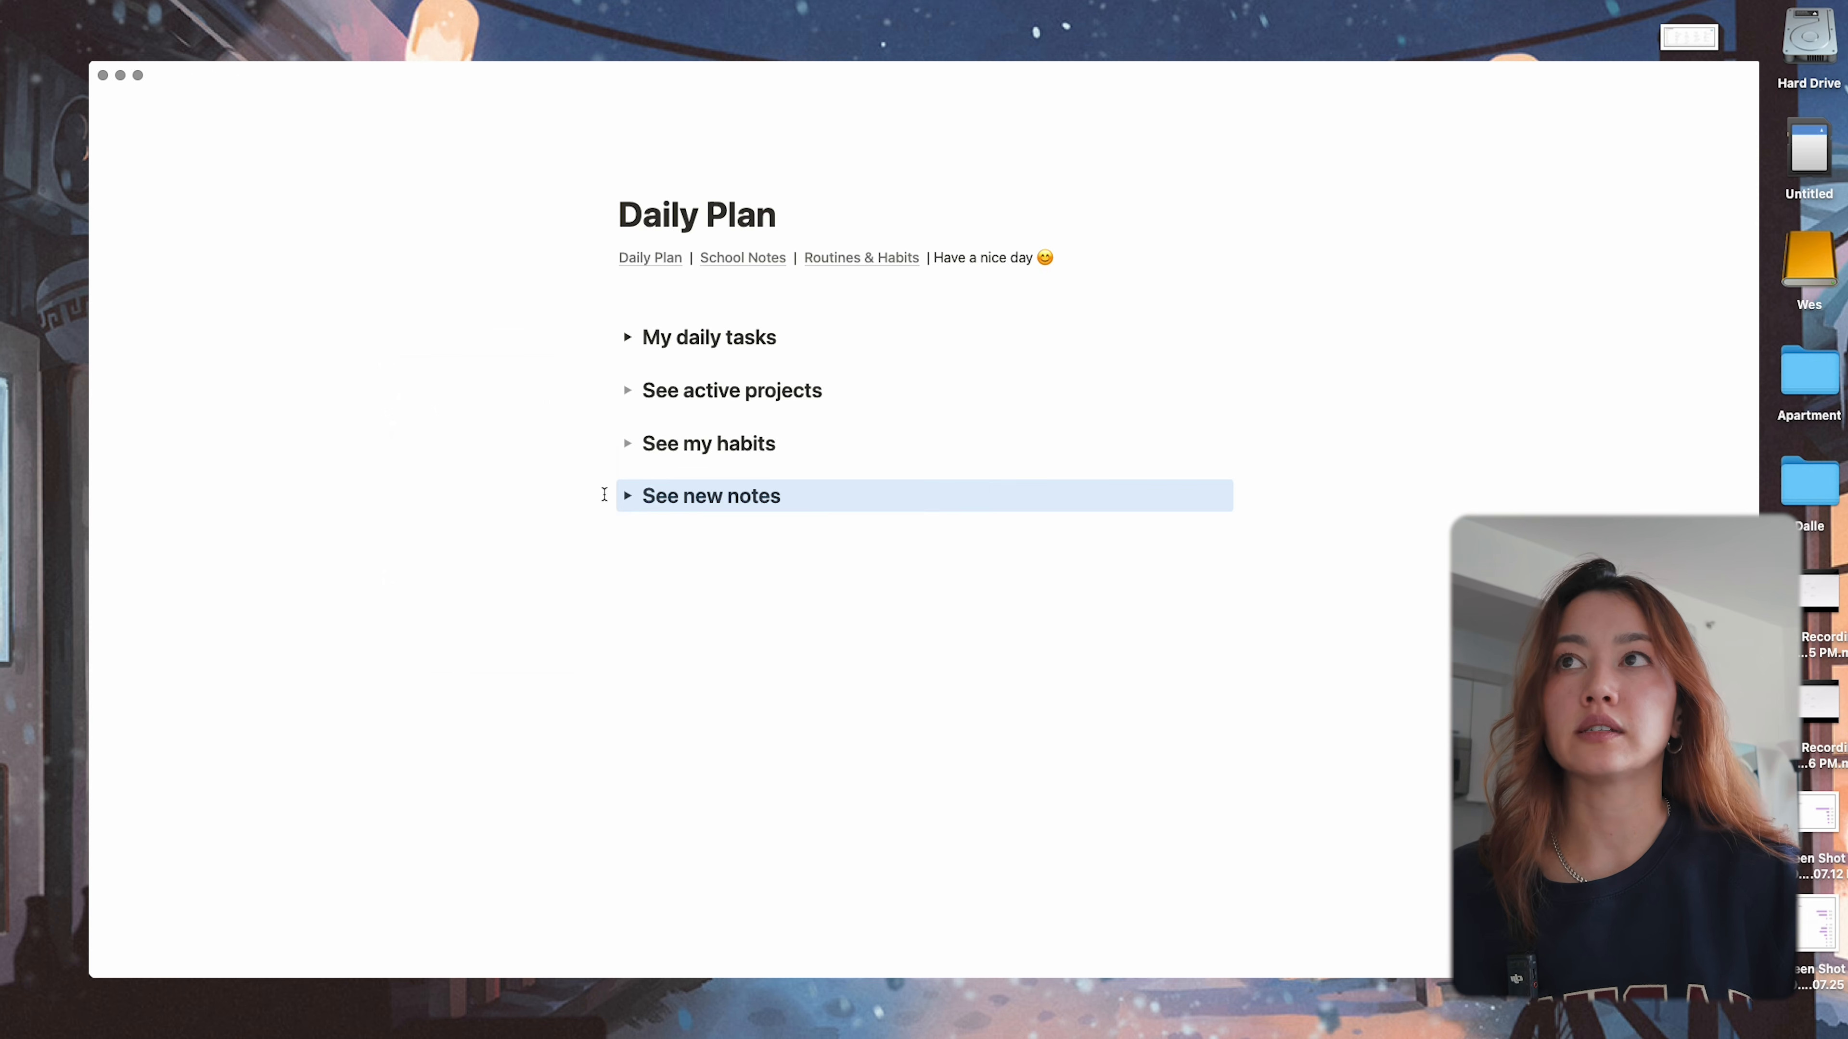
click(254, 76)
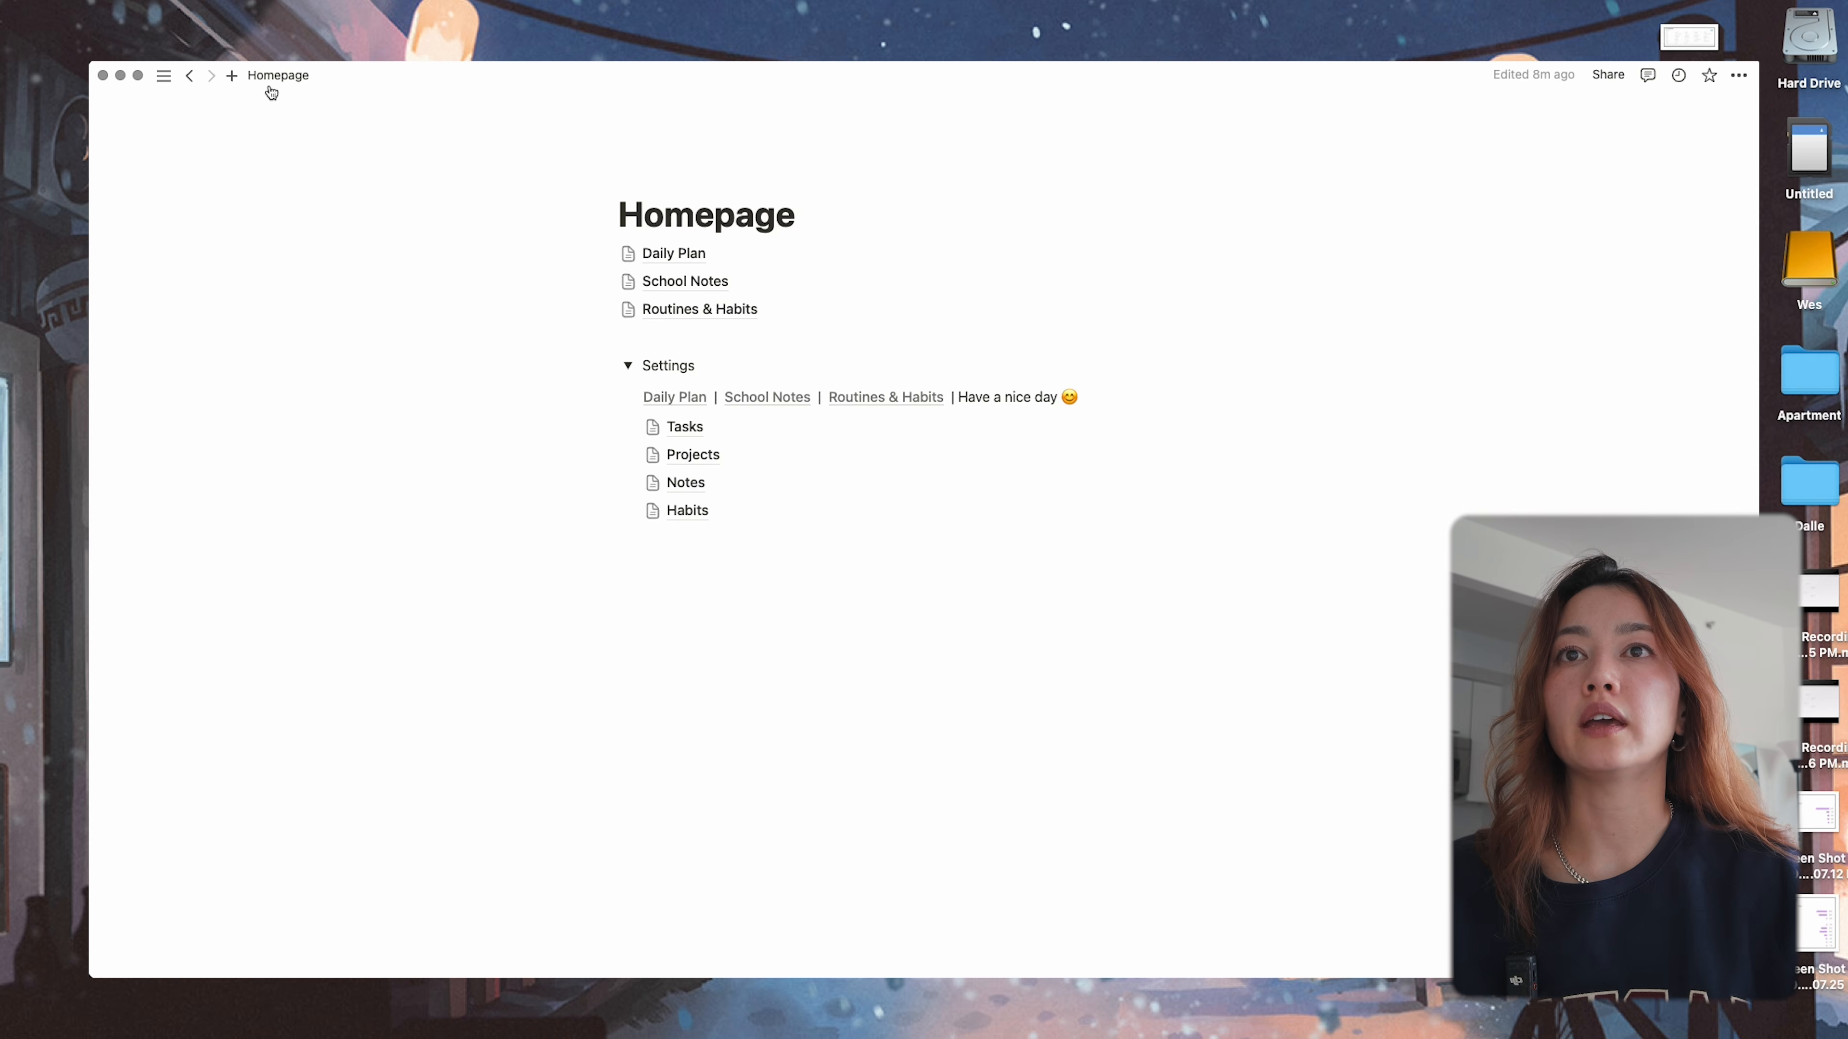
click(767, 285)
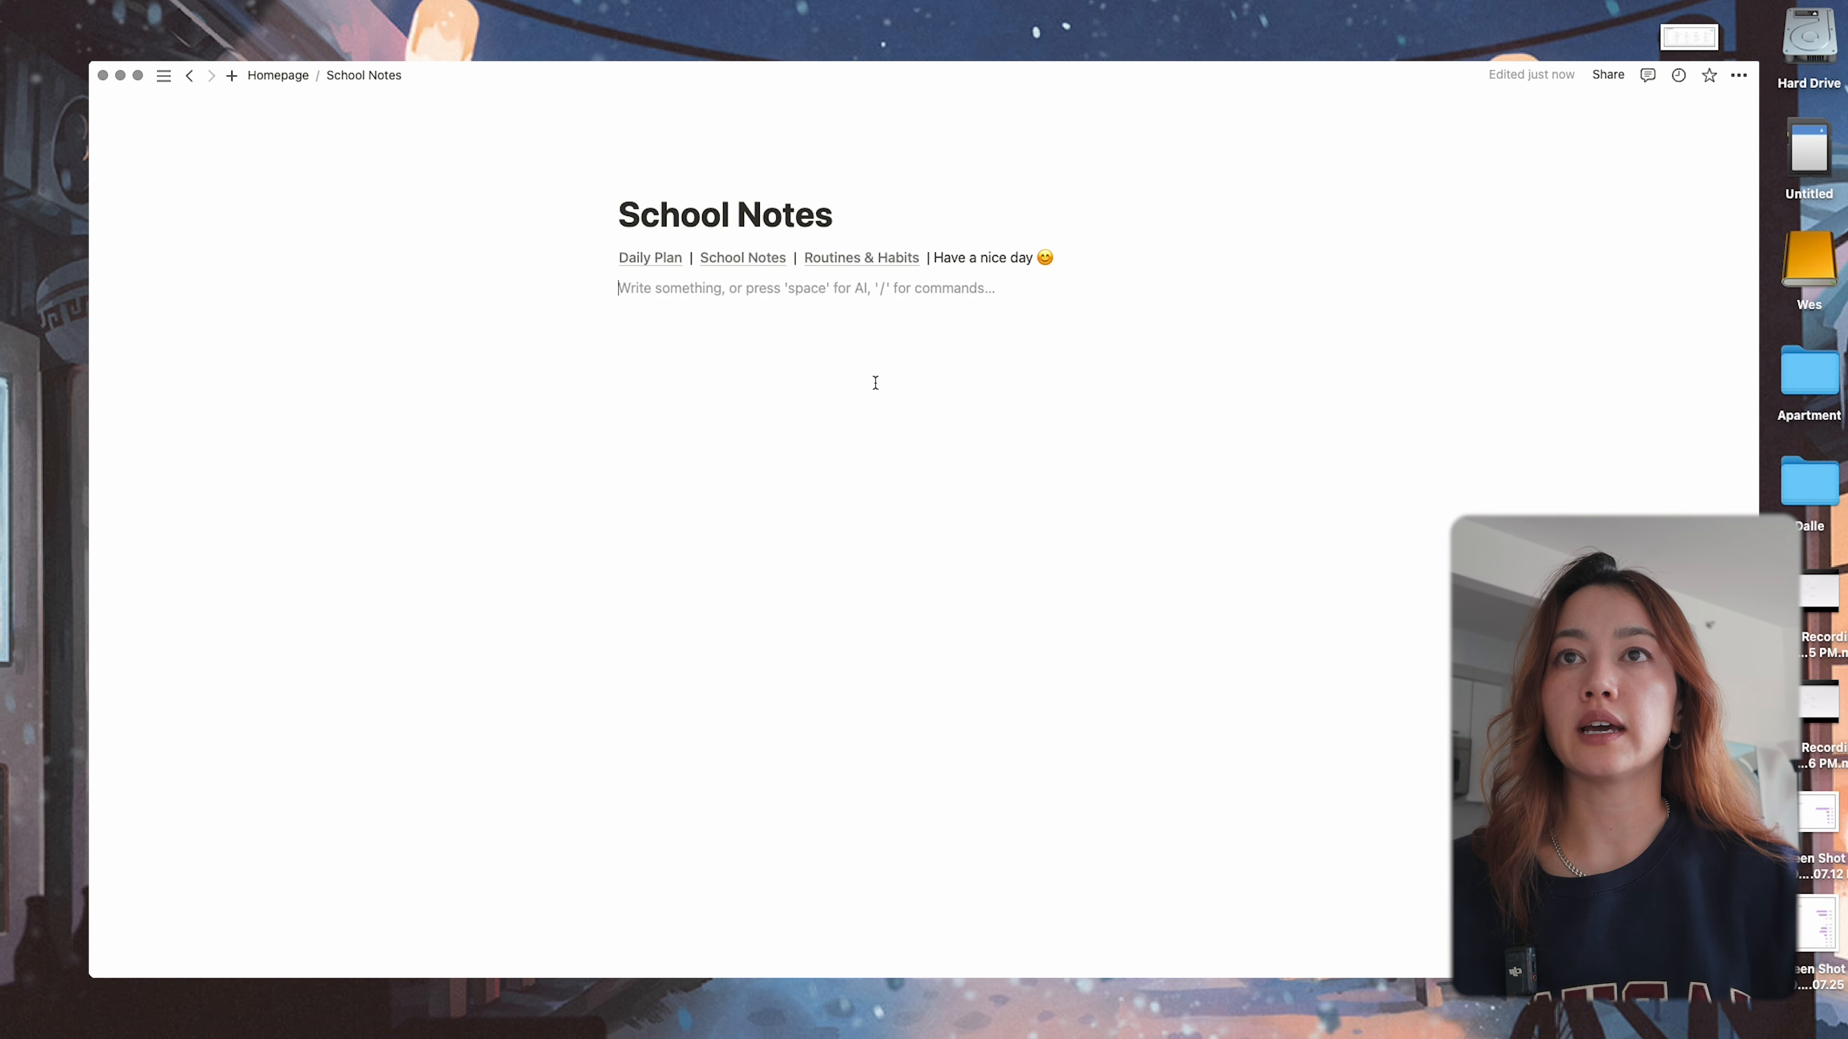
key(Return)
text(See new notes)
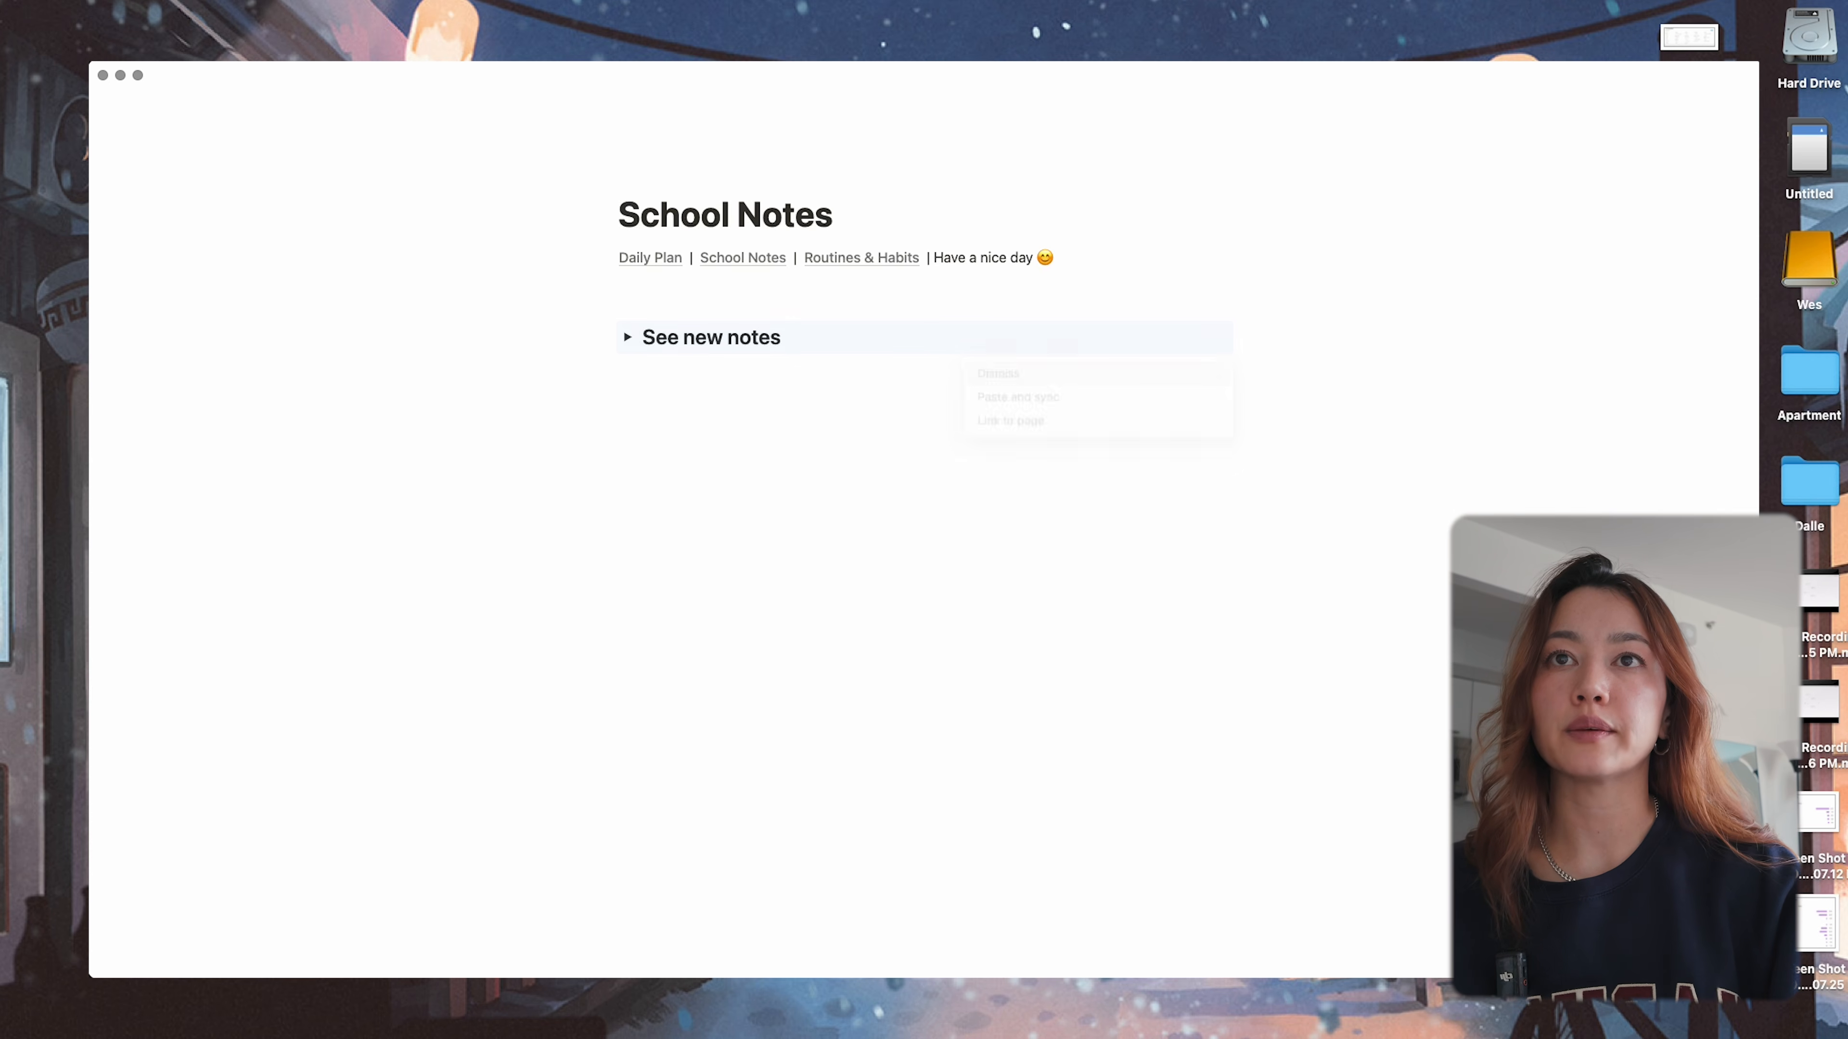
click(628, 336)
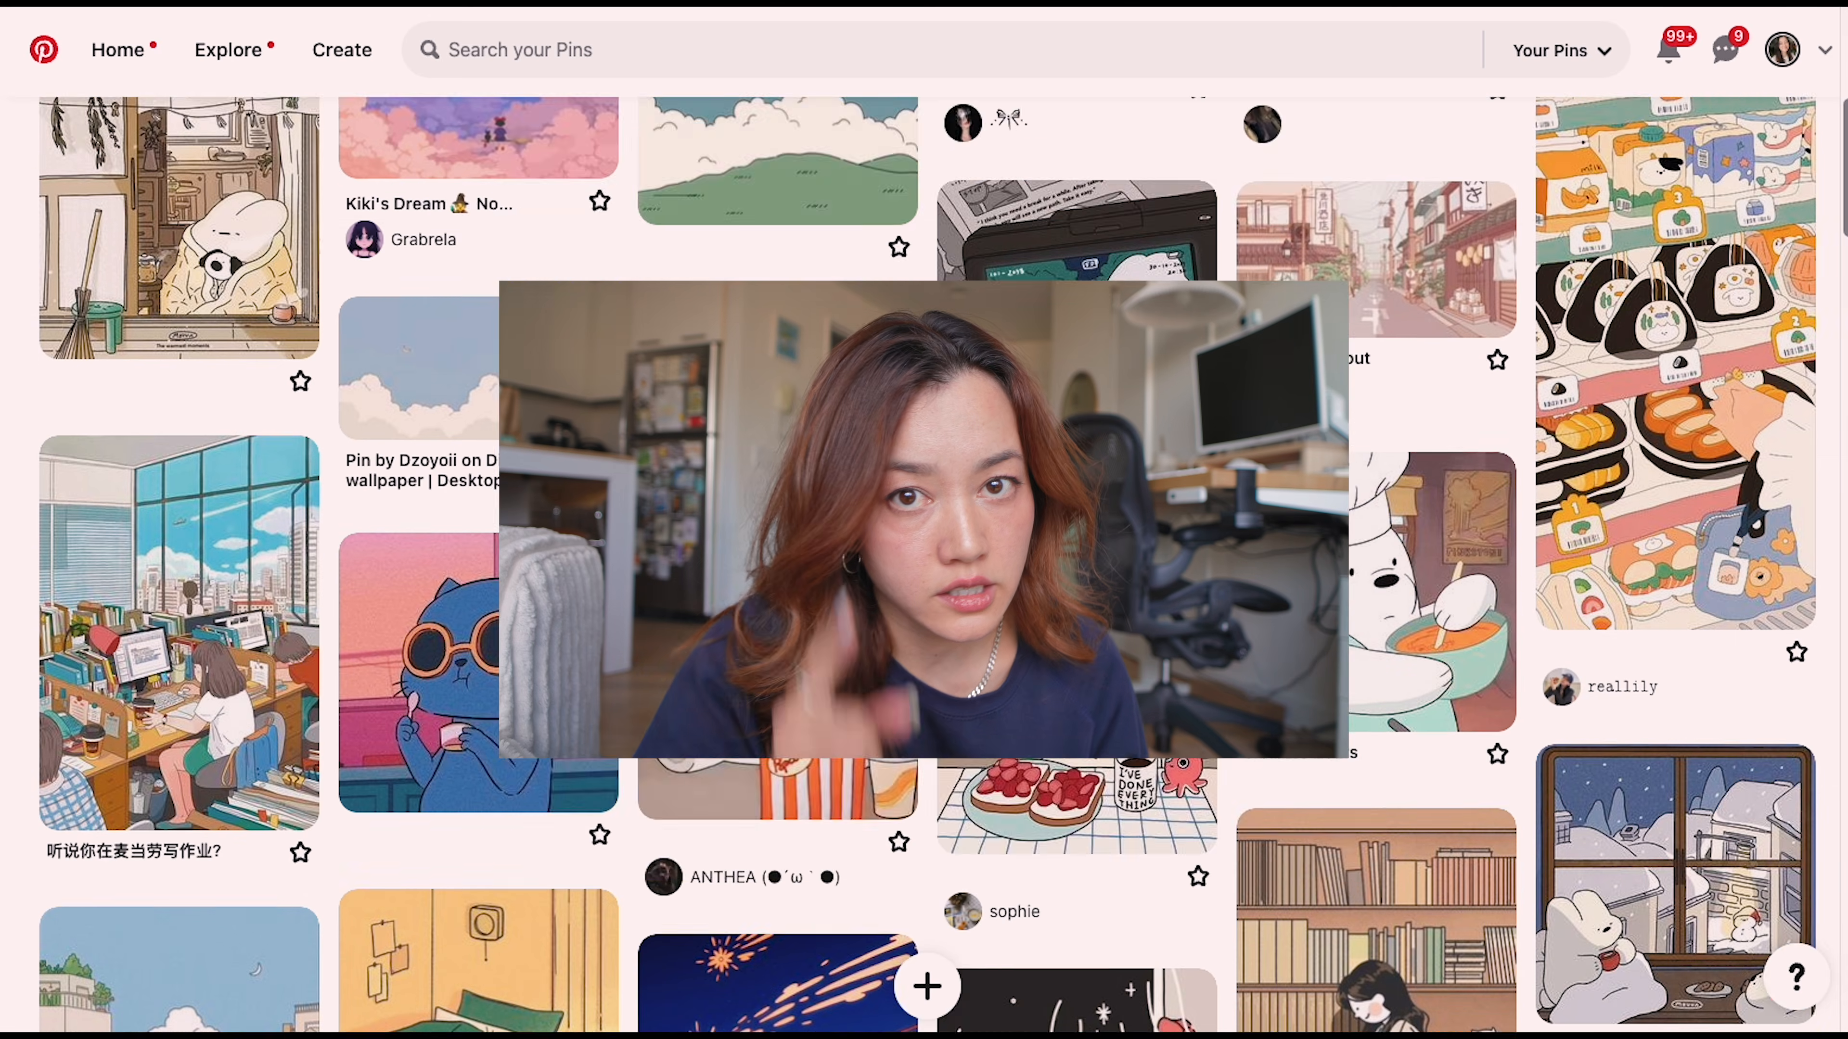
- Switch to Pinterest and browse the illustration pins in the feed
scroll(924, 565, down, 3)
scroll(924, 565, down, 15)
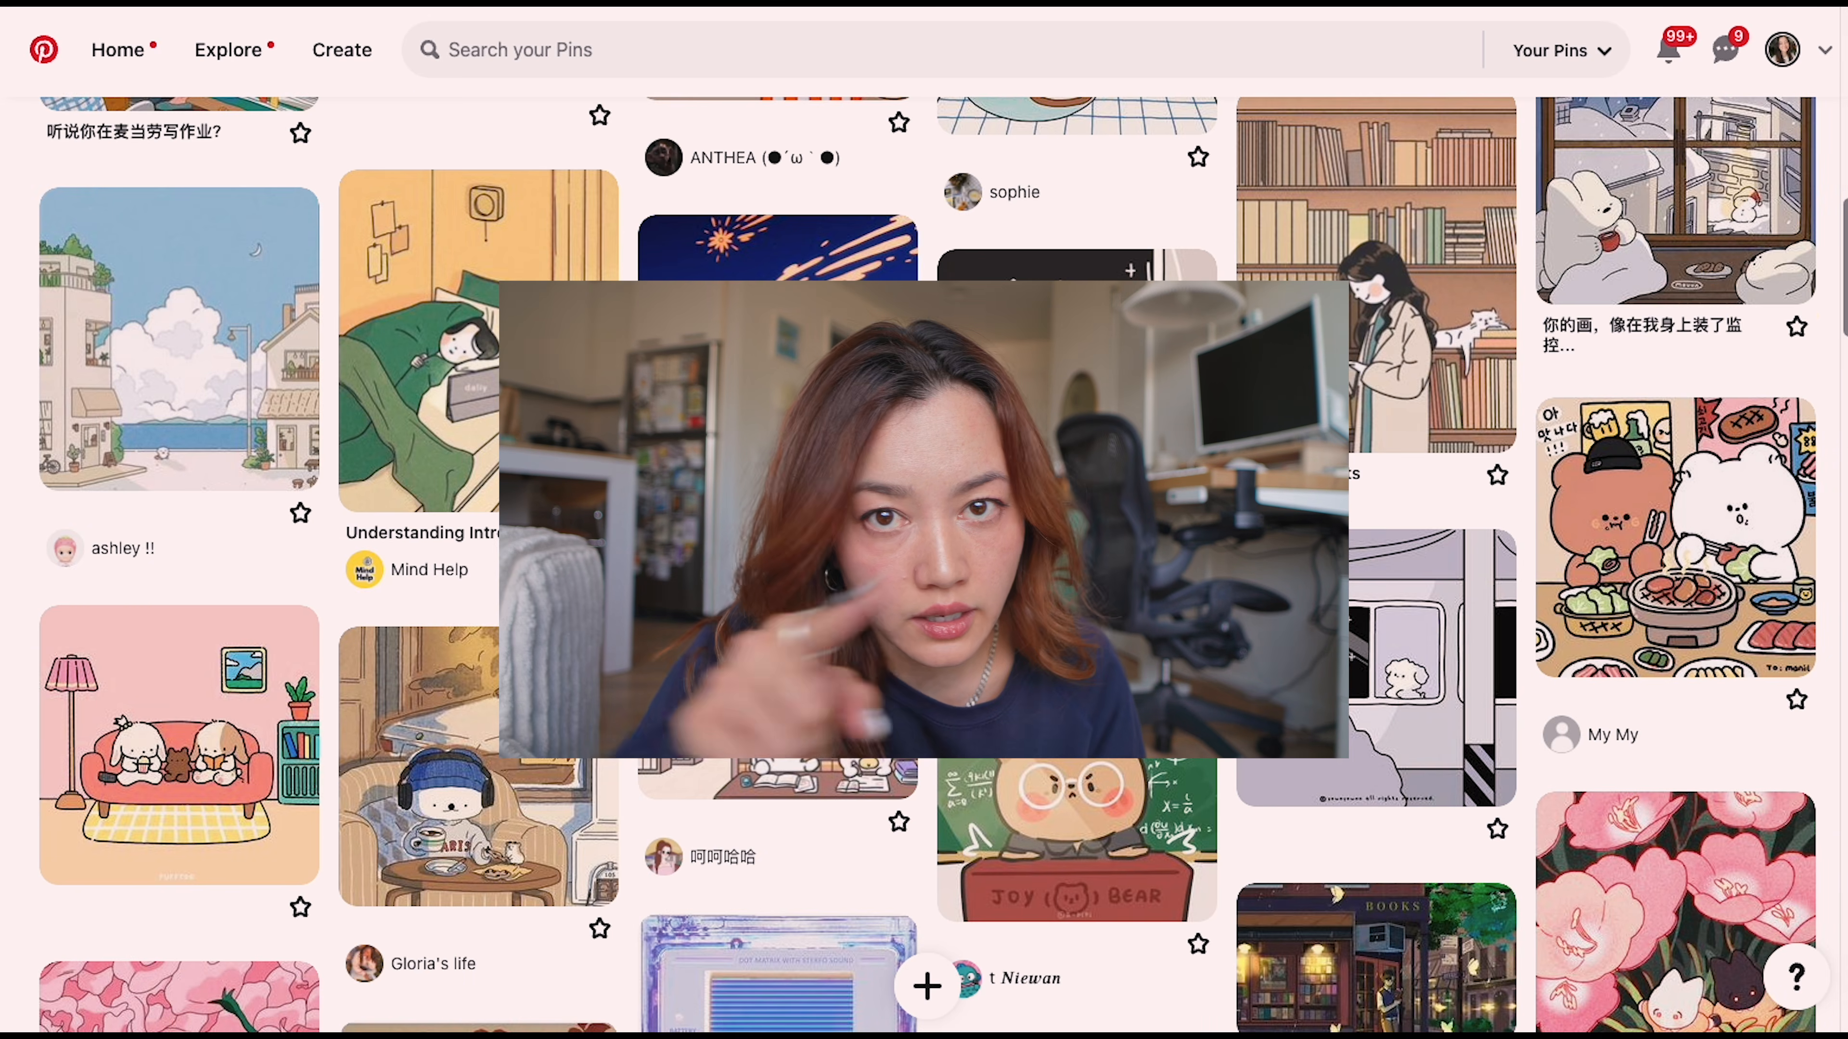
scroll(924, 564, down, 10)
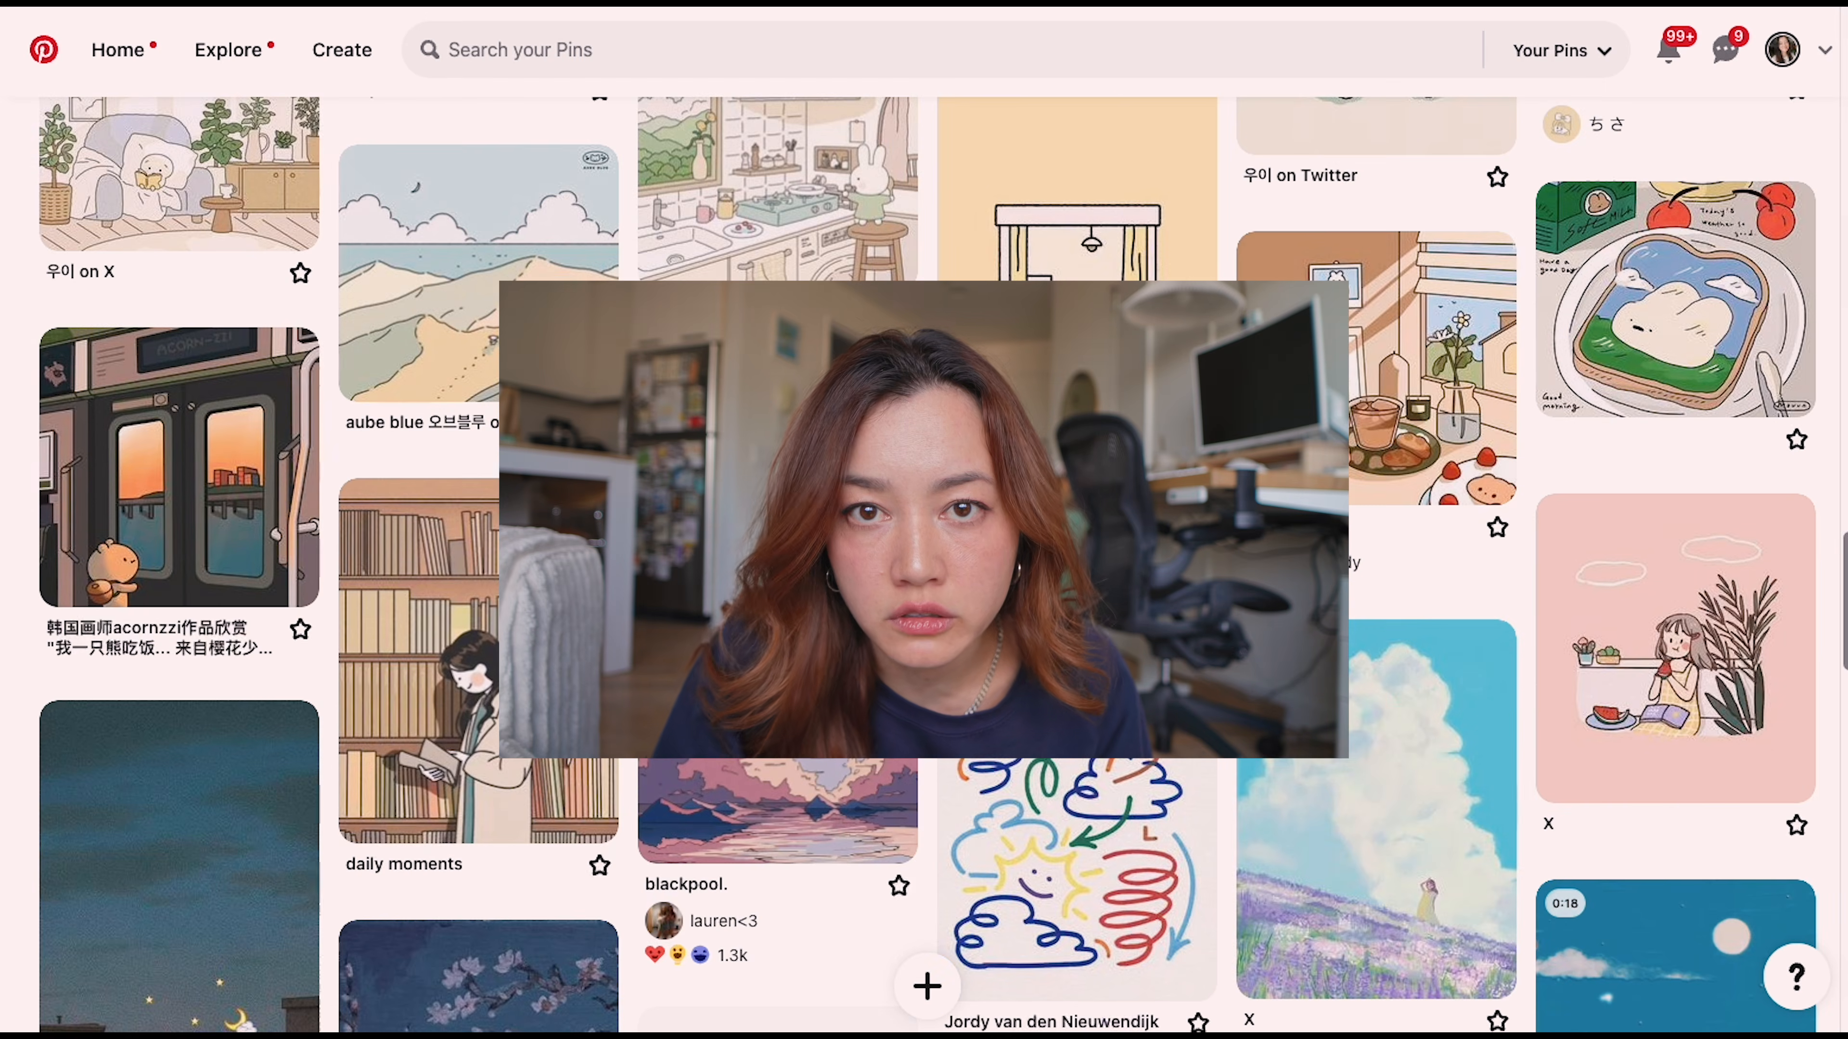